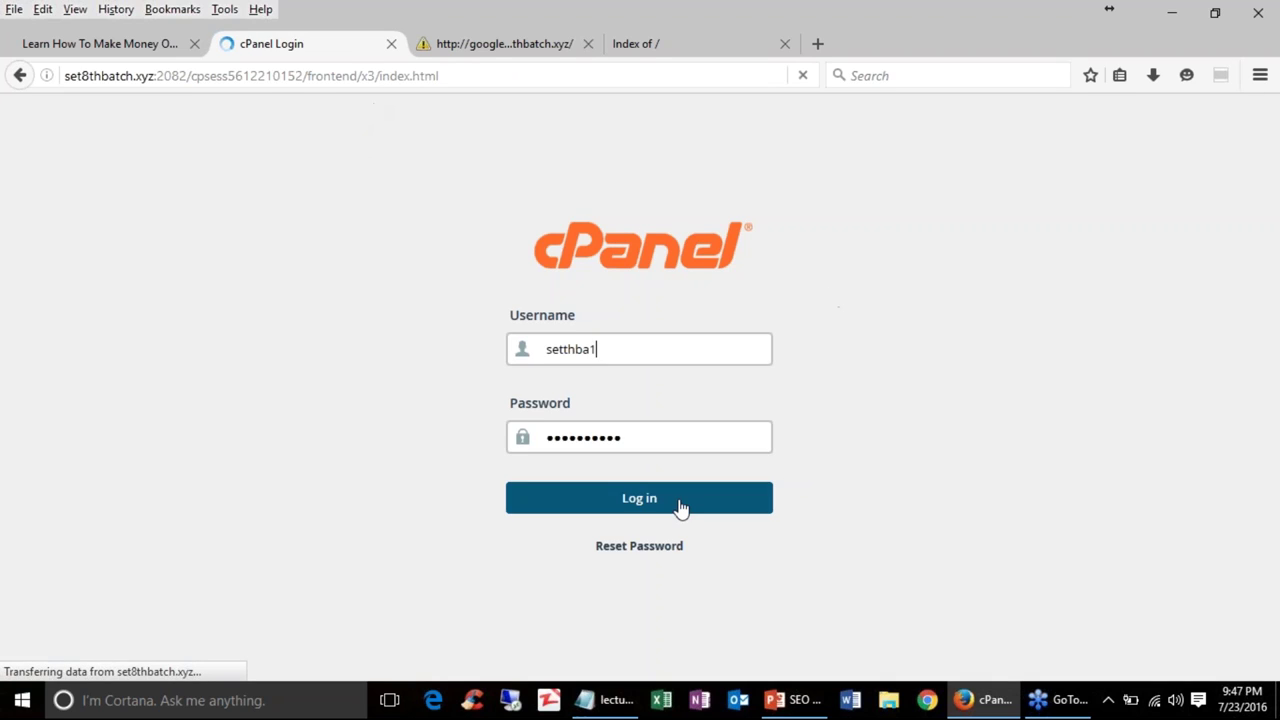
Step: Log back into cPanel to reach the cPanel X home page
click(680, 505)
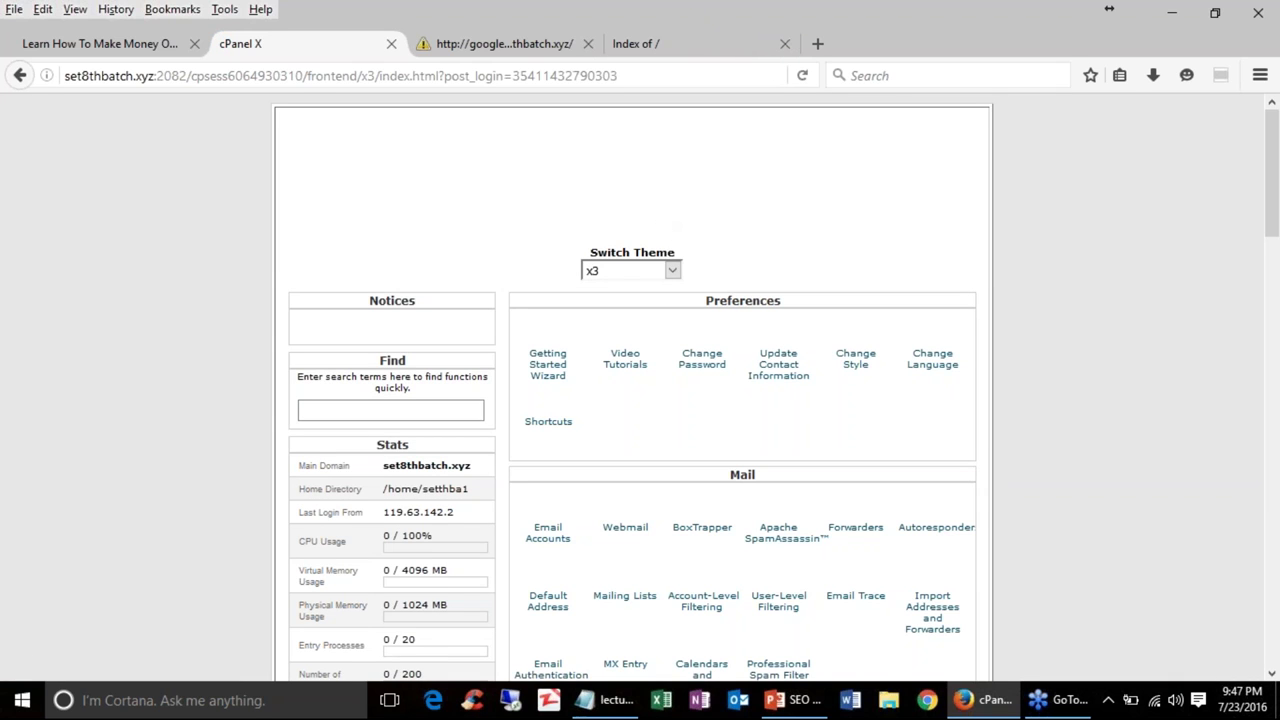
Step: Close the googlesniper3 site tab and return to the cPanel home page
scroll(640, 400, down, 4)
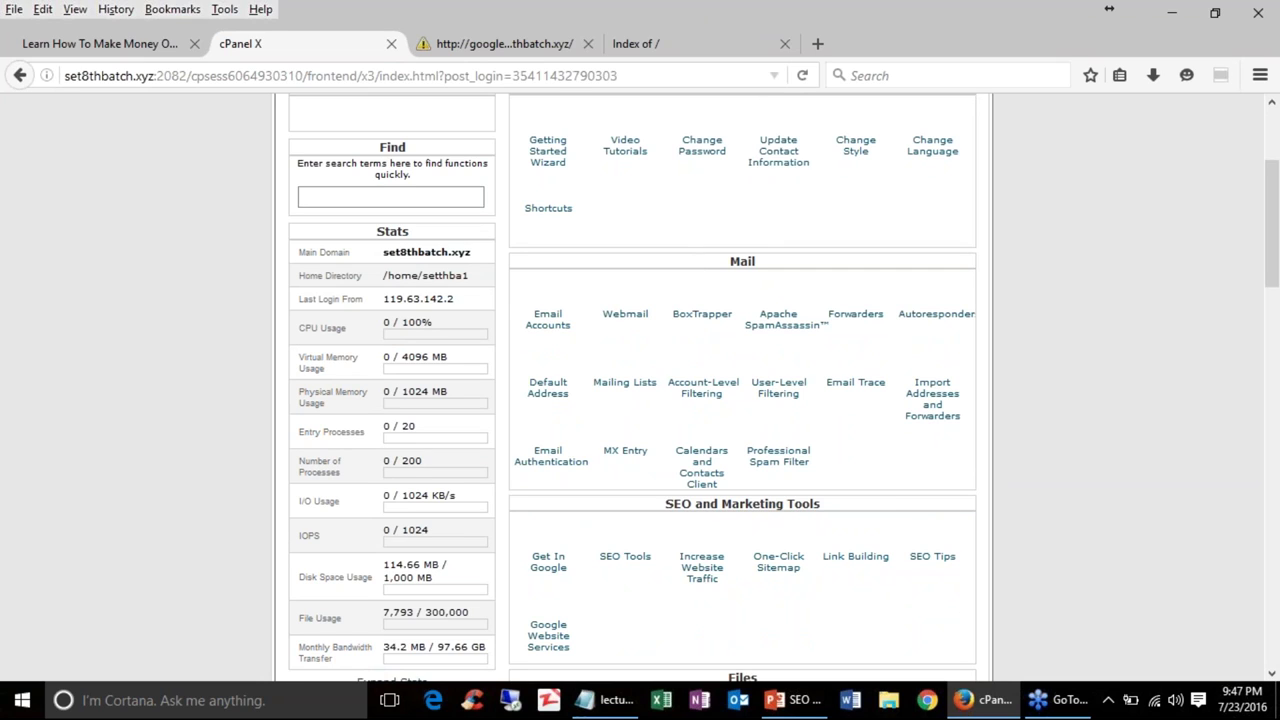
click(688, 44)
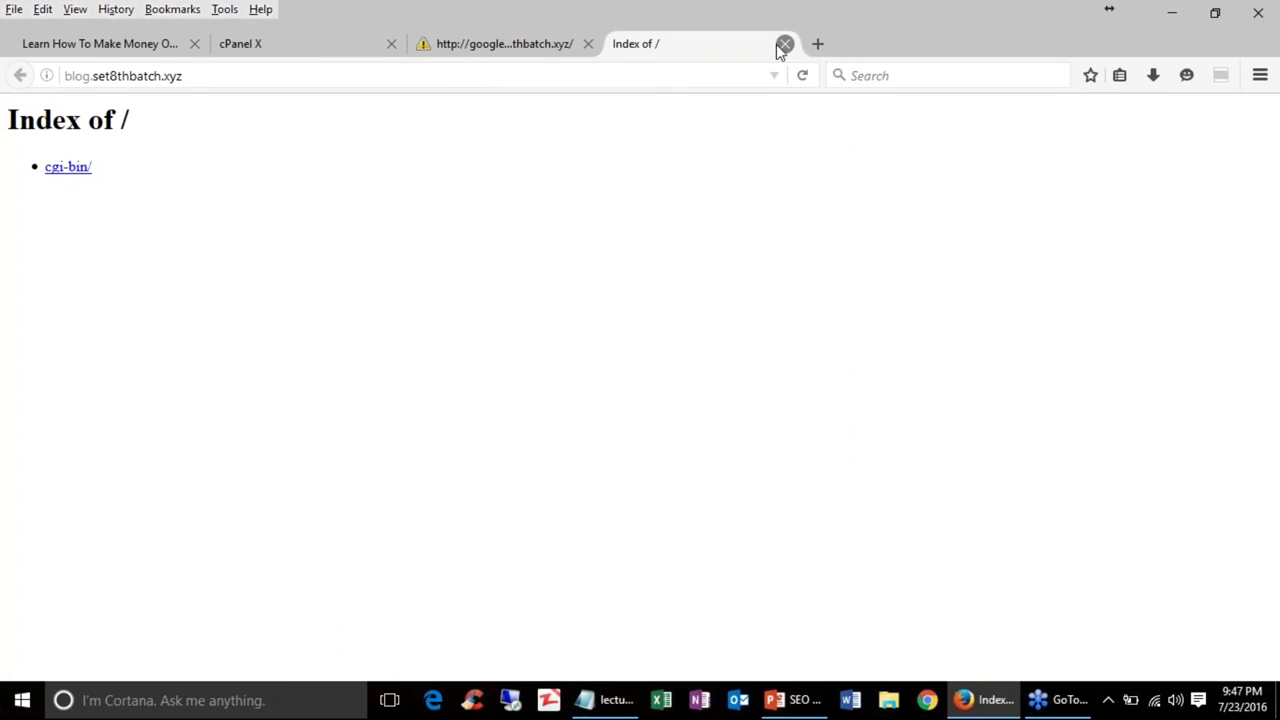
click(588, 44)
click(291, 48)
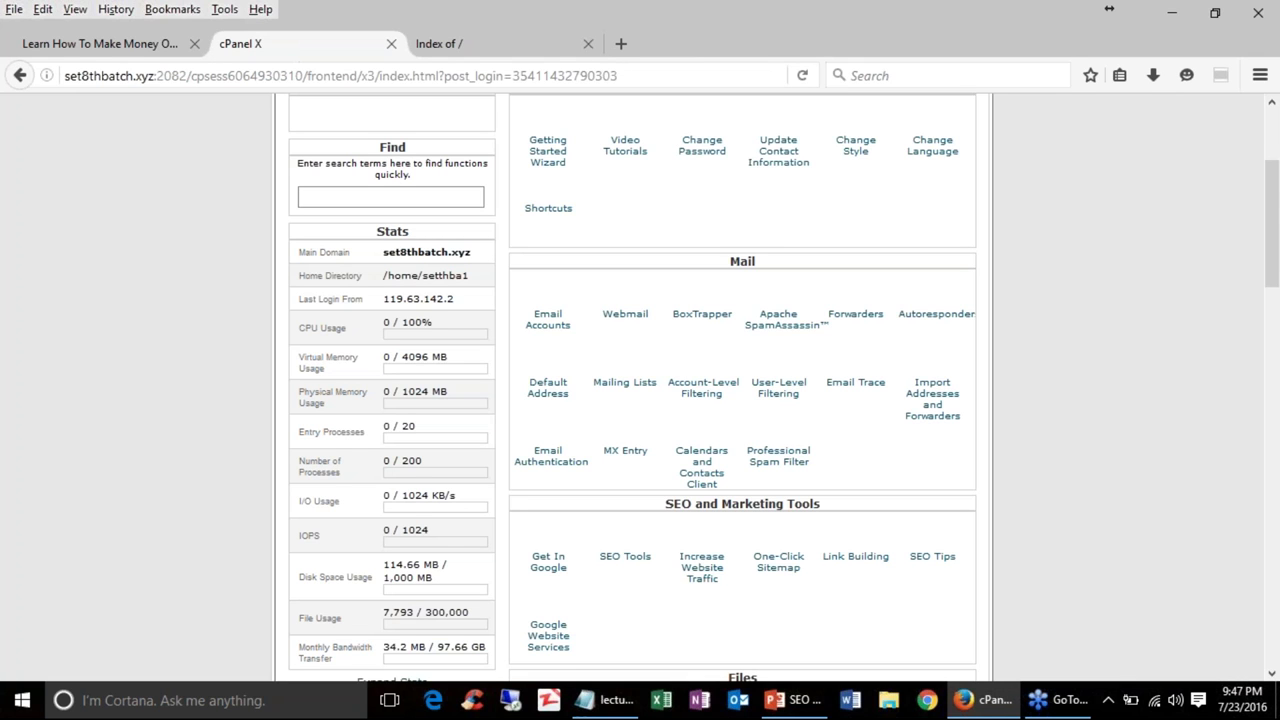
Step: Open WordPress under Softaculous Apps Installer, logging in when prompted
scroll(660, 470, down, 15)
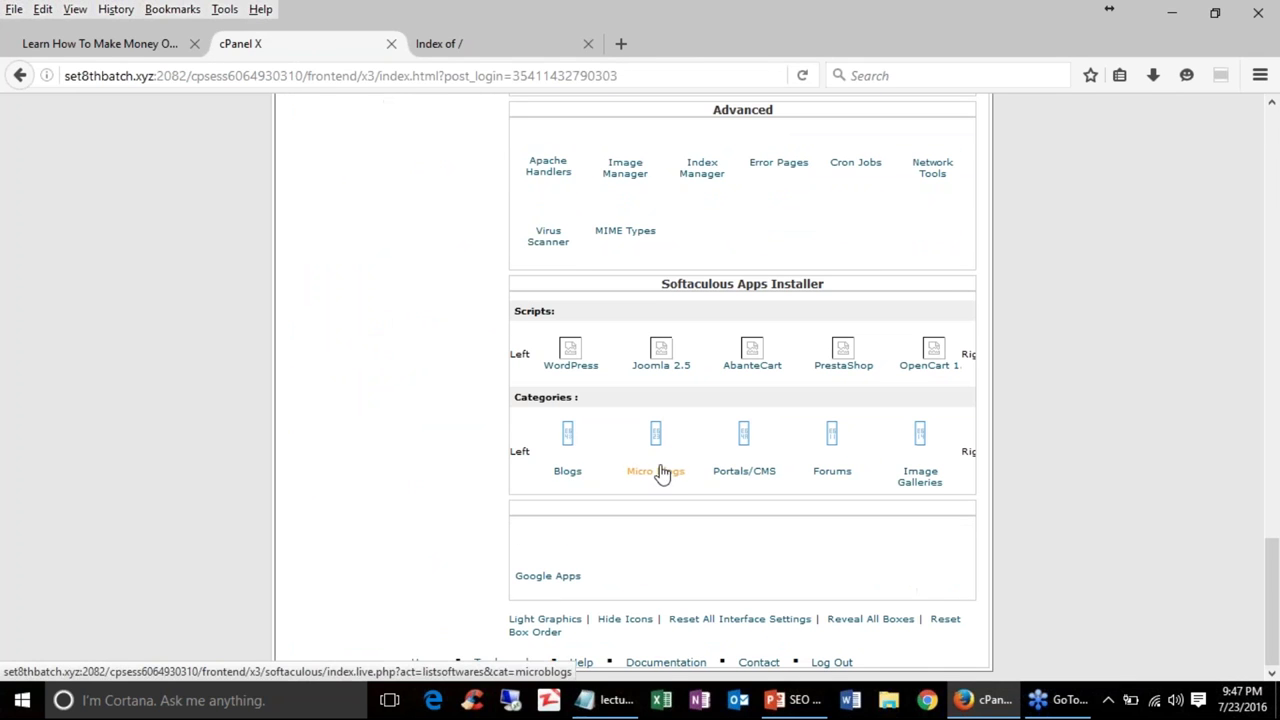
click(570, 355)
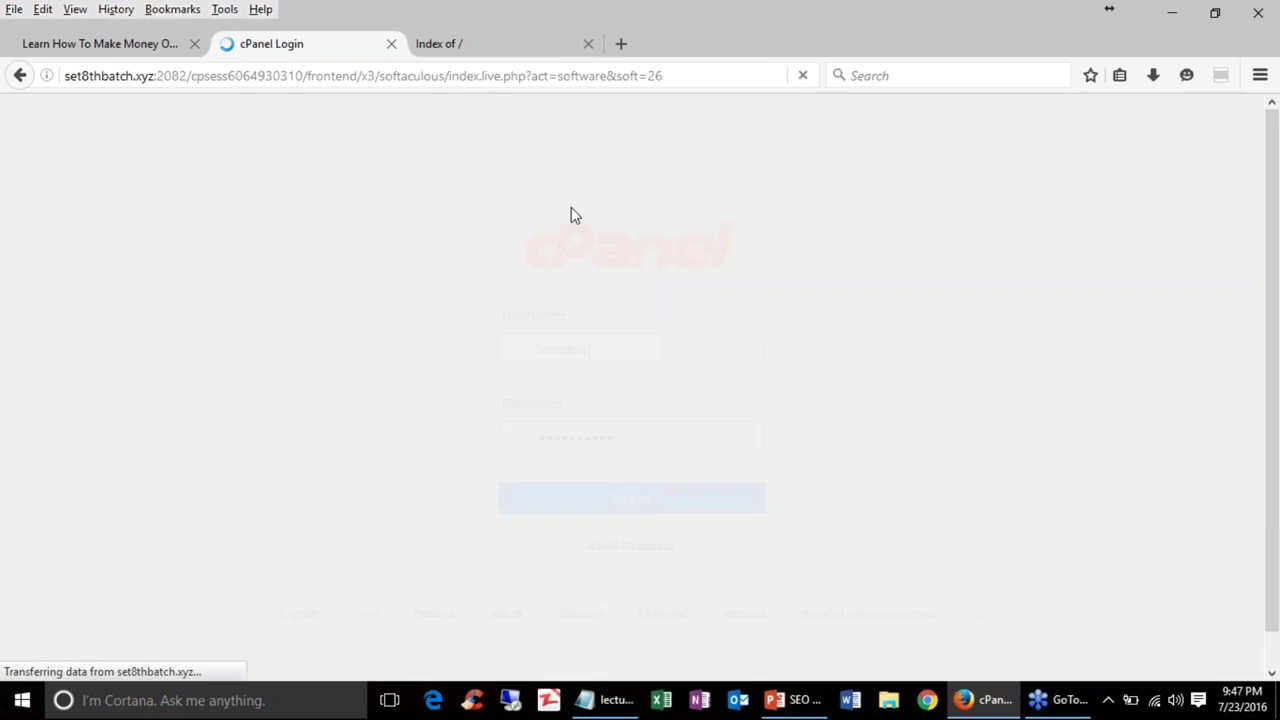
click(655, 500)
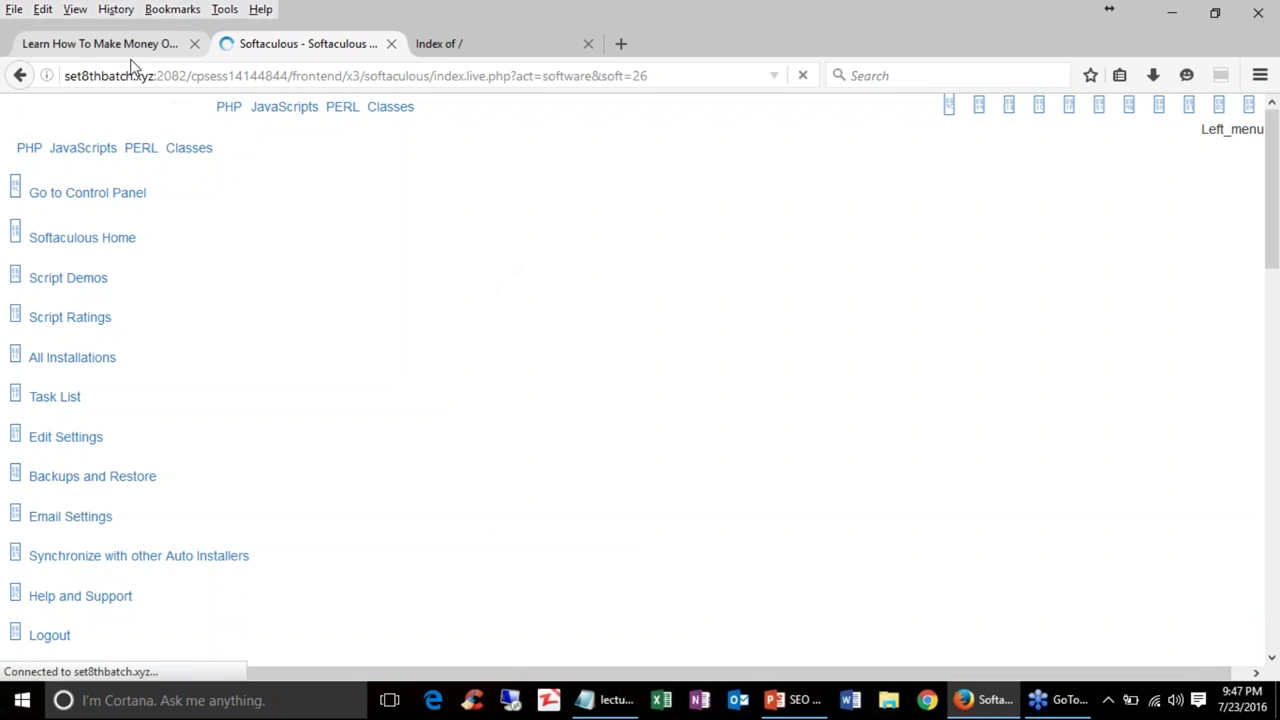
Step: Reload the Softaculous WordPress page and log in again so it displays properly
click(209, 80)
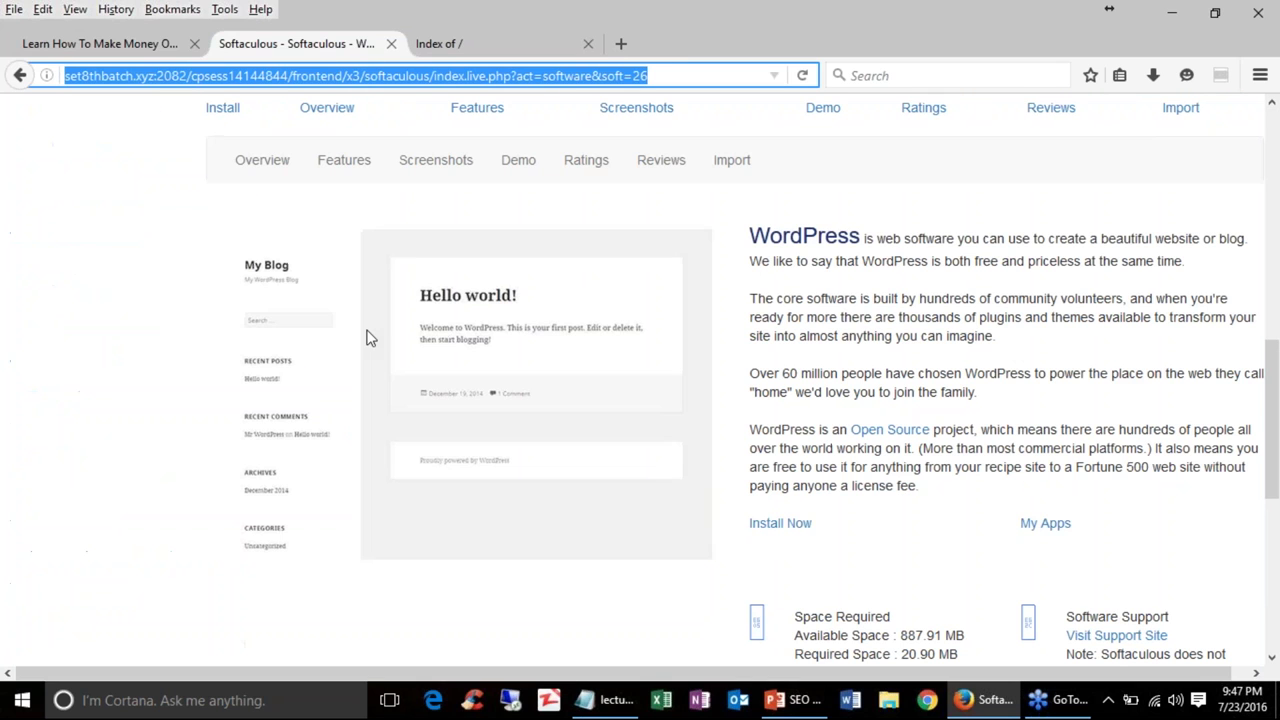
scroll(366, 335, up, 2)
click(228, 218)
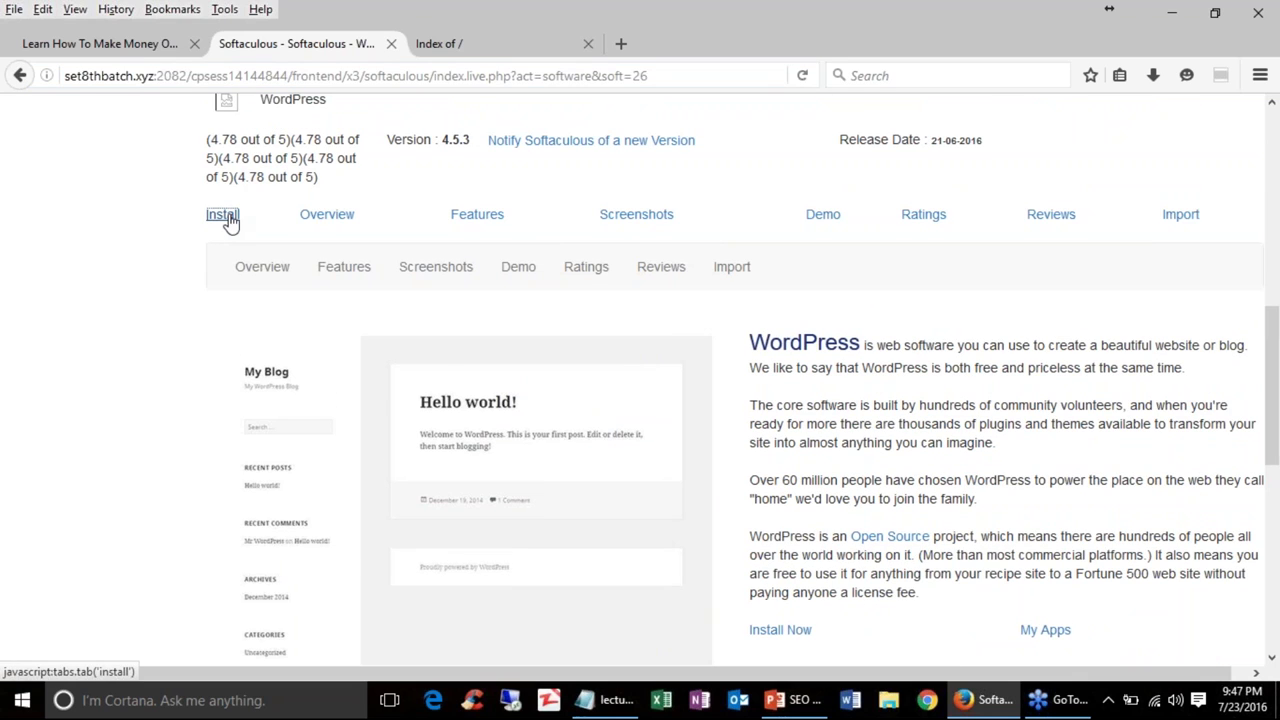
click(803, 76)
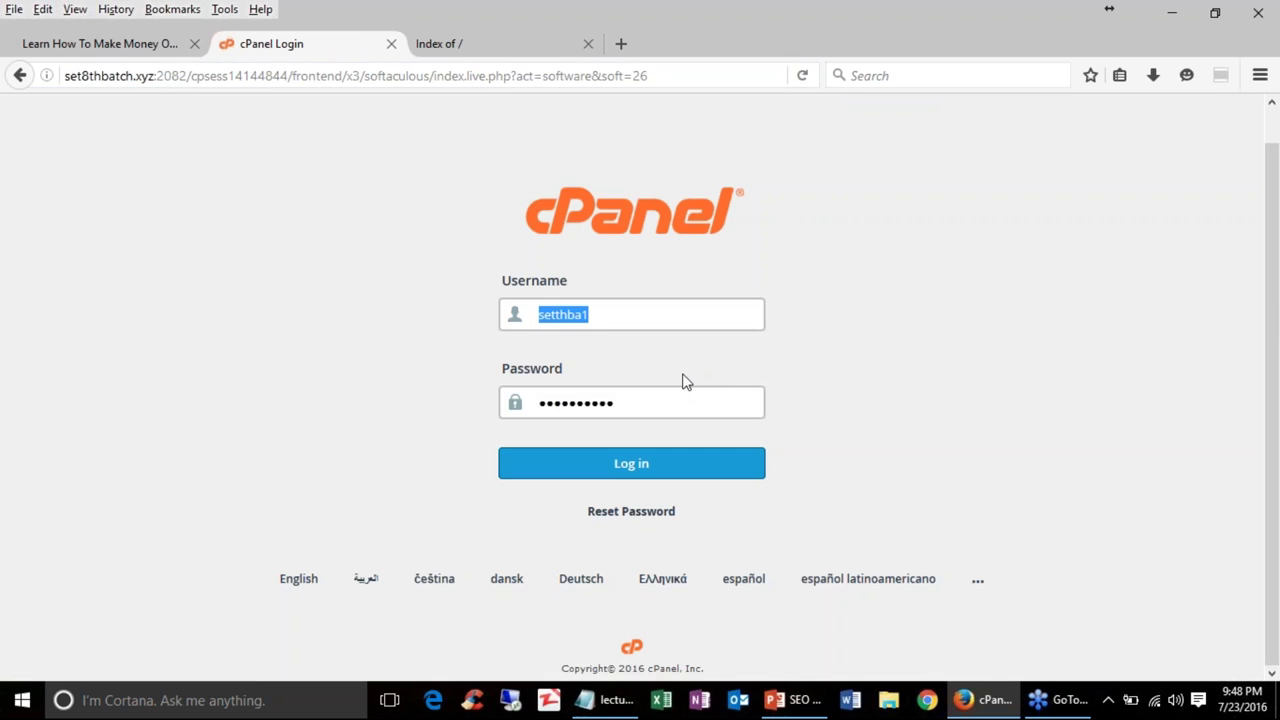
click(638, 483)
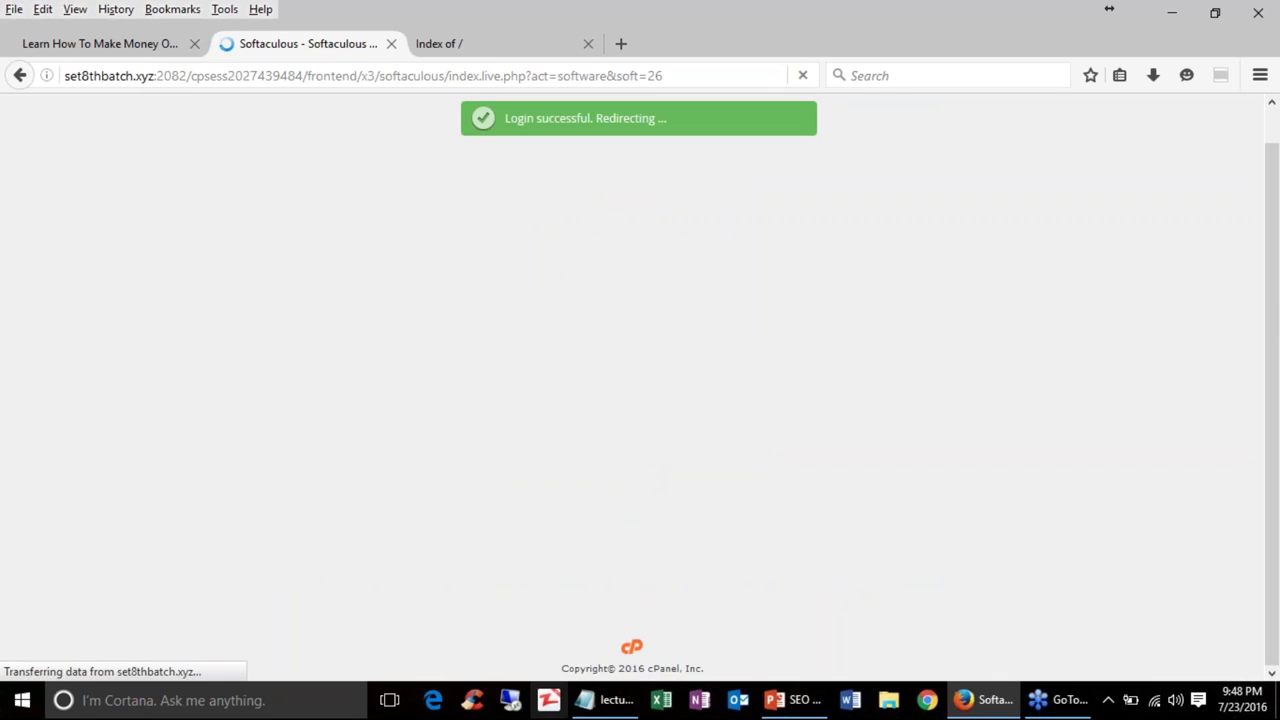
Step: Check Current Installations for the main domain and the googlesniper3 subdomain, then return to the top
click(603, 700)
text(set8thba)
key(alt+Tab)
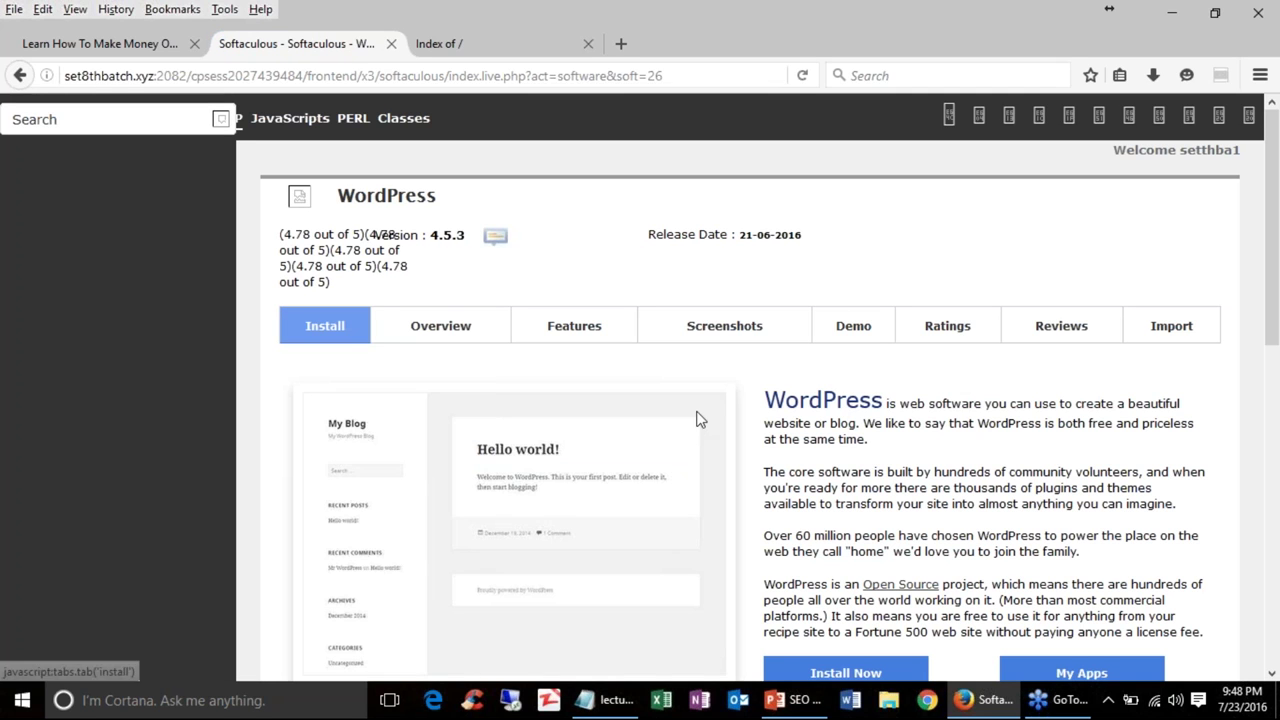
scroll(694, 420, down, 5)
scroll(669, 404, up, 2)
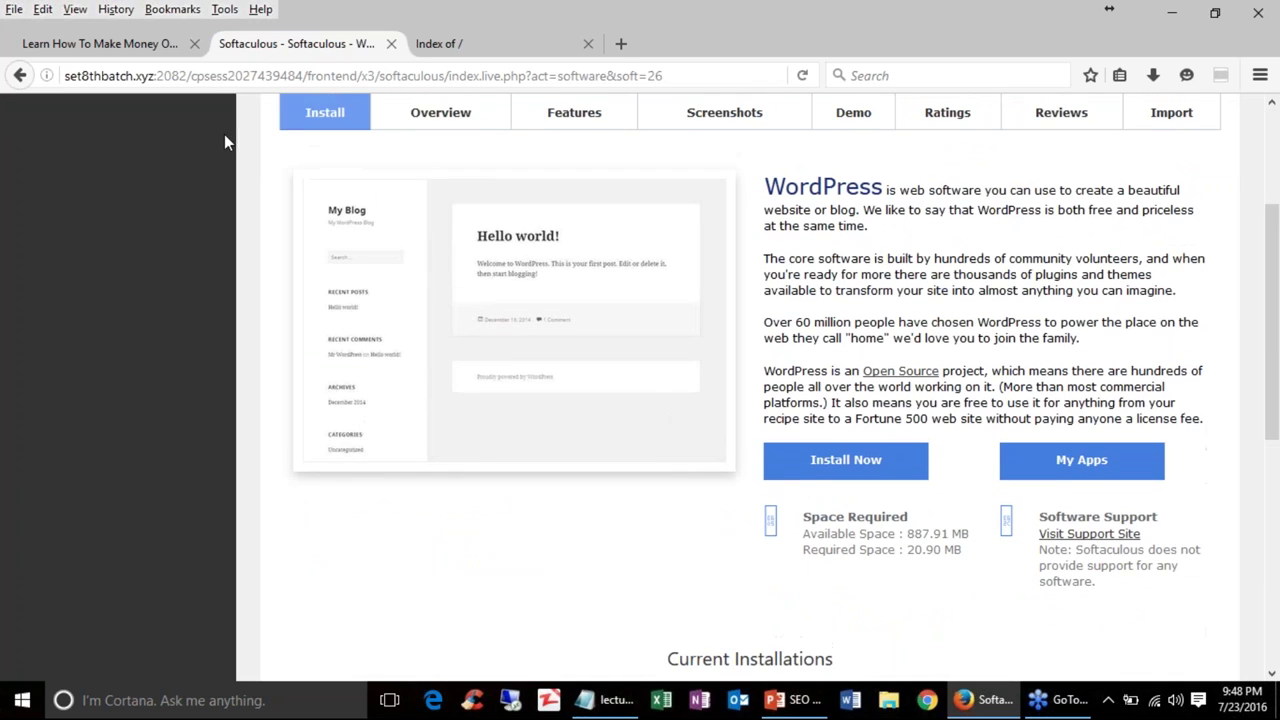
scroll(699, 368, down, 5)
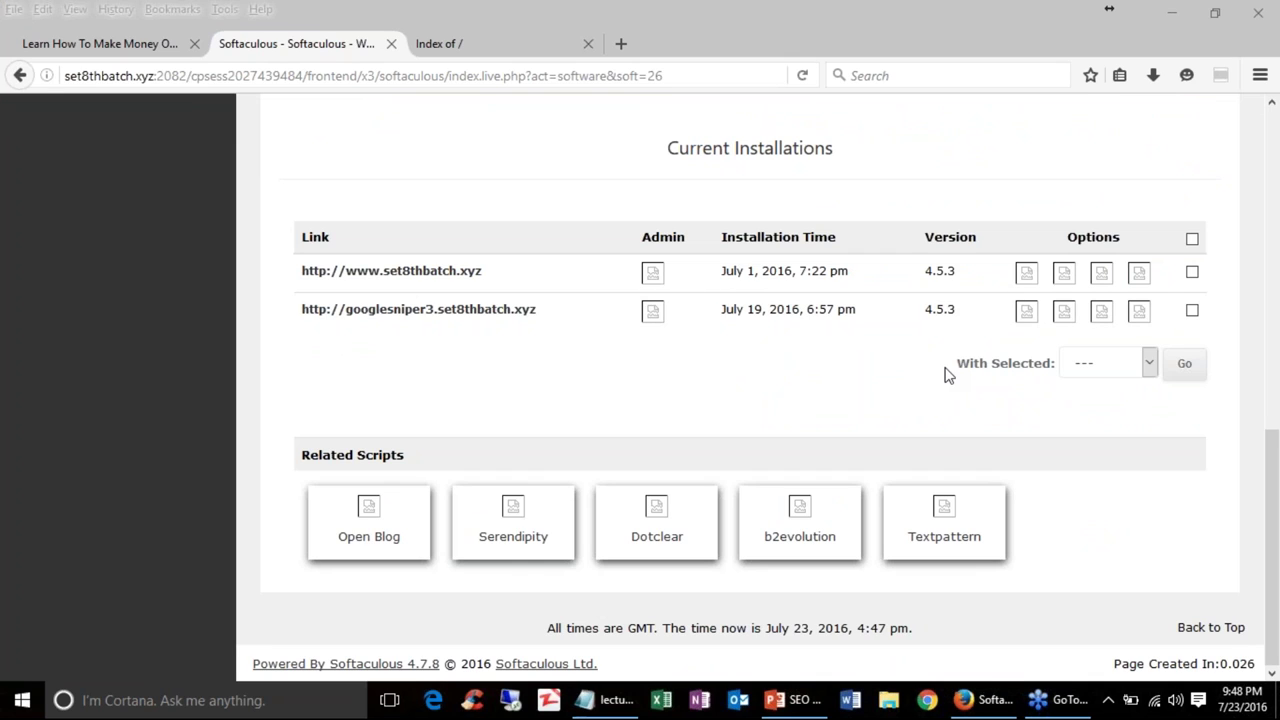
click(560, 353)
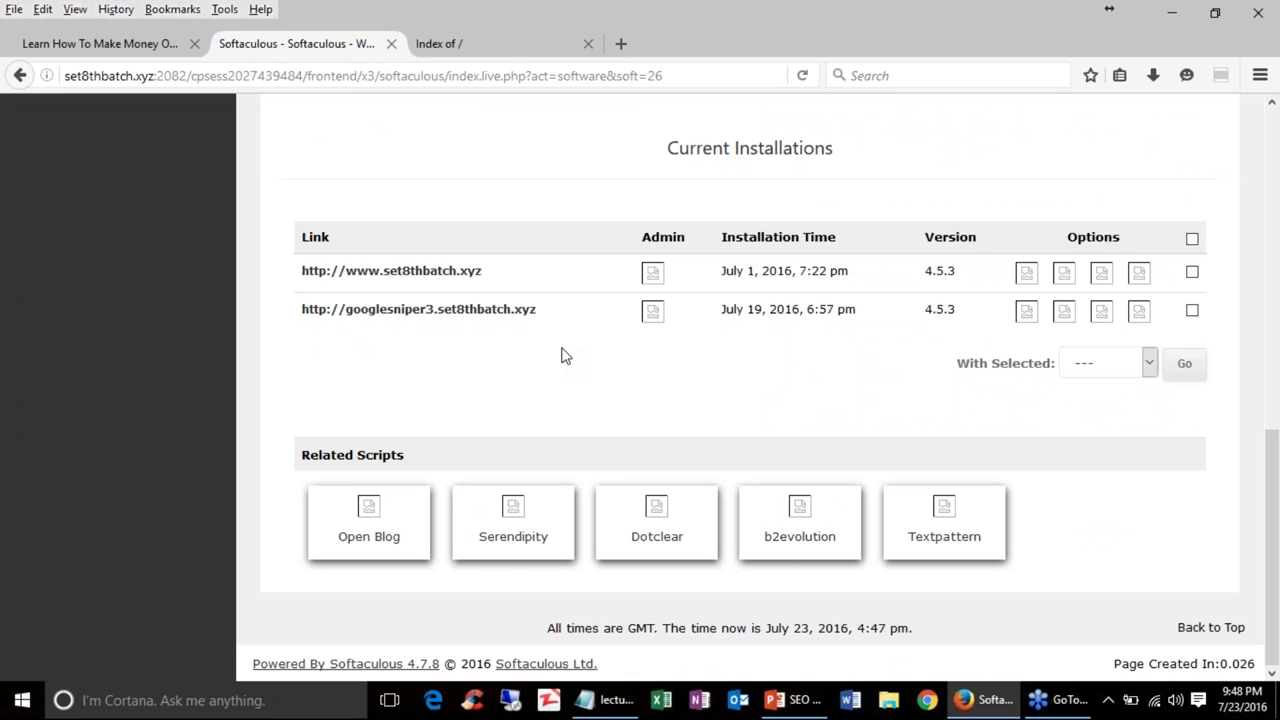
scroll(563, 354, up, 10)
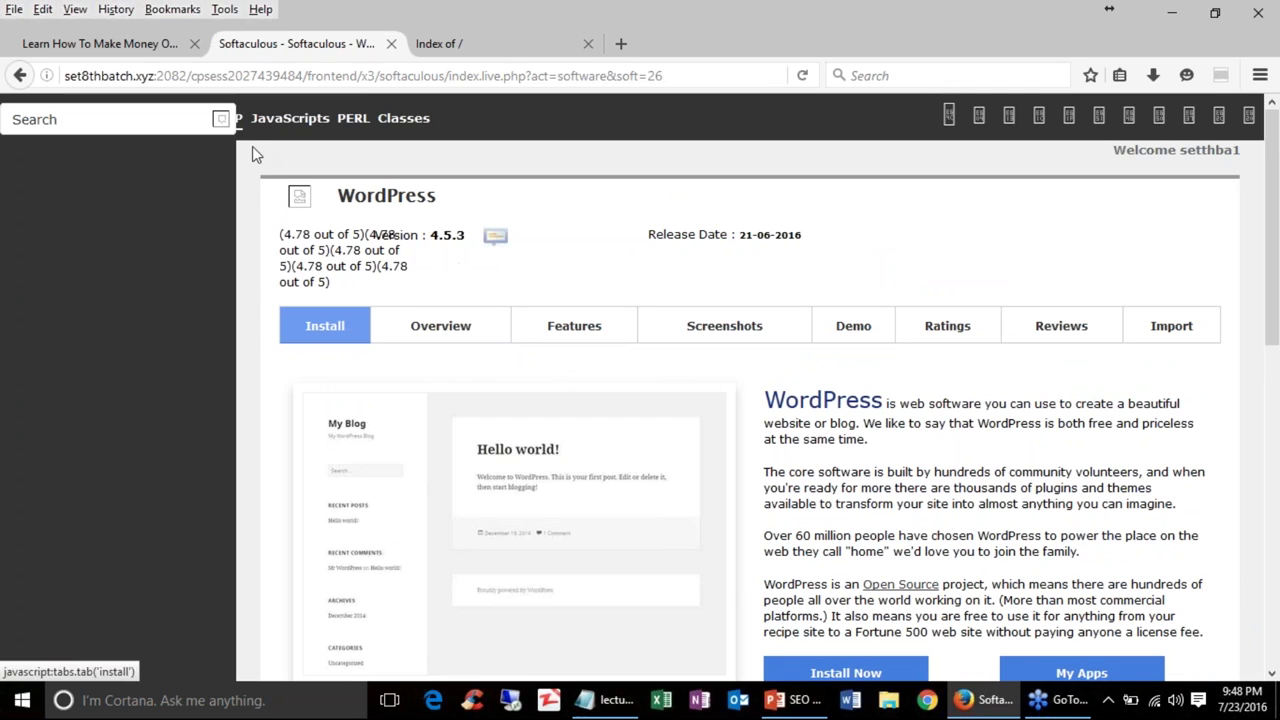
Step: Go to uphost.io/cpanel in the browser
click(308, 70)
text(uphost.i)
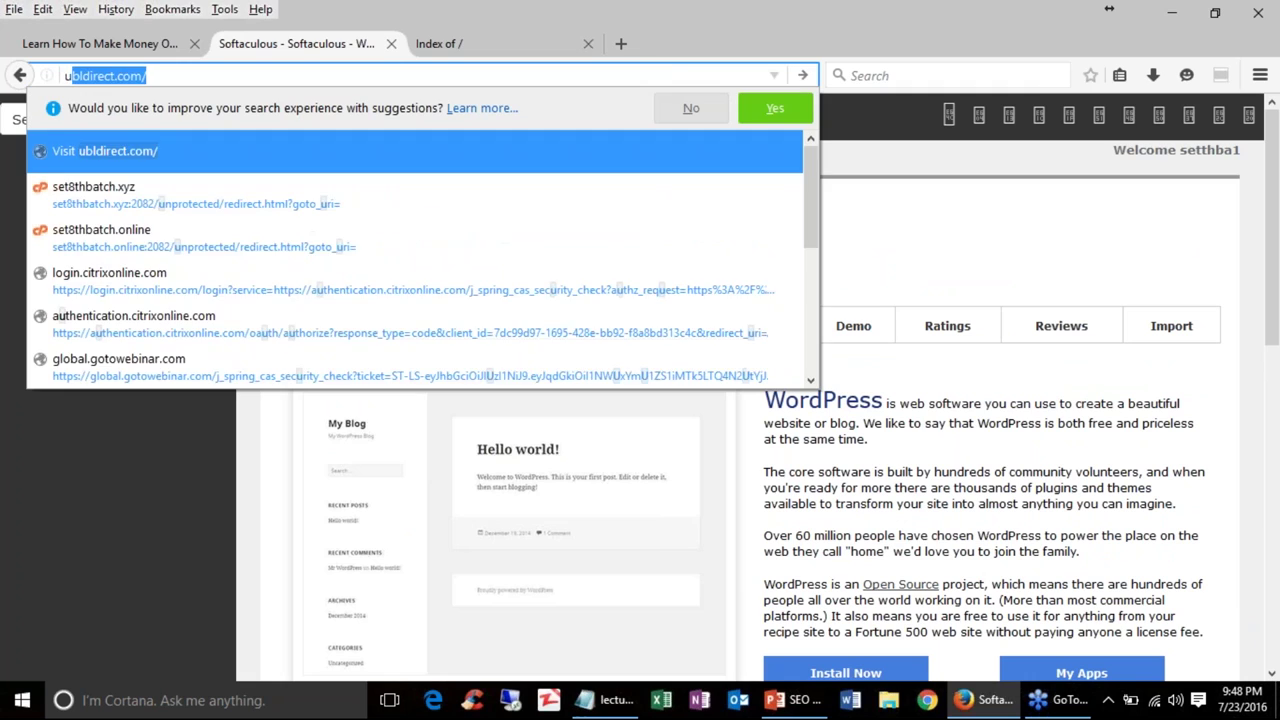
text(o/cpanel)
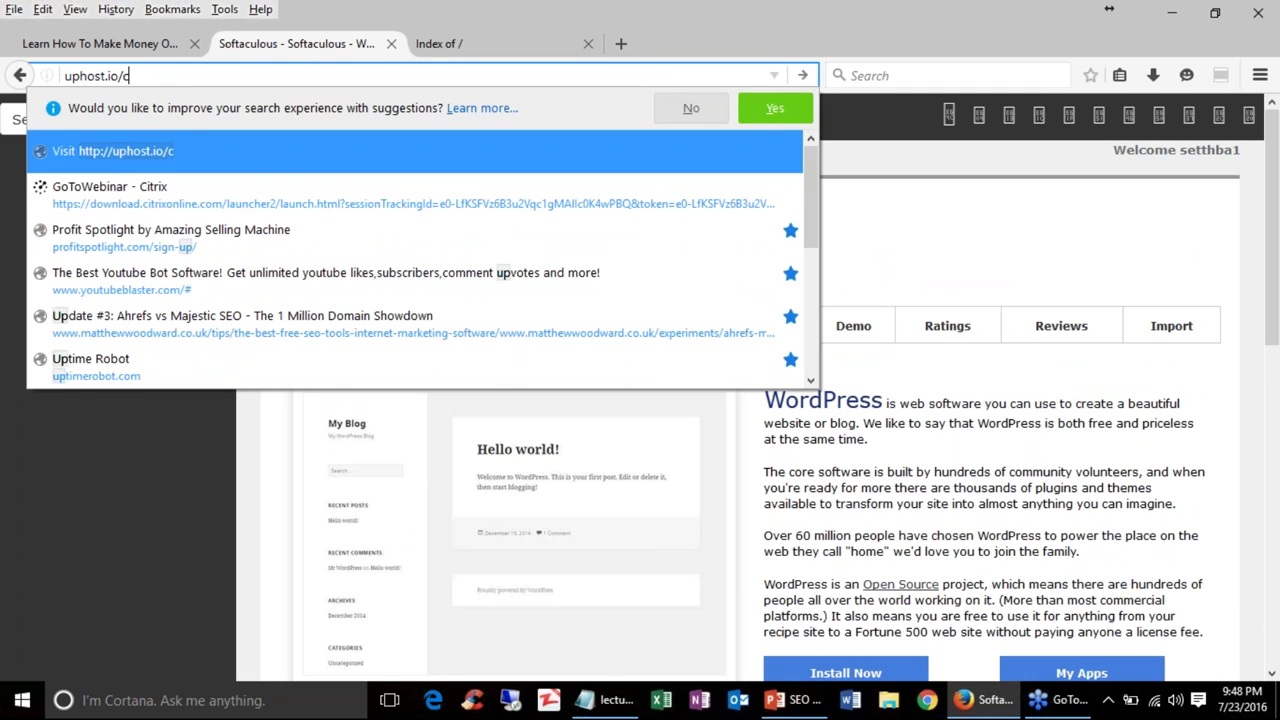
key(Return)
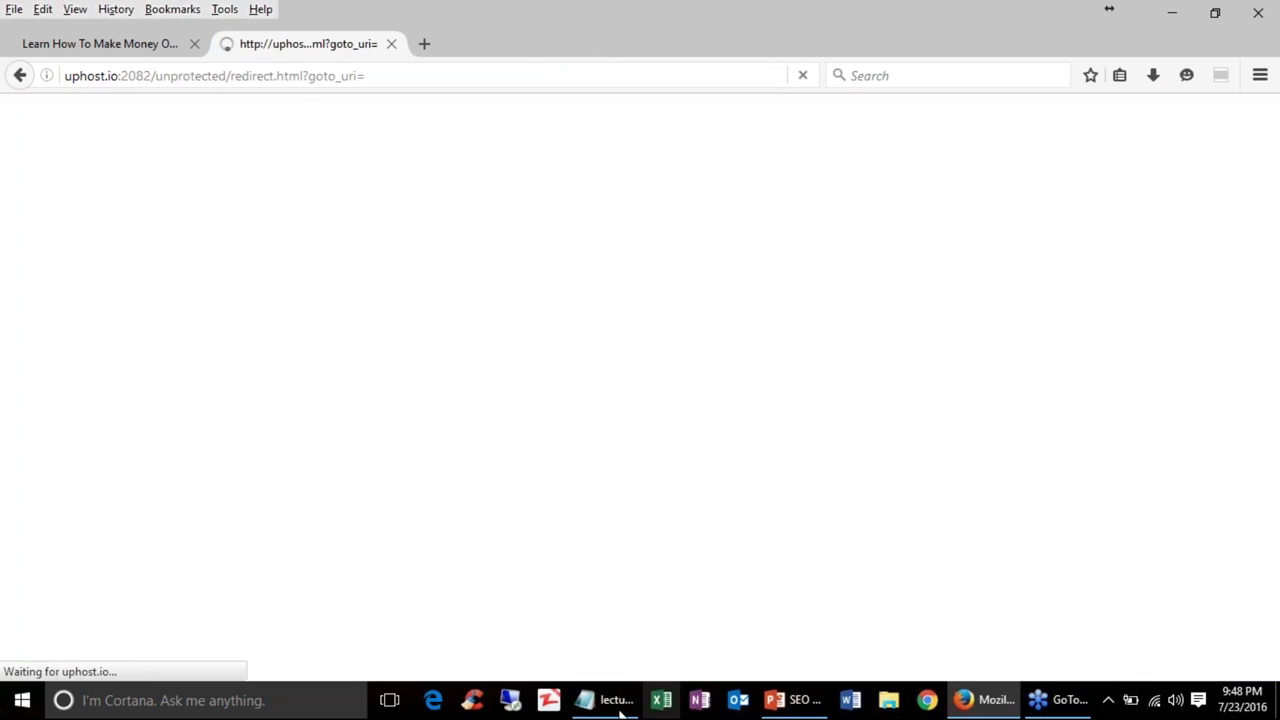
Step: Copy the saved cPanel username from the notes into the login form's username field
click(620, 710)
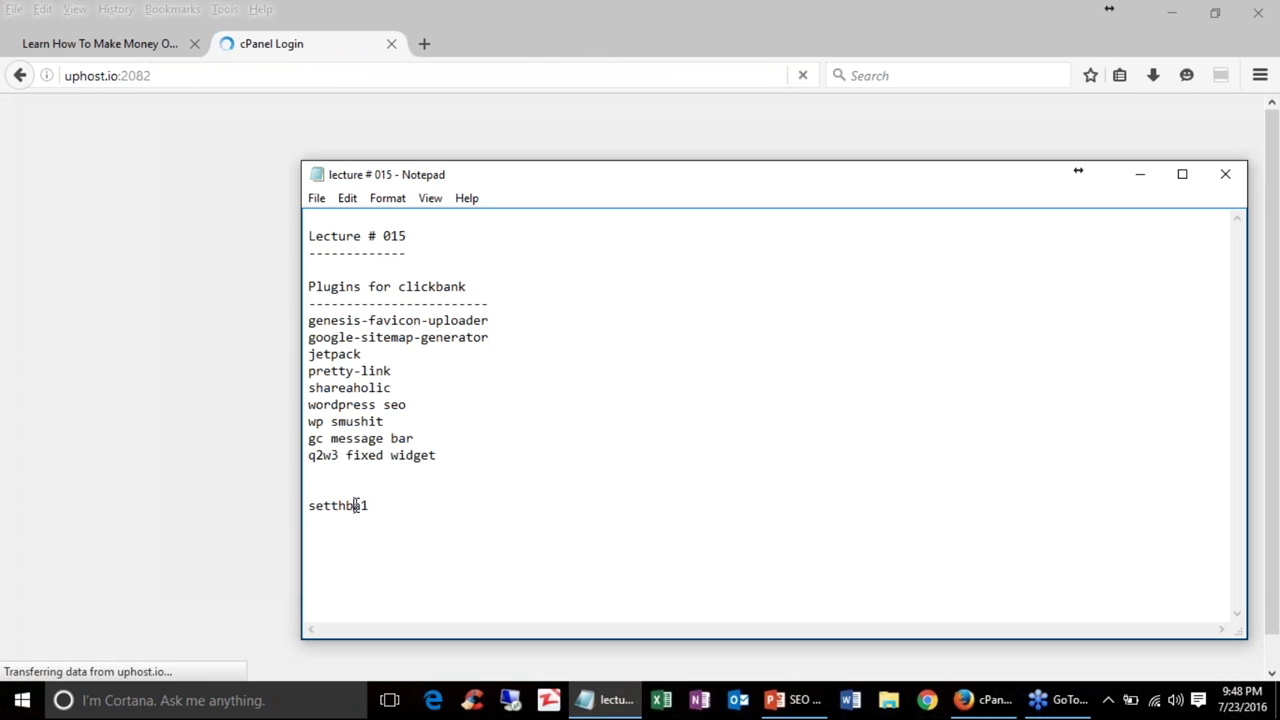
drag(353, 421, 750, 5)
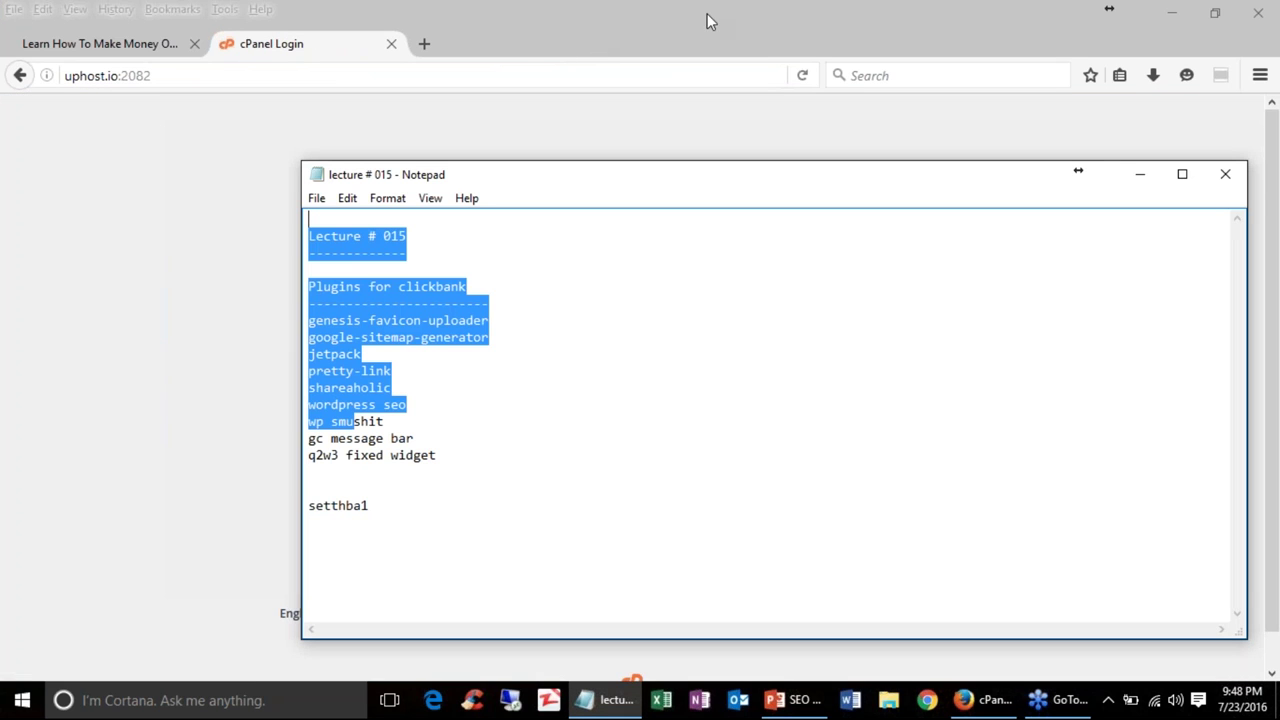
click(347, 505)
double_click(347, 505)
key(ctrl+c)
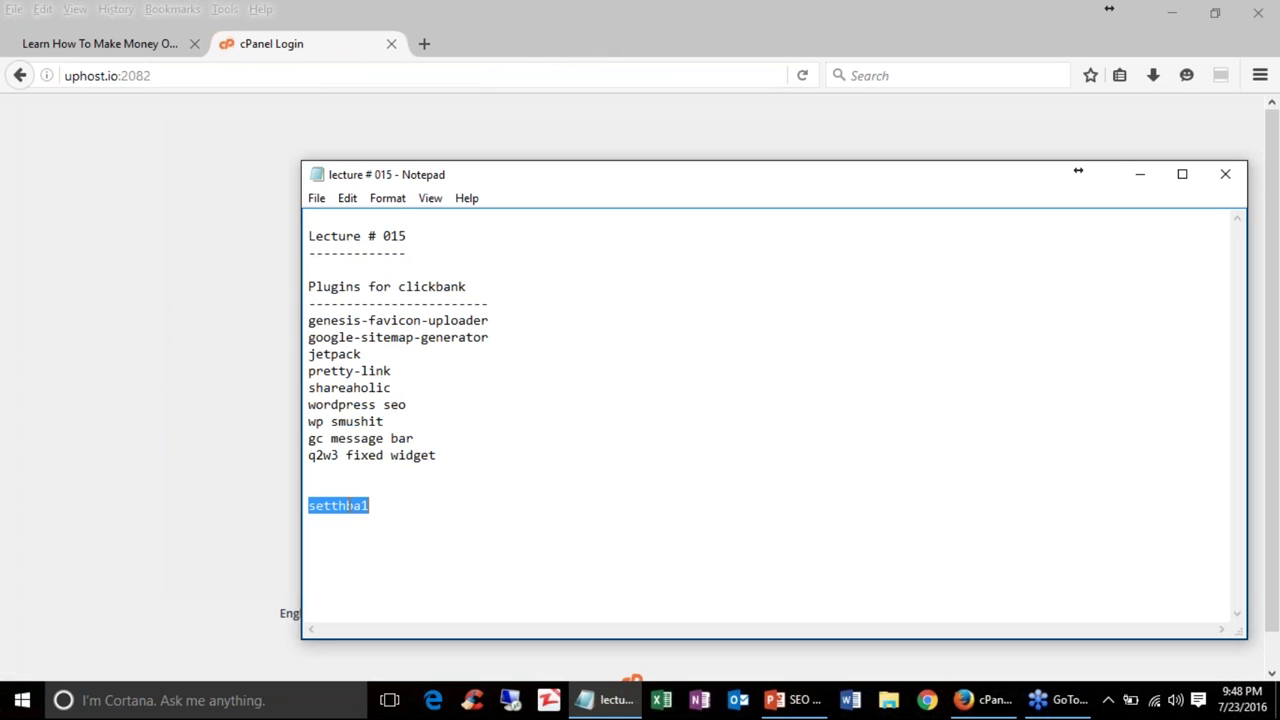
click(11, 537)
click(657, 349)
key(ctrl+v)
Step: Enter the cPanel password, log in, and let Firefox remember the login
click(645, 436)
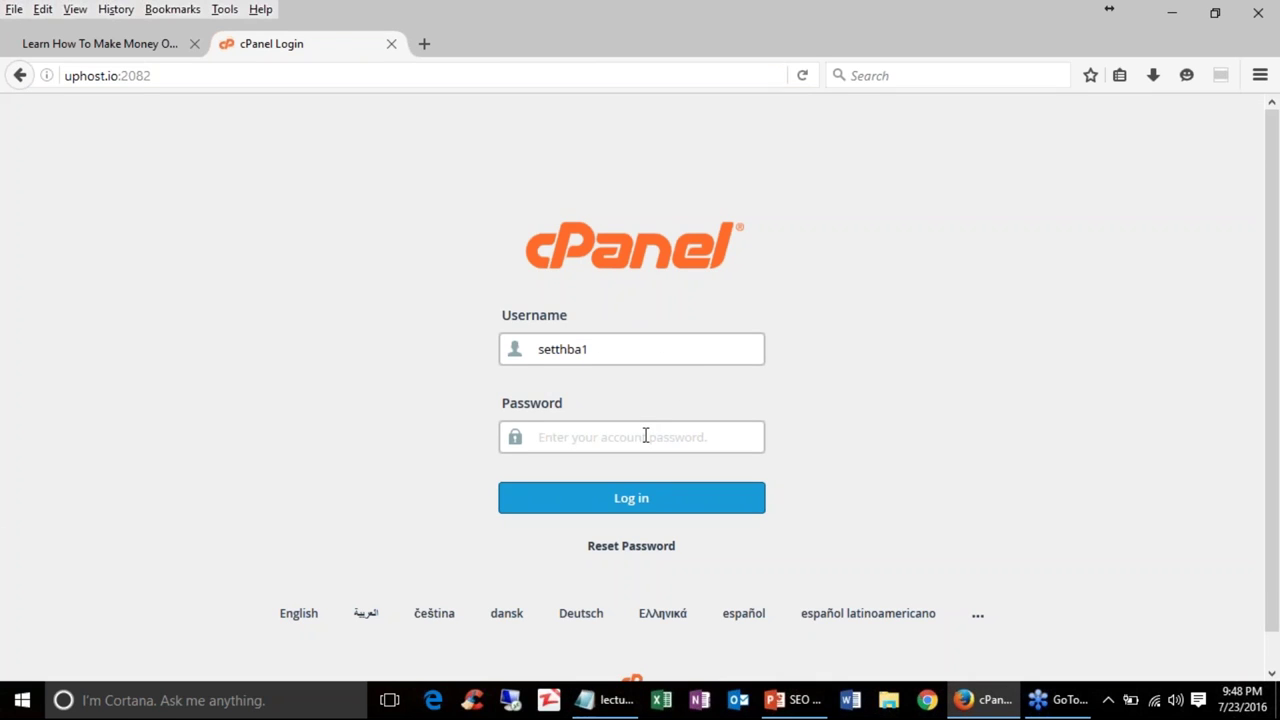
text(••)
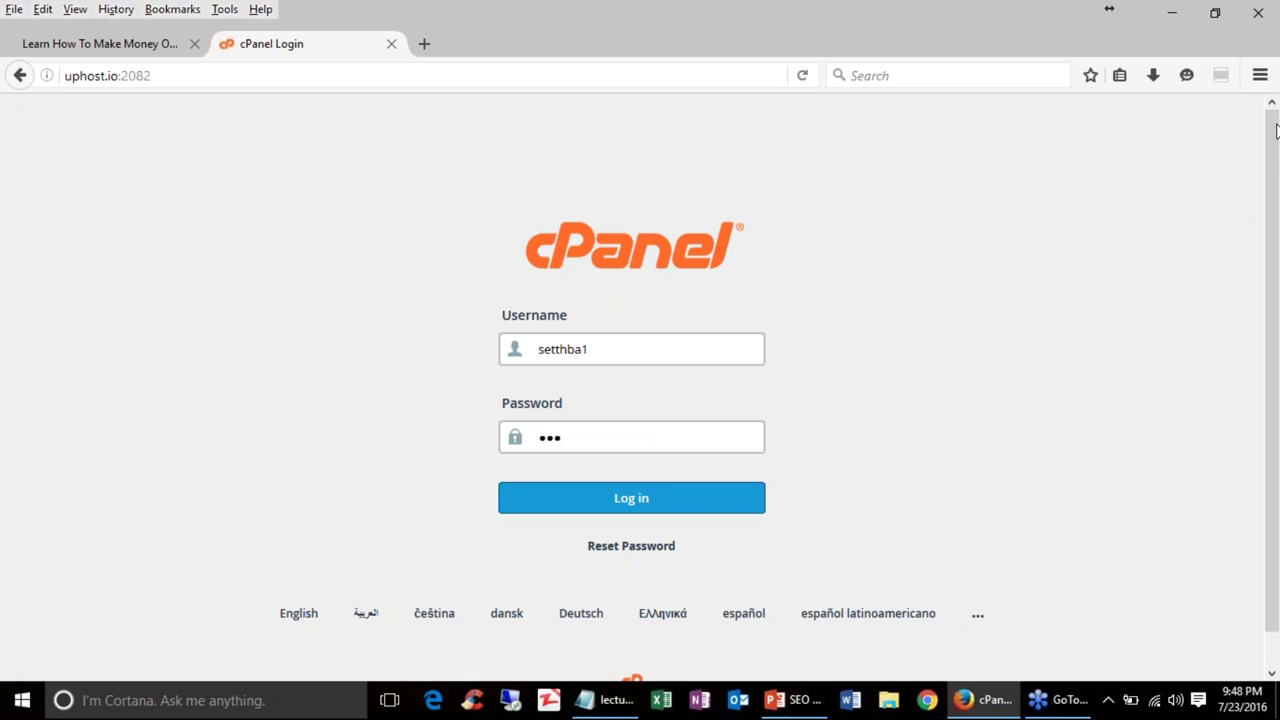
click(628, 431)
double_click(628, 430)
click(626, 430)
text(•)
key(Return)
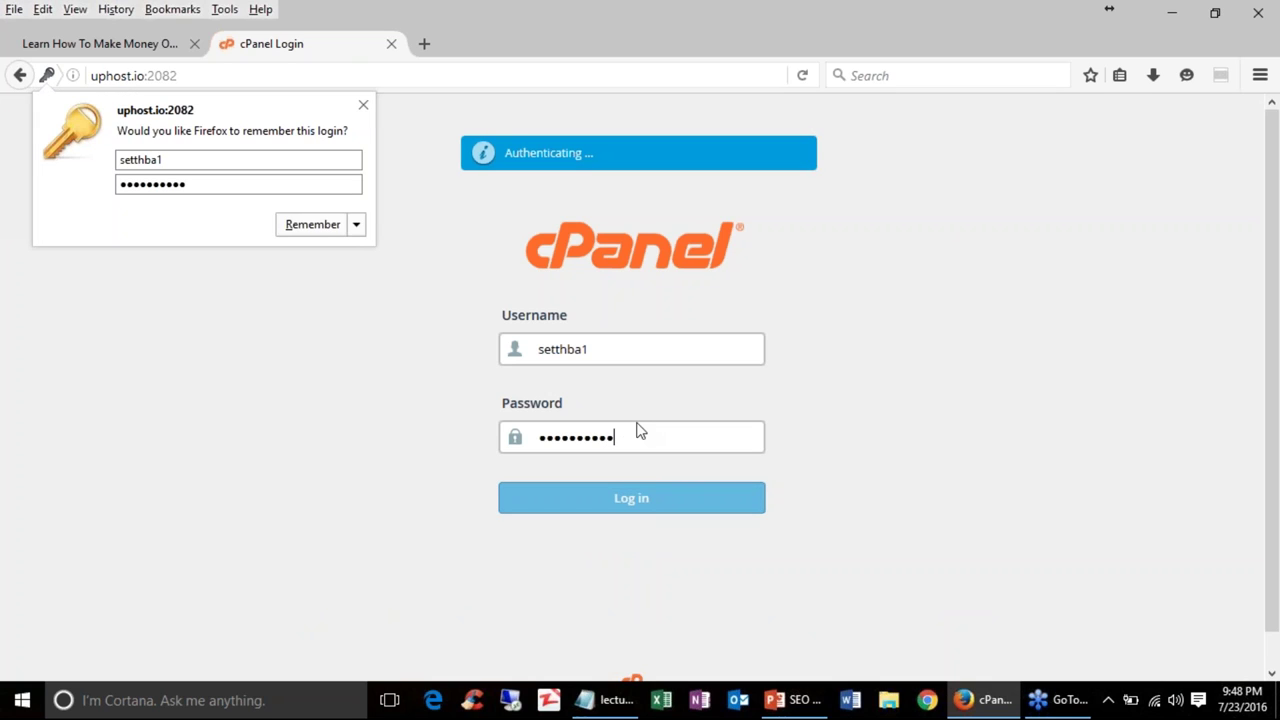
click(294, 228)
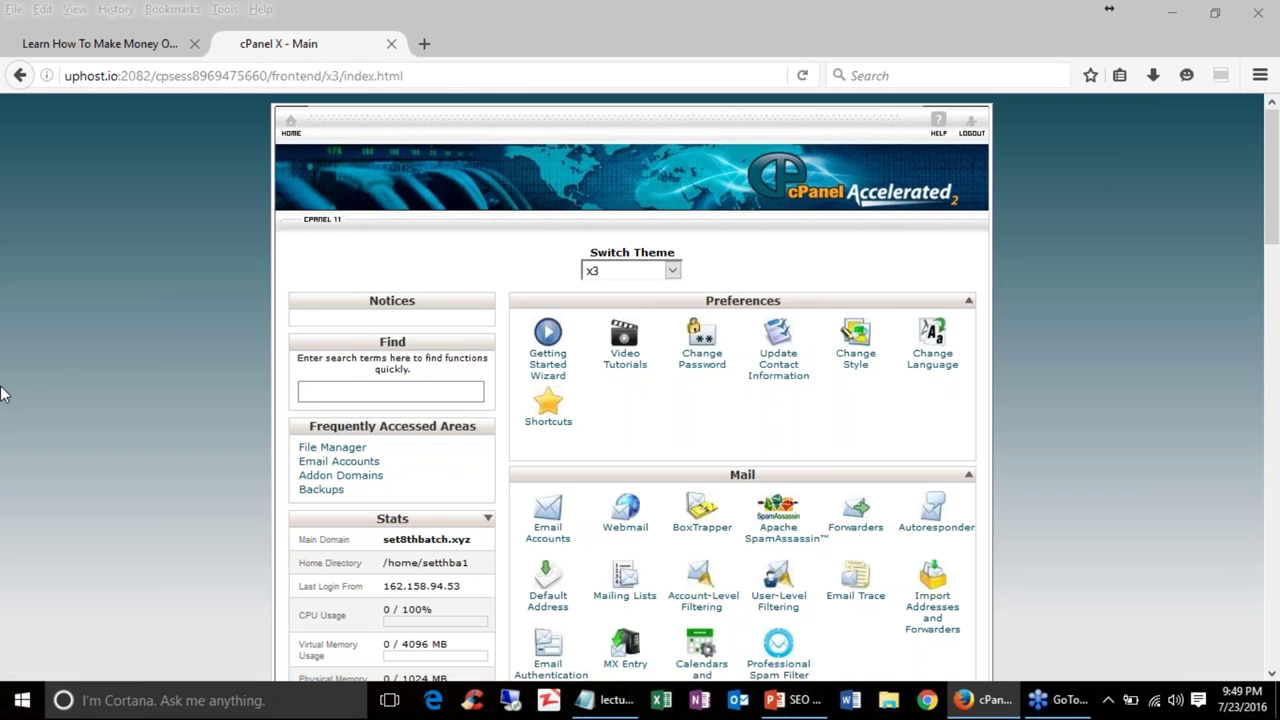
Step: Open Softaculous's WordPress installer, close the old tutorial tab, and show the Install form
click(268, 420)
scroll(268, 420, down, 6)
scroll(775, 412, down, 12)
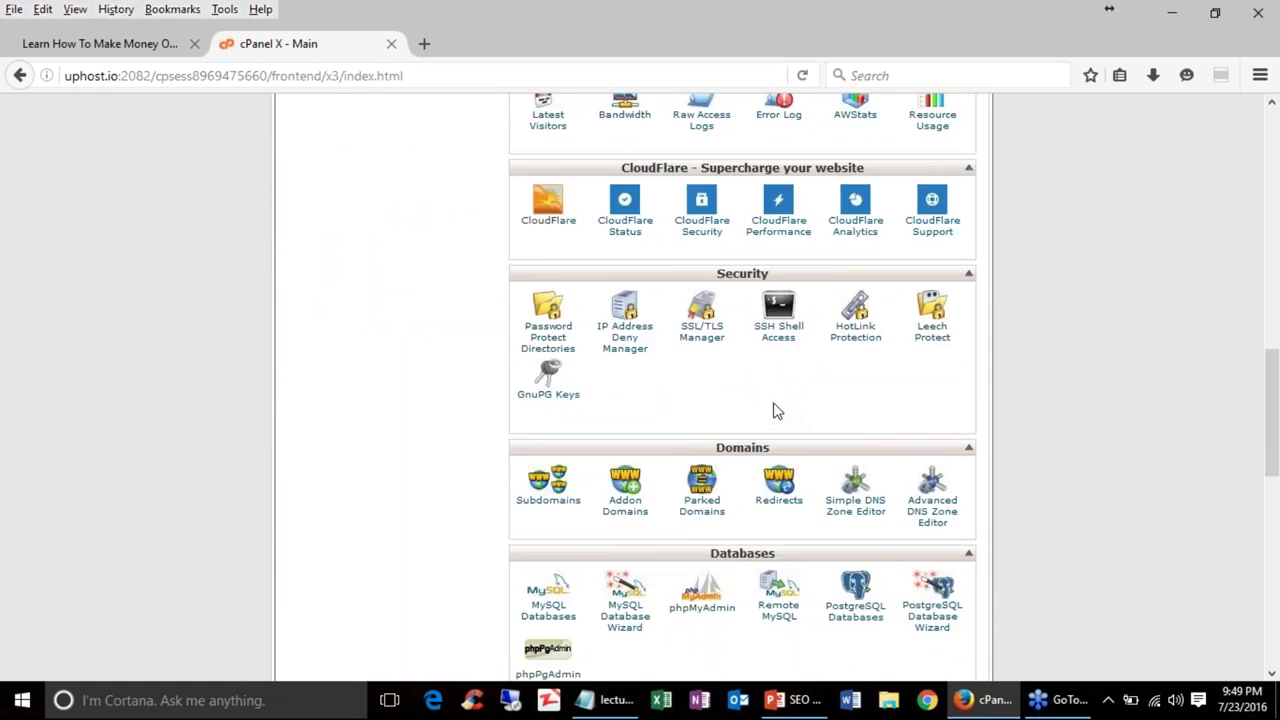
click(571, 360)
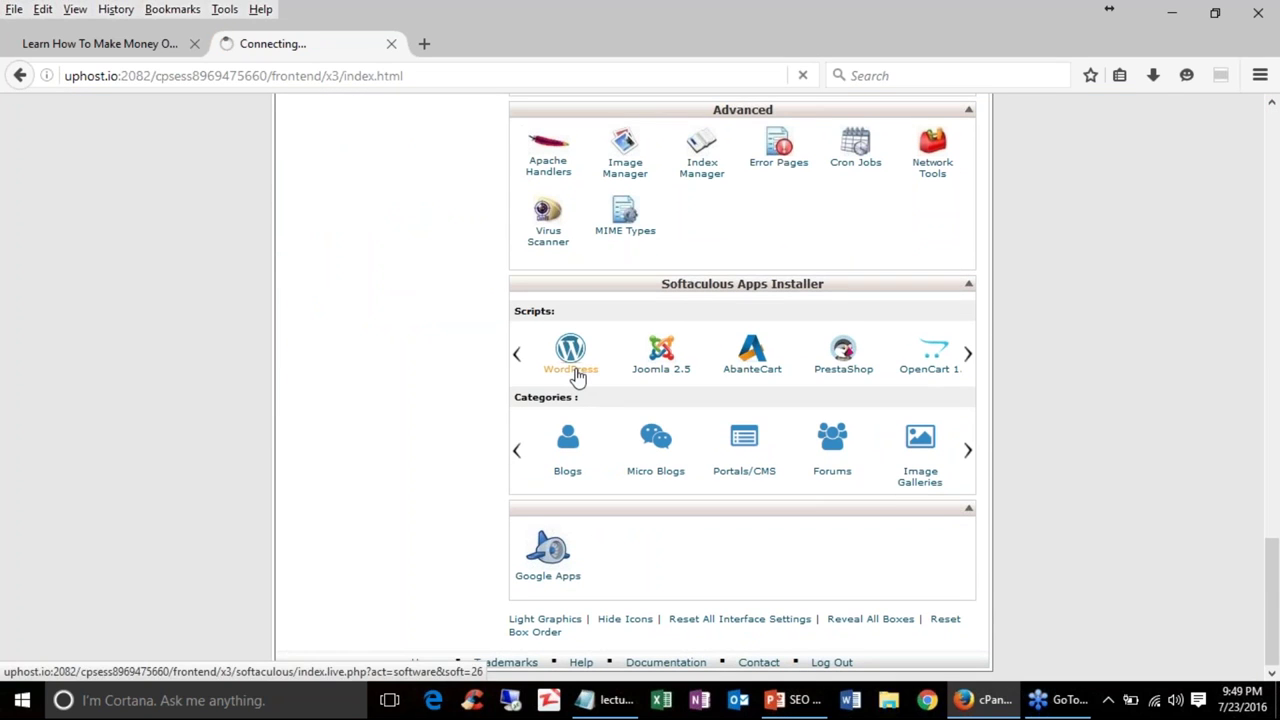
click(195, 44)
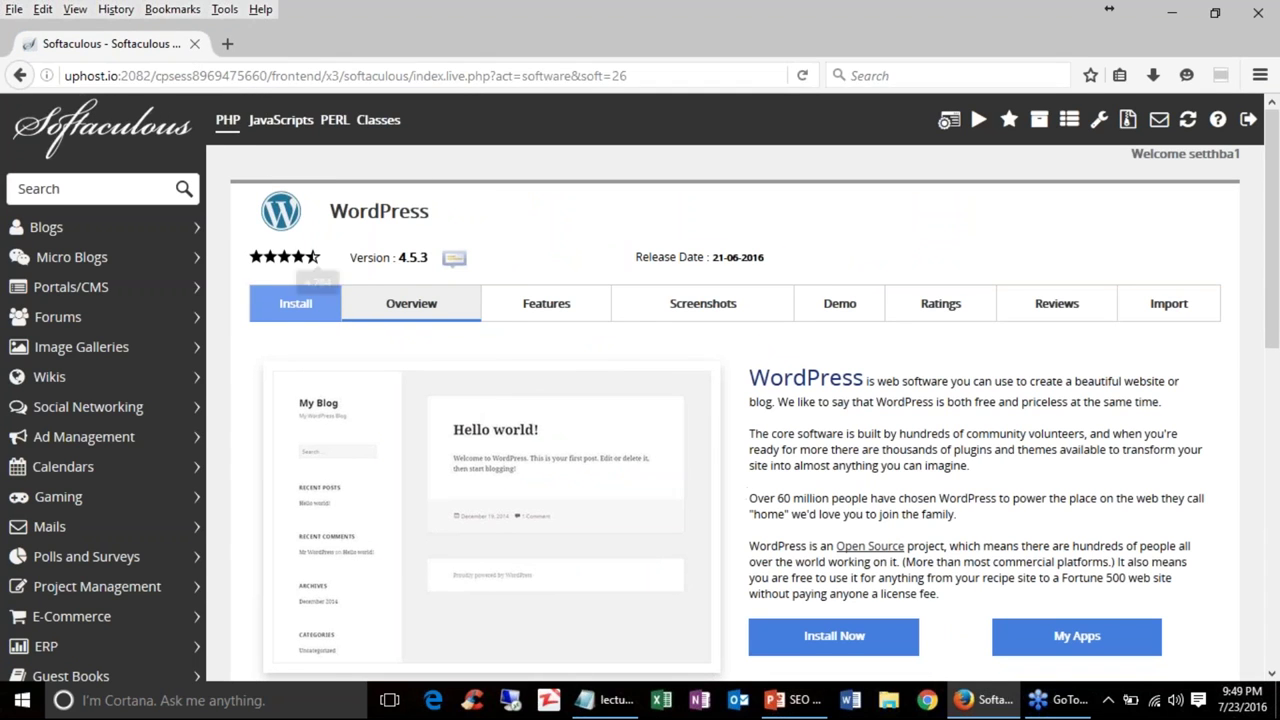
click(318, 305)
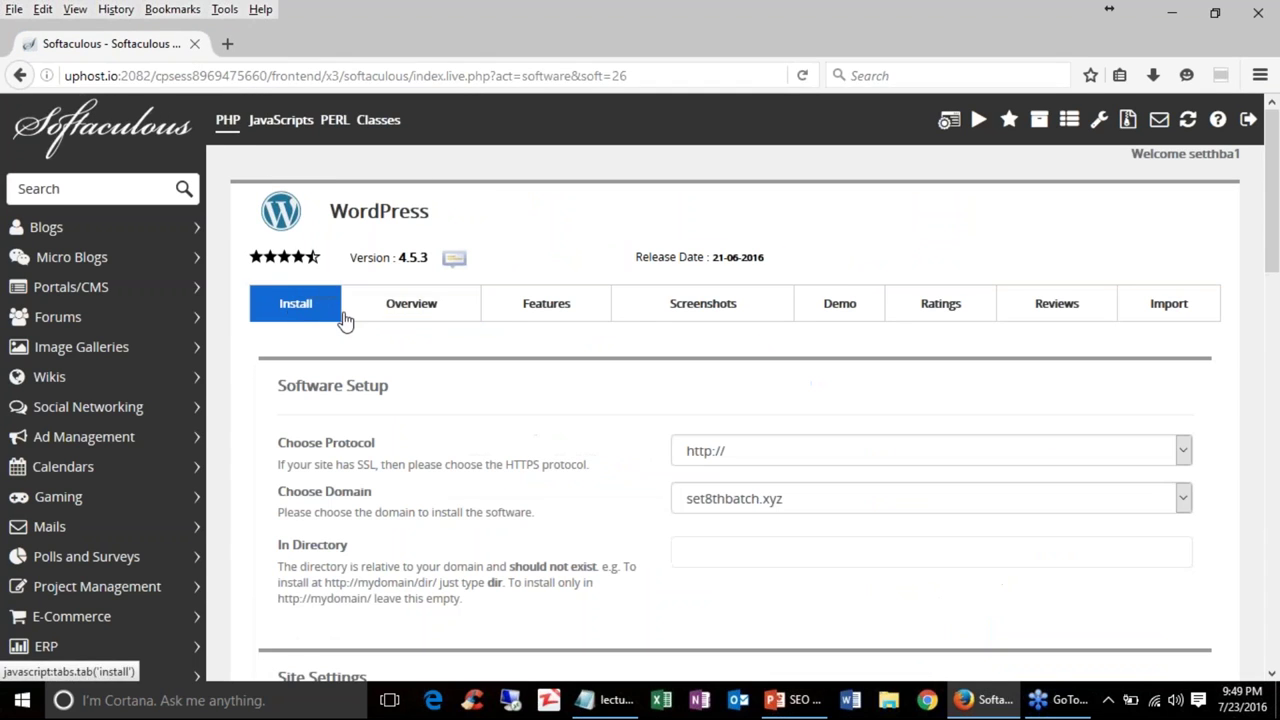
Step: Install over http on blog.set8thbatch.xyz with an empty install directory
click(760, 458)
click(760, 449)
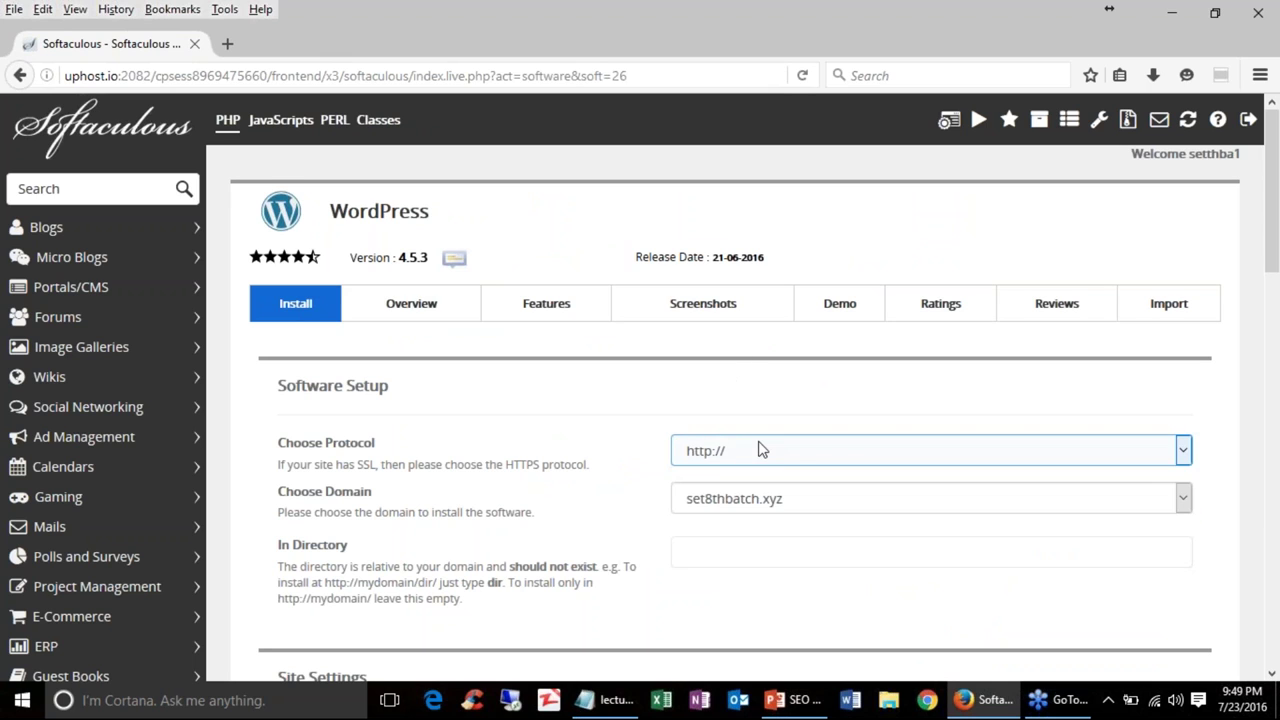
scroll(751, 288, down, 3)
click(770, 185)
click(757, 220)
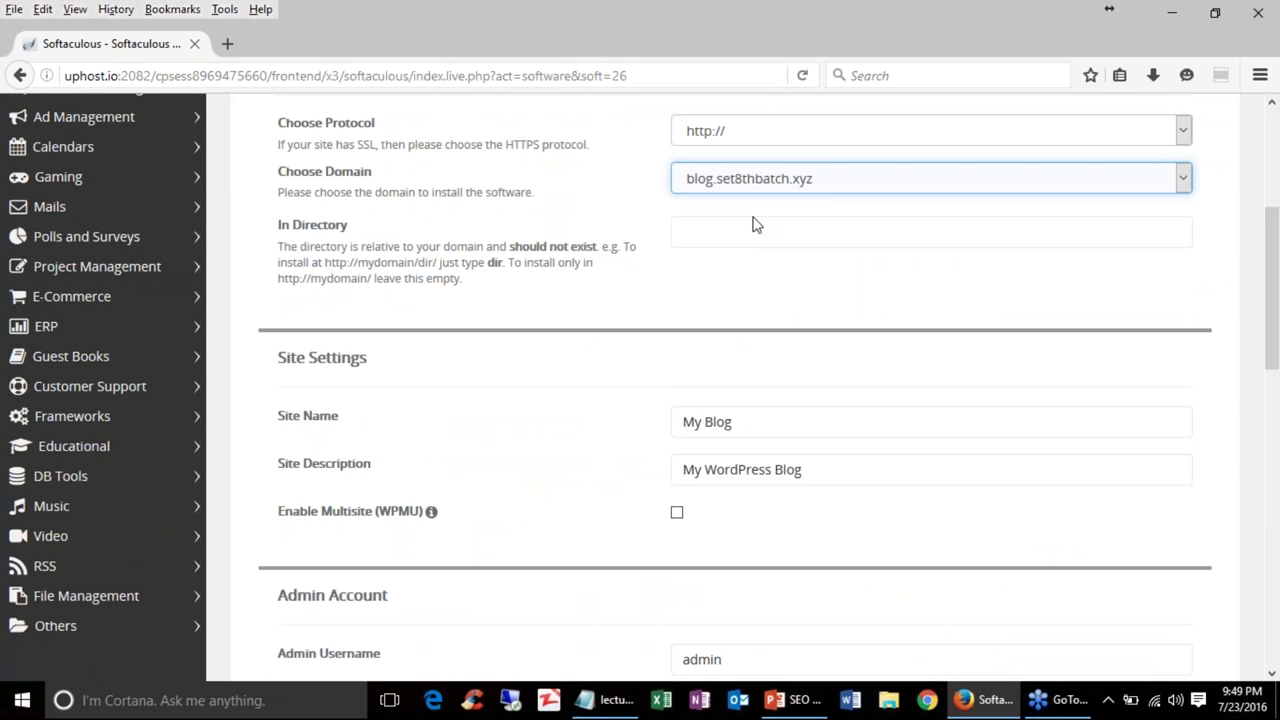
click(742, 244)
click(694, 286)
Step: Name the site 'Google Sniper 3 Guide' and clear the site description
scroll(694, 286, down, 3)
drag(736, 102, 673, 101)
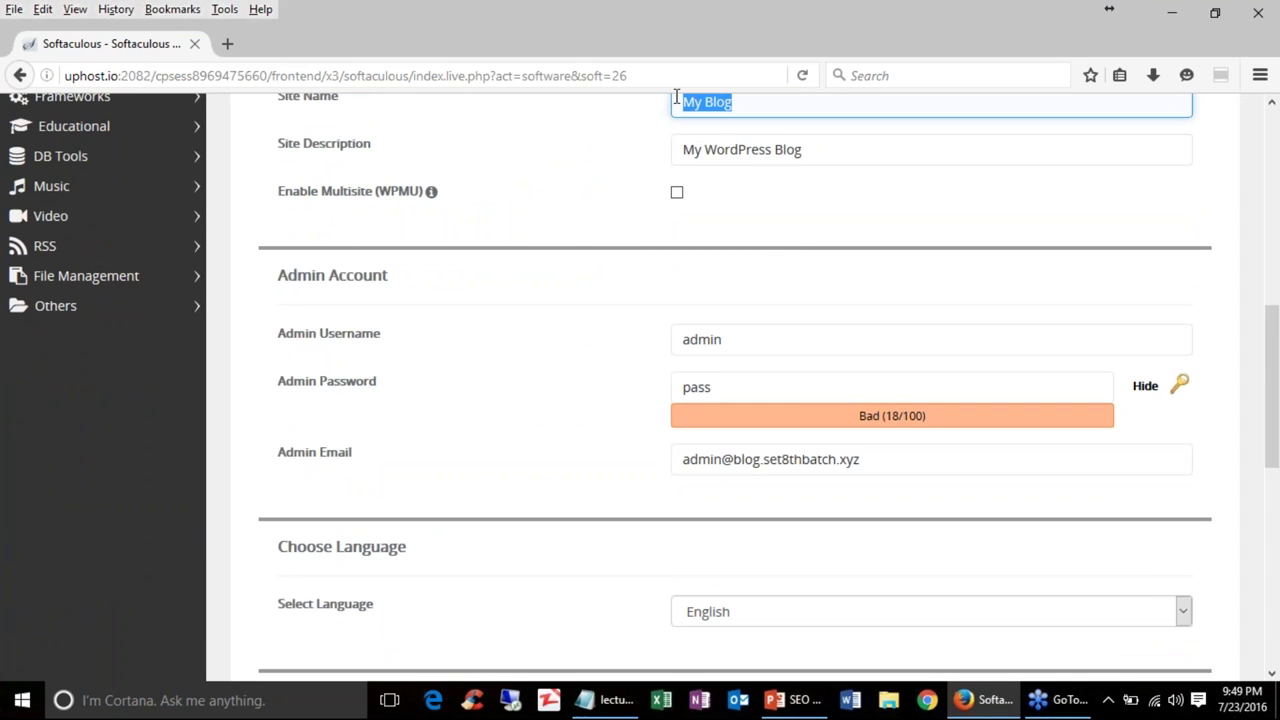
text(Google Sn)
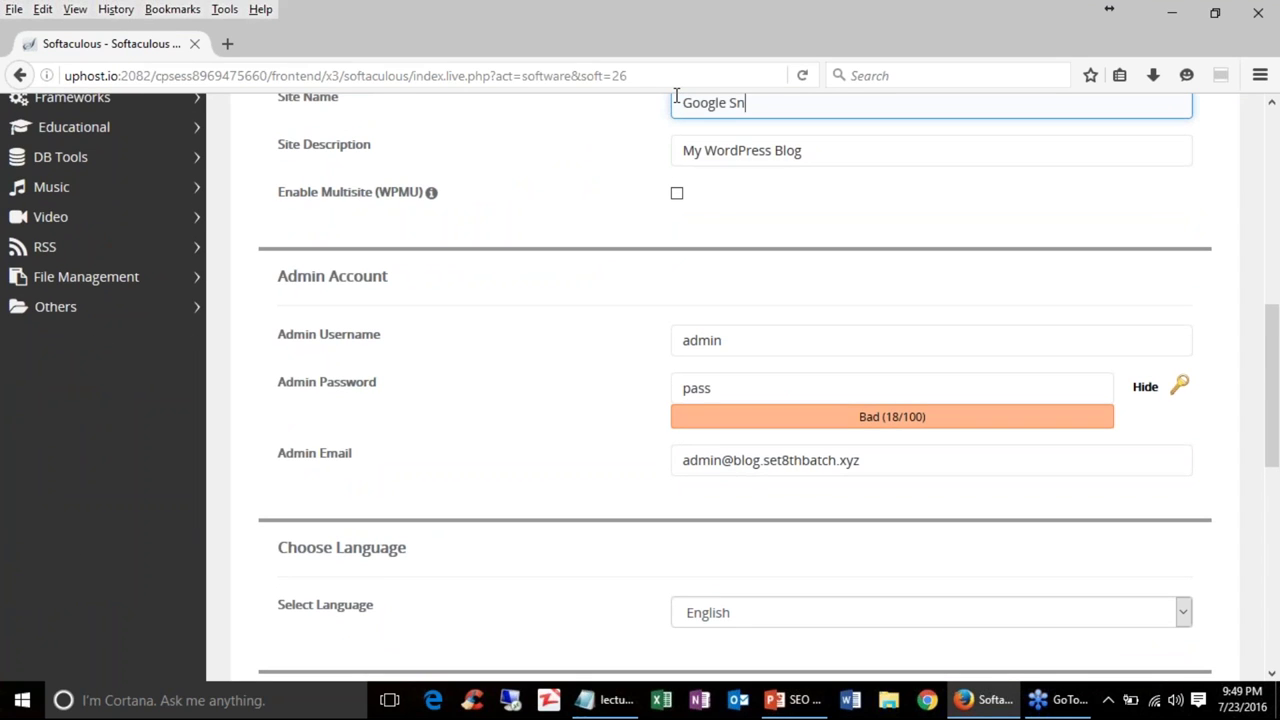
text(iper)
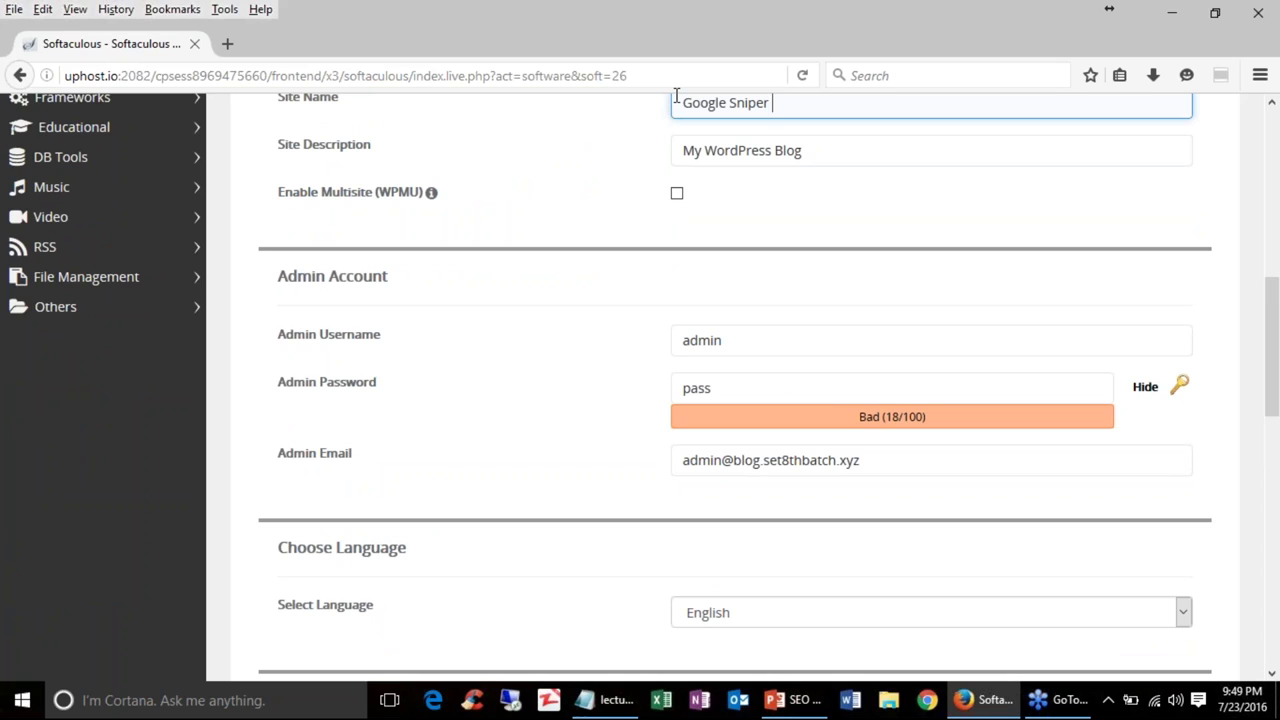
text( 3 Guide)
key(Tab)
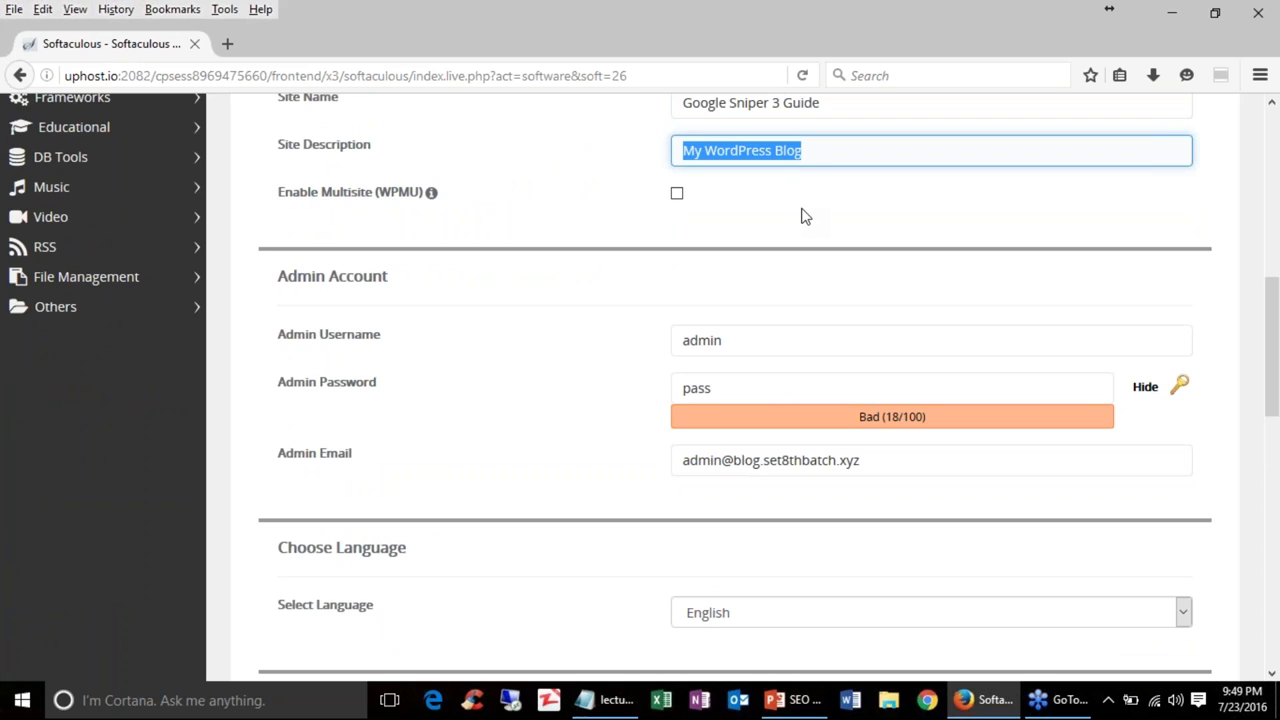
key(BackSpace)
Step: Replace the default admin username with a new one and record it in the notes
click(778, 338)
double_click(745, 342)
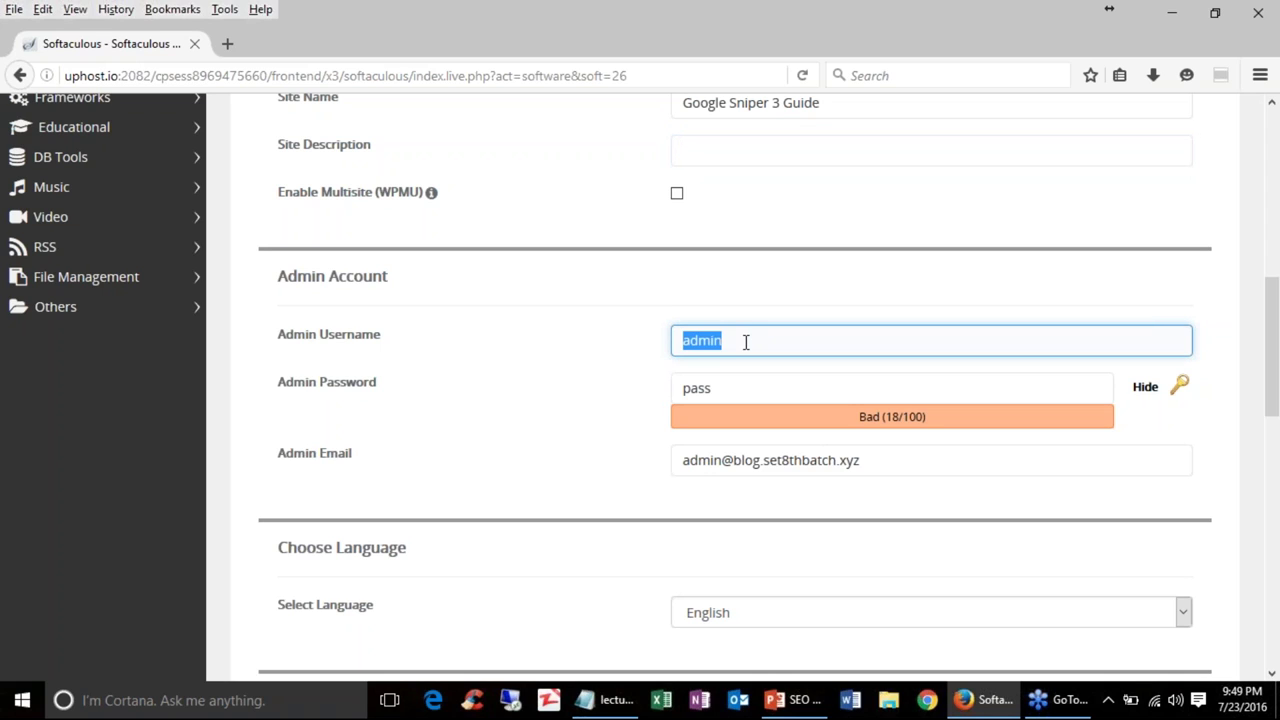
text(MotiChor)
key(Tab)
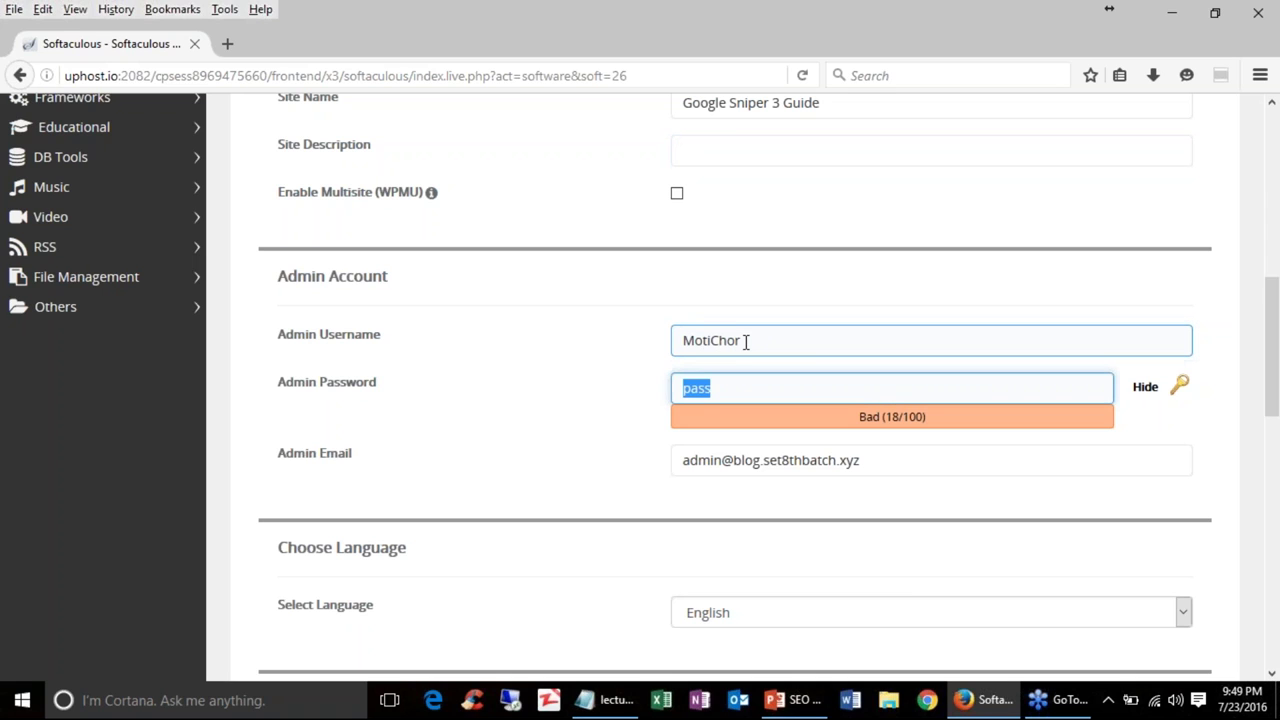
scroll(745, 342, down, 2)
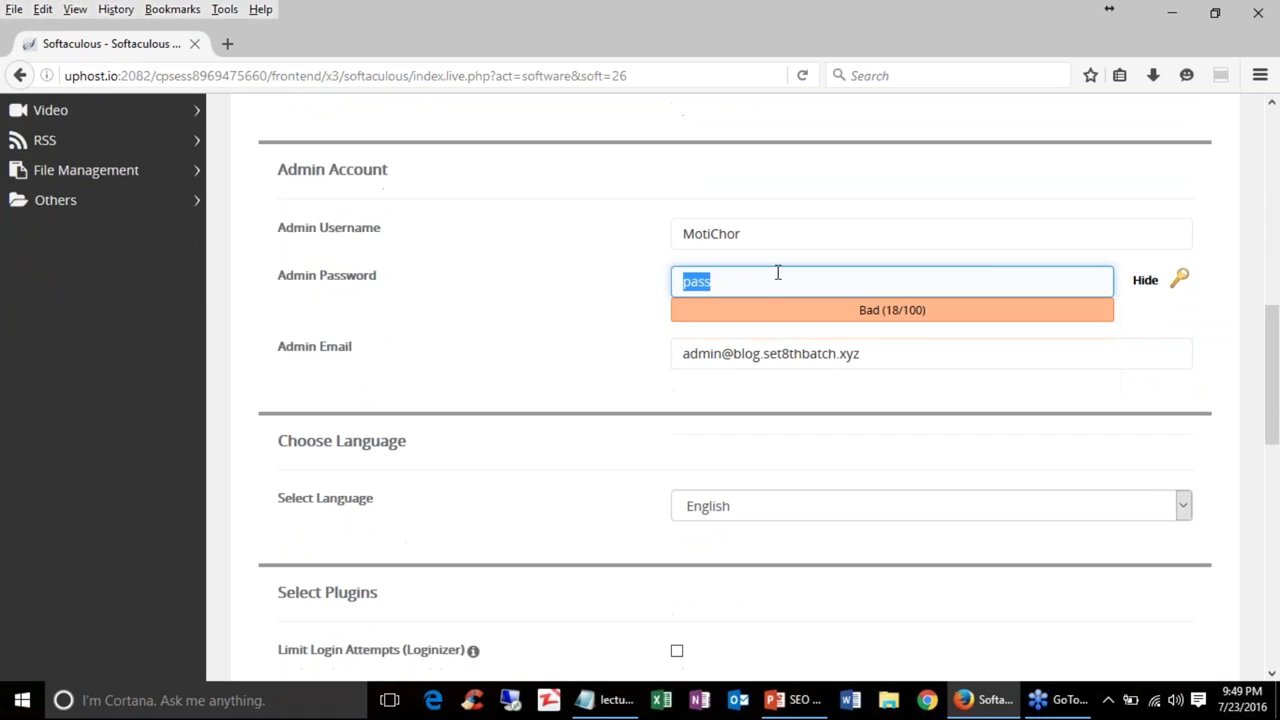
click(785, 224)
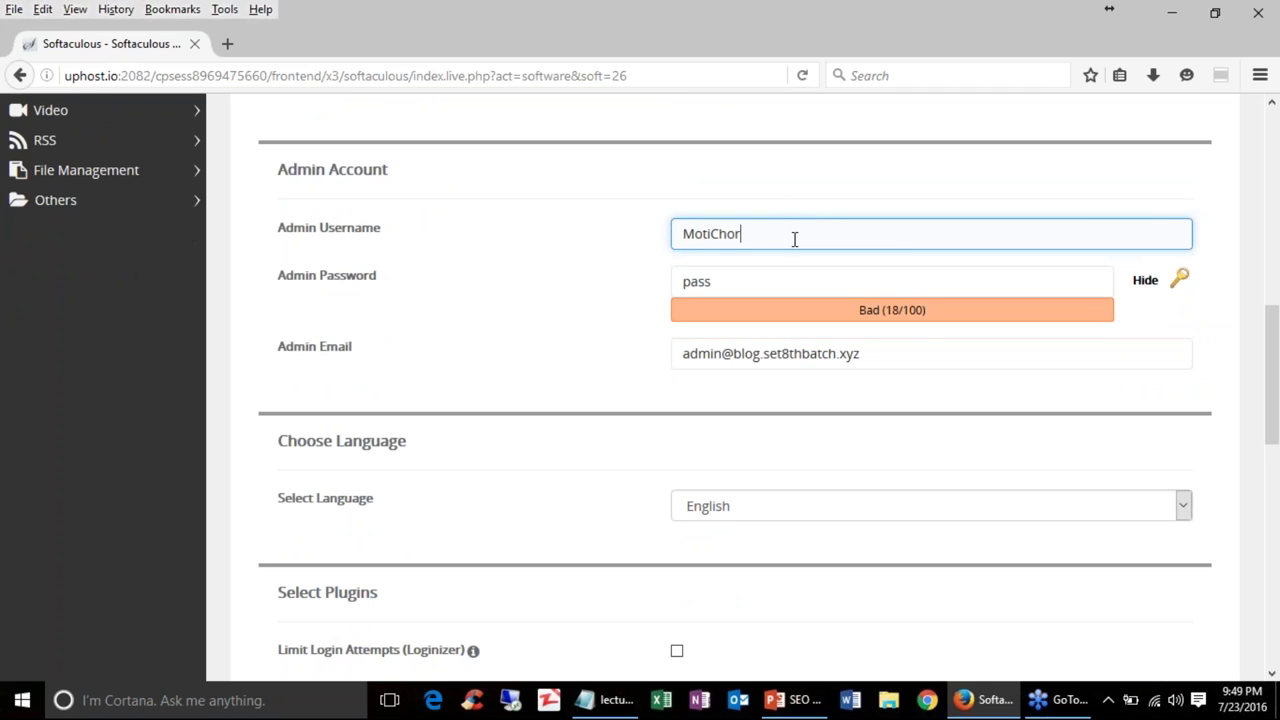
key(ctrl+a)
key(ctrl+c)
click(606, 700)
click(565, 543)
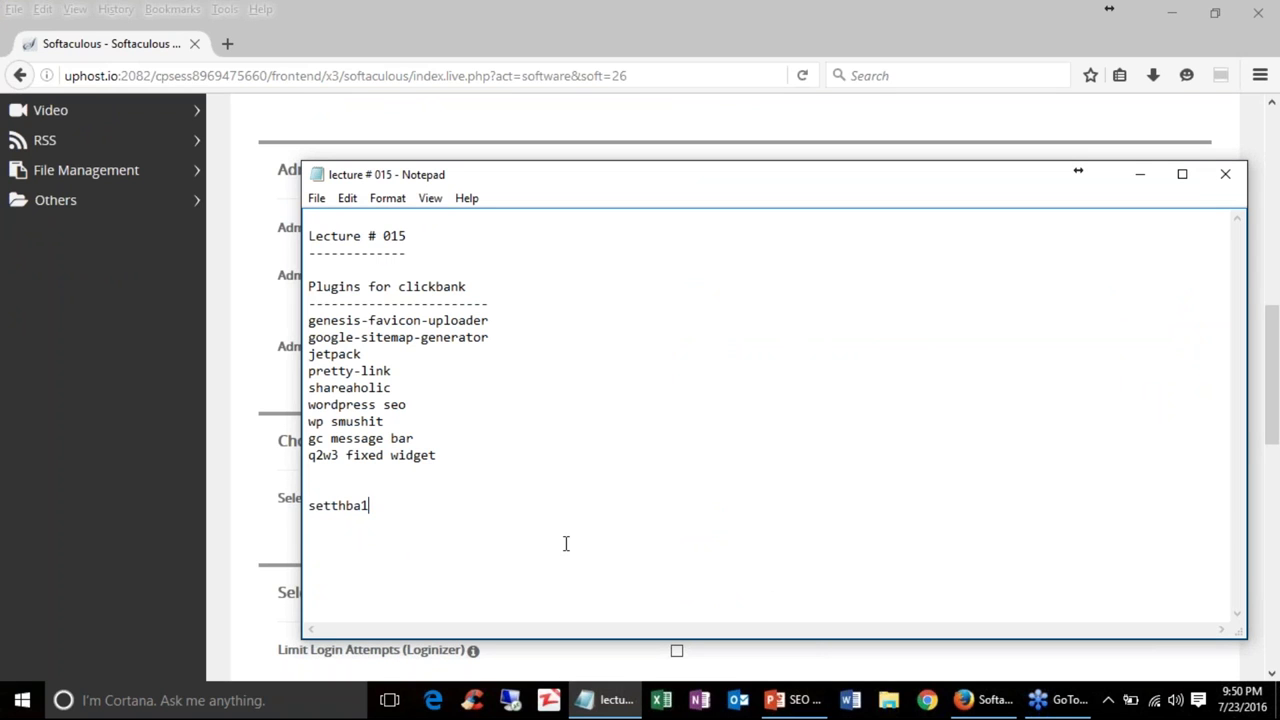
drag(312, 507, 466, 491)
key(ctrl+v)
key(alt+Tab)
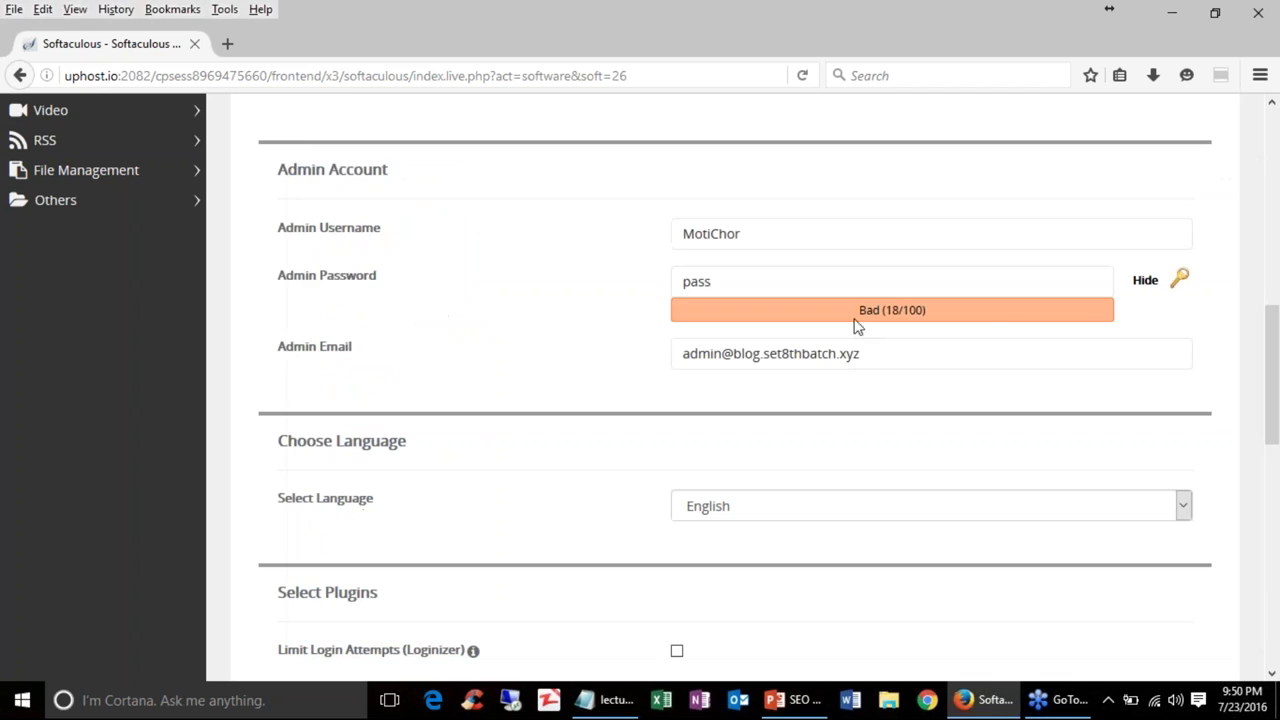
Step: Generate a strong admin password and save it below the username in the notes
click(1180, 279)
double_click(927, 281)
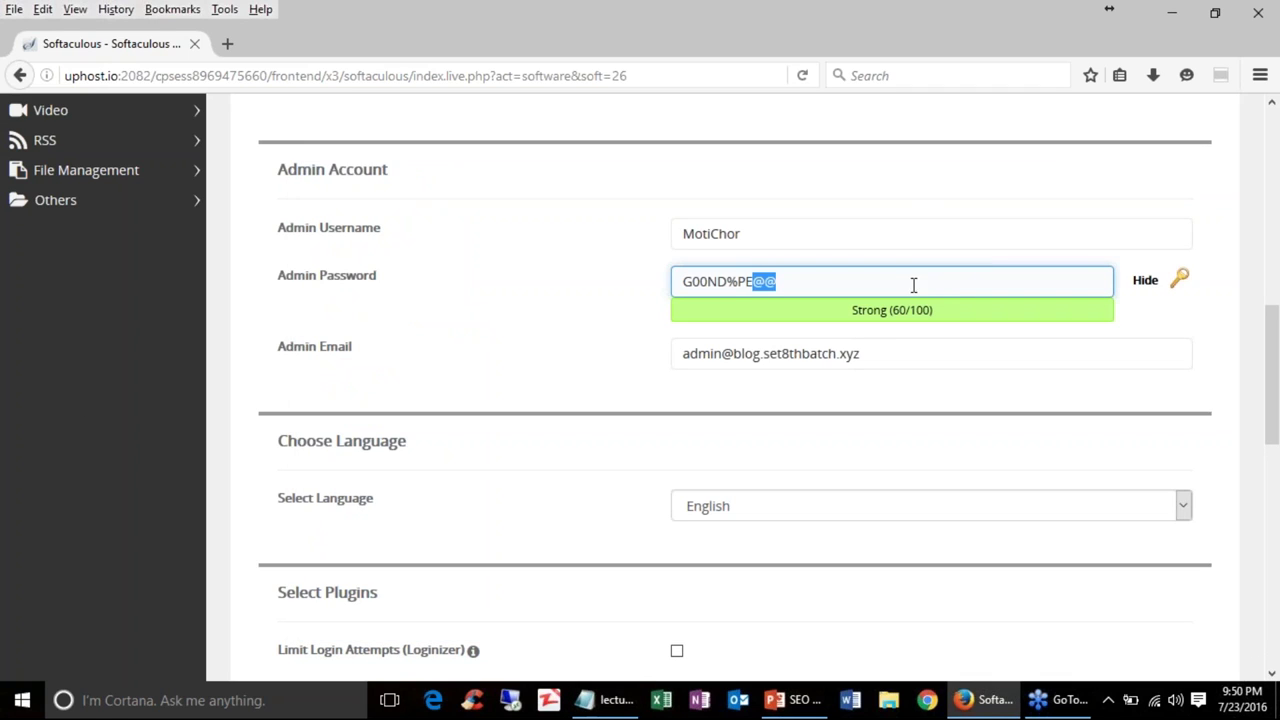
key(ctrl+a)
key(ctrl+c)
click(612, 700)
key(ctrl+v)
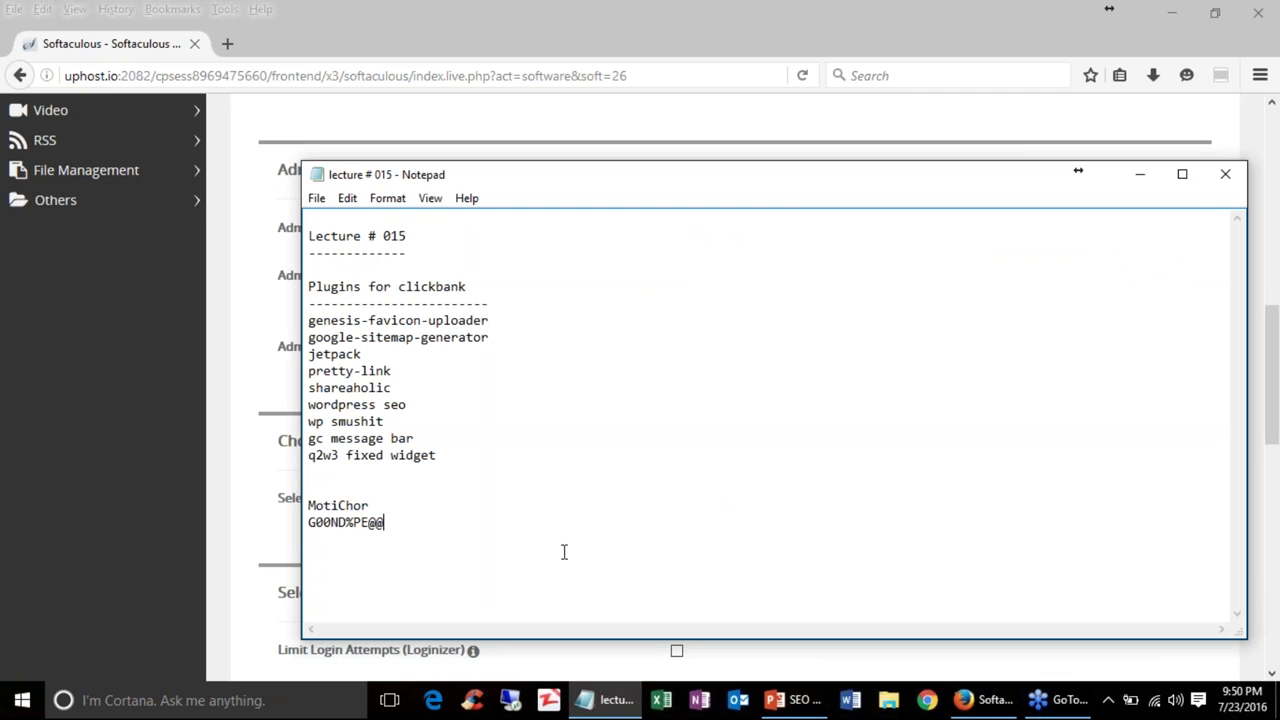
key(alt+Tab)
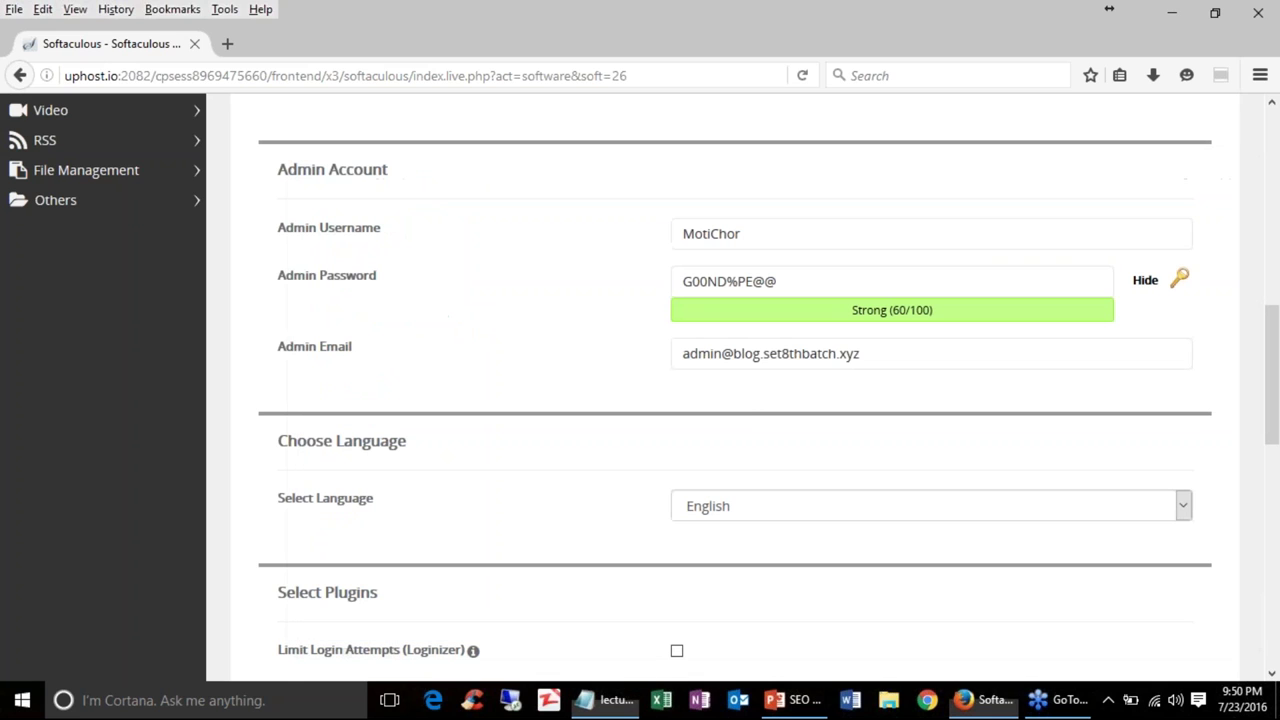
scroll(780, 383, down, 3)
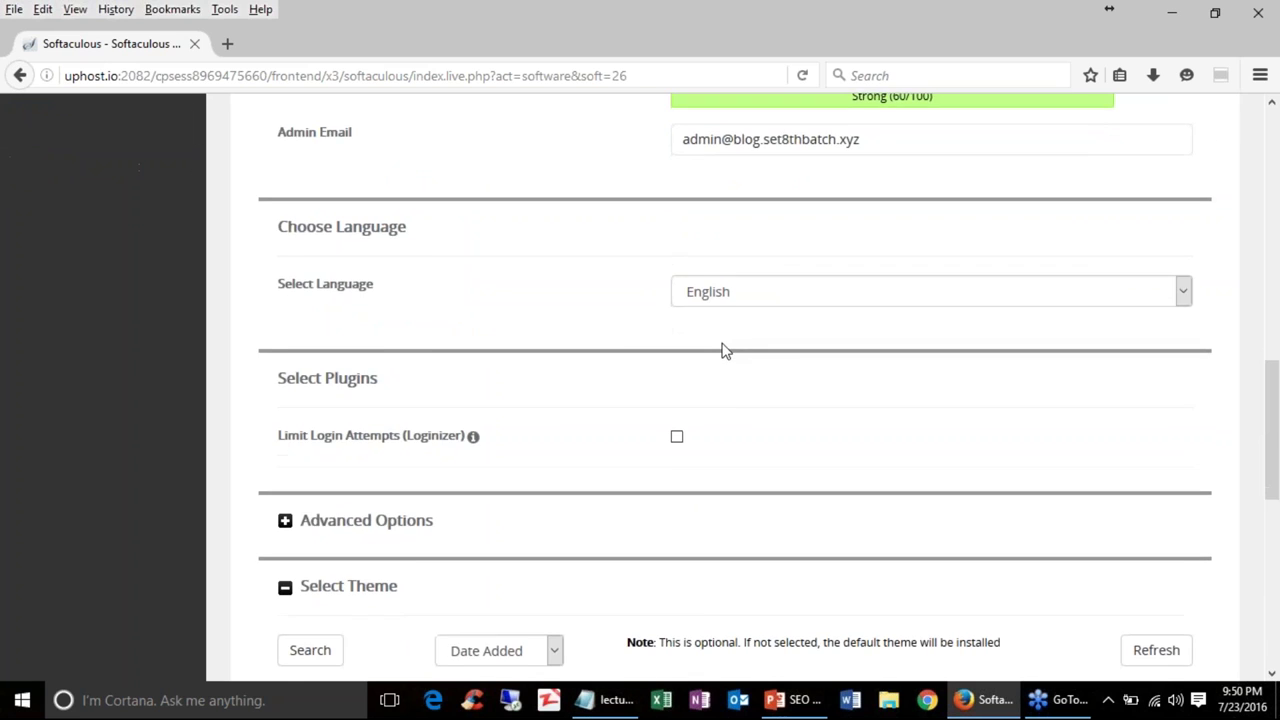
Step: Enable Limit Login Attempts (Loginizer), keep the default theme, and start the installation
scroll(720, 349, down, 5)
click(676, 118)
click(677, 119)
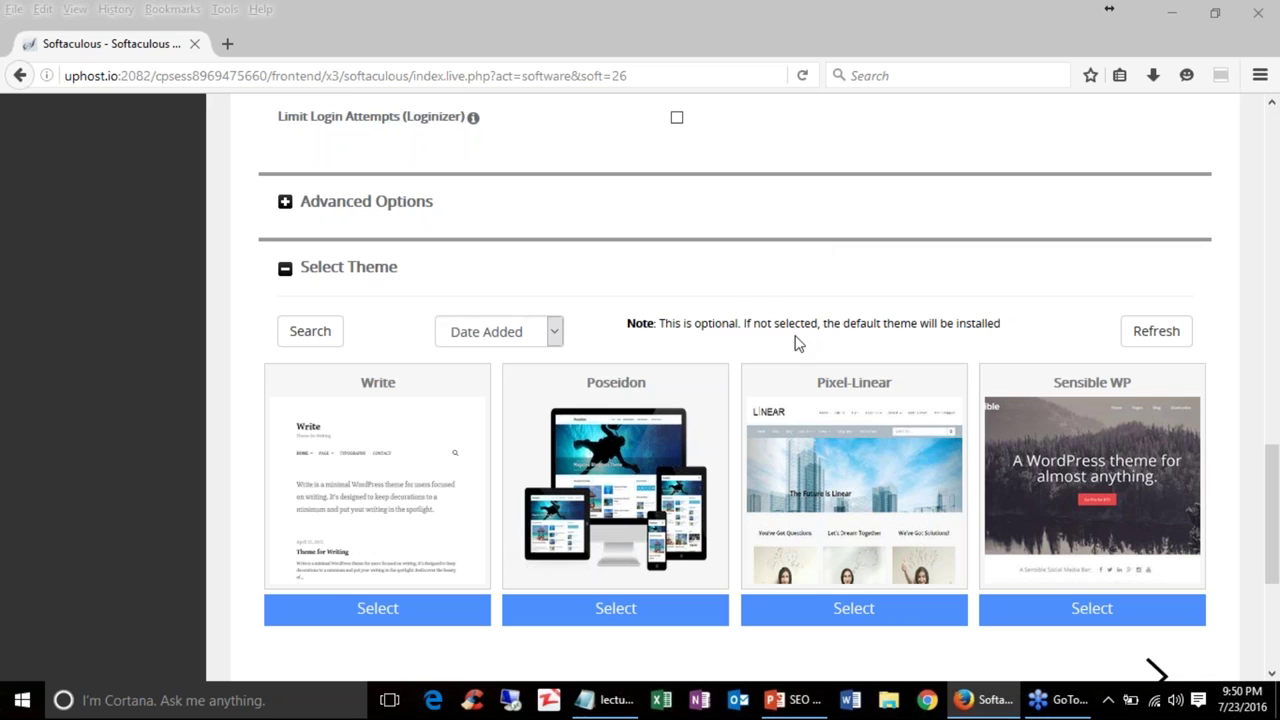
click(737, 277)
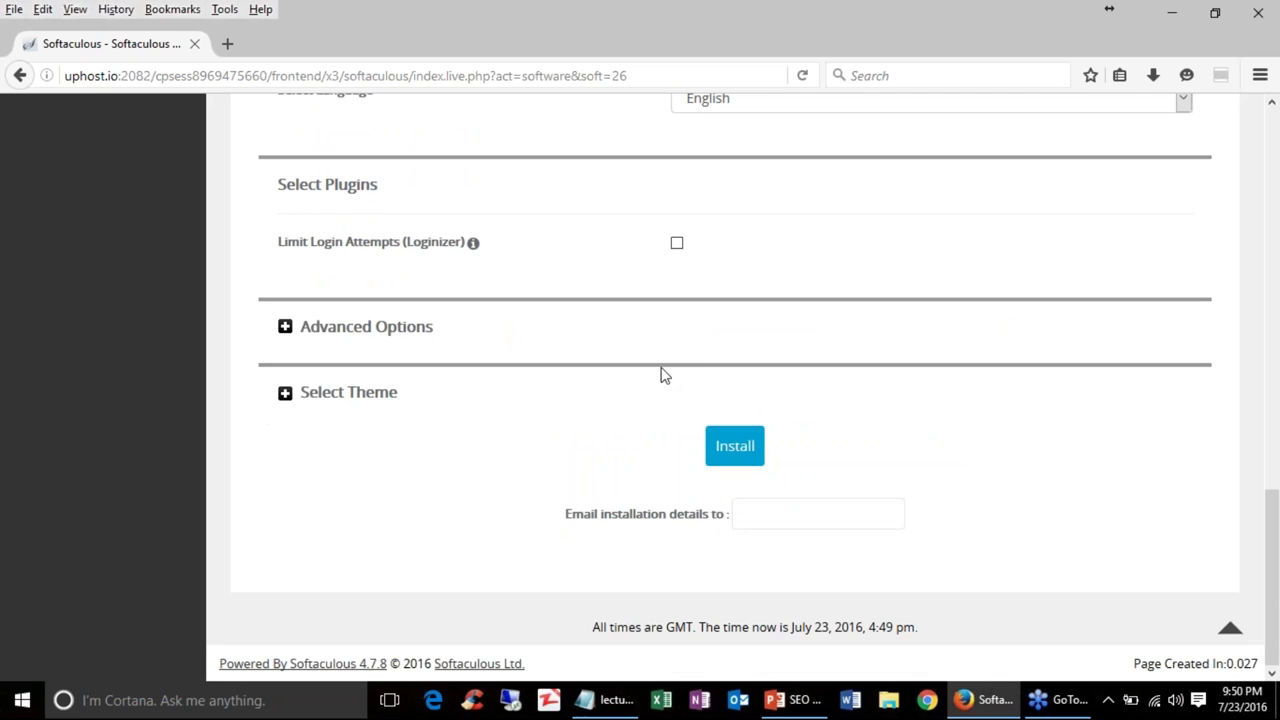
click(677, 244)
click(800, 527)
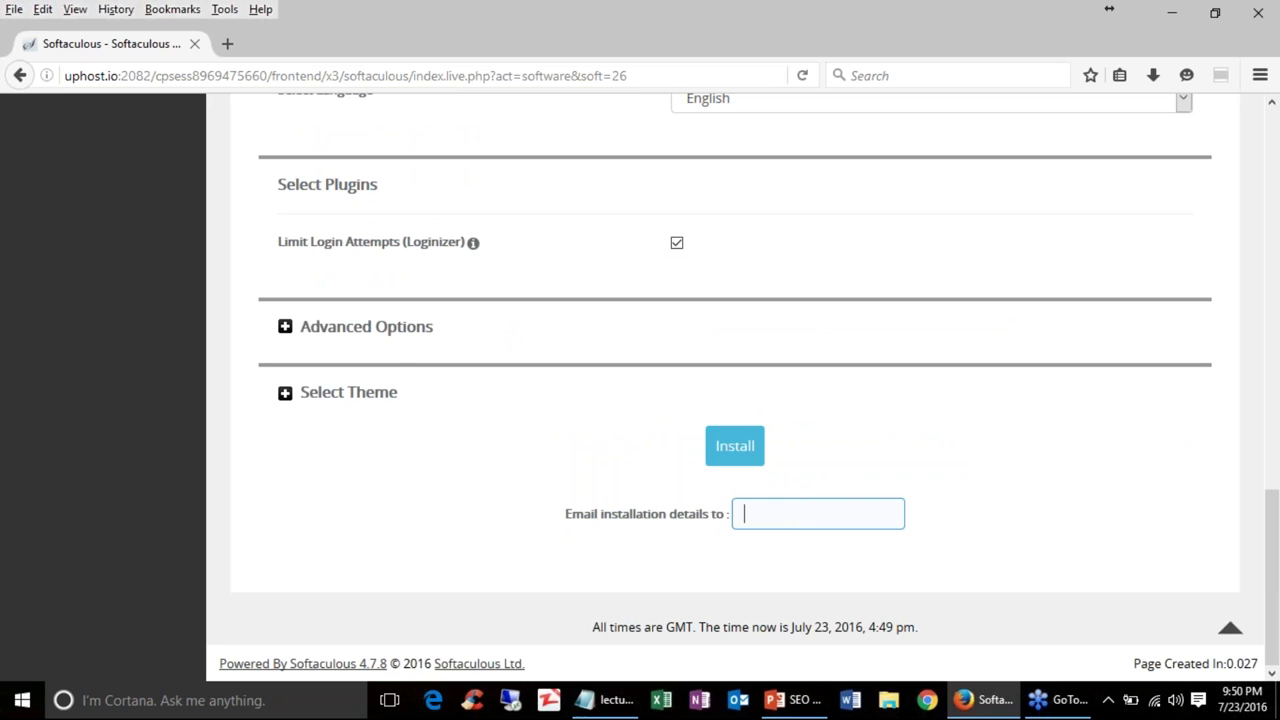
click(712, 445)
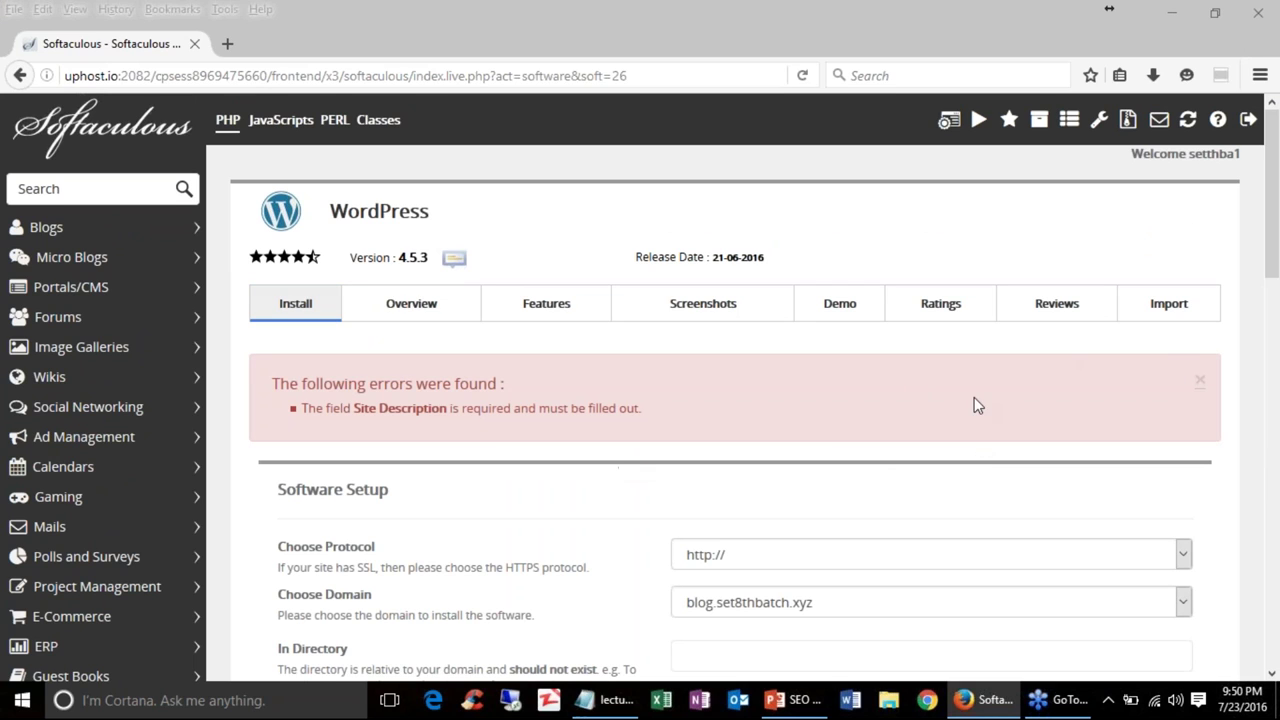
Step: Add a review site description and shorten the site name to 'Google Sniper 3'
scroll(683, 449, down, 10)
click(752, 145)
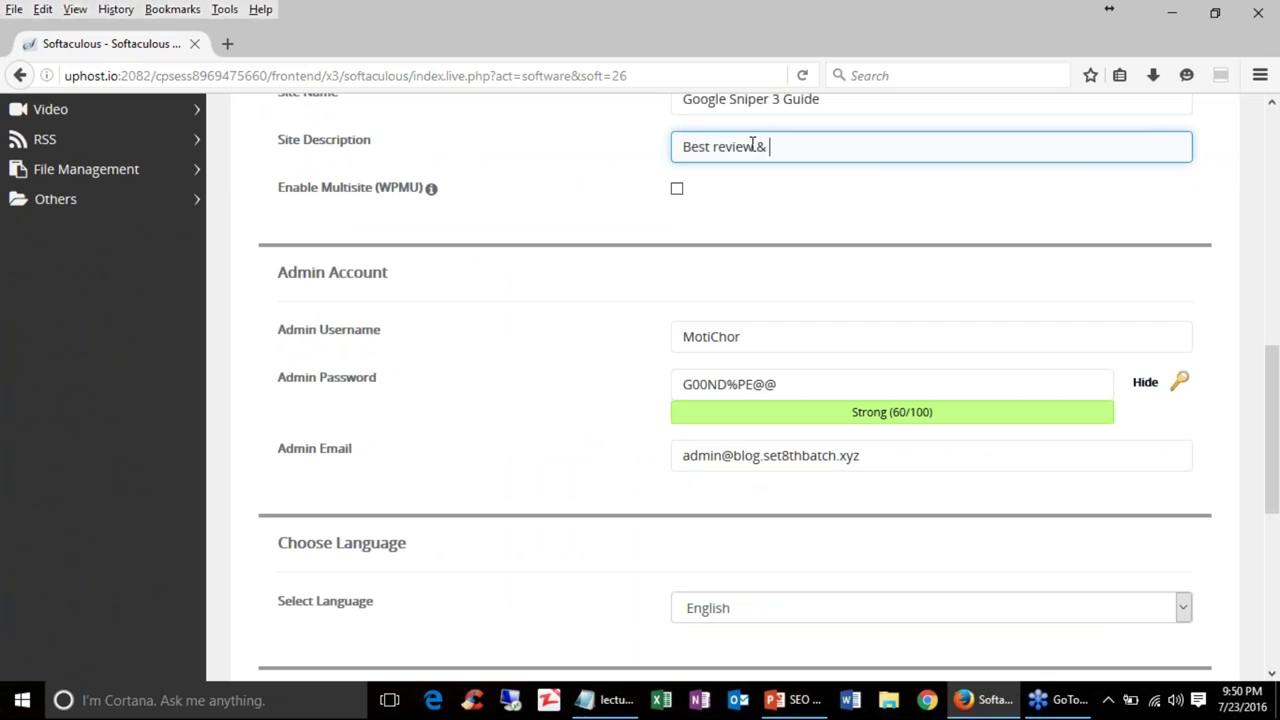
drag(780, 101, 906, 105)
key(BackSpace)
scroll(889, 334, down, 5)
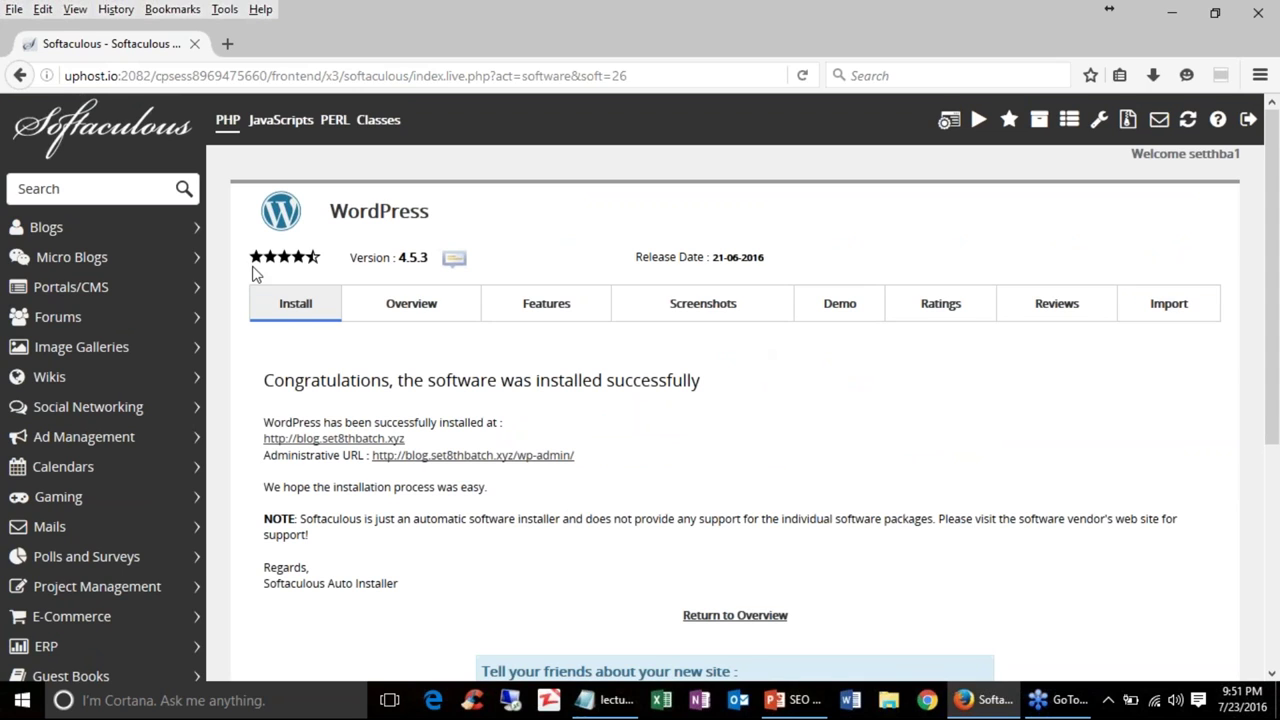
Step: Copy the new site's admin URL into the notes and open it in a new tab
right_click(525, 456)
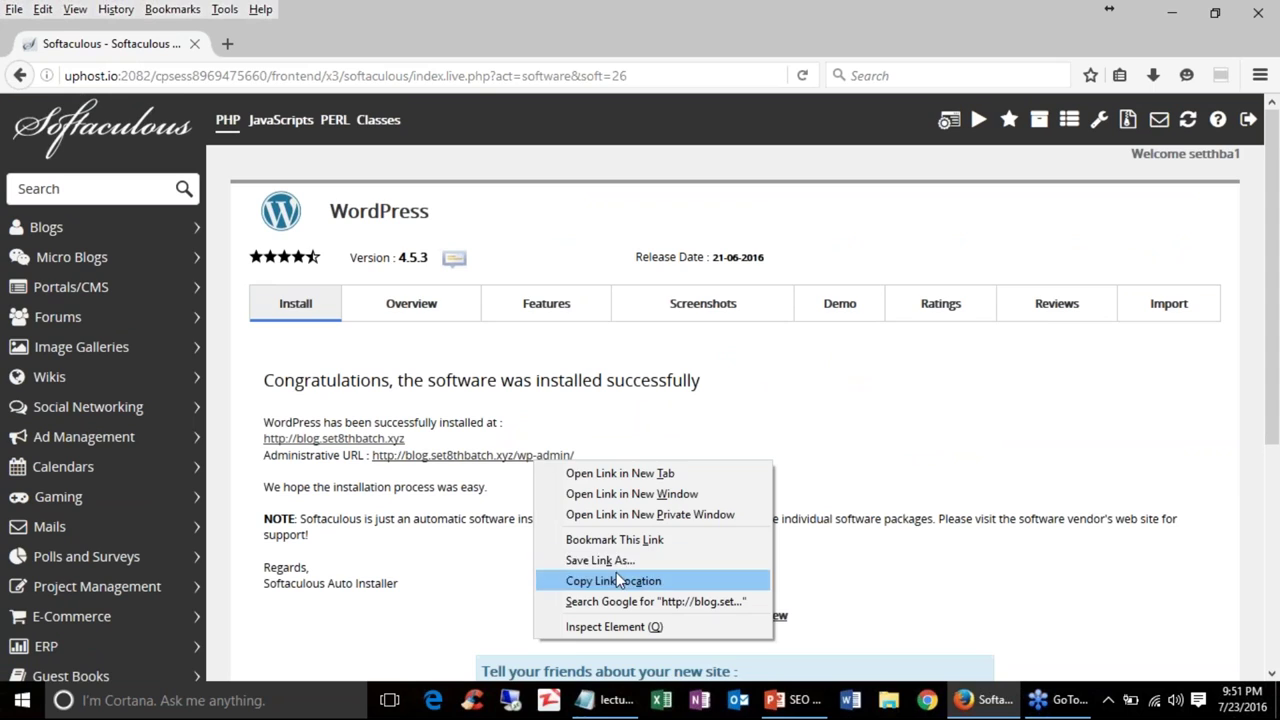
click(616, 572)
click(606, 700)
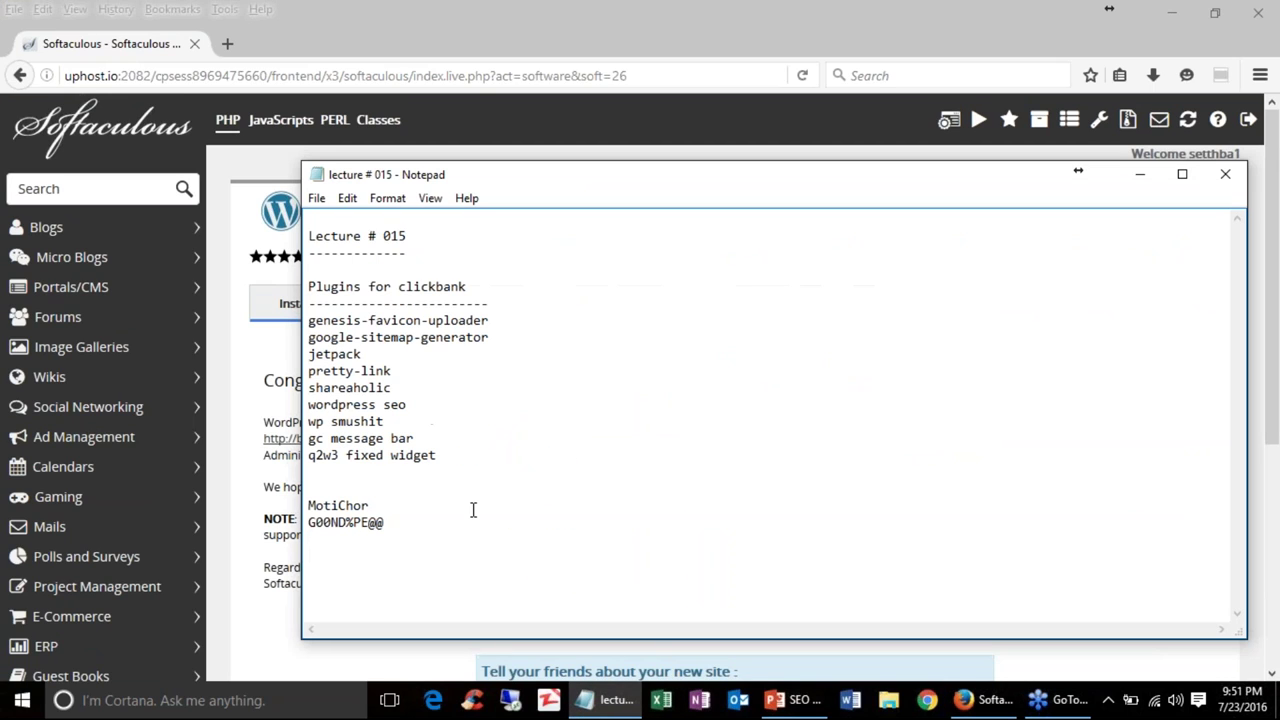
key(ctrl+v)
key(BackSpace)
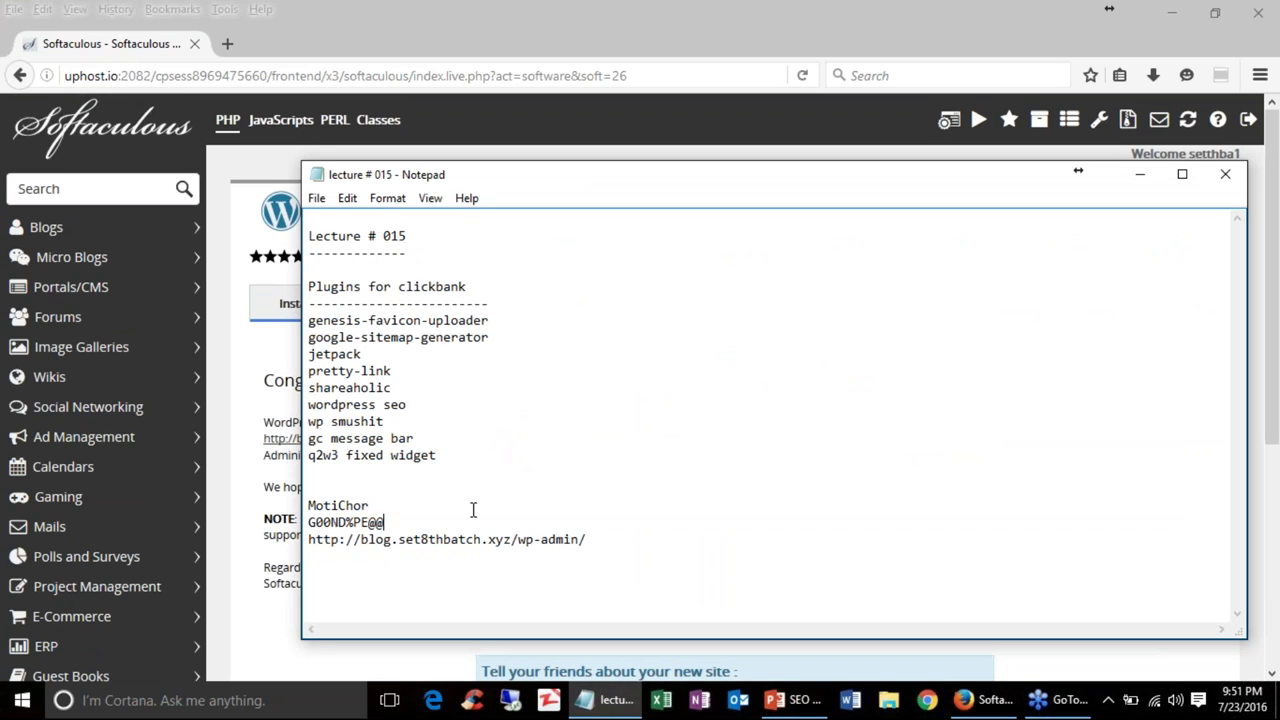
click(429, 9)
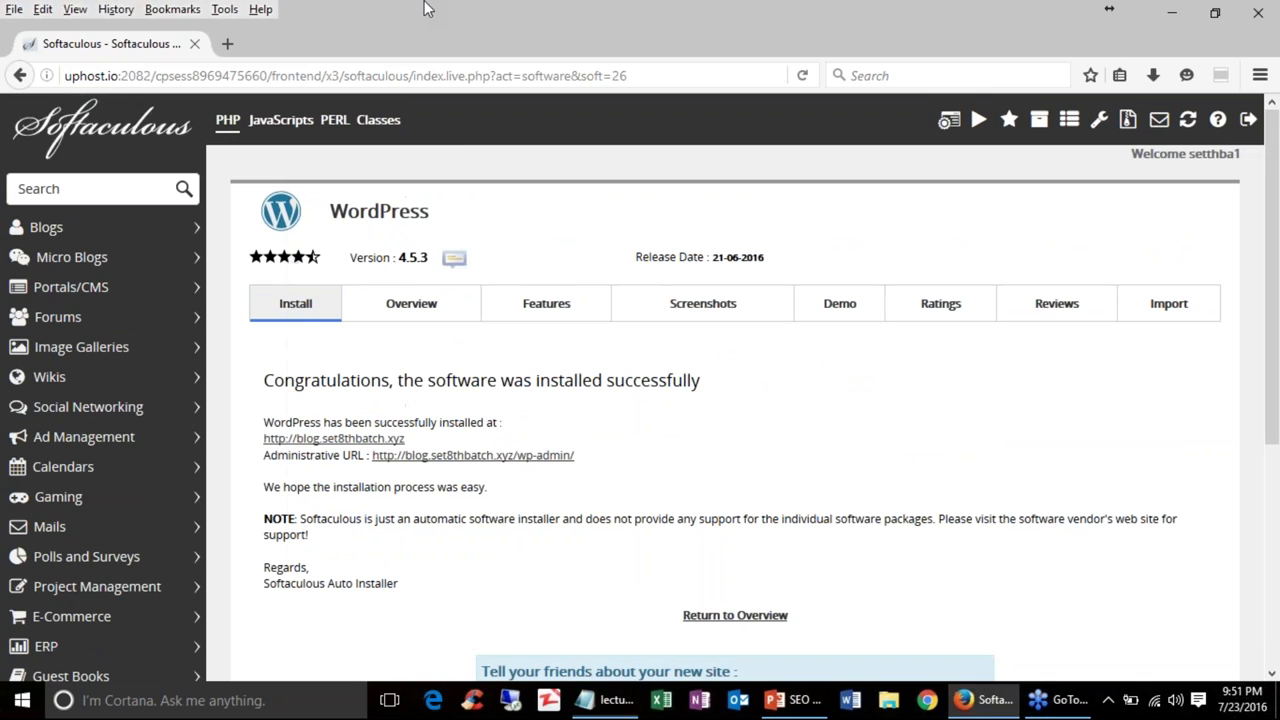
click(488, 455)
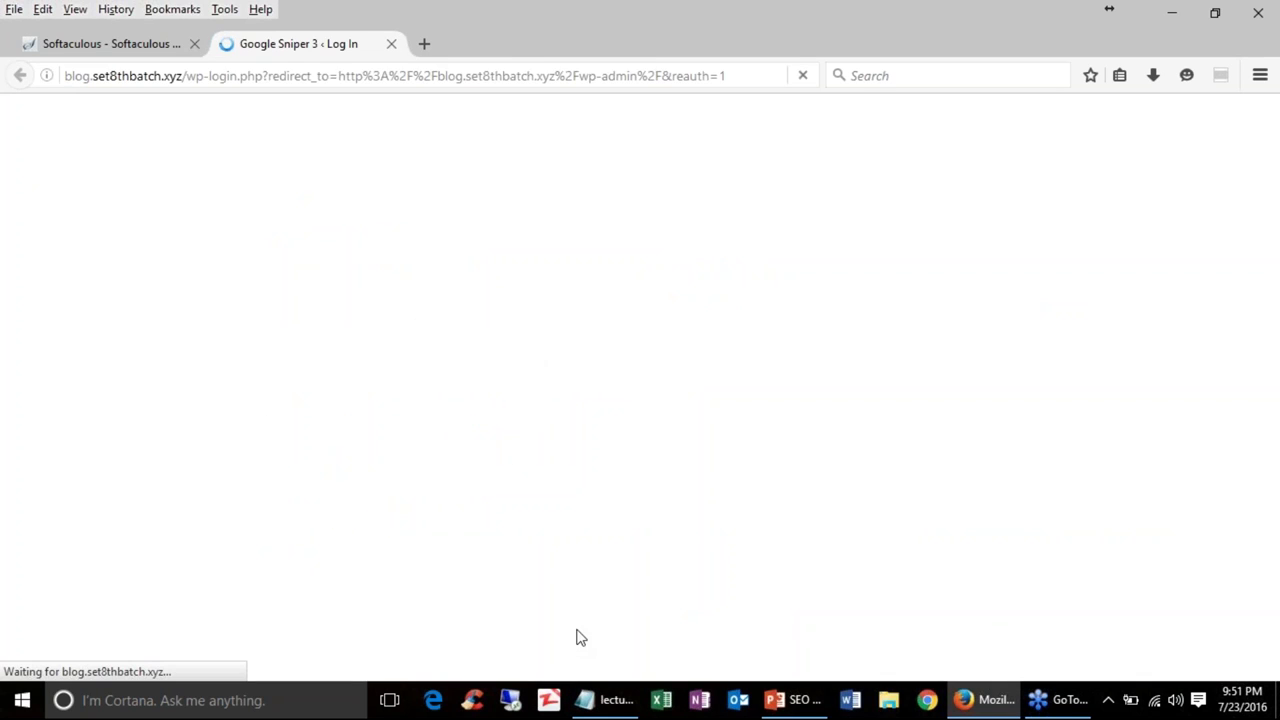
Step: Paste the saved admin username from the notes into the WordPress login form
click(592, 703)
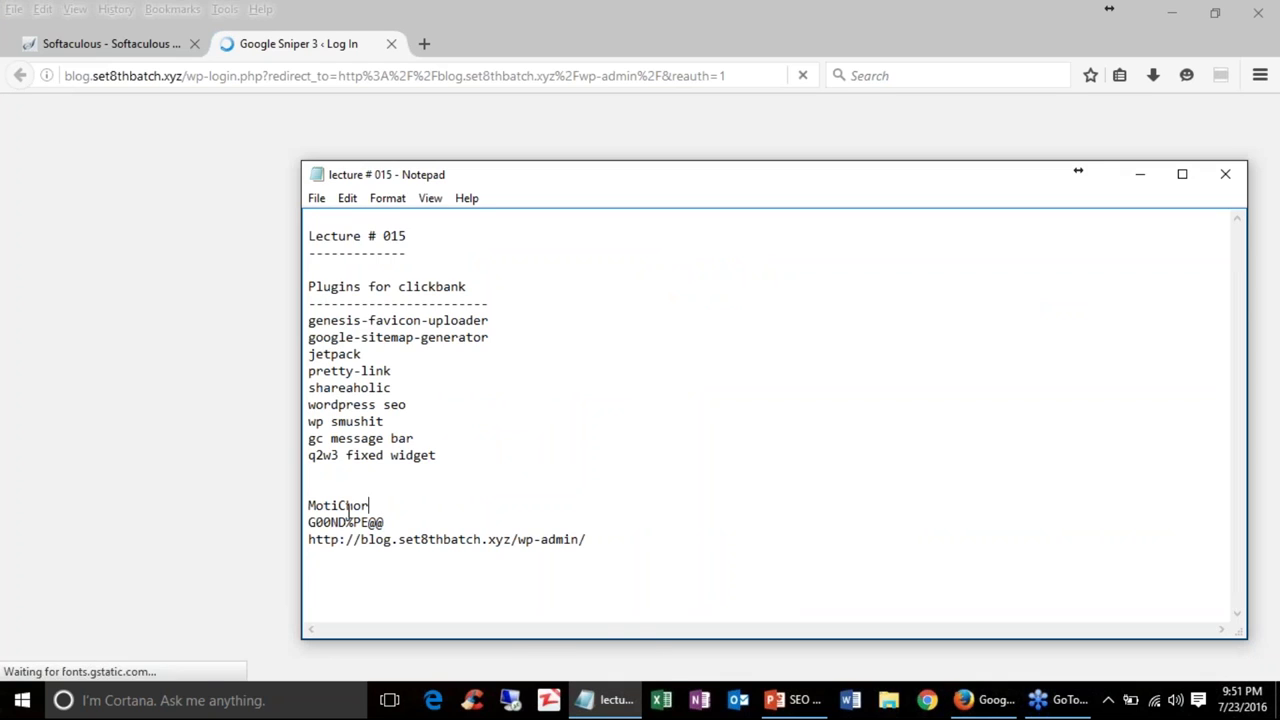
double_click(338, 505)
key(alt+Tab)
click(610, 700)
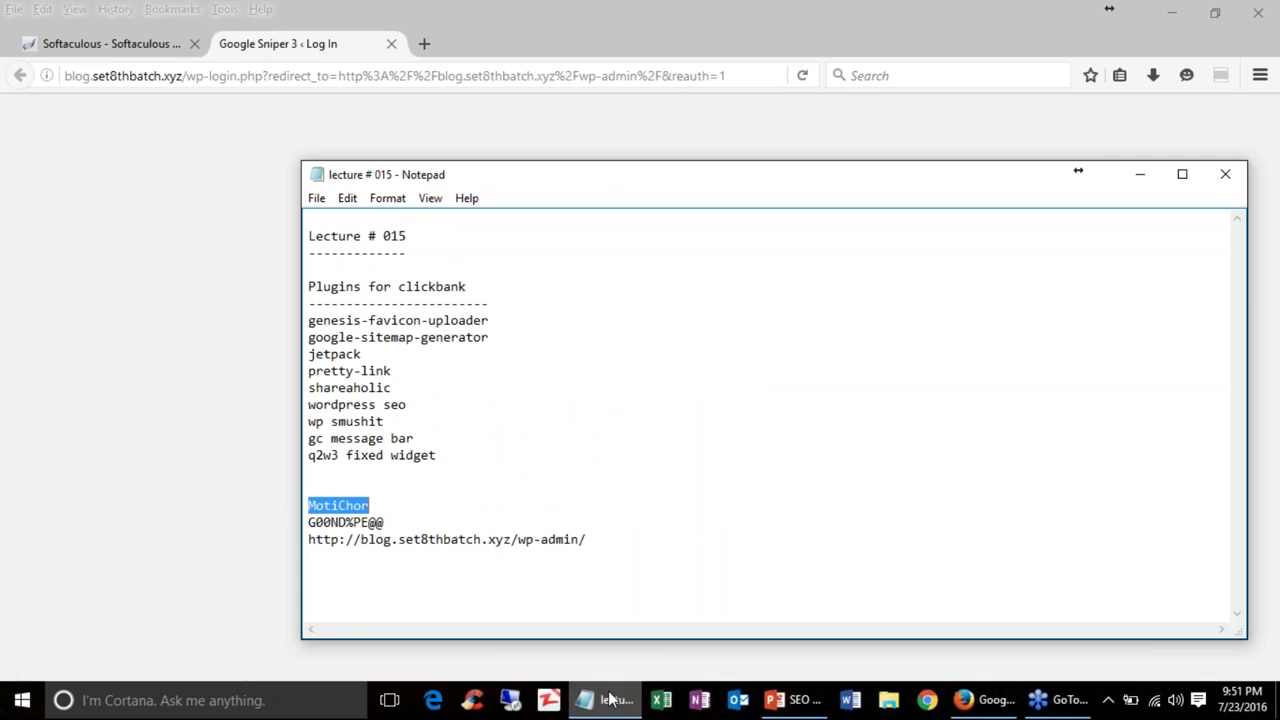
key(alt+Tab)
click(612, 368)
key(ctrl+v)
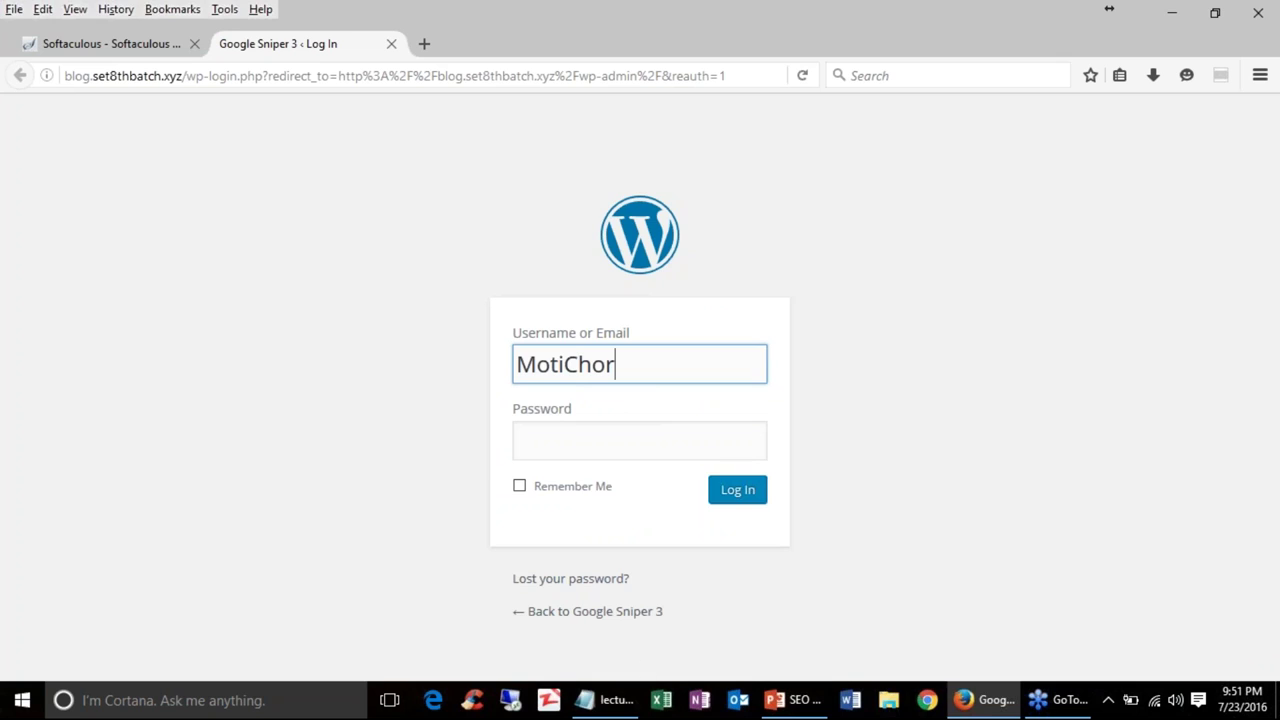
Step: Paste the saved admin password, log in, and let the browser remember the login
click(610, 700)
drag(392, 522, 338, 522)
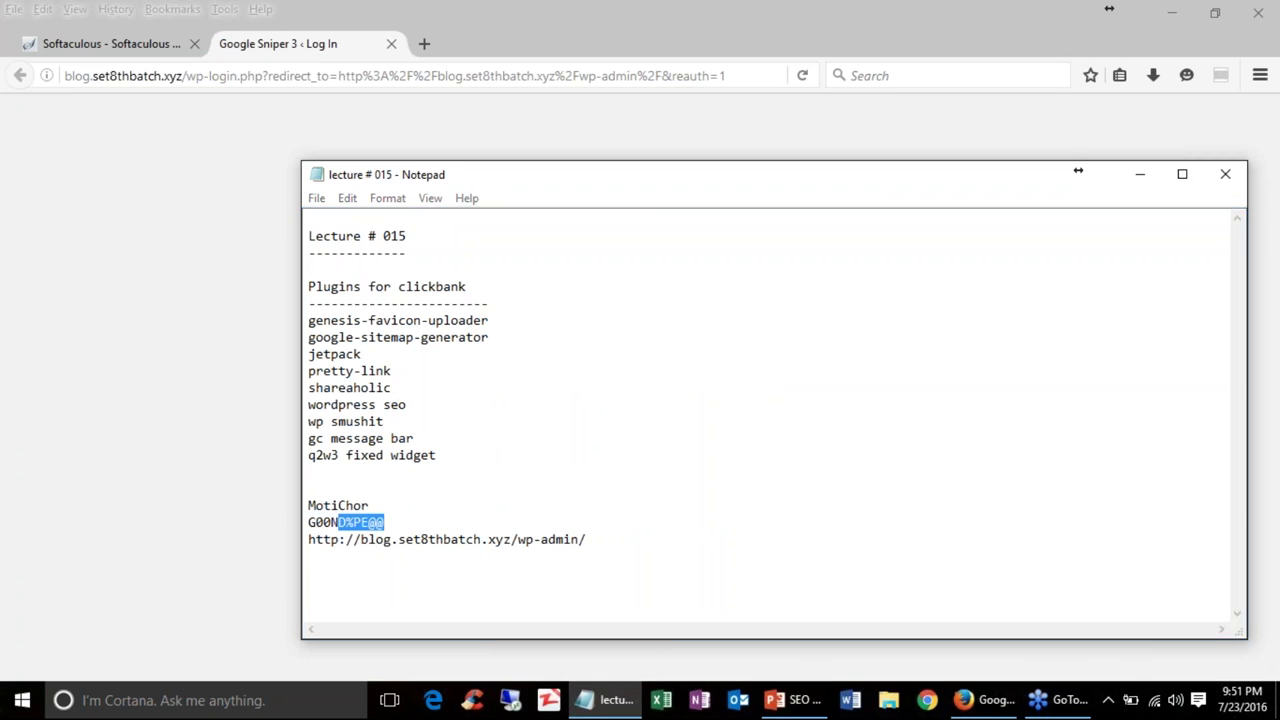
key(alt+Tab)
click(593, 695)
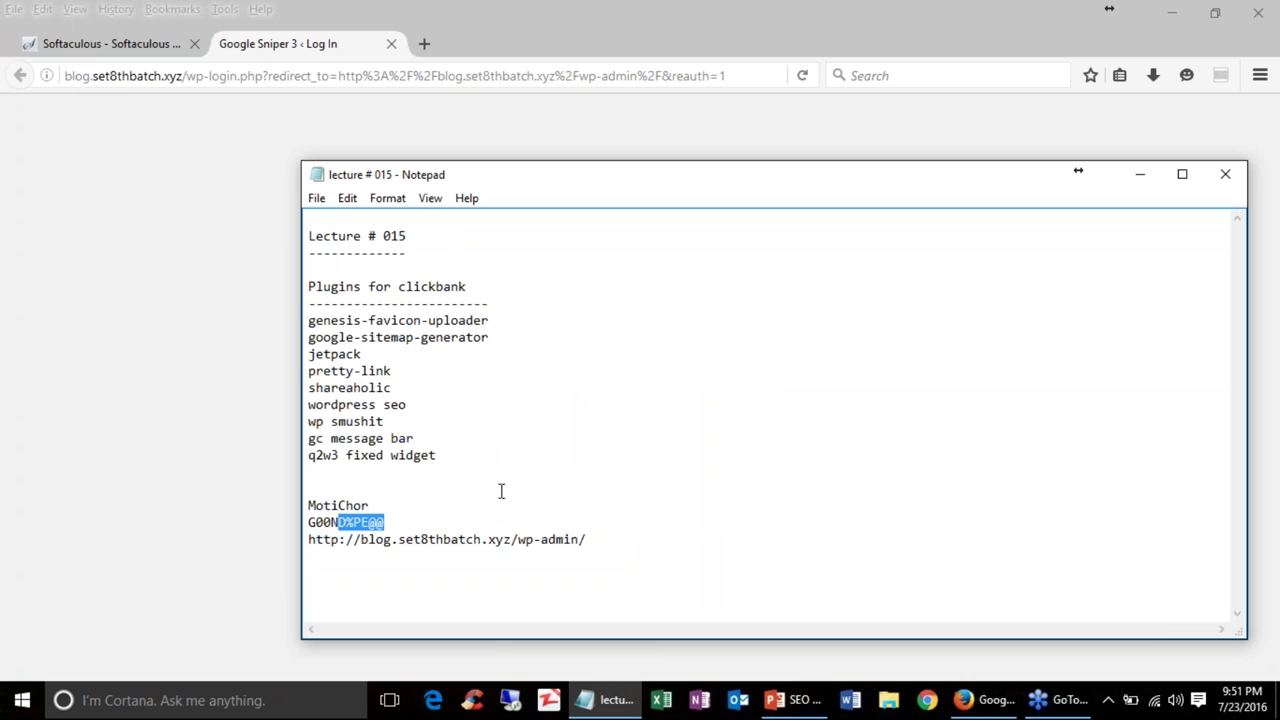
drag(389, 521, 279, 523)
key(ctrl+c)
key(alt+Tab)
click(585, 700)
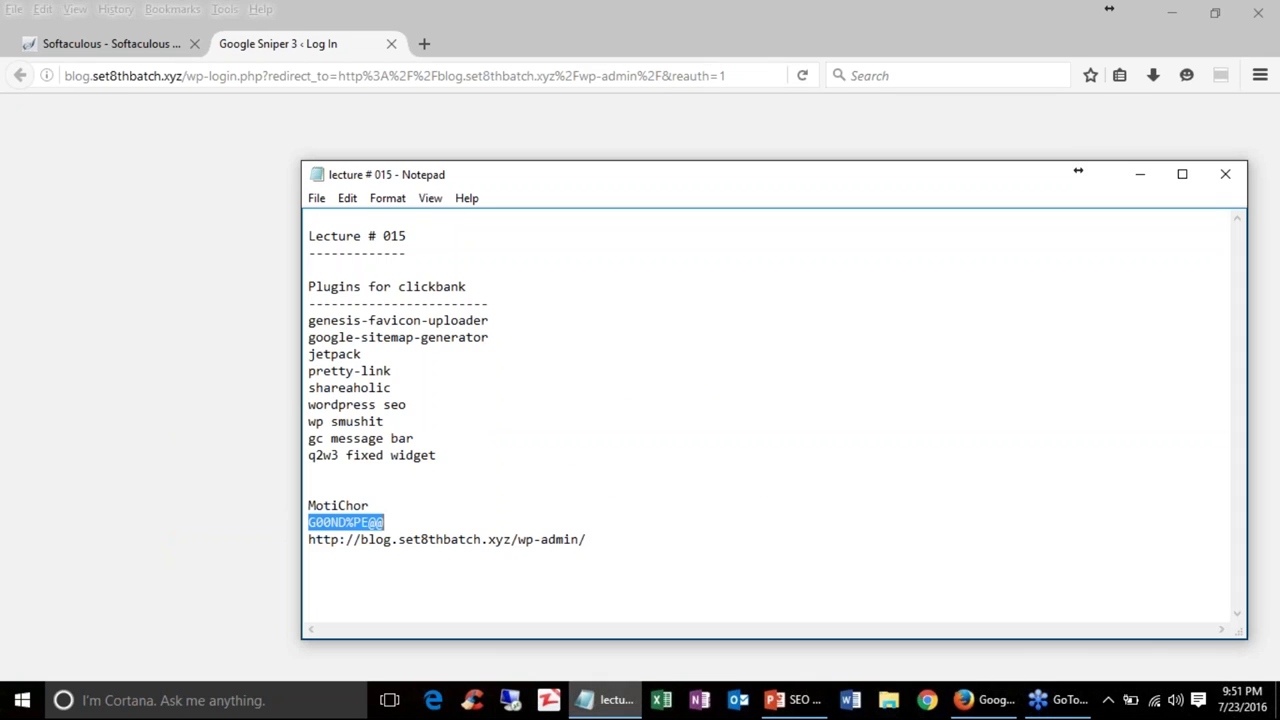
key(alt+Tab)
click(577, 446)
key(ctrl+v)
click(737, 489)
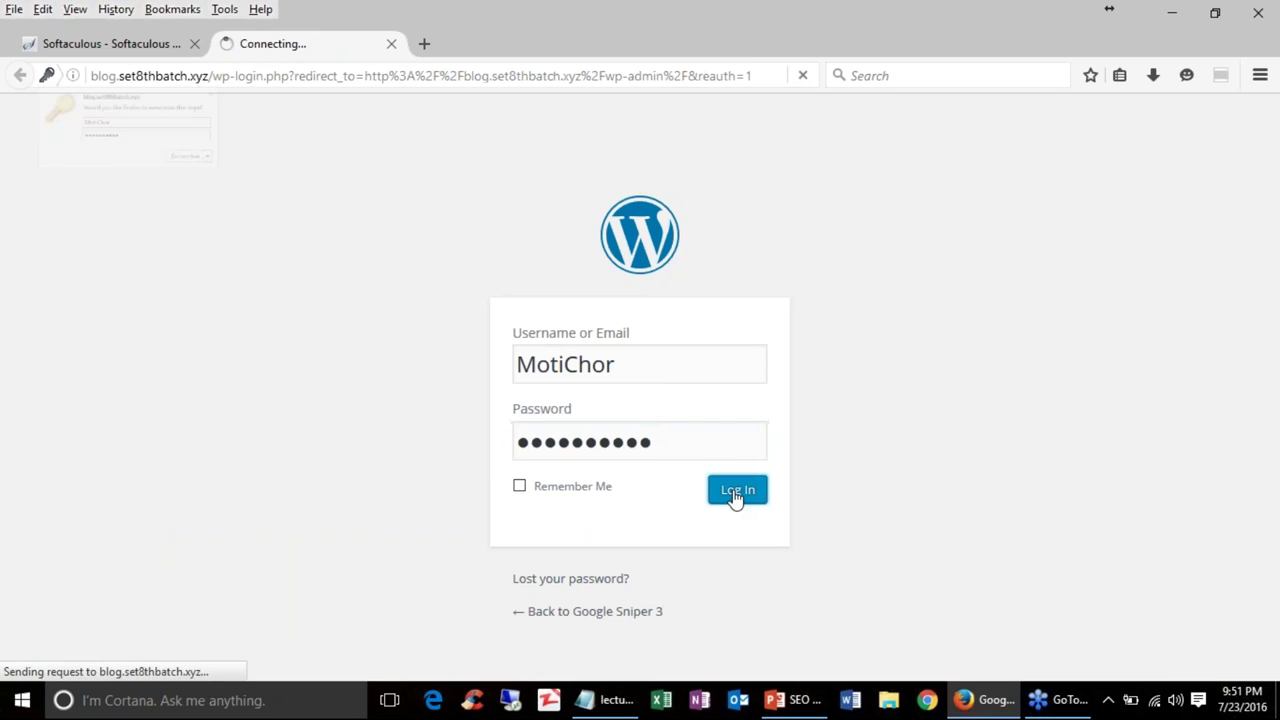
click(311, 230)
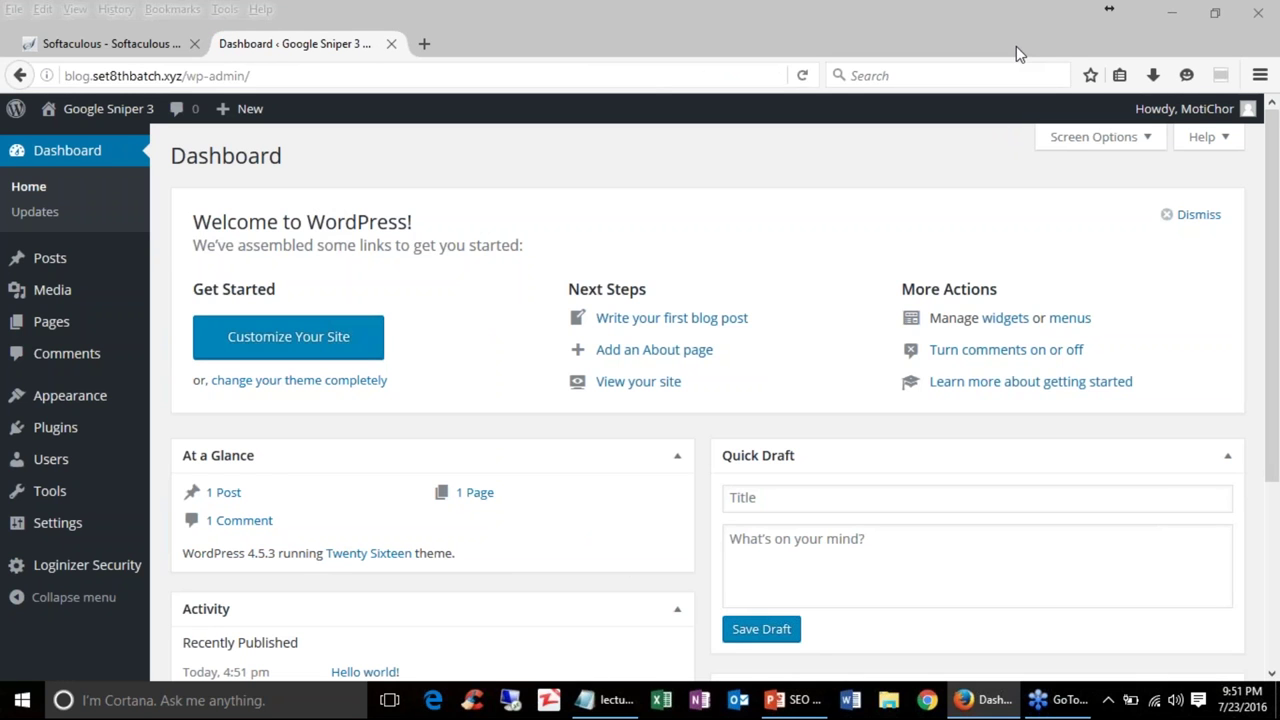
Step: Dismiss the Welcome panel and collapse the Quick Draft box on the Dashboard
click(1160, 212)
click(1160, 212)
click(1160, 208)
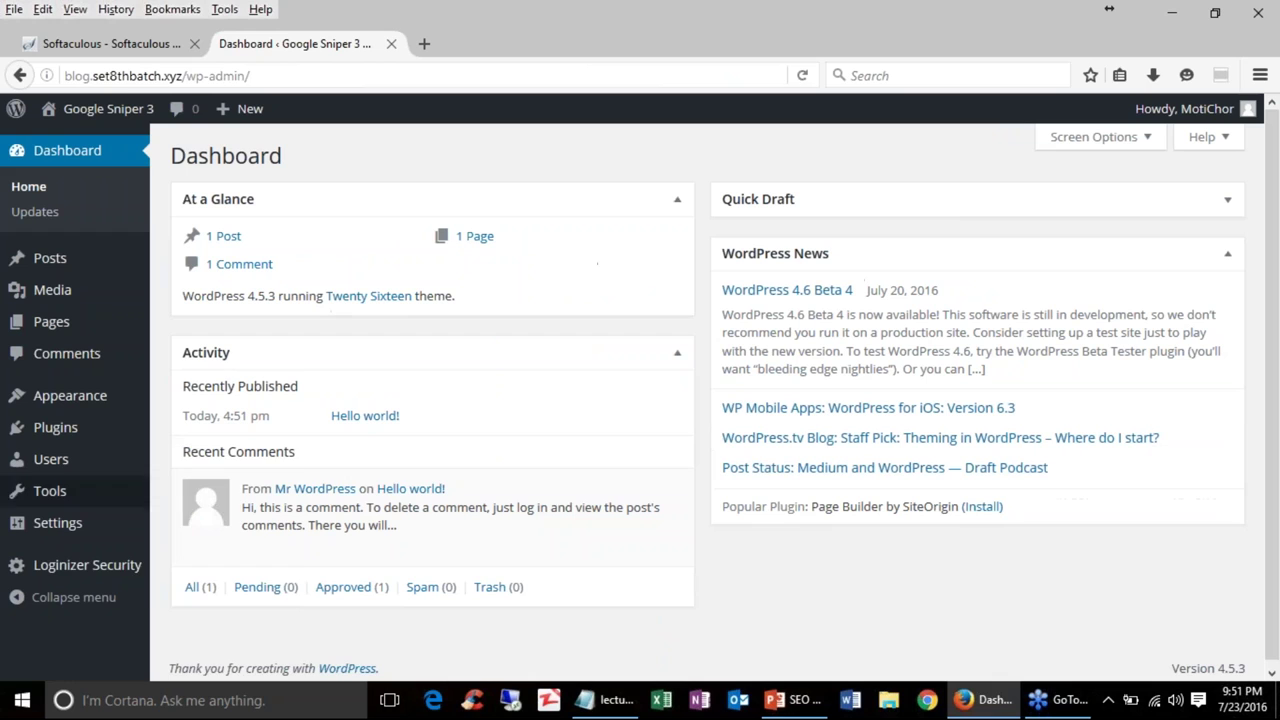
Step: Set permalinks to Post name, save, and go to Appearance > Themes
mouse_move(78, 528)
click(198, 594)
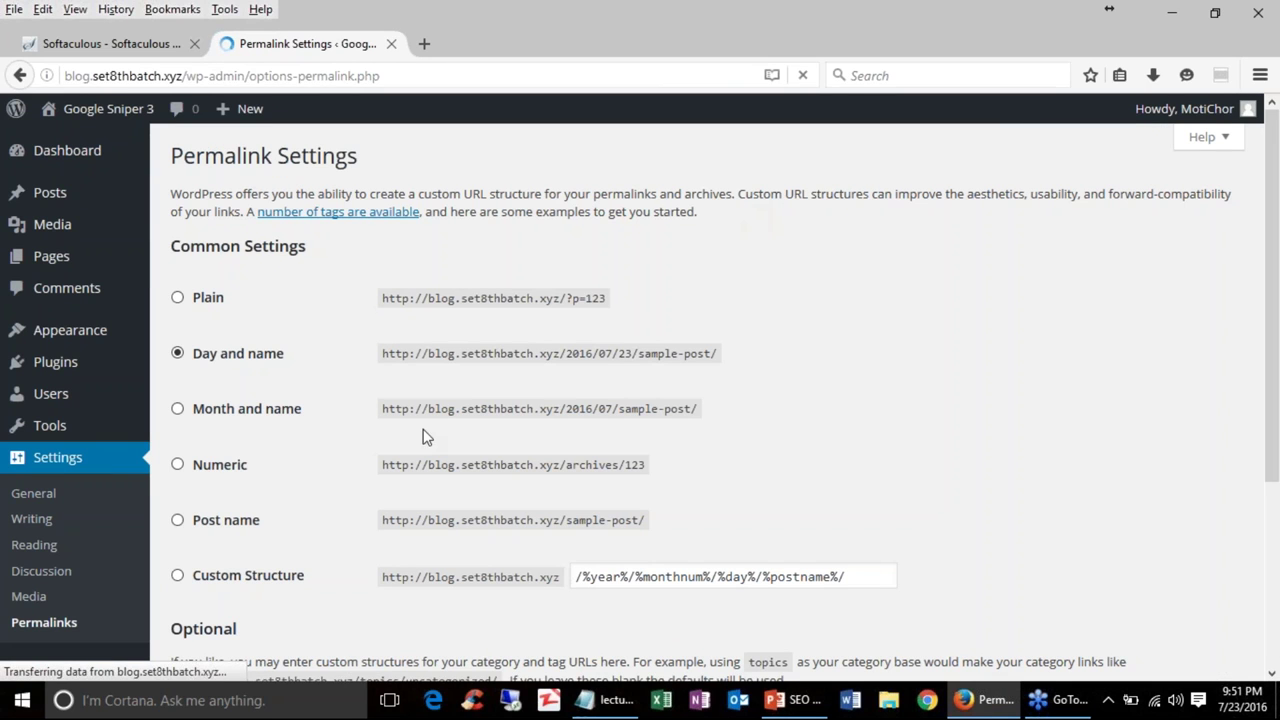
click(236, 528)
scroll(236, 528, down, 3)
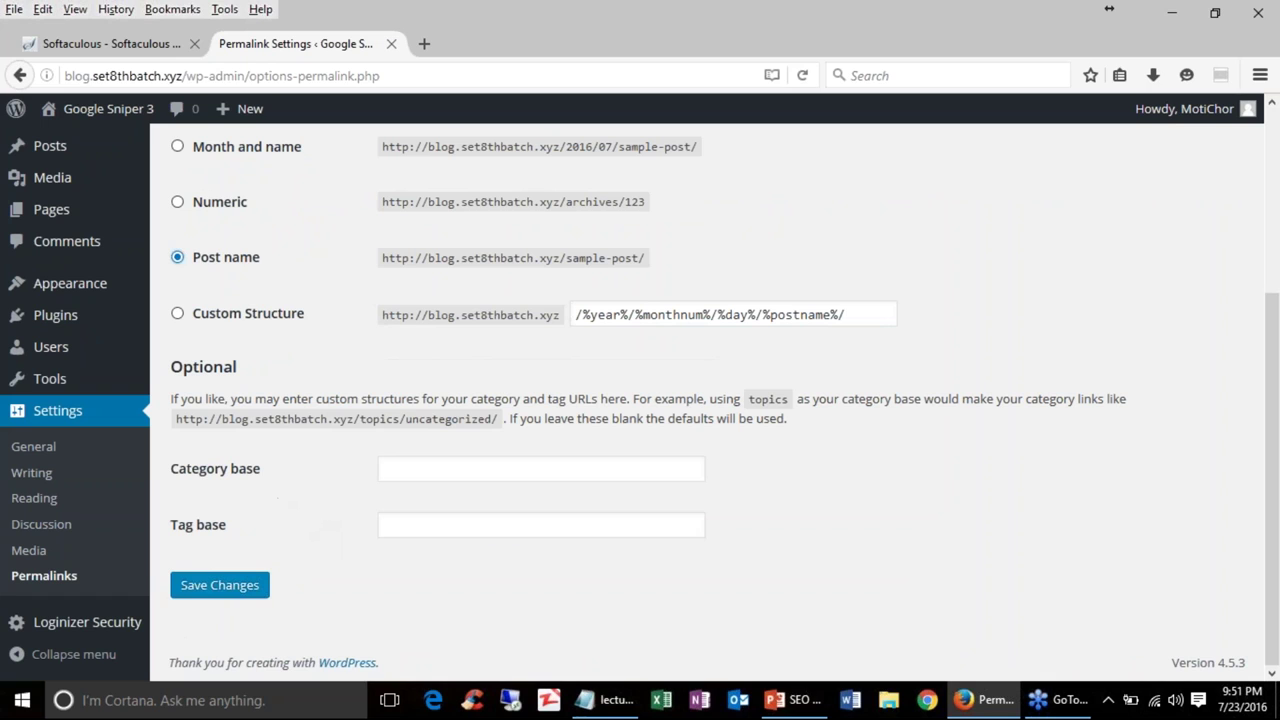
click(240, 586)
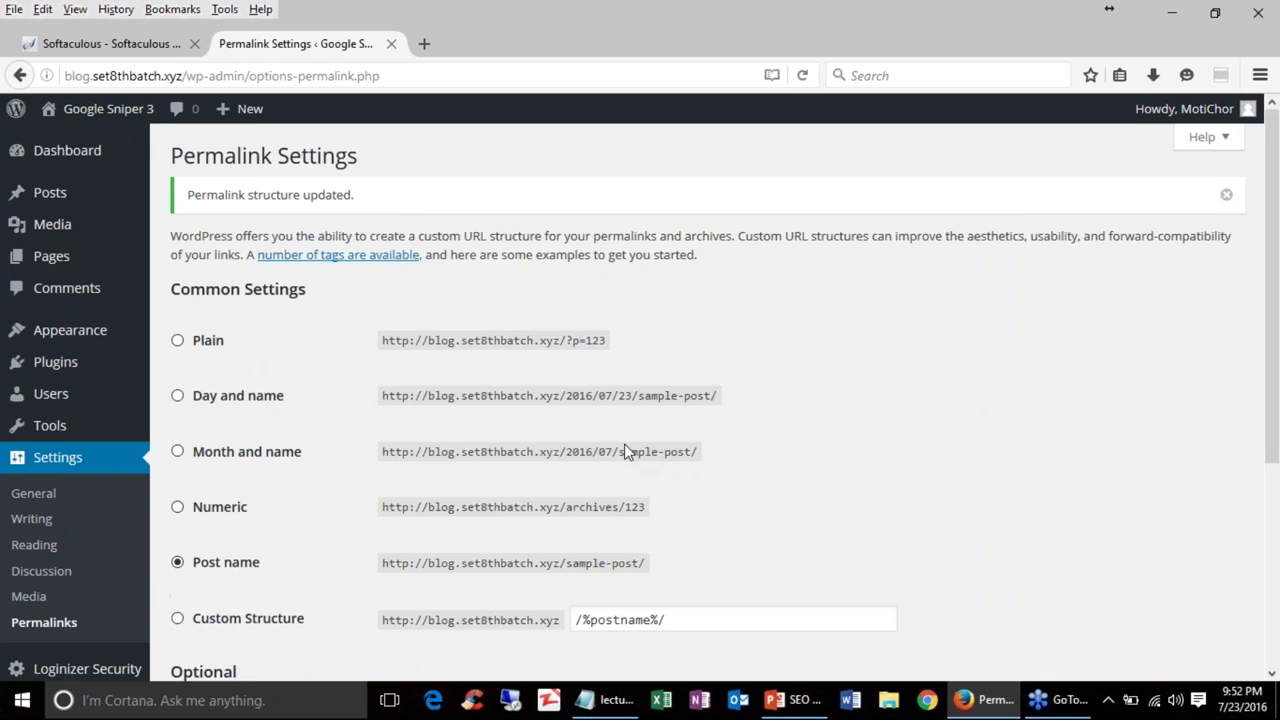
scroll(571, 429, down, 2)
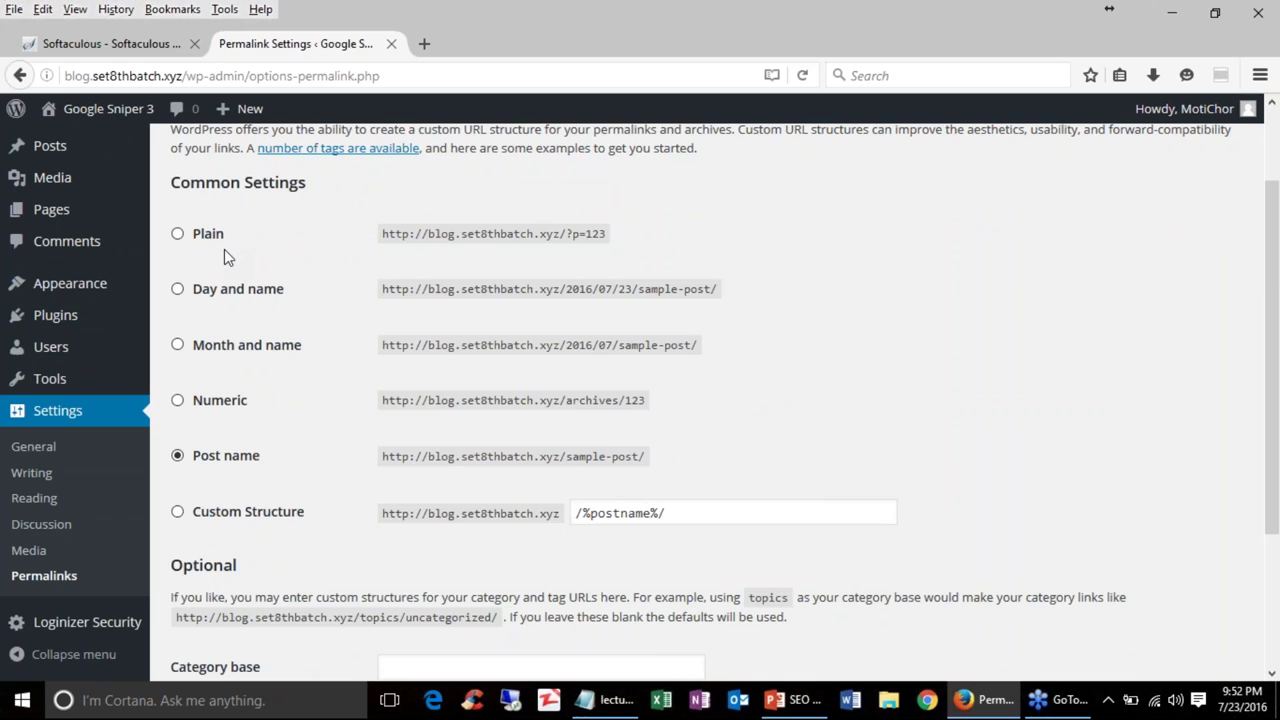
click(106, 286)
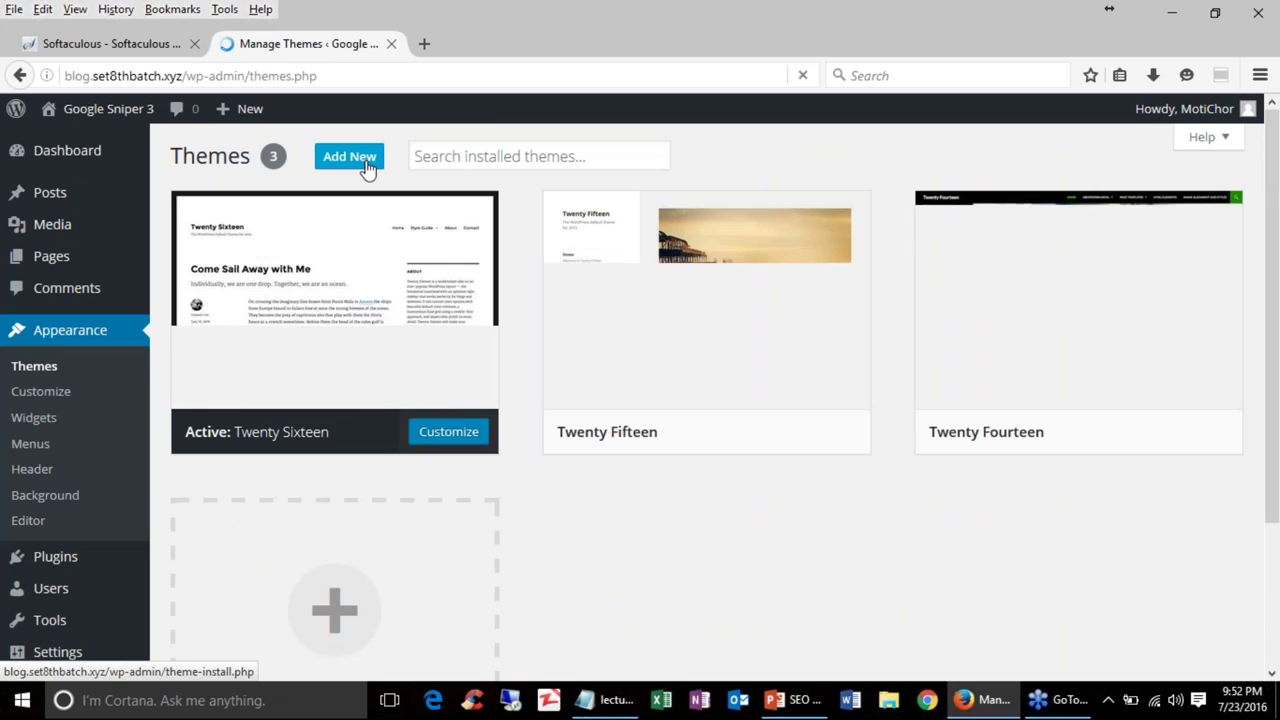
Step: Find the Monster 1.2.1 theme among the featured themes and install it
click(372, 168)
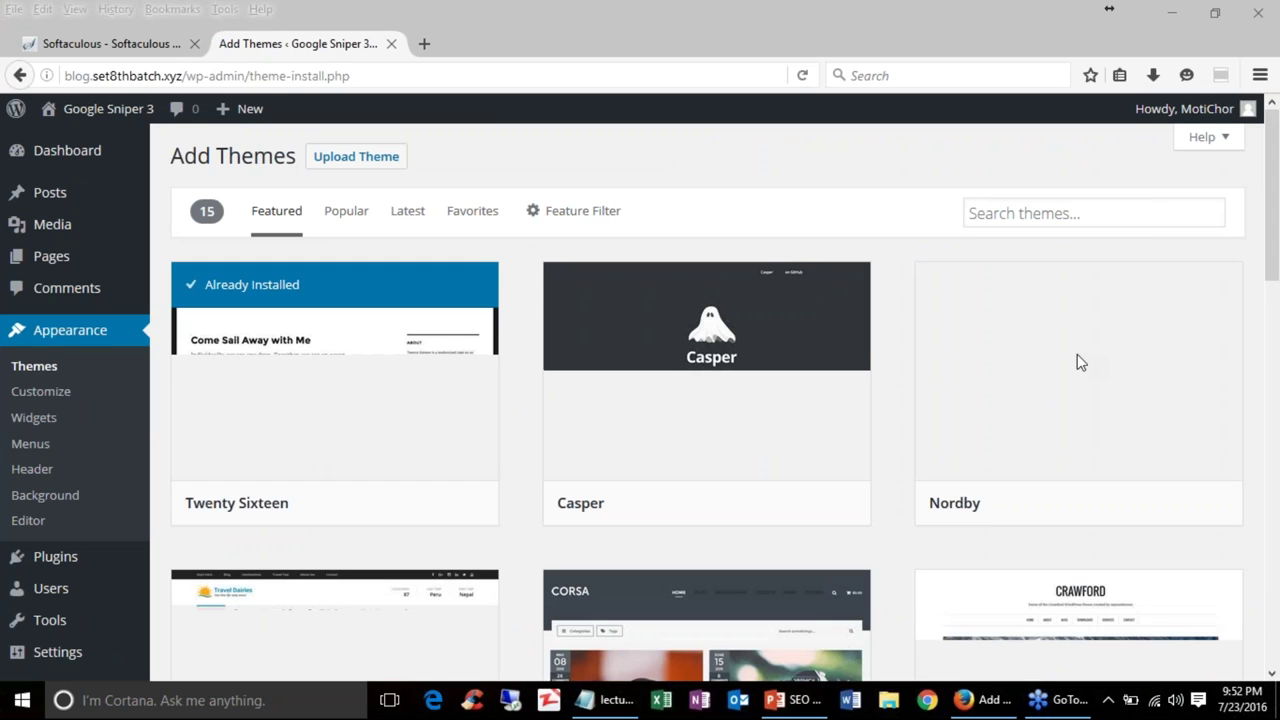
click(785, 157)
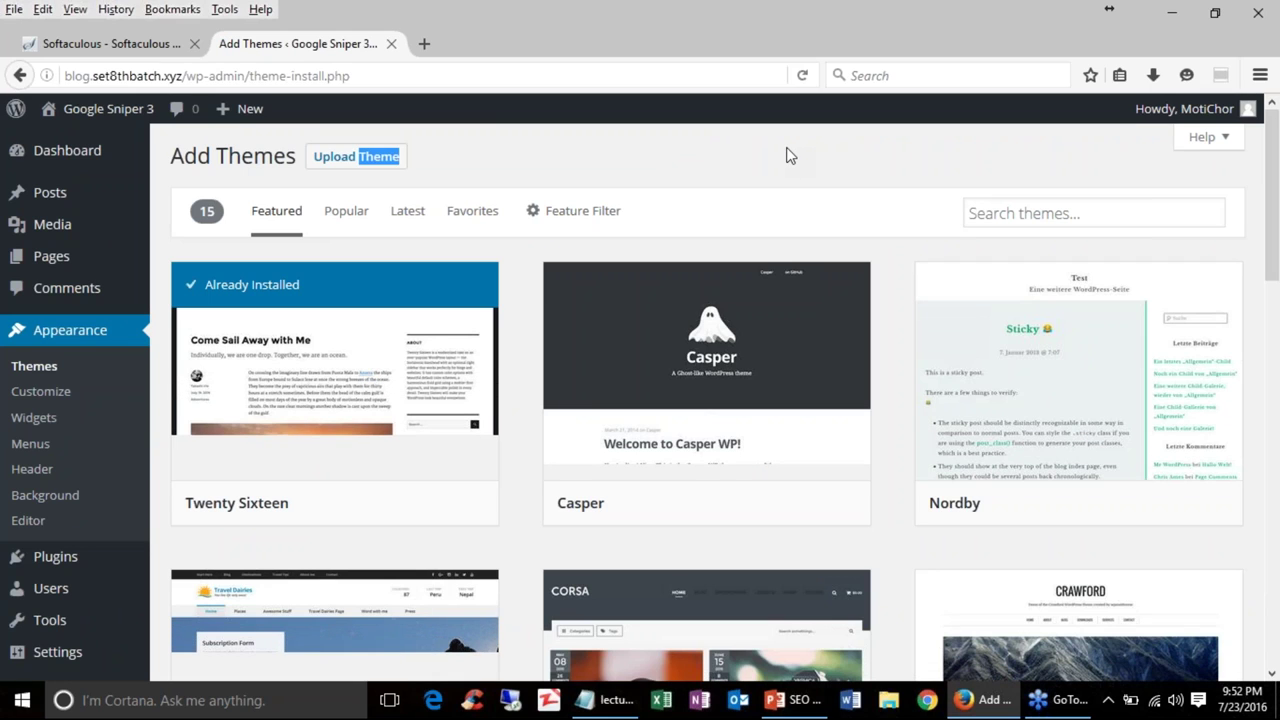
mouse_move(748, 290)
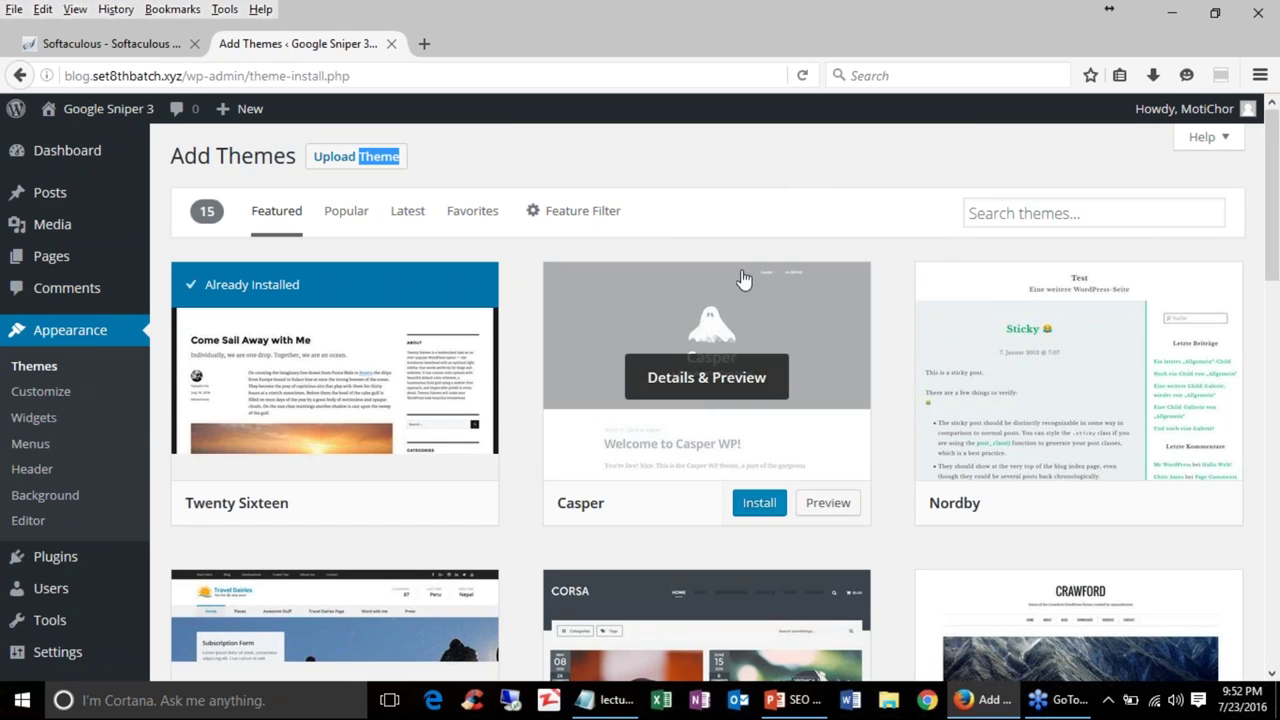
scroll(744, 280, down, 5)
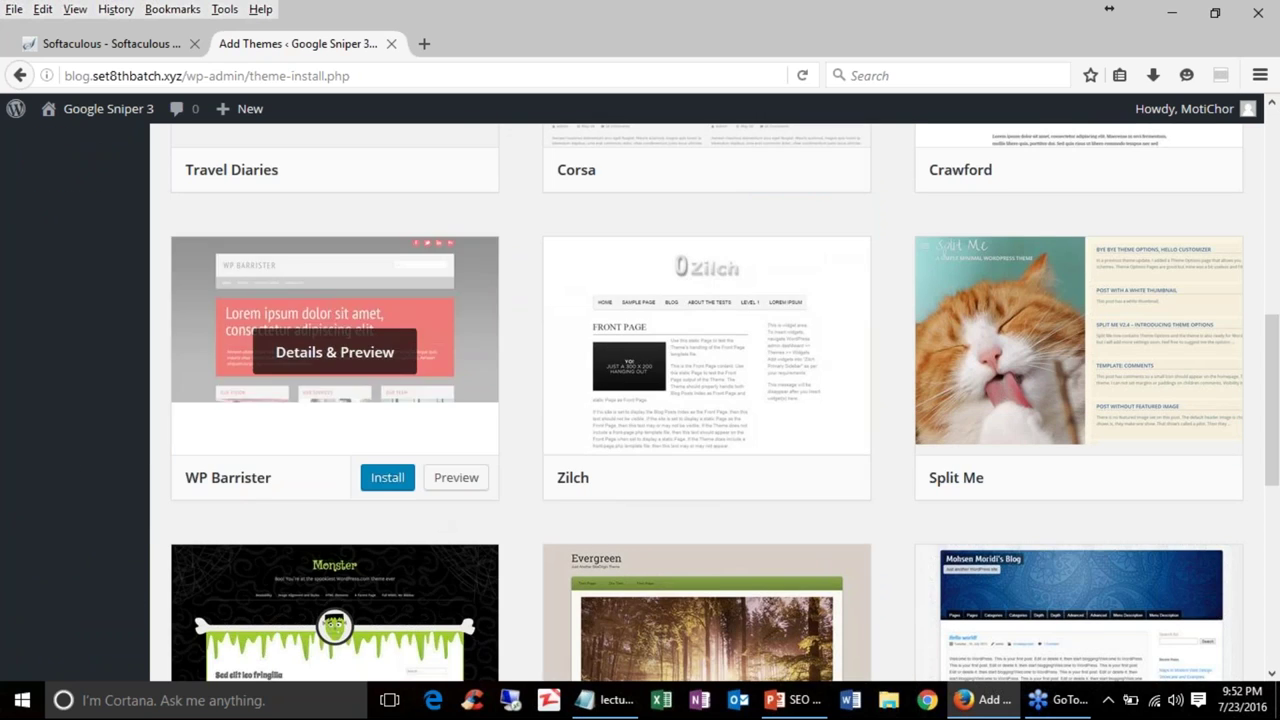
scroll(649, 494, down, 3)
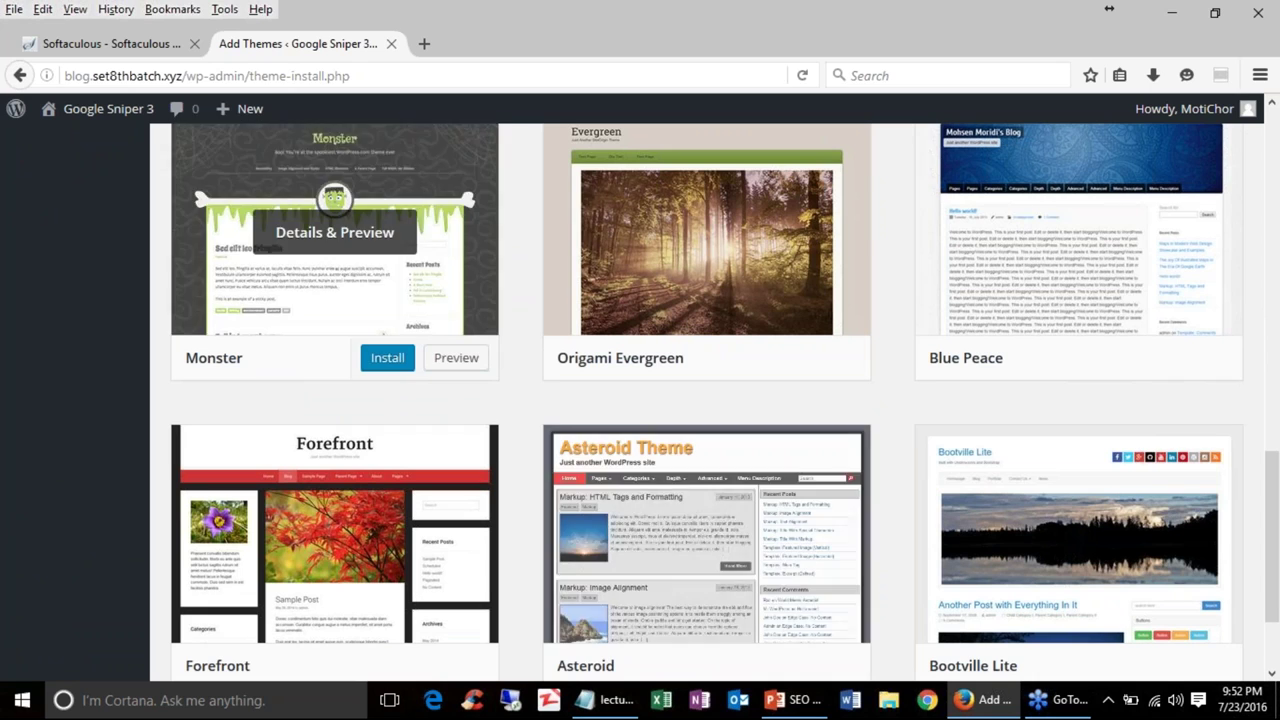
scroll(414, 340, up, 1)
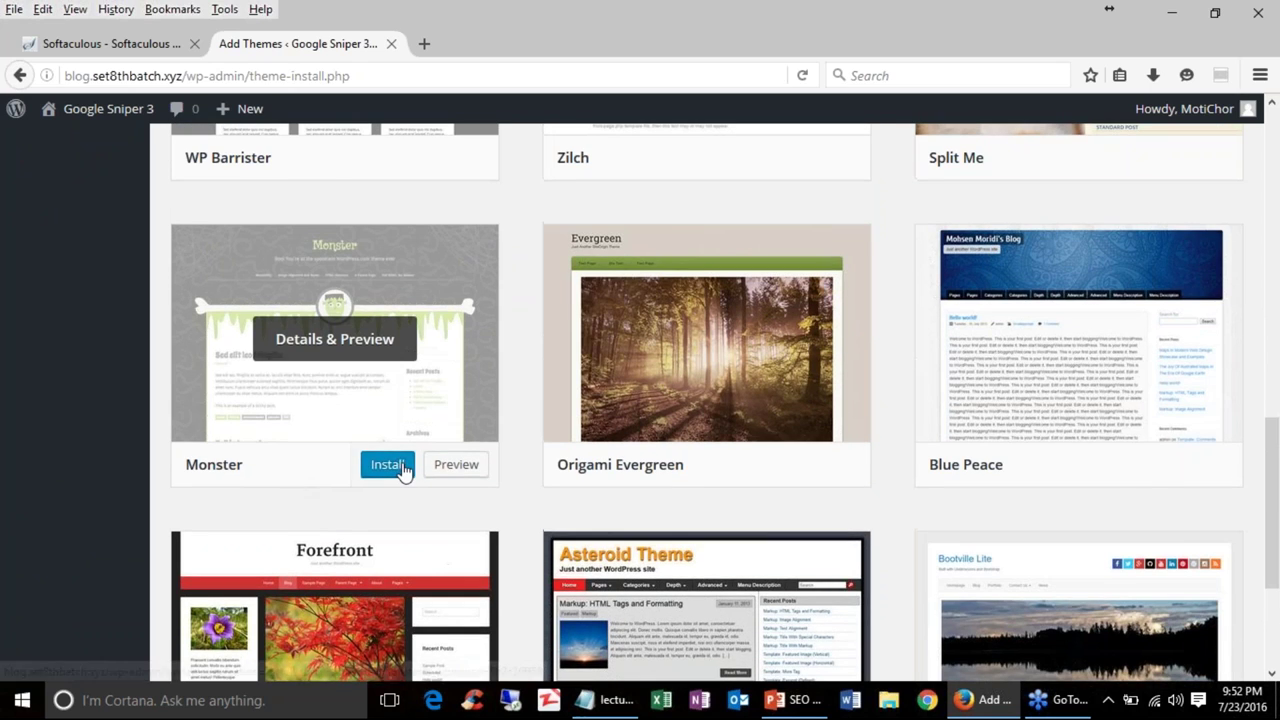
click(405, 465)
scroll(460, 474, up, 1)
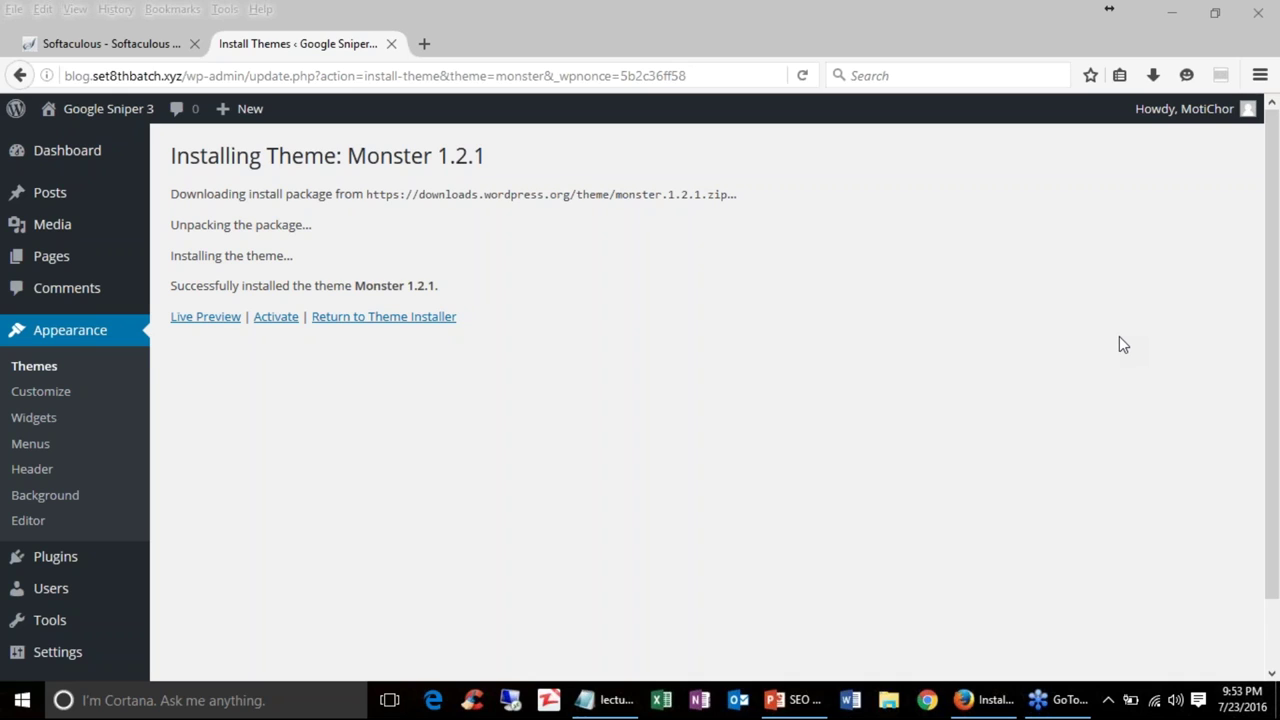
Step: Activate the freshly installed Monster theme
click(275, 316)
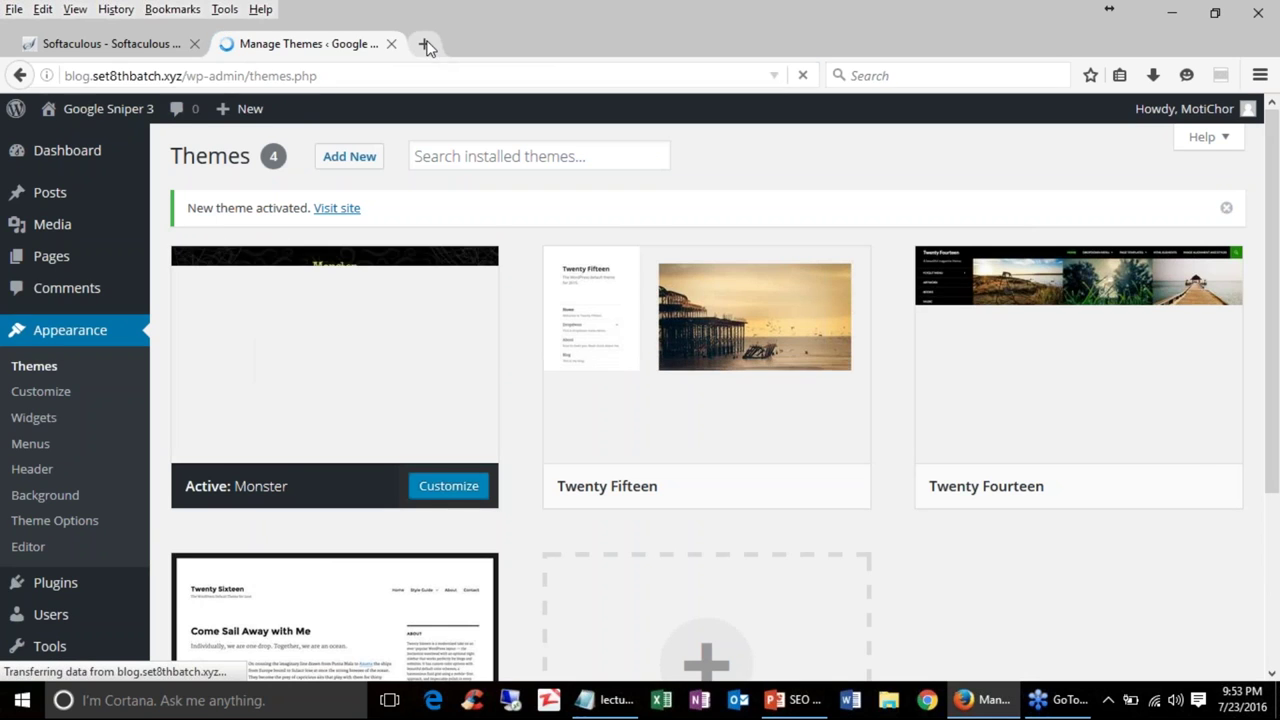
Step: Open googlesniper3guide.com in a new tab and scroll down to the Buy Now image
key(ctrl+t)
text(googles)
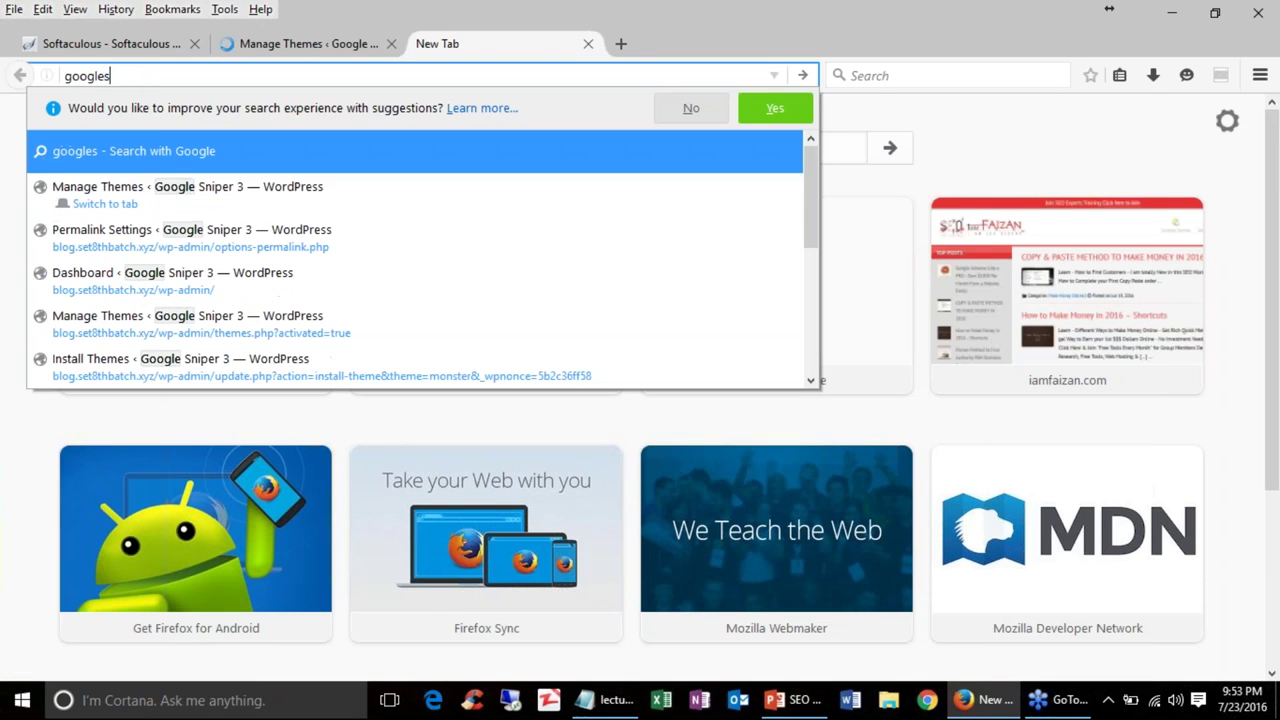
text(niper3g)
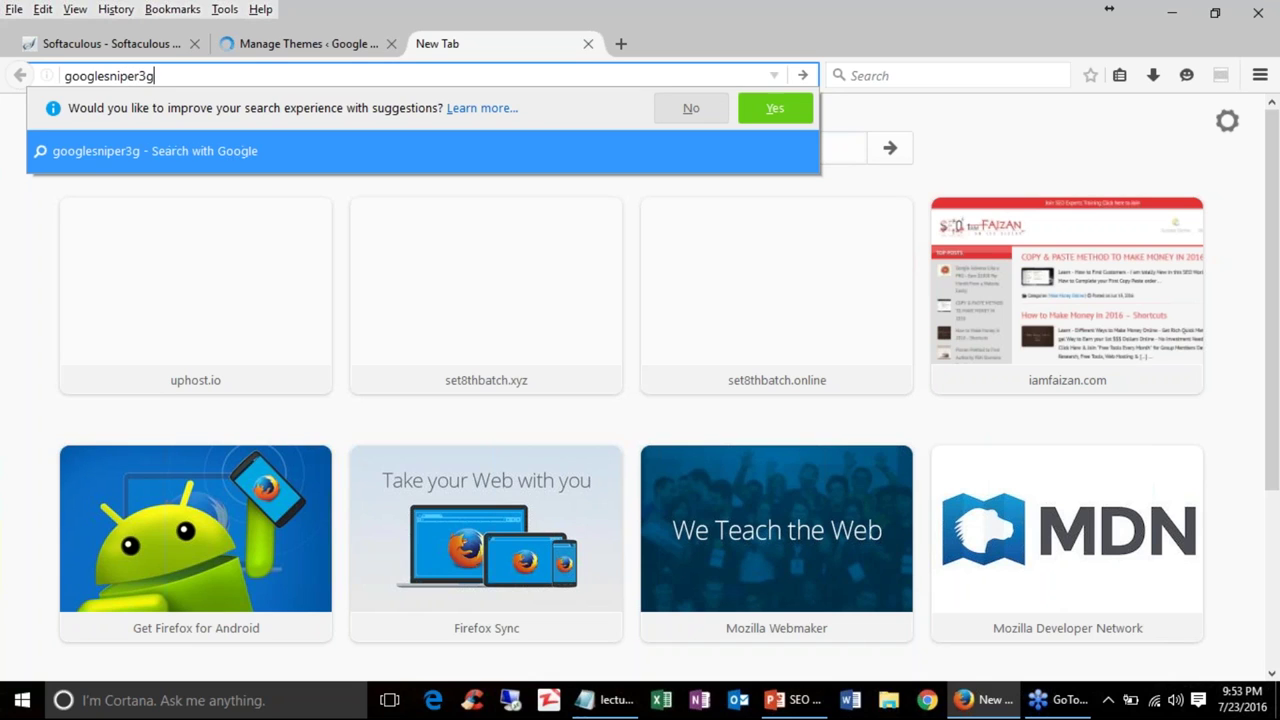
text(uide.com)
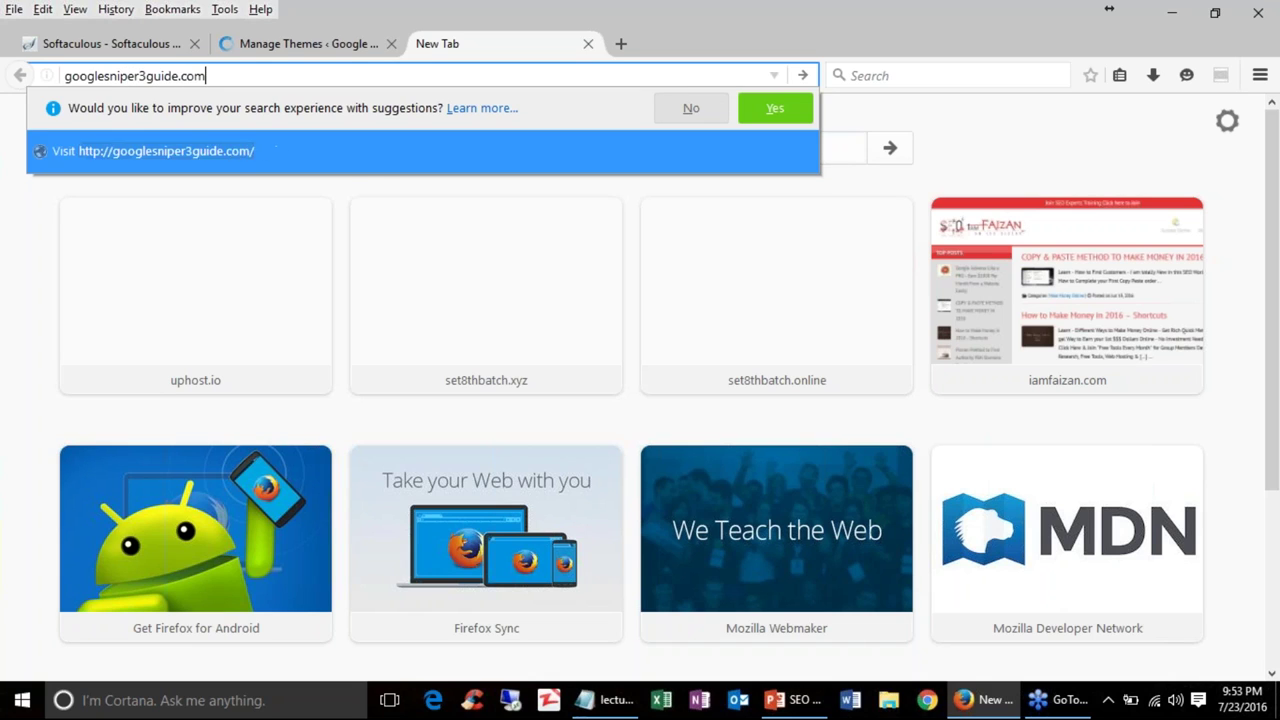
key(Return)
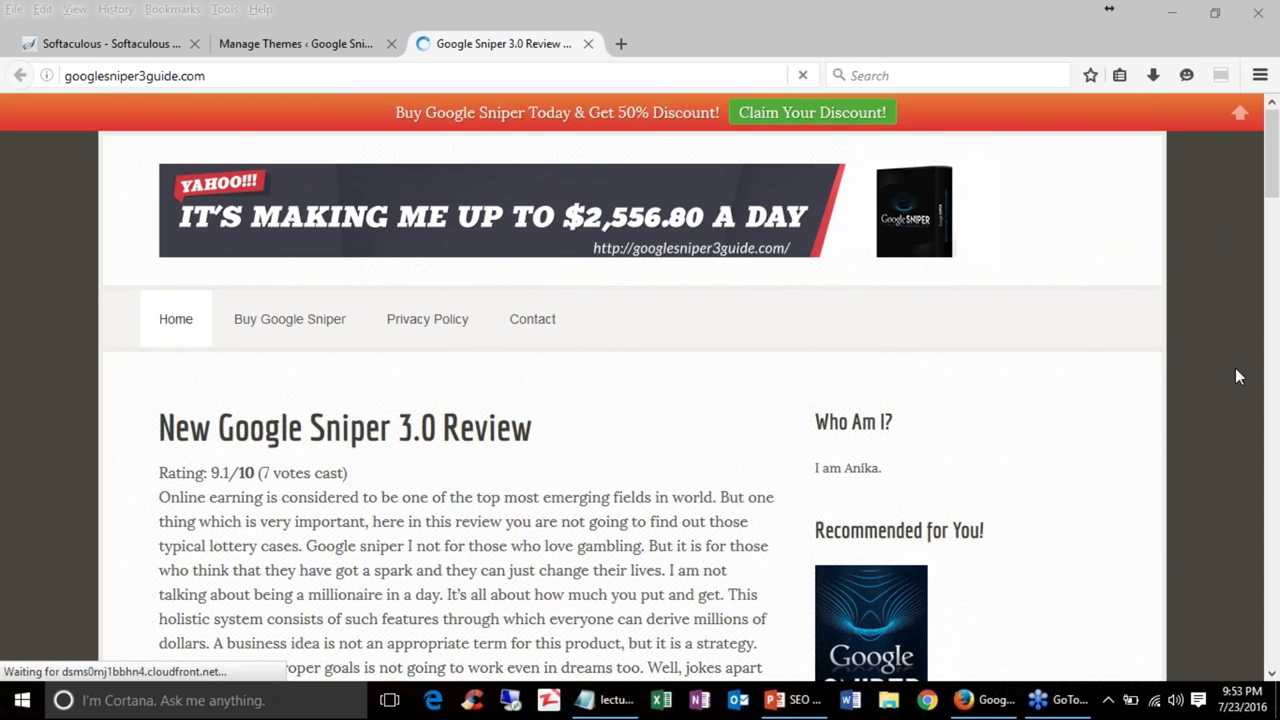
click(659, 407)
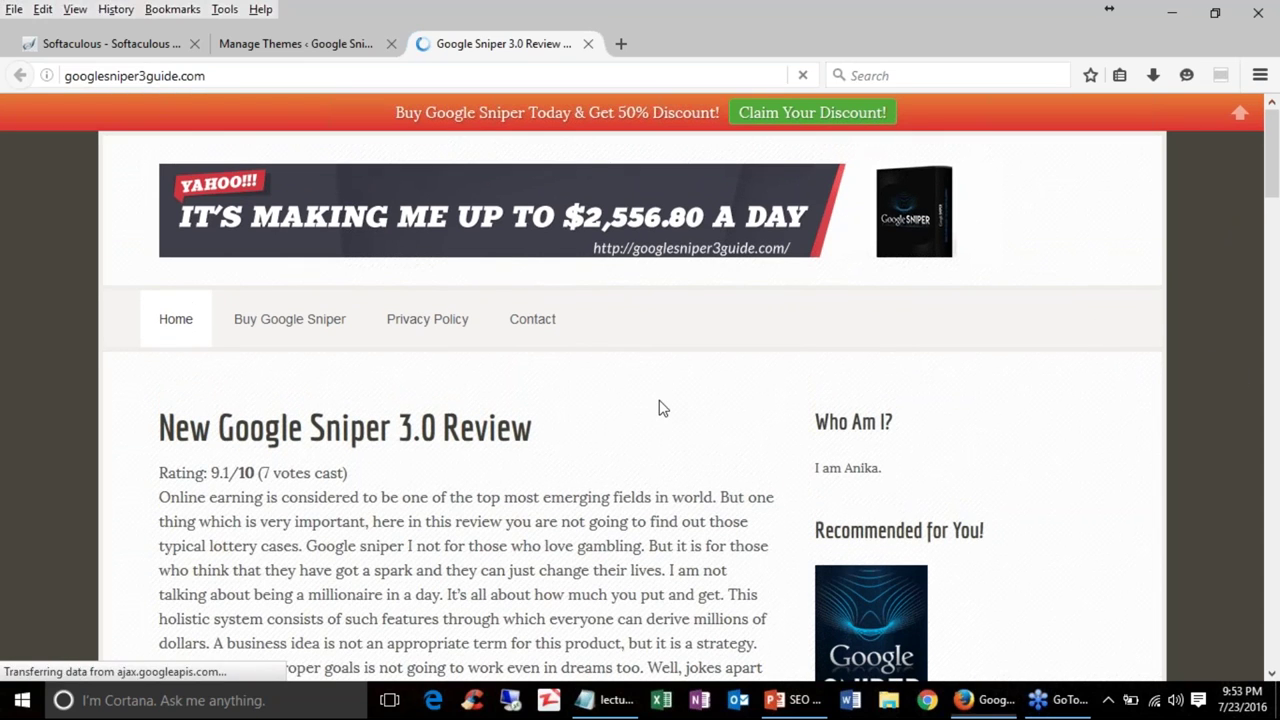
scroll(659, 407, down, 15)
scroll(659, 407, up, 20)
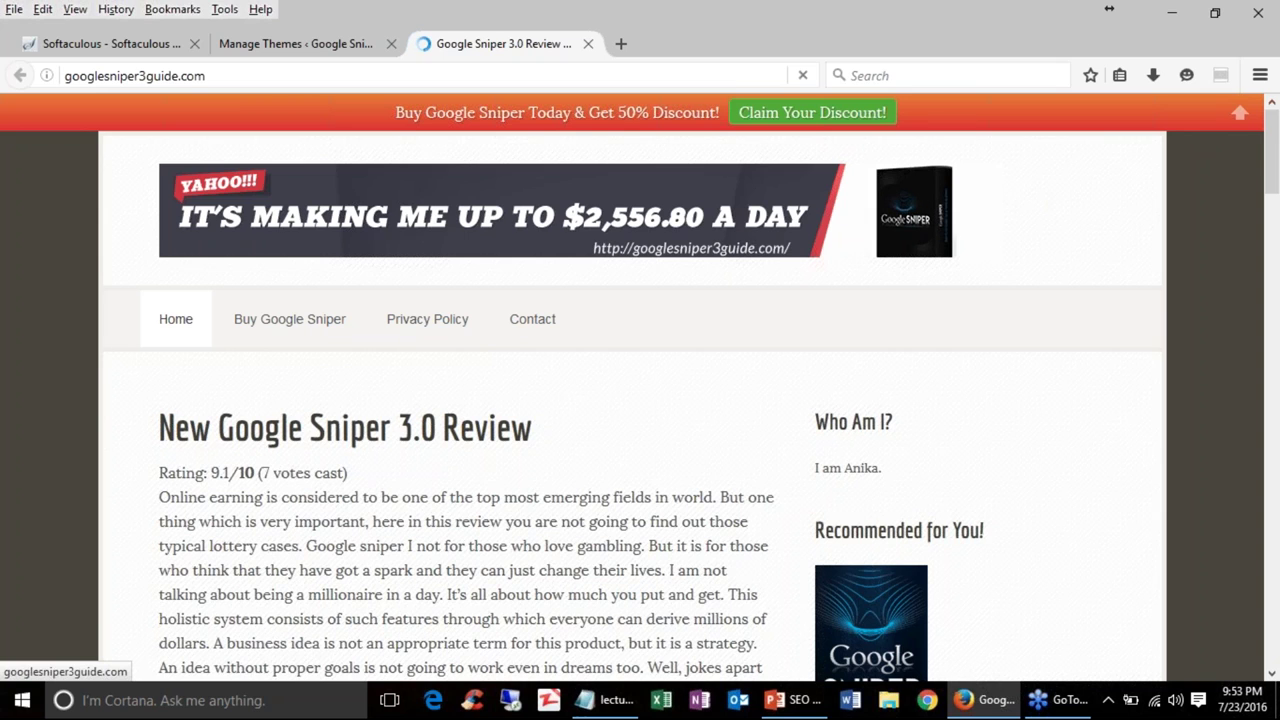
scroll(600, 425, down, 1)
scroll(600, 425, down, 3)
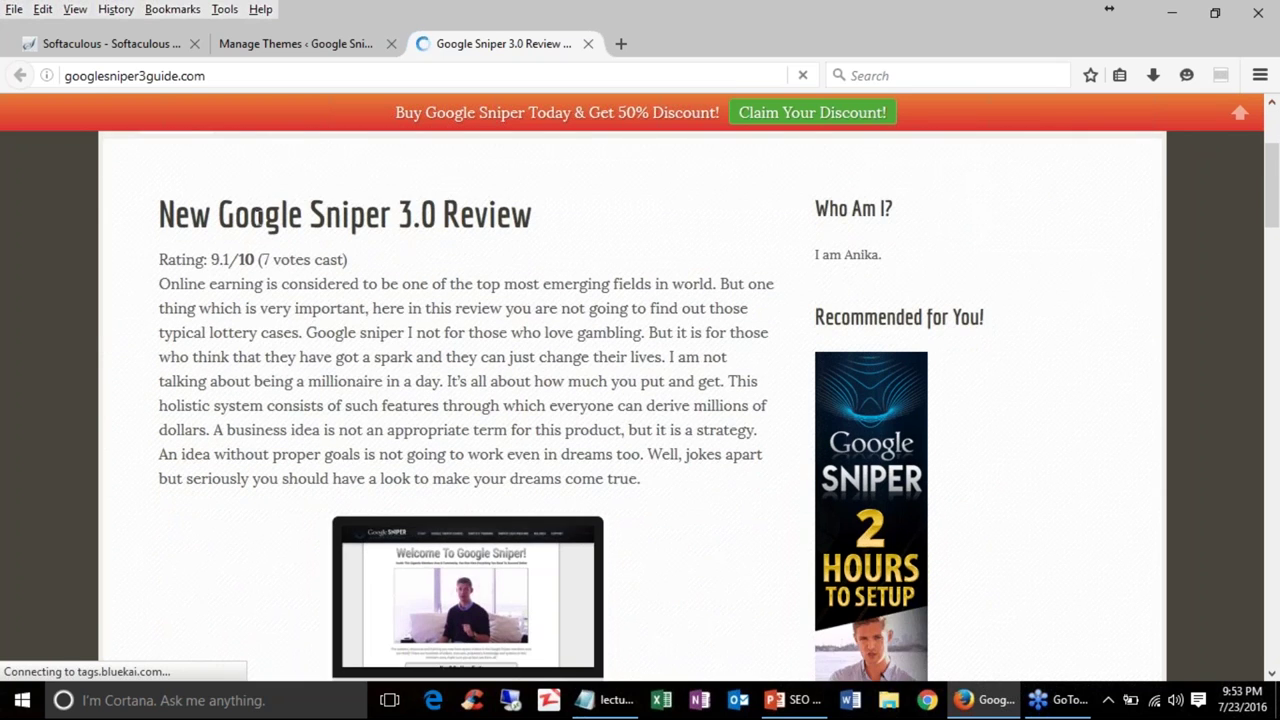
drag(250, 214, 460, 332)
click(460, 332)
scroll(494, 380, down, 6)
scroll(494, 380, down, 20)
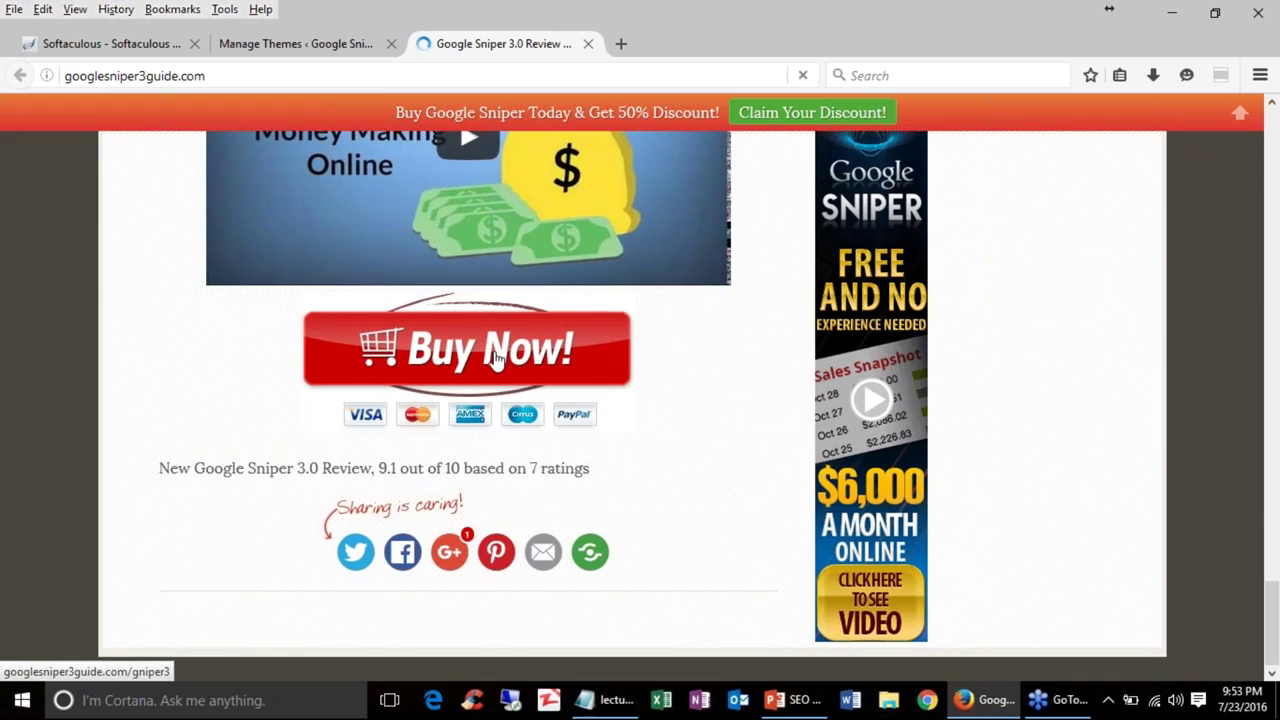
scroll(654, 314, up, 15)
scroll(654, 314, down, 10)
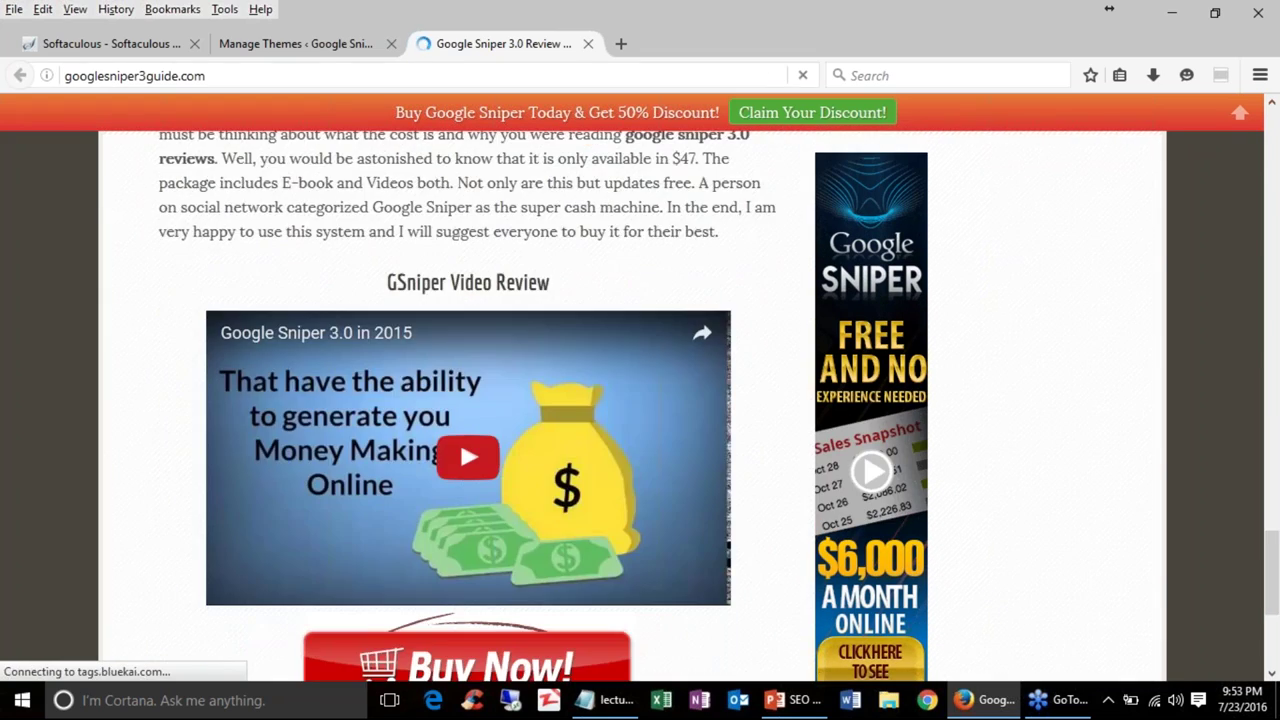
scroll(403, 380, down, 4)
Step: Save the Buy Now image to the Desktop as buy-it-now, then return to WordPress Themes
right_click(460, 343)
click(548, 552)
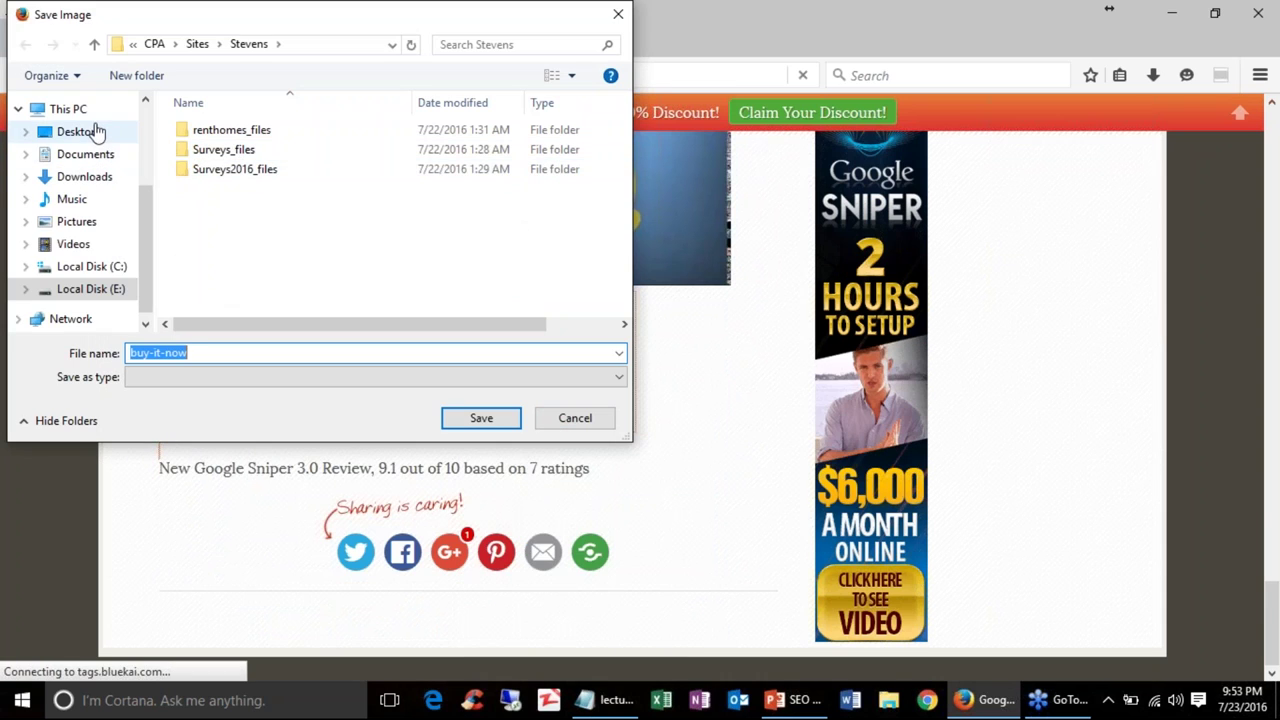
click(97, 131)
click(489, 417)
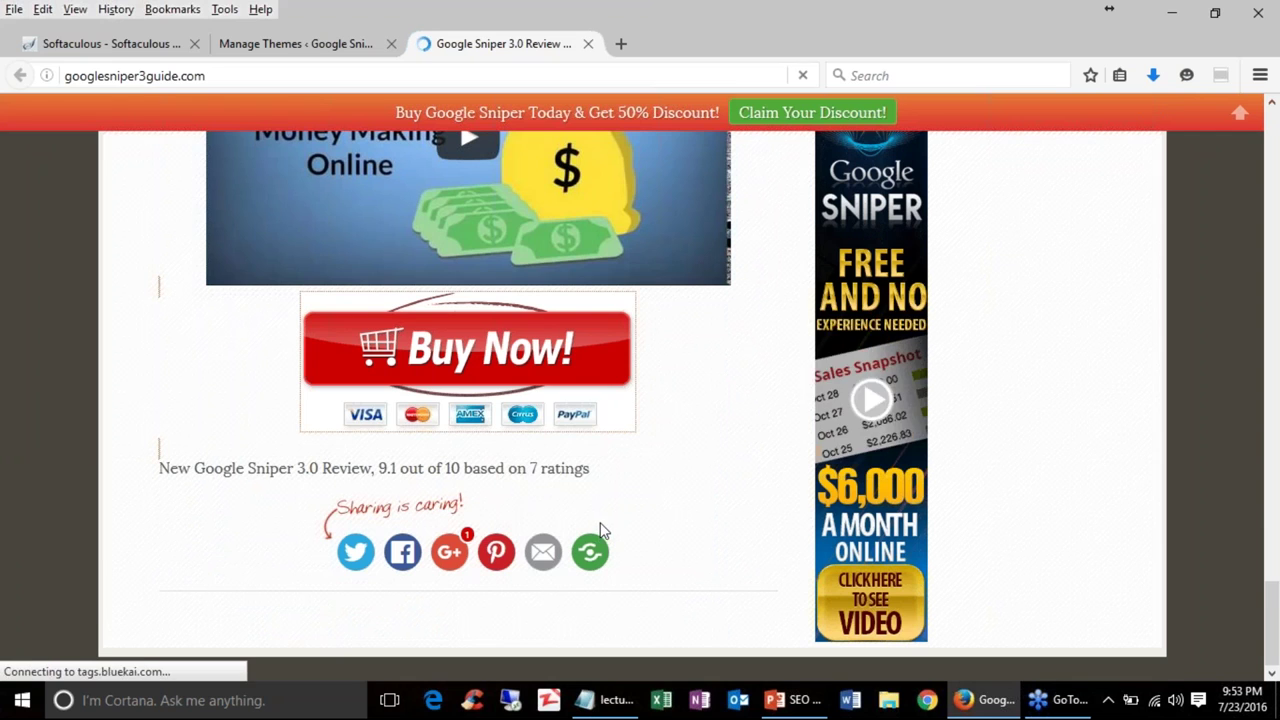
key(Home)
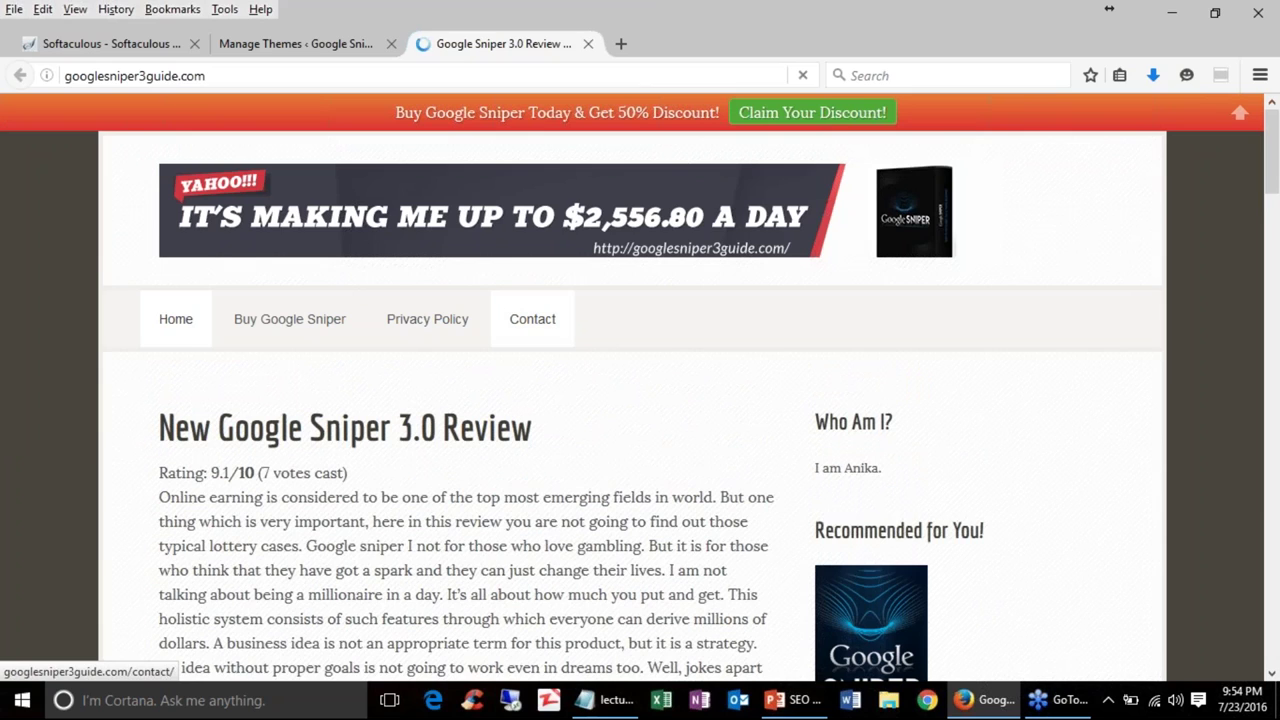
click(343, 48)
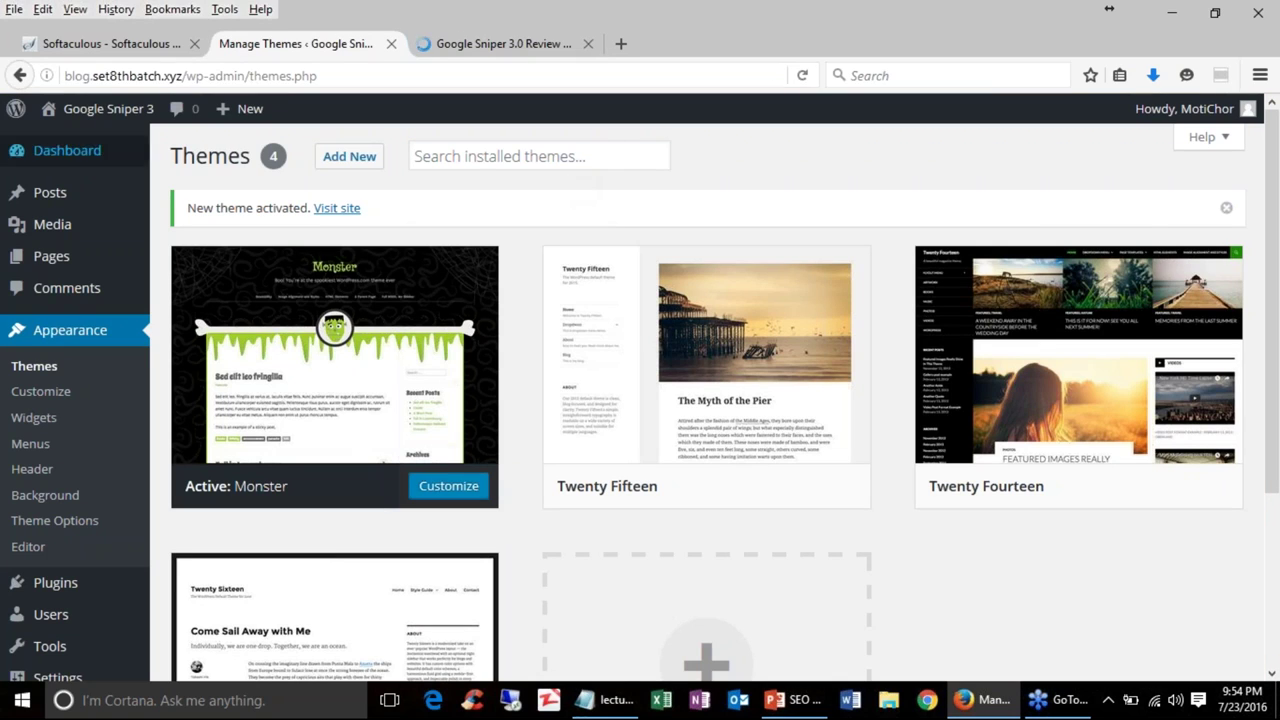
Step: Open the live site in a new tab and reload it to see the Monster theme
mouse_move(75, 110)
right_click(65, 138)
click(145, 157)
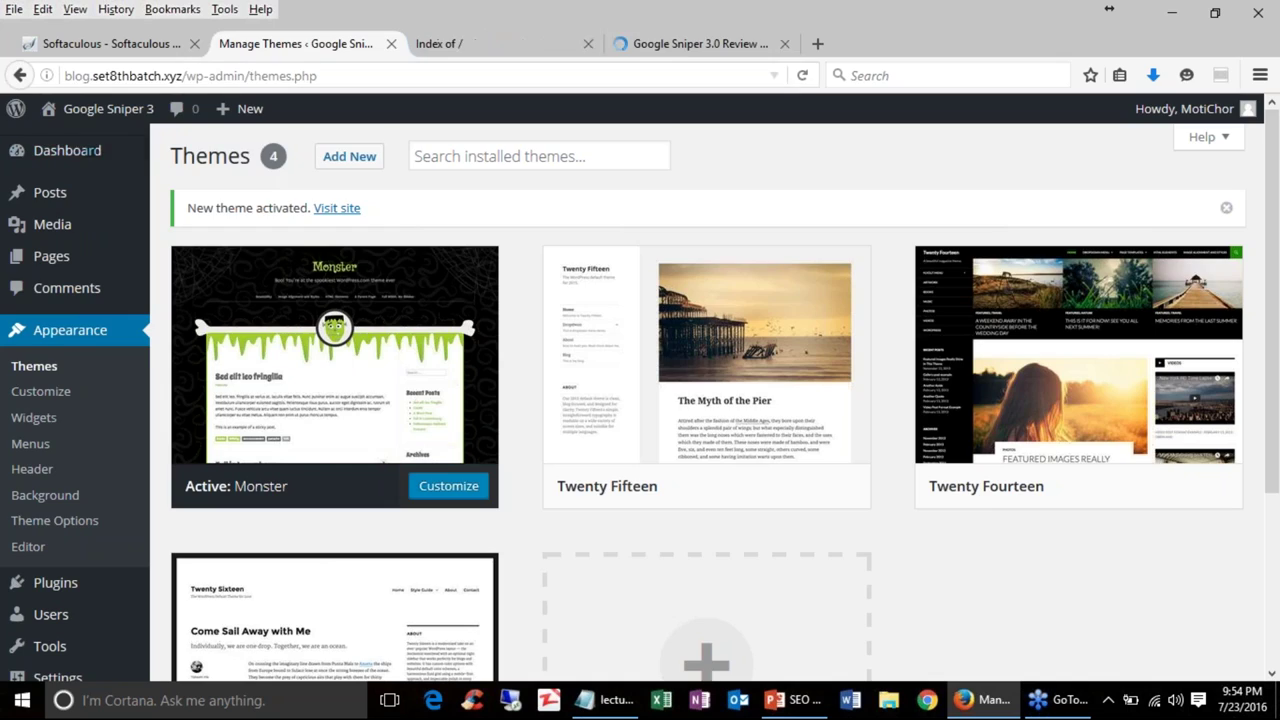
click(503, 43)
click(803, 77)
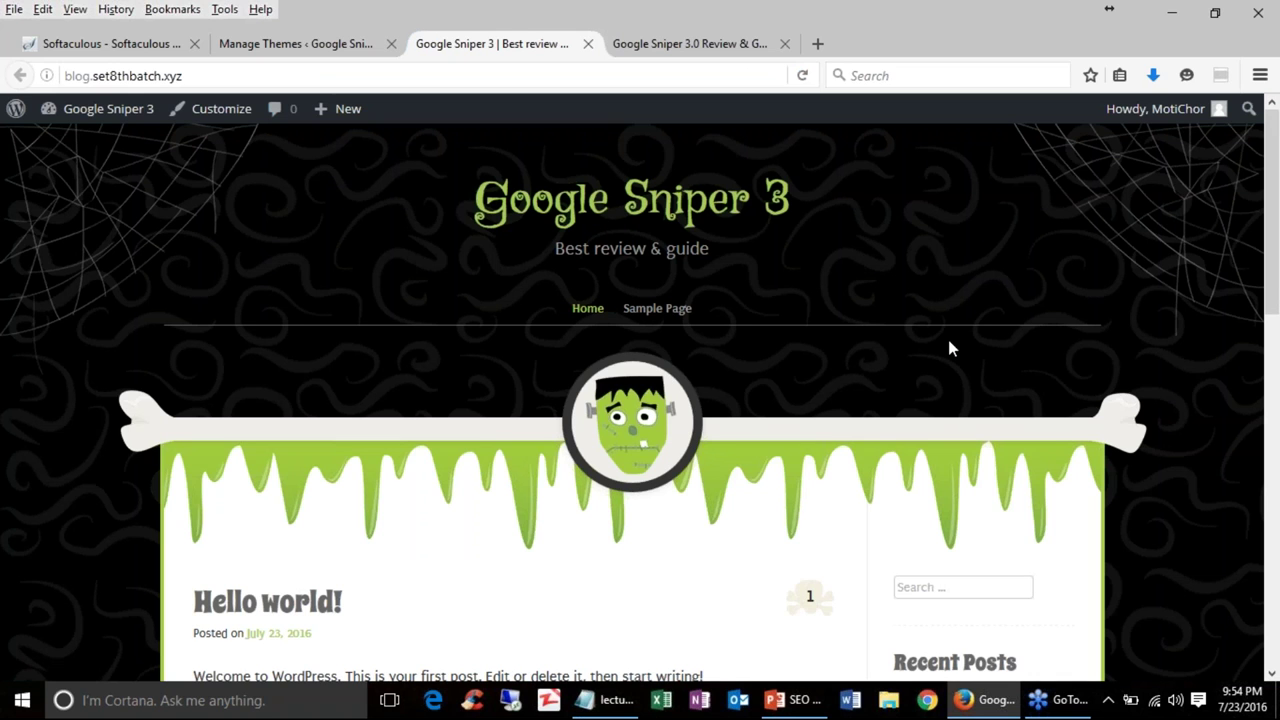
scroll(950, 346, down, 3)
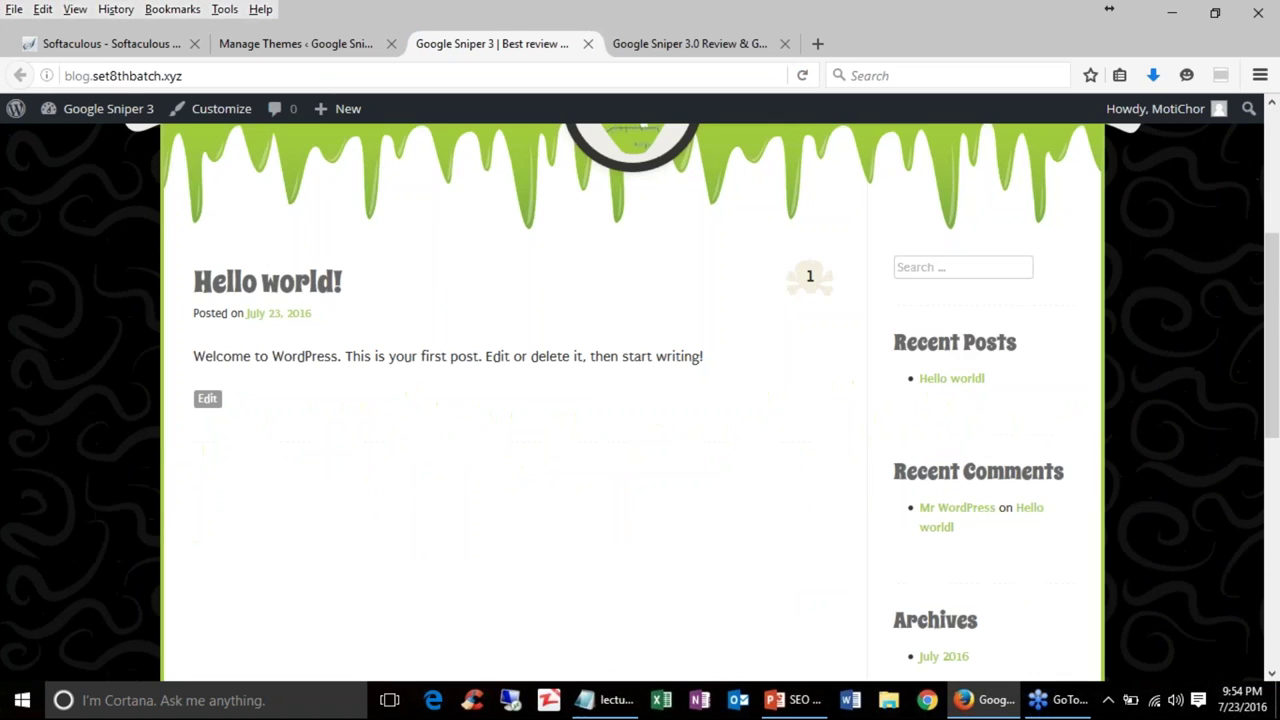
Step: Open the Posts list in a new tab and trash the Hello world post
click(295, 43)
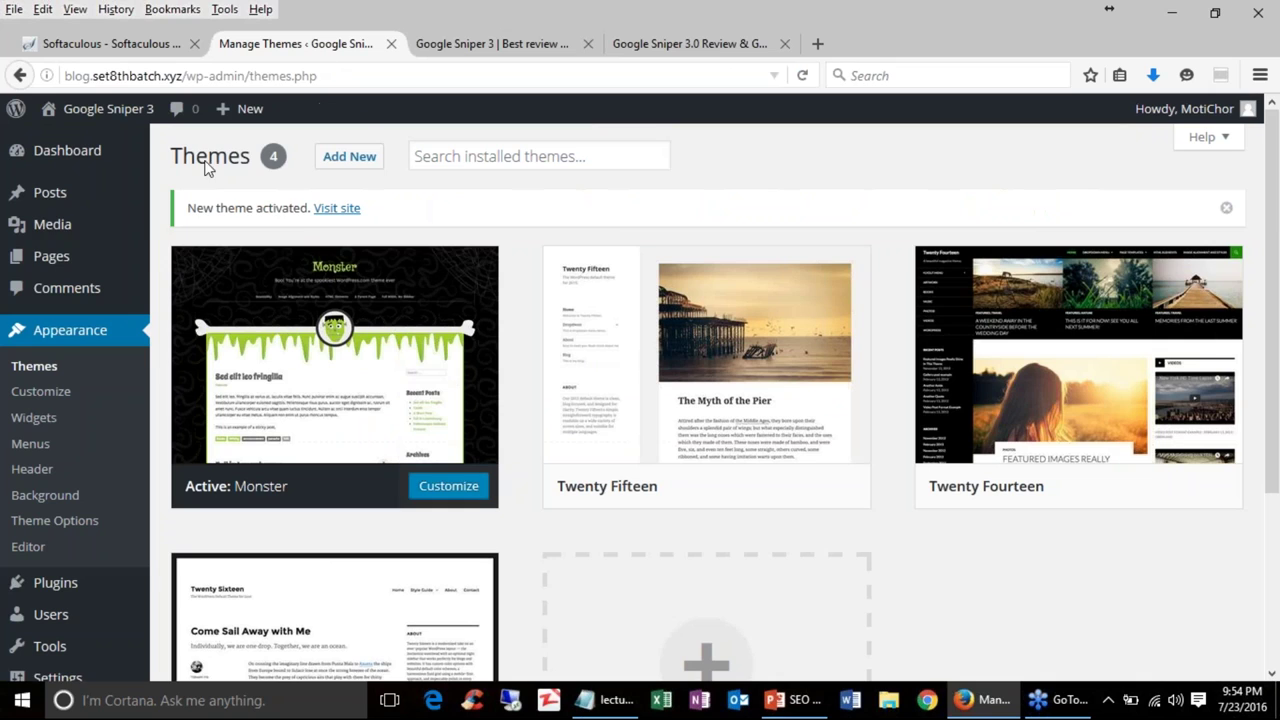
right_click(58, 202)
click(120, 213)
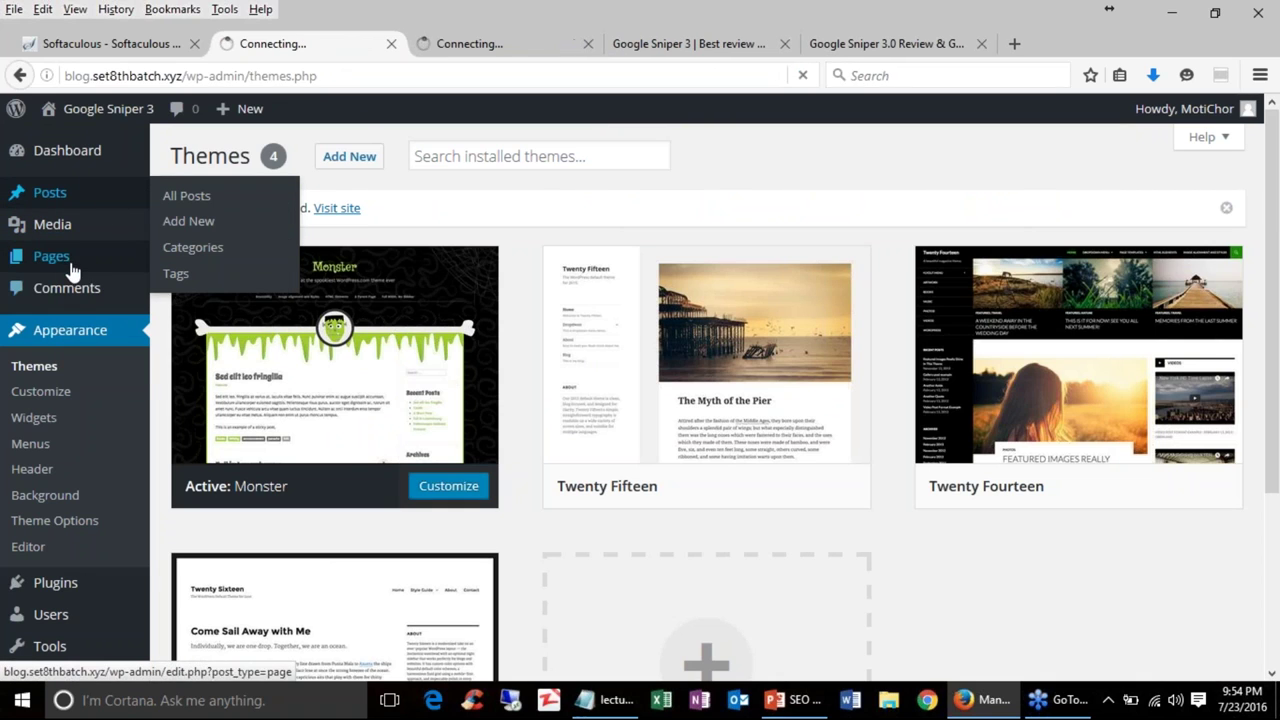
click(495, 43)
click(333, 315)
Step: Open the site's Pages list in another tab
click(312, 43)
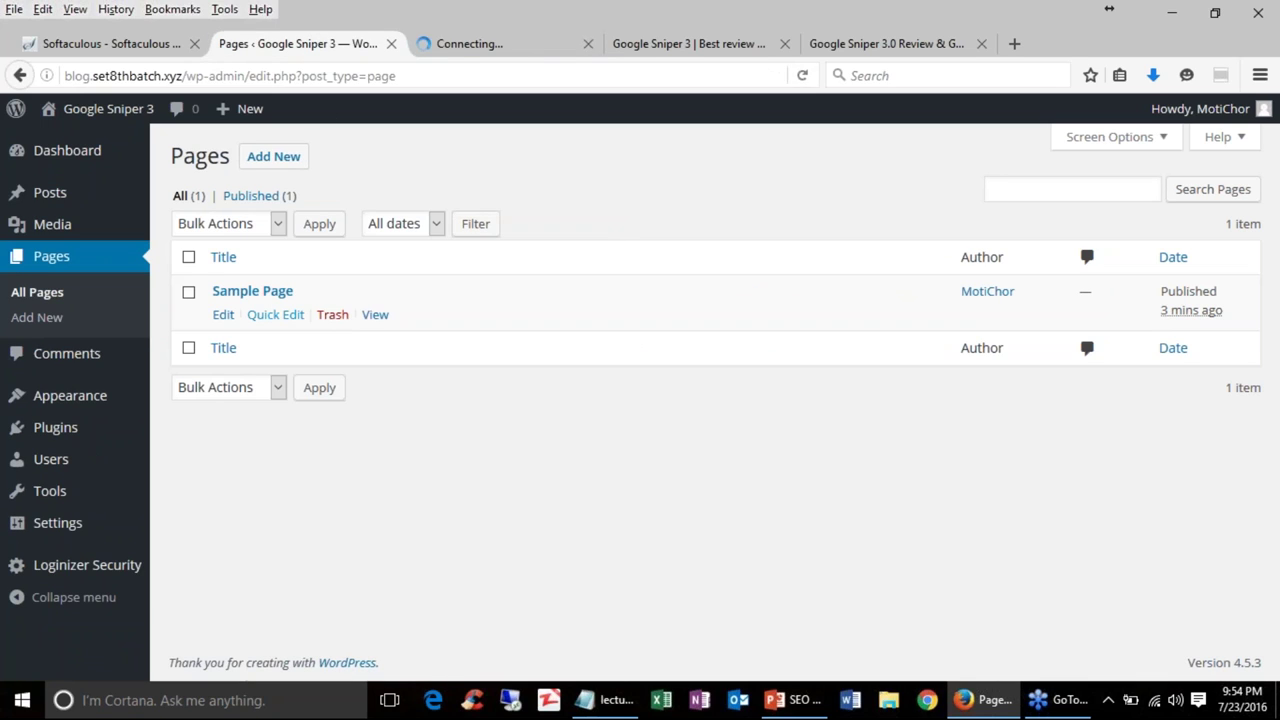
right_click(350, 320)
click(380, 331)
Step: Start a new page titled 'Googel Sniper 3' with body text 'review', then open a blank tab
click(273, 156)
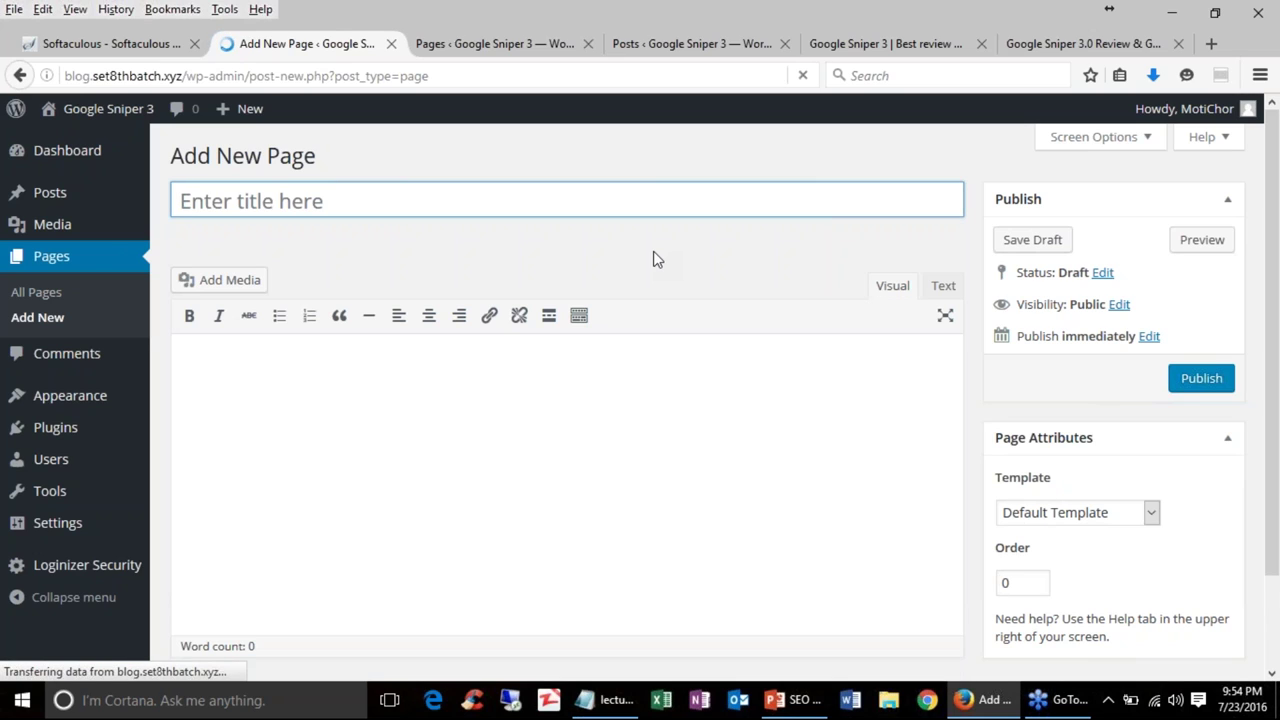
text(G)
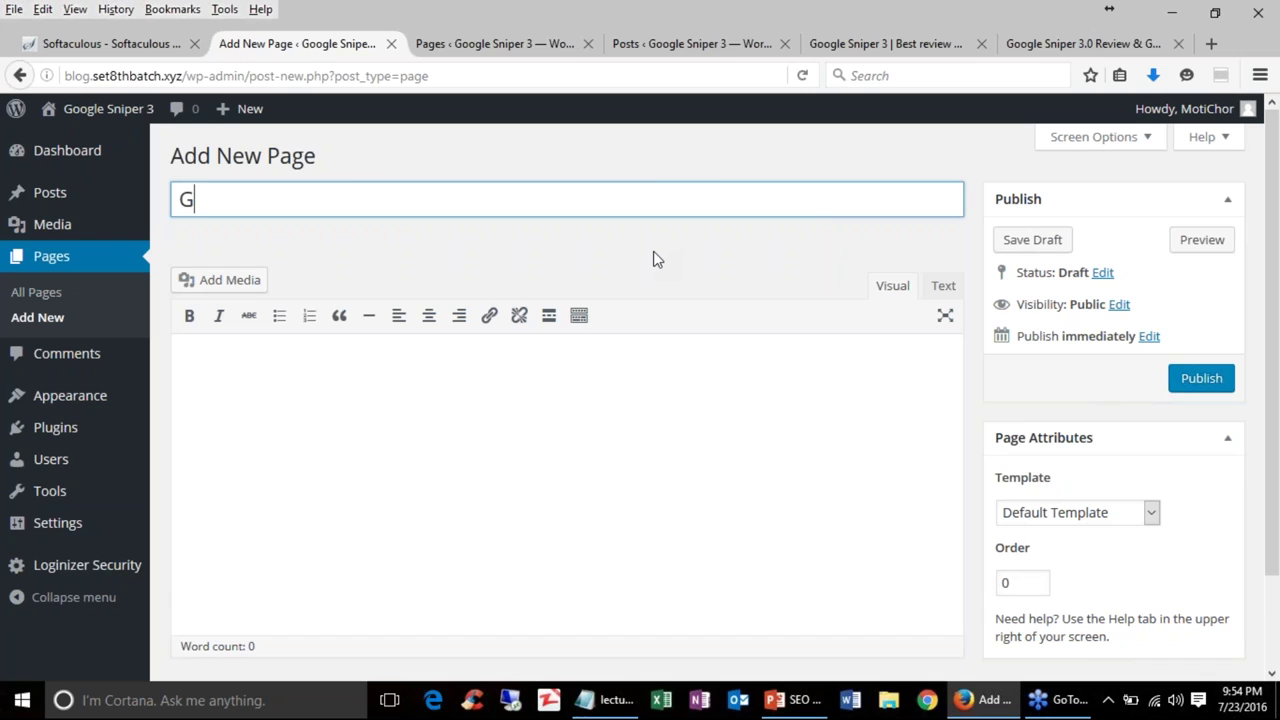
text(oogel Sniper 3)
click(677, 384)
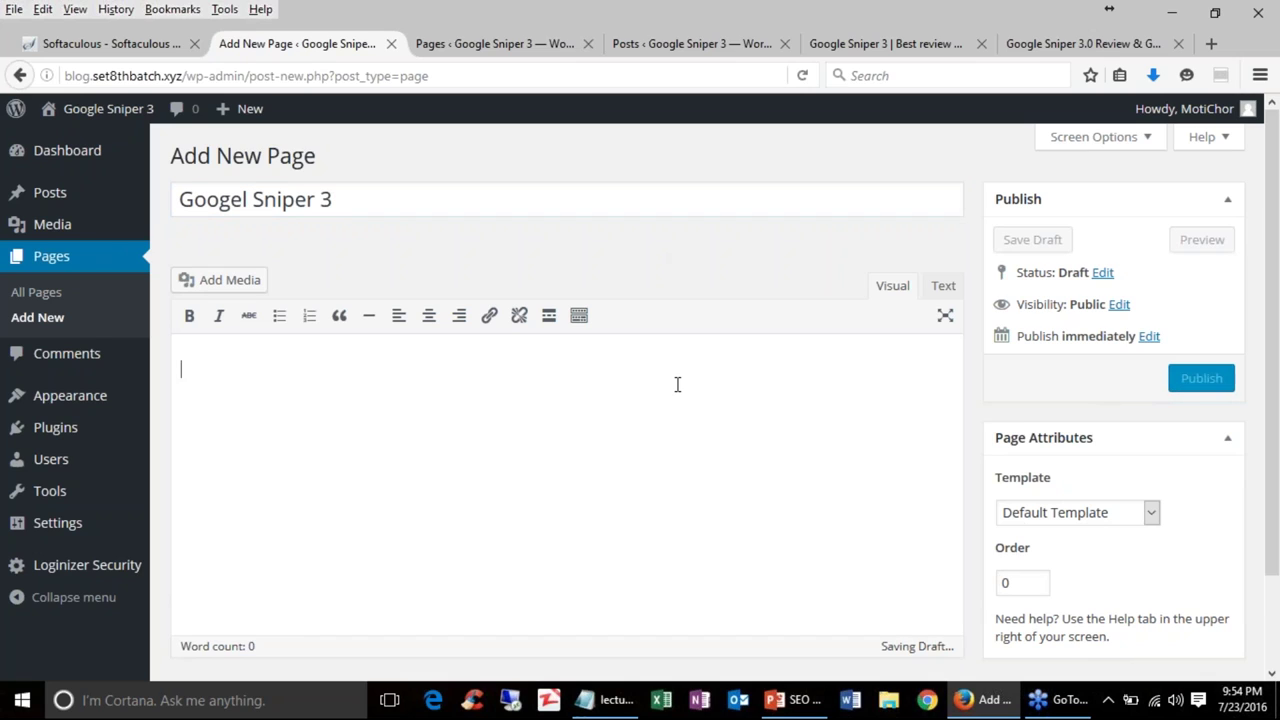
text(review)
key(Return)
key(Return)
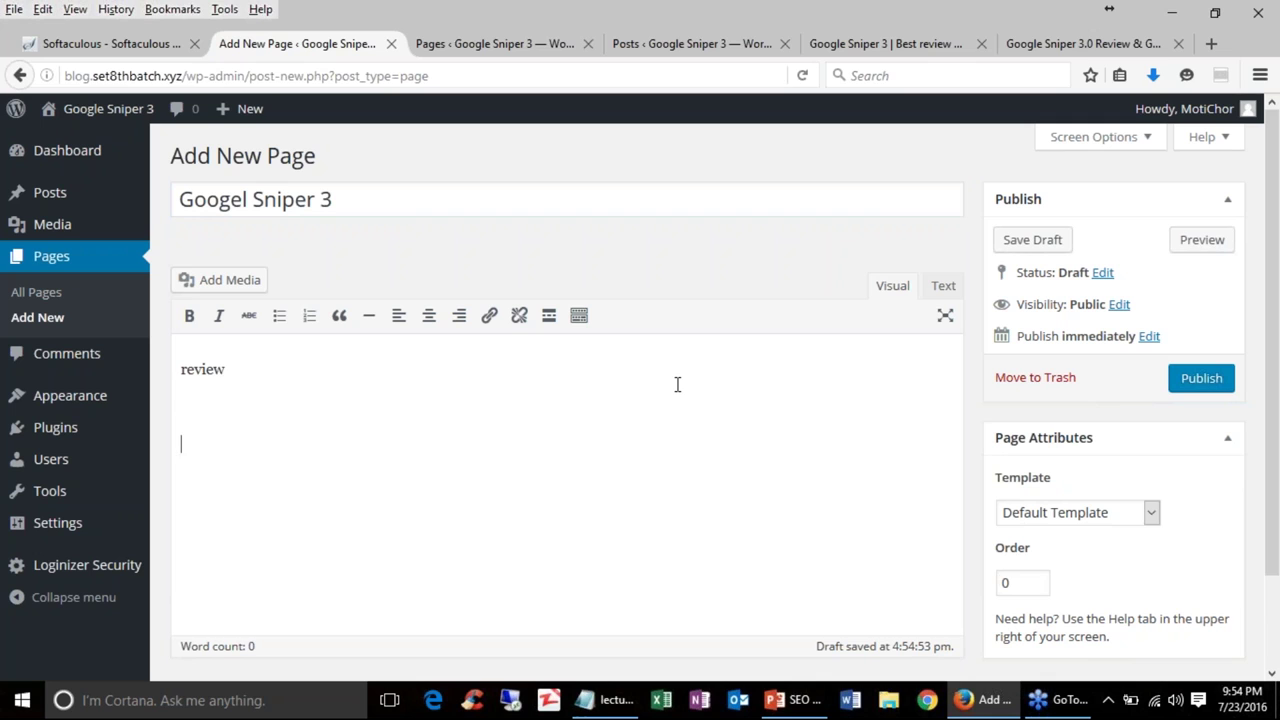
click(1211, 44)
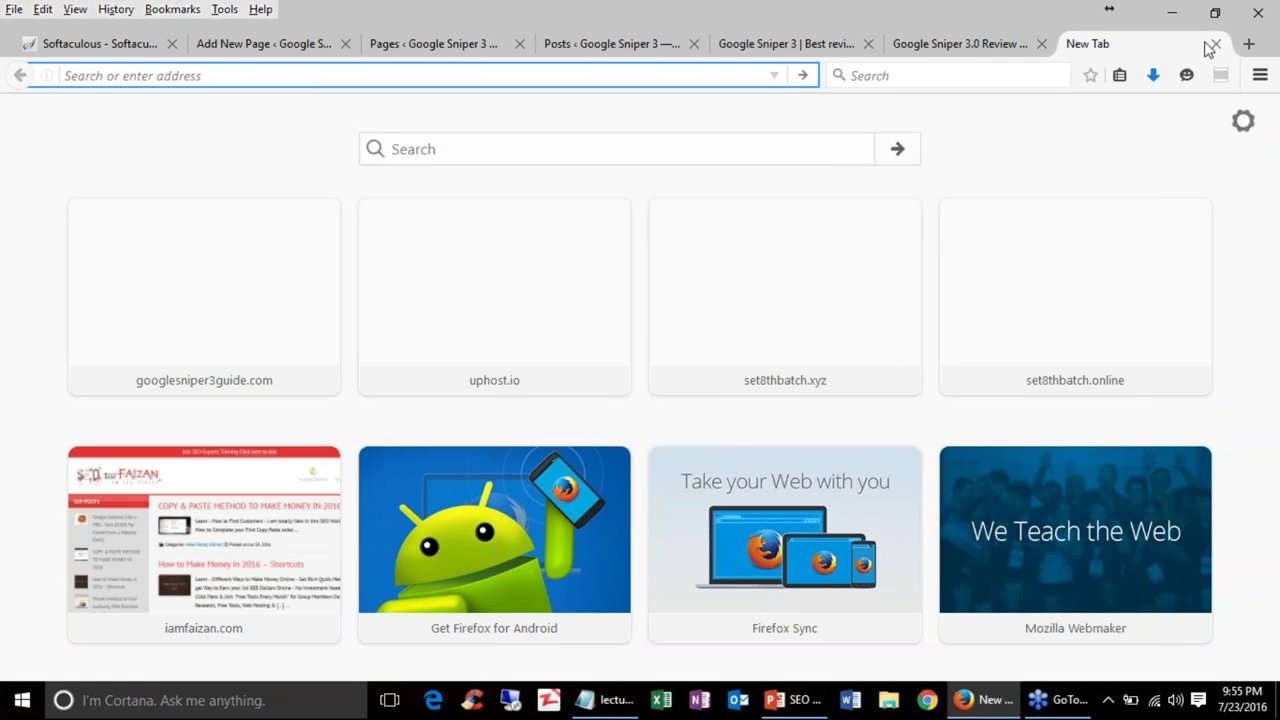
Step: Go to YouTube and search for 'google sniper 3'
text(youtube)
key(Return)
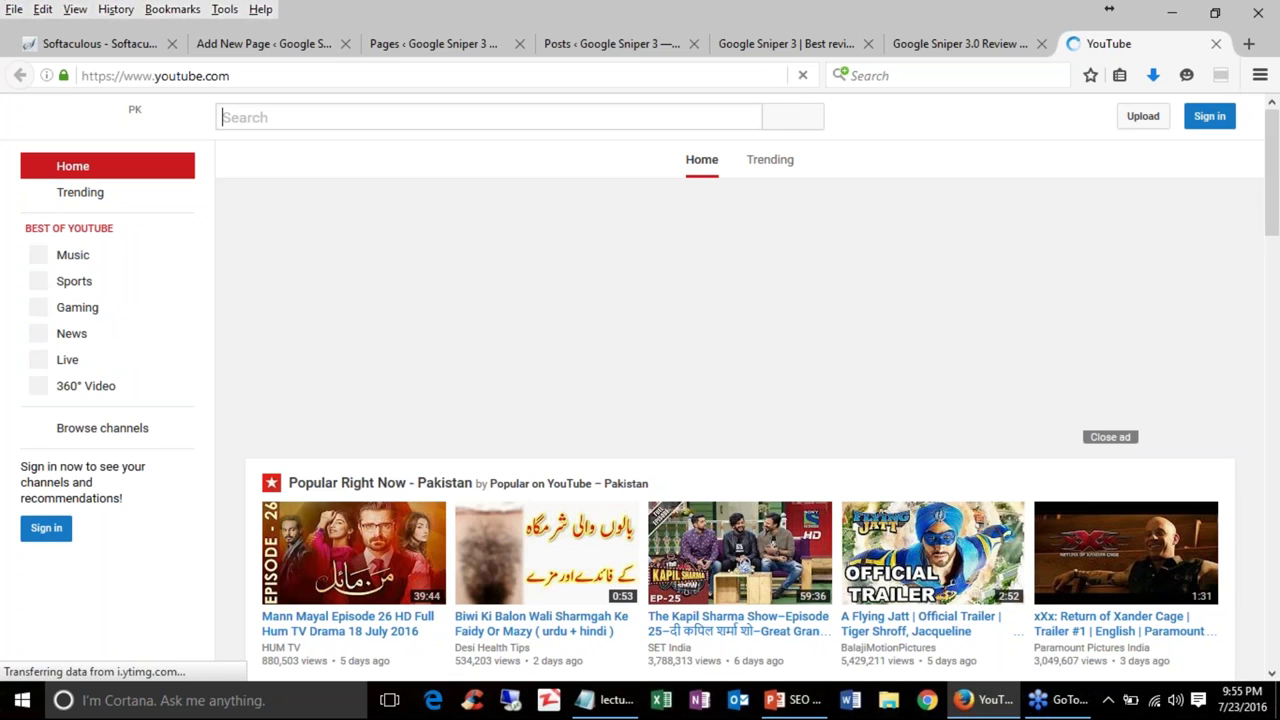
scroll(640, 420, down, 10)
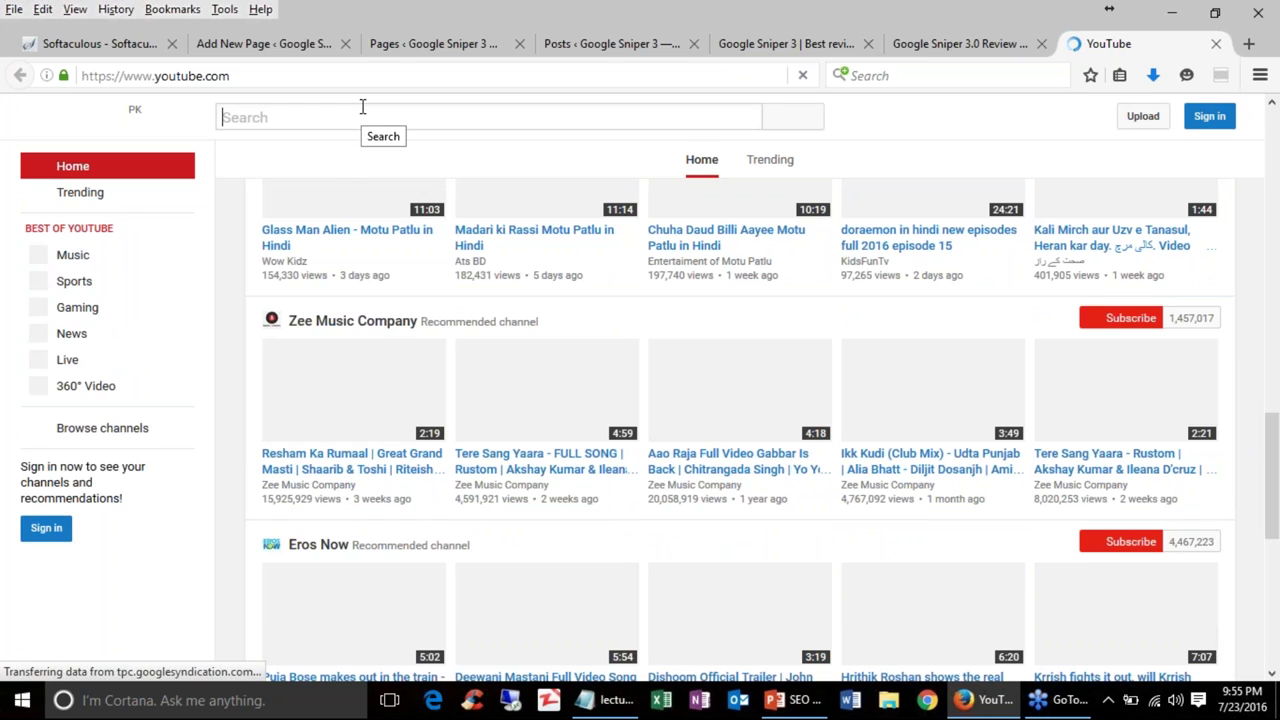
text(google sniper 3)
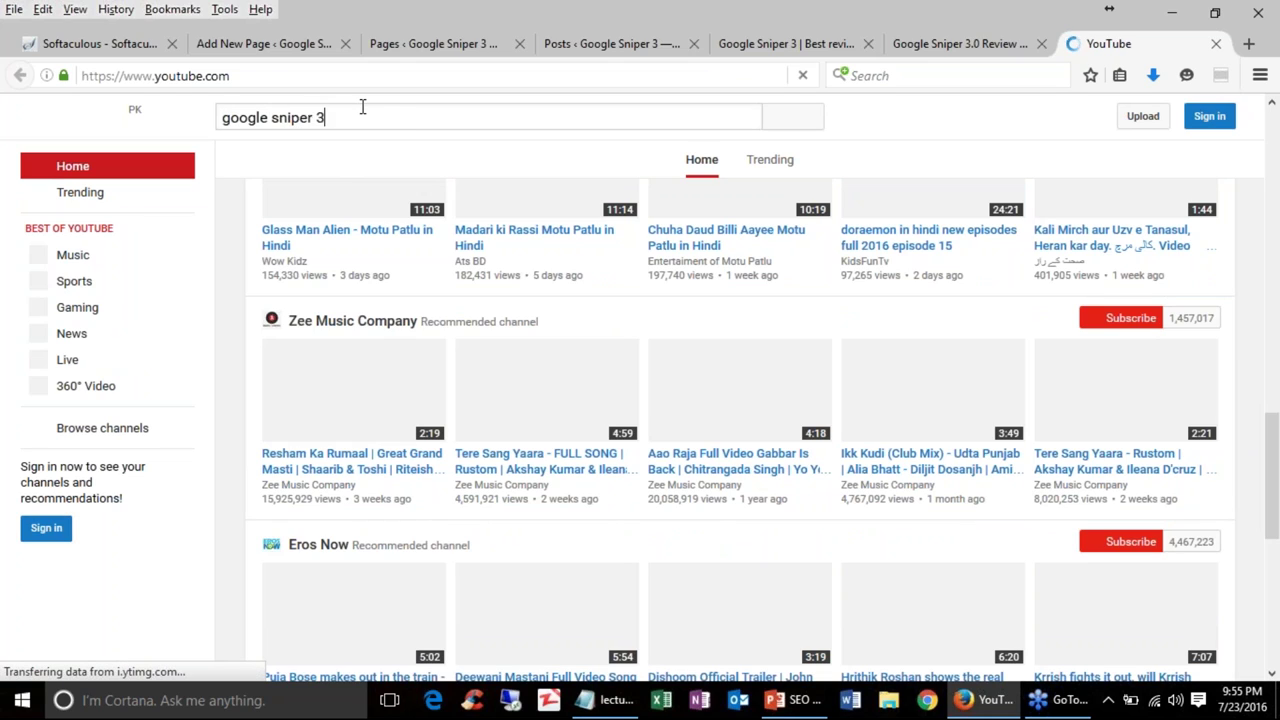
key(Return)
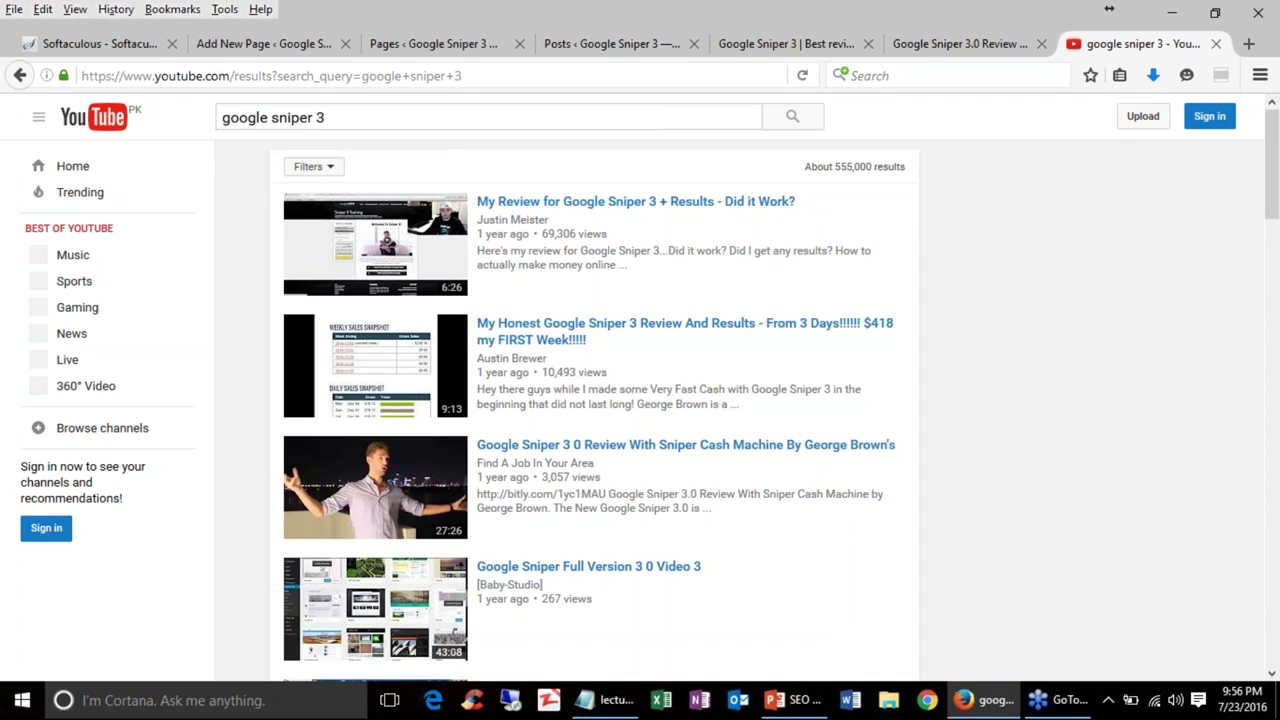
Step: Open the Google Sniper 3.0 Review site's embedded video on YouTube and expand its description
click(960, 43)
scroll(778, 306, down, 5)
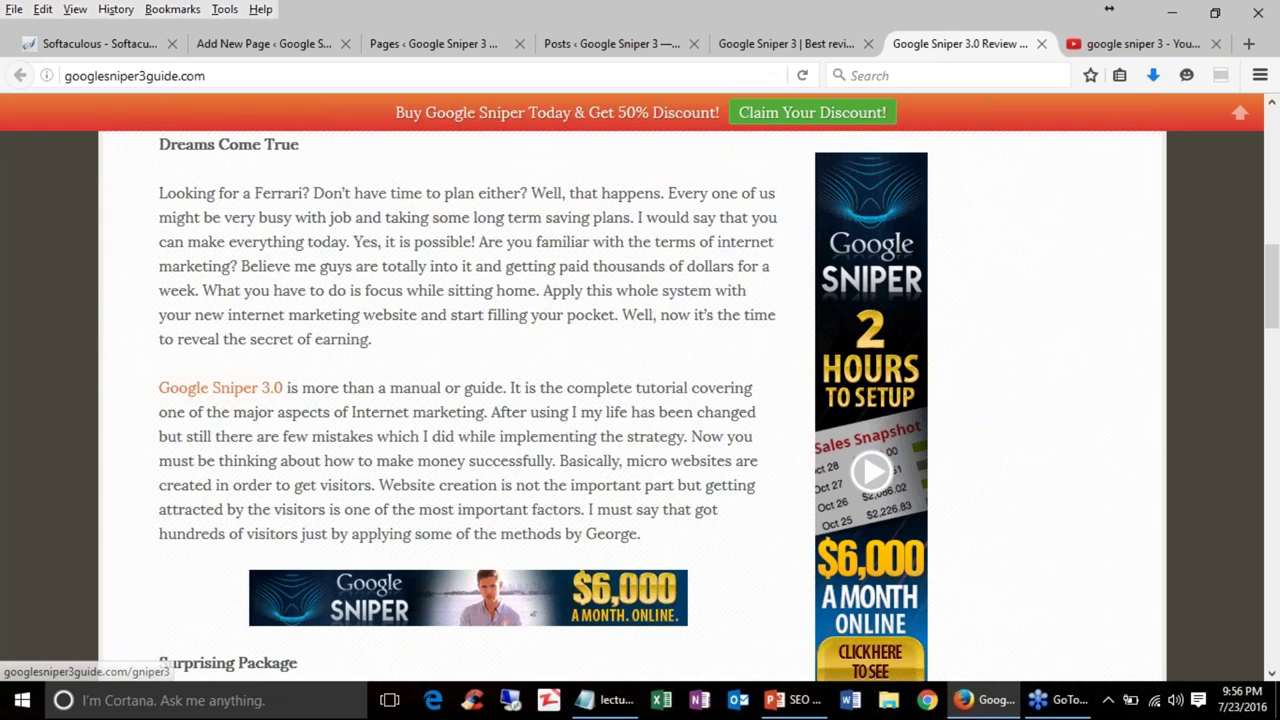
scroll(484, 557, down, 10)
scroll(484, 557, up, 3)
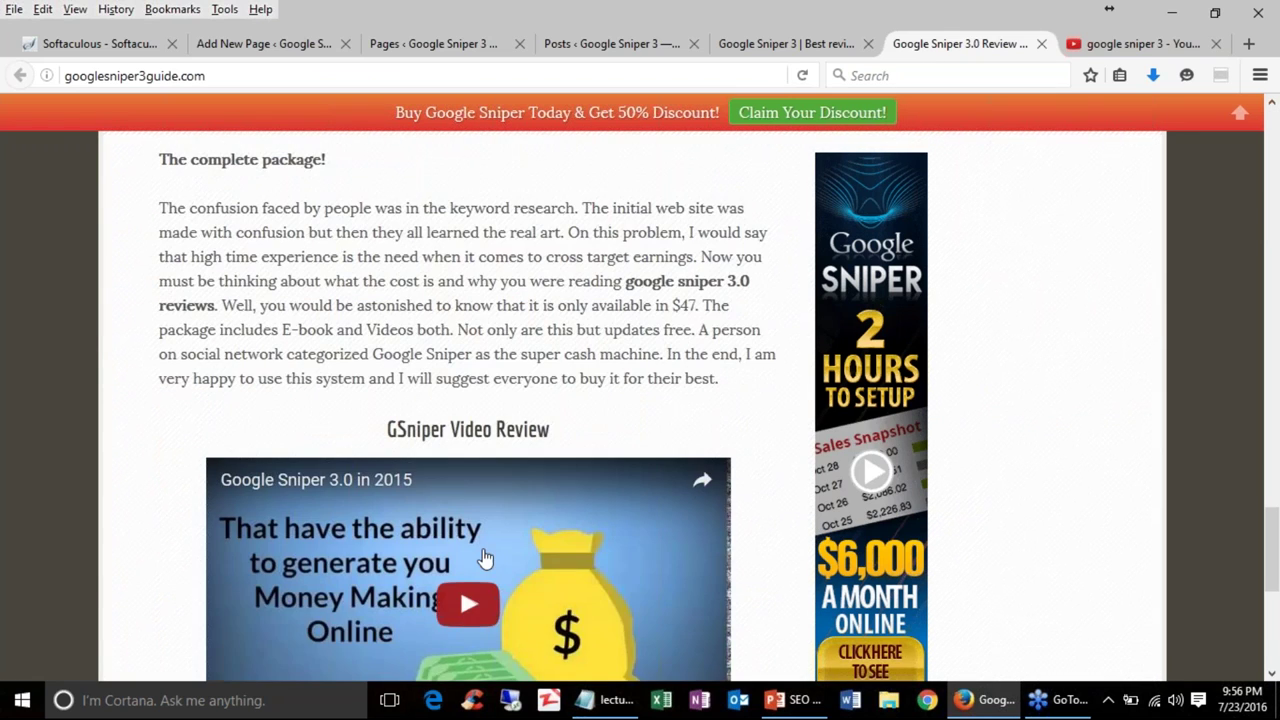
scroll(484, 557, up, 1)
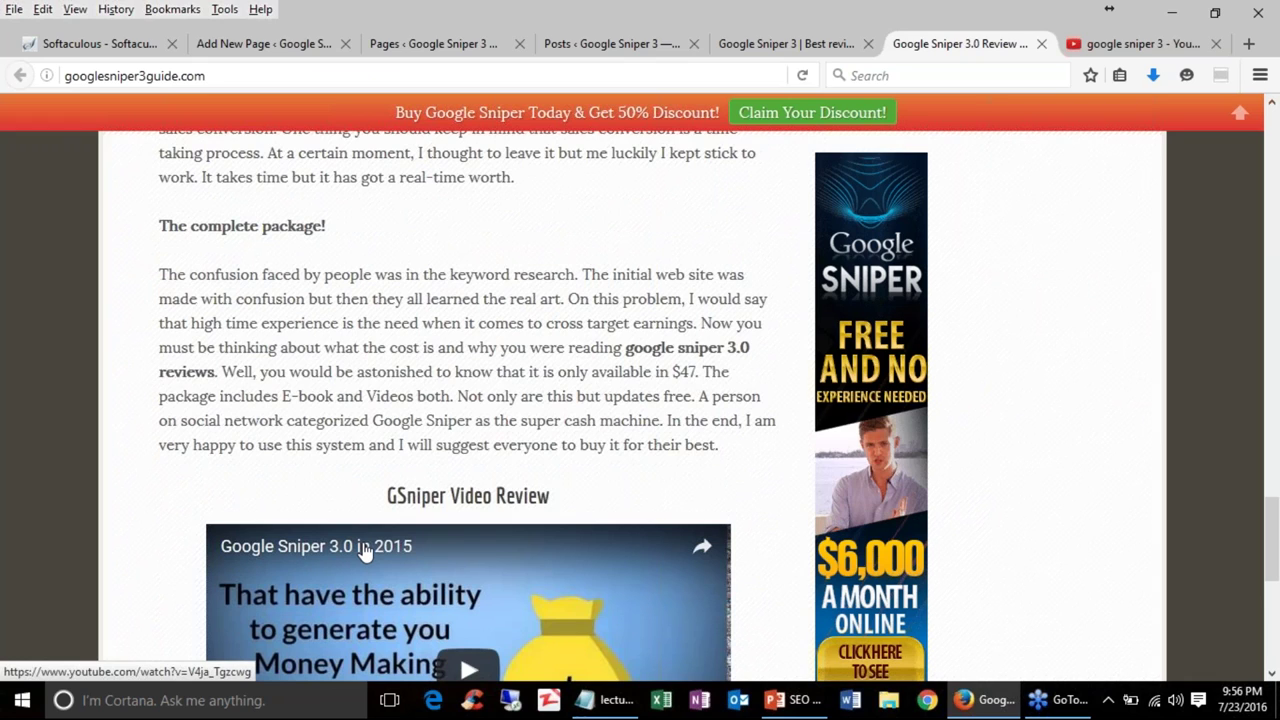
click(343, 551)
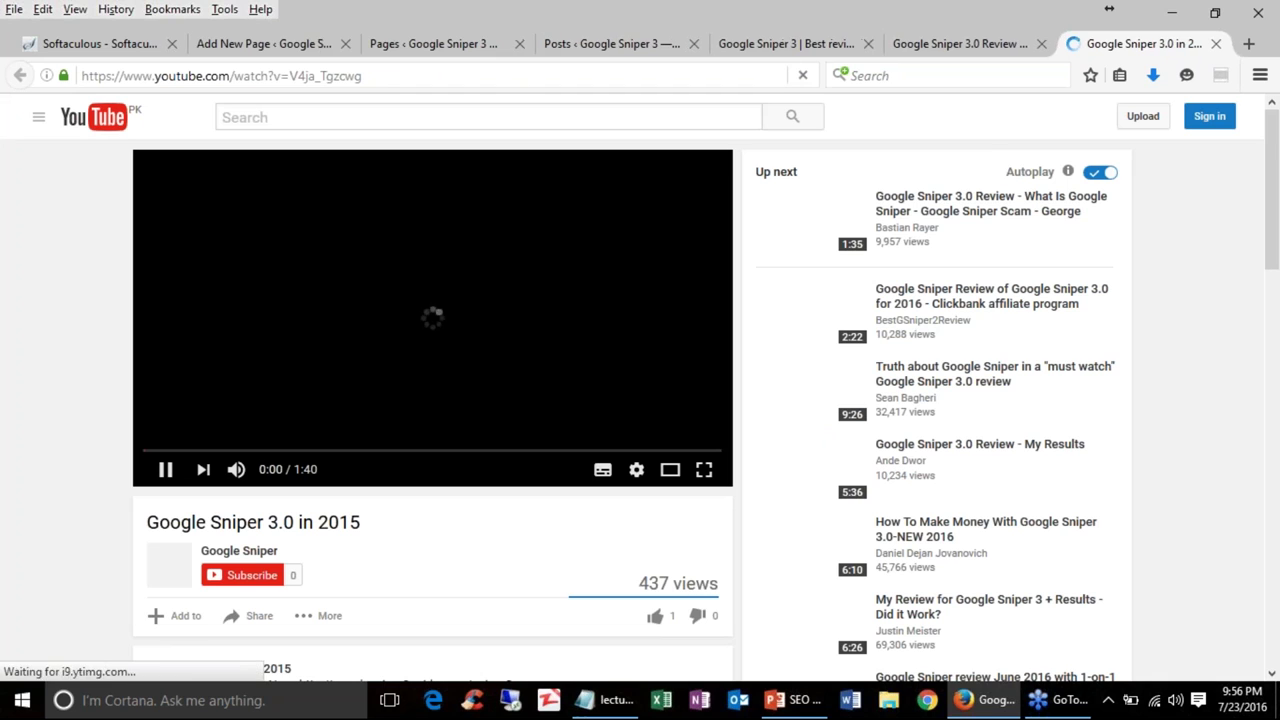
click(164, 470)
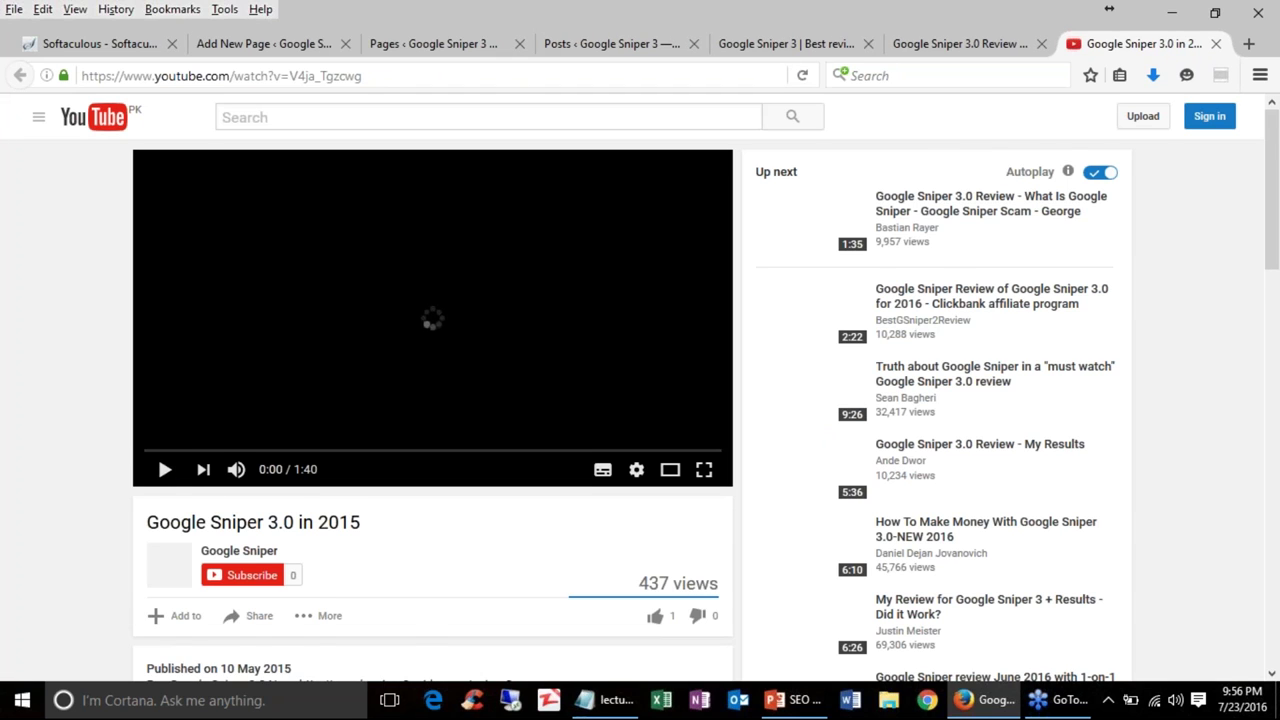
scroll(287, 573, down, 1)
scroll(287, 573, down, 5)
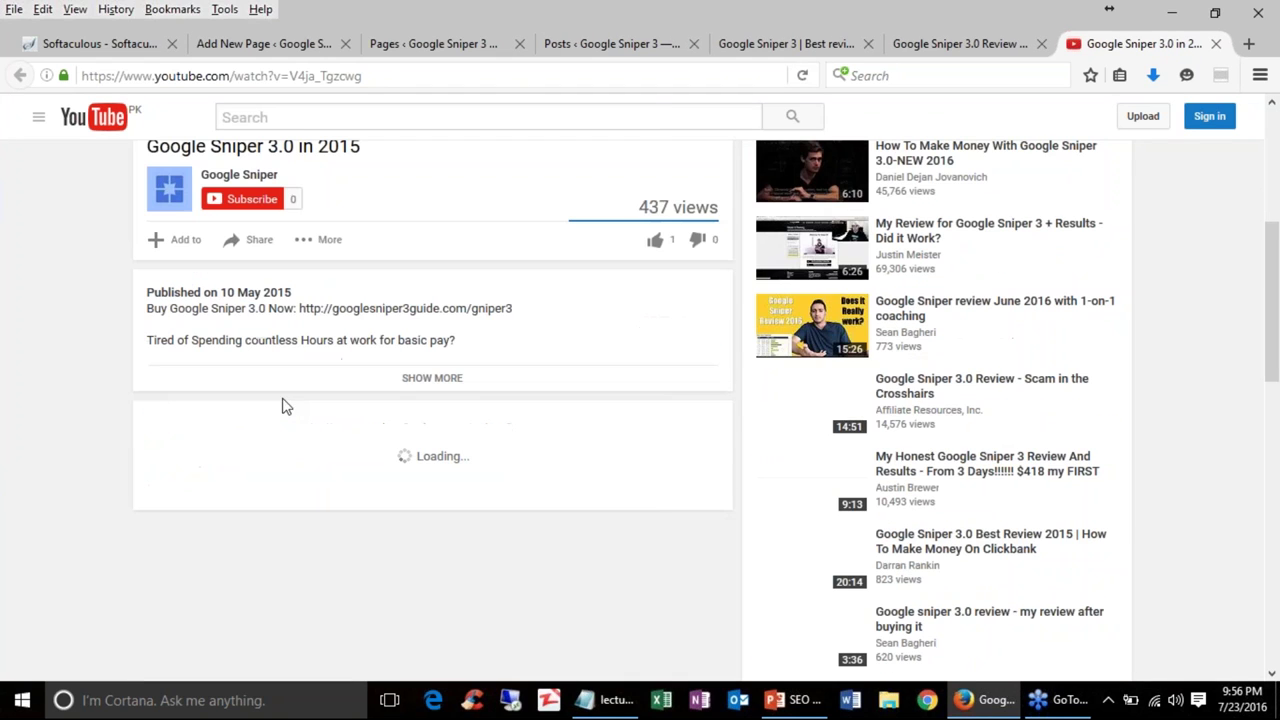
click(338, 256)
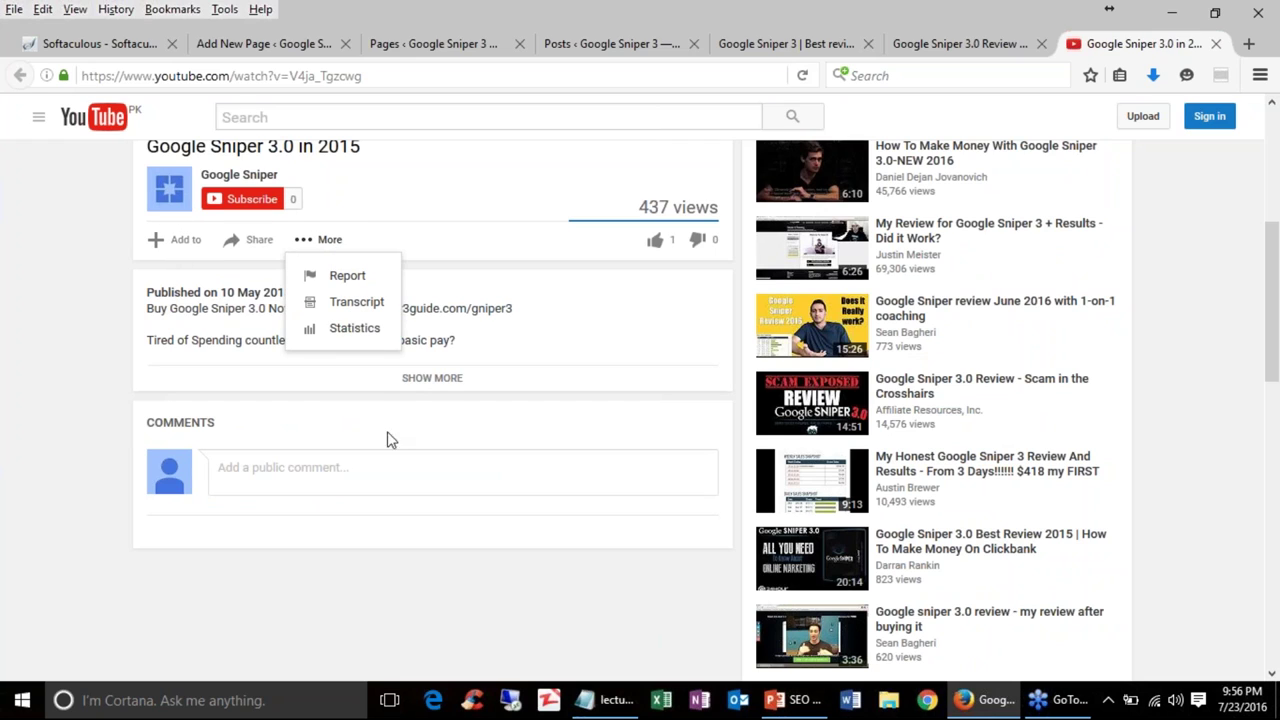
click(427, 381)
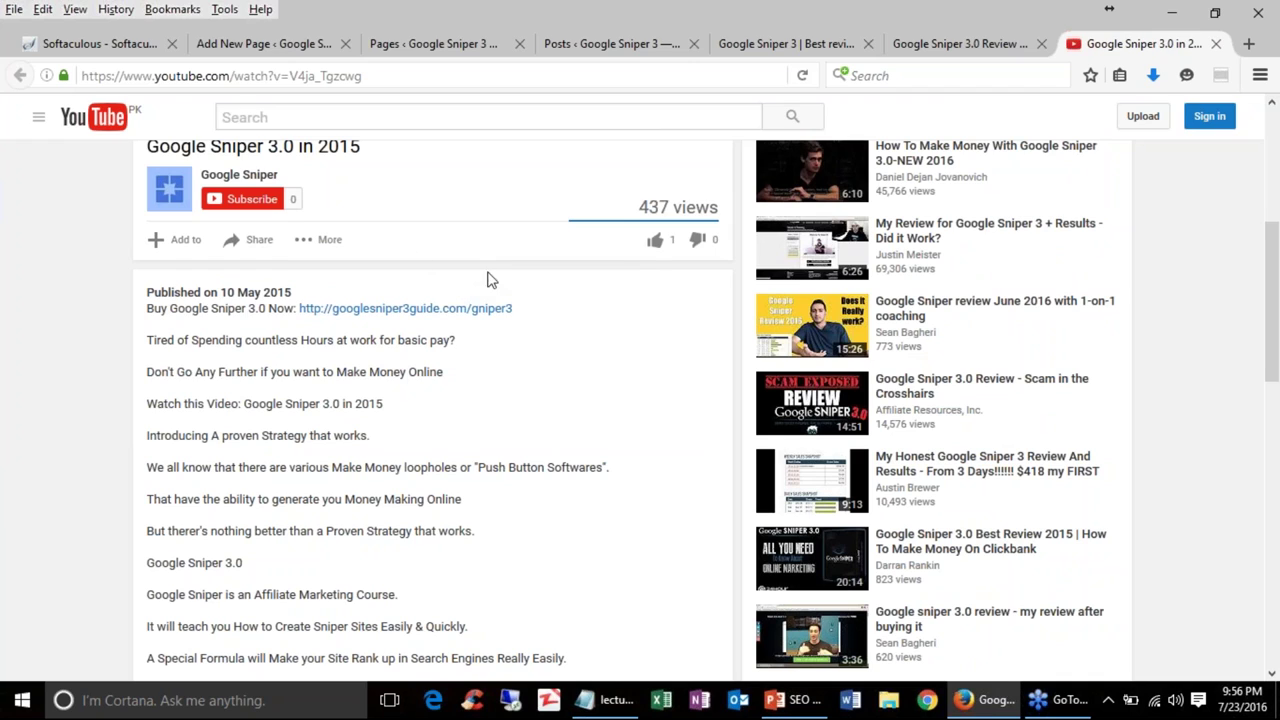
Step: Like the video and collapse its description
click(652, 243)
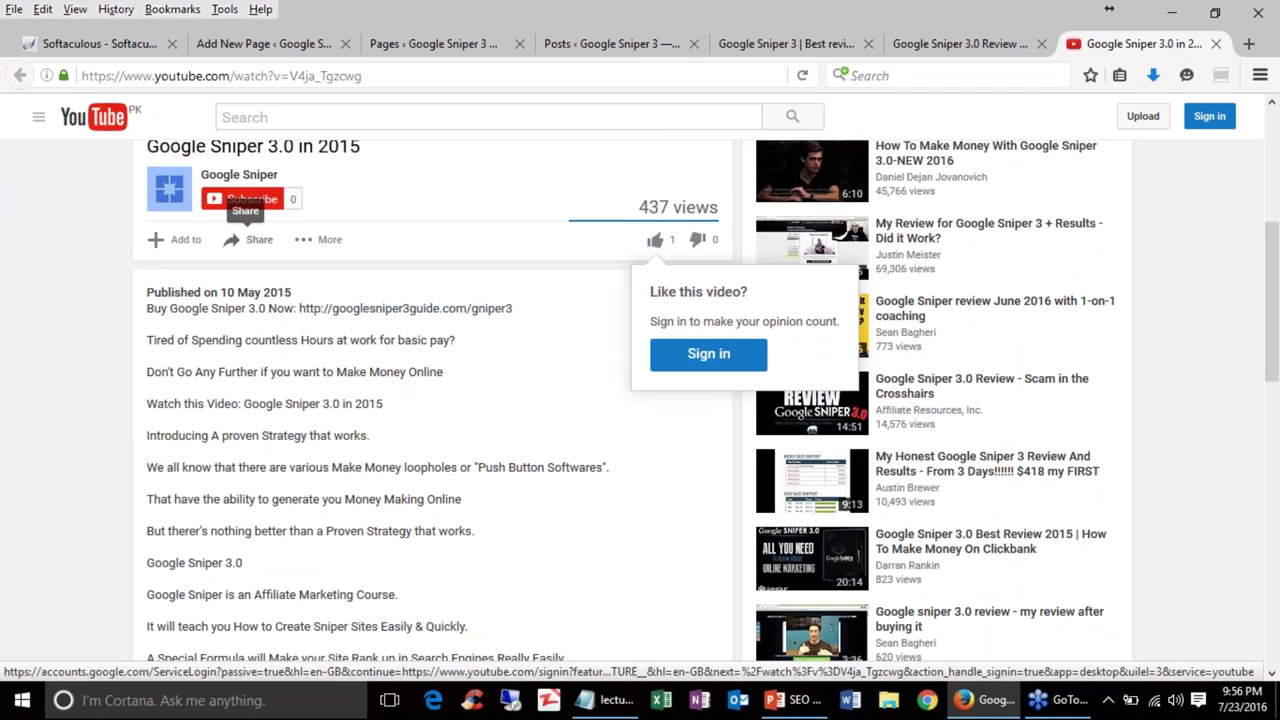
click(322, 240)
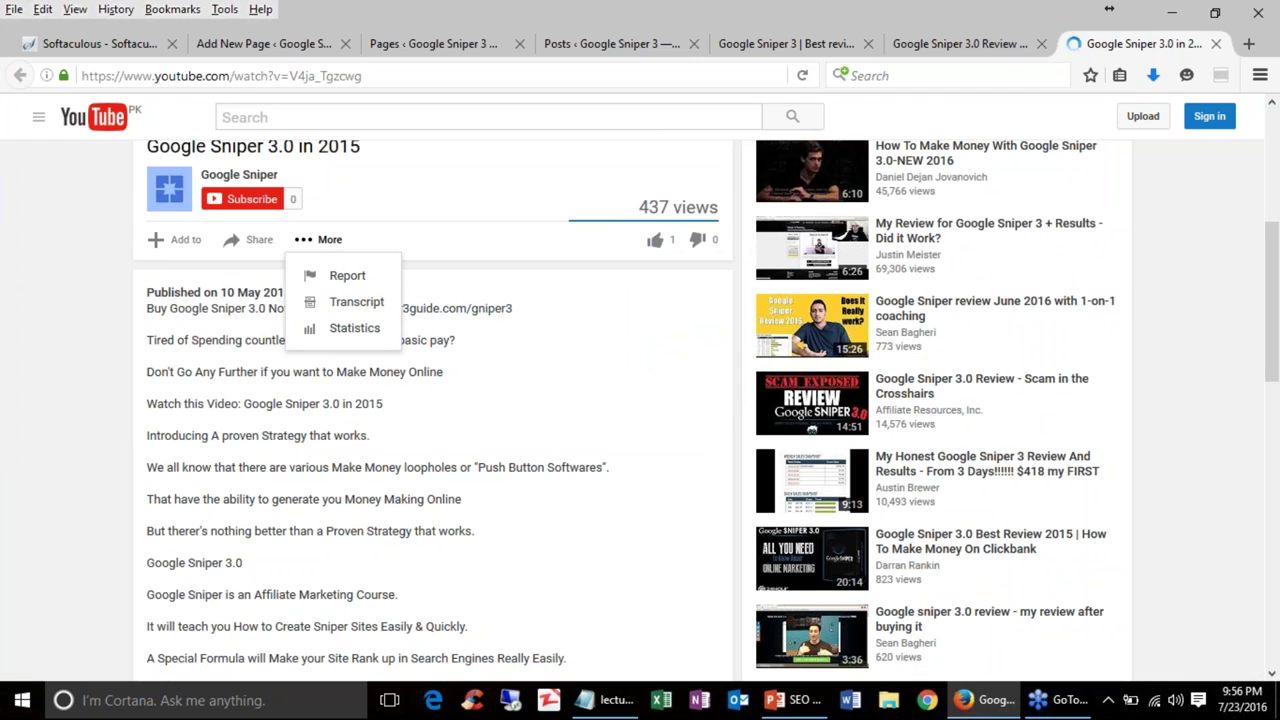
scroll(370, 350, down, 10)
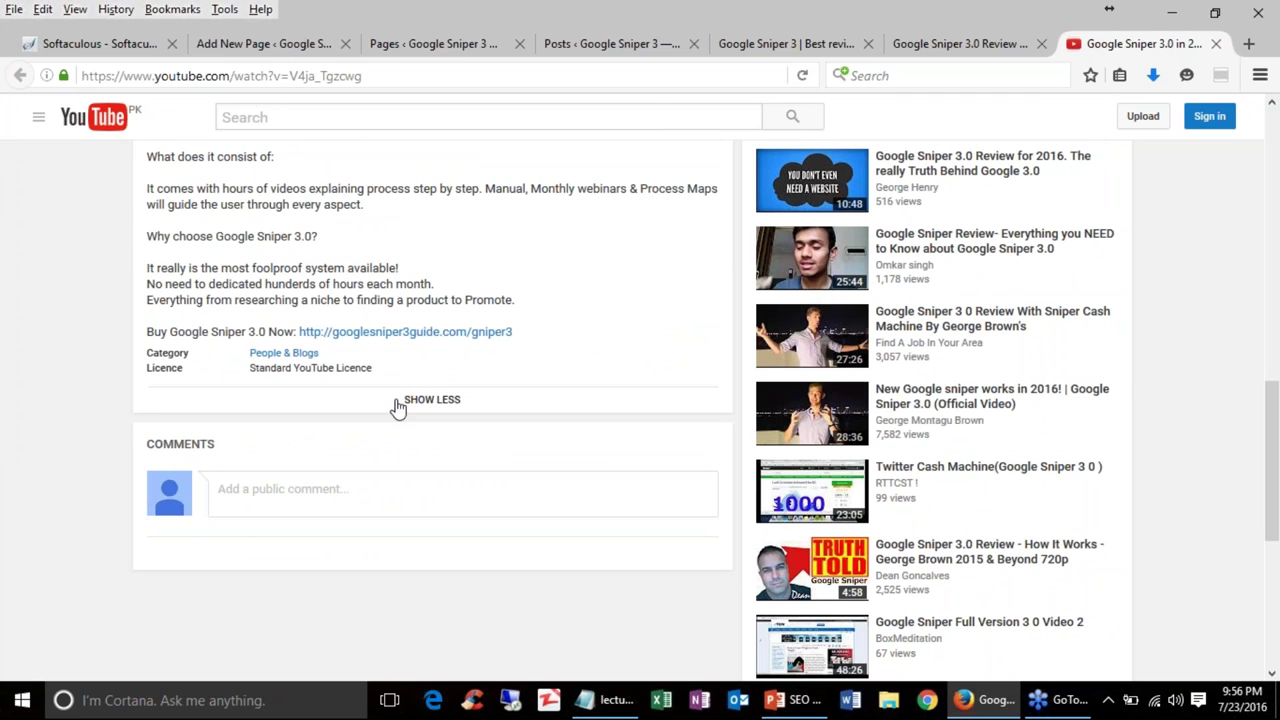
click(400, 402)
scroll(512, 400, up, 8)
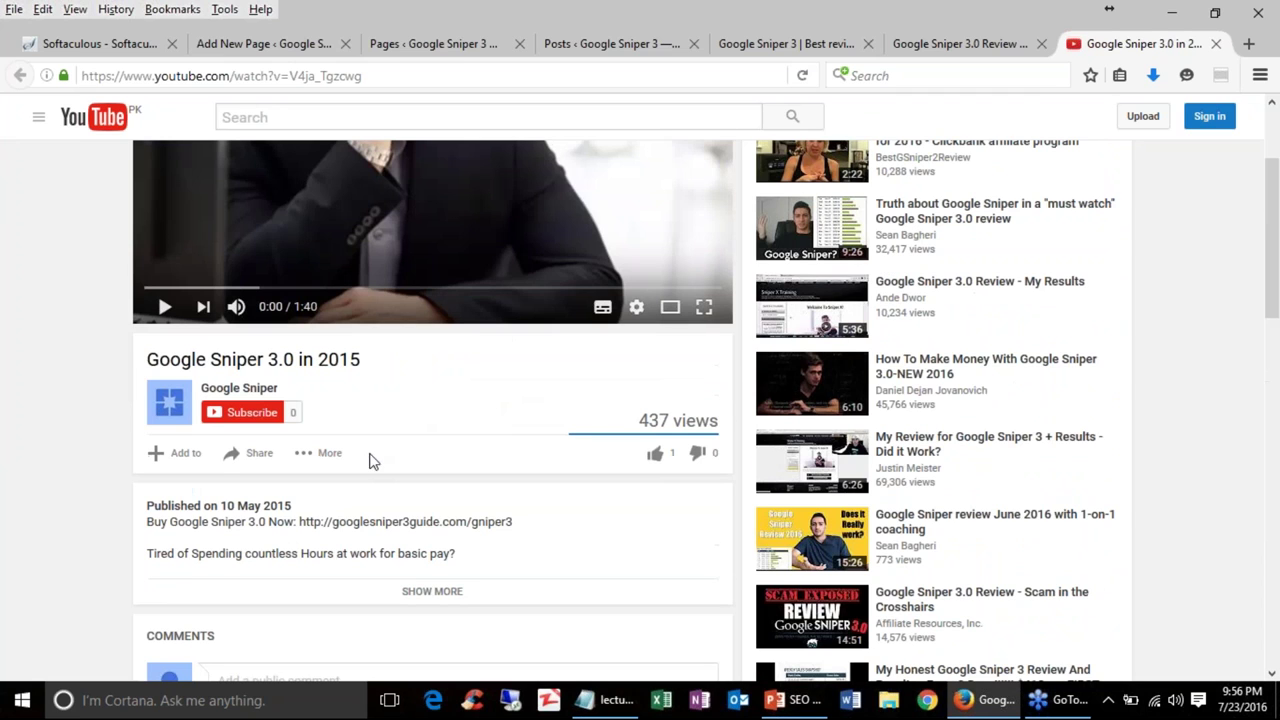
Step: Open the video's embed options and set the embed size to 640 × 360
click(240, 455)
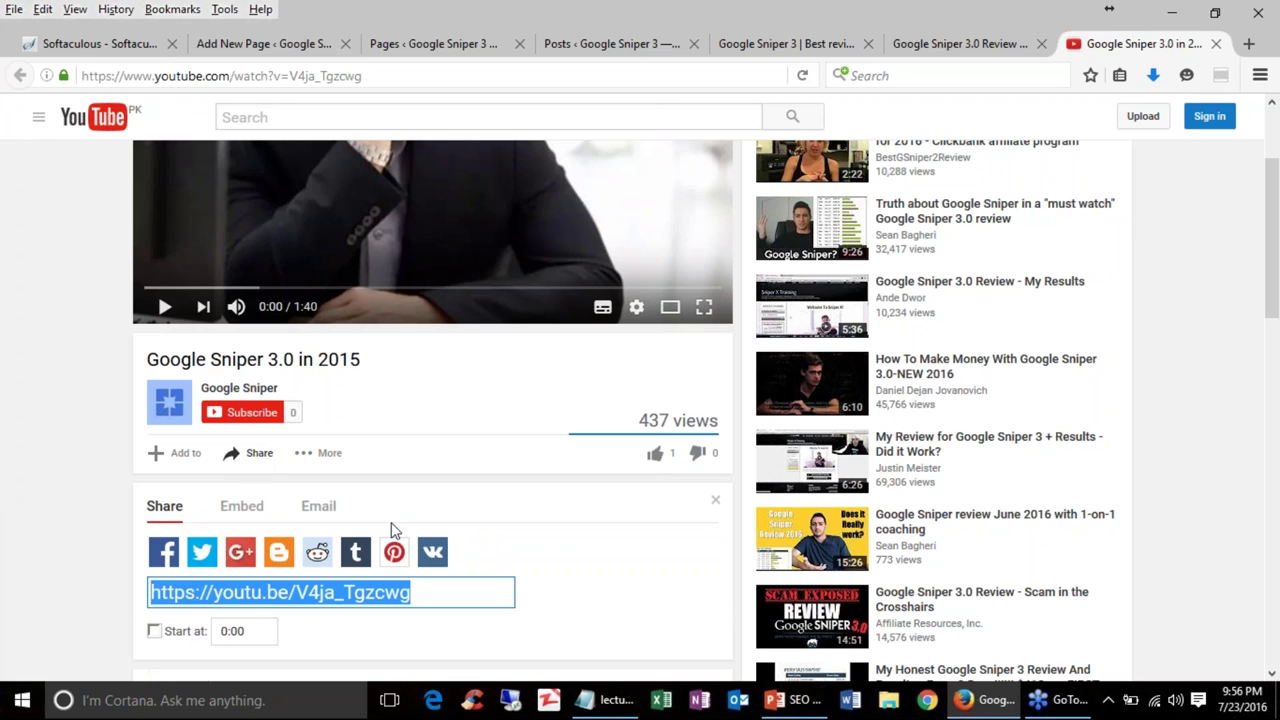
click(248, 514)
scroll(391, 417, down, 2)
scroll(391, 417, up, 5)
scroll(391, 417, down, 8)
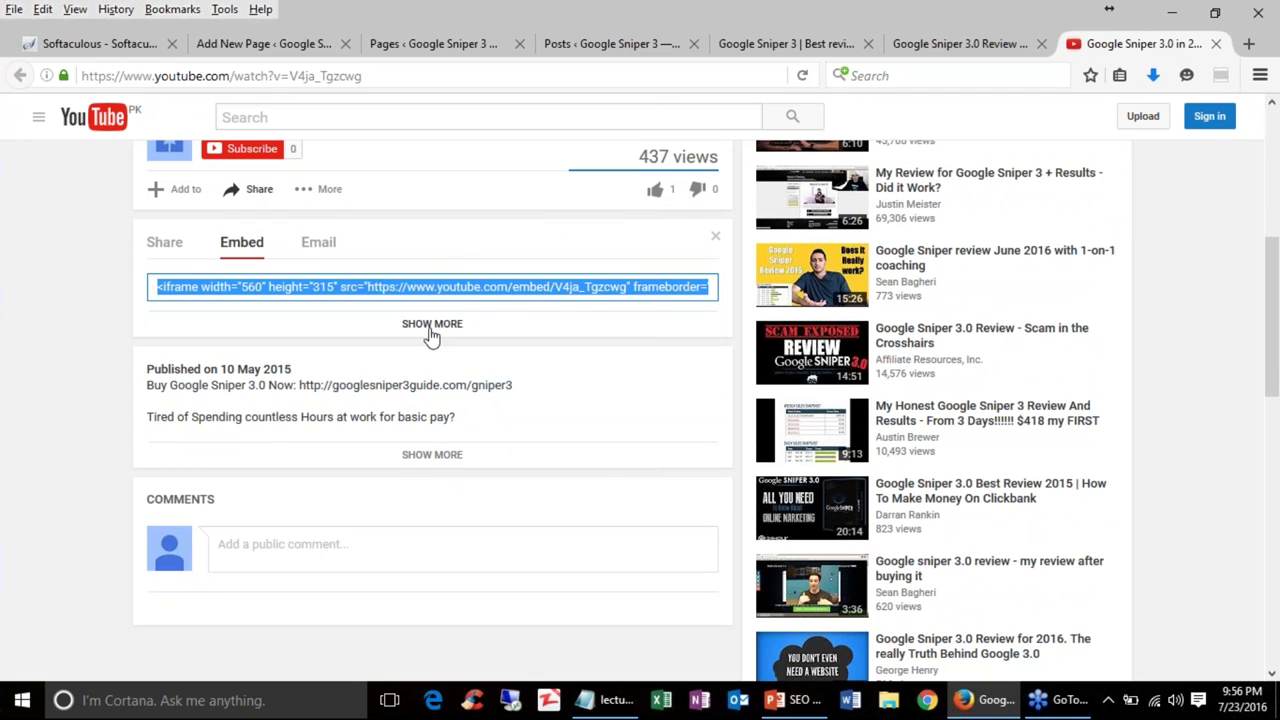
click(430, 325)
scroll(391, 443, down, 5)
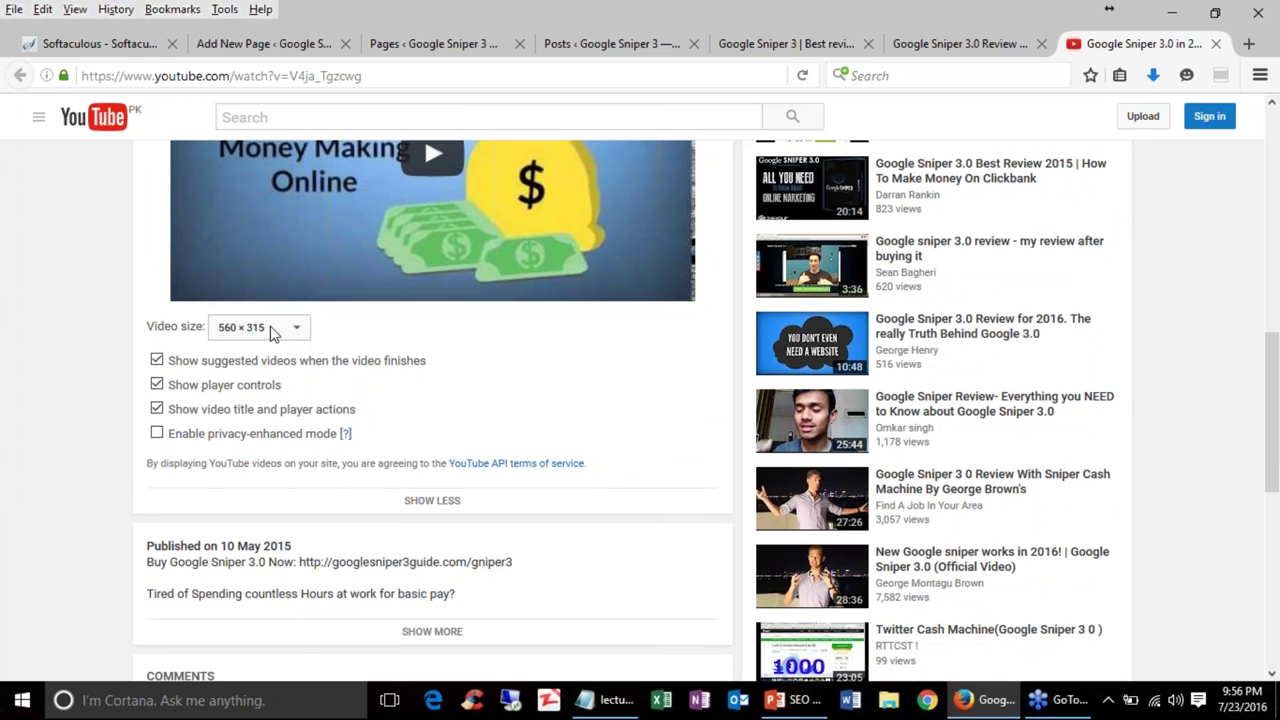
click(272, 333)
click(271, 365)
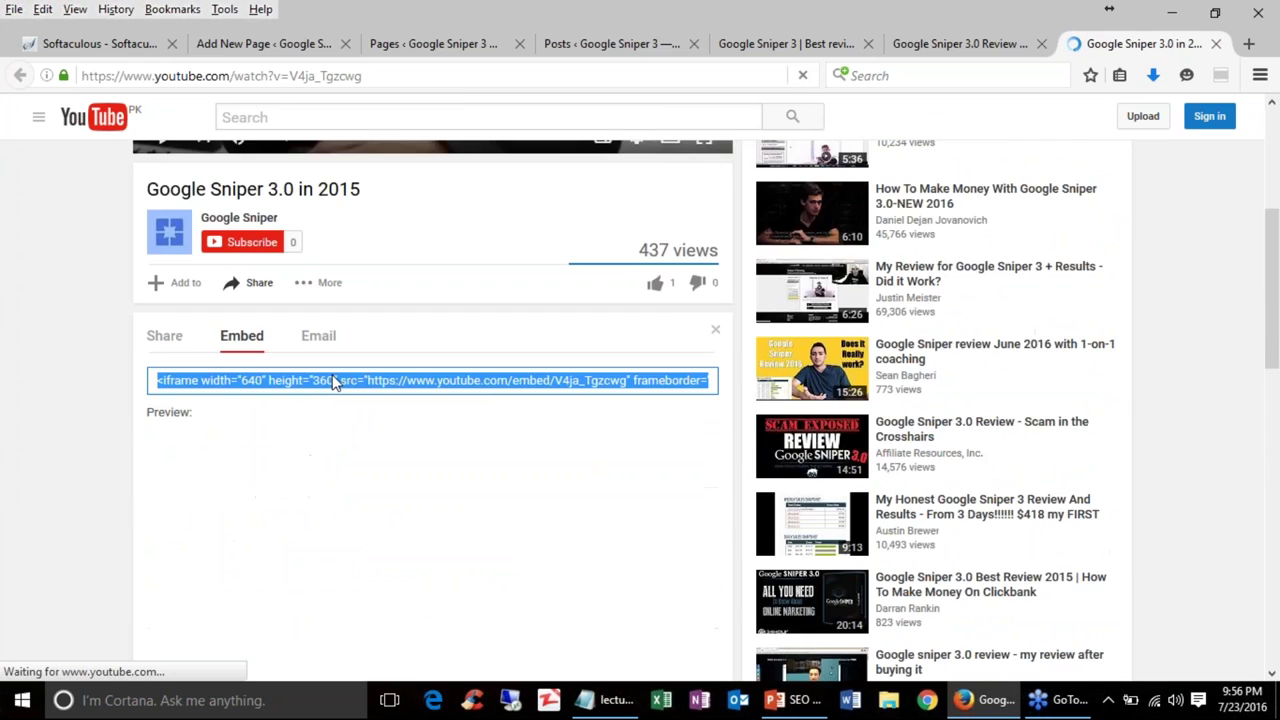
scroll(340, 385, up, 5)
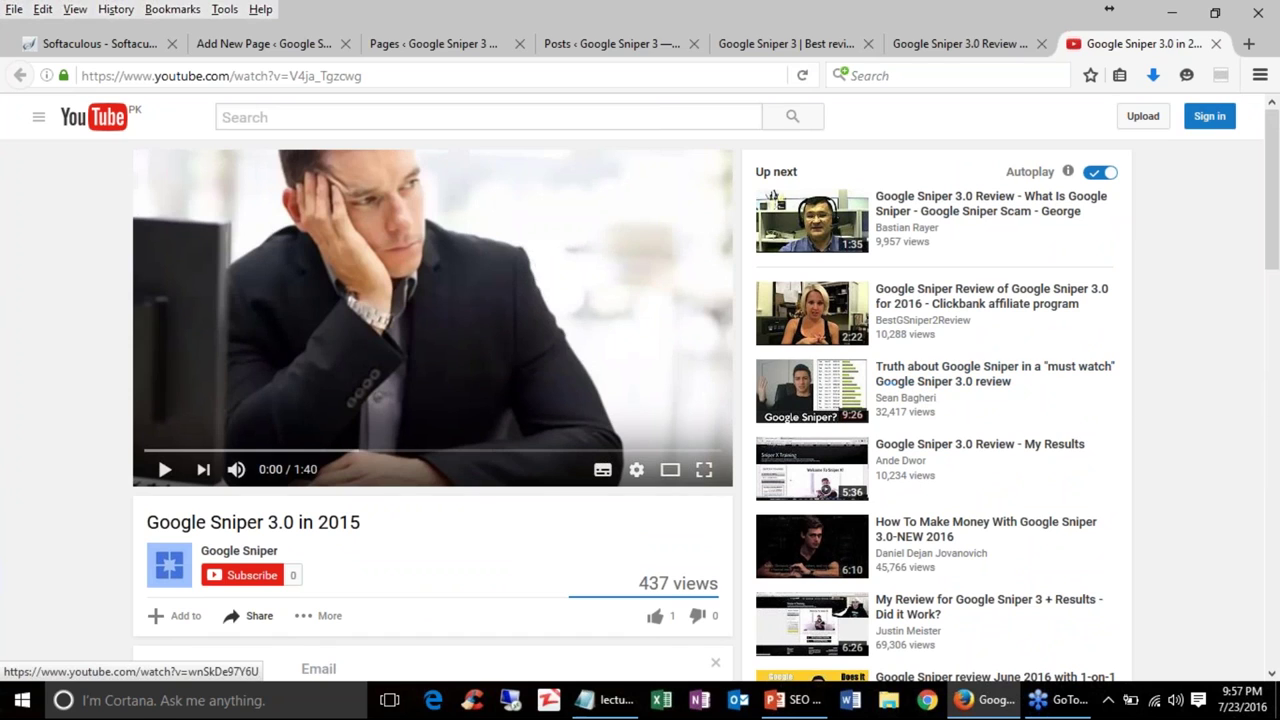
Step: Open the 'Google Sniper 3.0 Review - My Results' video and copy its embed code
click(944, 456)
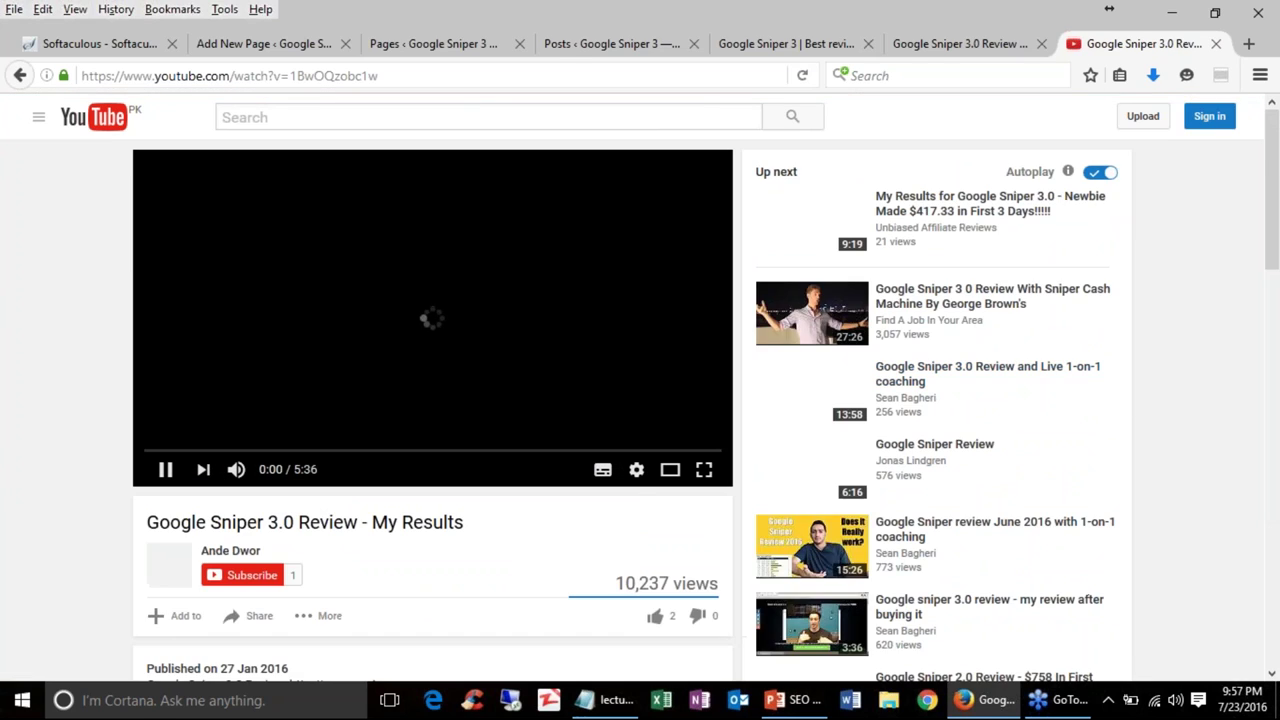
scroll(275, 427, down, 3)
click(255, 297)
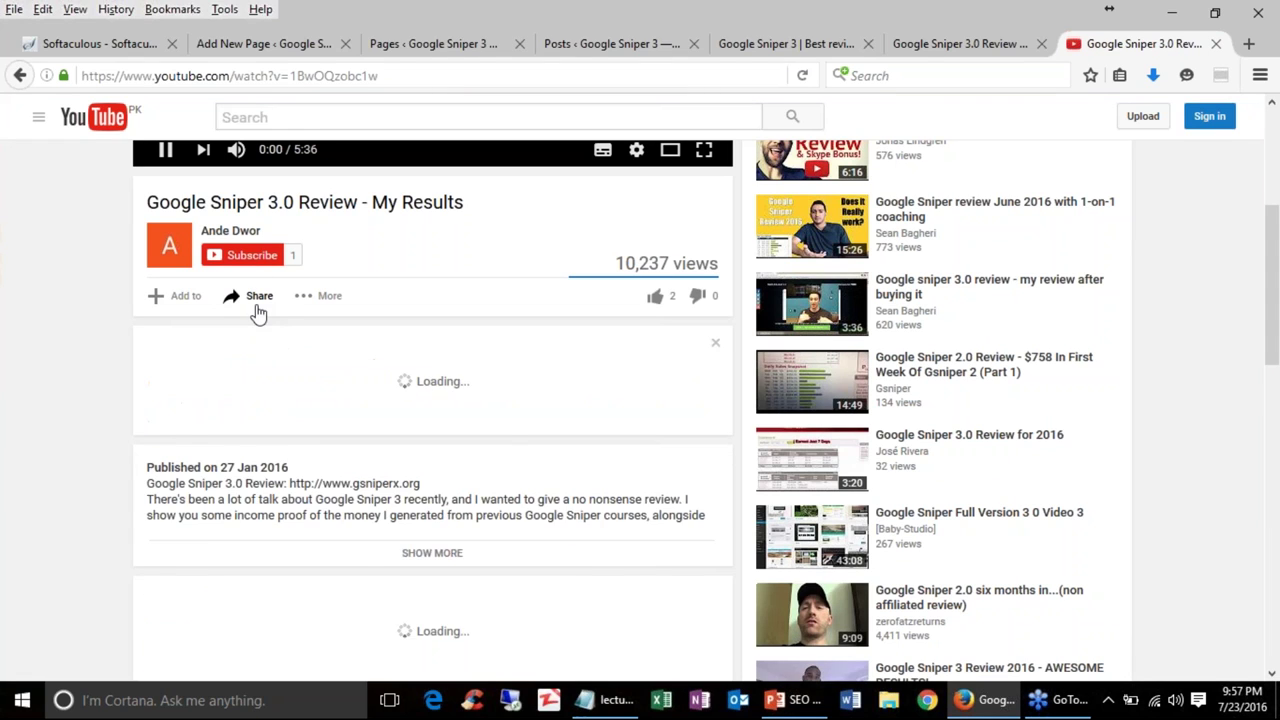
click(240, 348)
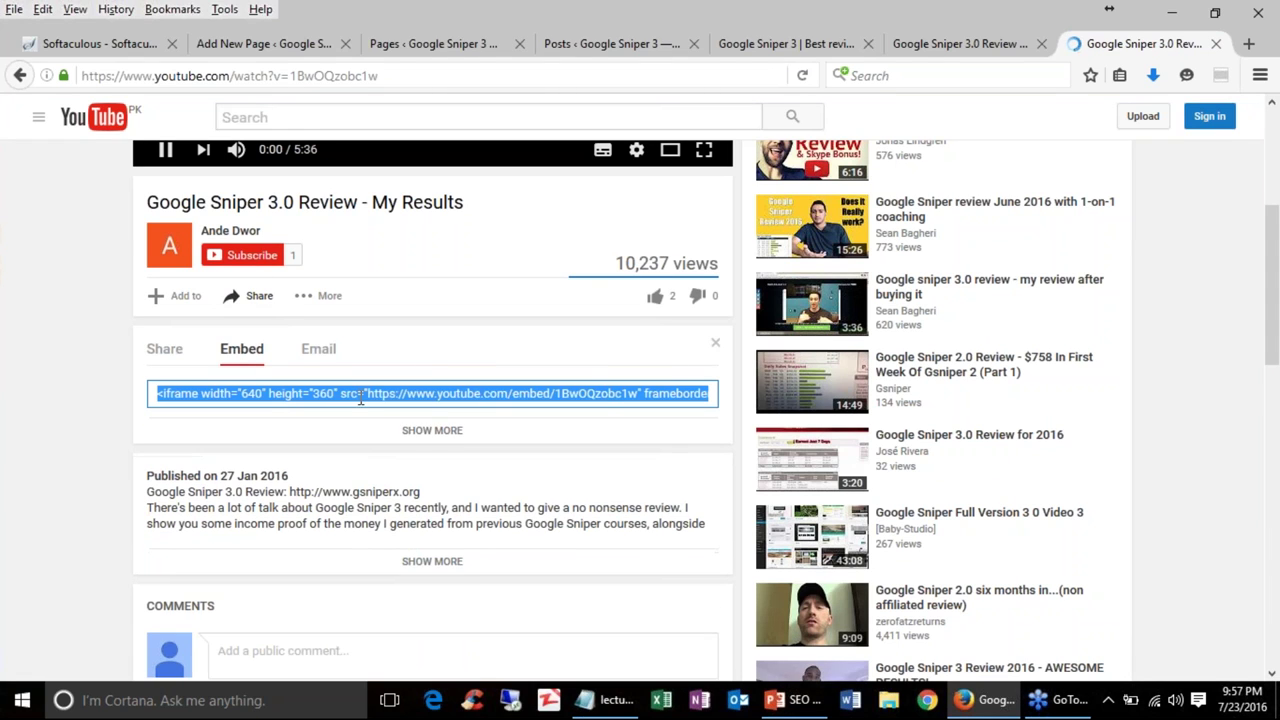
right_click(360, 396)
click(406, 460)
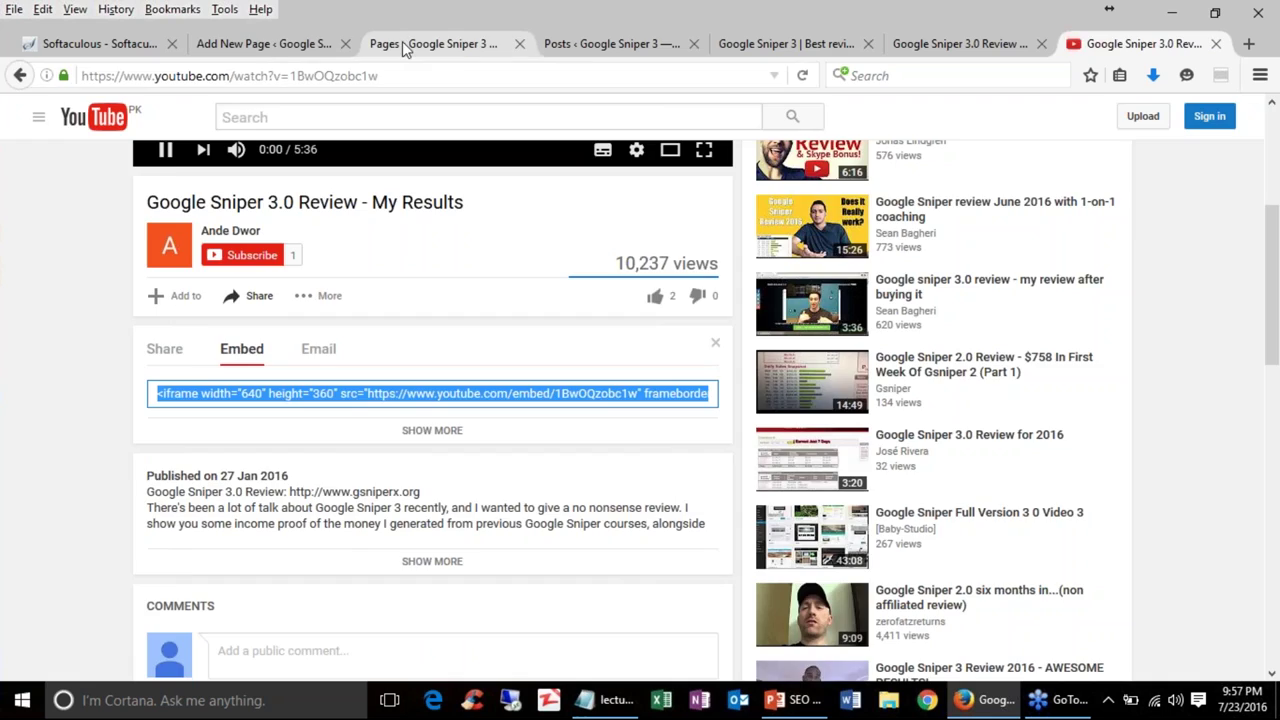
click(406, 45)
Step: Paste the embed code below 'review', fix it in the Text tab, then delete the embed
click(232, 45)
key(ctrl+v)
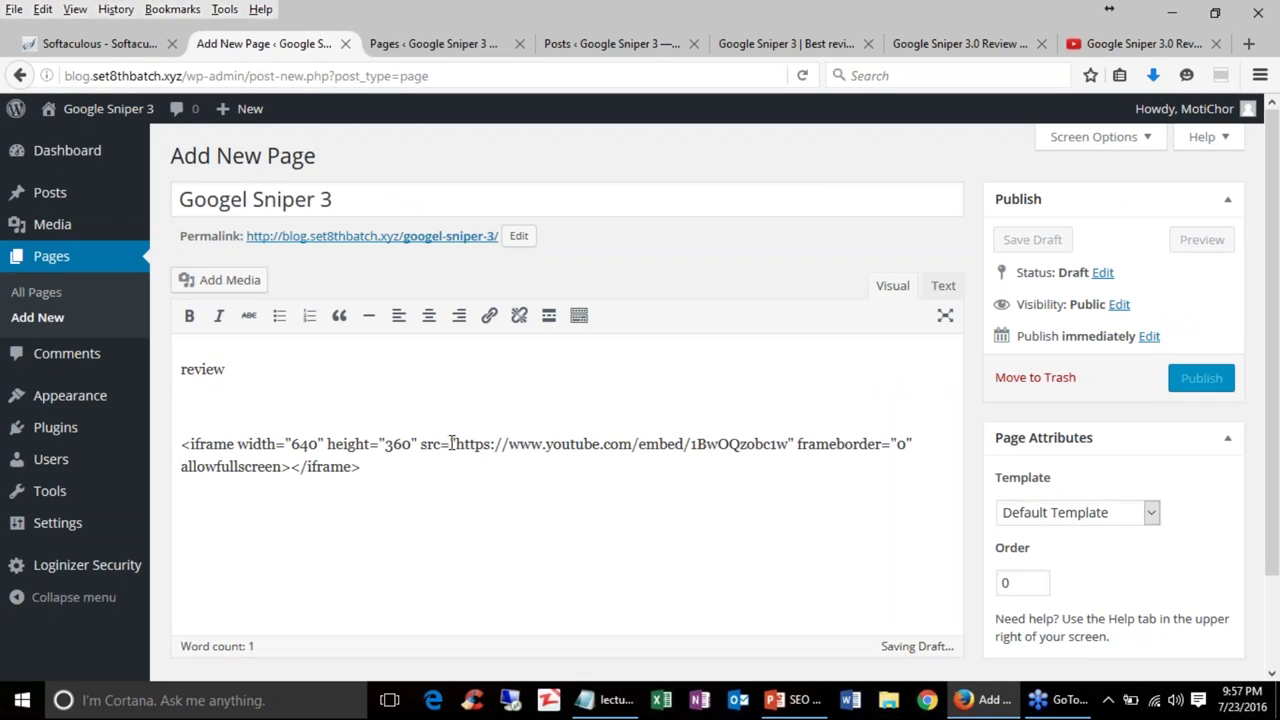
click(943, 285)
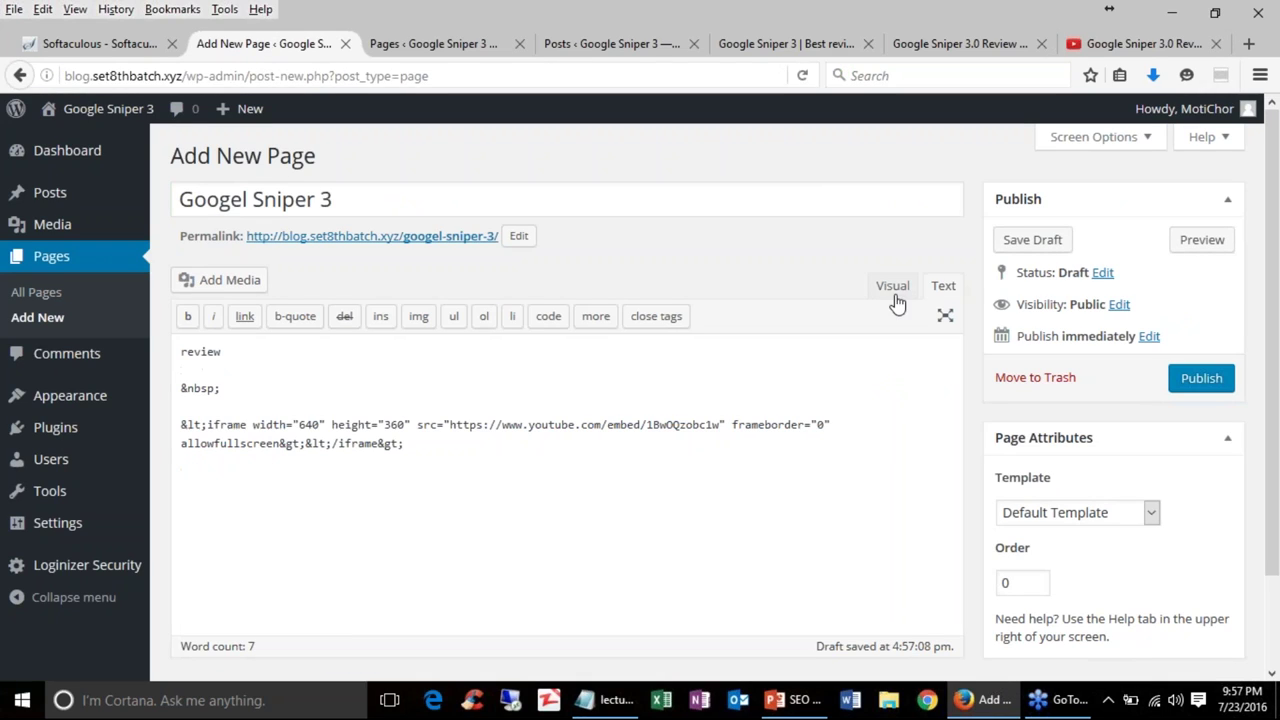
drag(404, 443, 184, 428)
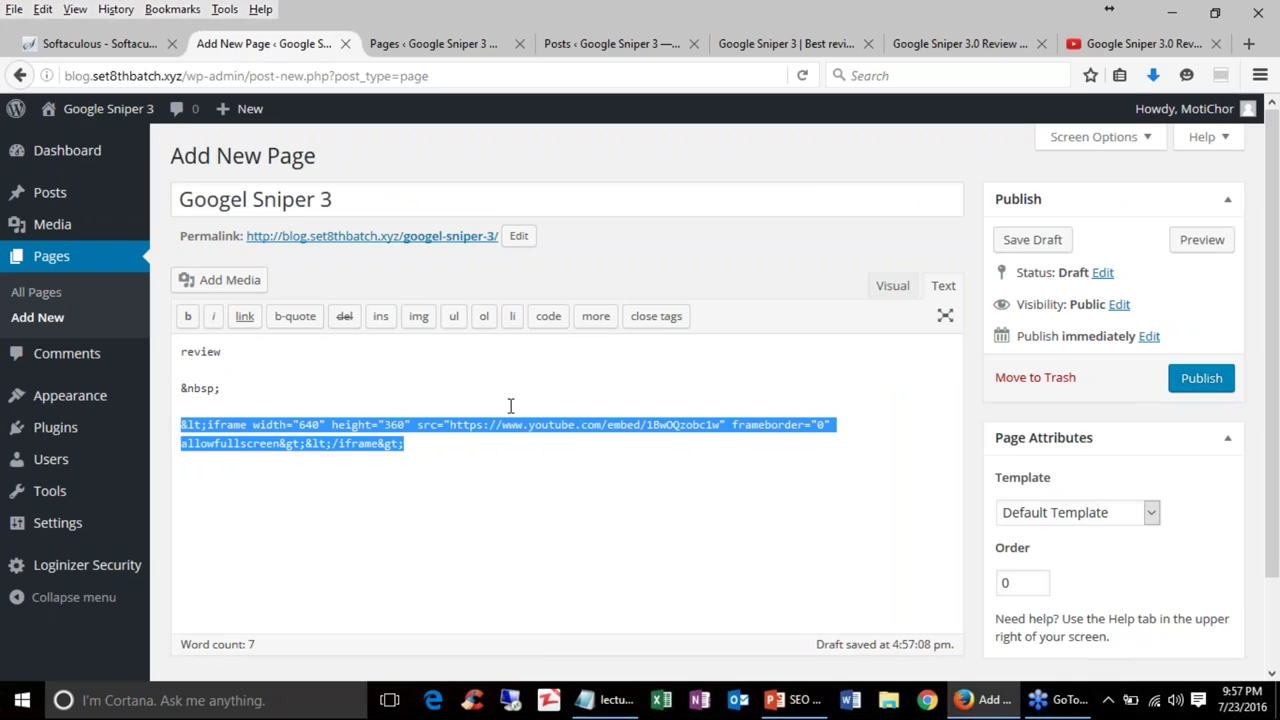
key(ctrl+v)
click(893, 288)
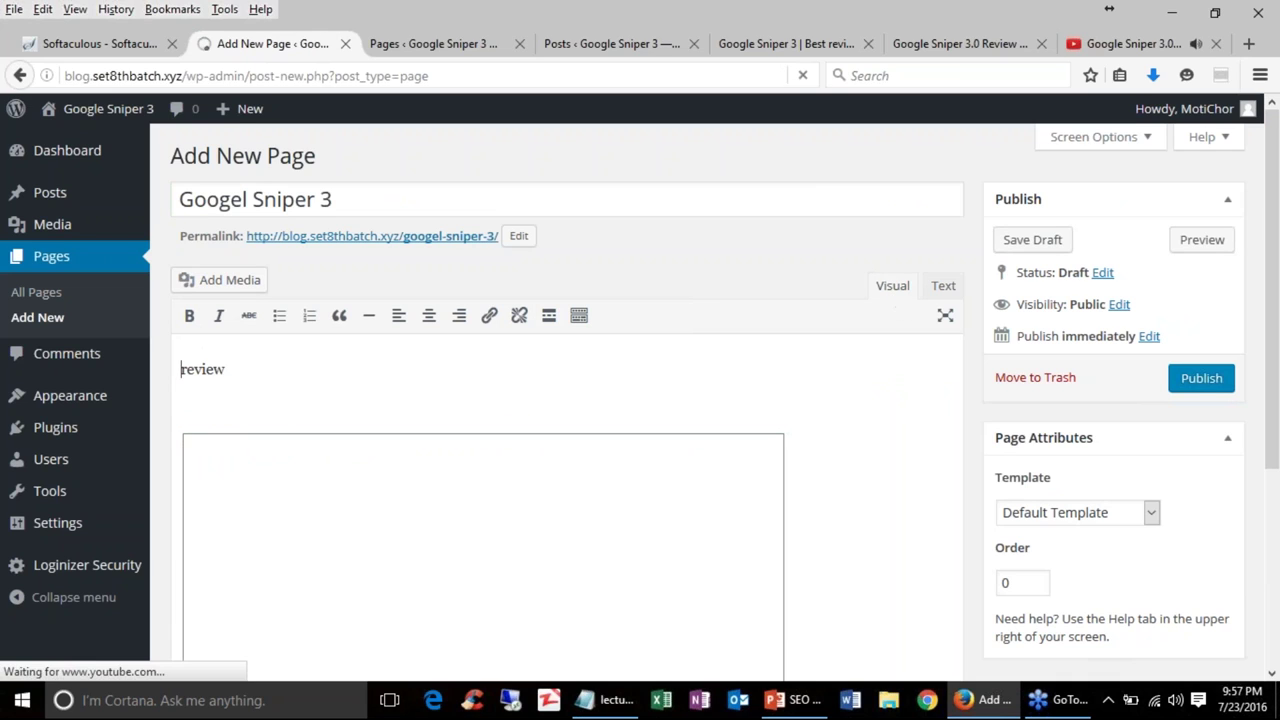
scroll(517, 414, down, 4)
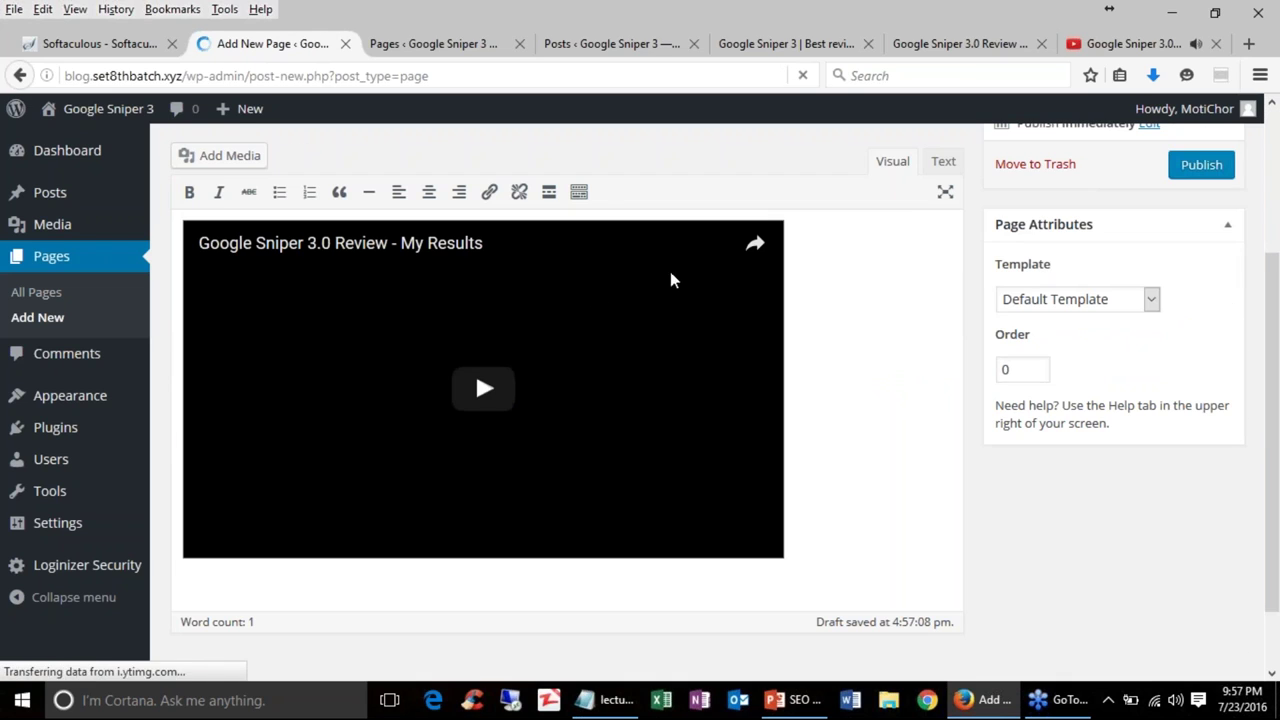
scroll(825, 293, up, 2)
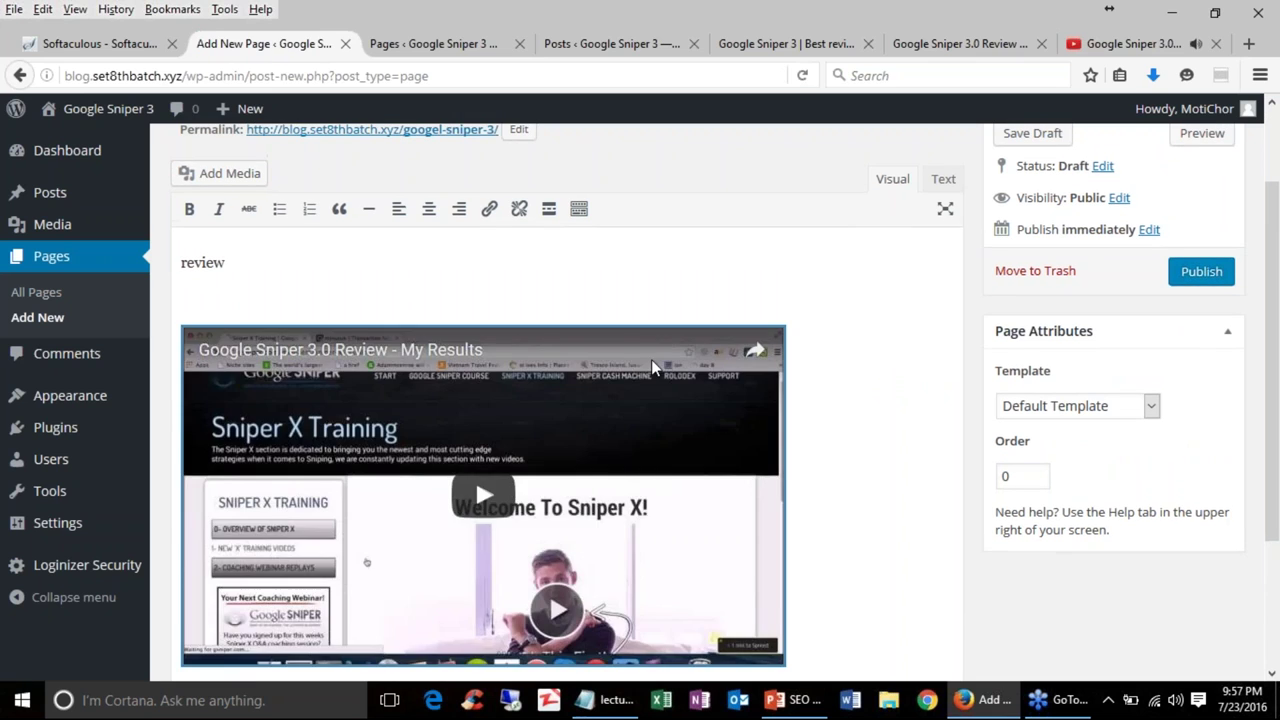
key(Delete)
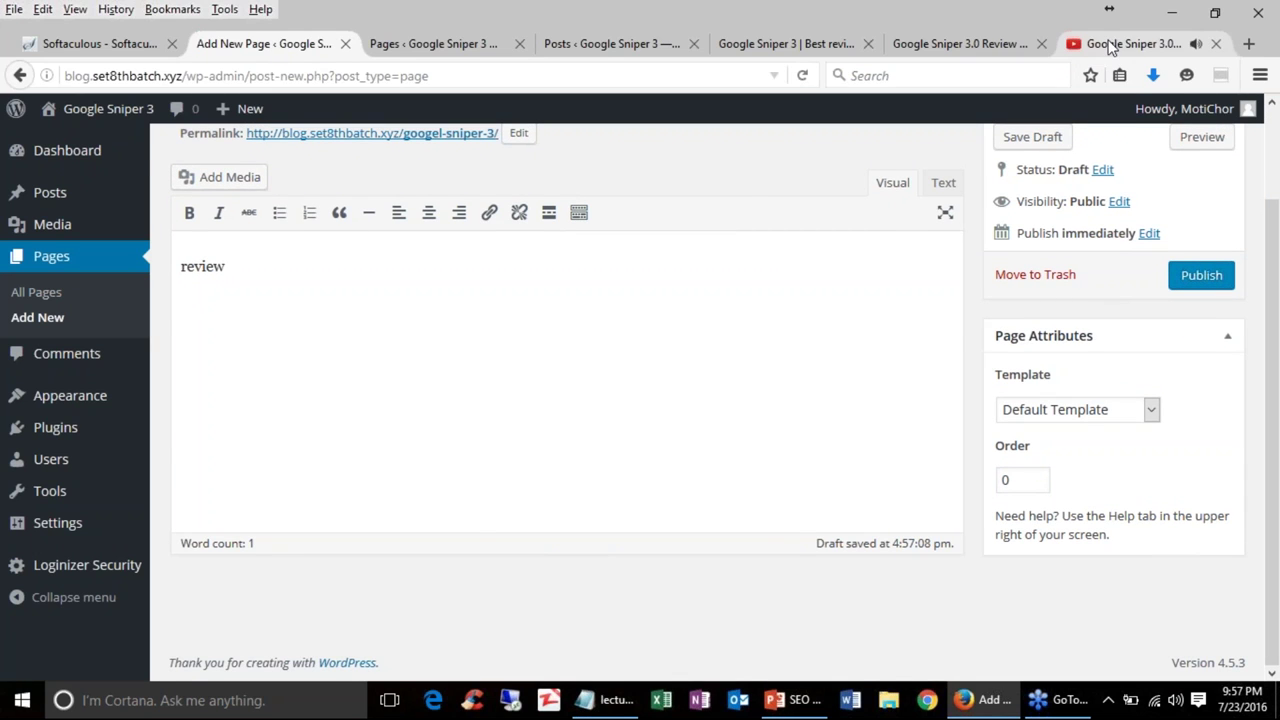
Step: Copy the video ID from the YouTube address bar and paste it into the page
click(1120, 43)
scroll(541, 263, up, 1)
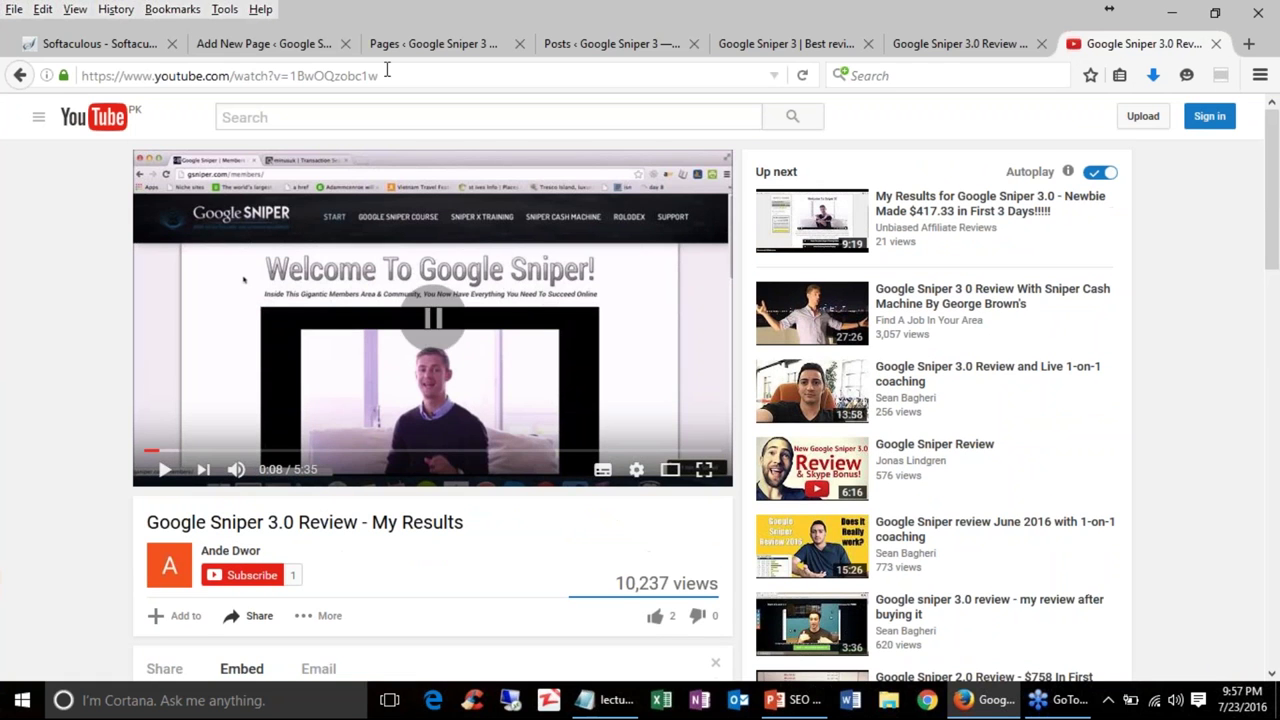
double_click(333, 75)
key(ctrl+c)
click(280, 45)
key(ctrl+v)
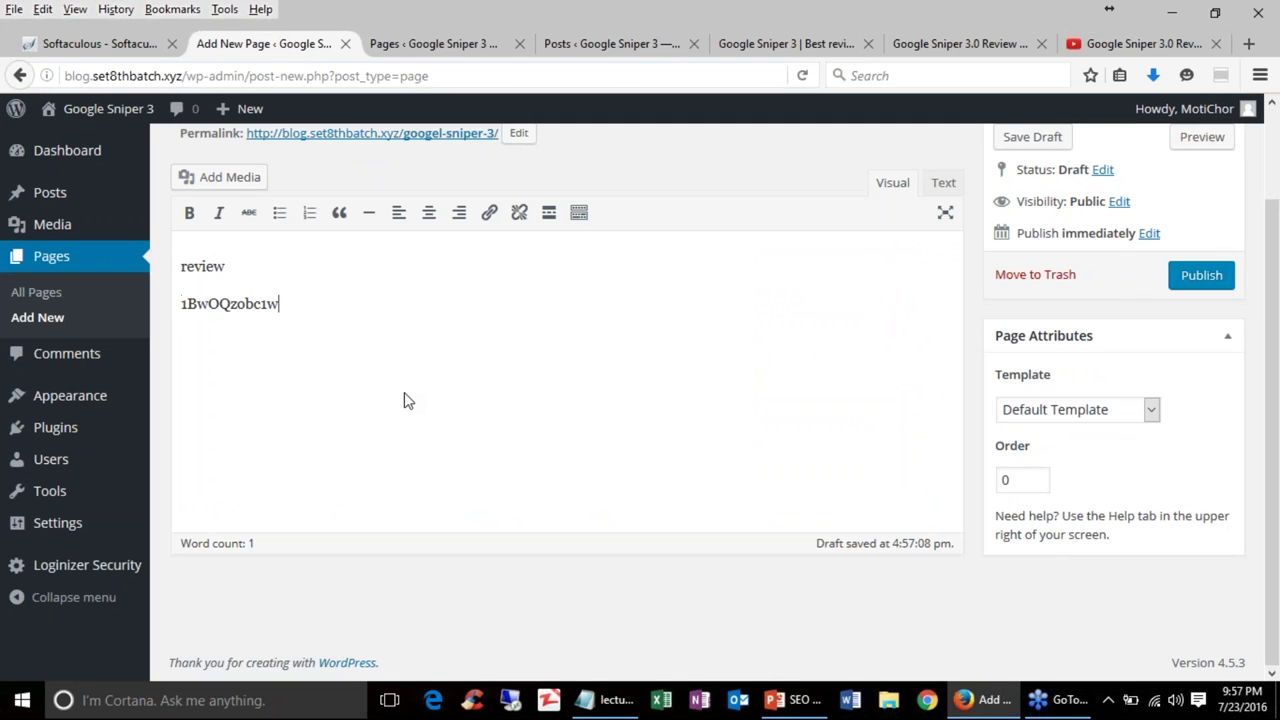
Step: Replace the pasted video ID with the video's full YouTube URL
click(1118, 44)
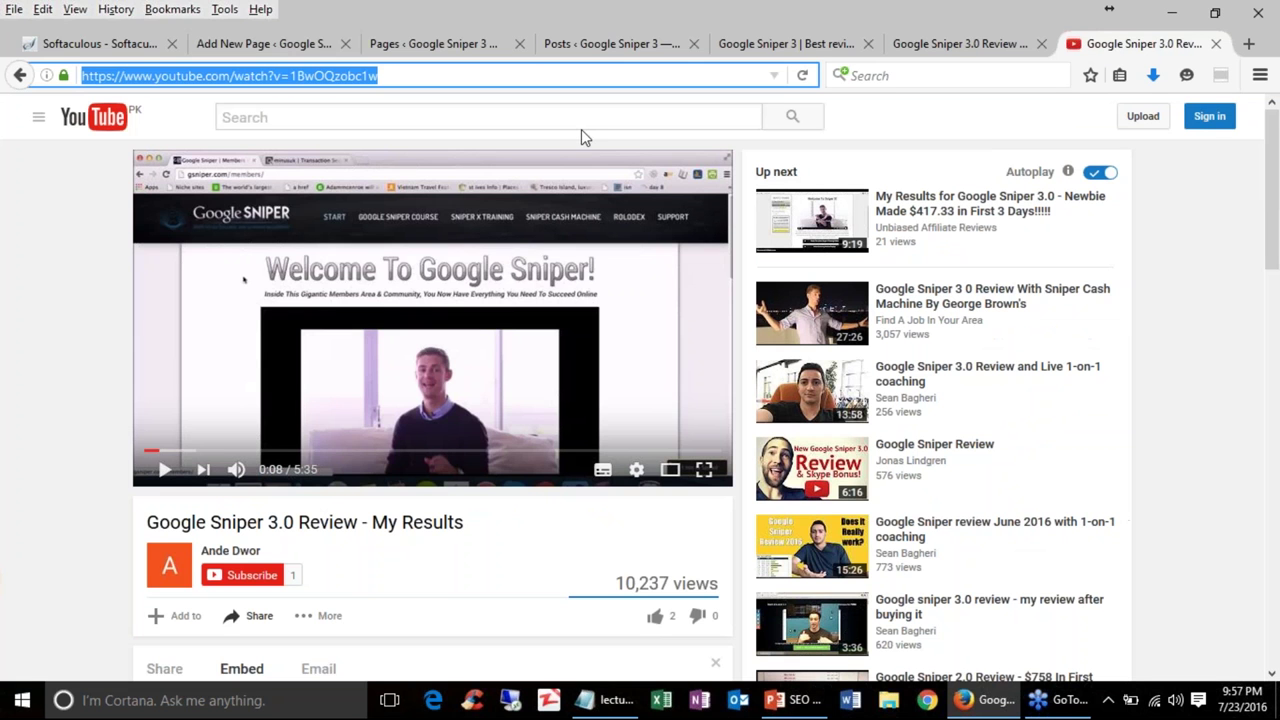
right_click(342, 76)
click(380, 140)
click(280, 45)
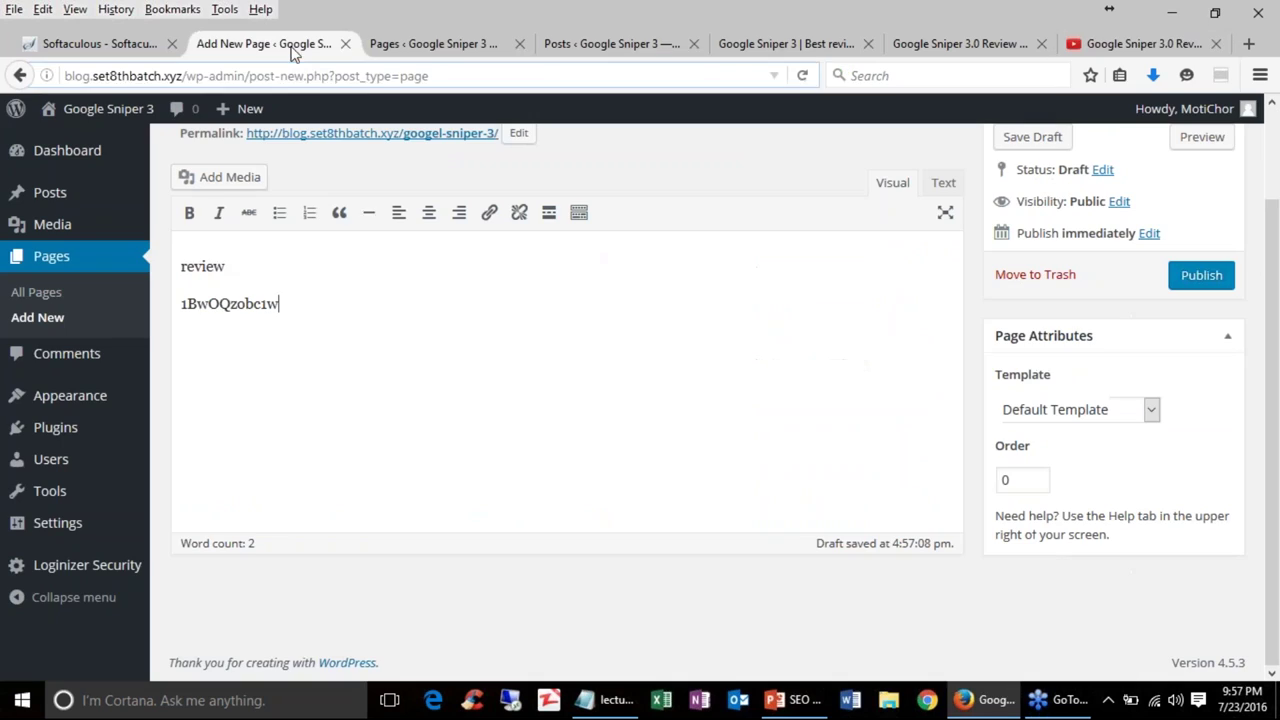
drag(181, 302, 334, 309)
key(ctrl+v)
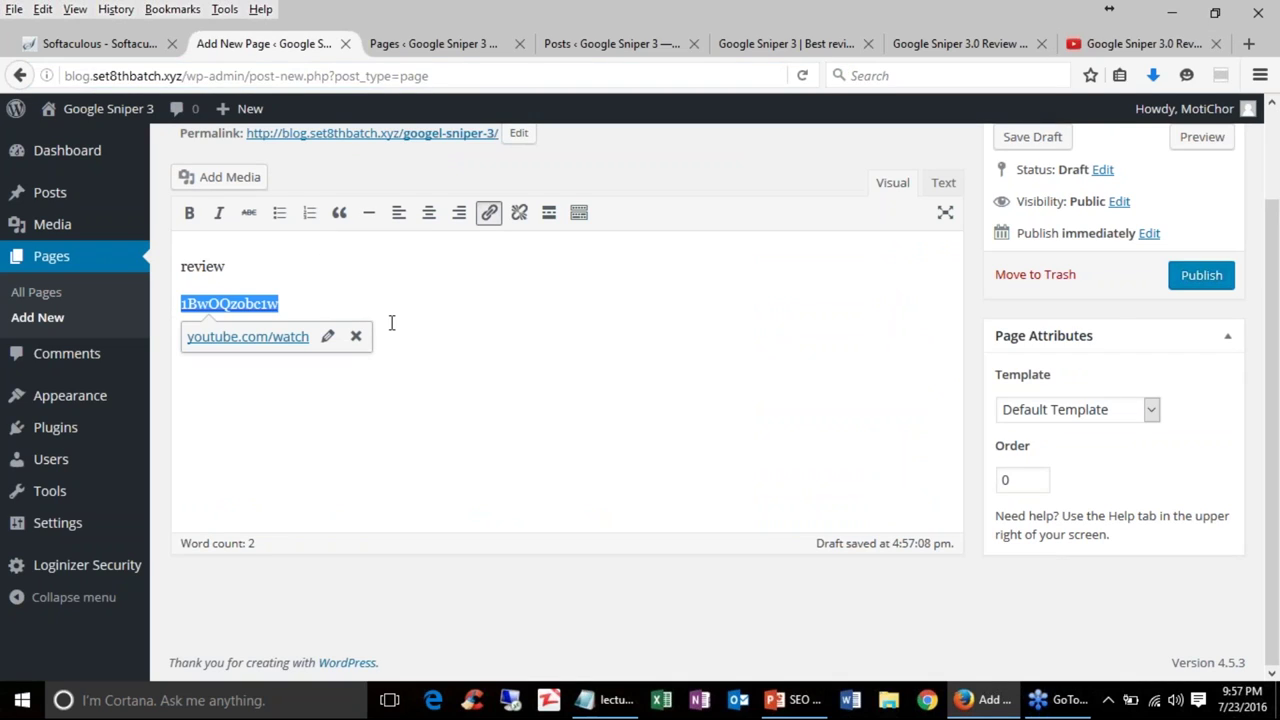
key(BackSpace)
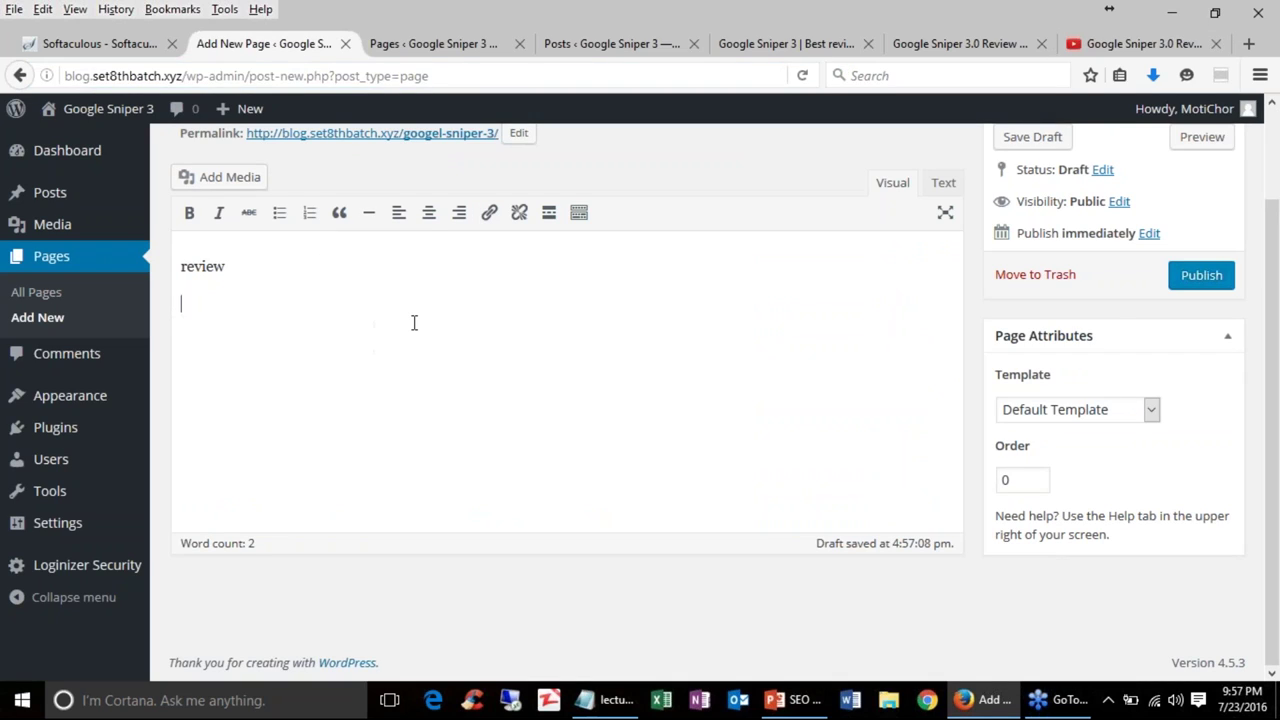
key(ctrl+v)
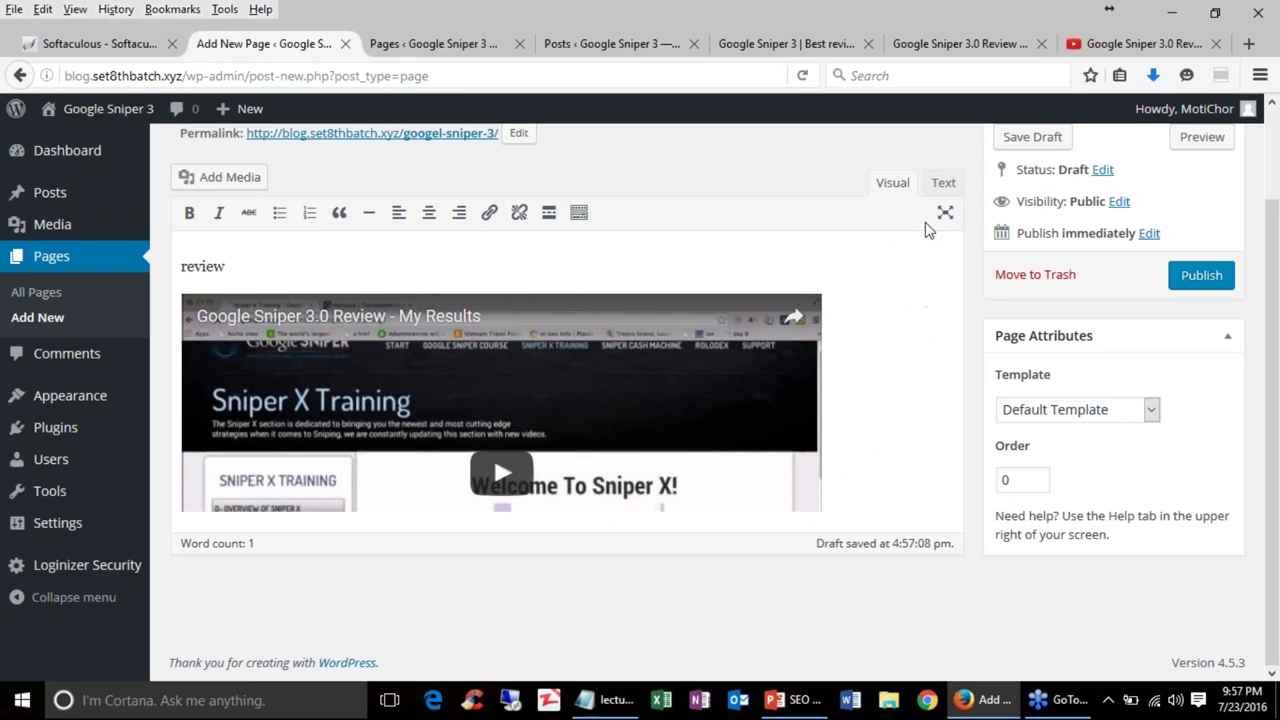
click(940, 183)
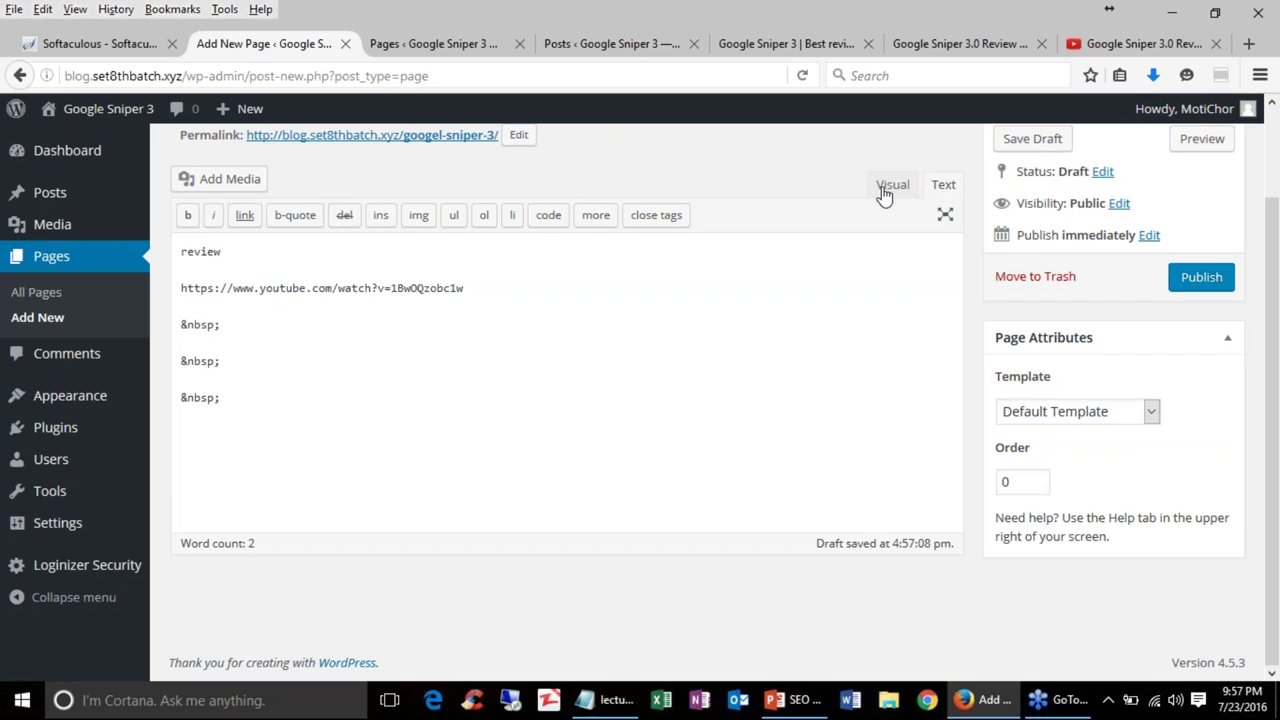
Step: Select the 'GSniper Video Review' heading in the review article
click(888, 186)
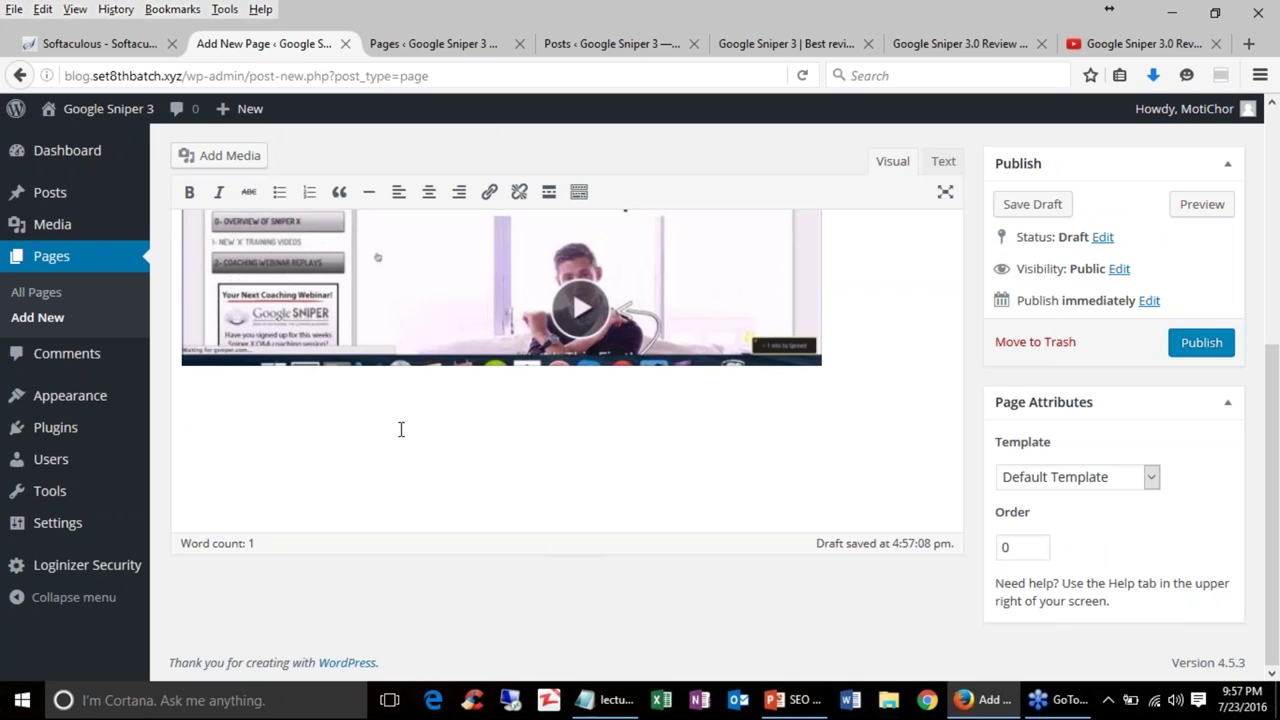
click(955, 46)
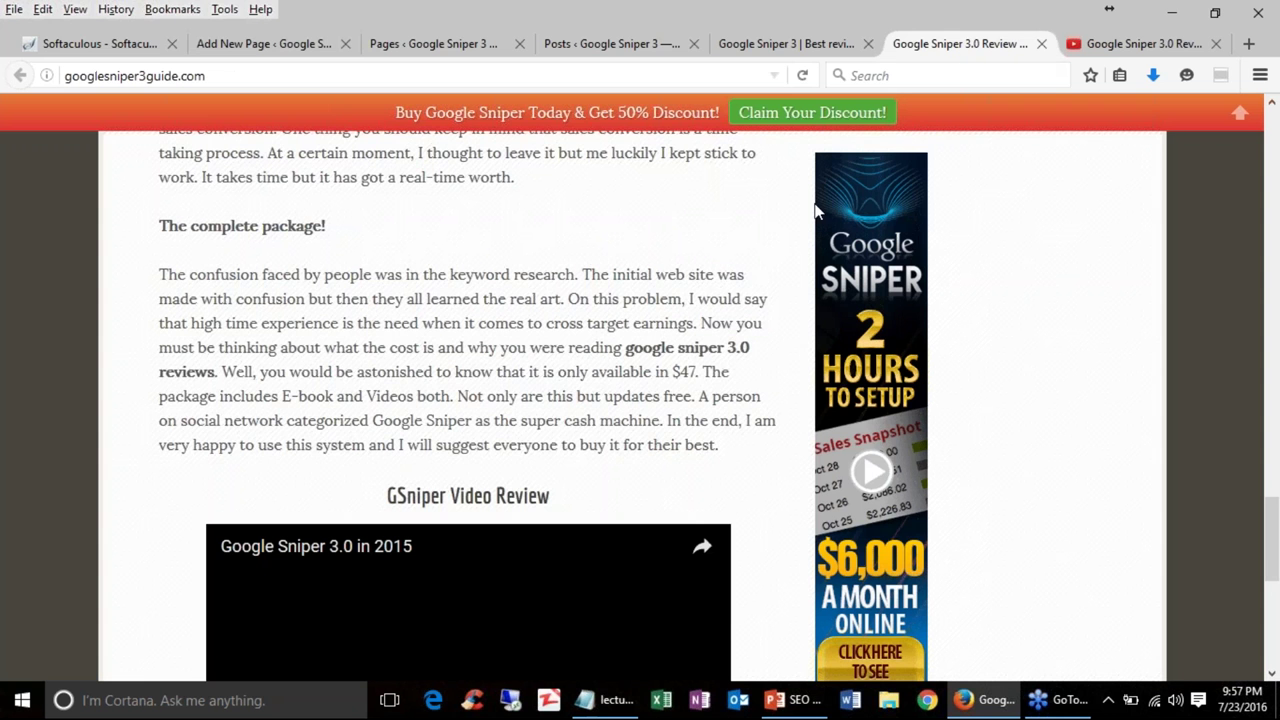
scroll(670, 310, down, 5)
scroll(517, 277, up, 2)
double_click(472, 176)
click(476, 176)
Step: Paste the 'GSniper Video Review' heading below the video in the Googel Sniper 3 editor
click(787, 44)
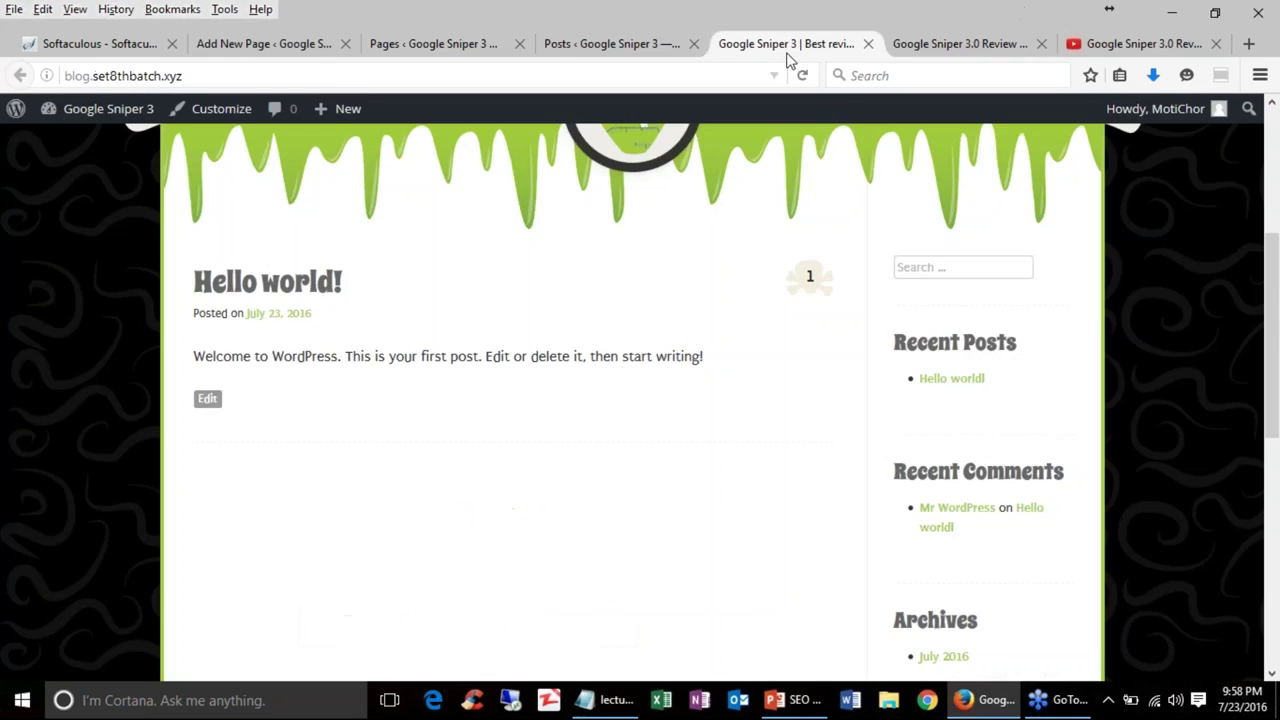
click(556, 44)
click(443, 44)
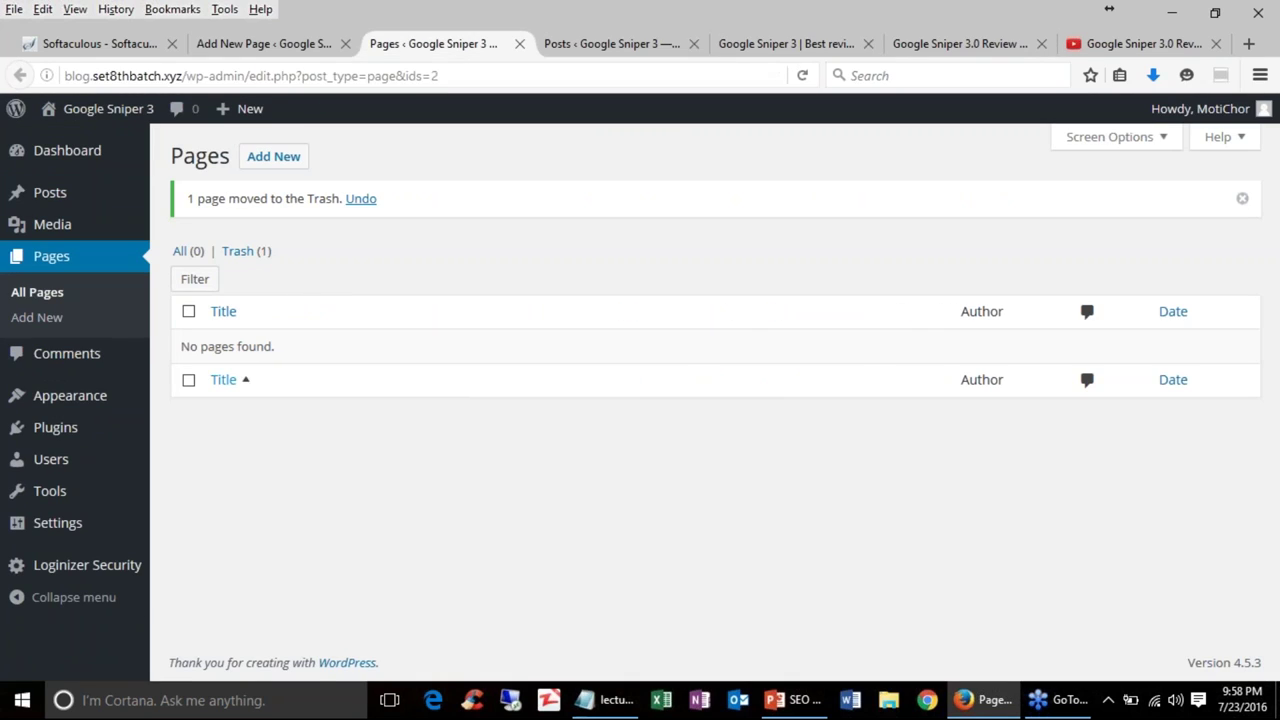
click(263, 44)
key(ctrl+v)
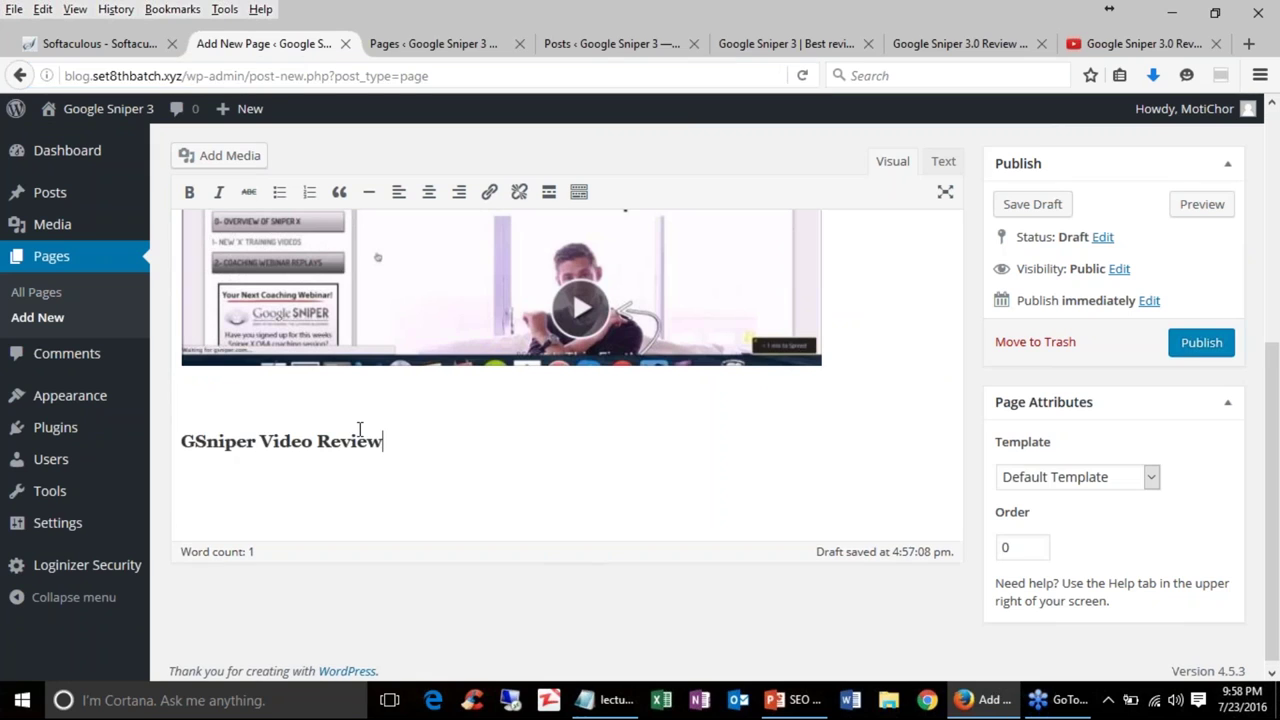
Step: Move the 'GSniper Video Review' heading onto a new line directly under 'review'
mouse_move(56, 427)
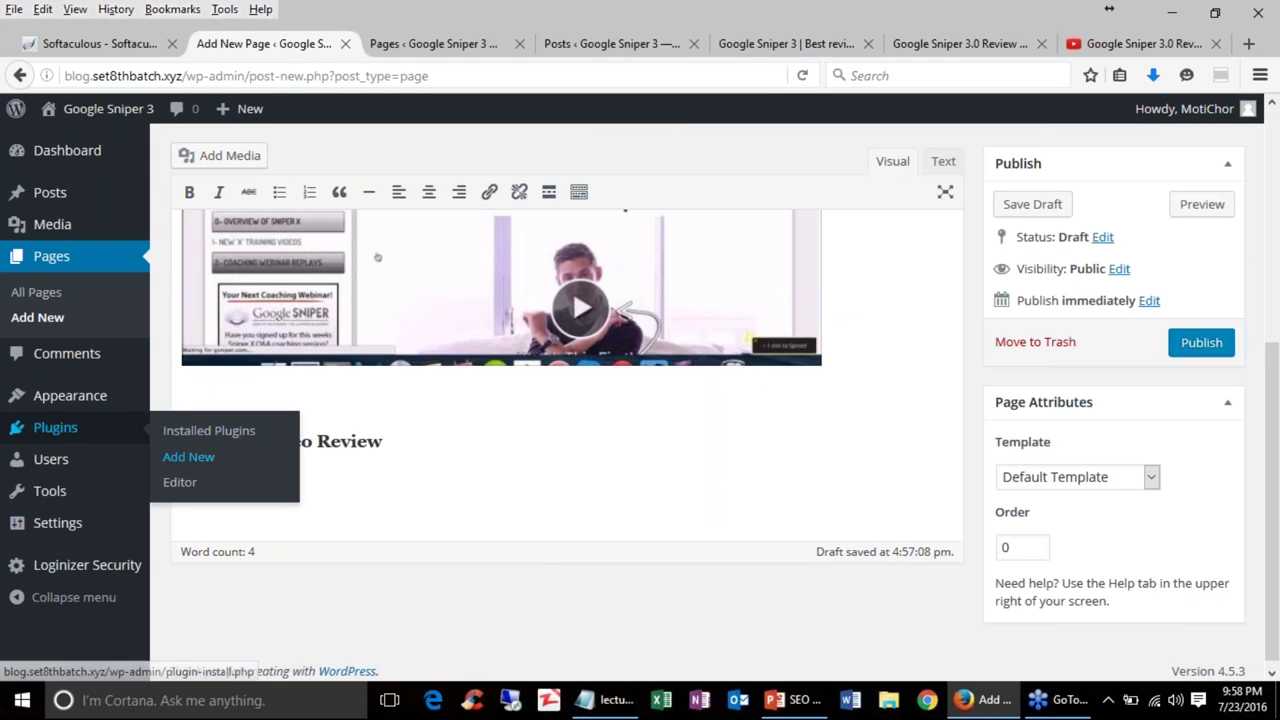
triple_click(184, 441)
scroll(522, 421, up, 5)
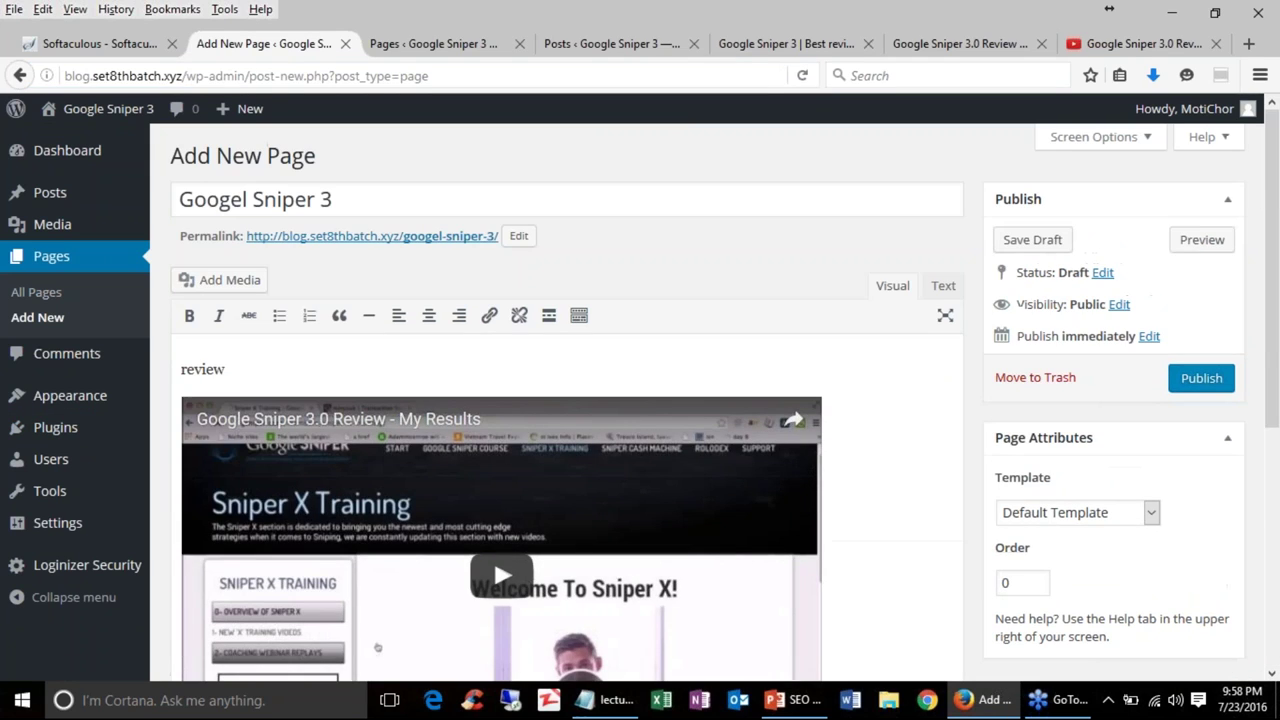
click(338, 362)
key(Return)
key(ctrl+v)
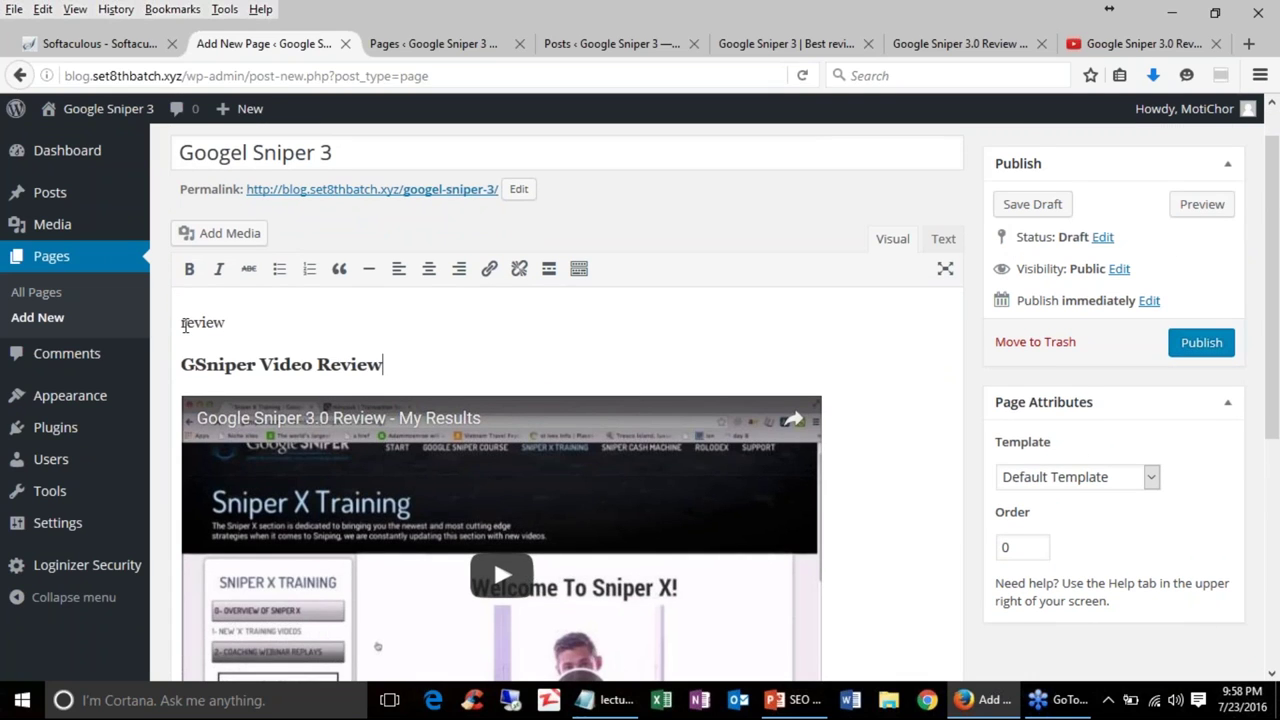
Step: Type '1000+ words' and bring up the SEO Experts Training slides in PowerPoint
text(100)
text(0+ words)
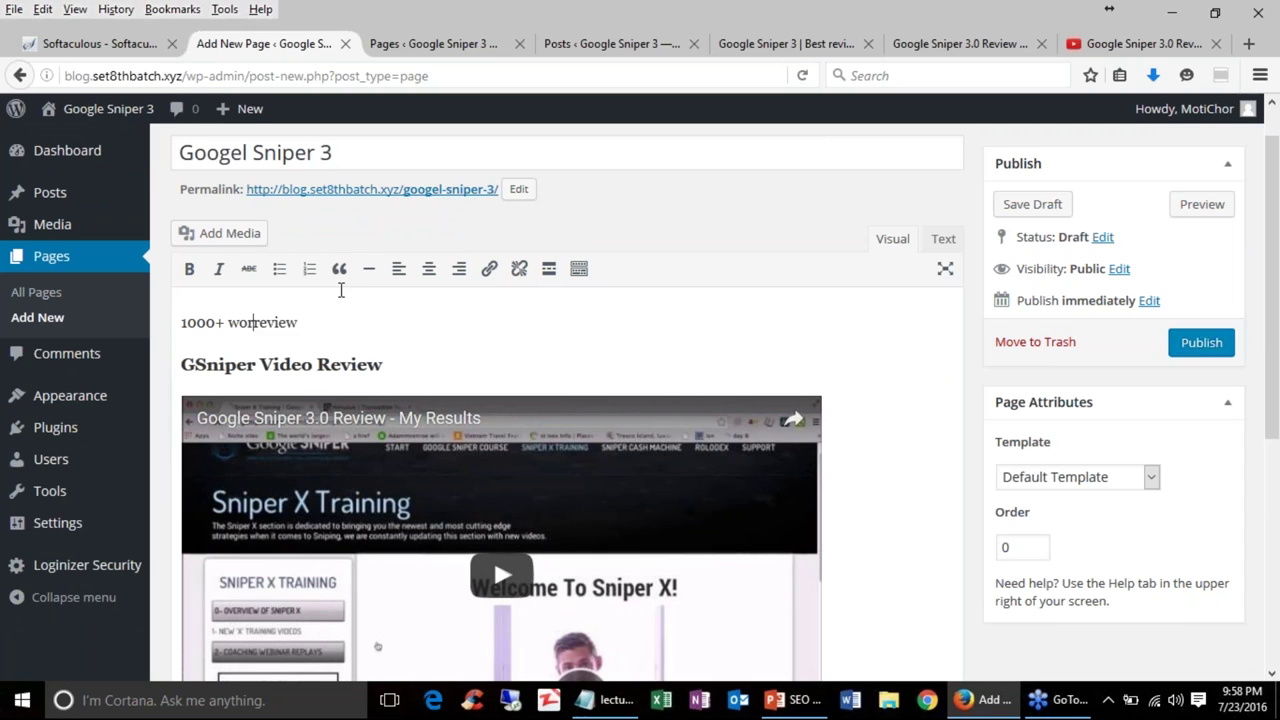
scroll(440, 322, down, 3)
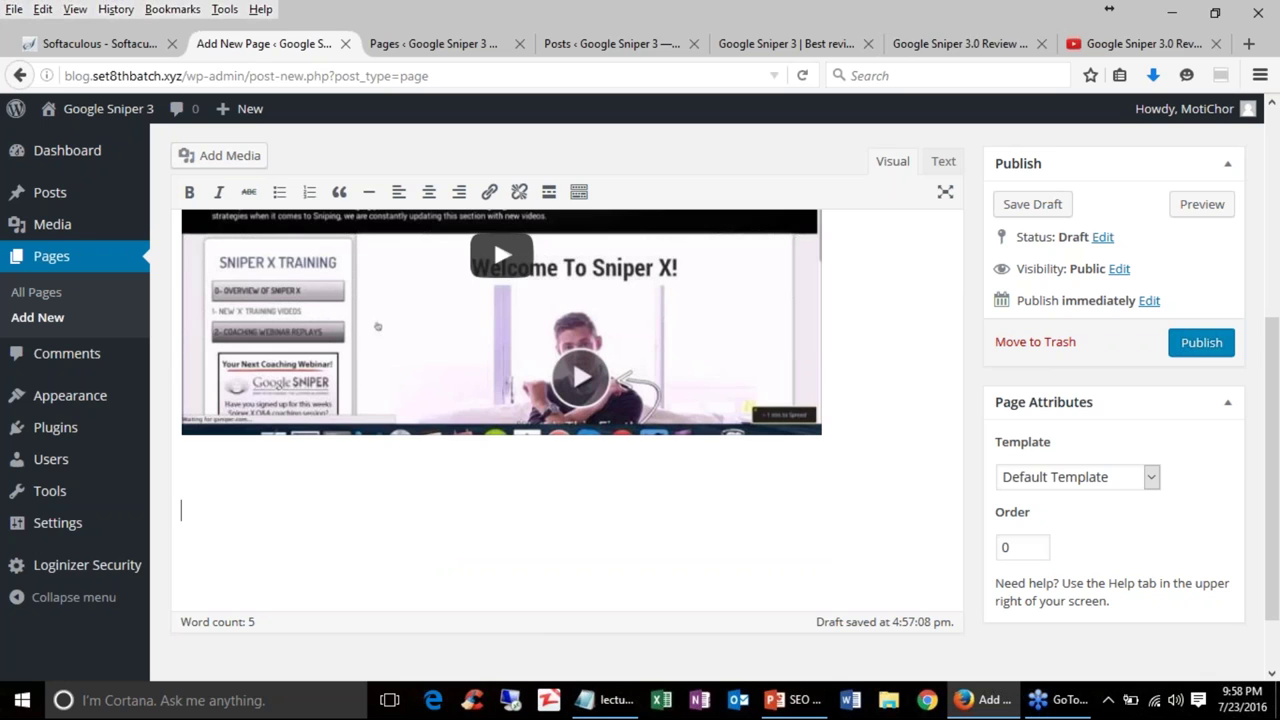
click(790, 700)
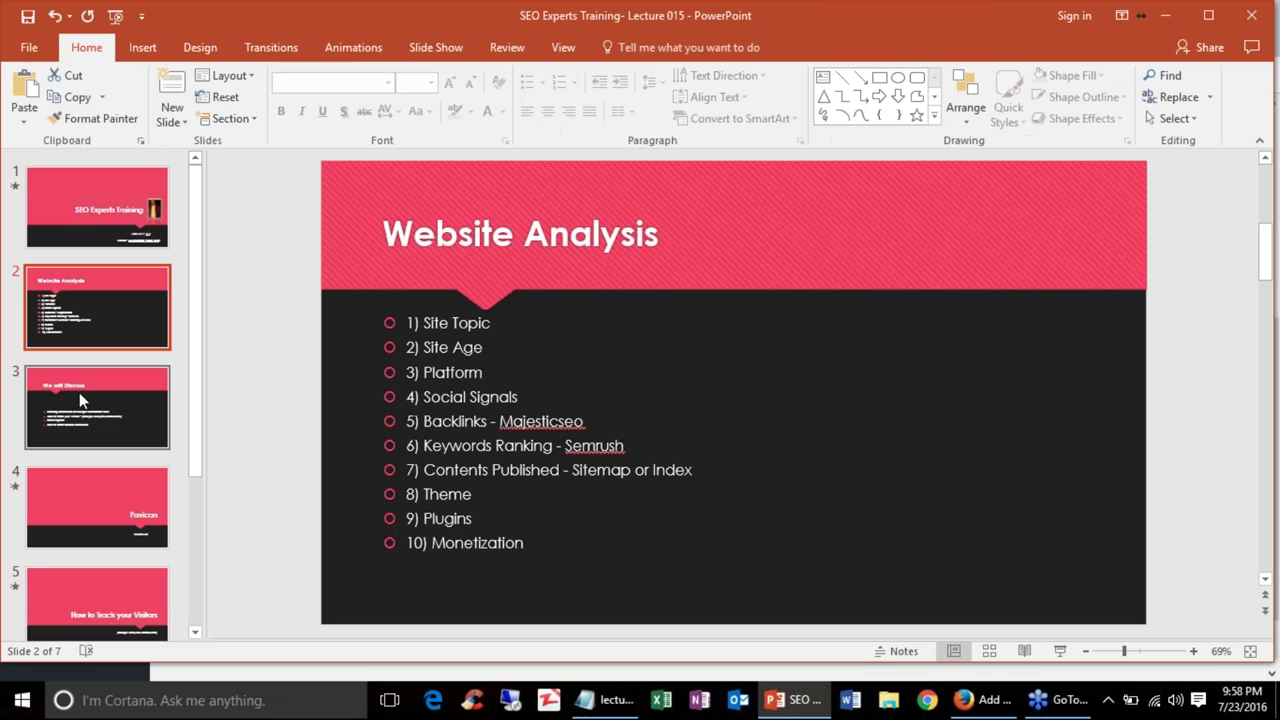
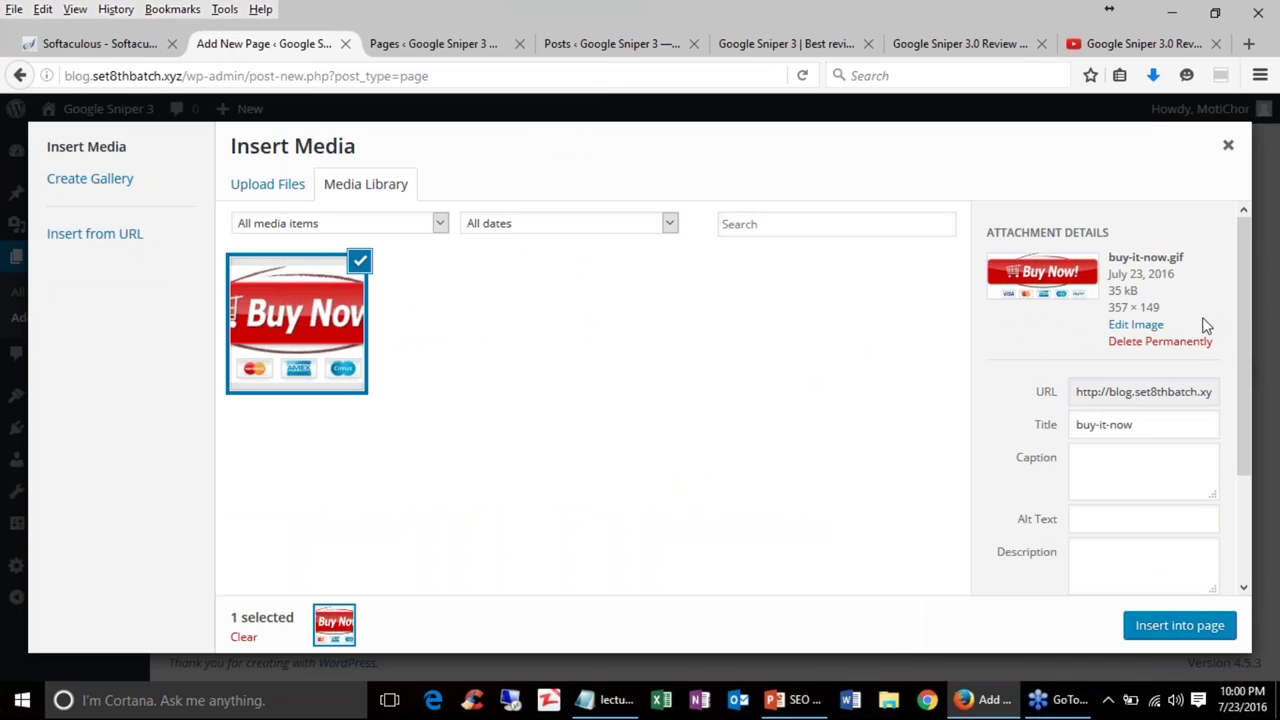
Step: Set the Buy Now image's alignment to Center and its link to Custom URL
triple_click(1139, 436)
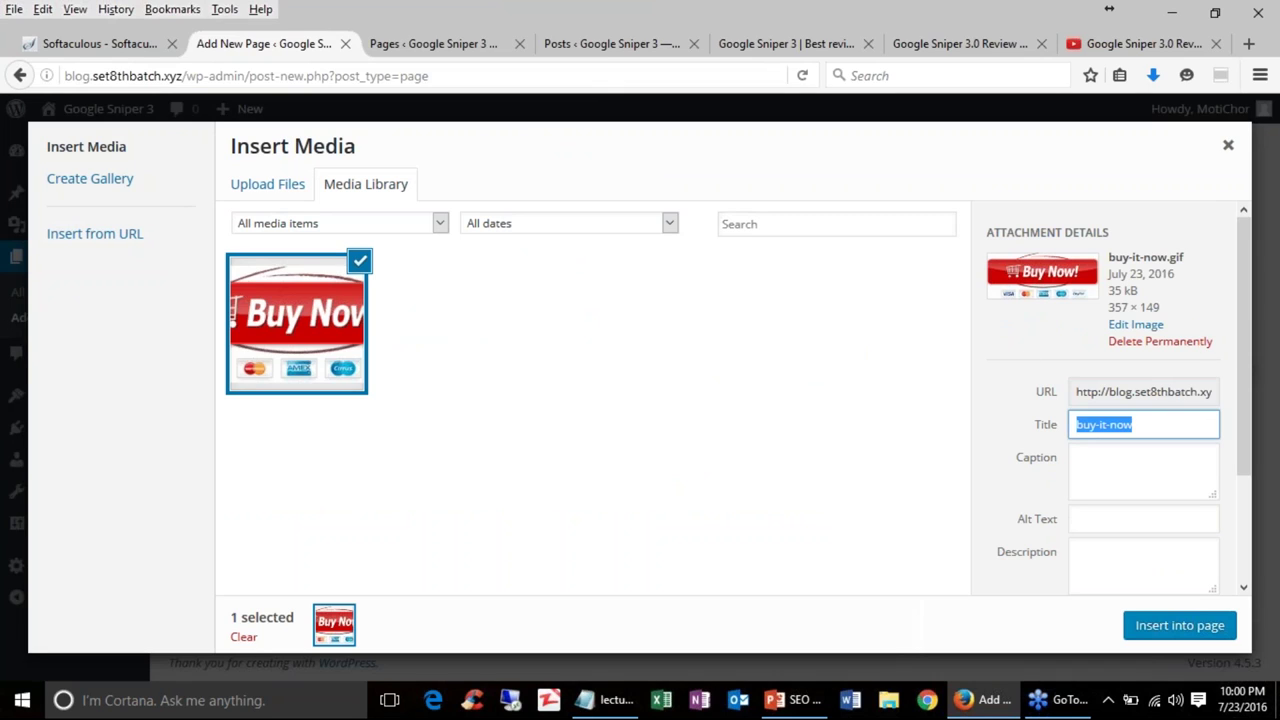
scroll(1110, 400, down, 3)
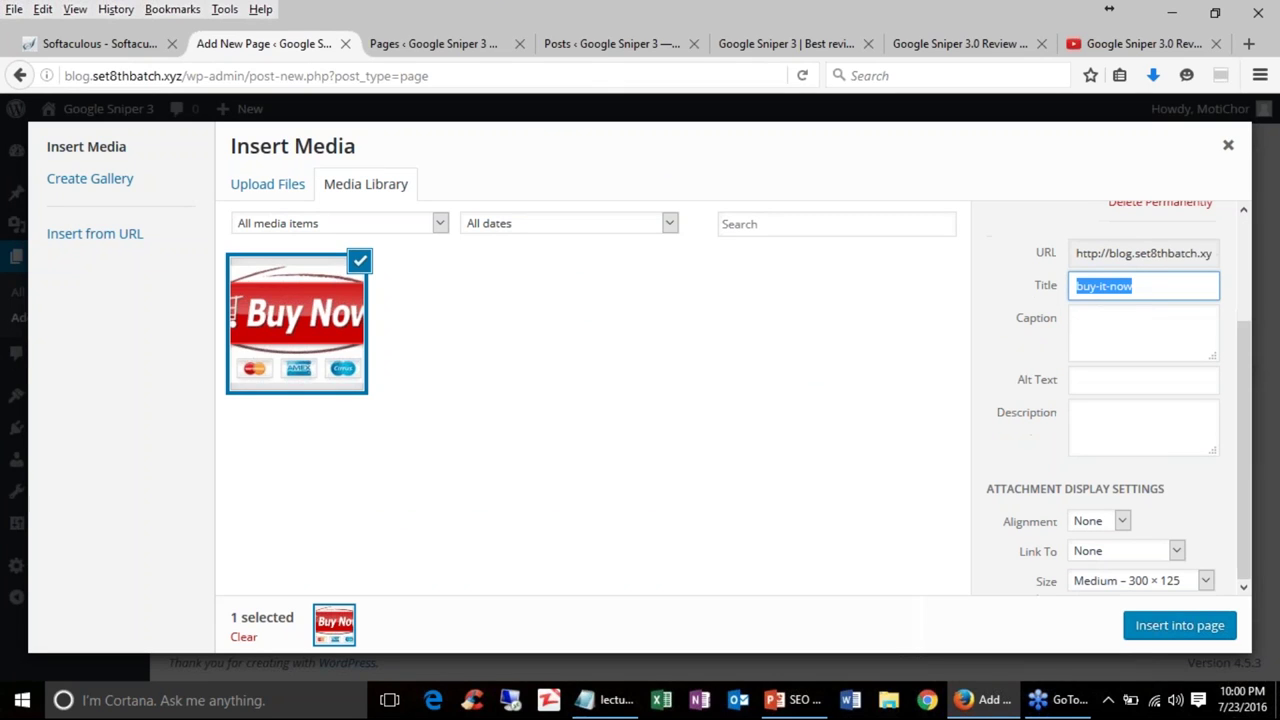
click(1105, 520)
click(1106, 553)
click(1108, 553)
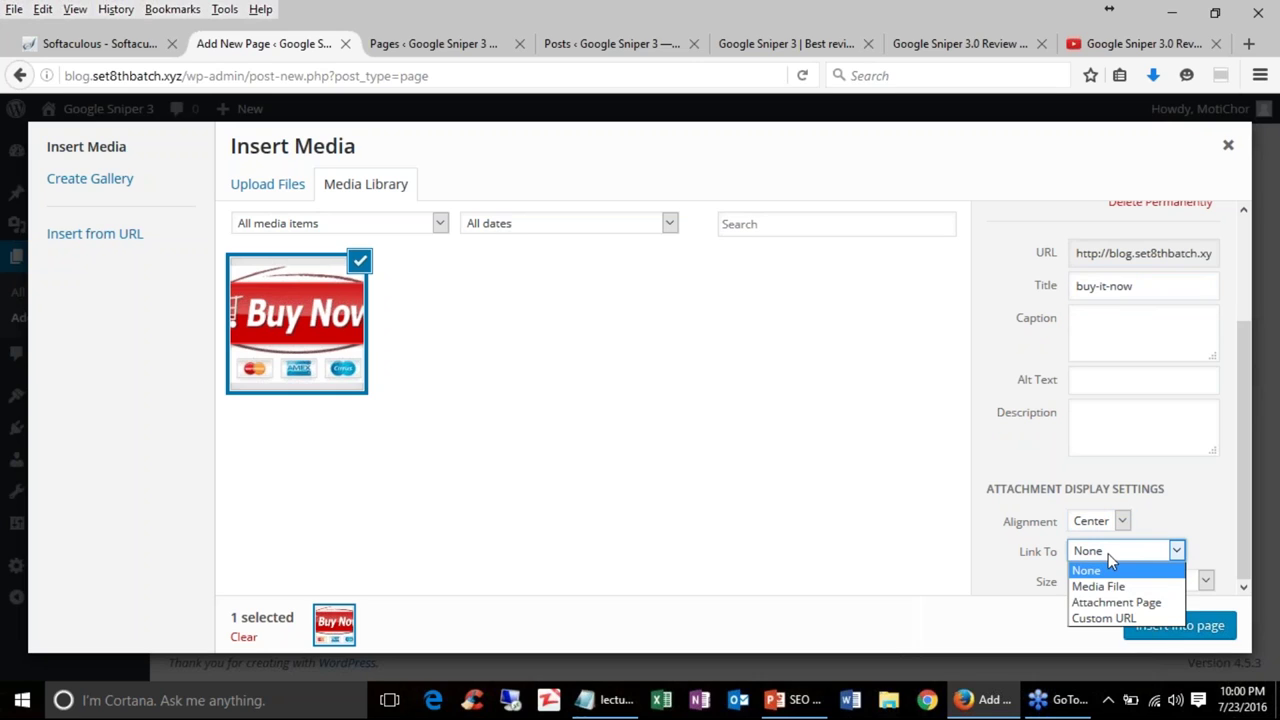
click(1119, 615)
Step: Paste the blog's domain into the custom link and insert the Buy Now image into the page
click(1128, 576)
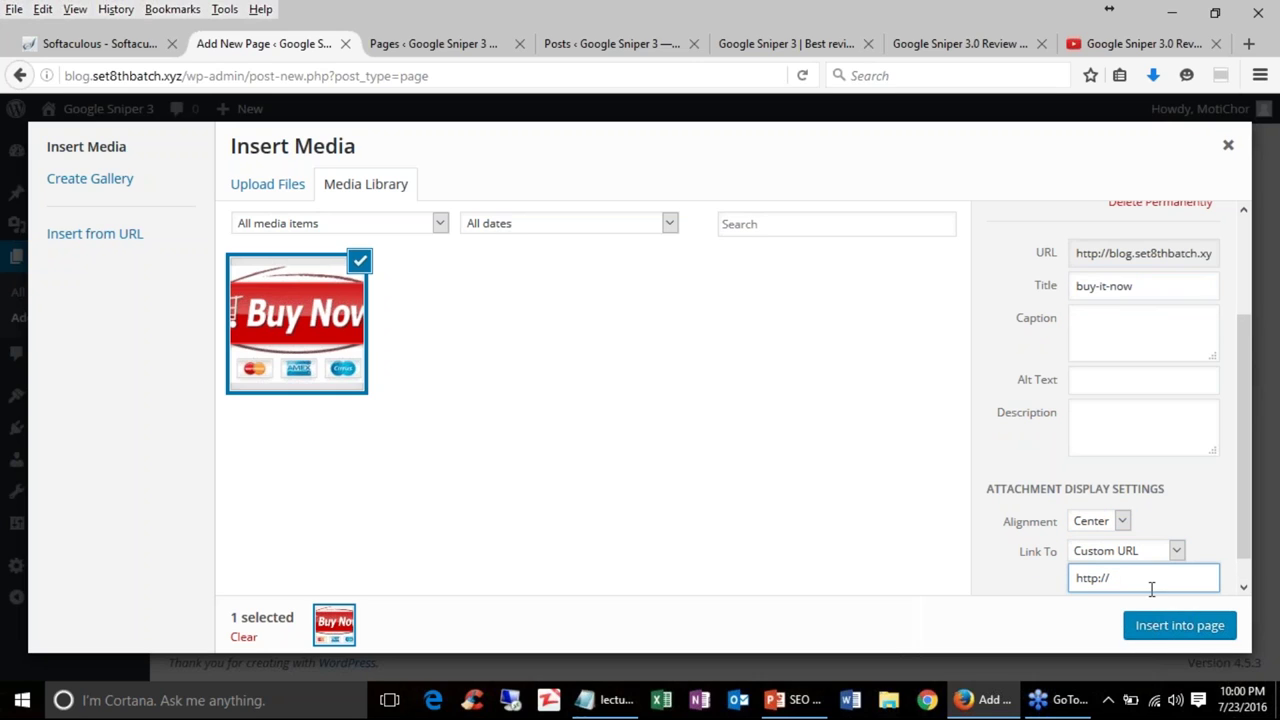
drag(182, 75, 55, 75)
key(ctrl+c)
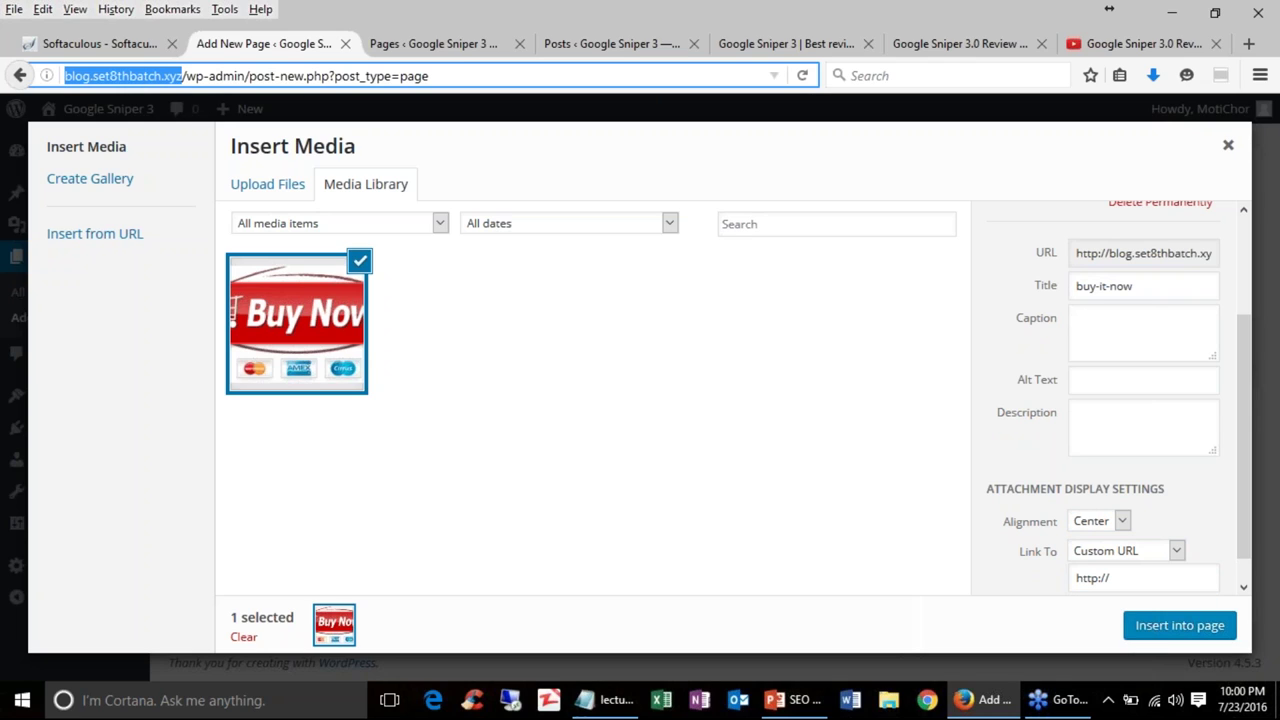
click(1142, 578)
key(ctrl+v)
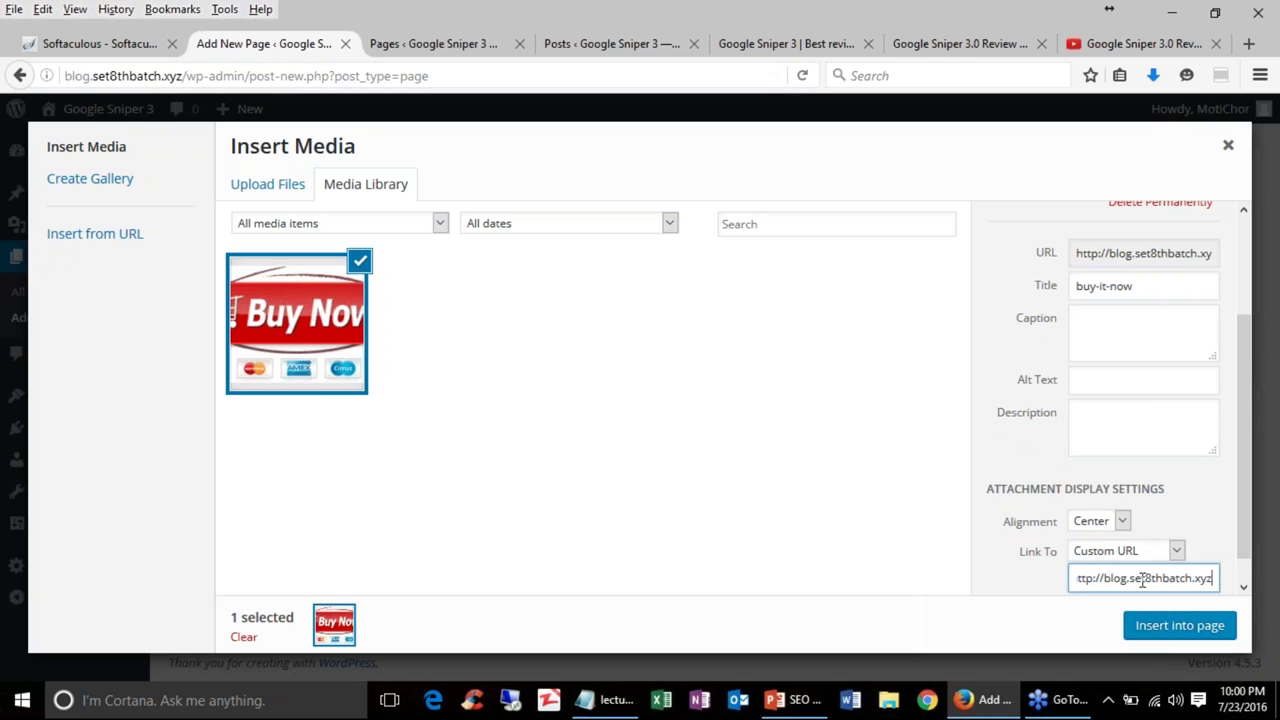
click(1158, 630)
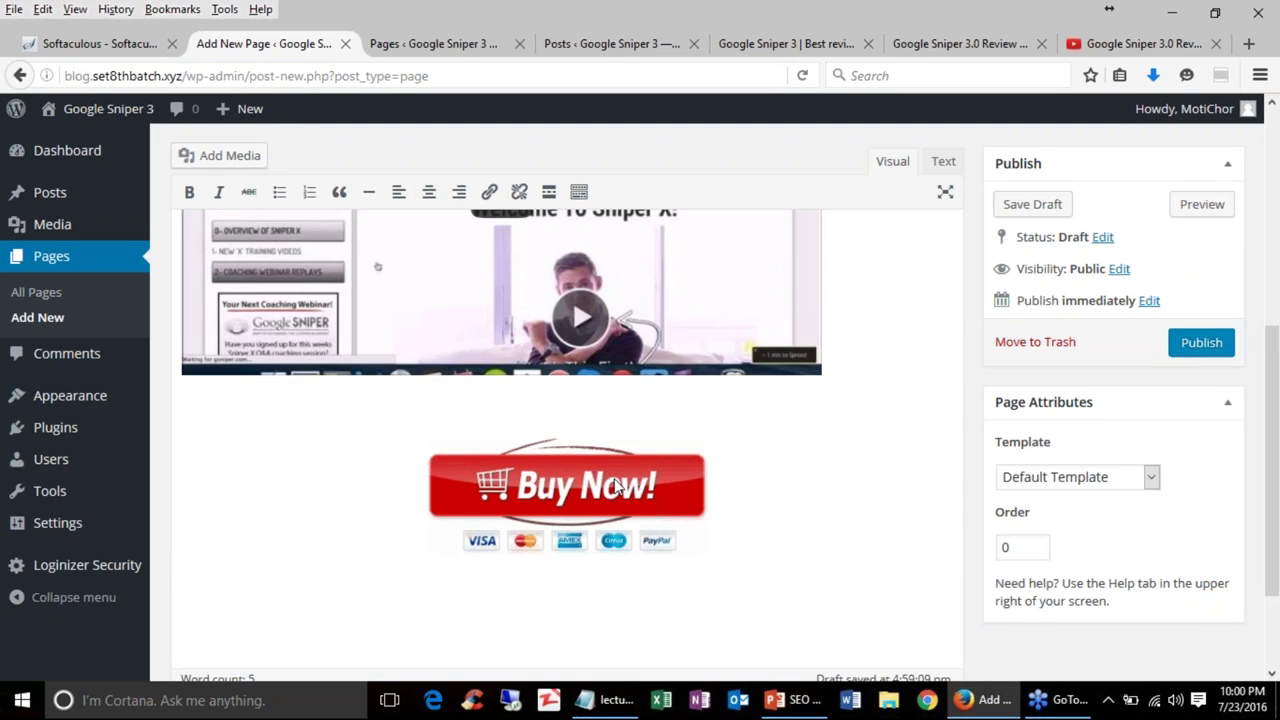
Step: Check the inserted image, then open Plugins > Add New in a new browser tab
click(619, 487)
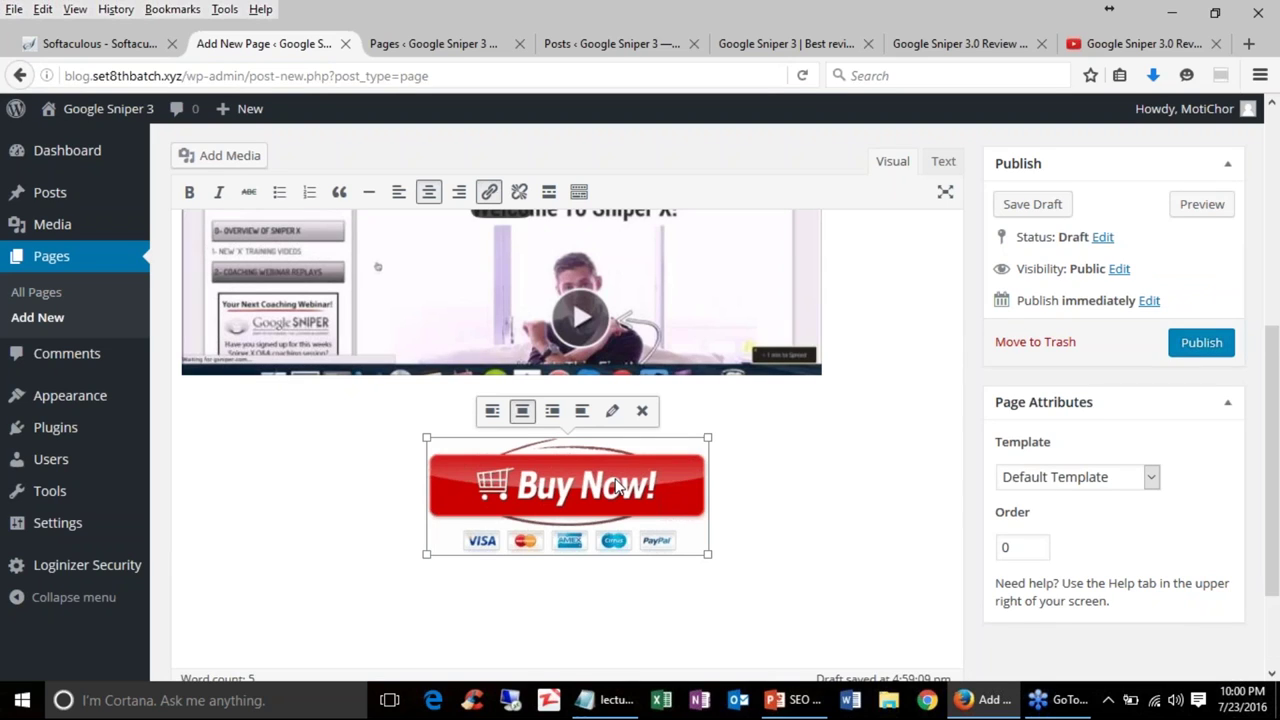
click(807, 427)
mouse_move(57, 430)
right_click(160, 456)
click(210, 468)
click(367, 37)
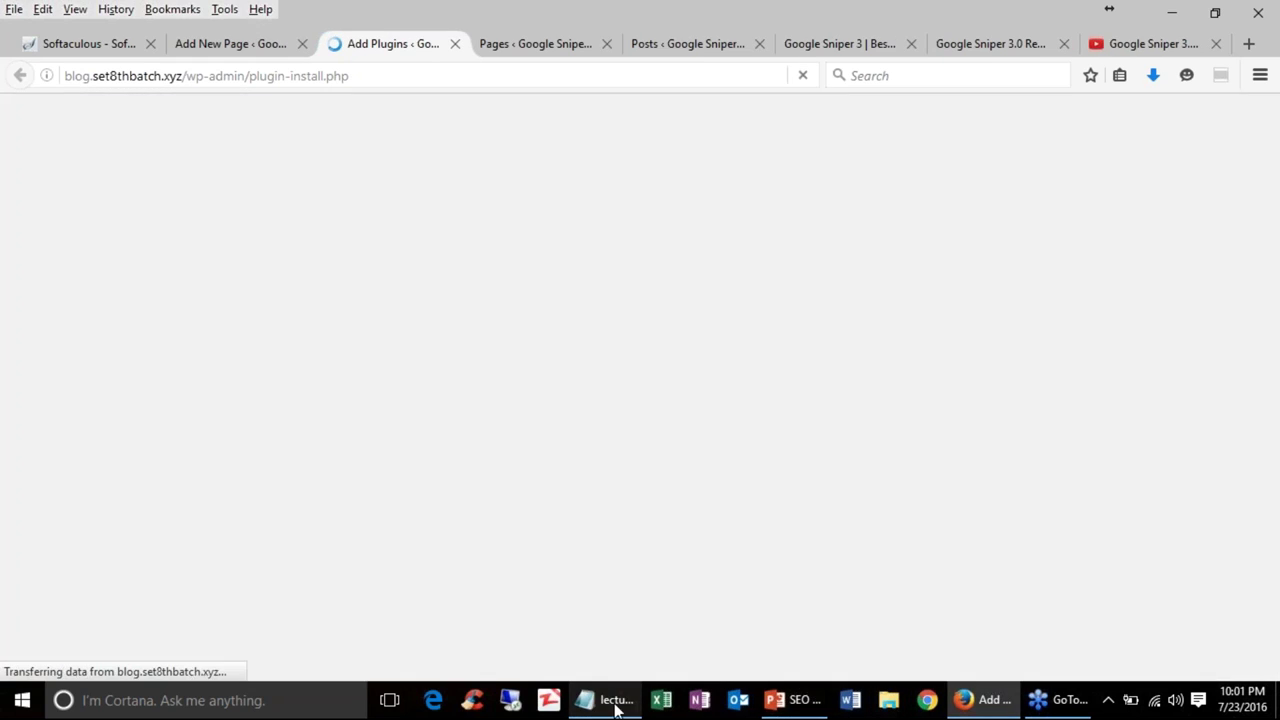
Step: Move the pretty-link line to the top of the plugin list in the notes
click(614, 700)
drag(391, 371, 307, 366)
key(ctrl+x)
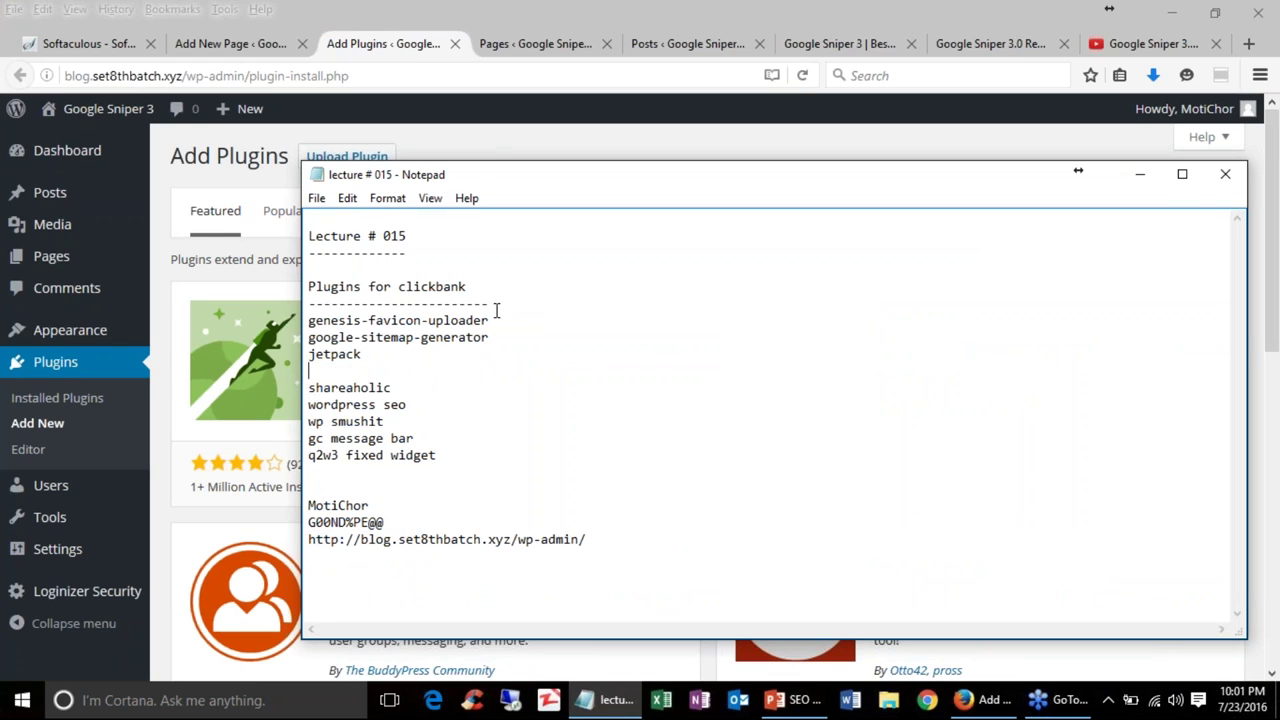
click(543, 302)
key(Return)
key(ctrl+v)
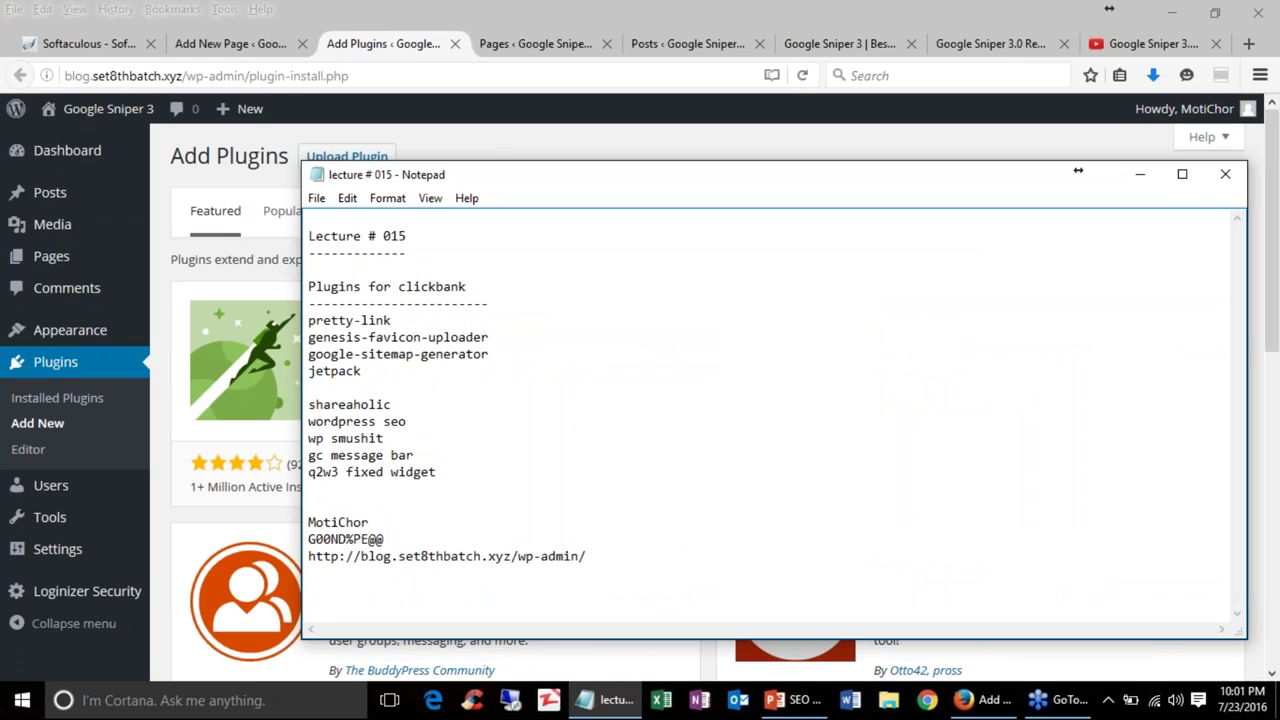
Step: Search Add Plugins for pretty-link and install Pretty Link Lite
click(847, 127)
click(1005, 215)
key(ctrl+v)
key(Return)
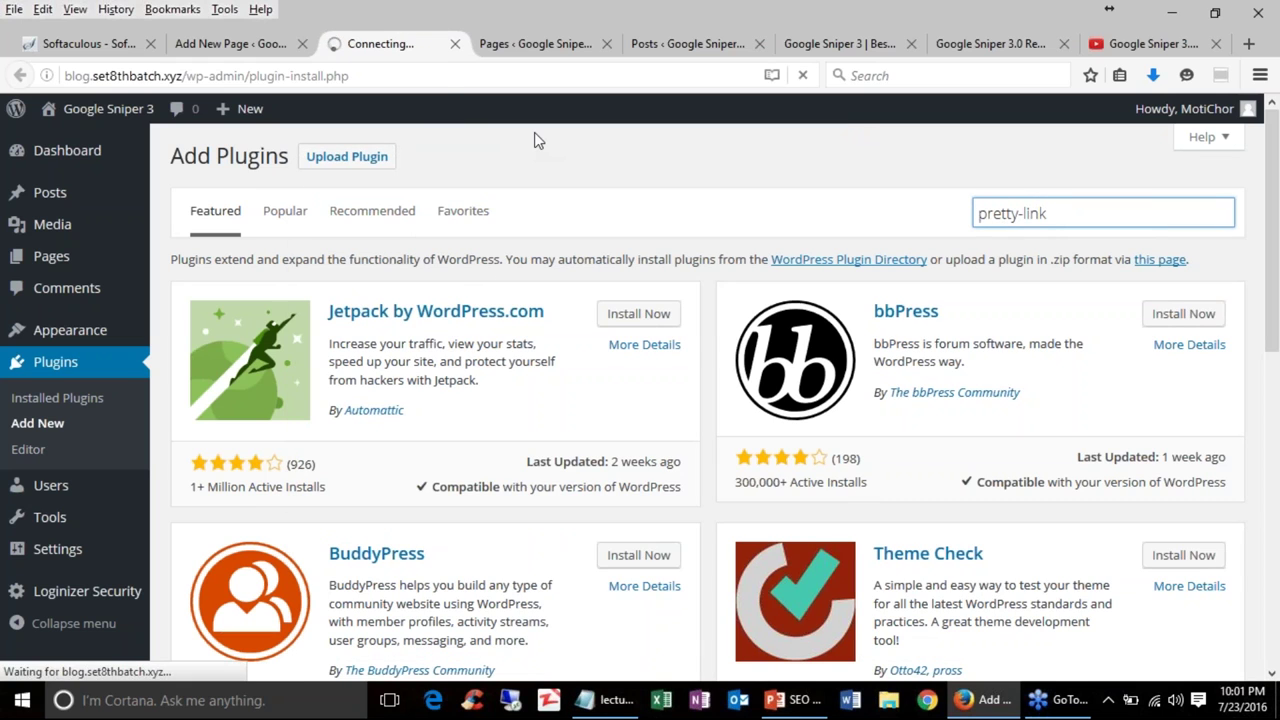
click(638, 308)
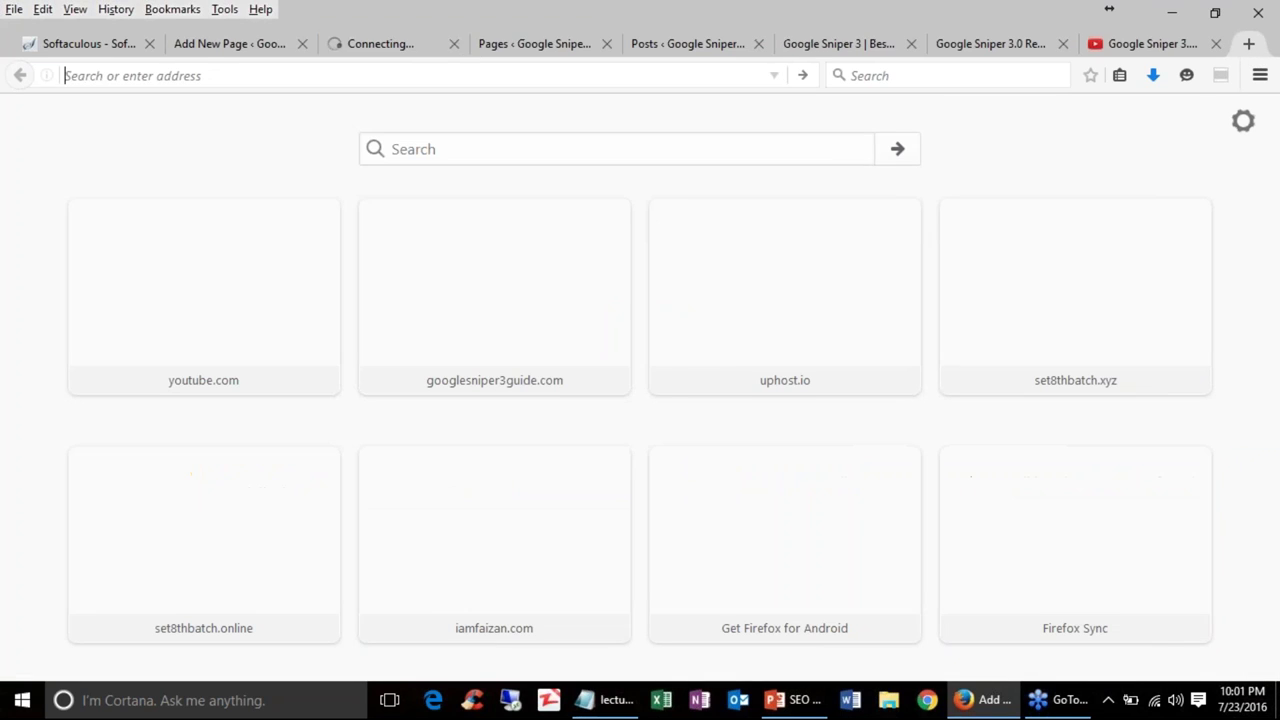
Step: Go to clickbank.com, close the YouTube tab, and log in after passing the reCAPTCHA
text(click)
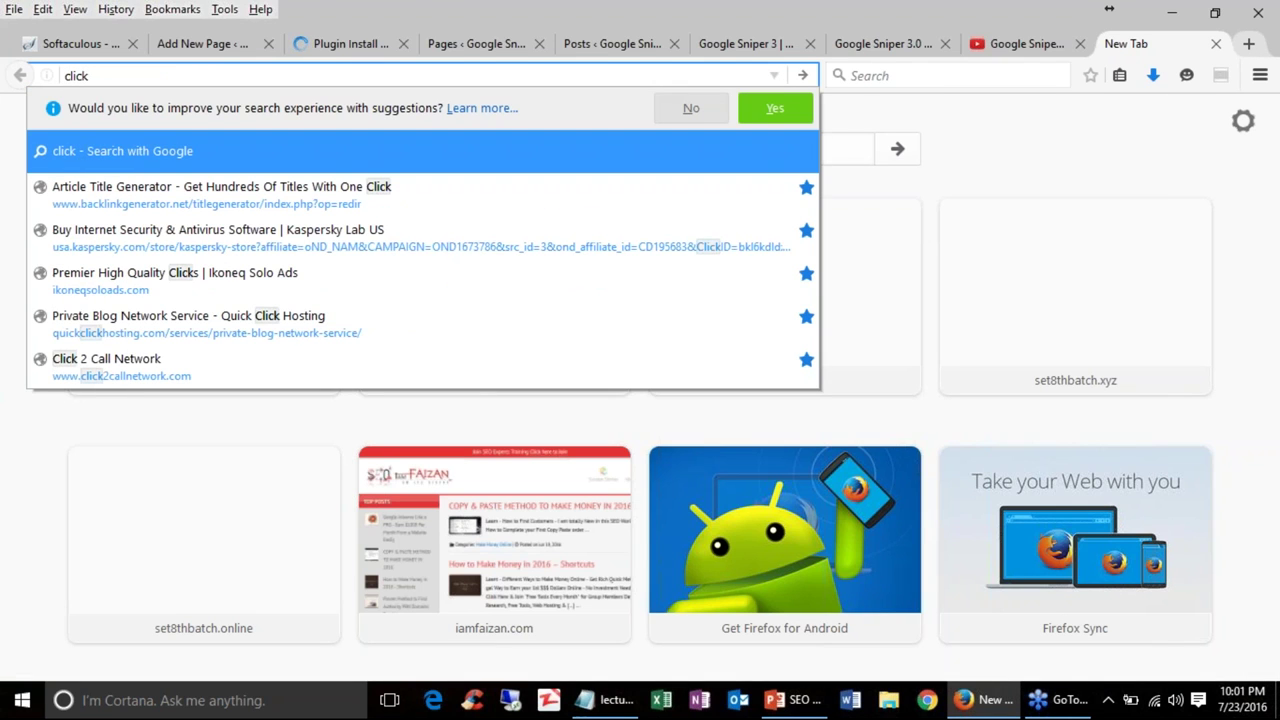
text(bank.com)
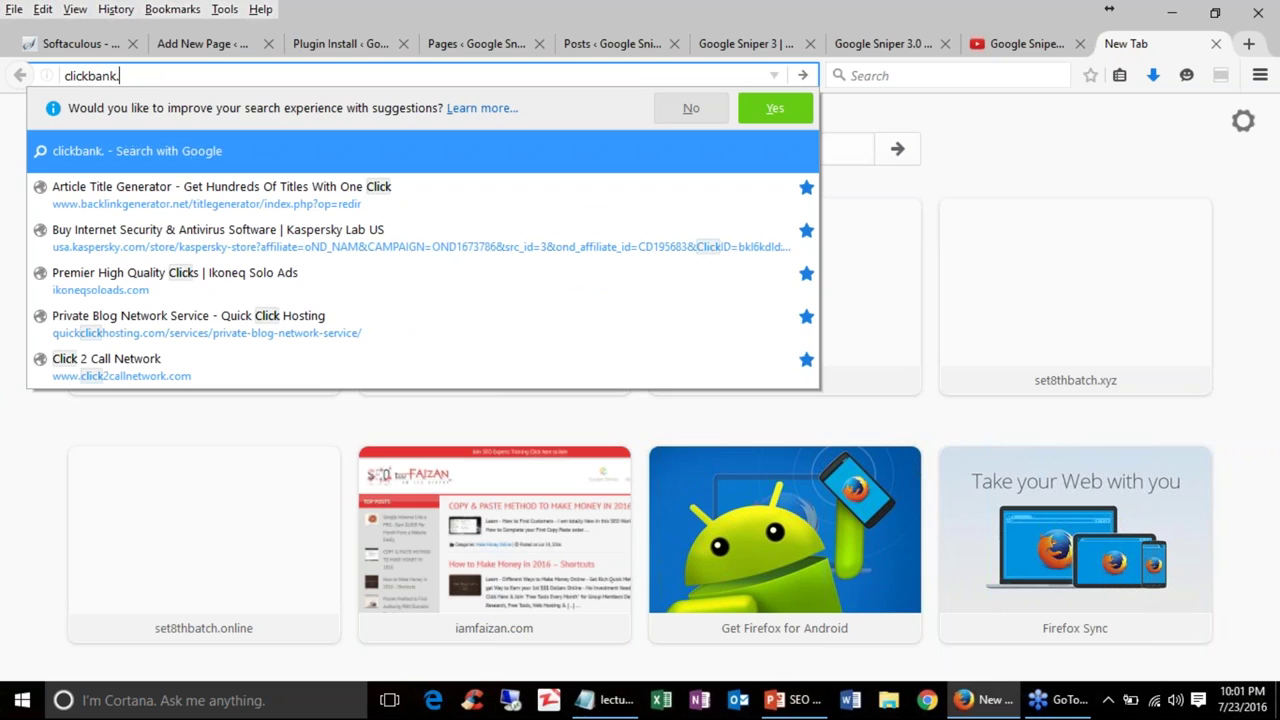
key(Return)
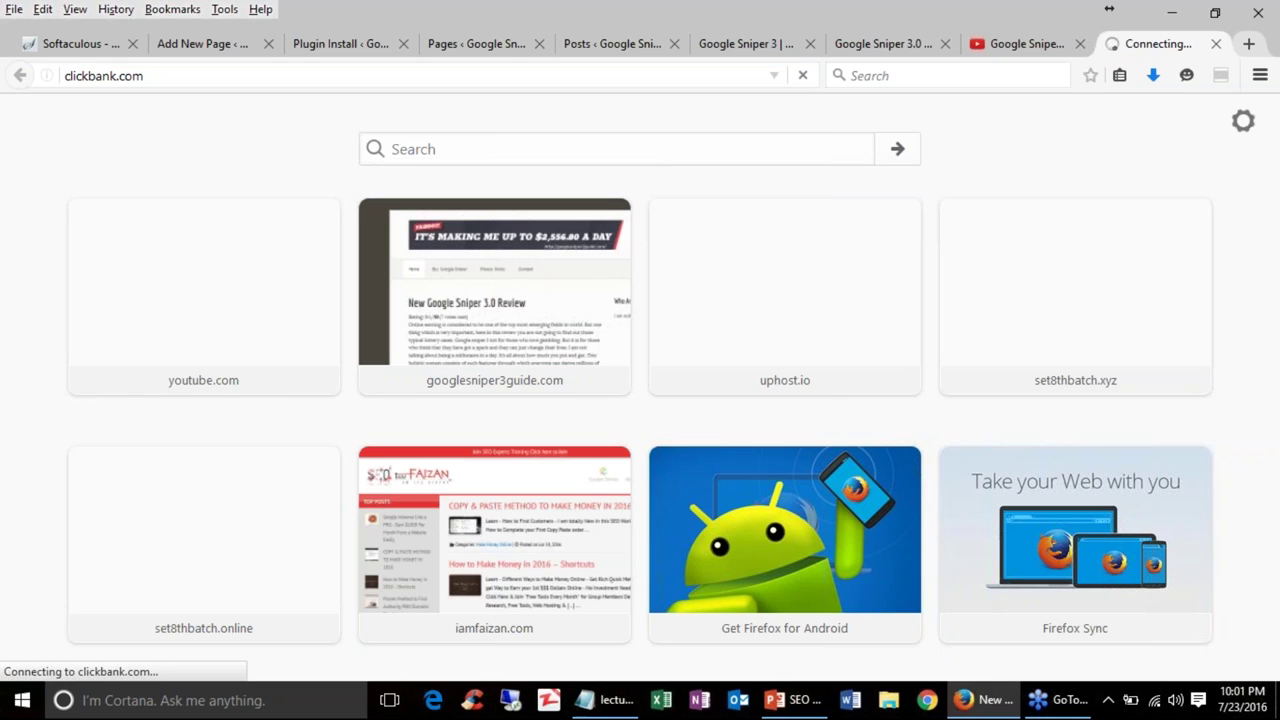
click(1080, 44)
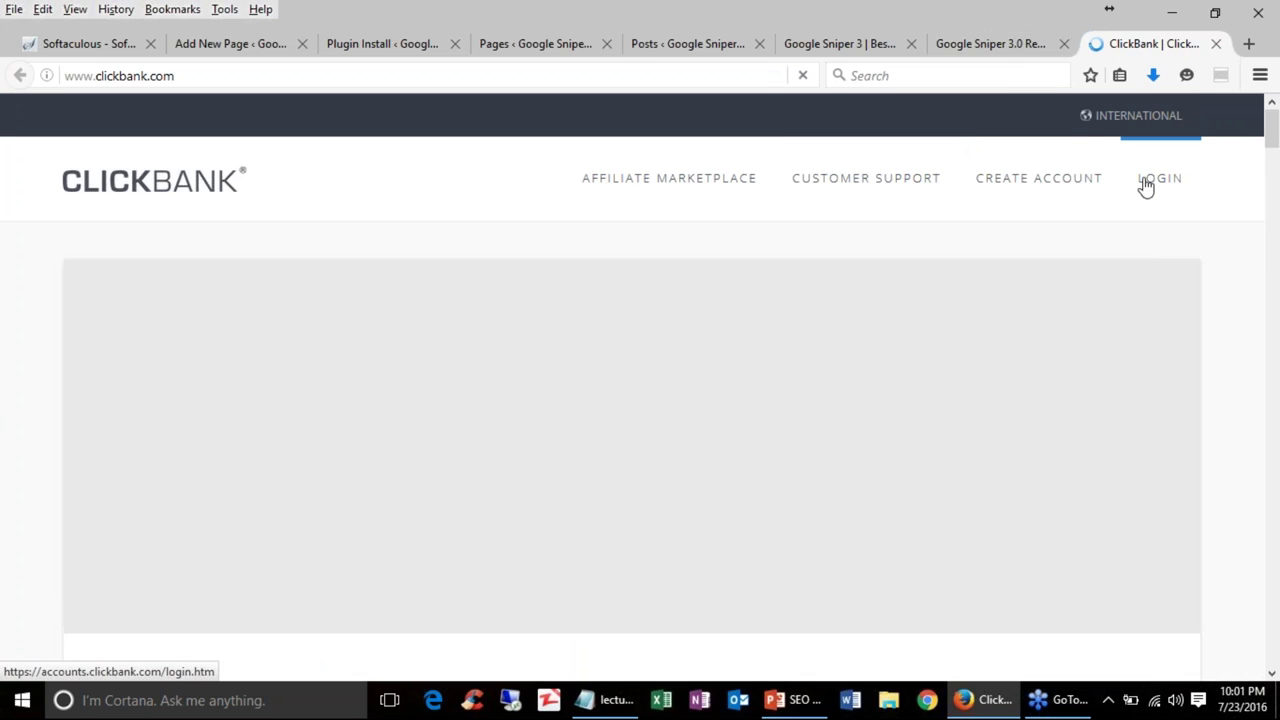
click(1152, 189)
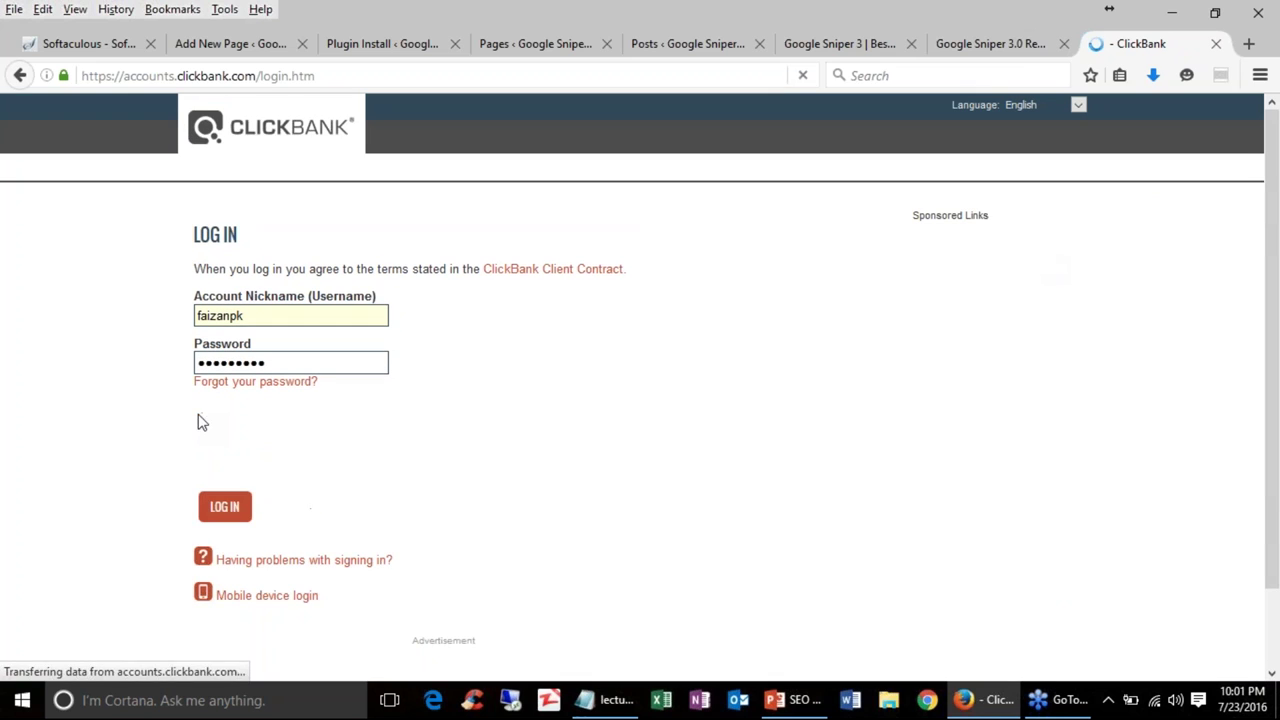
click(235, 520)
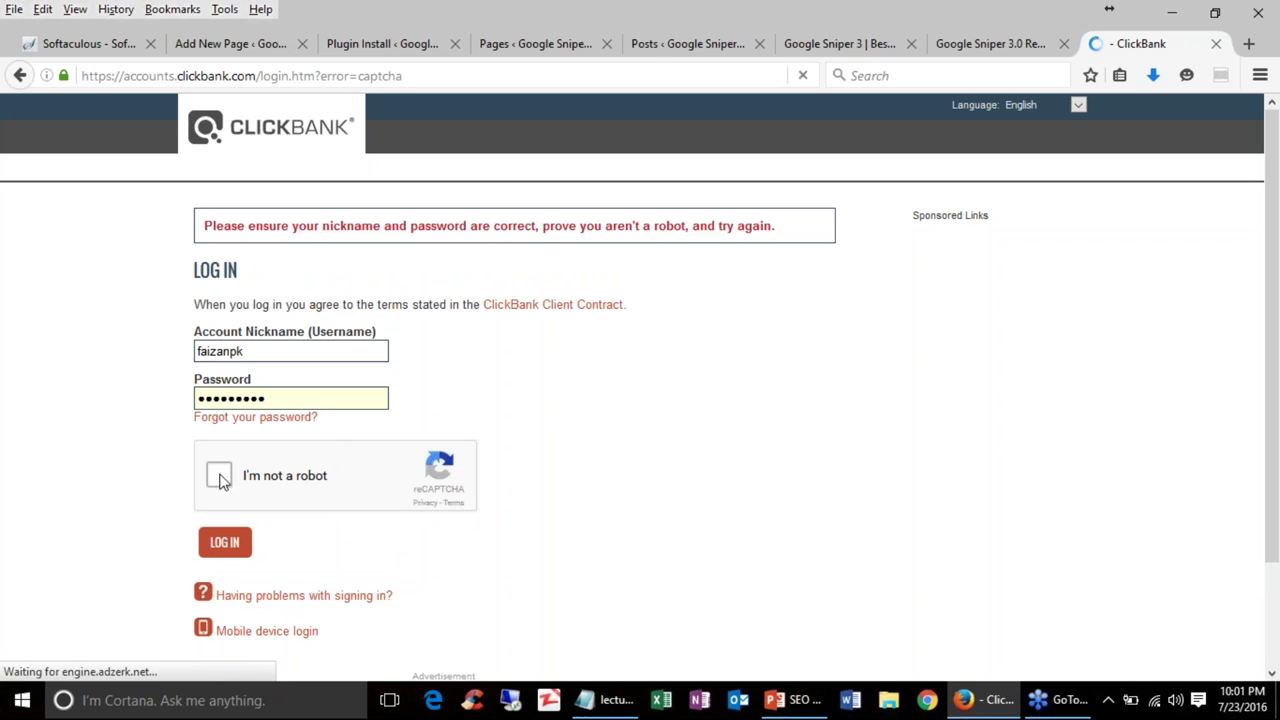
click(219, 475)
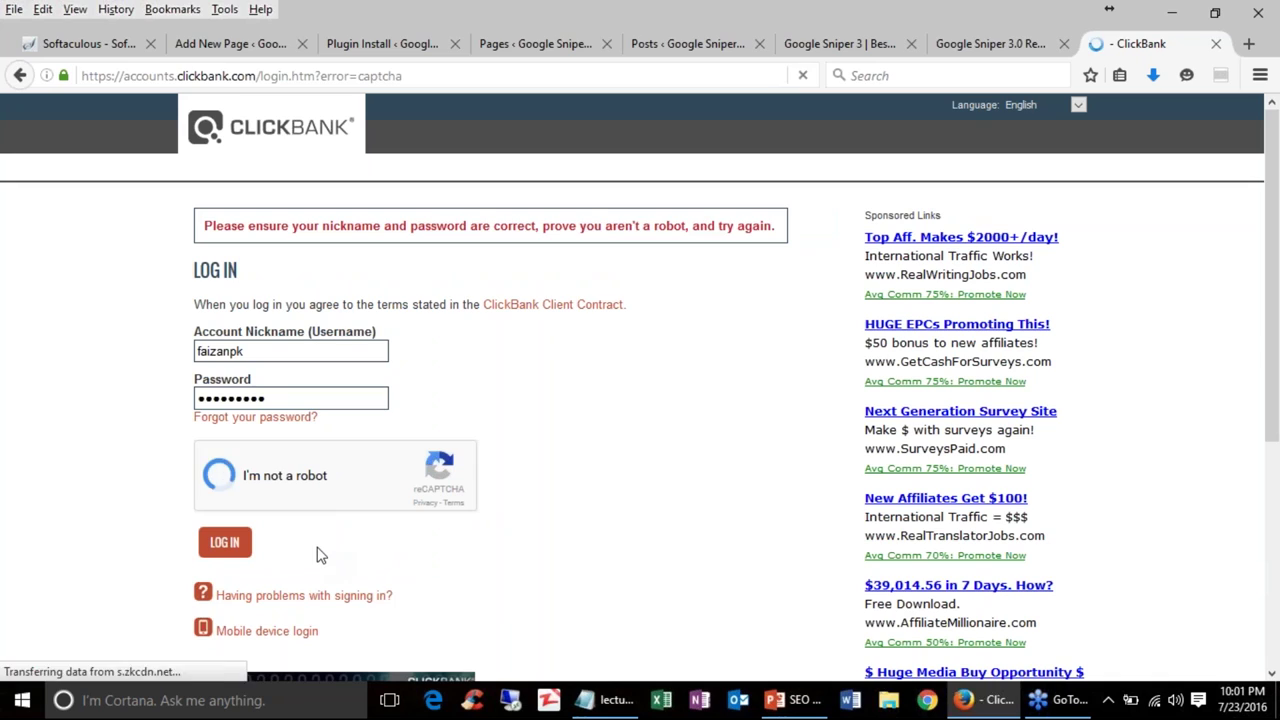
click(240, 548)
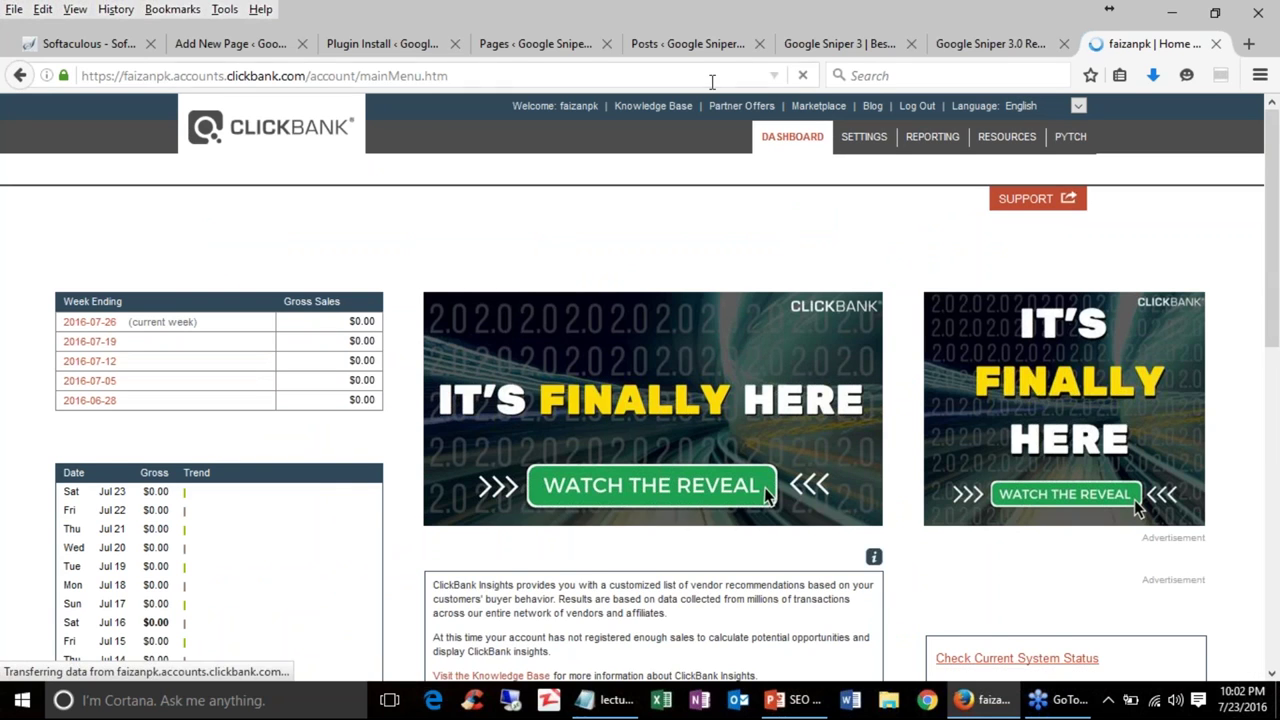
Step: Search the ClickBank Marketplace for google sniper and request its affiliate link
click(818, 110)
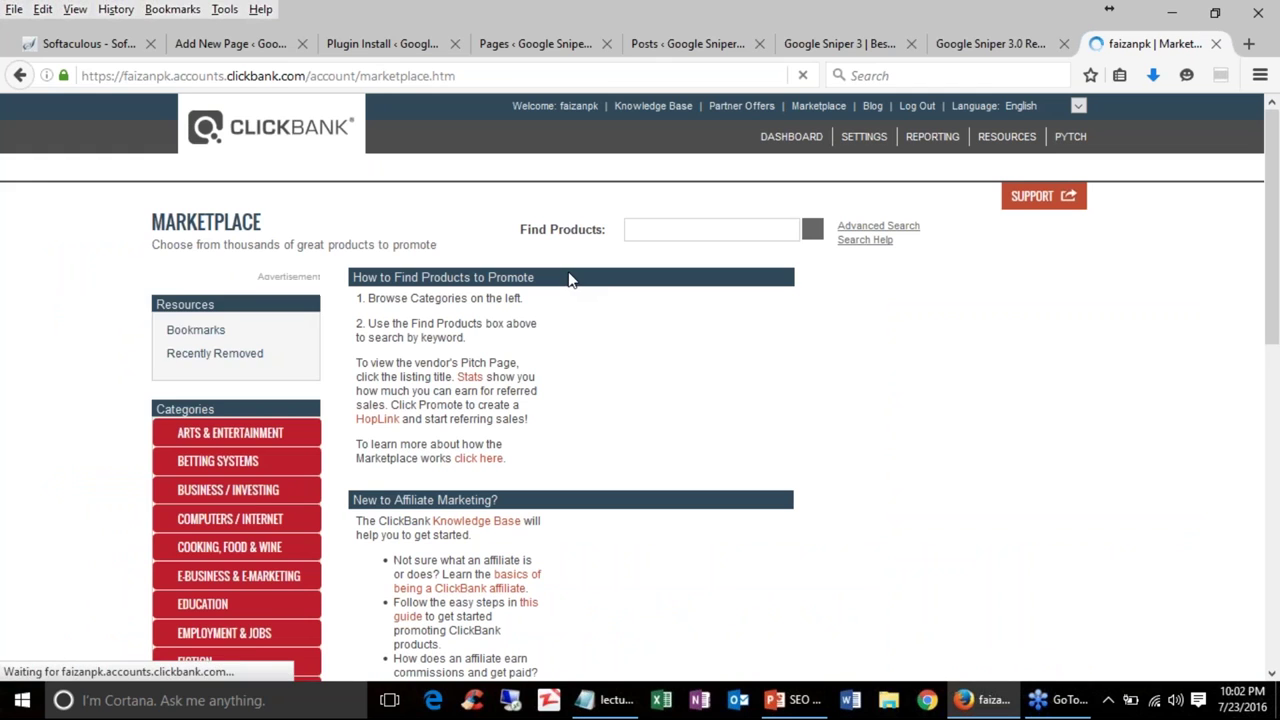
scroll(487, 459, down, 4)
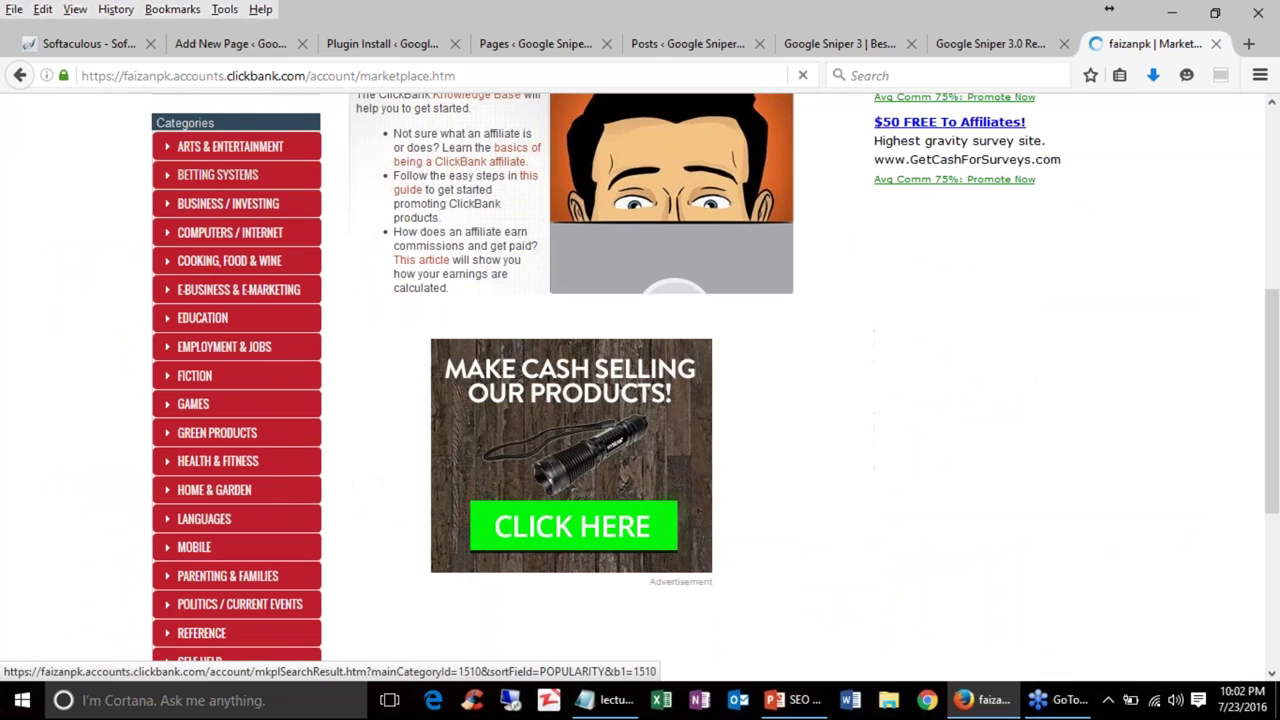
scroll(770, 217, up, 4)
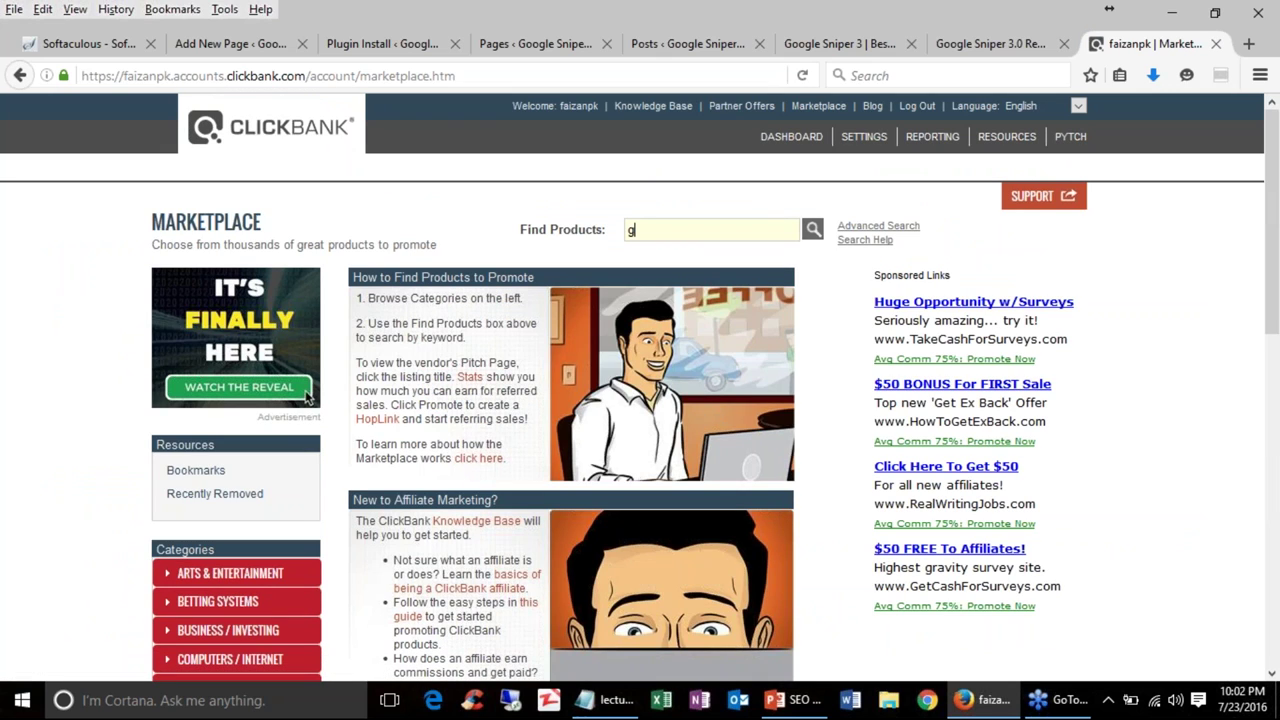
key(Return)
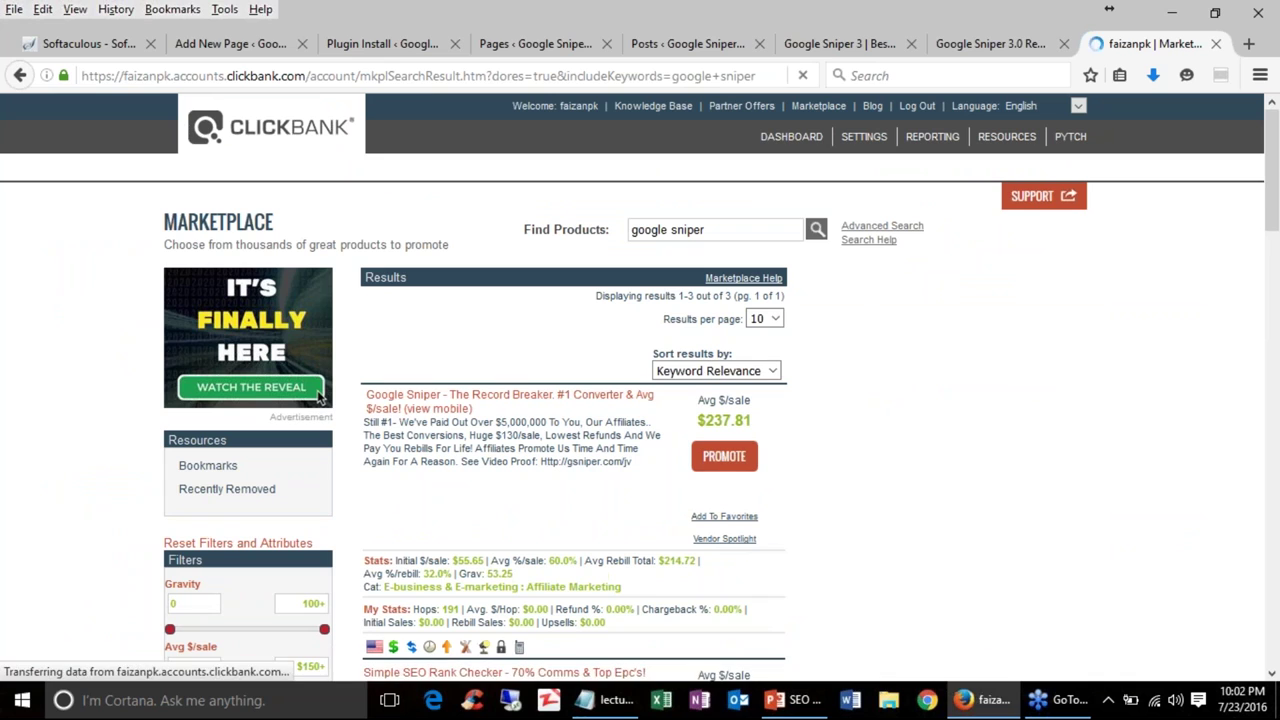
click(724, 457)
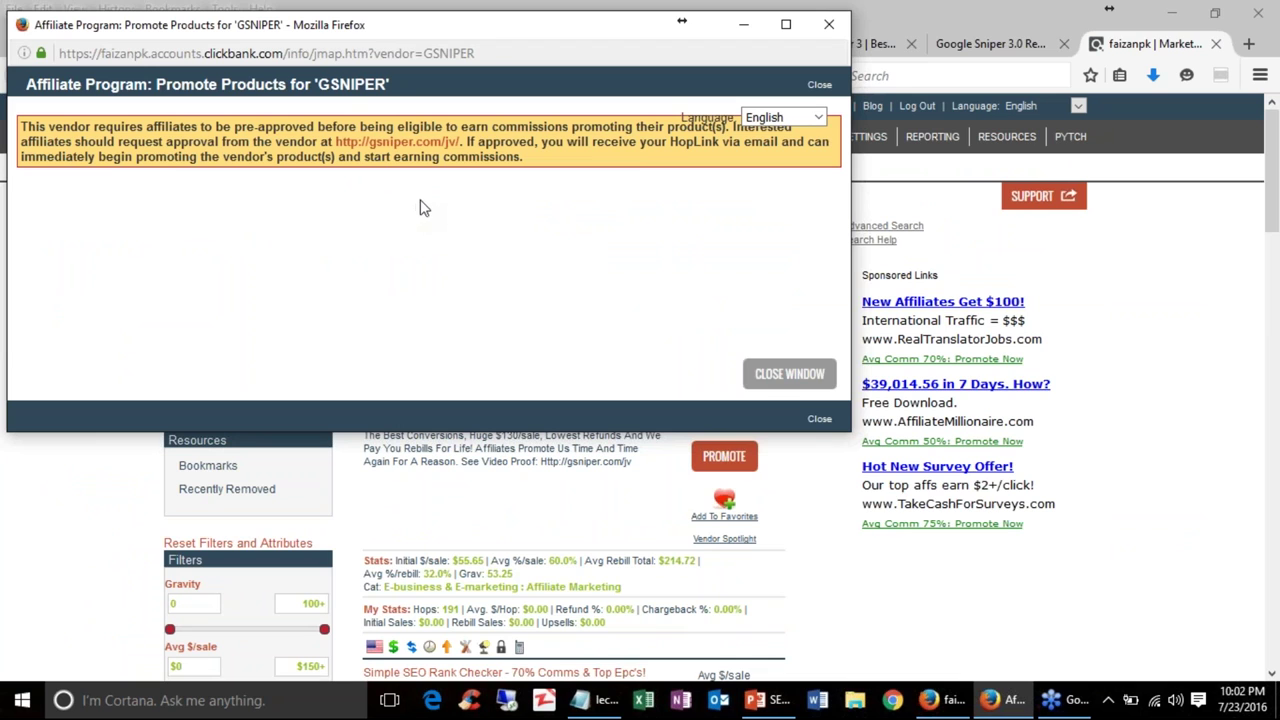
click(762, 374)
Step: Generate and copy a HopLink for another product, then return to the Google Sniper 3 blog
click(557, 524)
scroll(557, 524, down, 3)
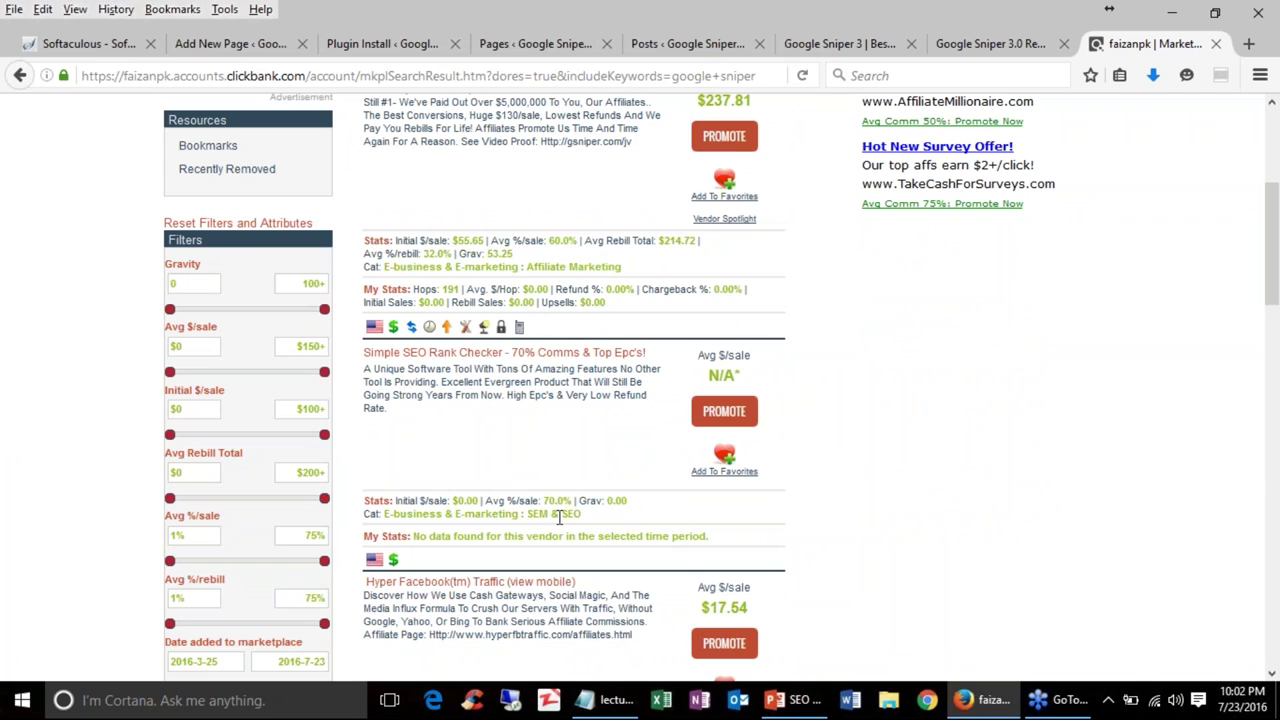
click(724, 411)
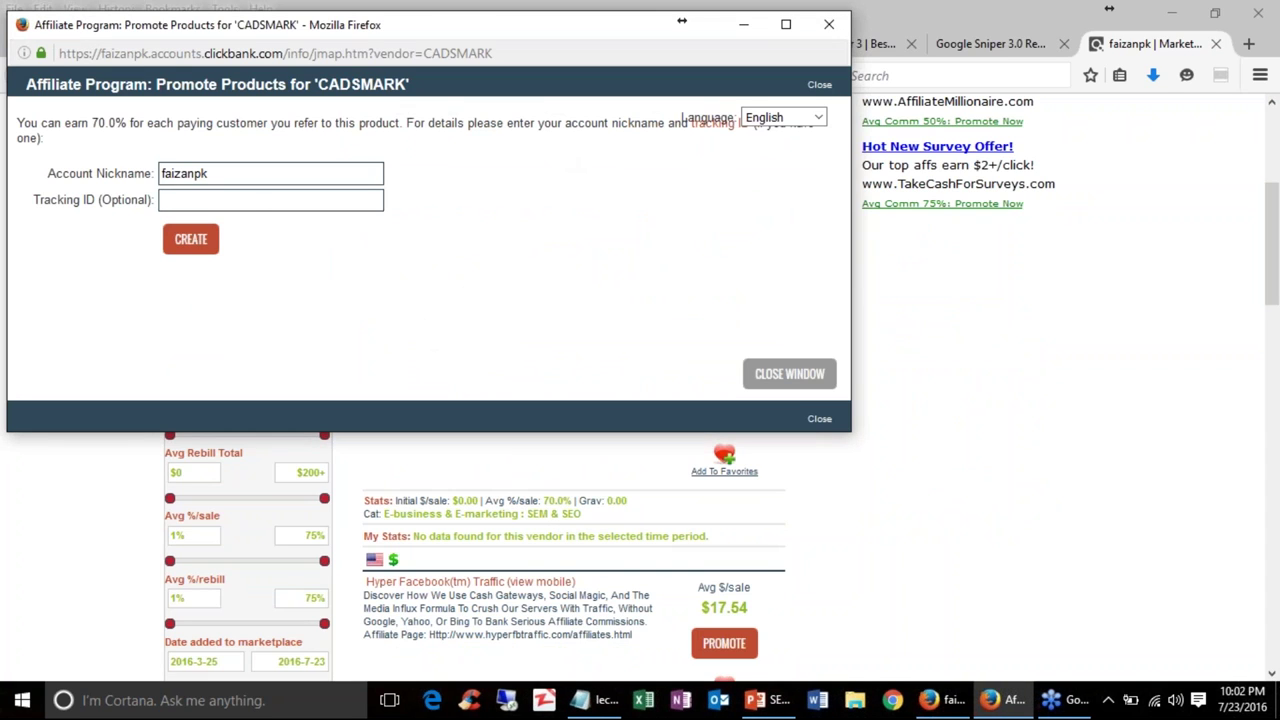
key(Return)
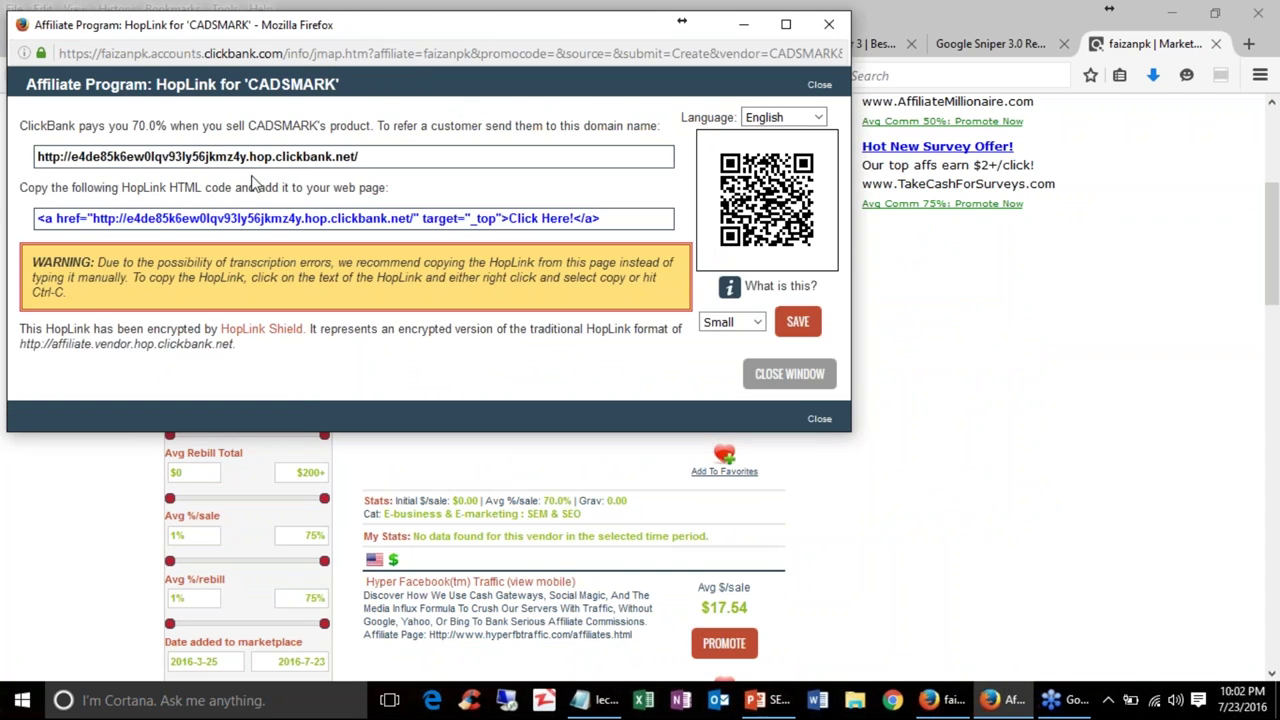
click(258, 156)
right_click(262, 158)
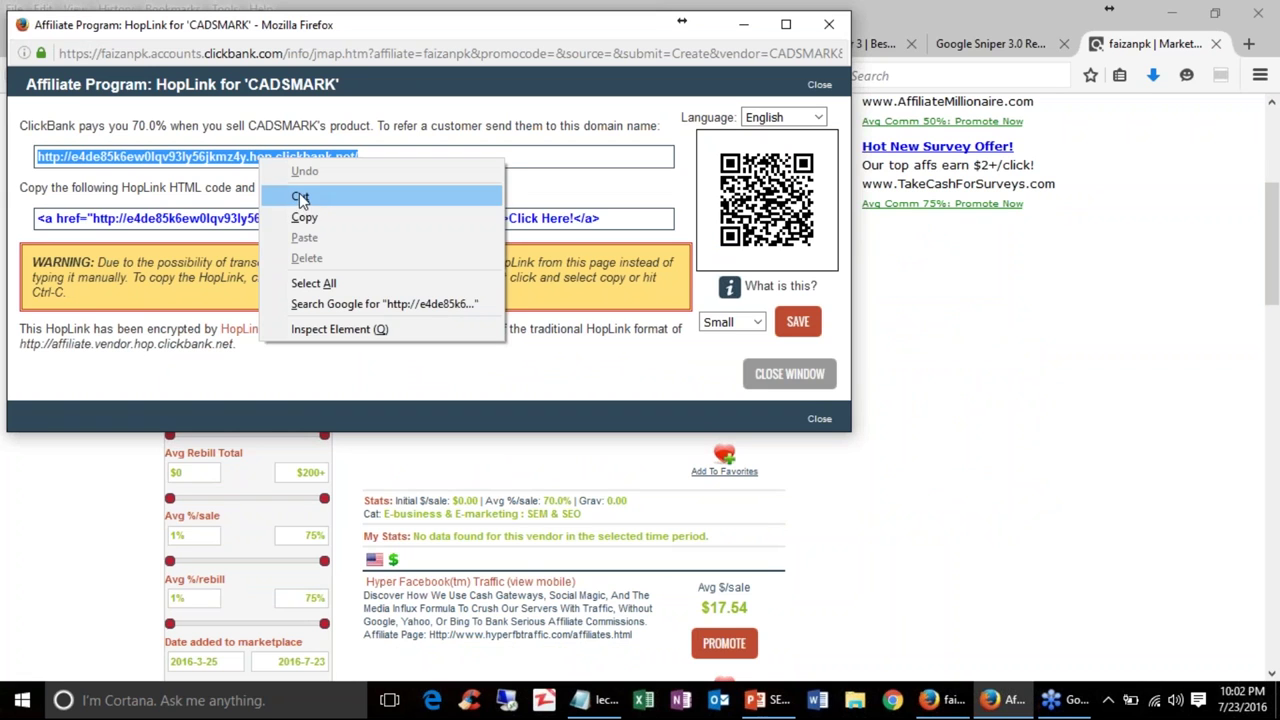
click(313, 218)
click(830, 26)
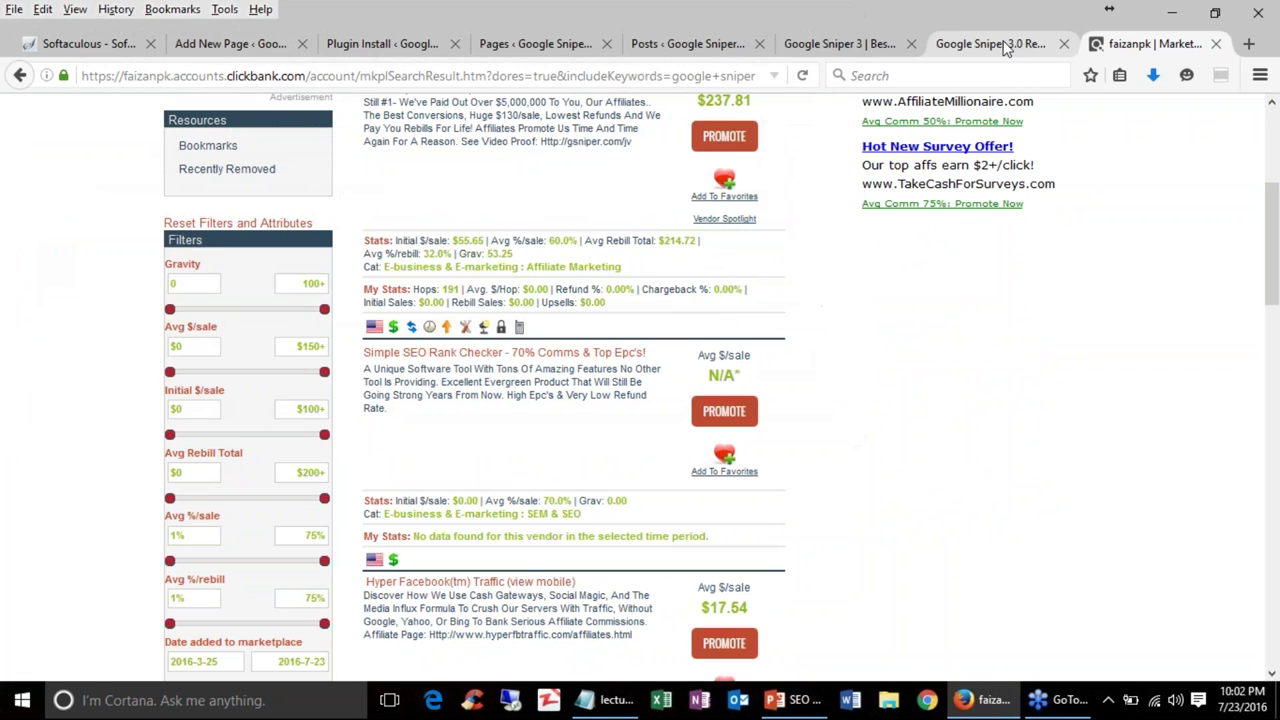
click(988, 44)
click(840, 44)
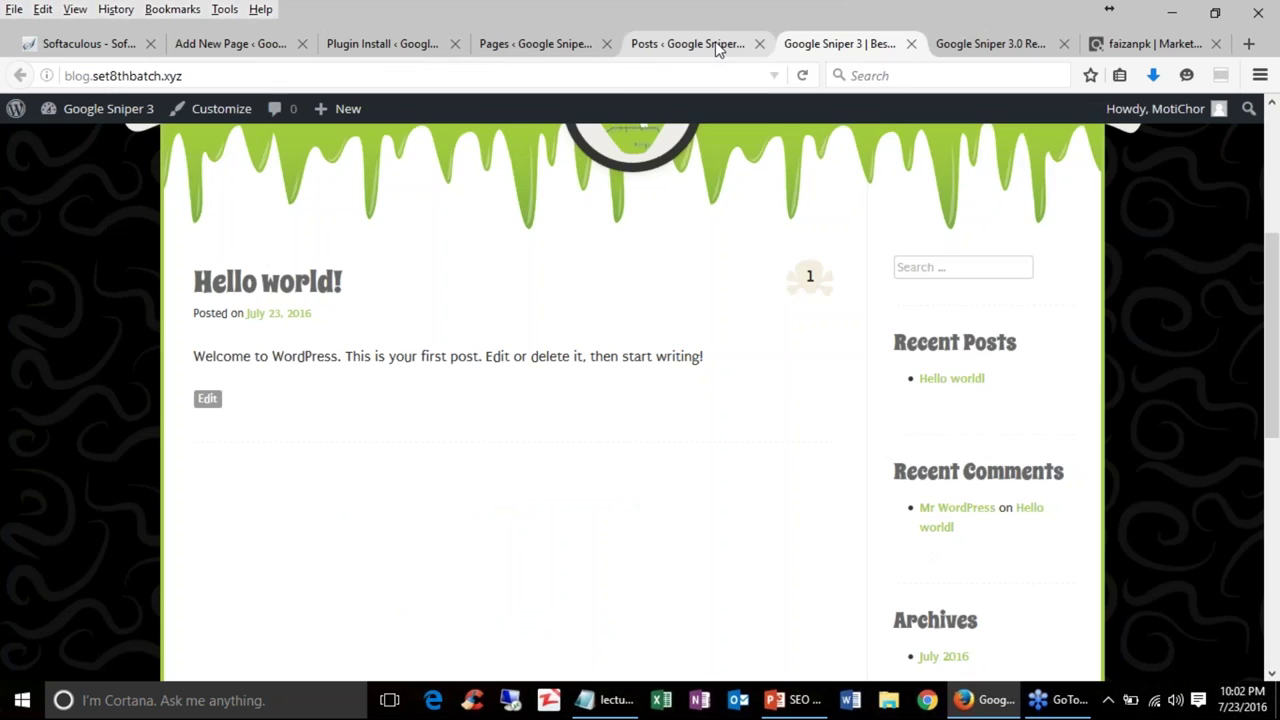
Step: Activate the newly installed Pretty Link Lite plugin
click(715, 43)
click(382, 43)
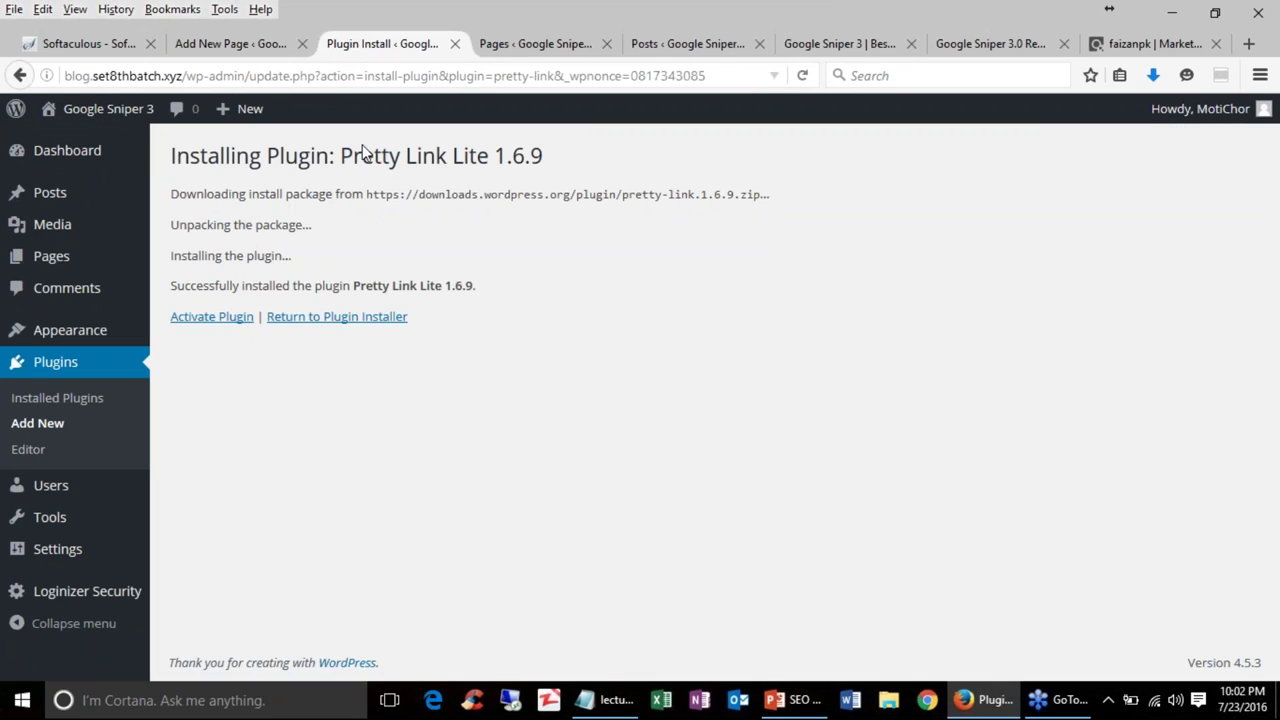
click(197, 317)
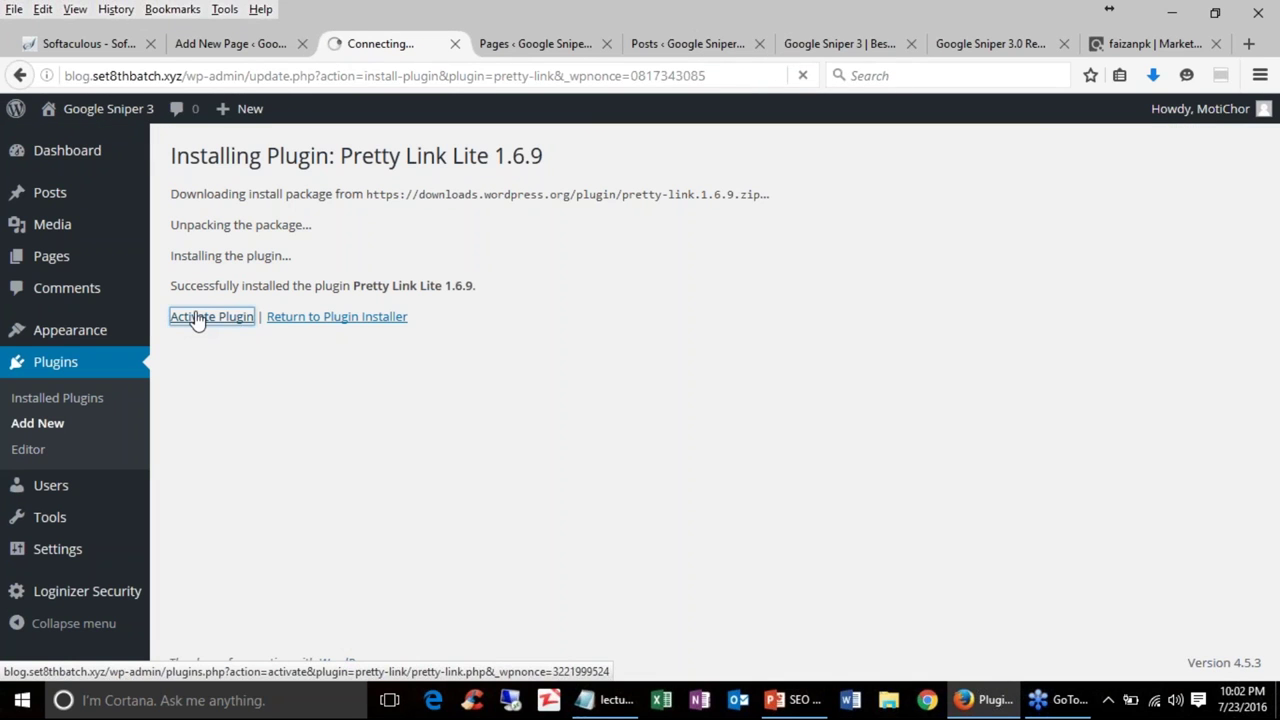
Step: In the notes, rename pretty-link to Pretty Link Lite and paste the hop link after 'Hop Link:'
click(600, 700)
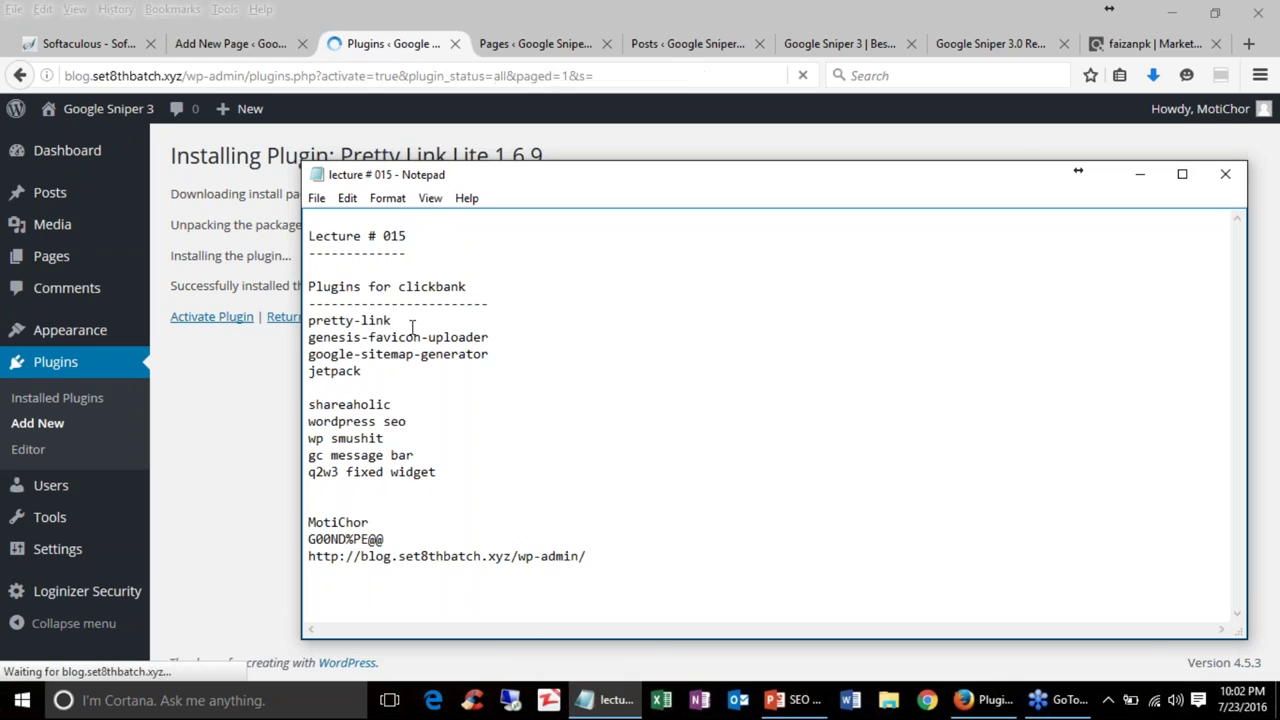
drag(411, 329, 295, 324)
text(Pre)
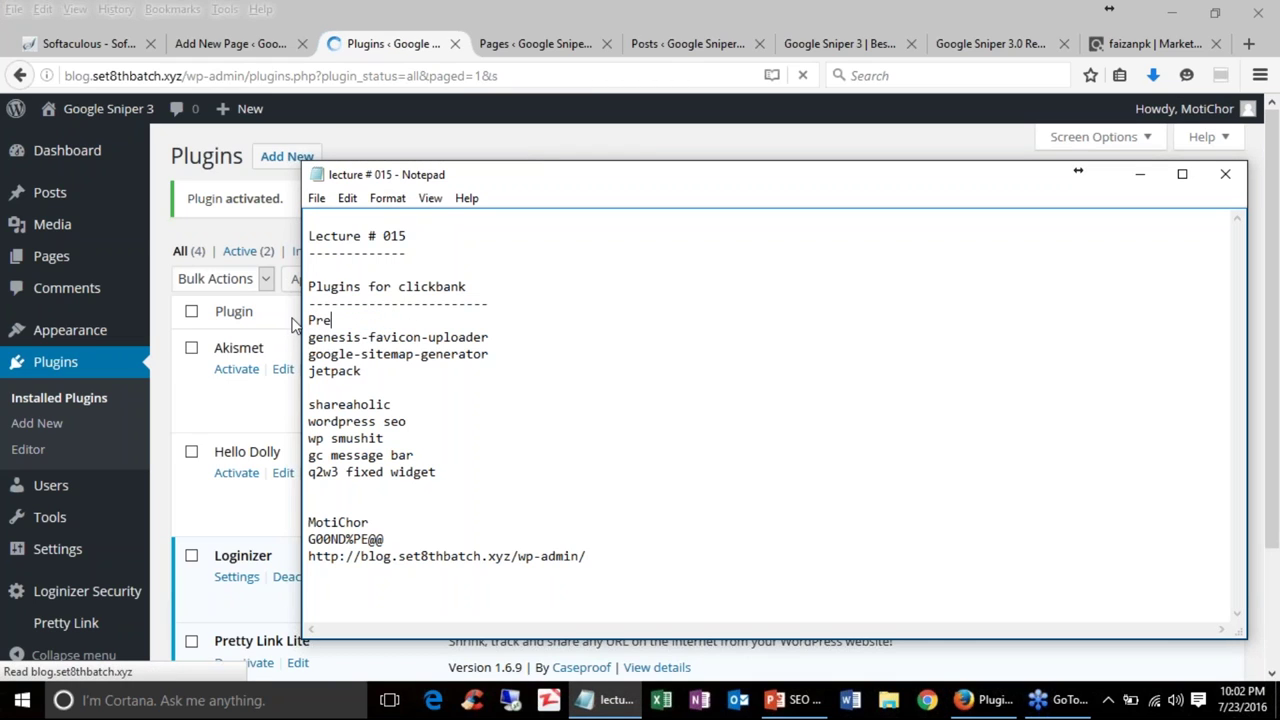
text(tty Link Lite)
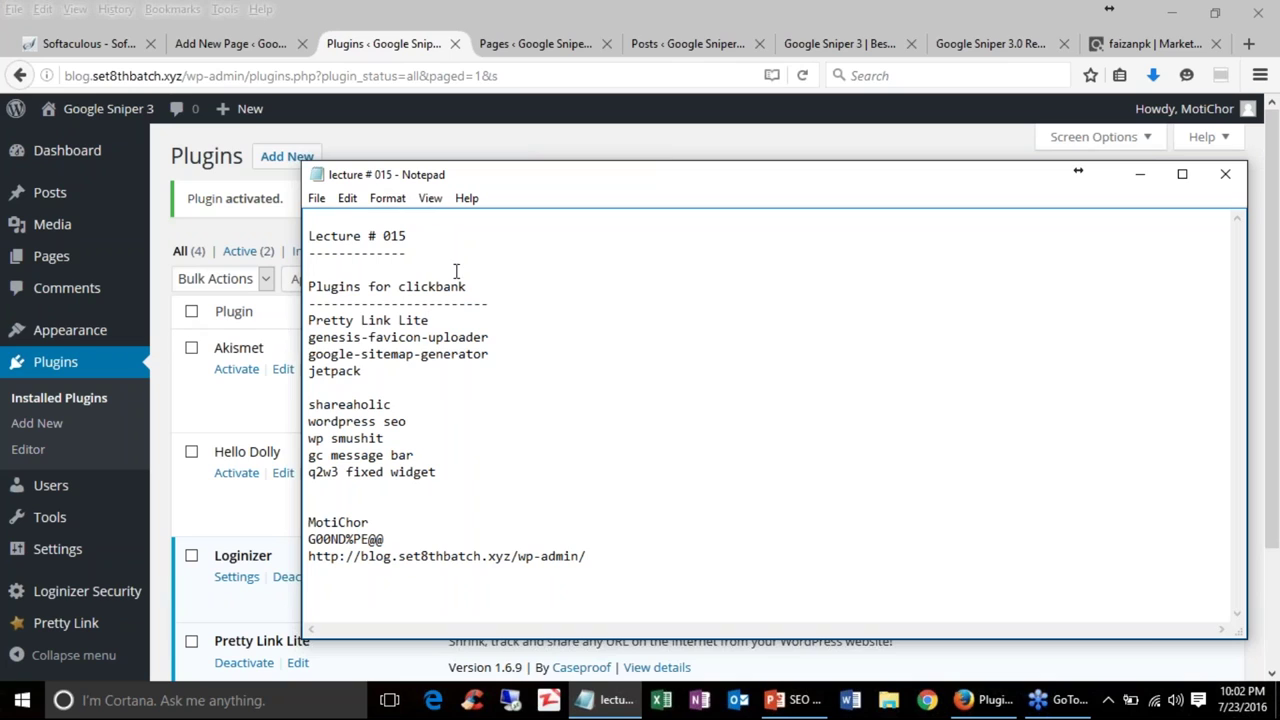
key(Return)
key(Return)
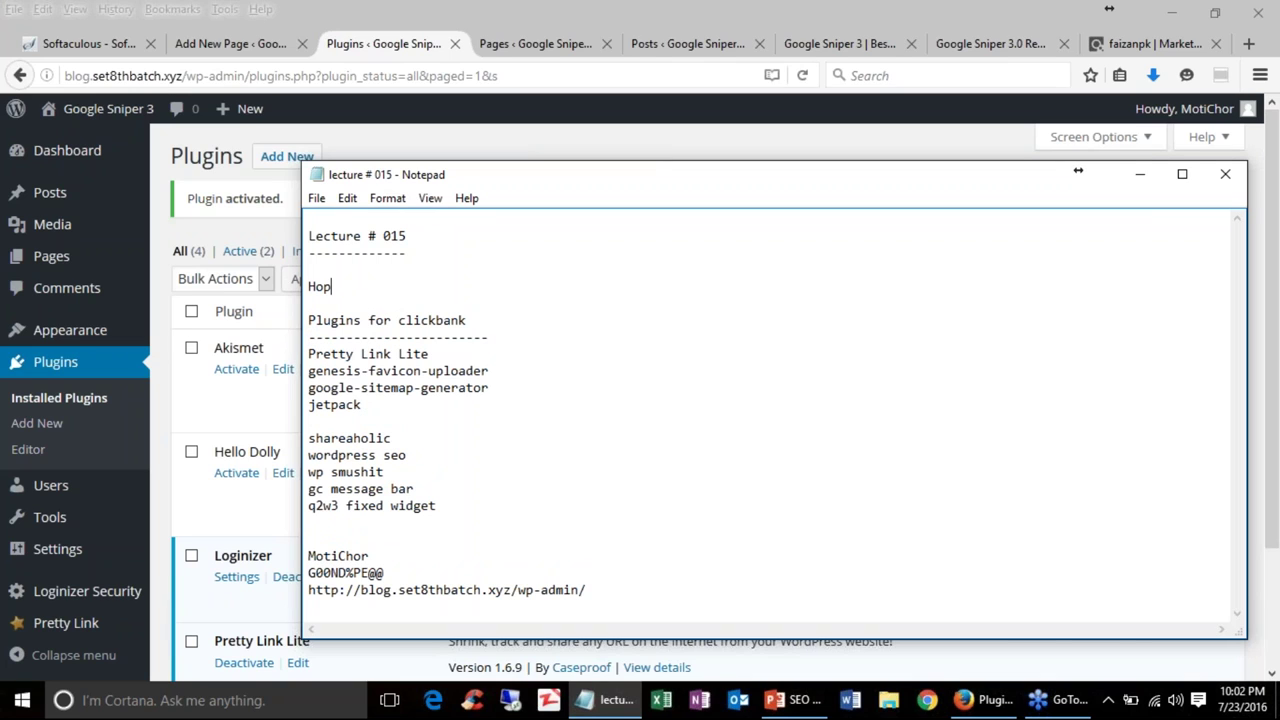
key(ctrl+v)
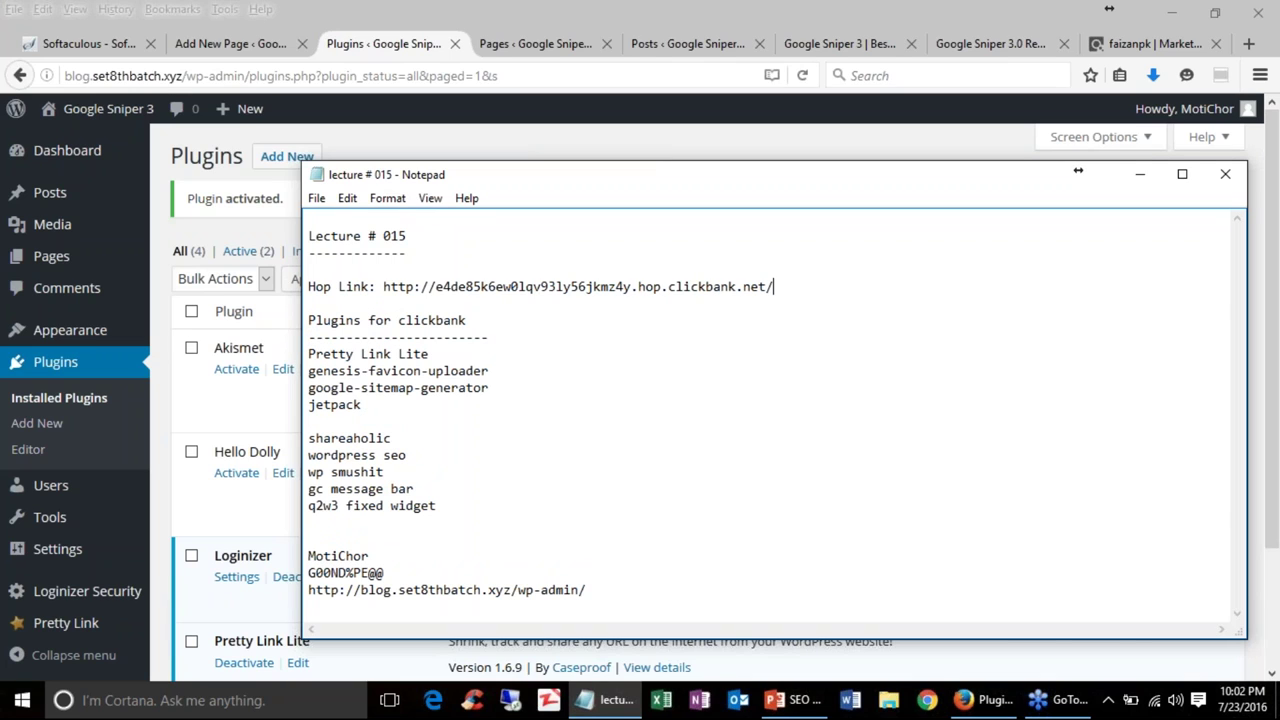
key(Return)
Step: Open the Pretty Link links page from the WordPress admin sidebar
click(568, 8)
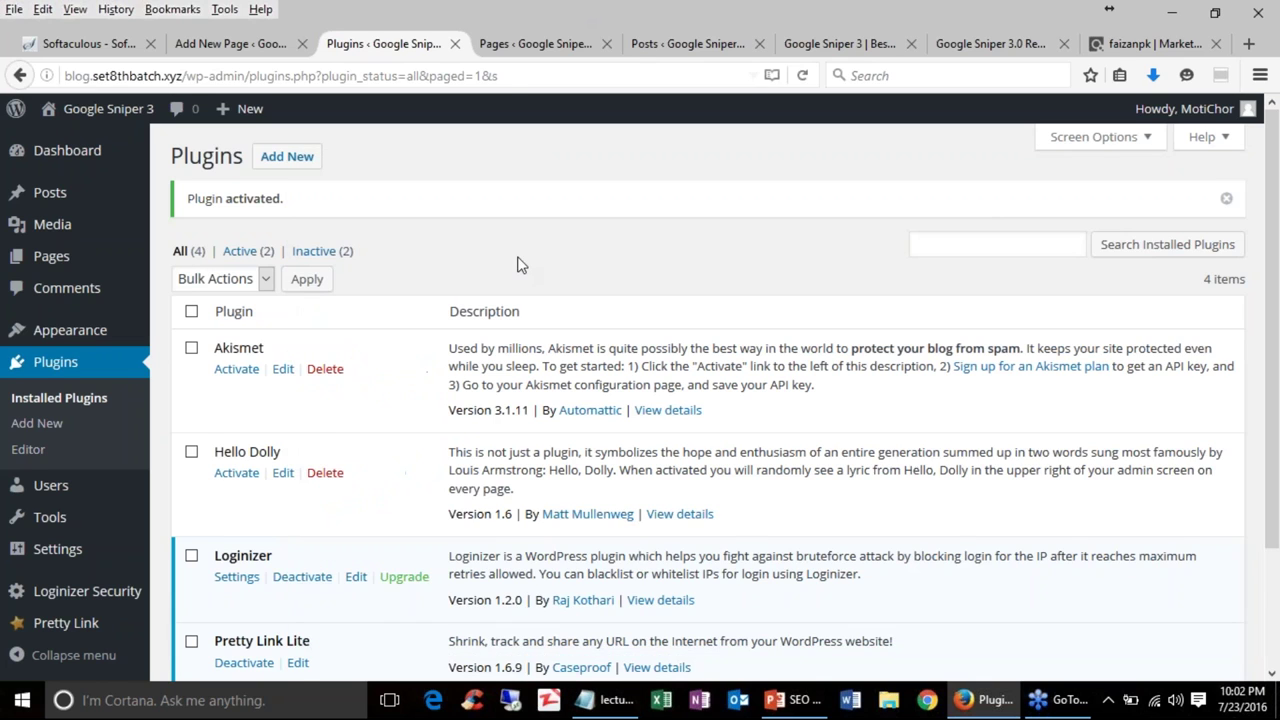
scroll(300, 350, down, 3)
click(92, 625)
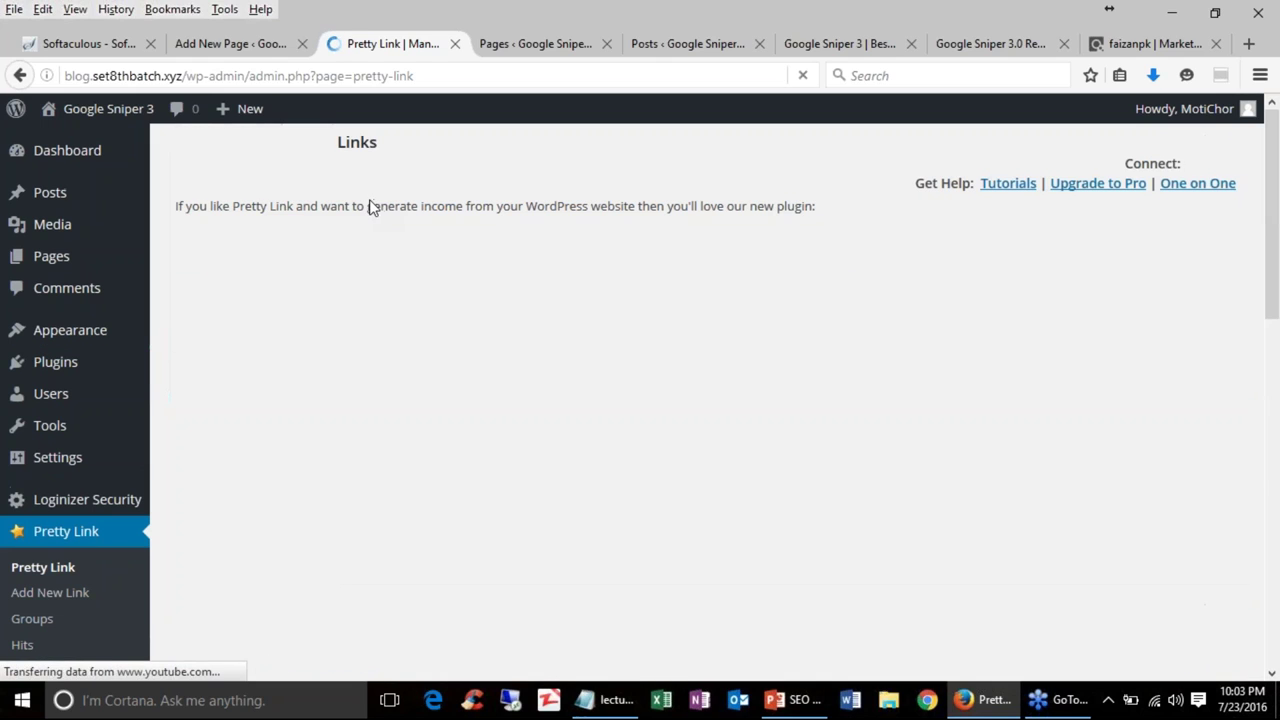
Step: Scroll the empty Pretty Link links page and start adding a new link
scroll(1000, 378, down, 1)
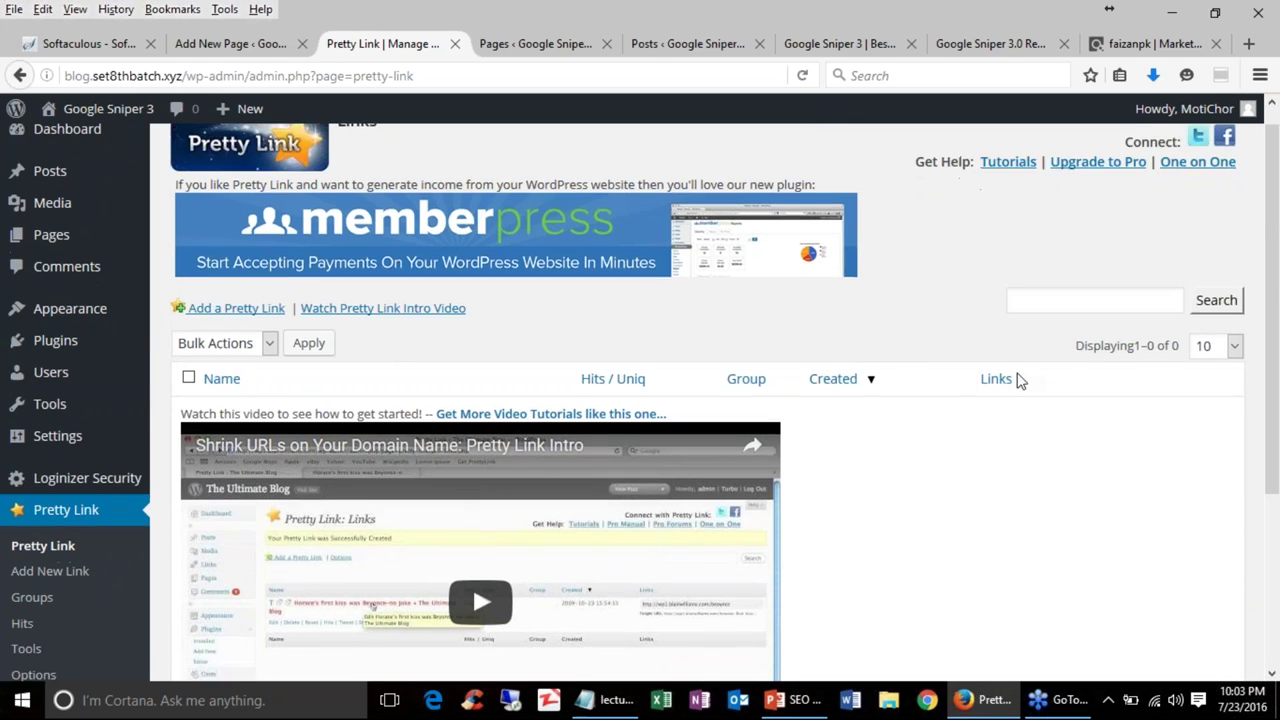
scroll(1017, 390, down, 5)
click(66, 492)
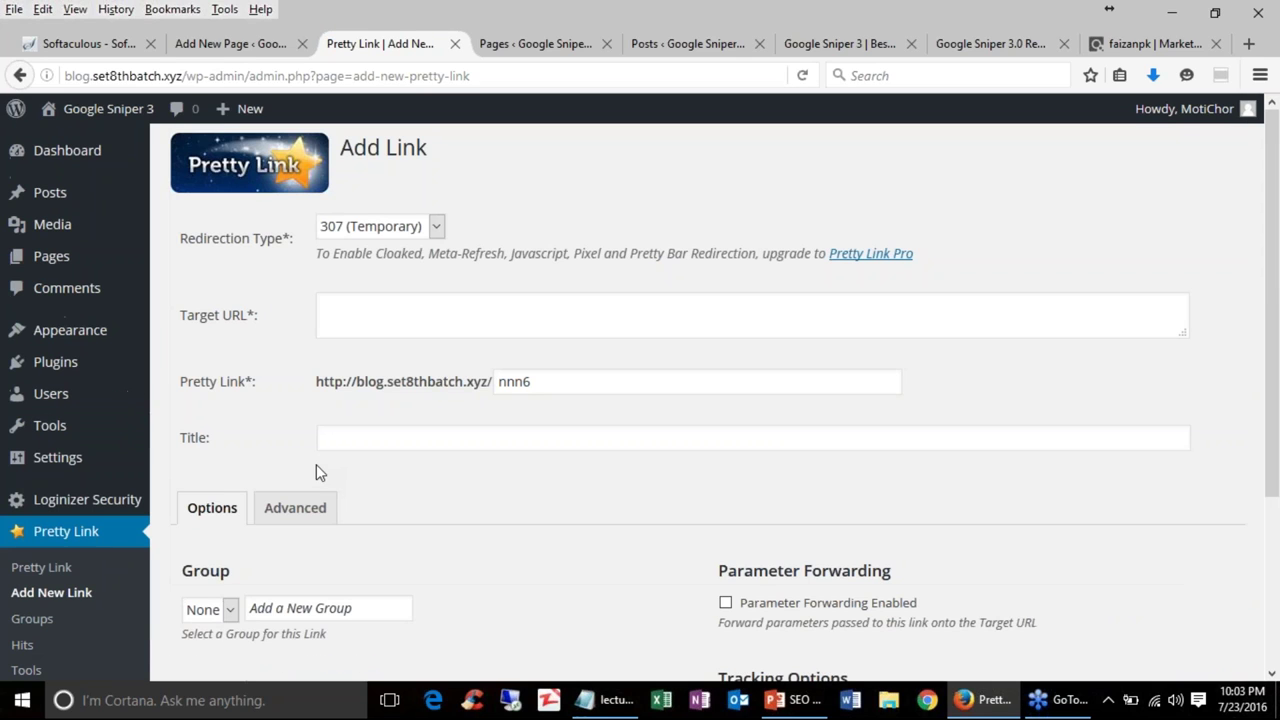
Step: Create a nofollow pretty link with slug googlesniper3 targeting the ClickBank hop link, and copy it
click(432, 316)
key(ctrl+v)
double_click(500, 378)
text(g)
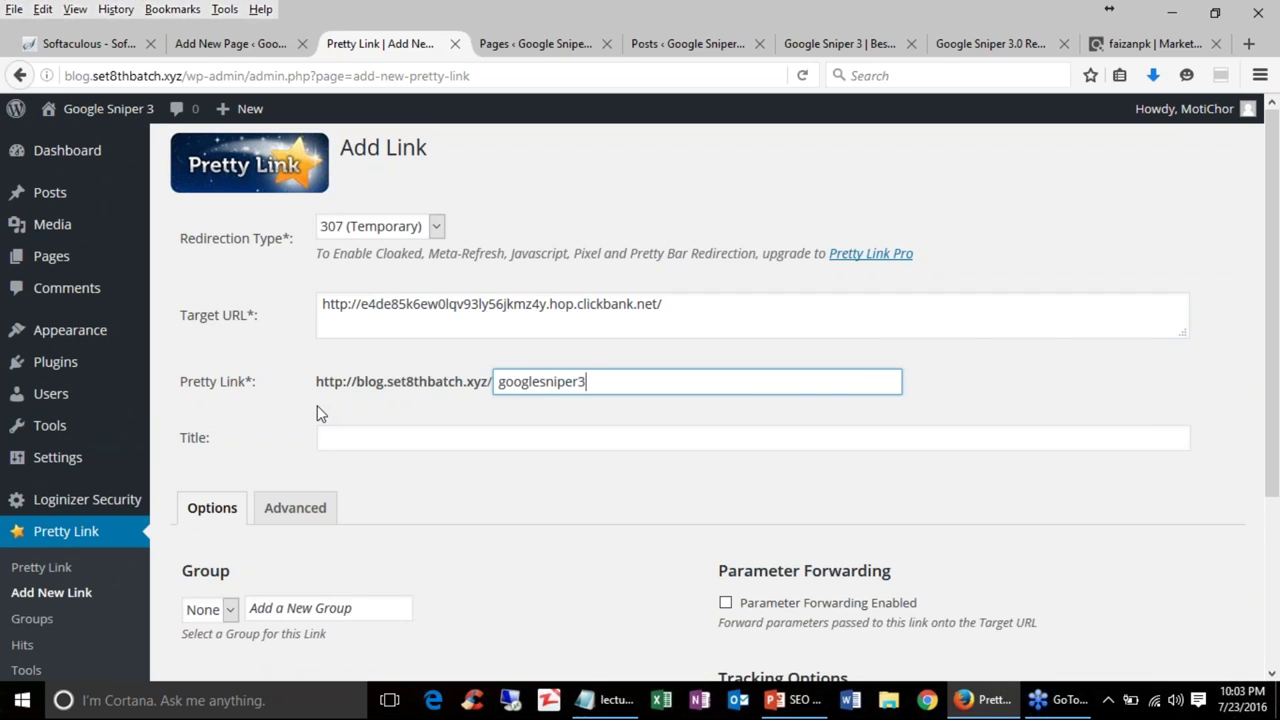
scroll(317, 405, down, 4)
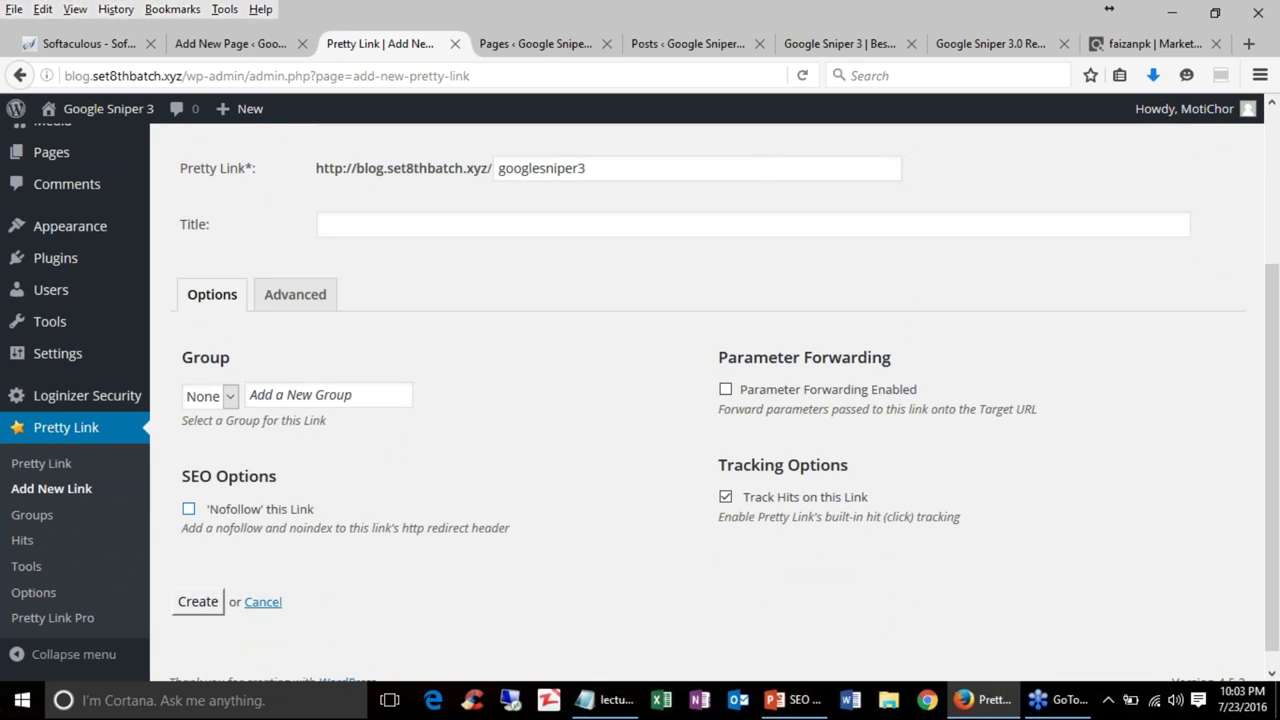
click(188, 509)
click(205, 605)
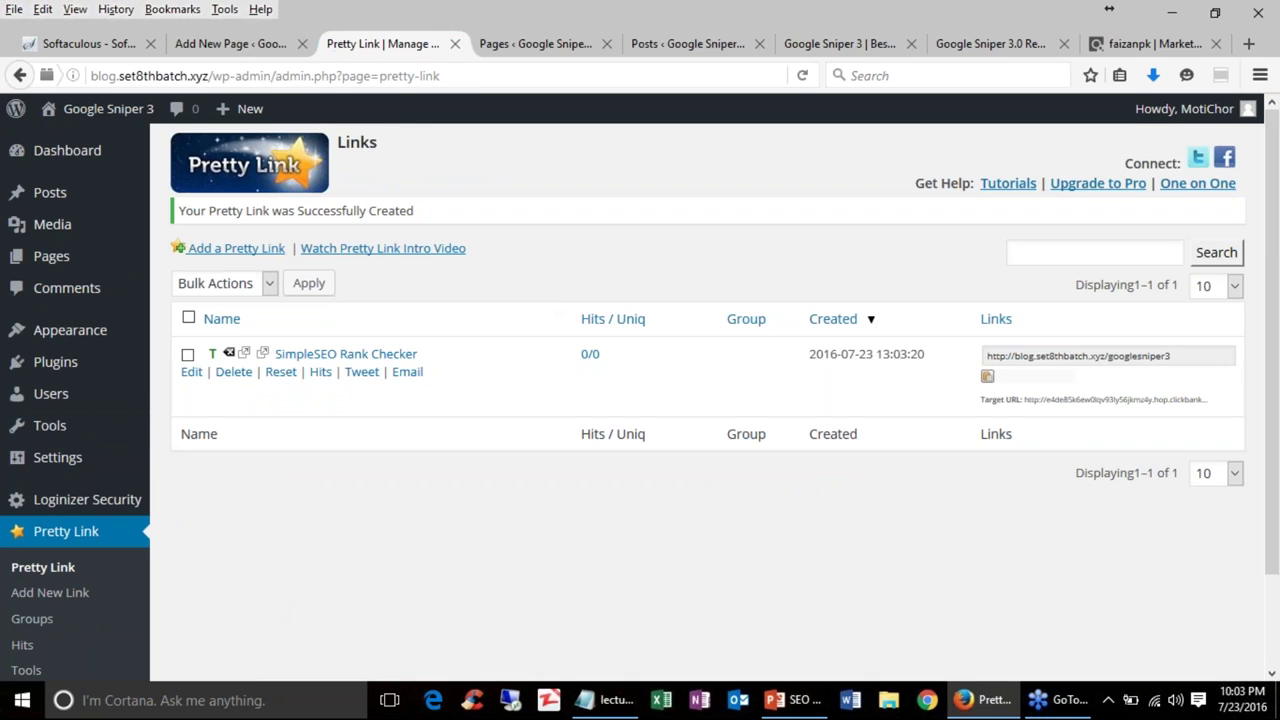
triple_click(1140, 356)
click(262, 48)
Step: Change the Buy Now image's link URL to the googlesniper3 pretty link and update it
click(546, 502)
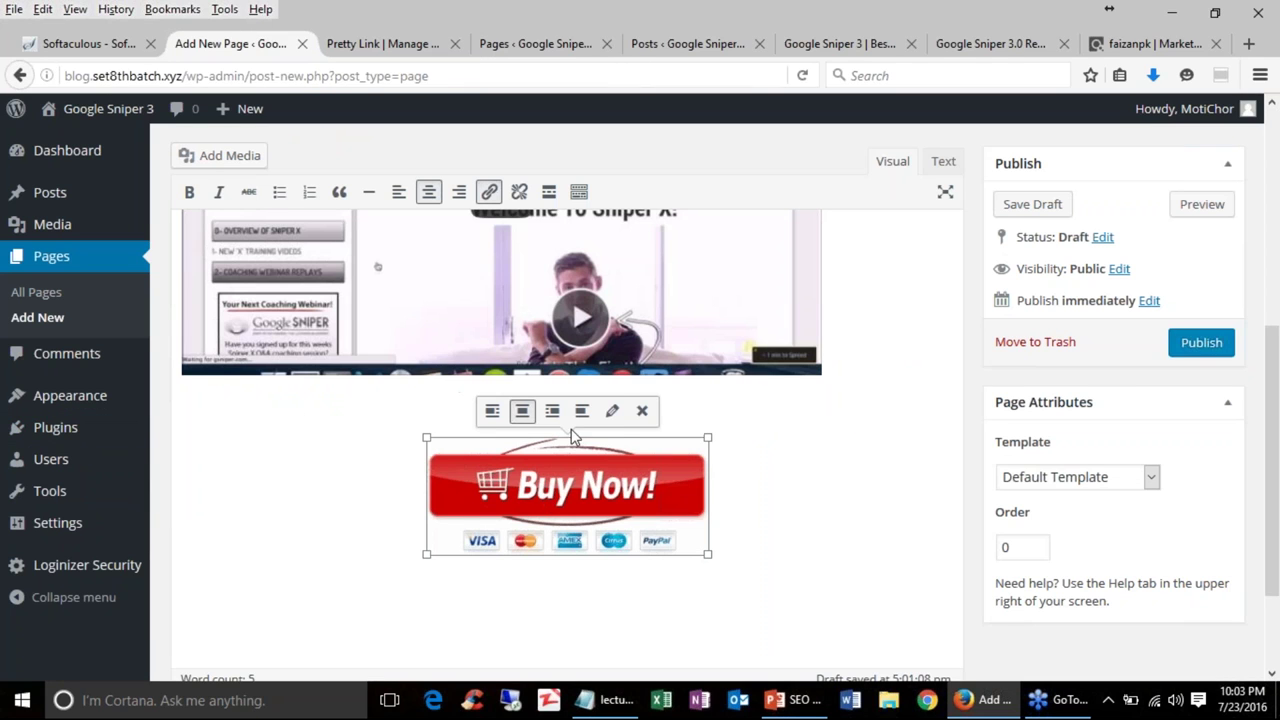
click(612, 418)
click(436, 259)
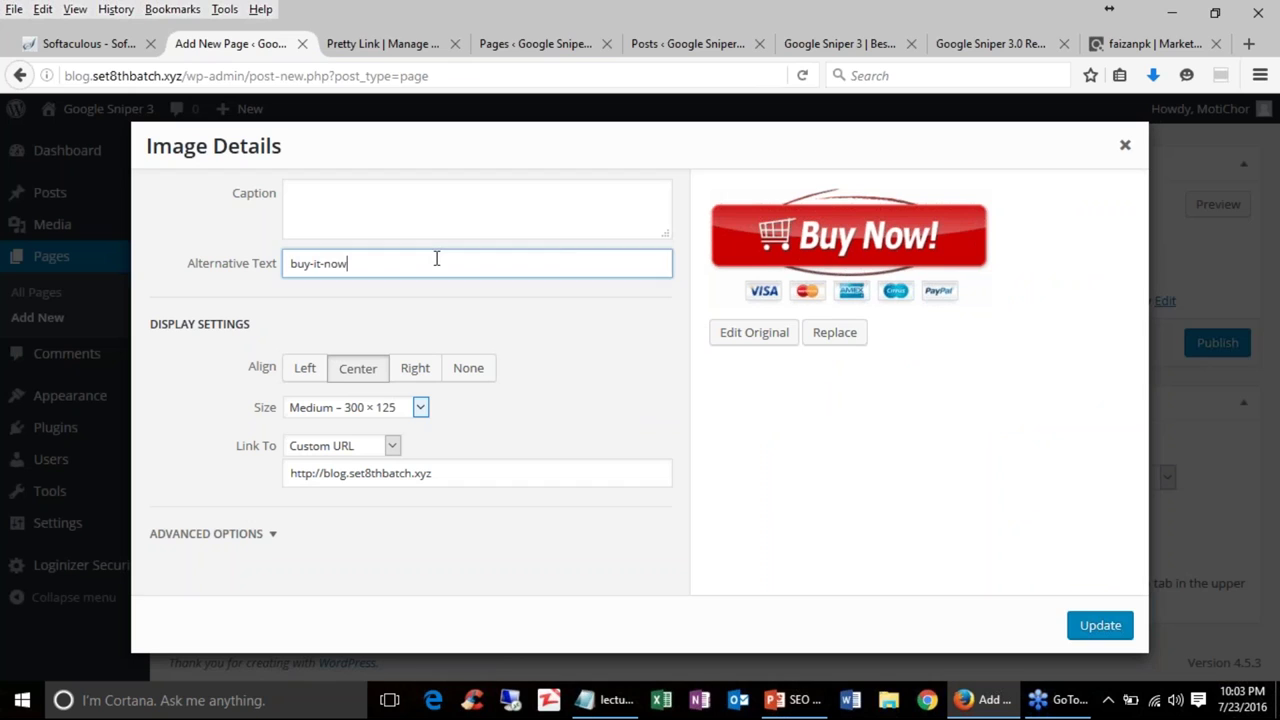
double_click(396, 470)
key(ctrl+a)
key(ctrl+v)
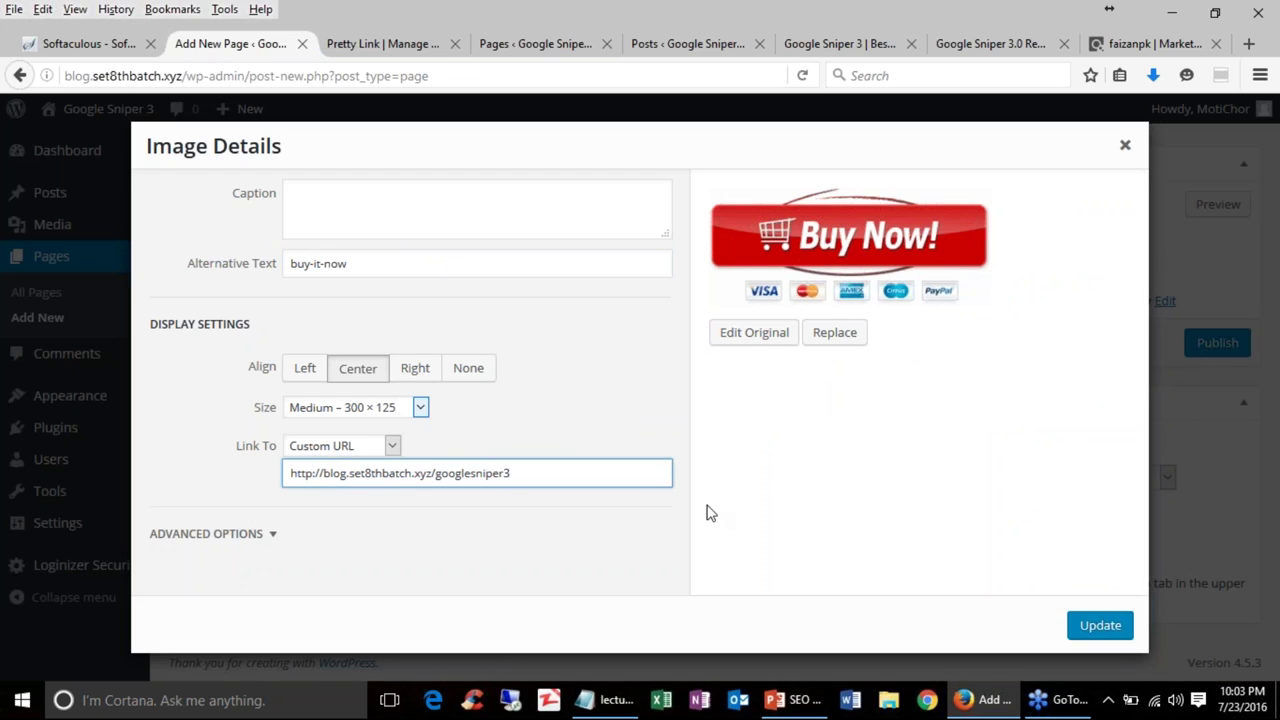
click(1100, 625)
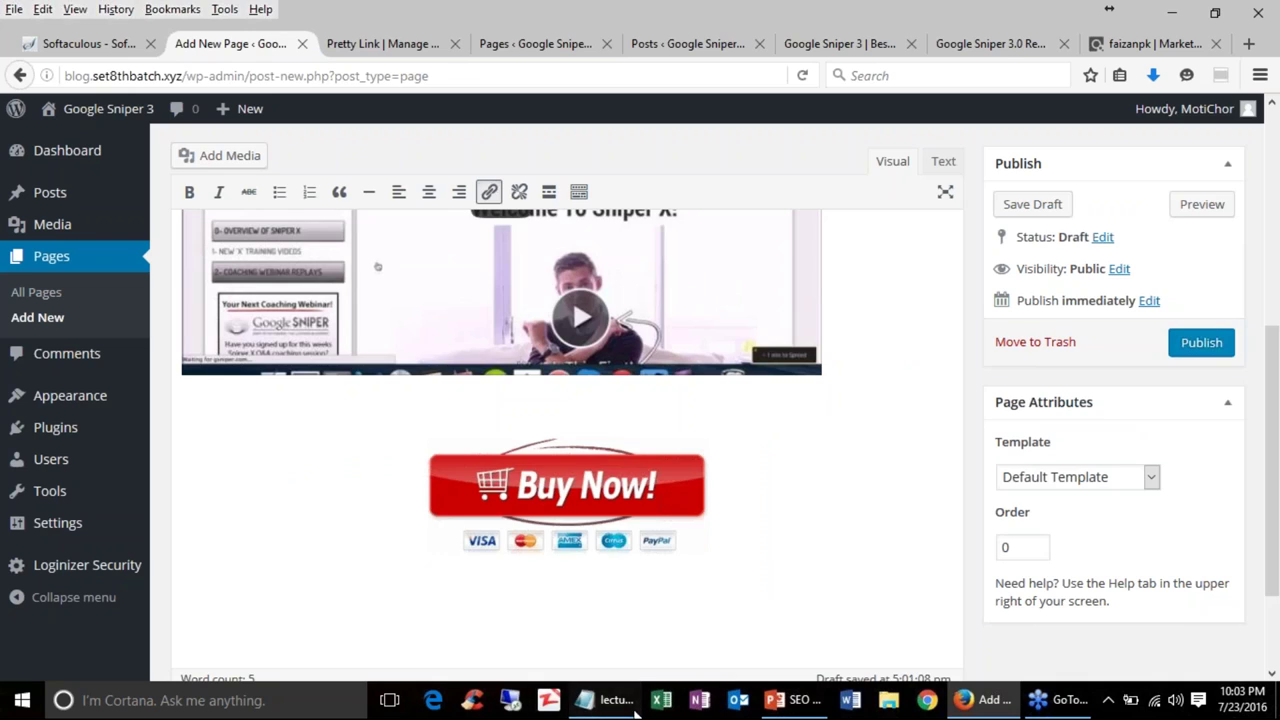
Step: Record the googlesniper3 short link under Hop Link in the notes and return to the editor
click(605, 700)
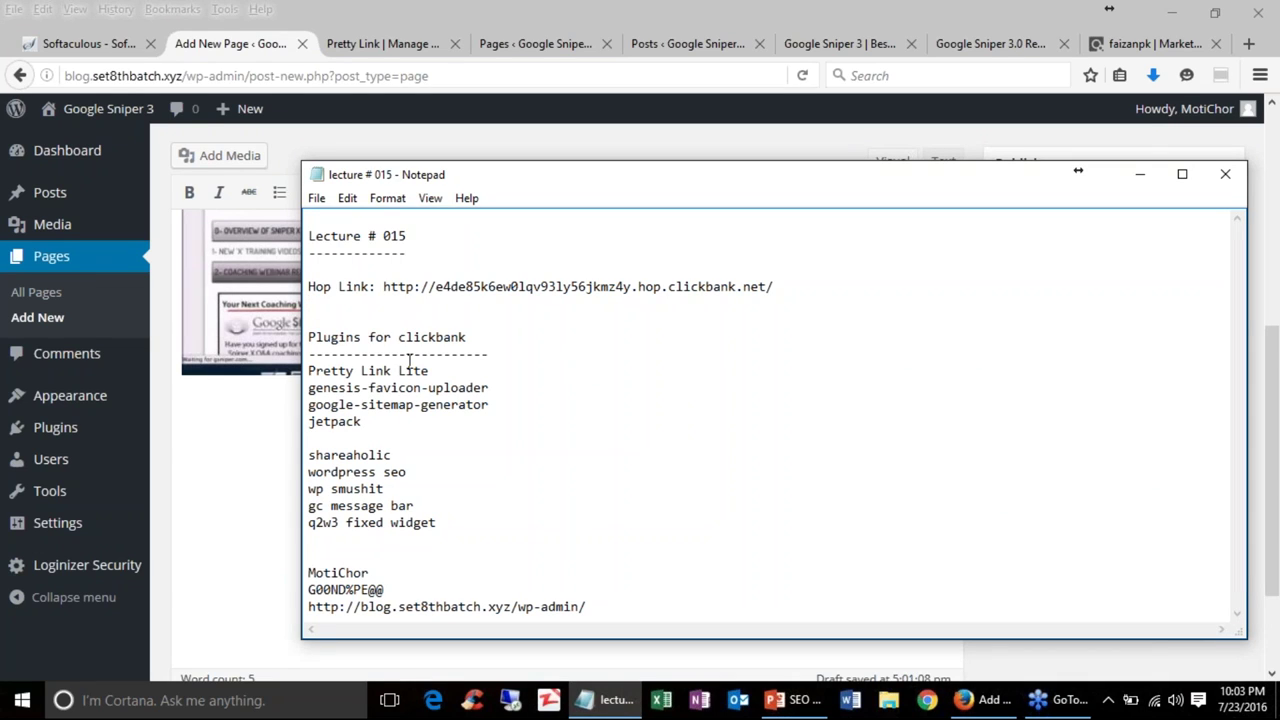
key(ctrl+v)
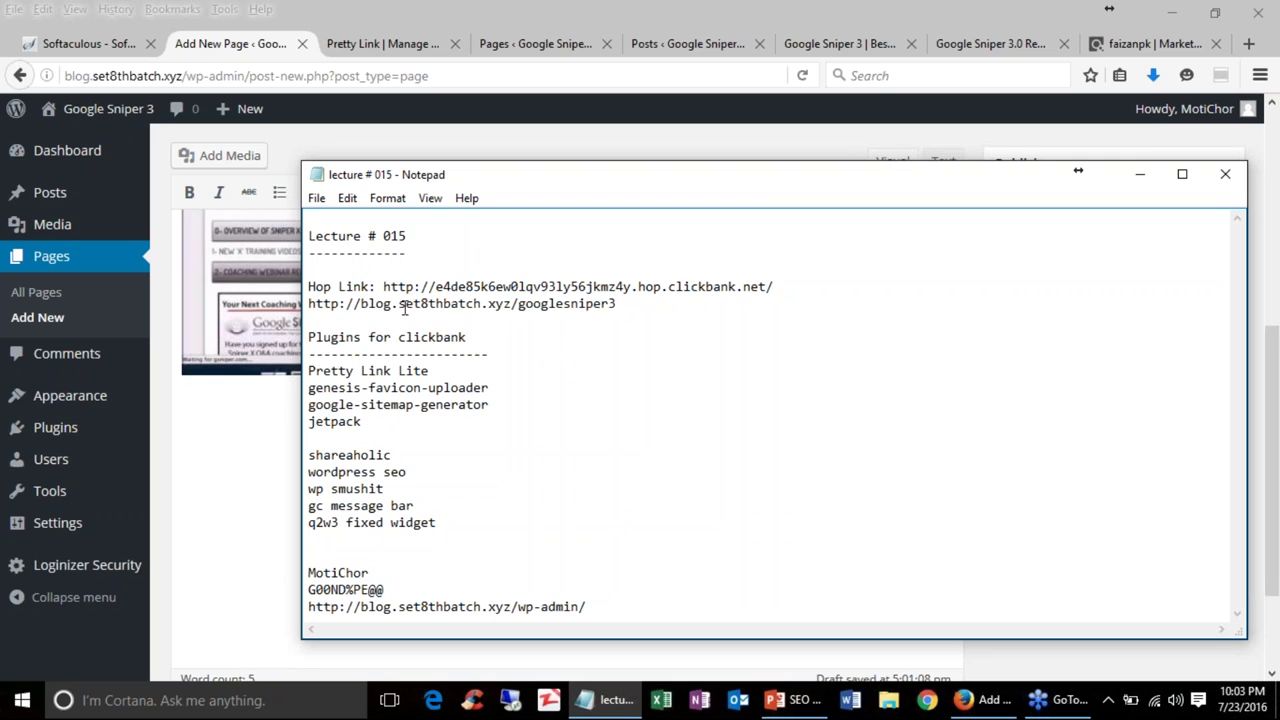
click(252, 412)
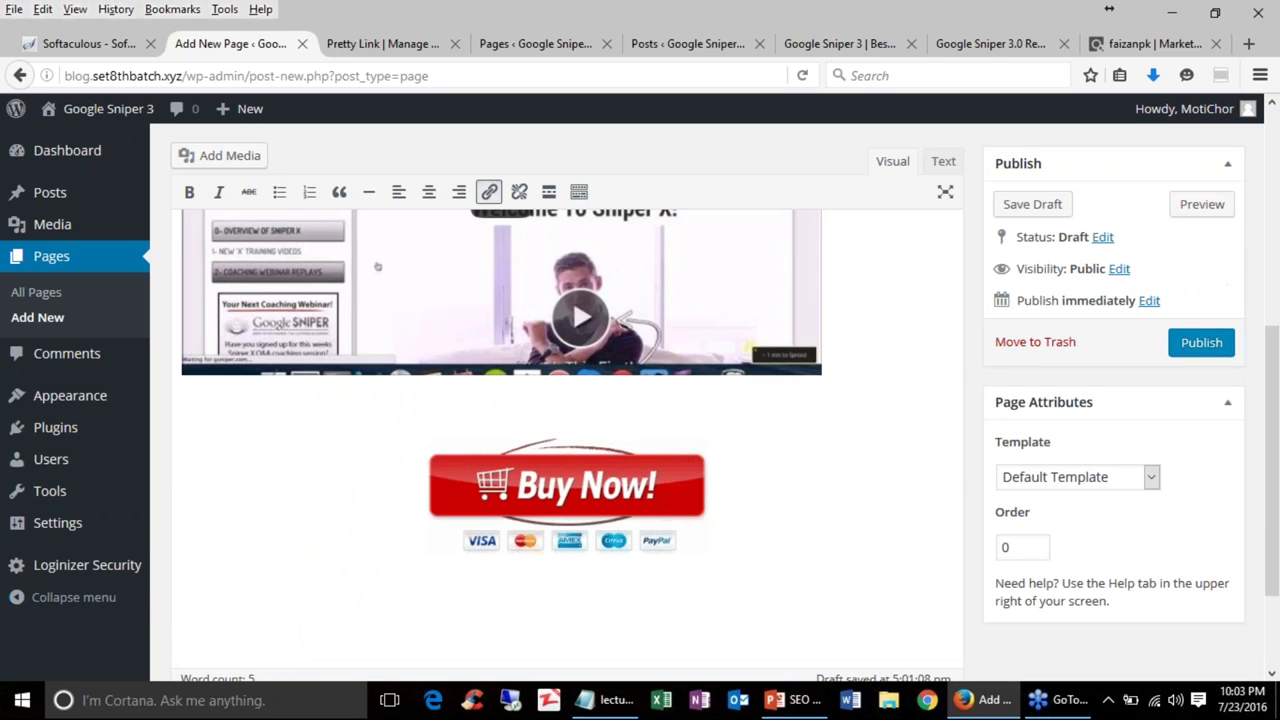
scroll(420, 337, up, 3)
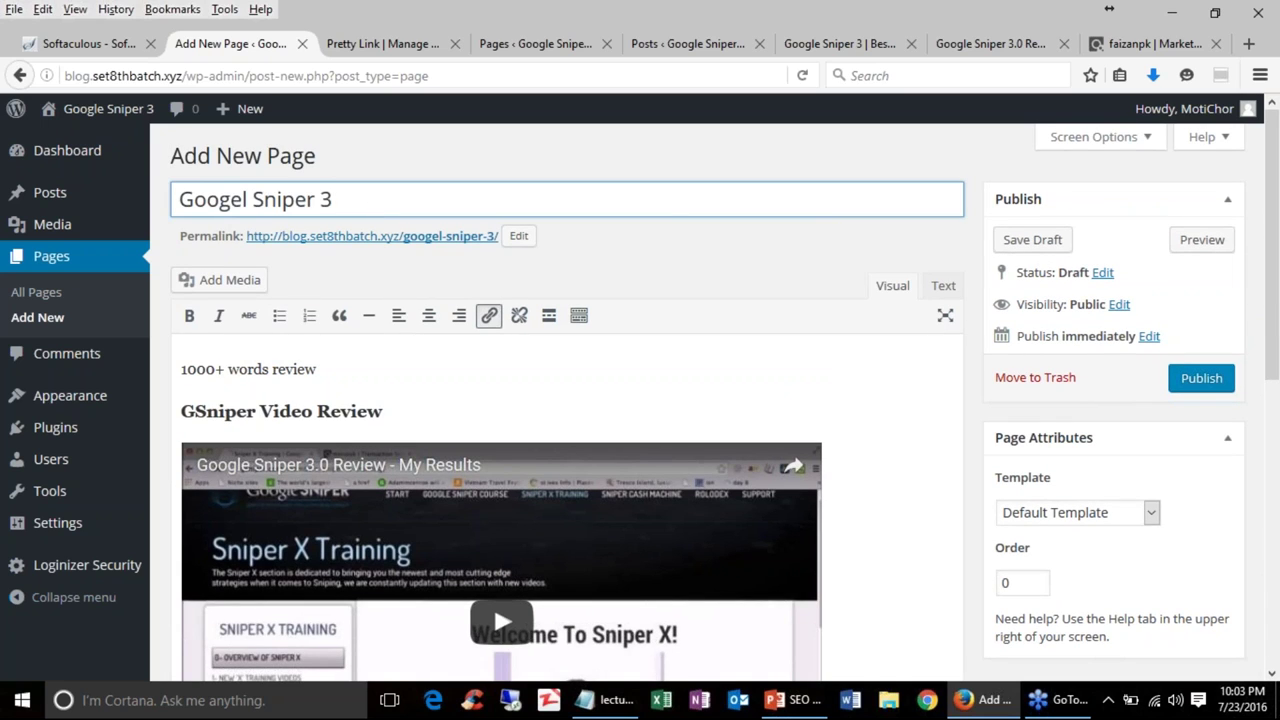
Step: Publish the Googel Sniper 3 page and make it the static front page in Reading settings
click(1203, 390)
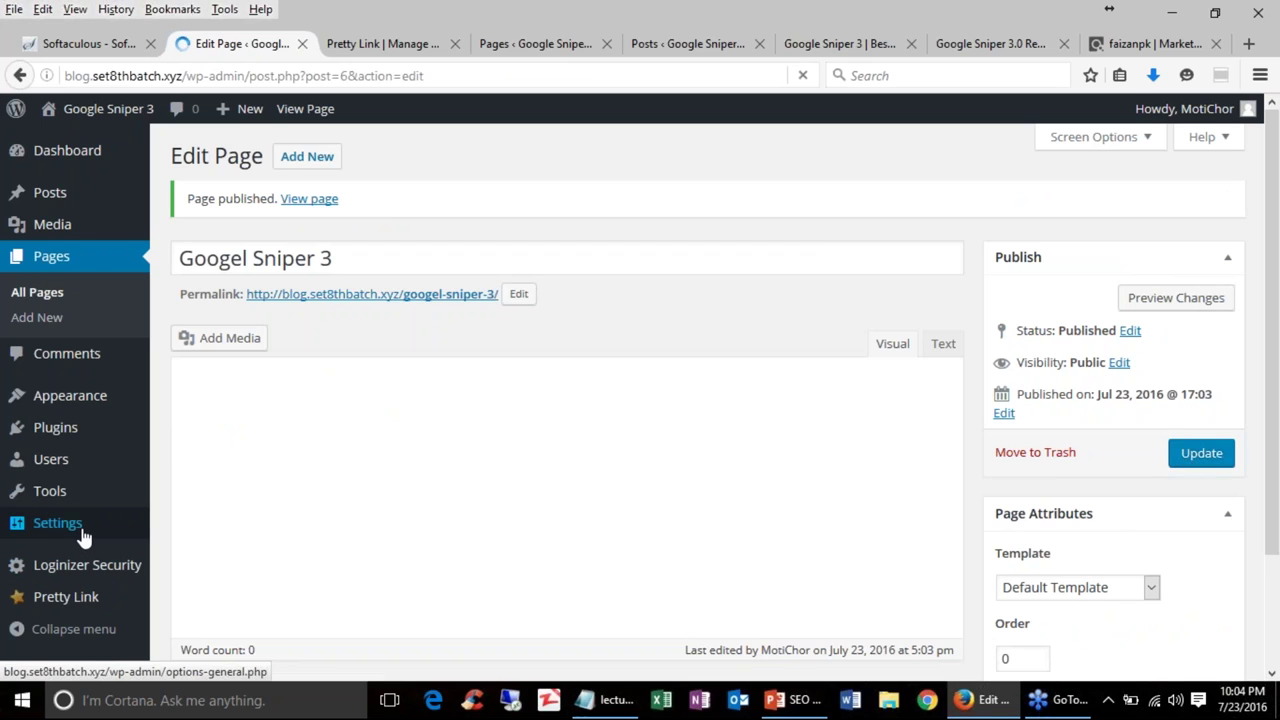
mouse_move(129, 529)
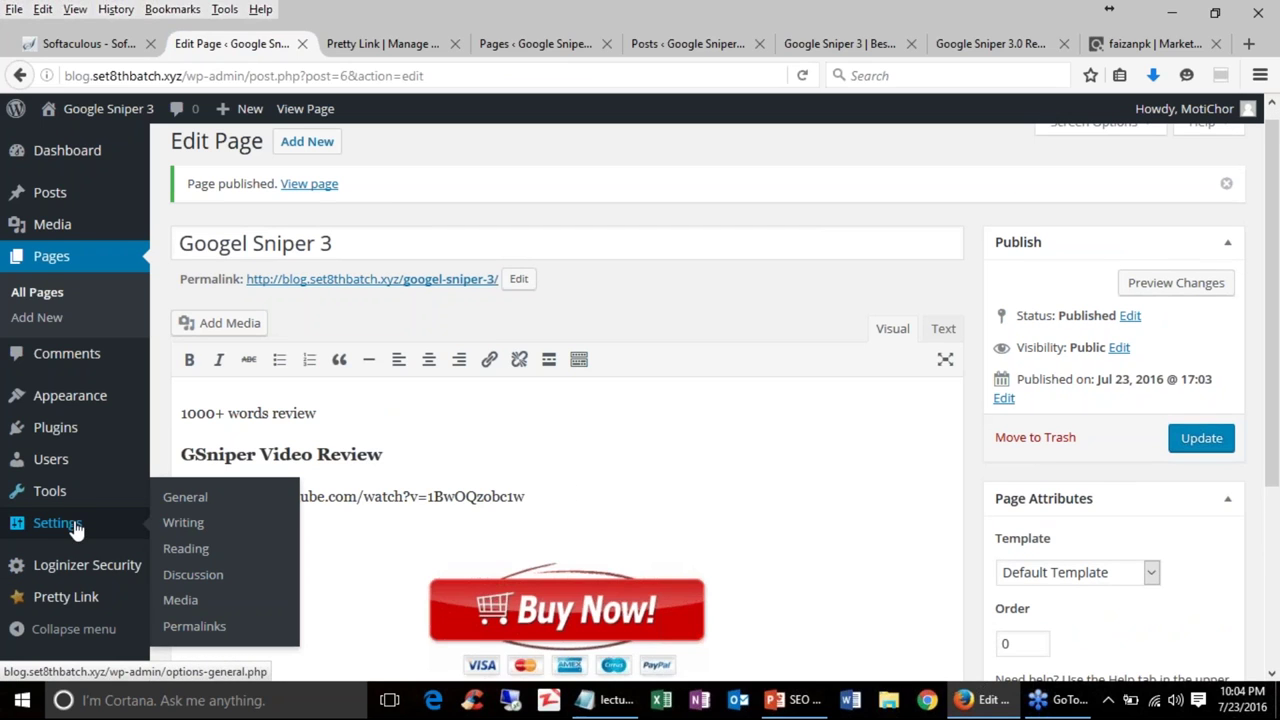
click(193, 554)
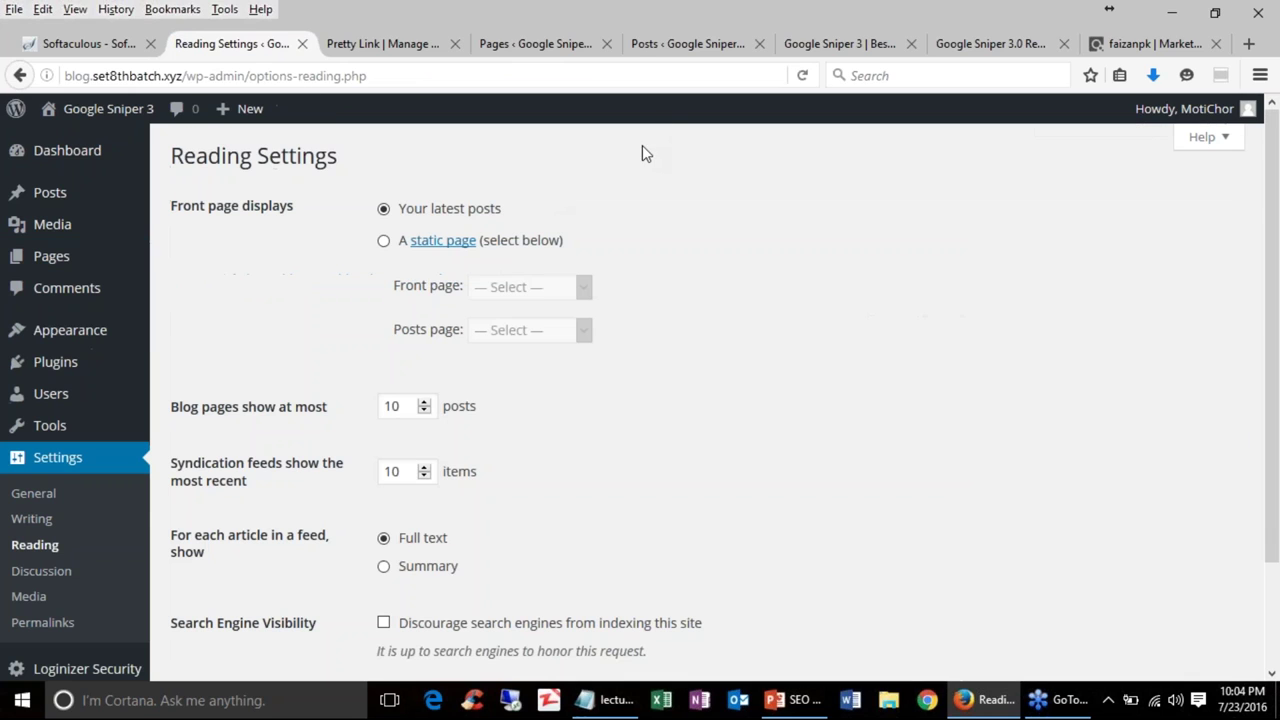
click(386, 241)
click(529, 287)
click(491, 326)
scroll(723, 377, down, 2)
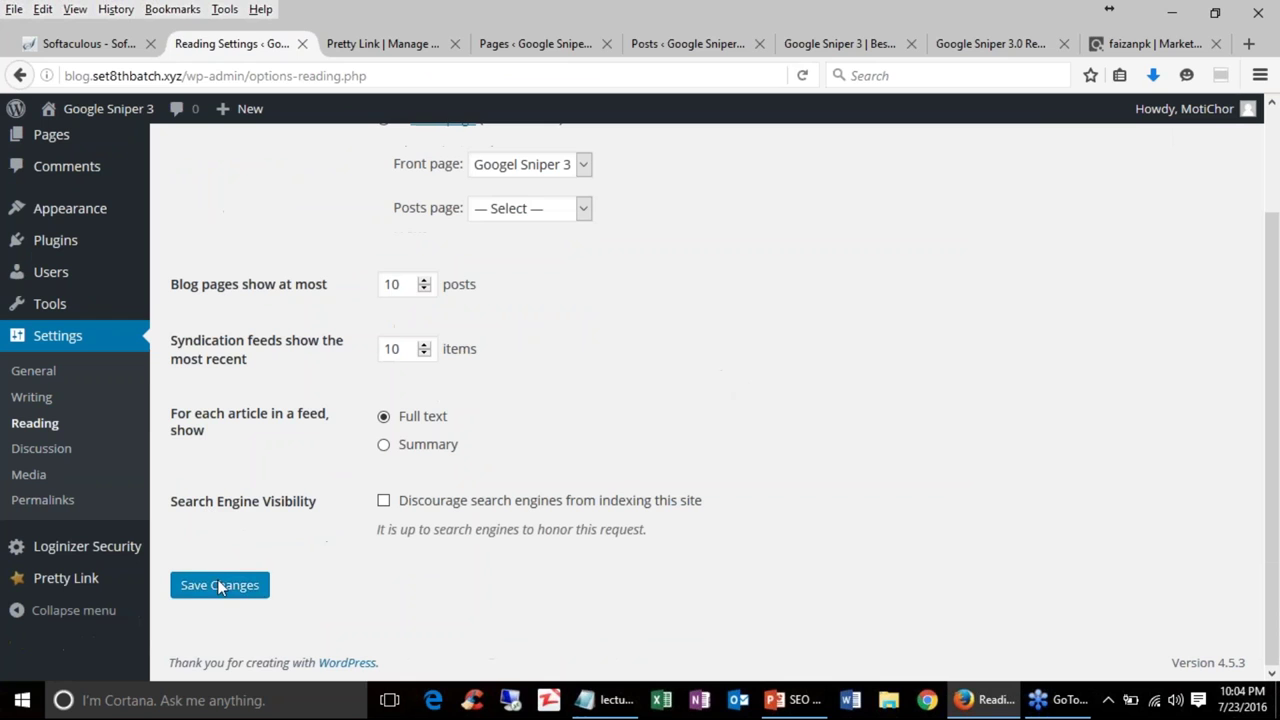
click(220, 586)
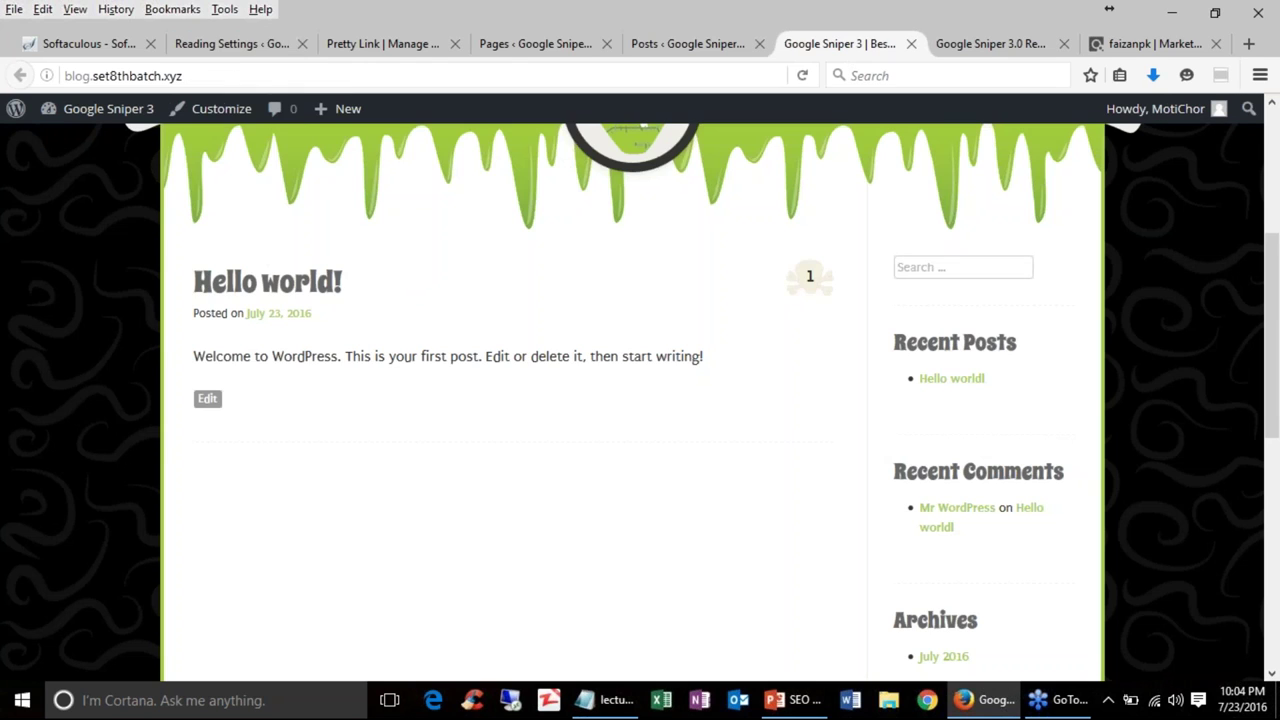
click(840, 43)
Step: Reload and scroll through the live Googel Sniper 3 review page down to the Buy Now button
scroll(400, 240, up, 5)
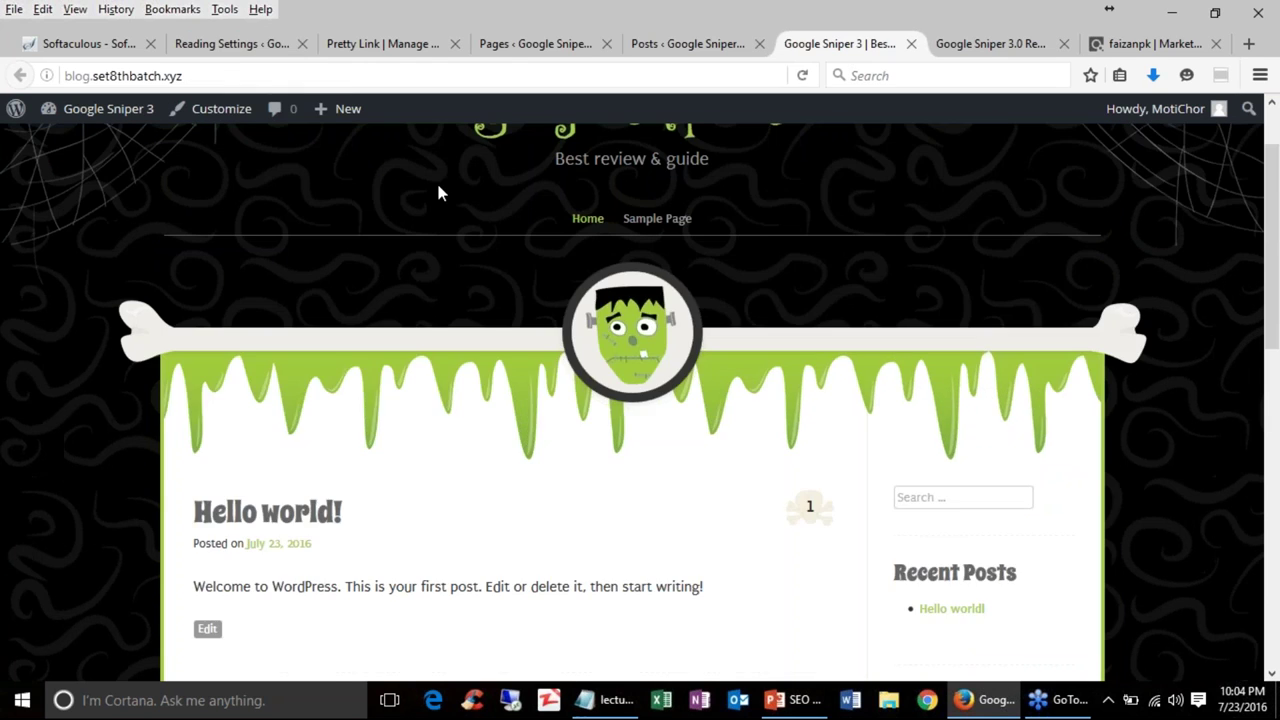
click(680, 205)
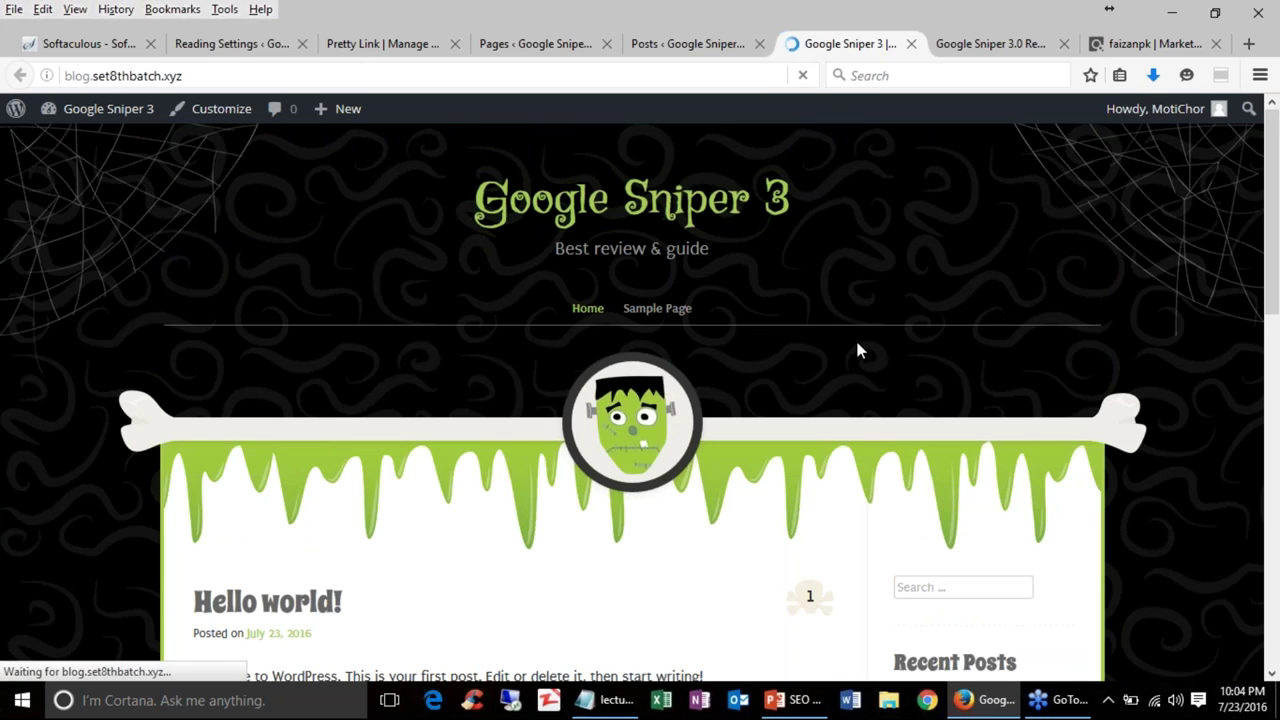
scroll(800, 314, down, 5)
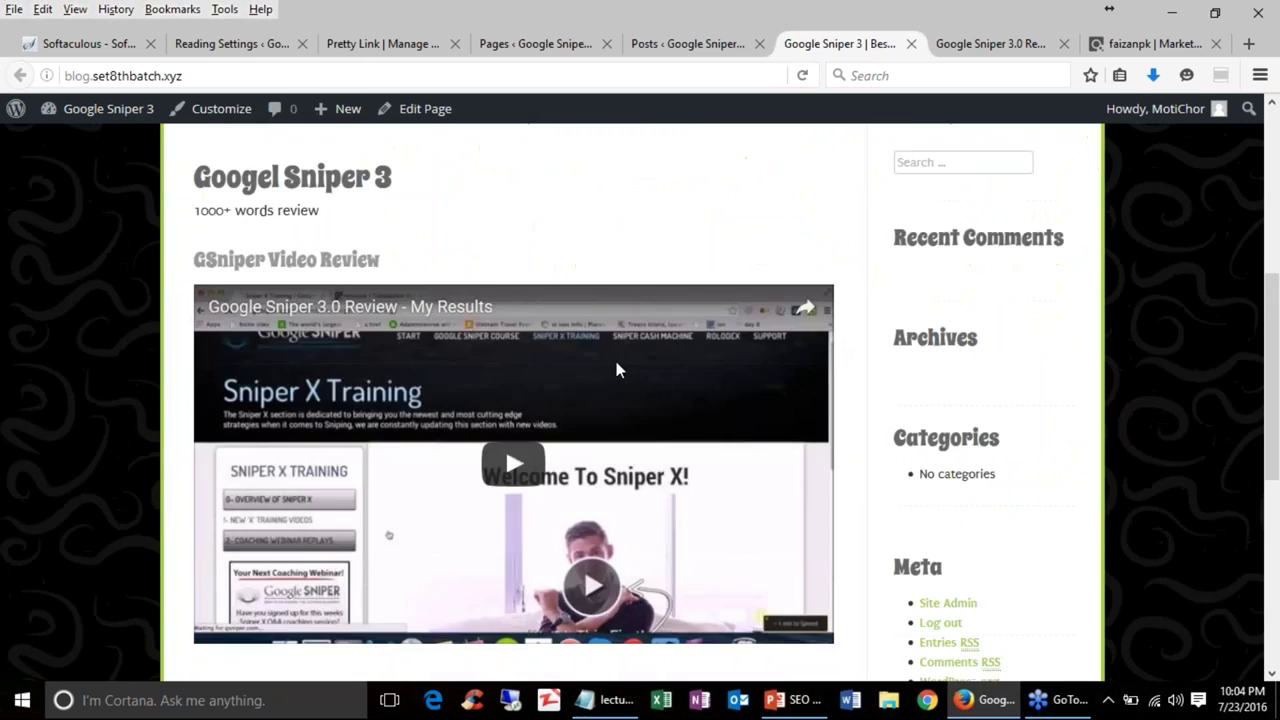
scroll(616, 370, down, 5)
scroll(616, 378, up, 10)
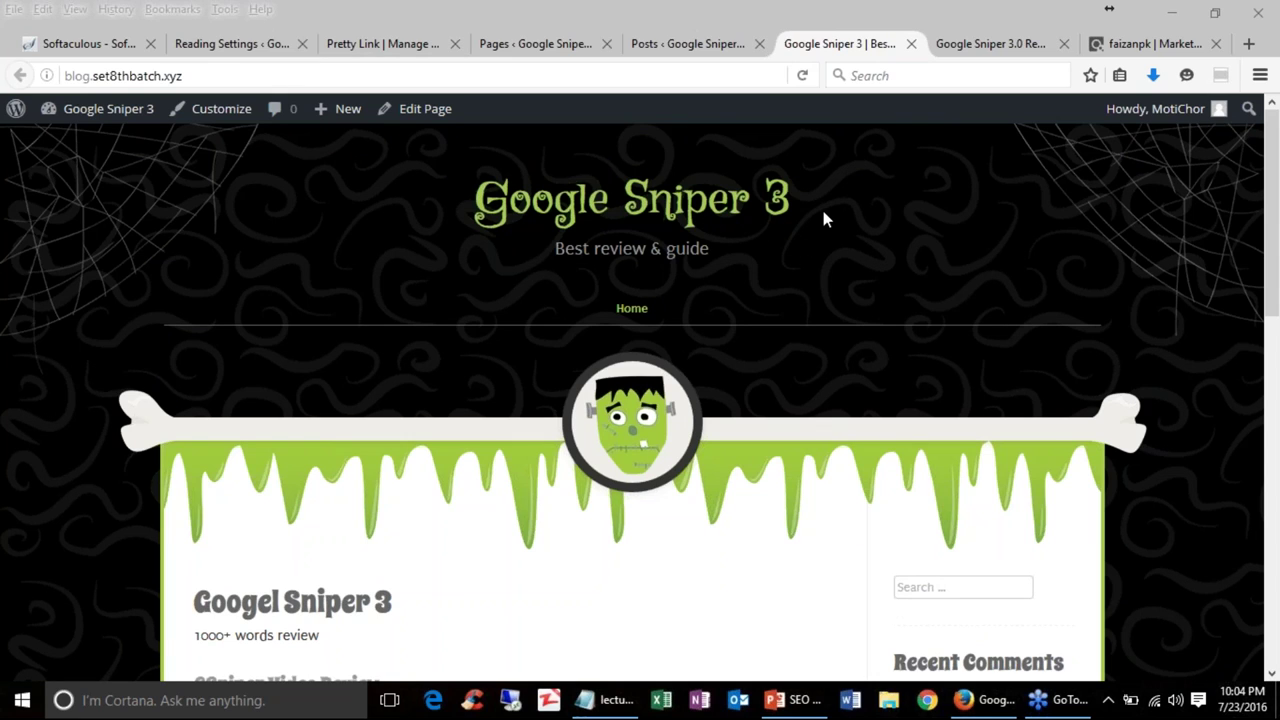
click(590, 570)
scroll(620, 520, down, 5)
scroll(555, 352, down, 5)
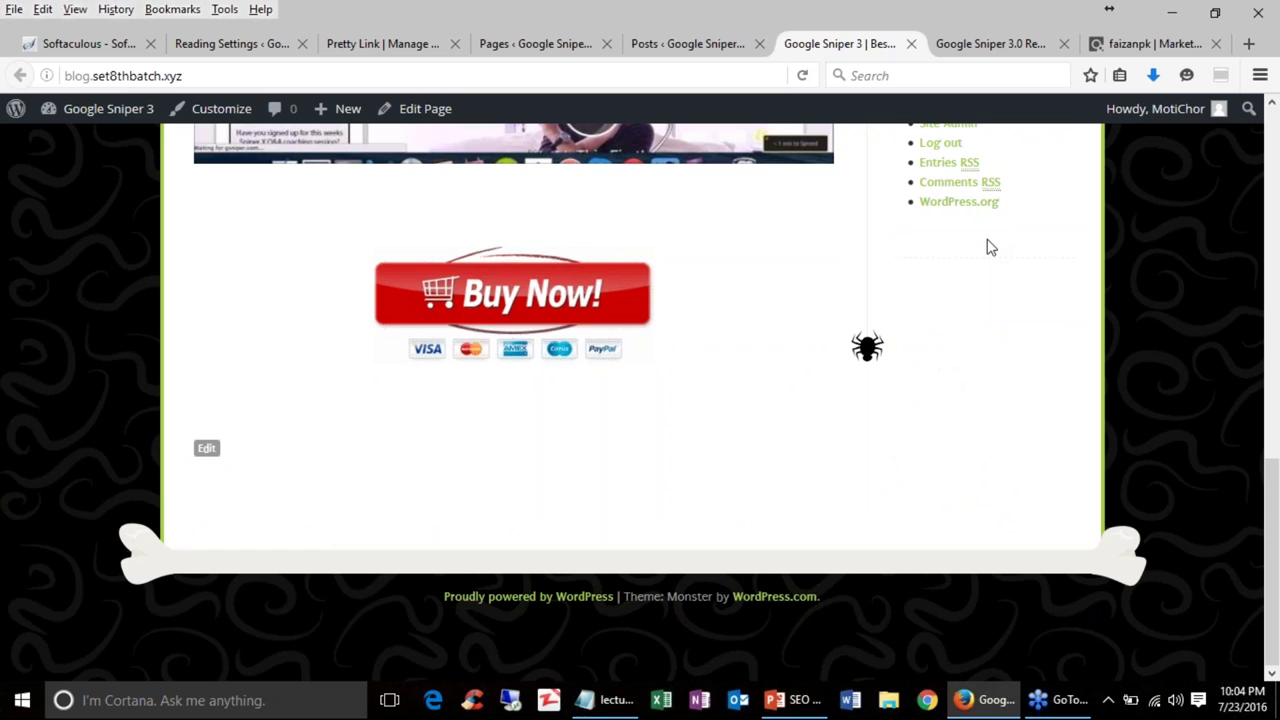
key(Home)
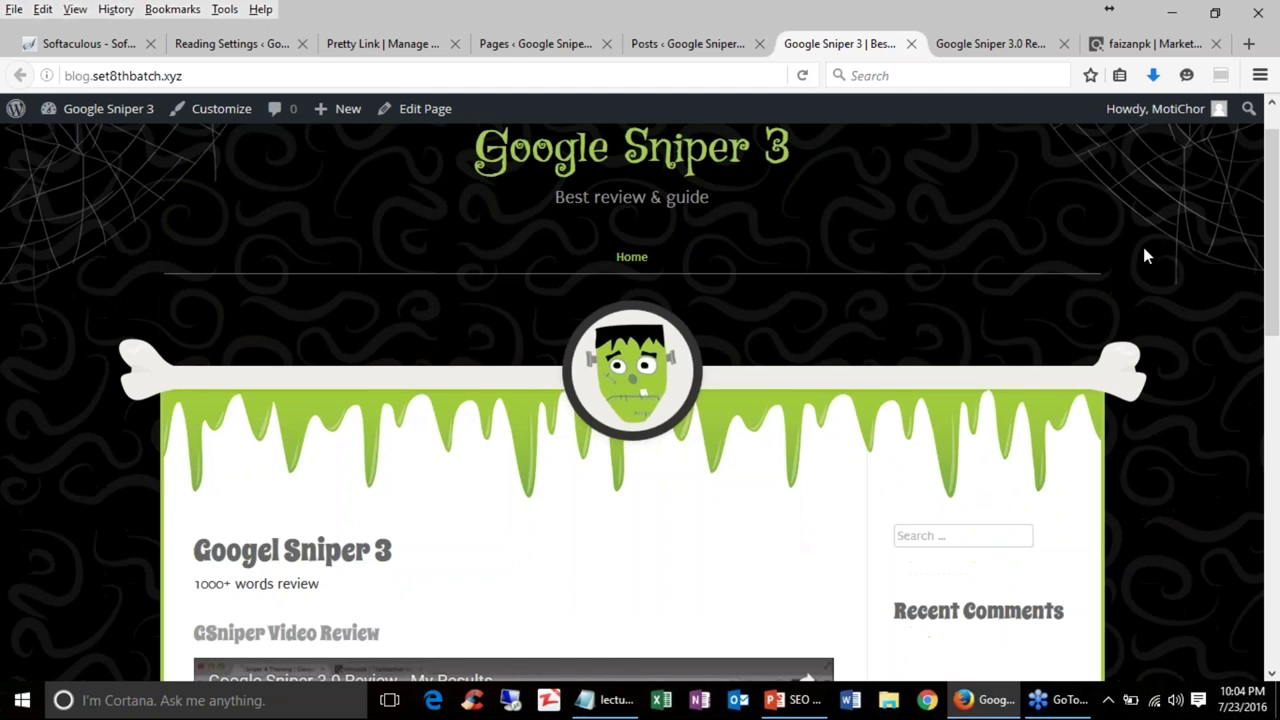
drag(803, 167, 343, 204)
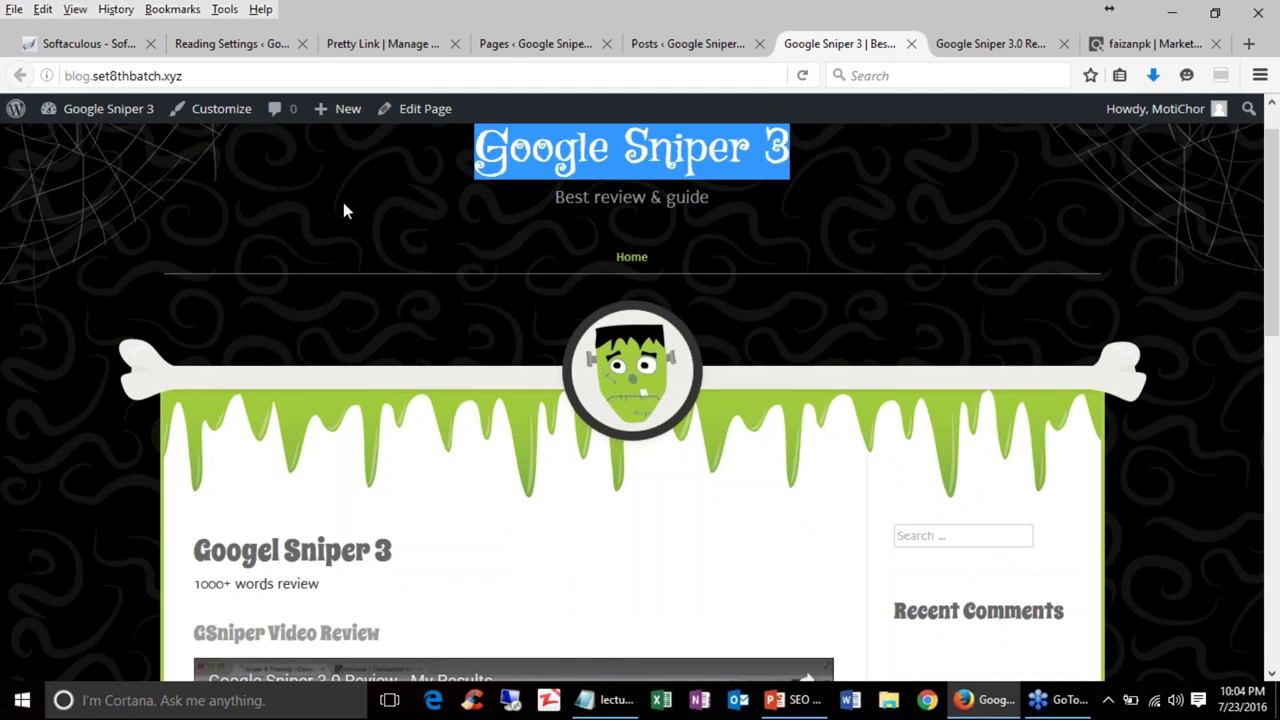
click(343, 204)
click(1013, 43)
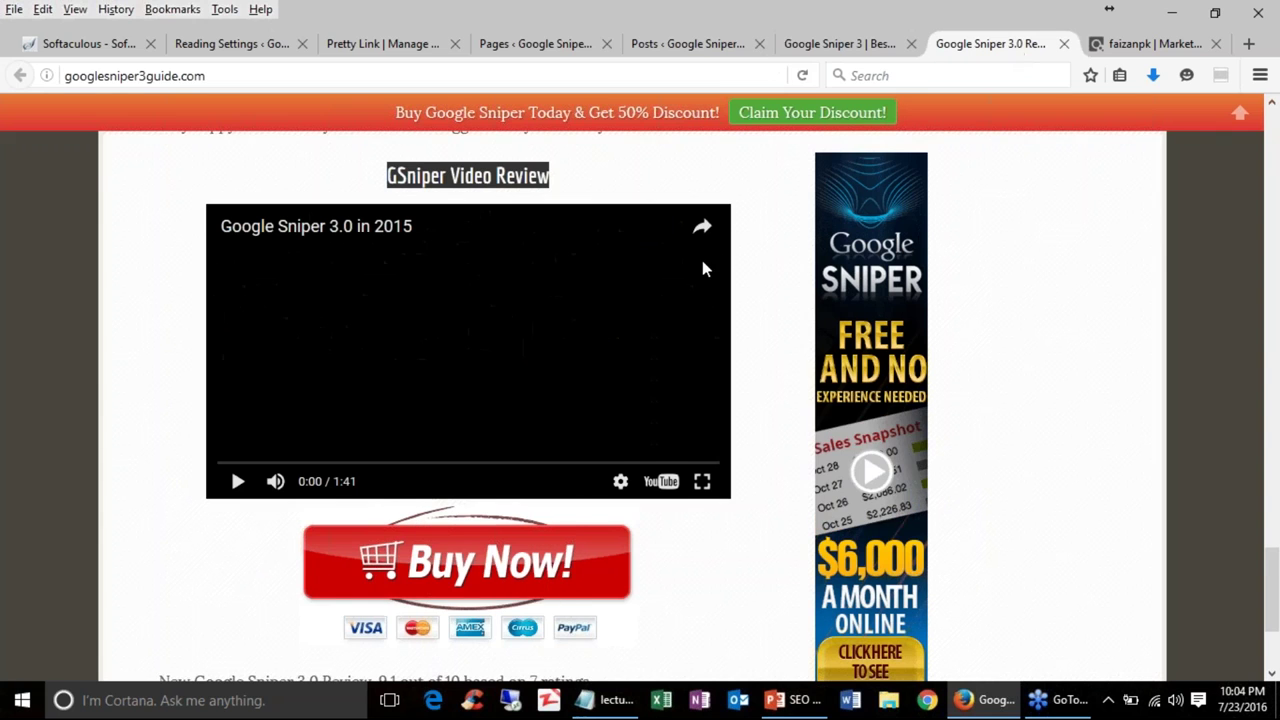
Step: Save the review site's tall sidebar ad to the Desktop as 120x600-4
scroll(702, 262, down, 10)
key(Home)
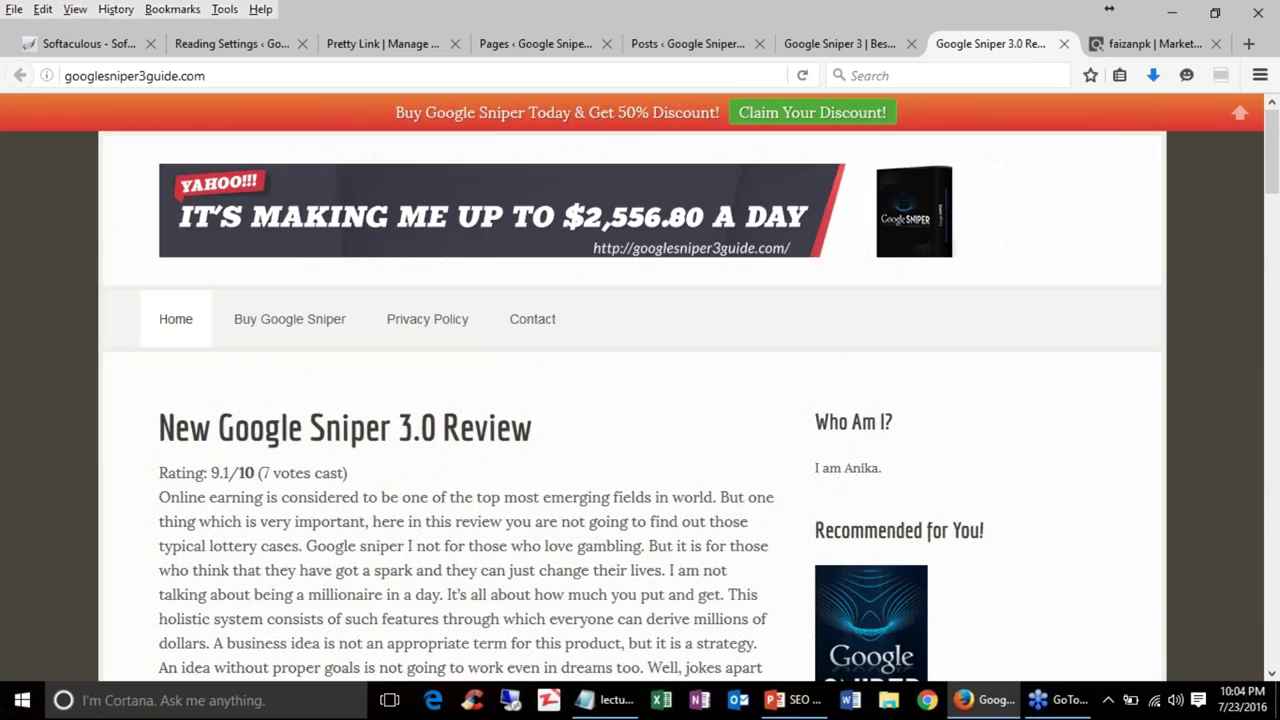
scroll(702, 267, down, 10)
scroll(588, 357, up, 8)
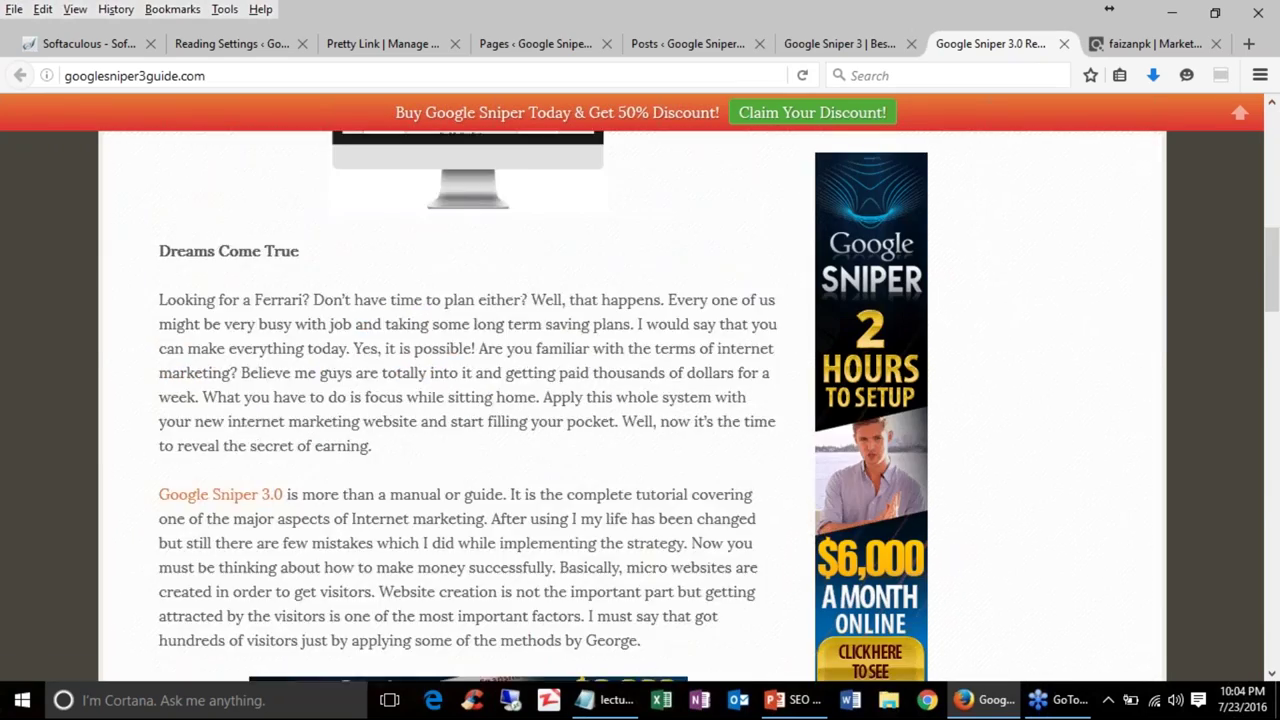
drag(588, 357, 576, 550)
click(576, 550)
scroll(532, 193, down, 4)
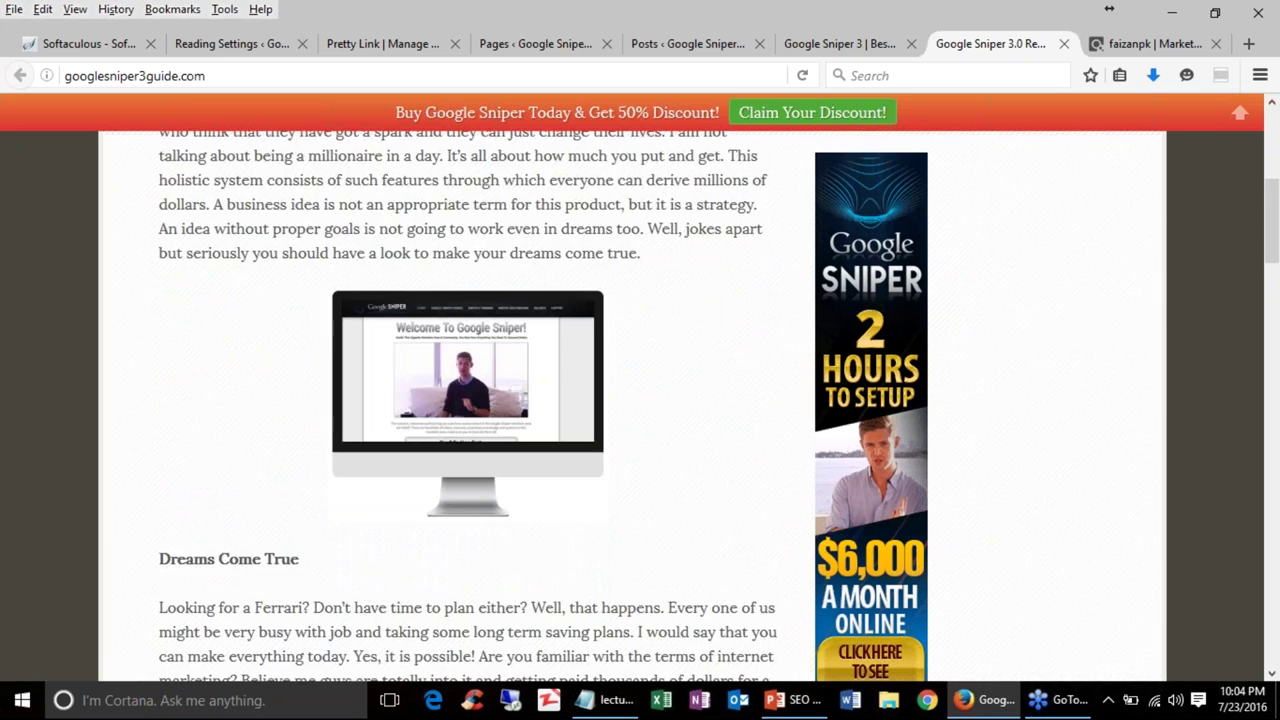
scroll(532, 193, down, 1)
scroll(717, 309, up, 3)
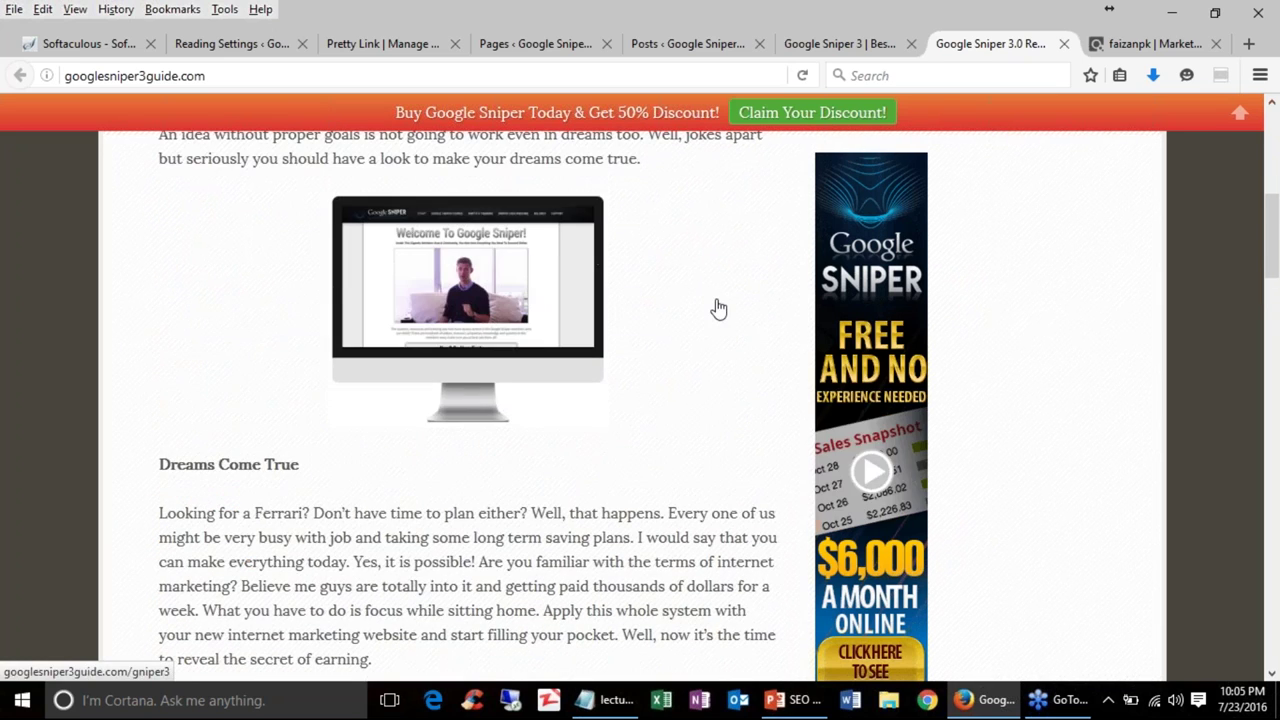
scroll(855, 393, down, 5)
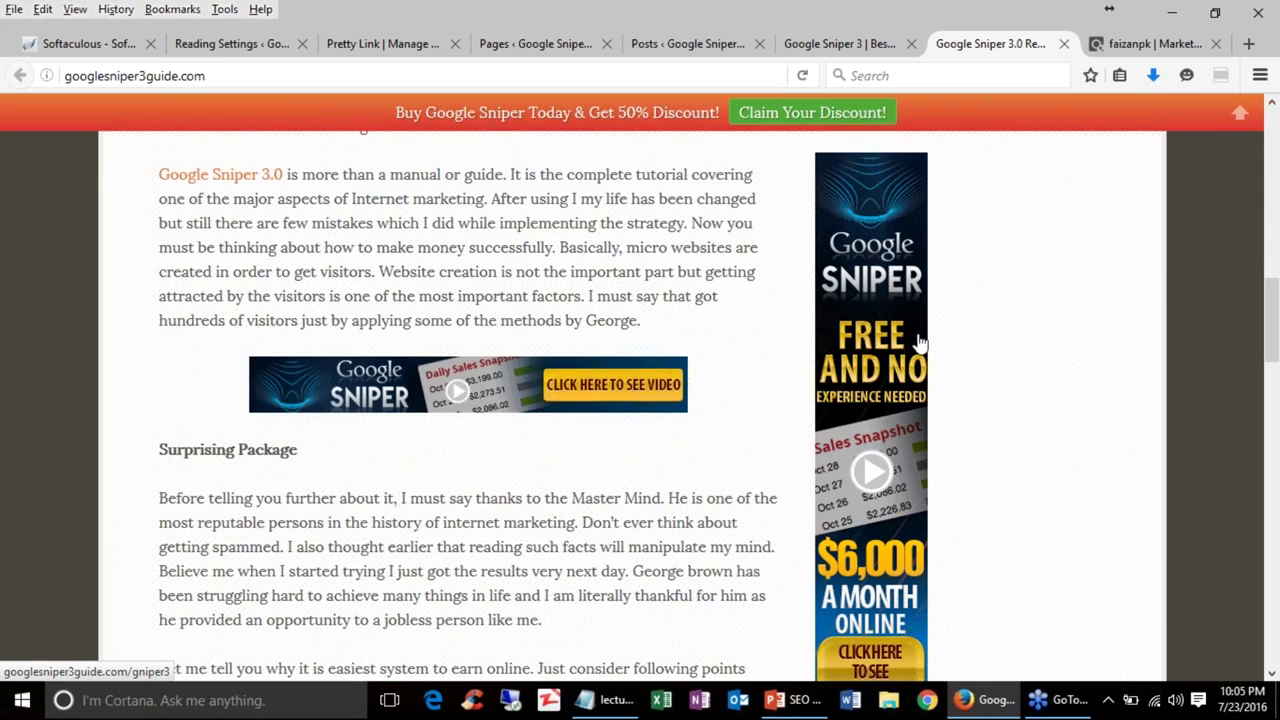
right_click(873, 371)
click(940, 574)
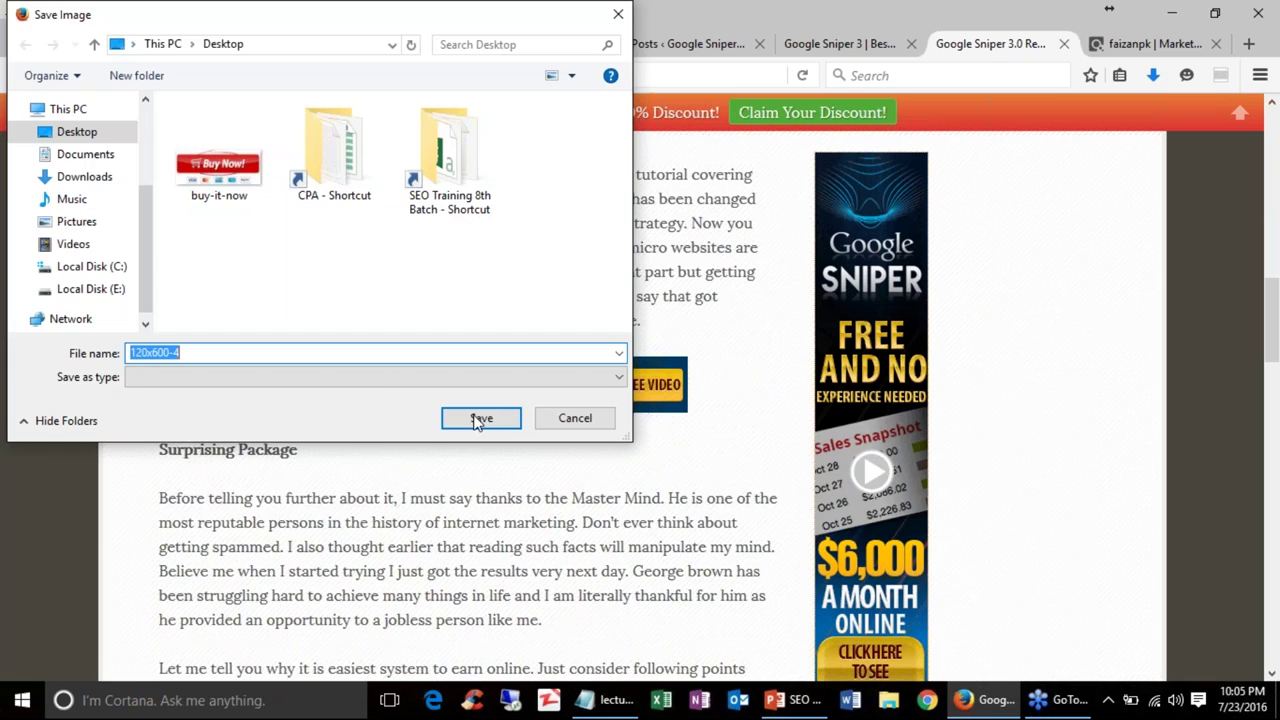
click(479, 428)
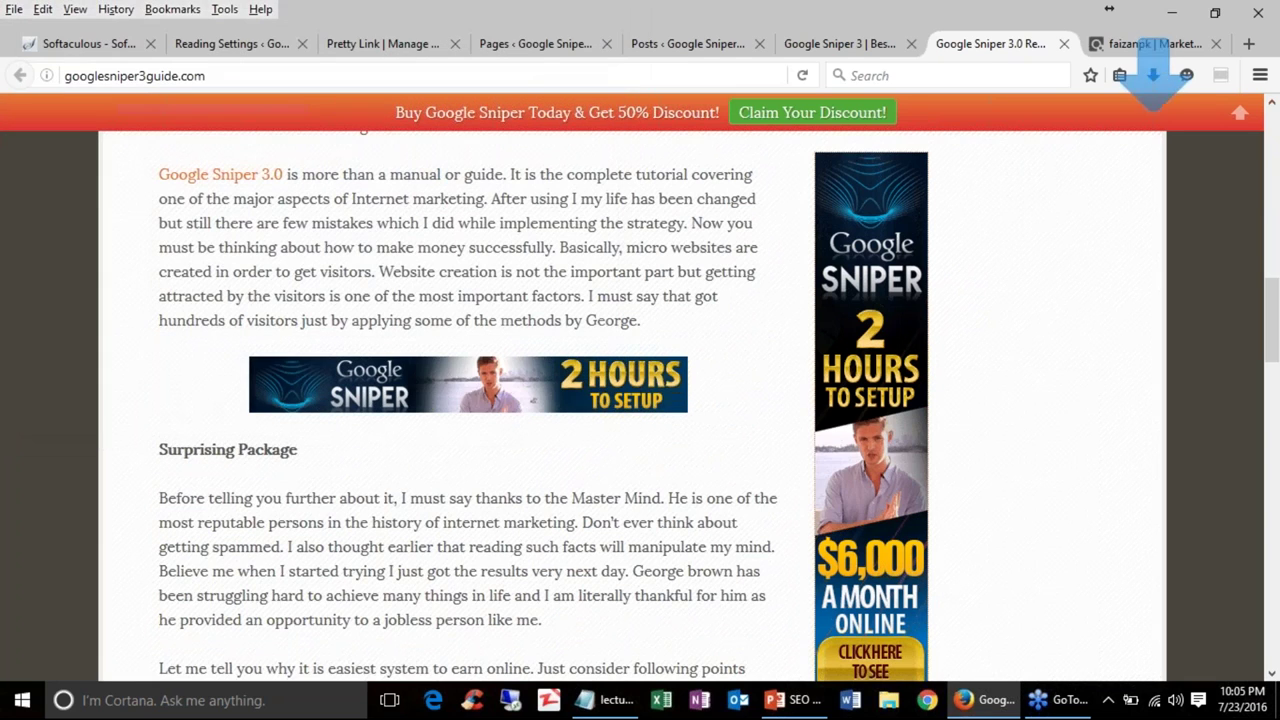
Step: Save the wide in-article banner to the Desktop as 468X60-2
right_click(487, 411)
click(565, 619)
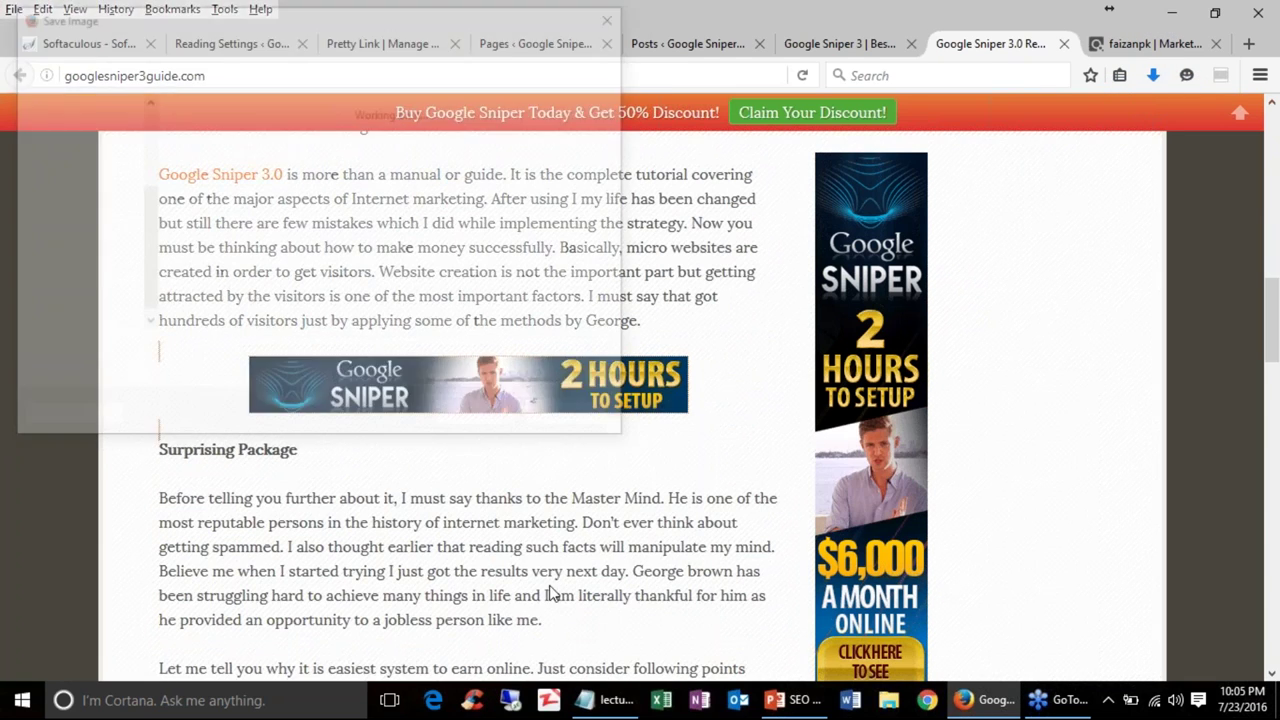
click(479, 418)
scroll(640, 400, up, 10)
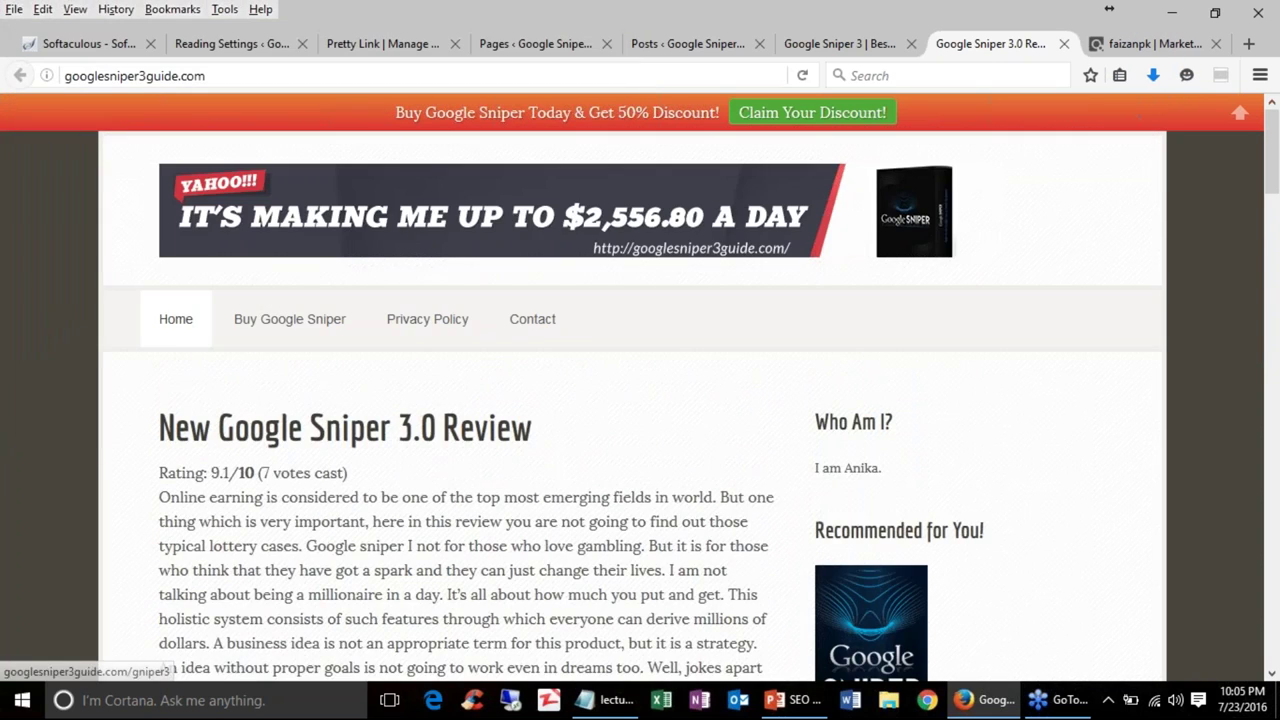
scroll(669, 380, down, 2)
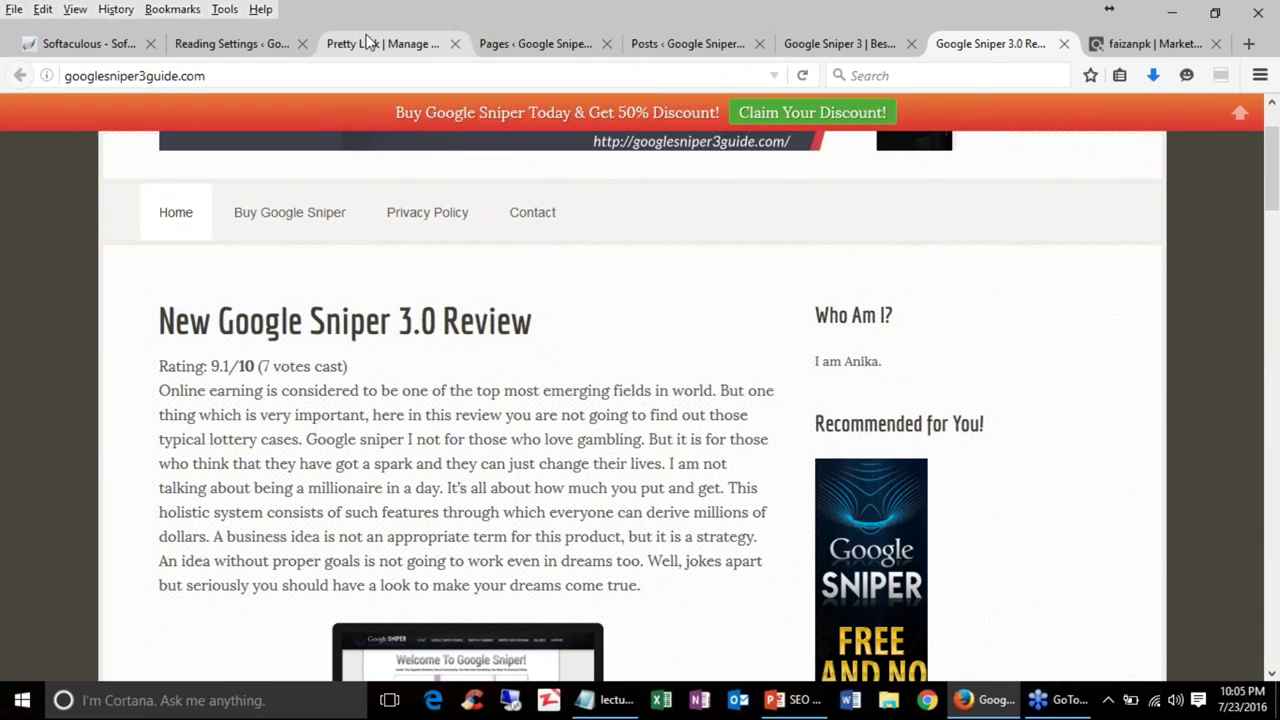
Step: Return to the Google Sniper 3 blog and its Posts admin screen
click(862, 43)
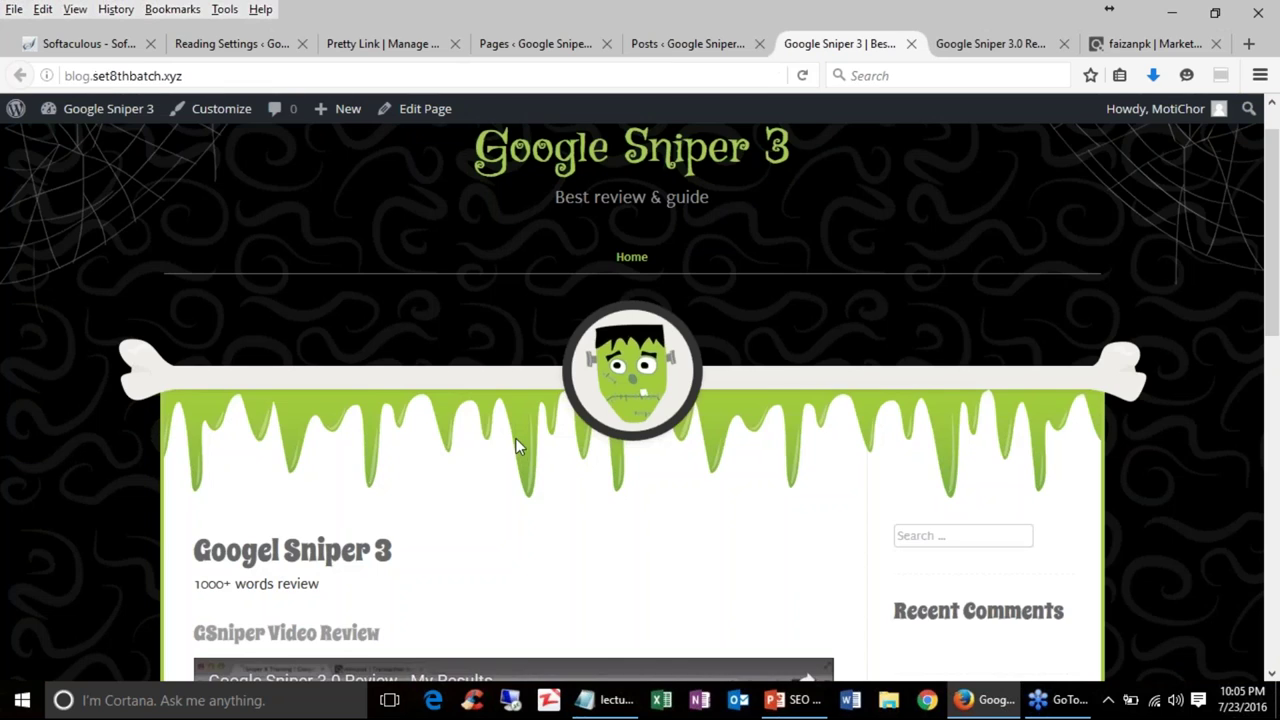
scroll(517, 443, down, 10)
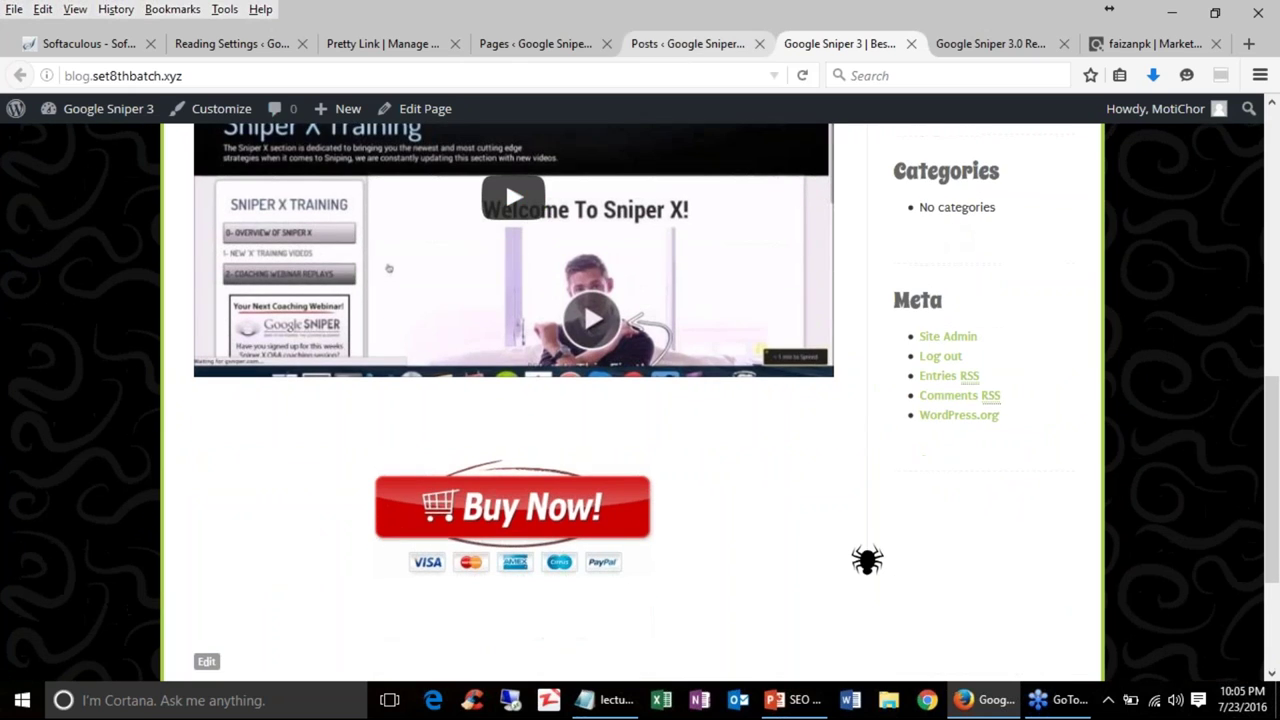
click(684, 43)
Step: Set the Monster theme option to the Jack-o-lantern style and save it
click(108, 458)
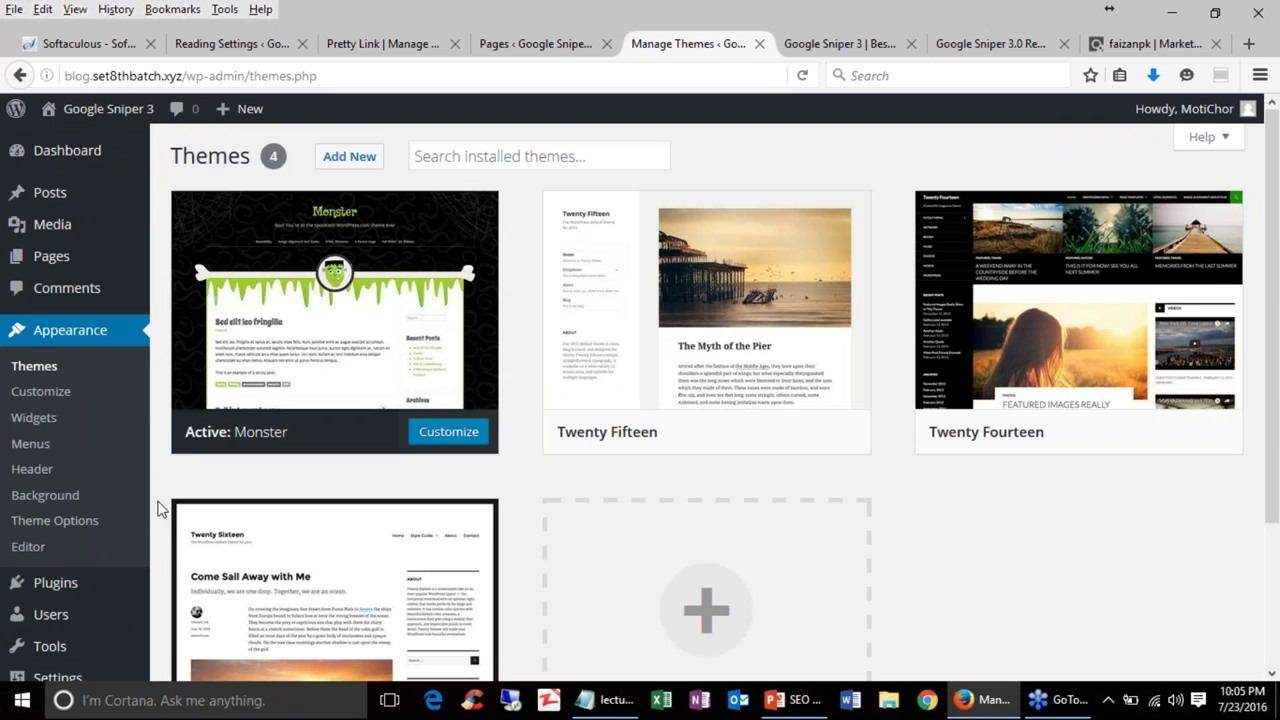
click(55, 524)
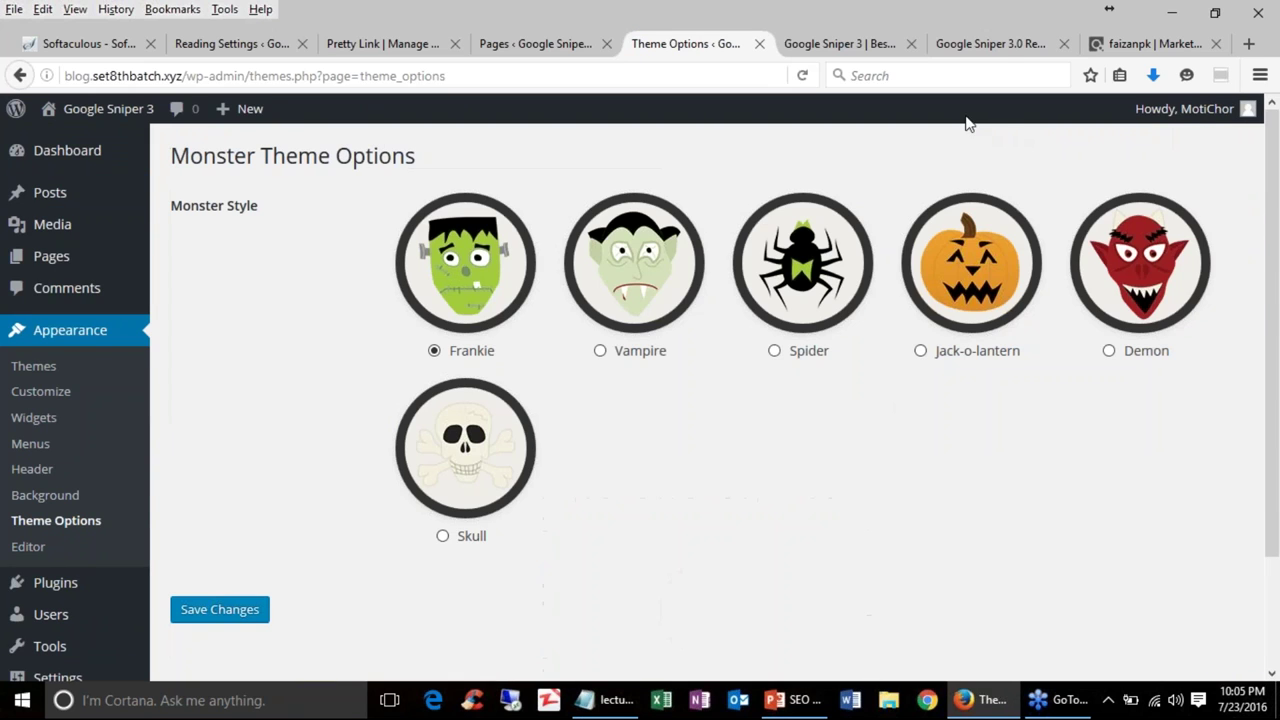
scroll(836, 500, down, 2)
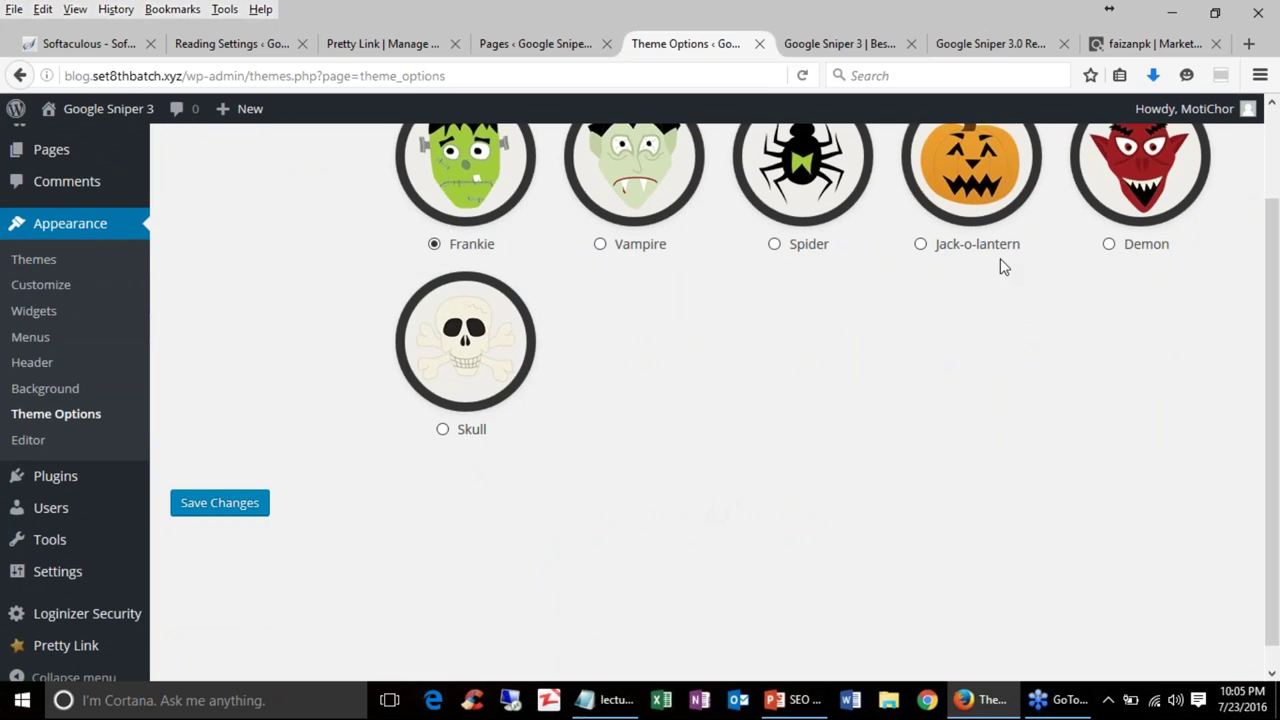
click(1108, 244)
click(238, 511)
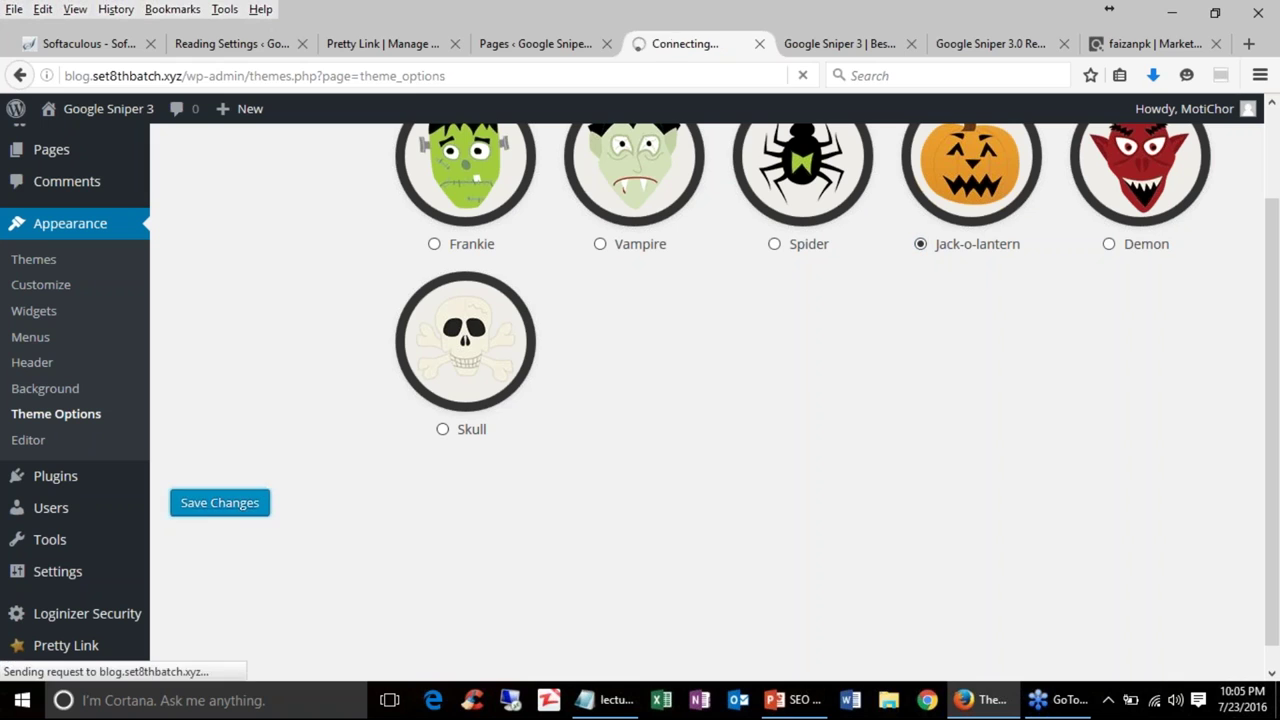
scroll(659, 470, up, 2)
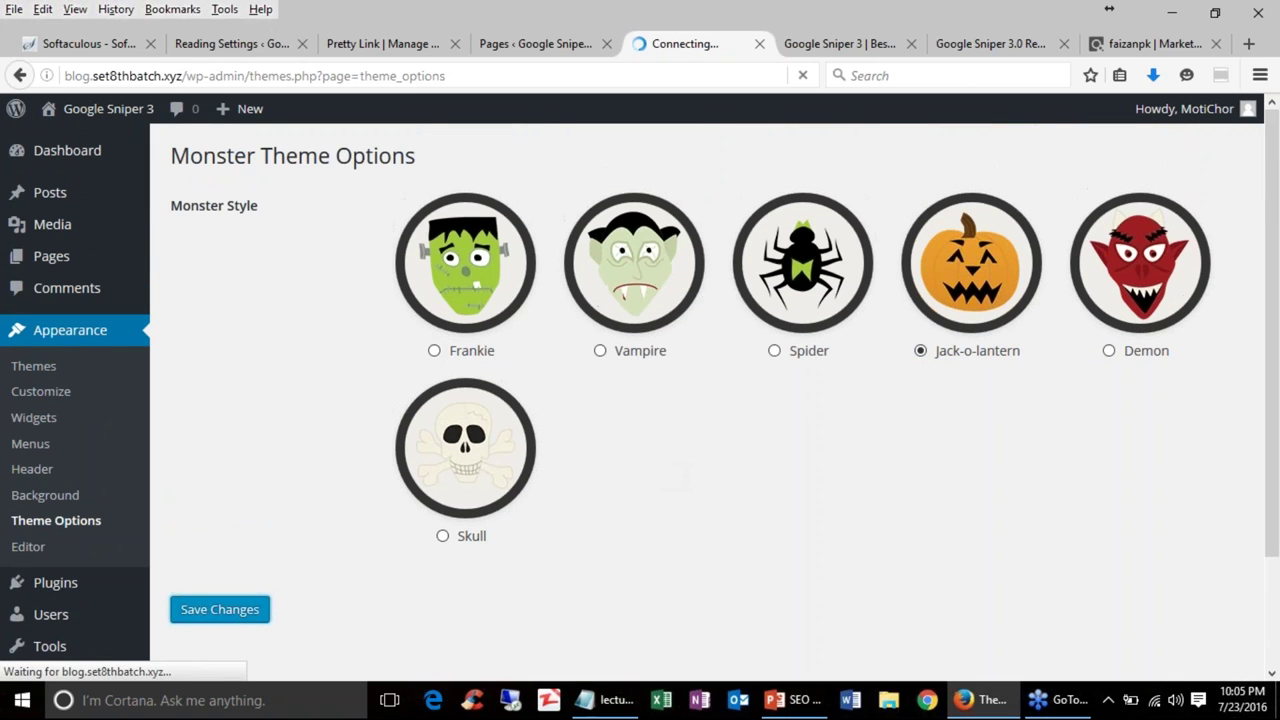
Step: Reload the blog to see the pumpkin emblem, then start a new blank page
click(812, 50)
click(1000, 50)
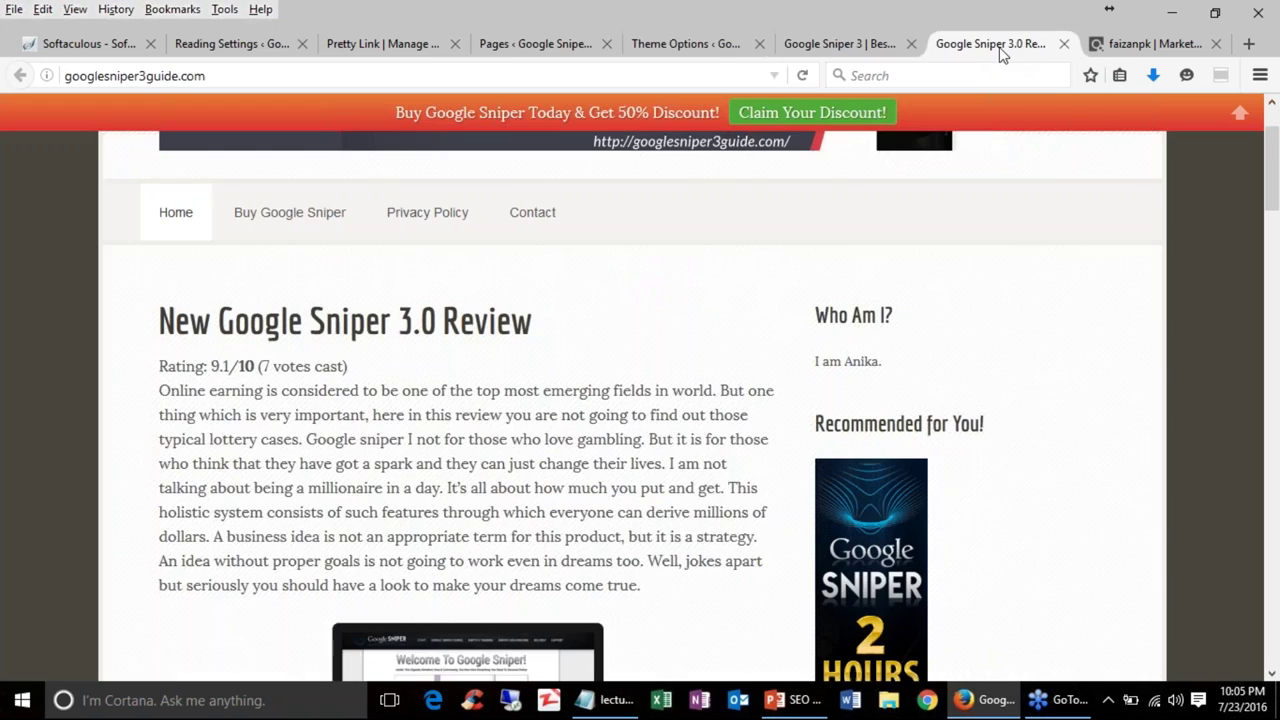
click(830, 50)
scroll(485, 225, up, 10)
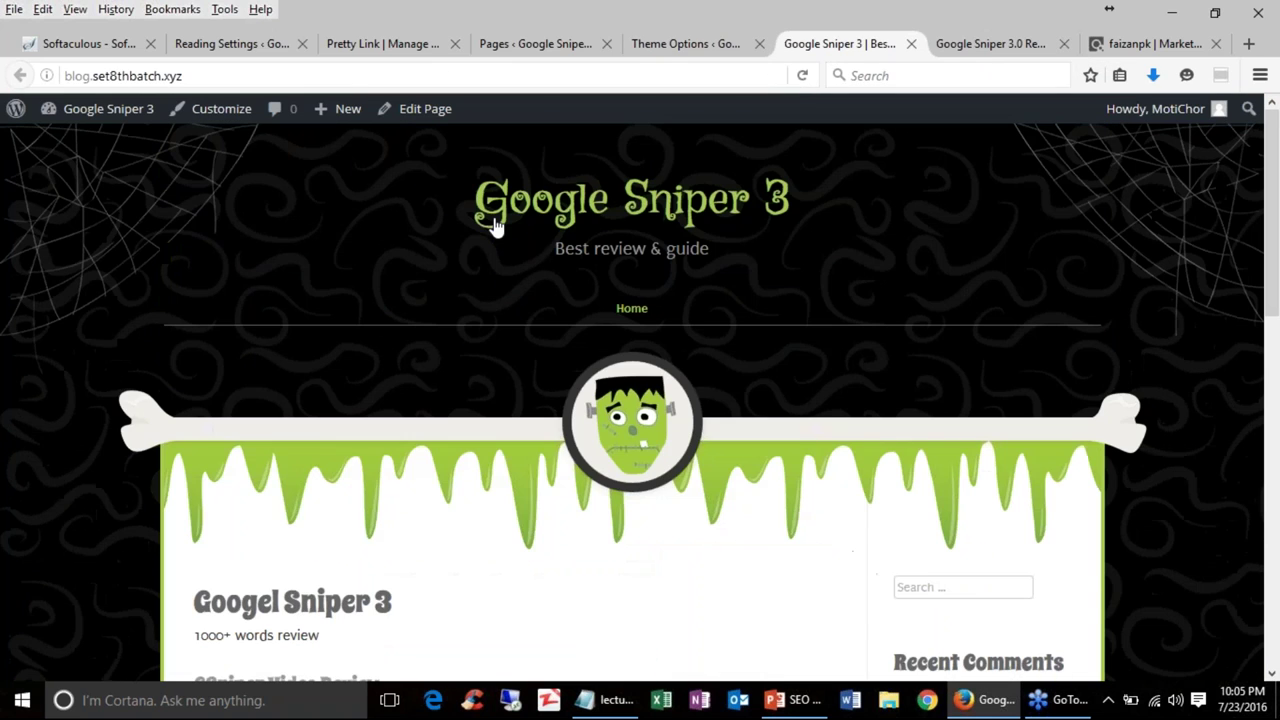
click(493, 218)
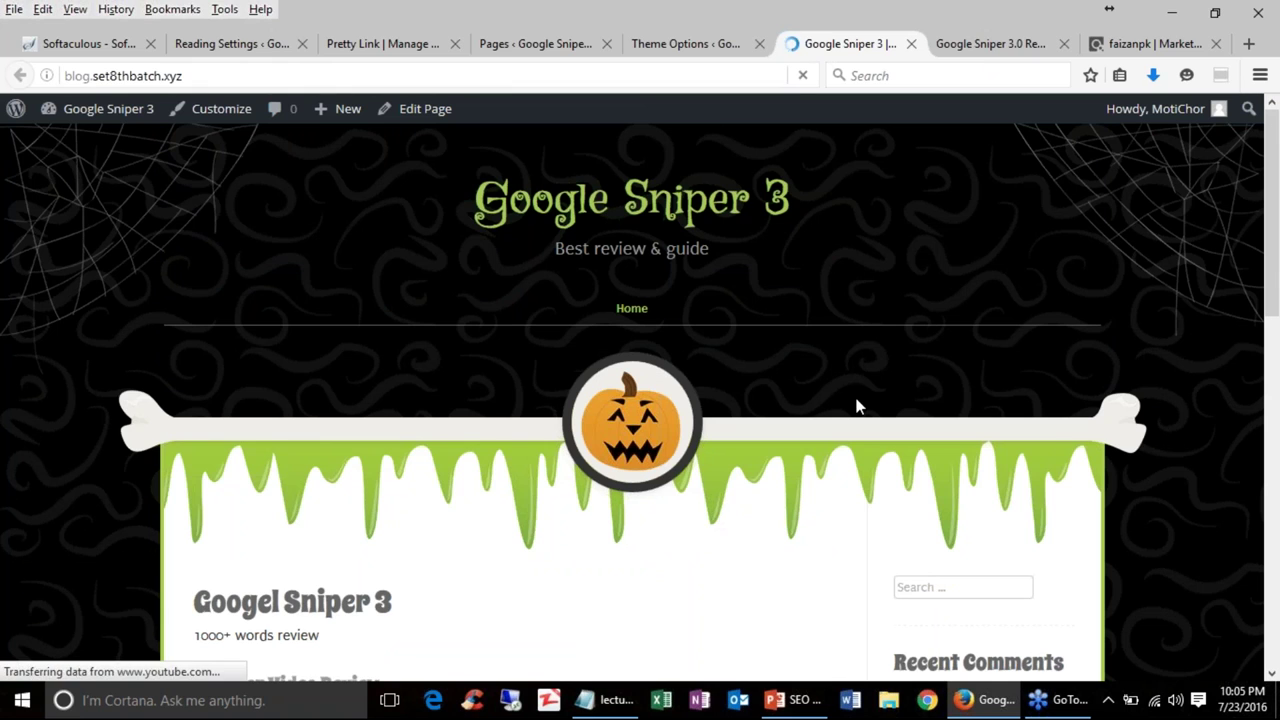
scroll(856, 413, down, 2)
scroll(856, 413, down, 5)
click(531, 43)
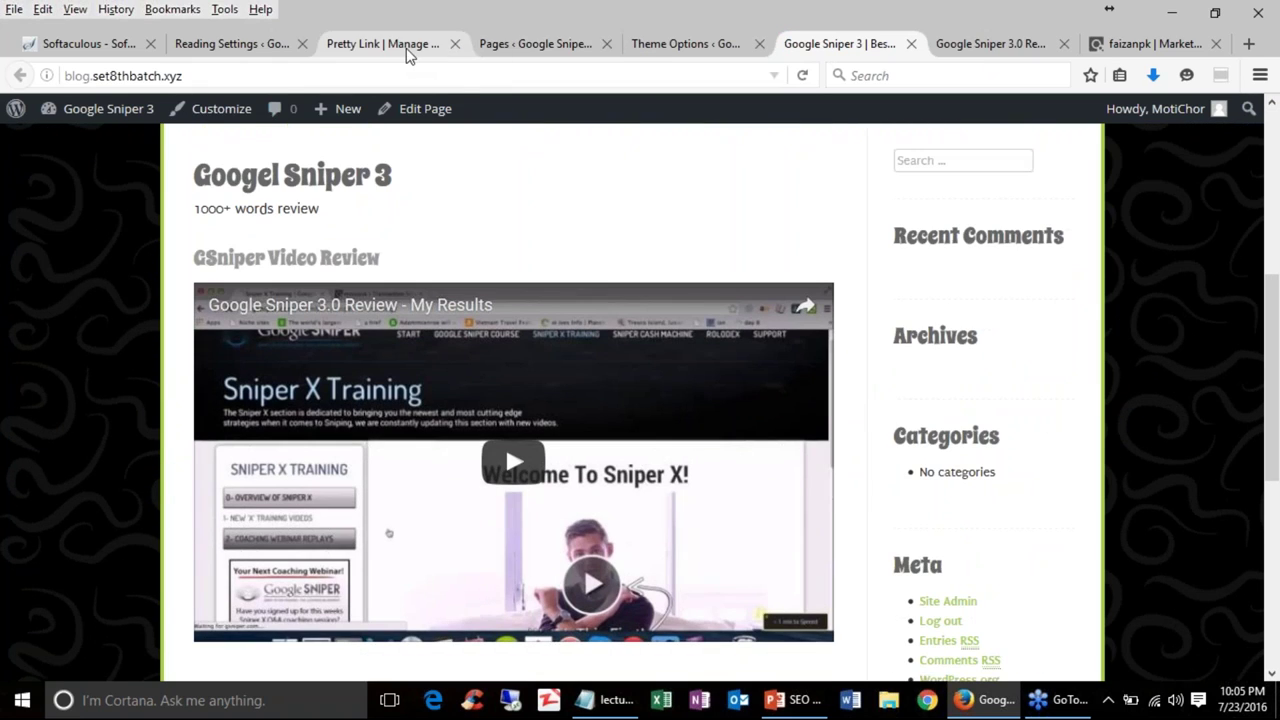
click(256, 160)
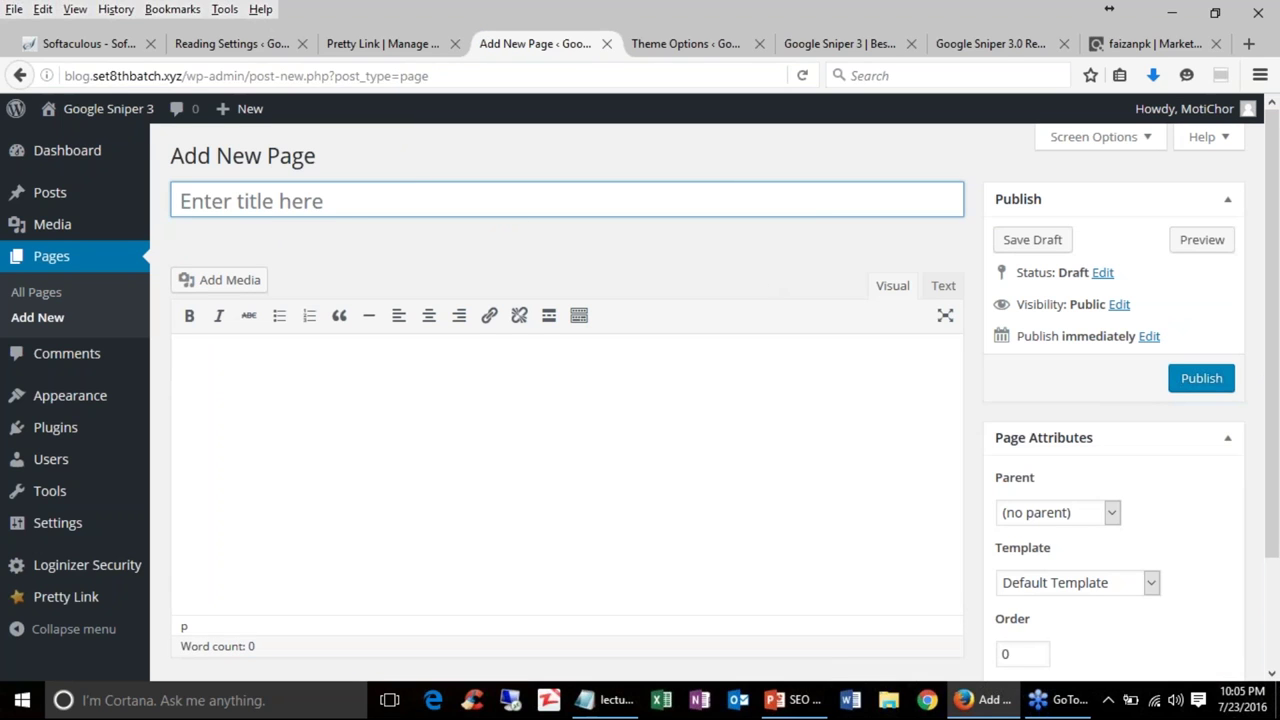
Step: Title the new page 'Contact' and open Add Plugins in a new tab
click(314, 206)
text(Contact)
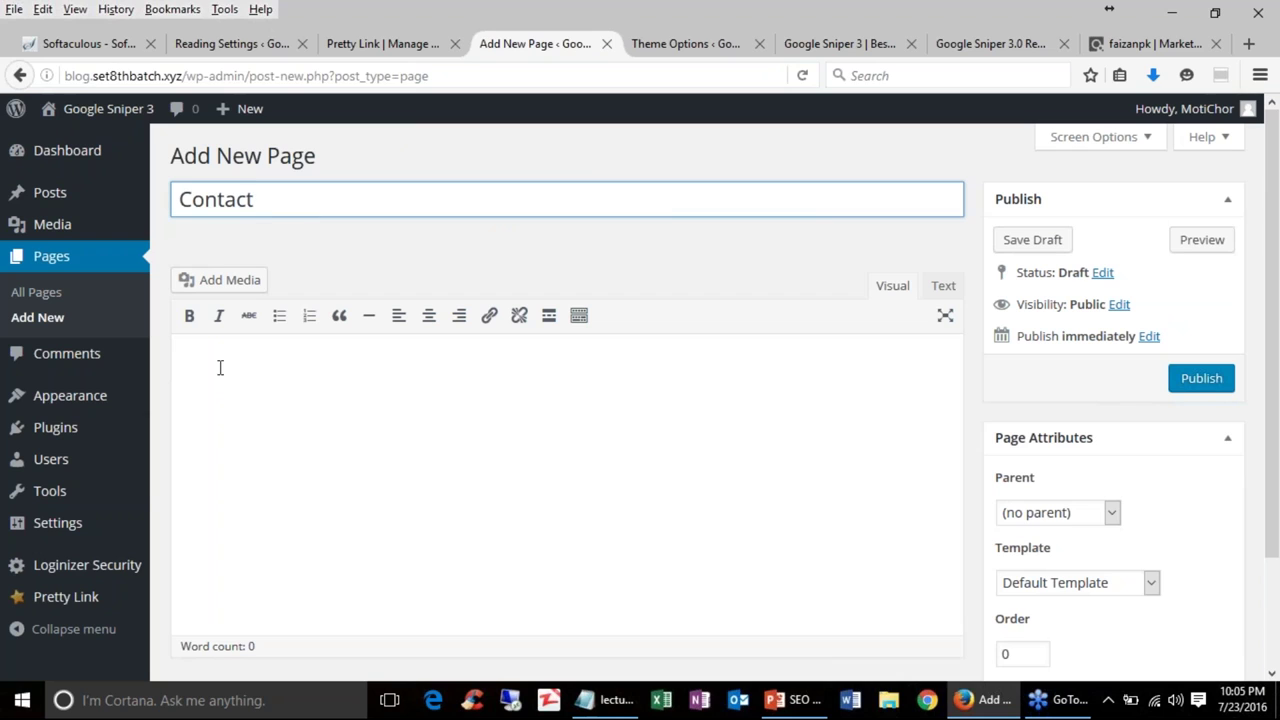
mouse_move(57, 443)
right_click(207, 460)
click(251, 474)
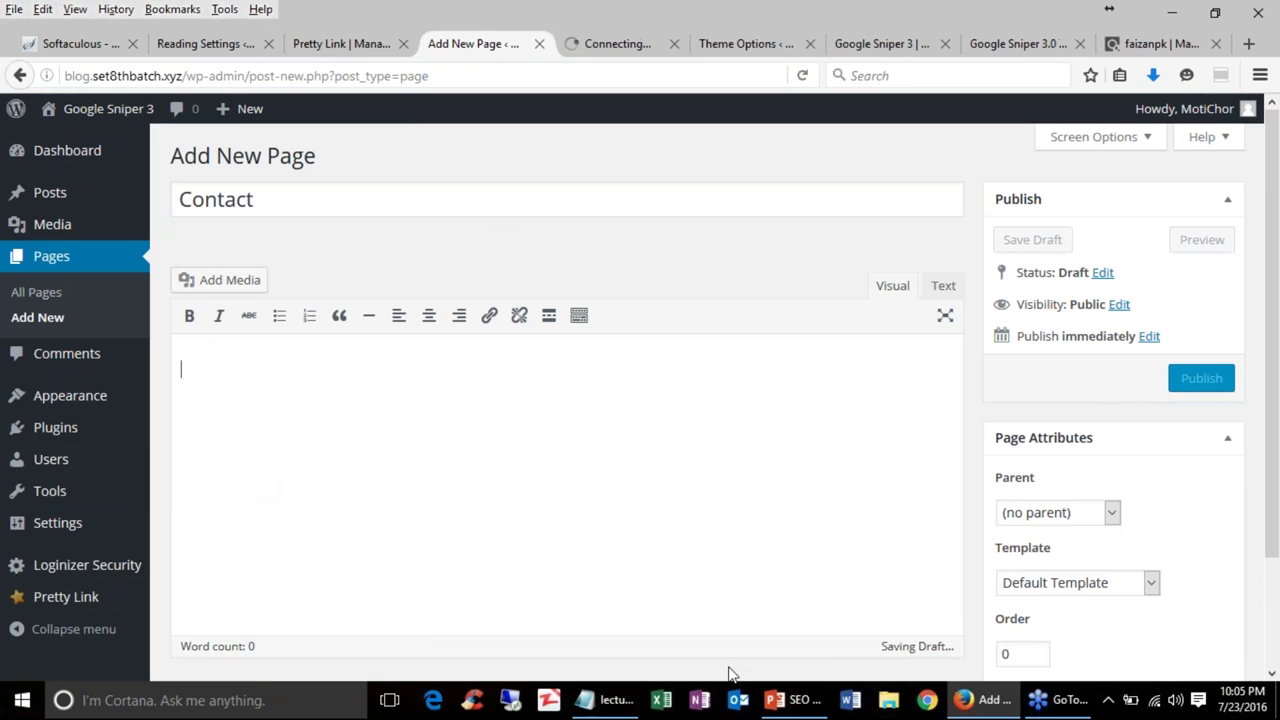
Step: Check the lecture notes, then go to the Add Plugins search field
click(602, 702)
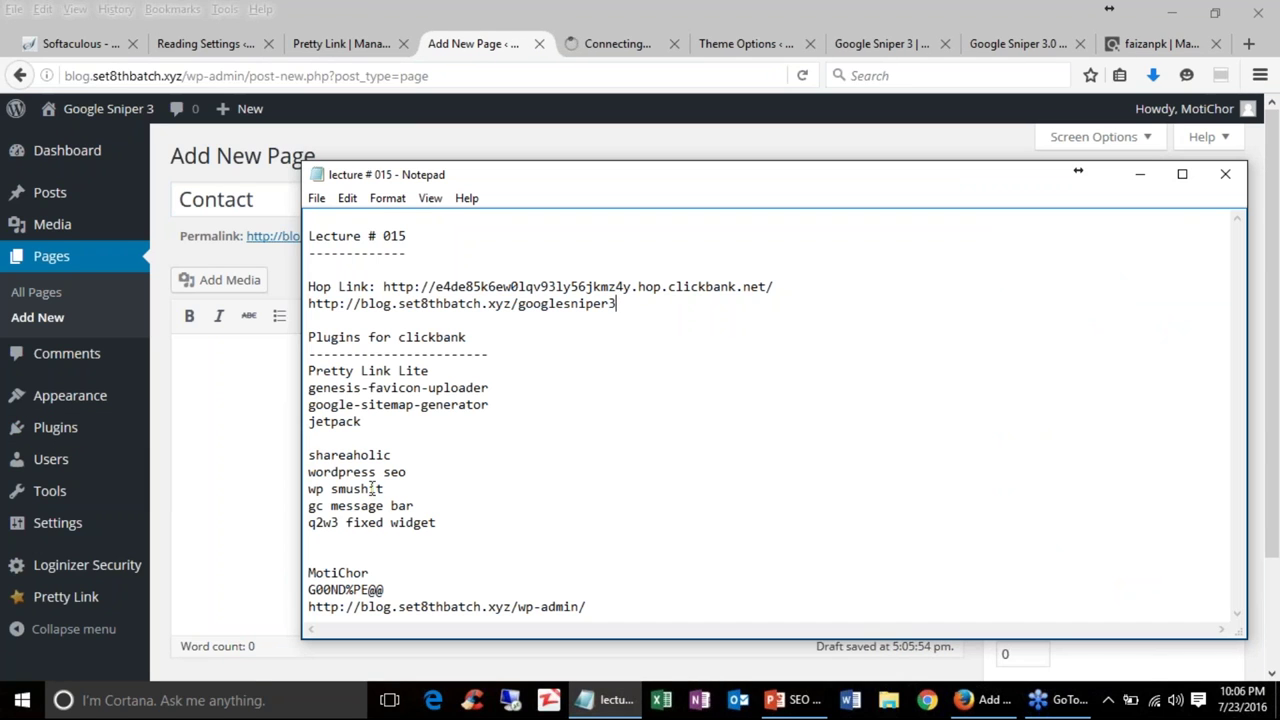
click(242, 440)
click(320, 193)
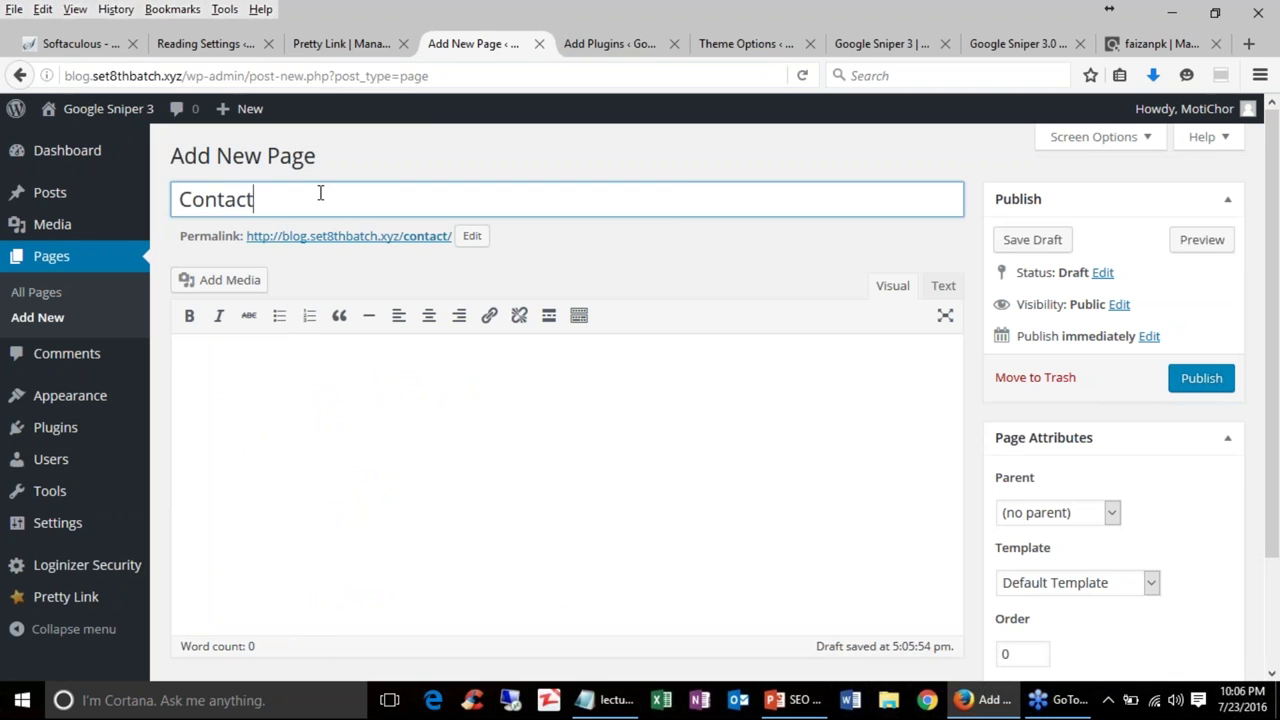
click(610, 44)
click(1062, 218)
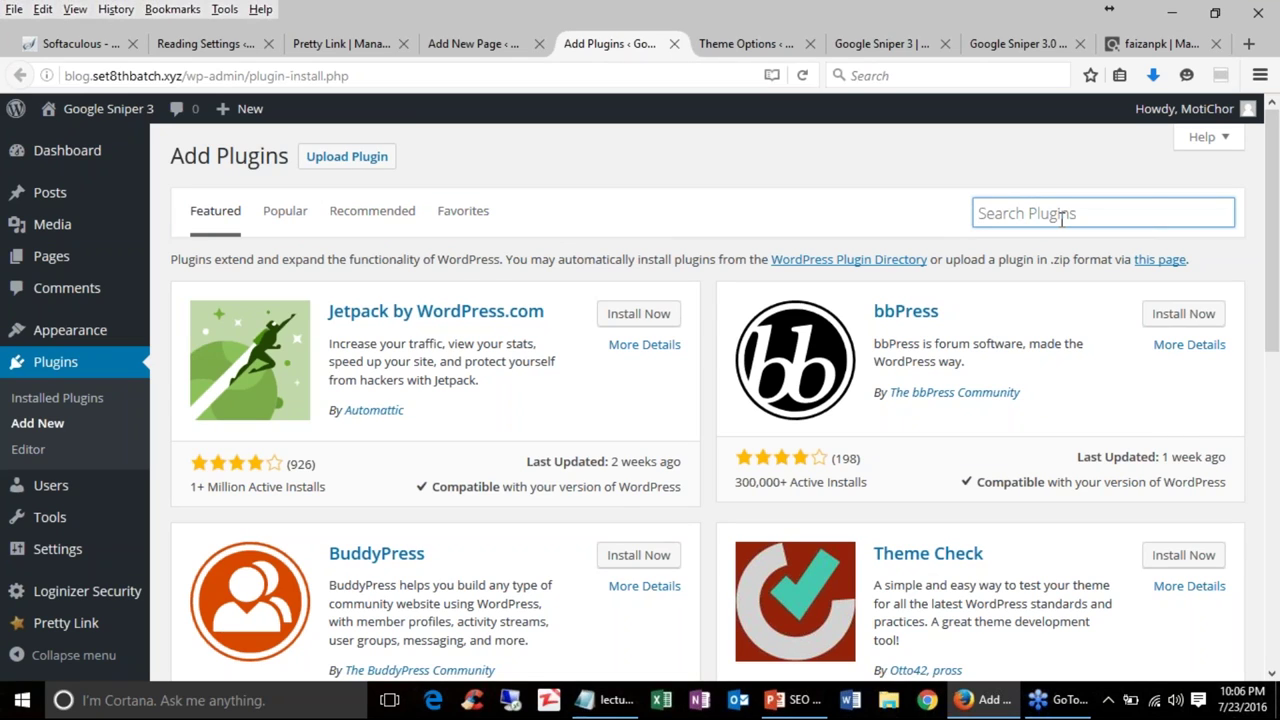
Step: Search for 'contact form 7', then install and activate Contact Form 7 4.4.2
text(contact form 7)
key(Return)
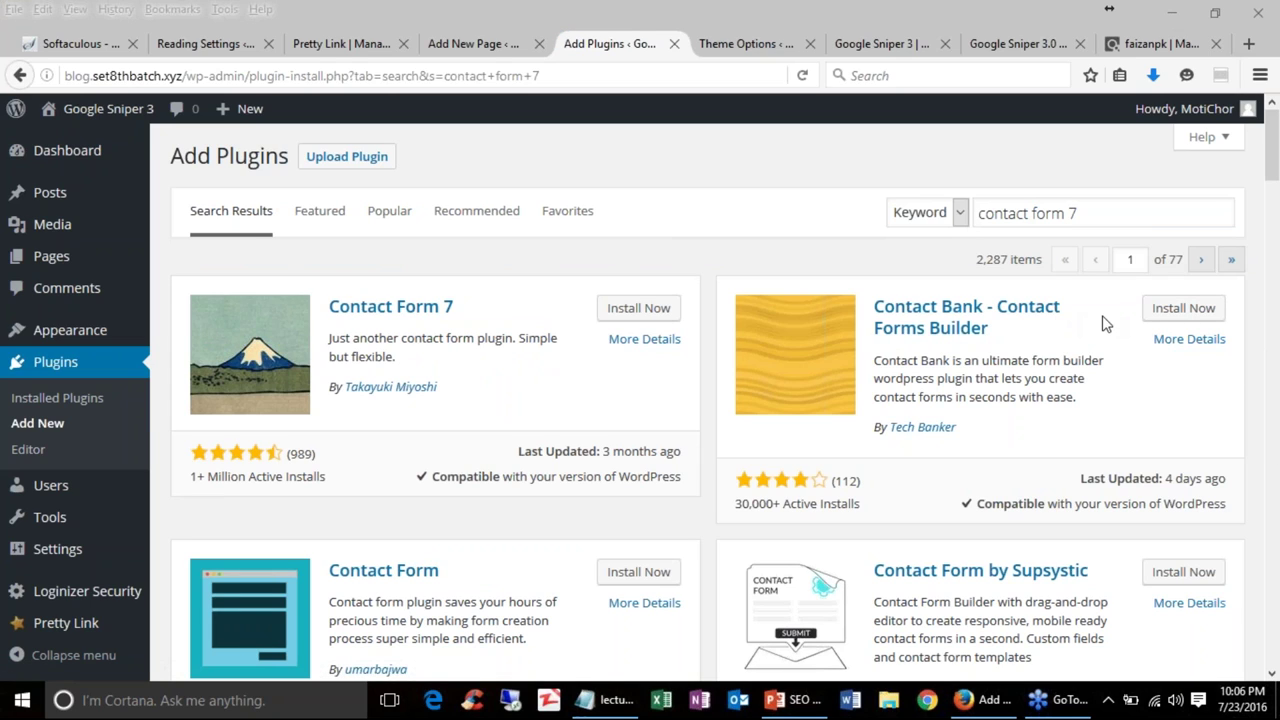
click(641, 311)
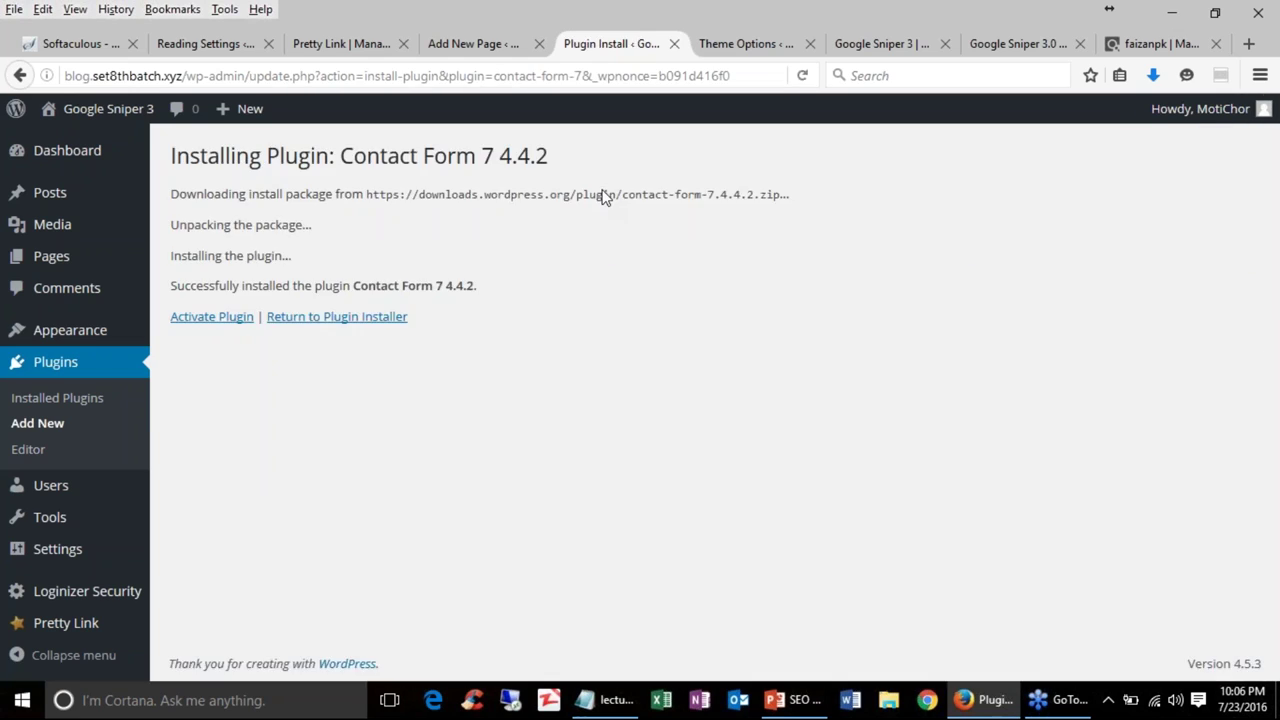
click(211, 318)
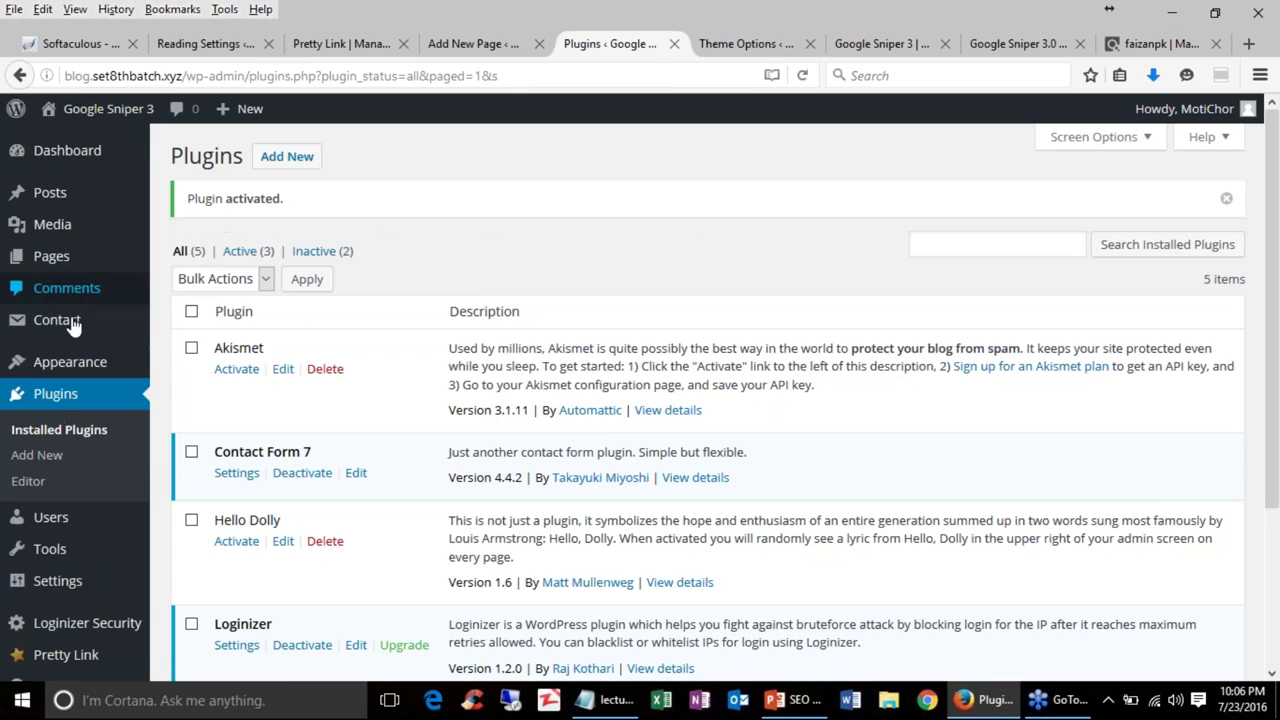
click(71, 322)
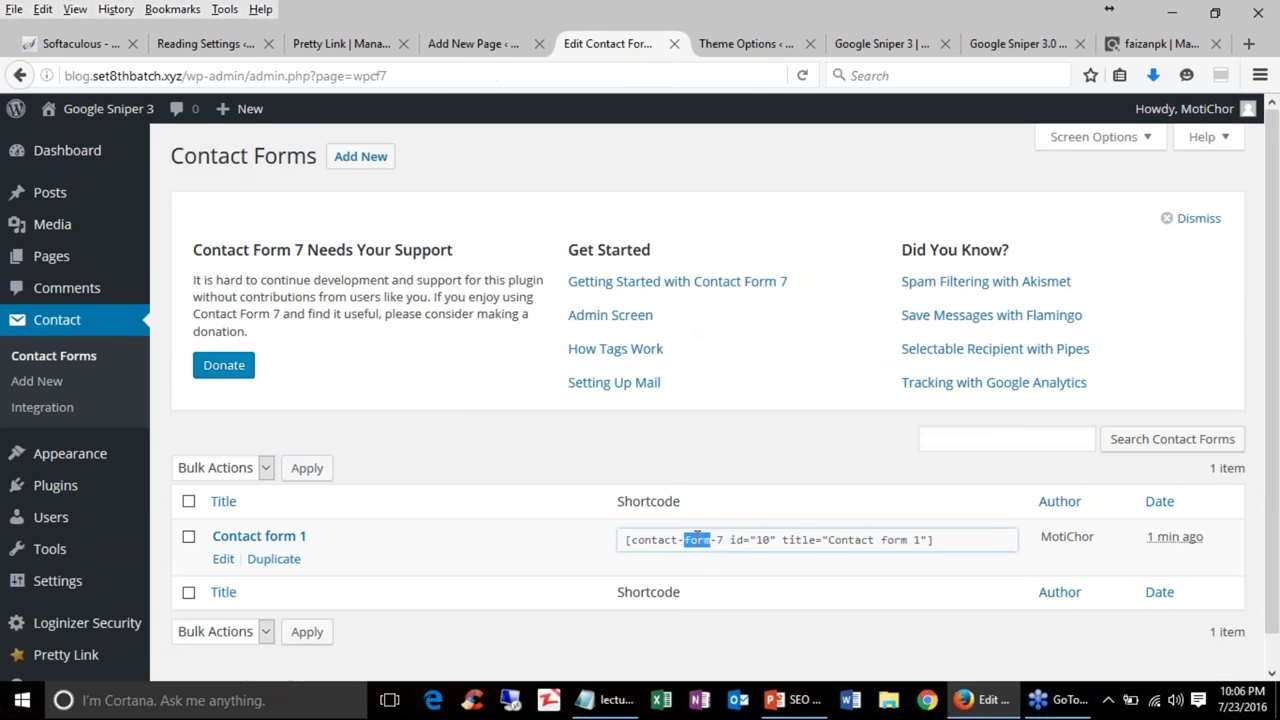
Step: Paste the Contact form 1 shortcode into the Contact page body and publish it
click(697, 539)
key(ctrl+c)
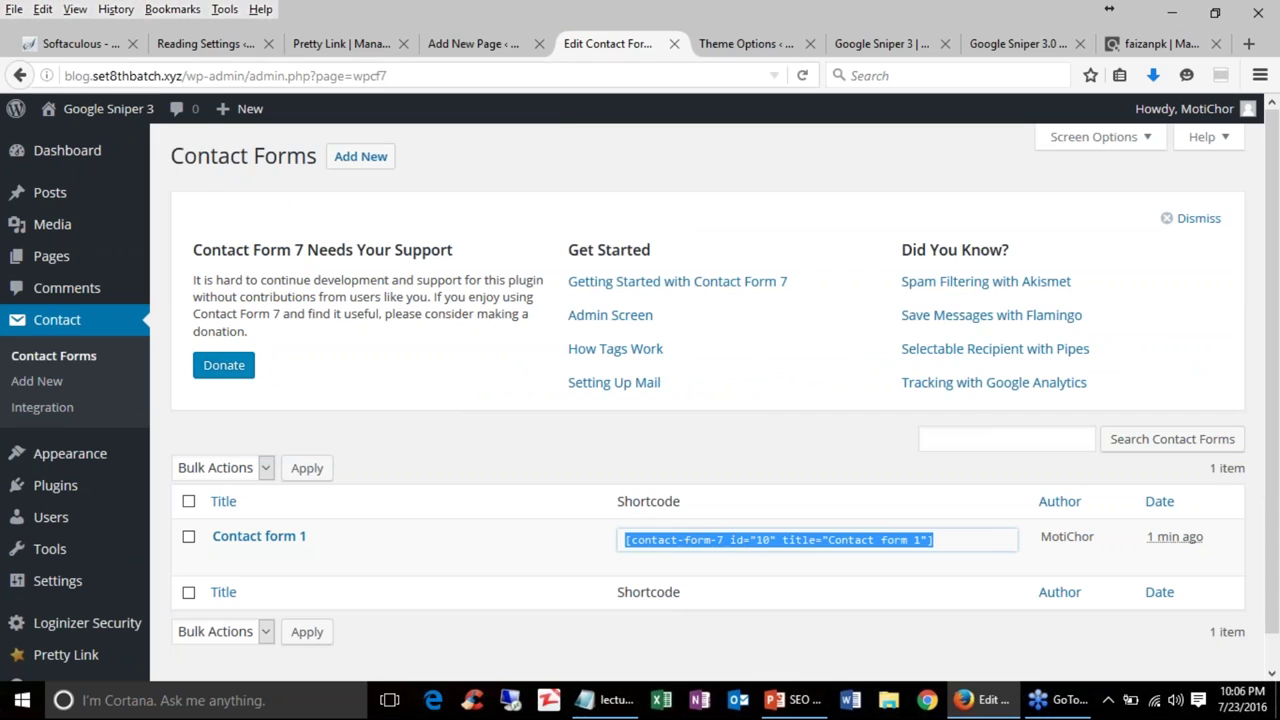
click(474, 43)
key(ctrl+v)
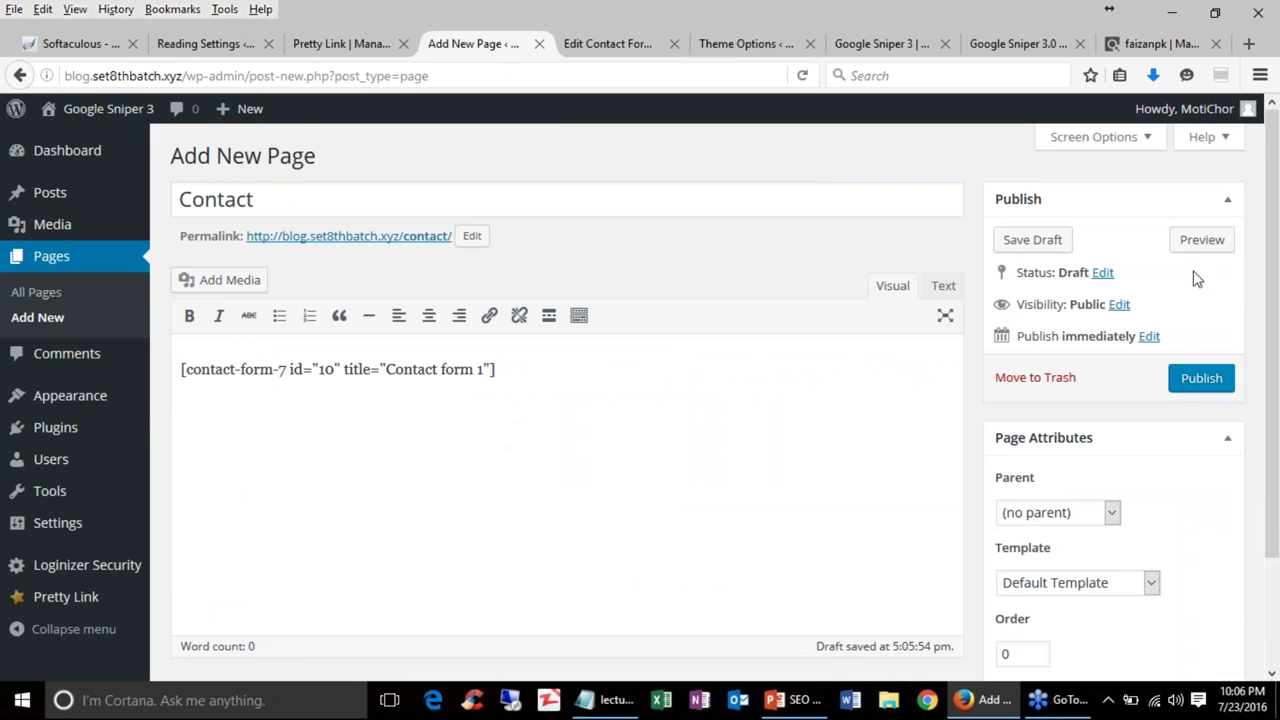
scroll(1185, 230, down, 2)
click(1205, 250)
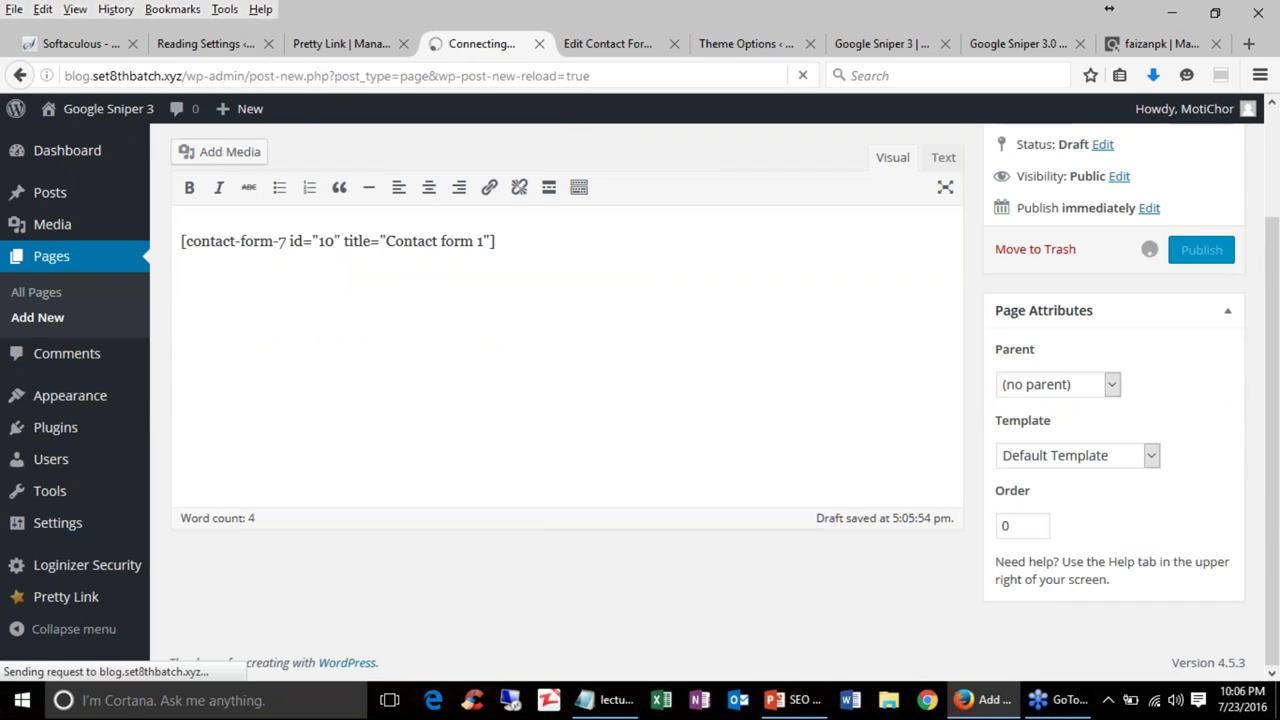
click(360, 43)
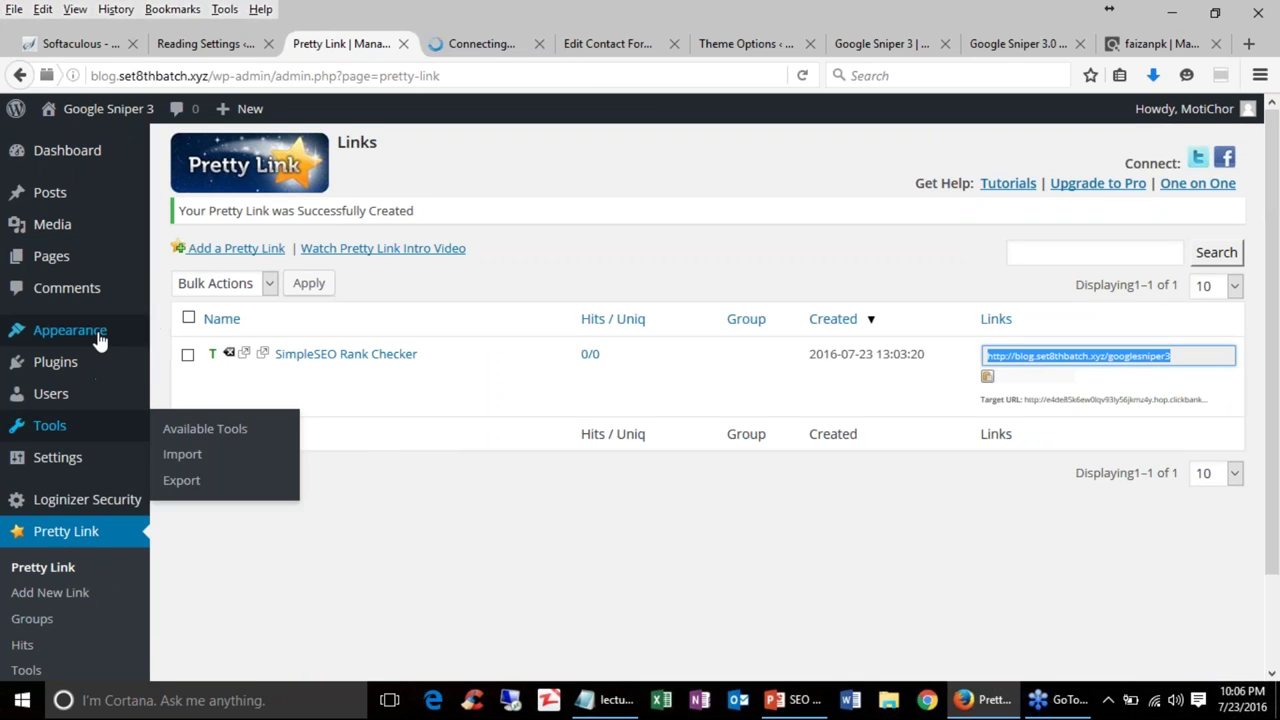
Step: In Menu 1, relabel the first Googel Sniper 3 item as Home
mouse_move(100, 330)
click(194, 412)
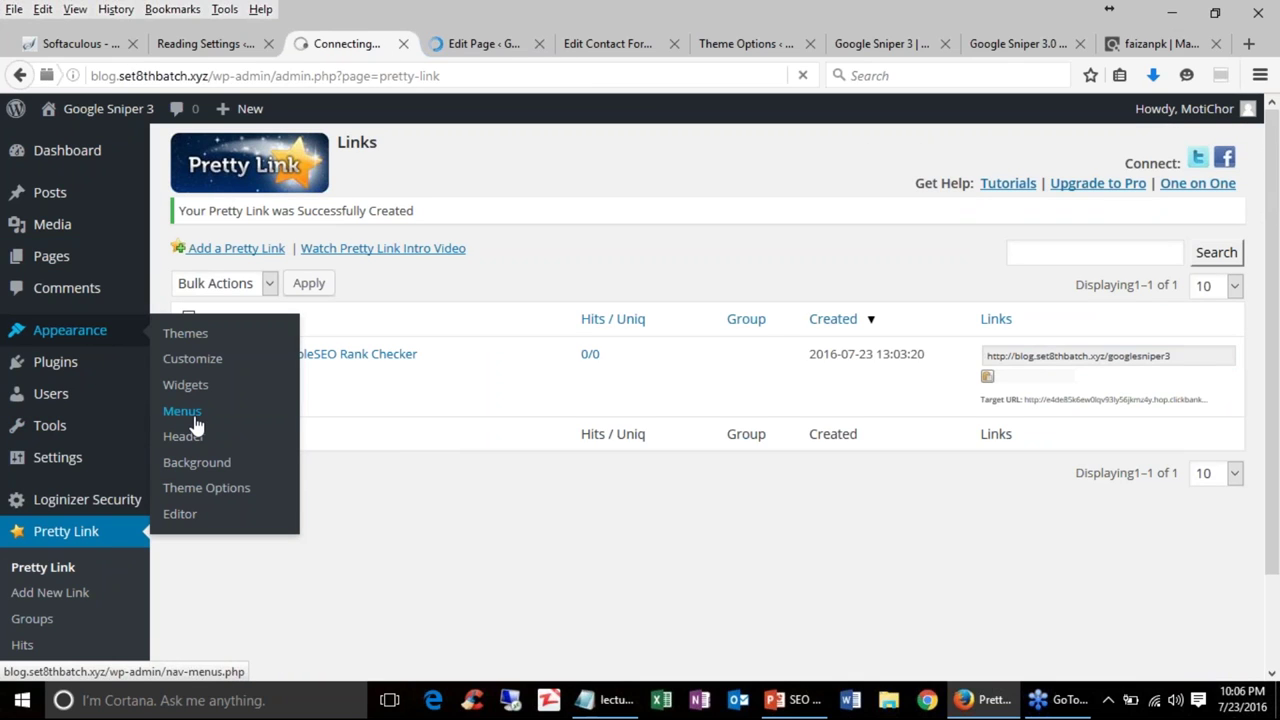
click(270, 43)
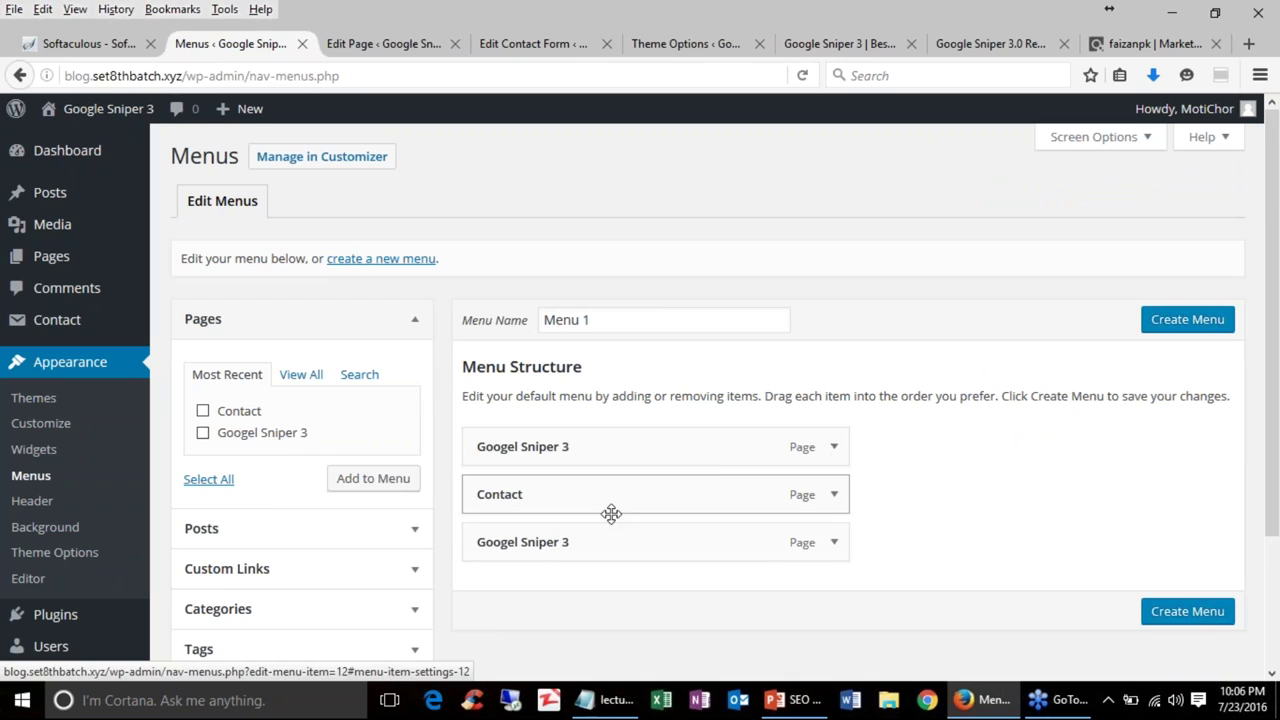
click(836, 451)
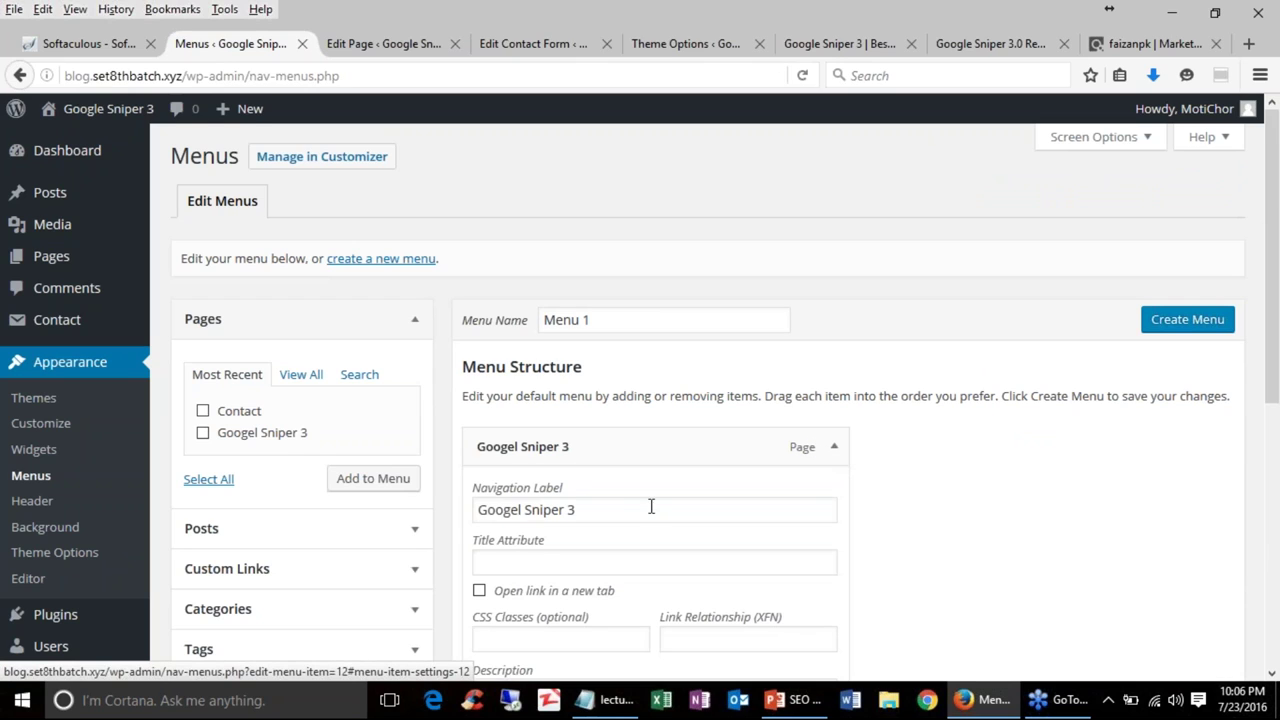
drag(651, 506, 450, 520)
text(Home)
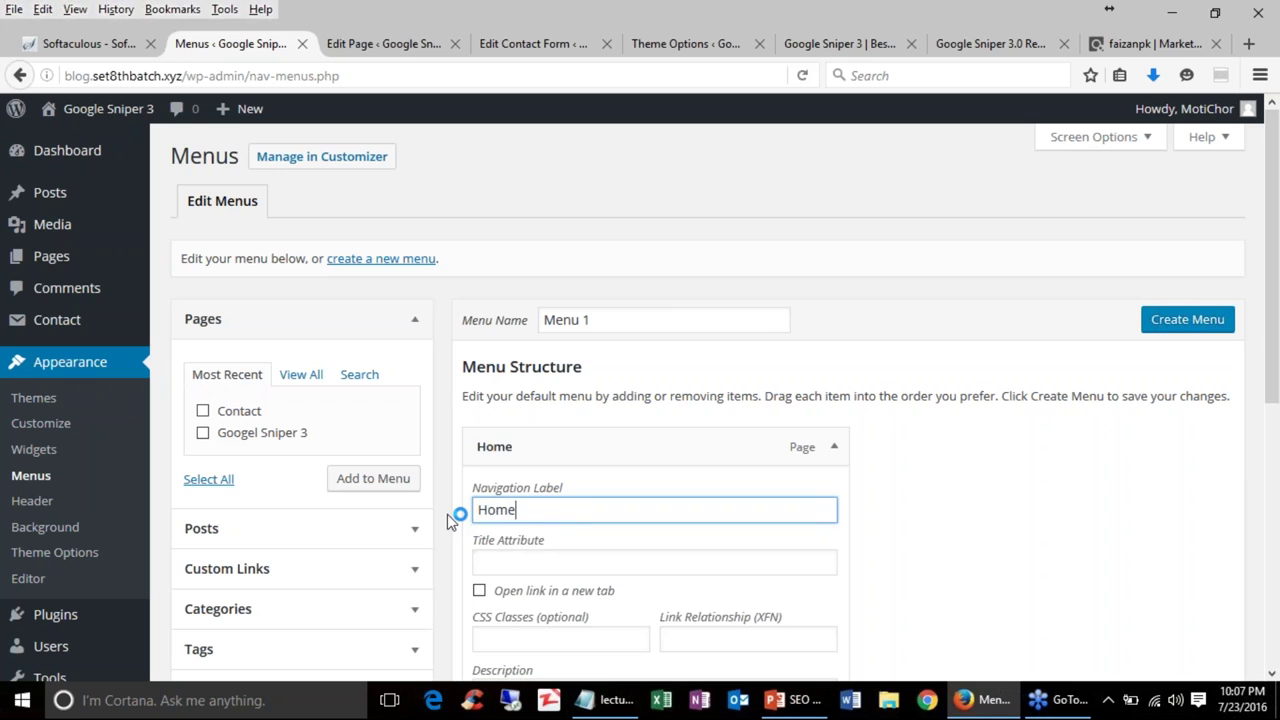
click(834, 447)
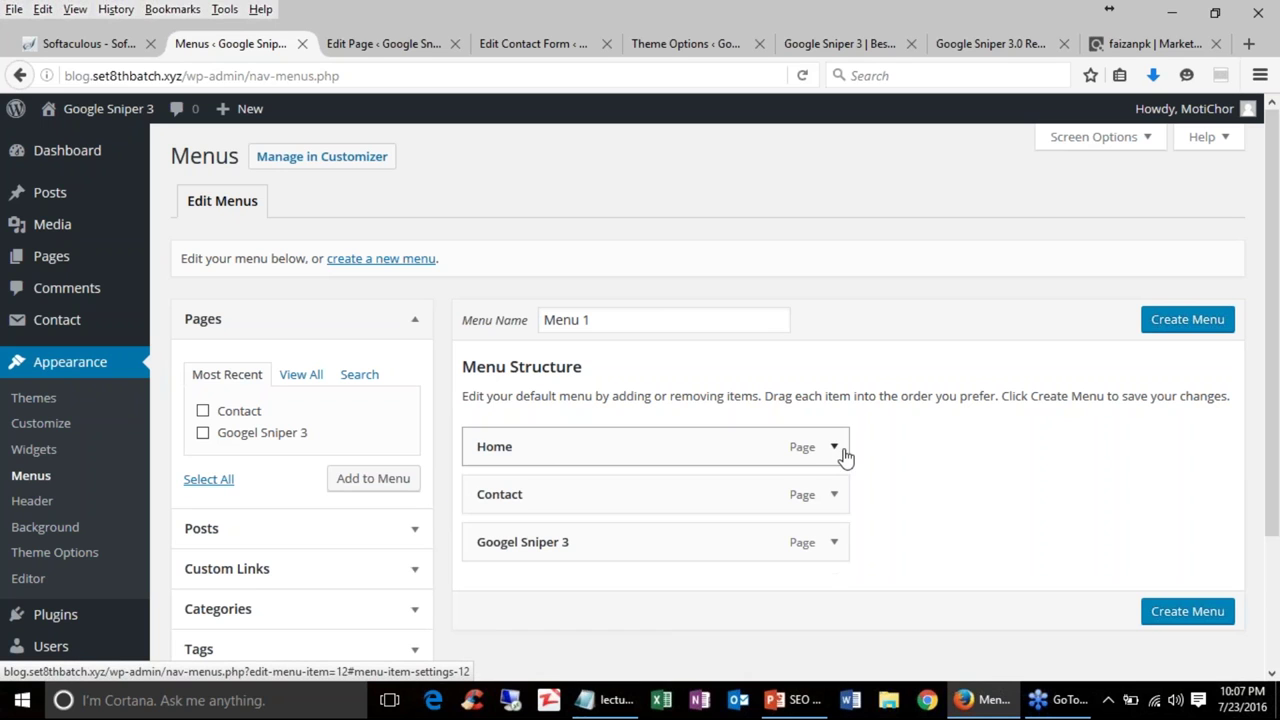
Step: Remove the duplicate Googel Sniper 3 item and save the menu
click(834, 541)
scroll(567, 551, down, 2)
scroll(486, 571, down, 3)
click(494, 506)
scroll(1040, 323, down, 3)
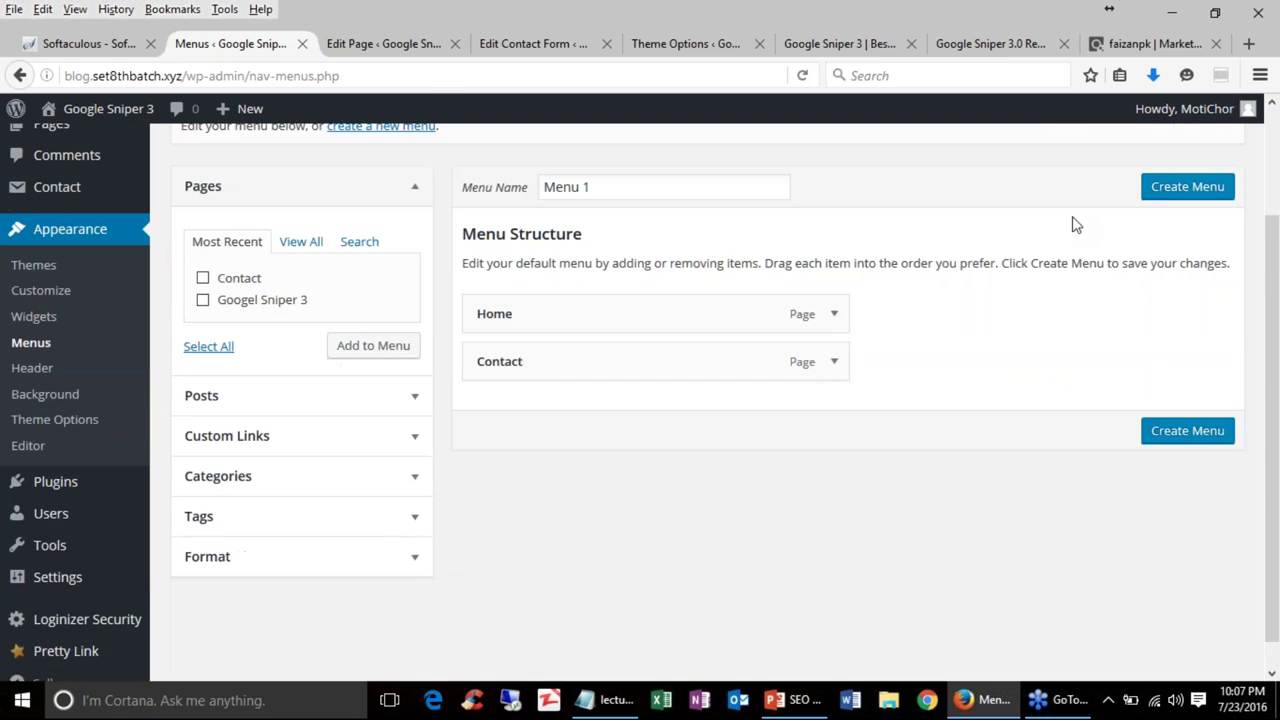
click(1168, 158)
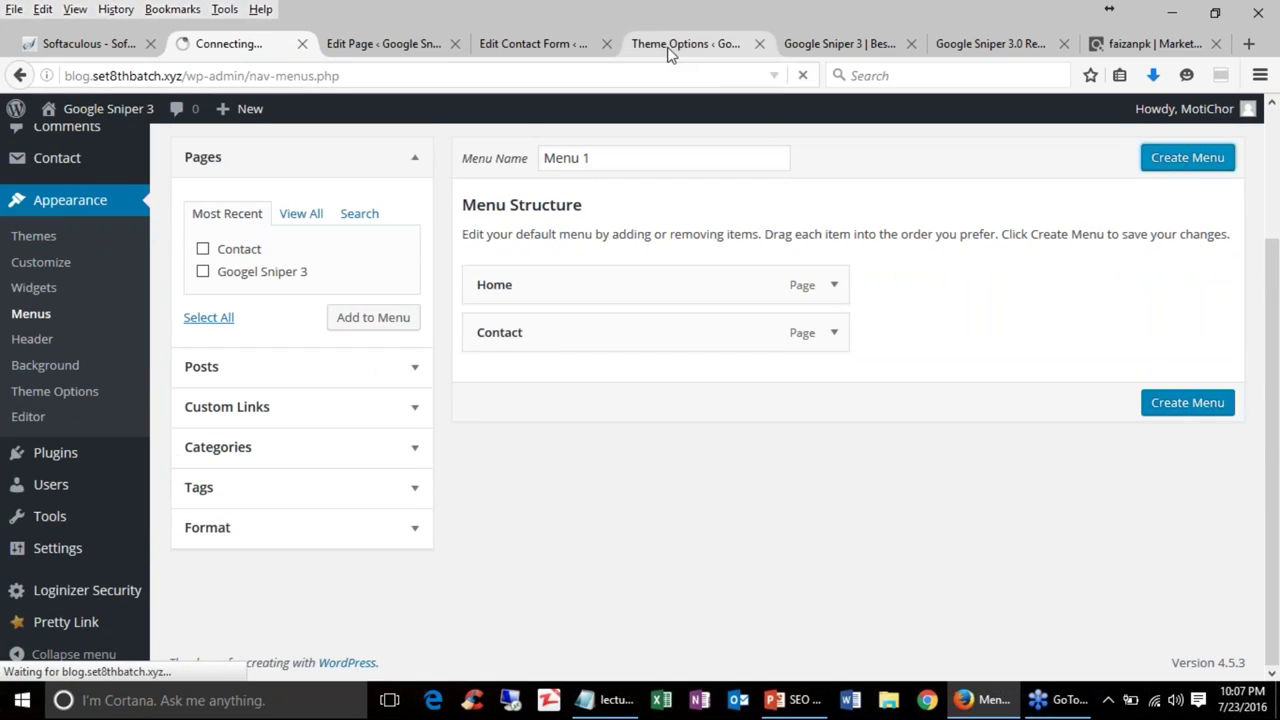
Step: Reload the live blog and open Contact from its Home/Contact menu to view the form
click(968, 44)
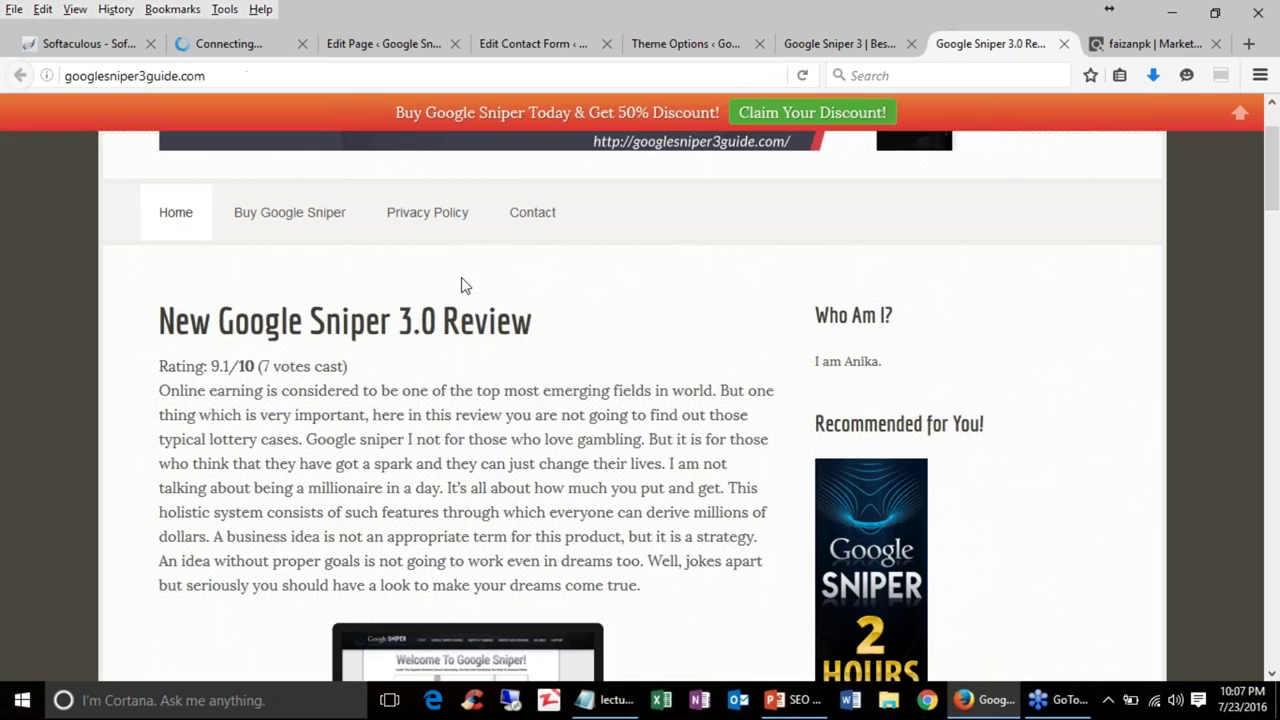
click(812, 44)
scroll(305, 254, up, 5)
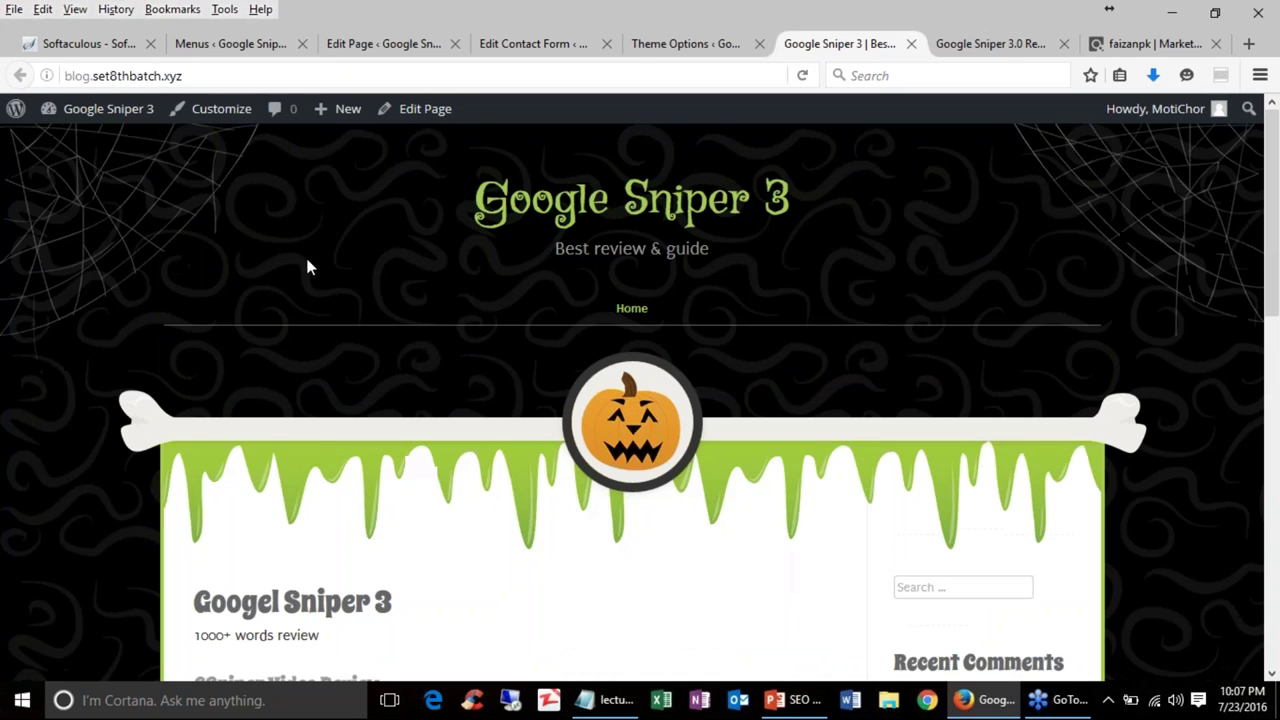
key(F5)
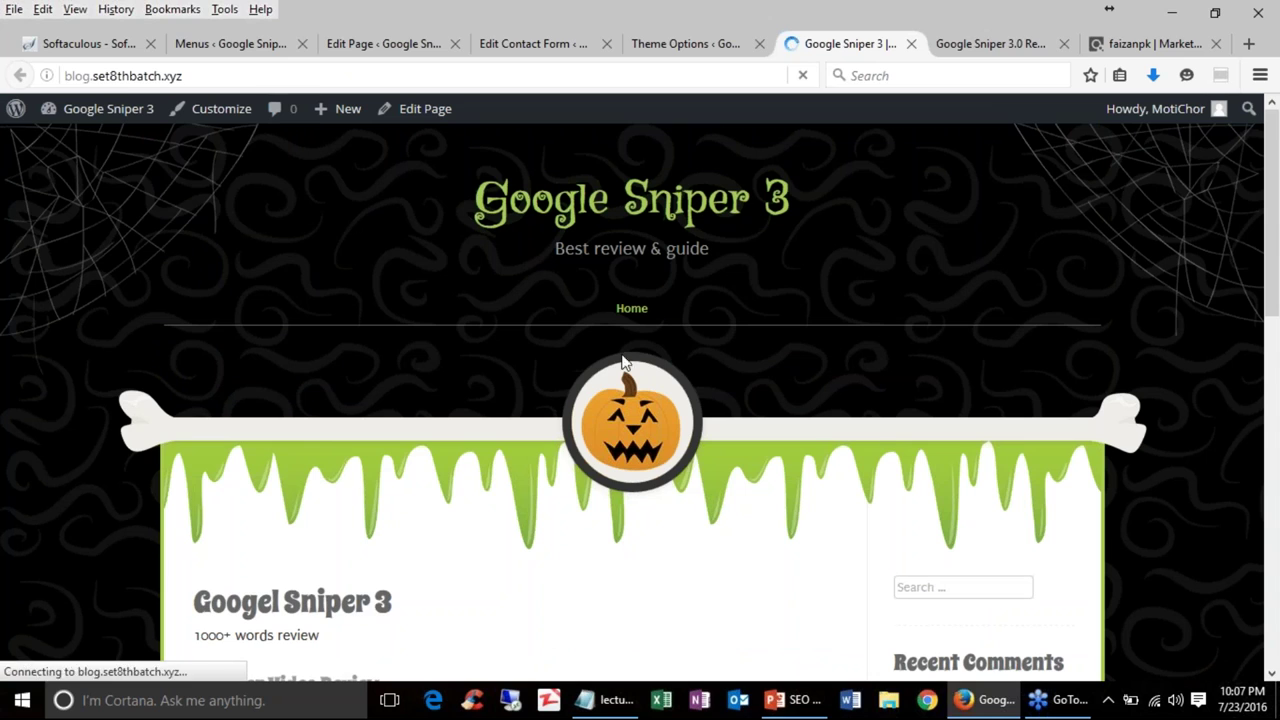
click(659, 310)
scroll(700, 333, down, 5)
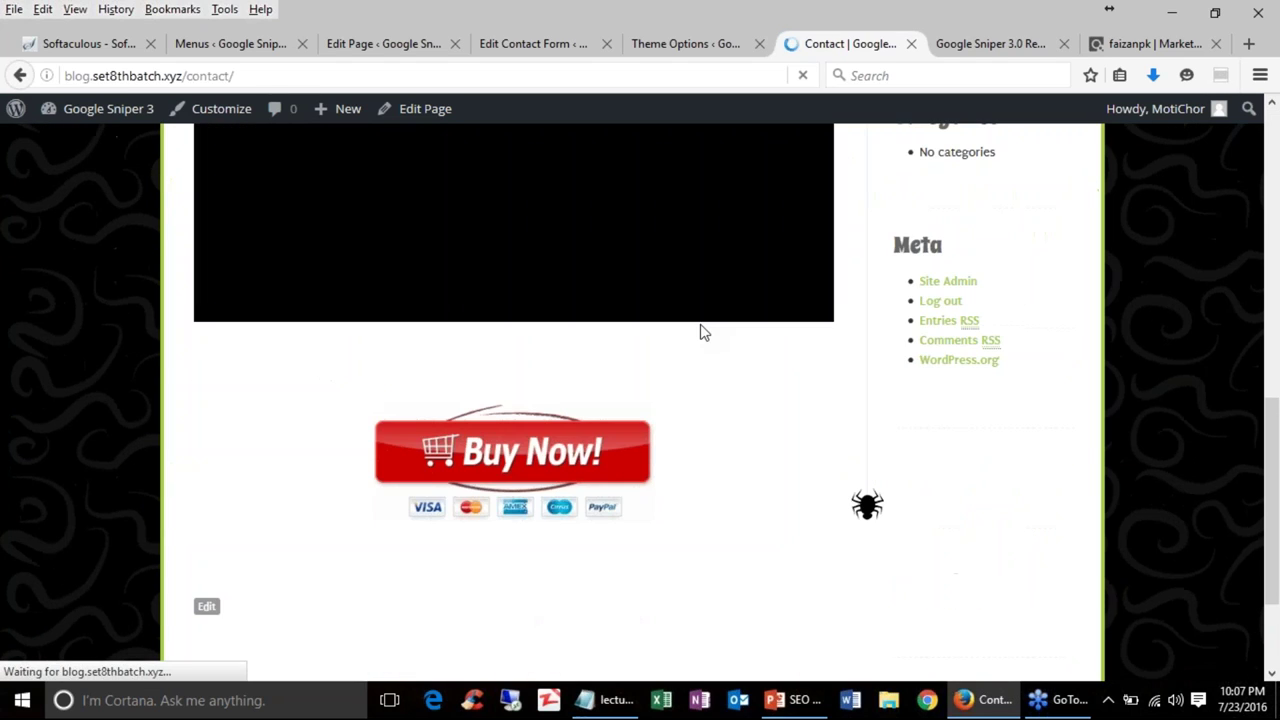
scroll(703, 333, down, 3)
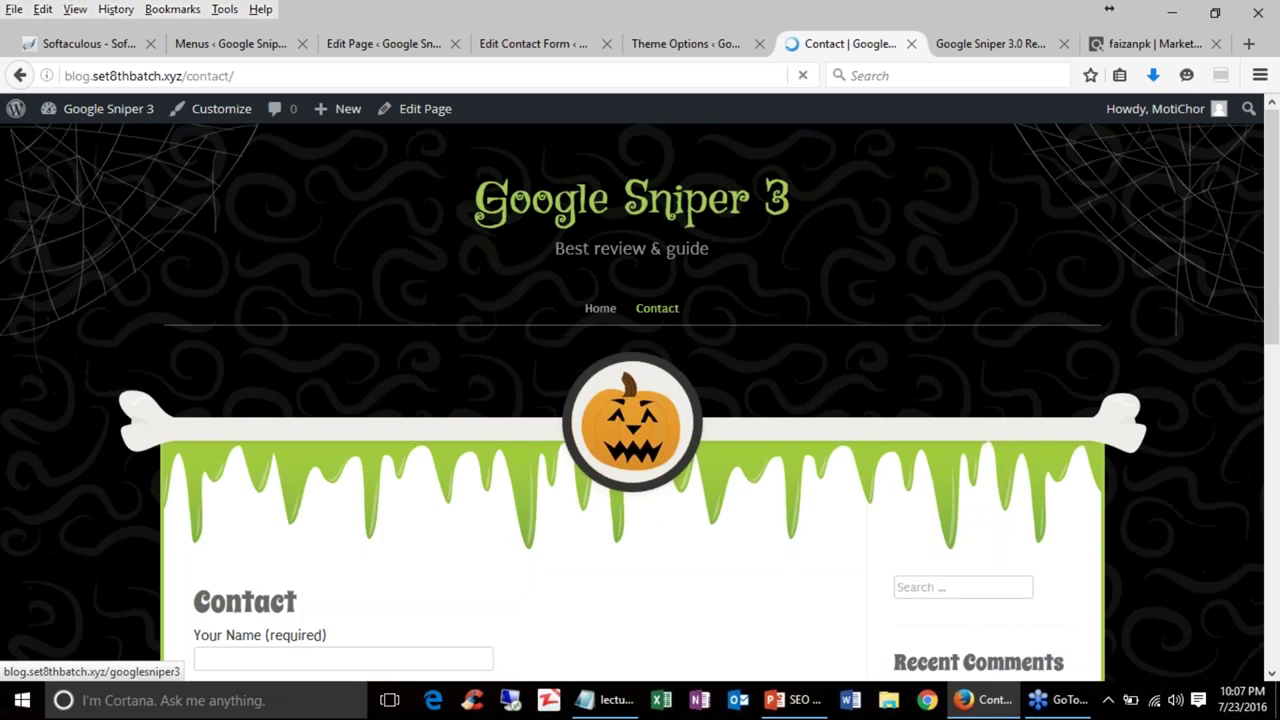
scroll(703, 333, down, 2)
scroll(700, 330, down, 6)
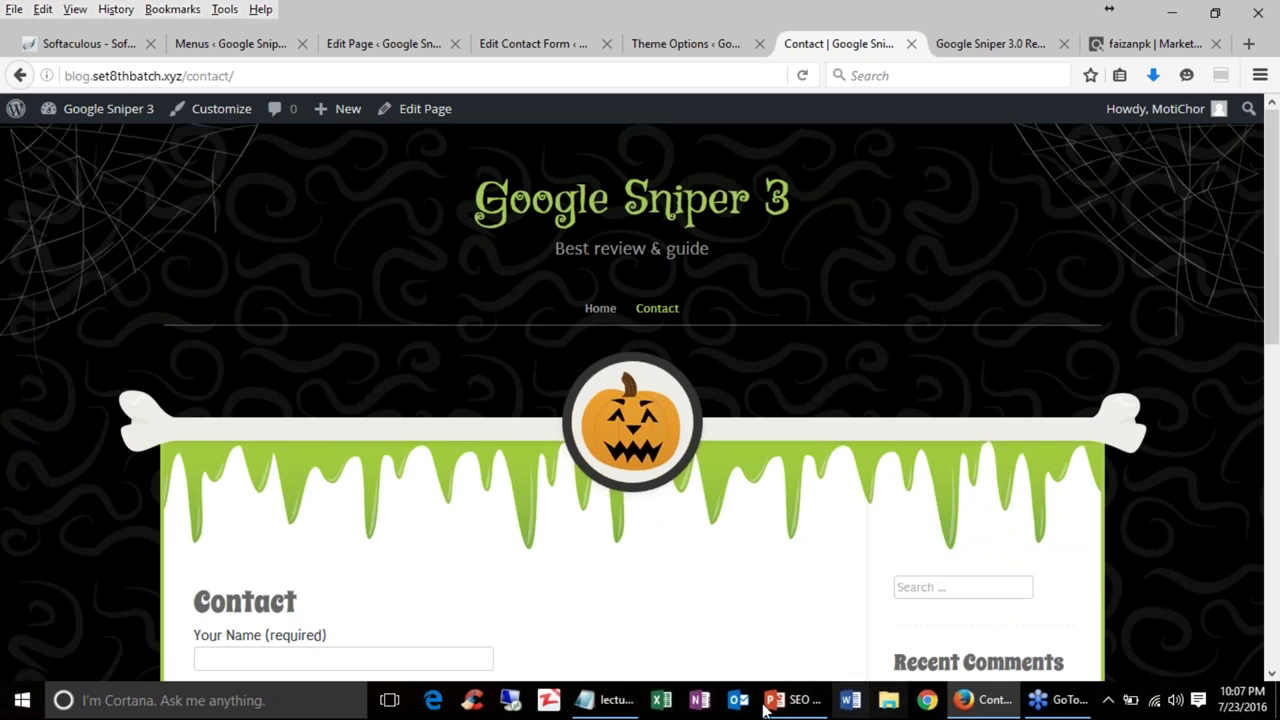
click(612, 700)
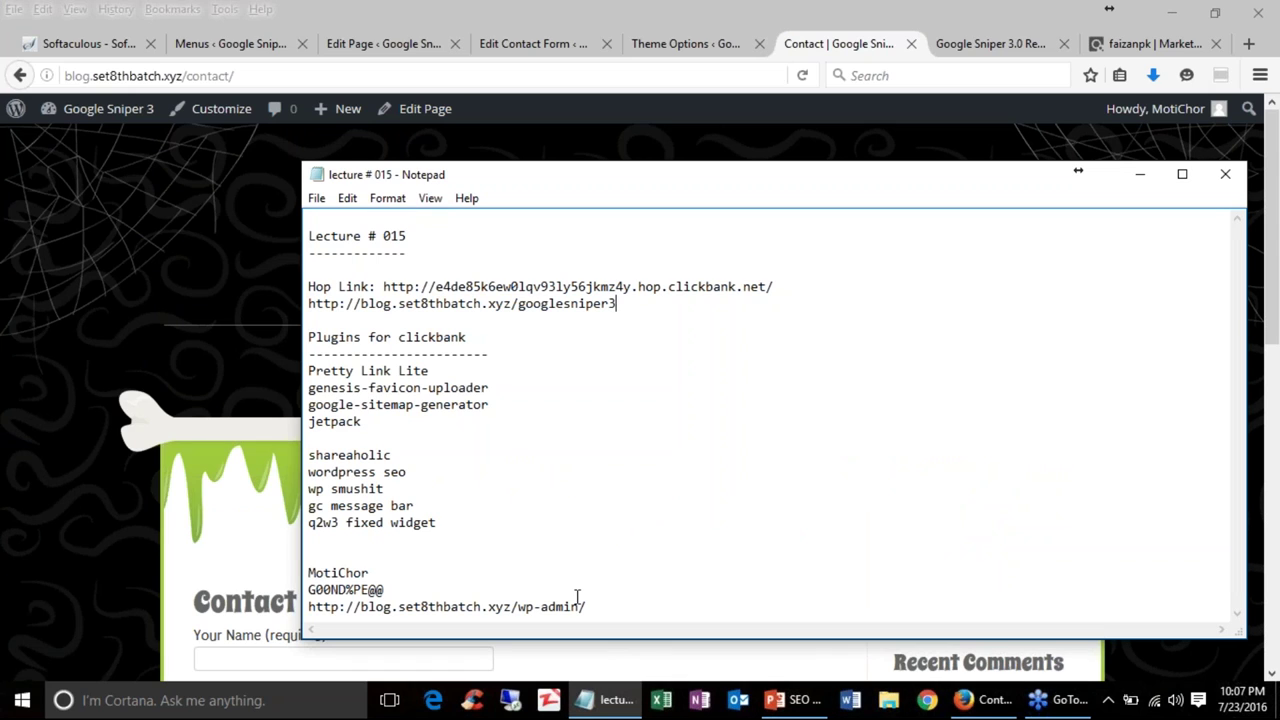
Step: Append the page list 'About us, privacy policy, disclaimer, faqs, contact us' to the notes
key(Return)
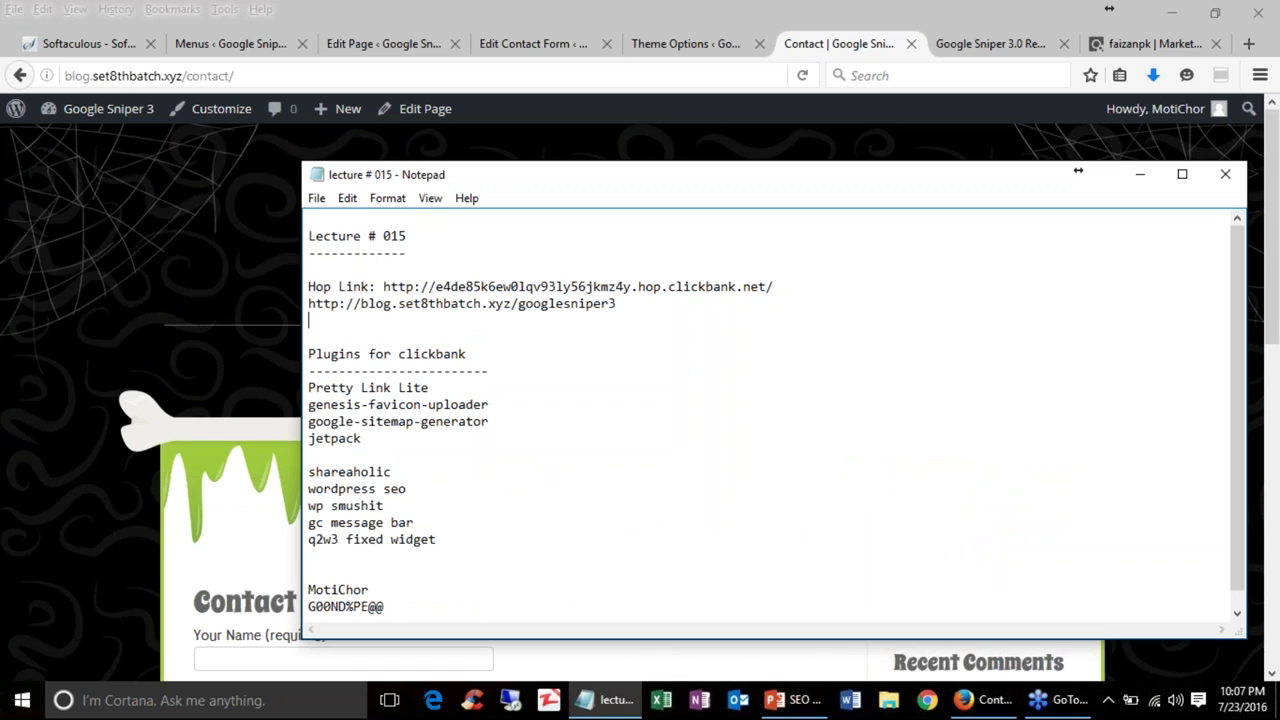
key(BackSpace)
click(626, 609)
key(Return)
text(About )
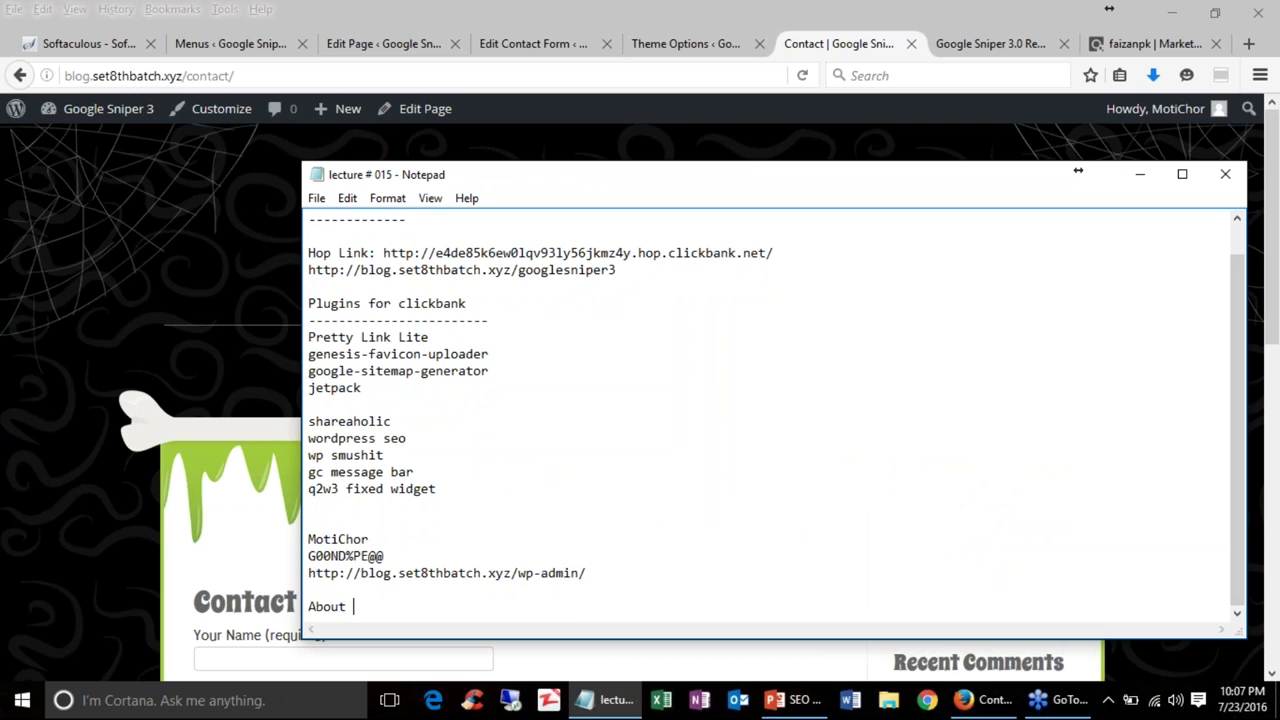
text(us, privacy policy, disclaime)
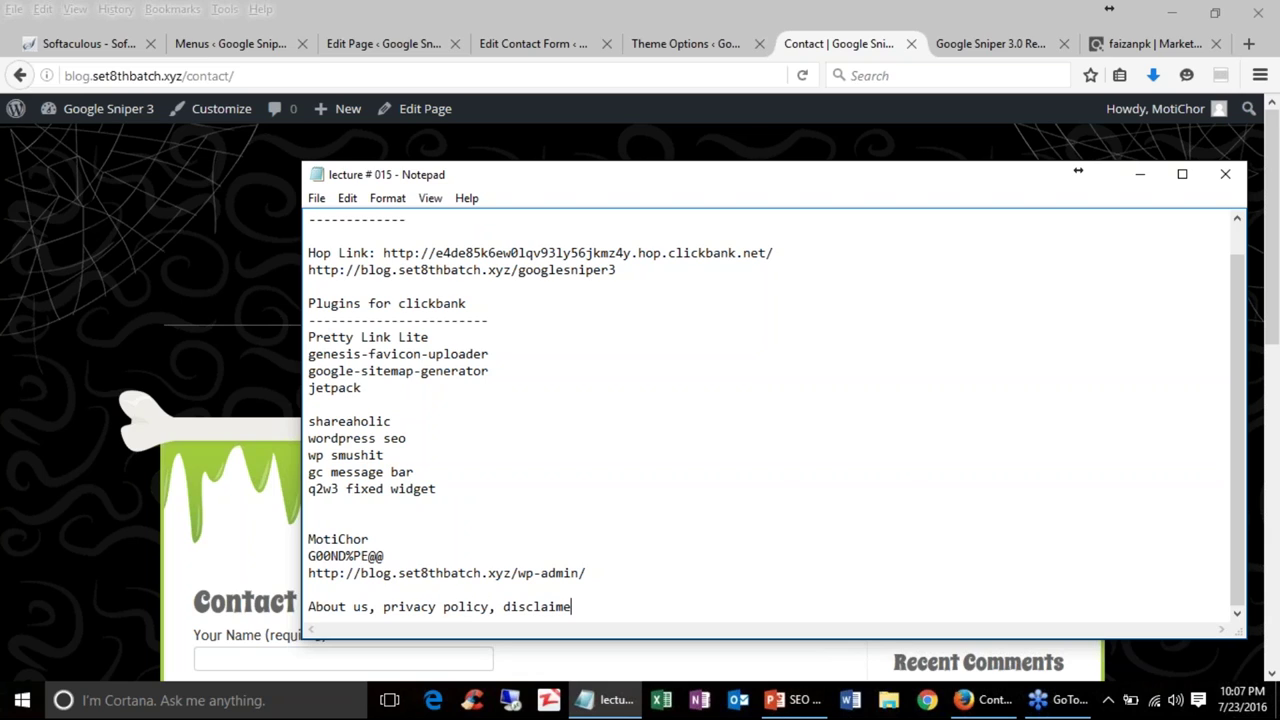
text(r, faqs, contact us)
Step: Add the note '4-5 reviews realted to your product as post not page....'
key(Return)
key(Return)
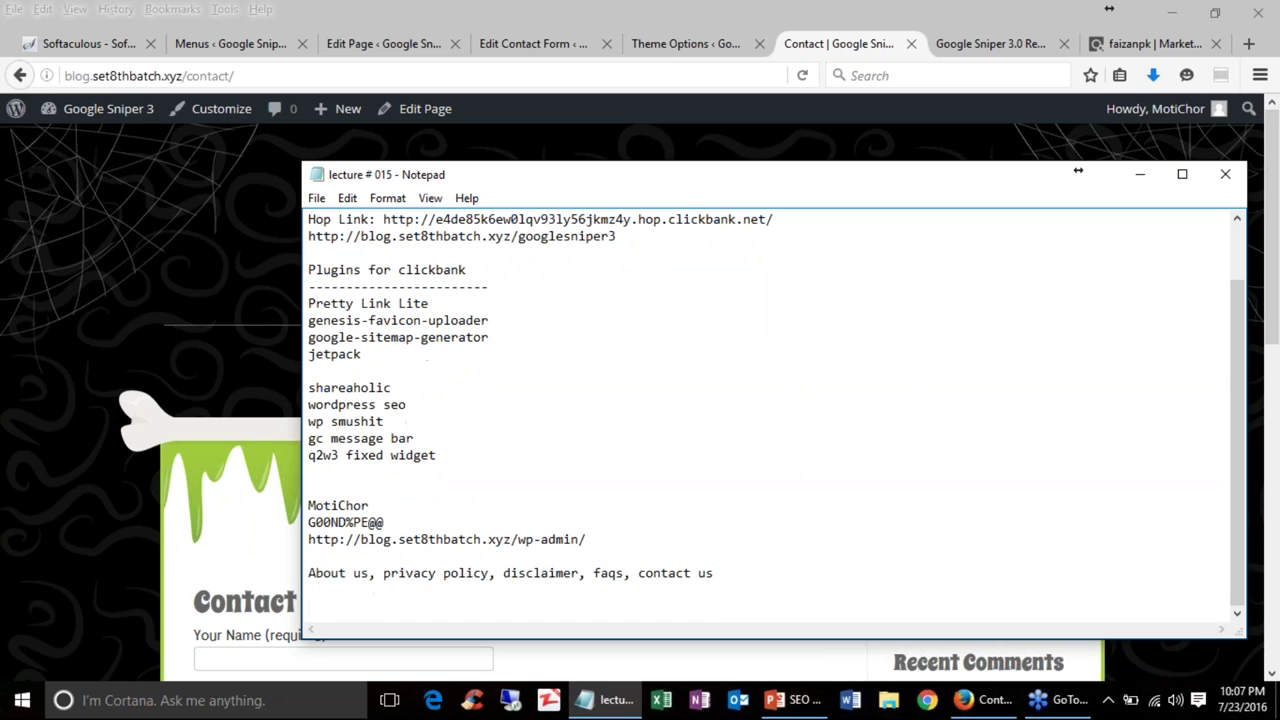
text(4-5 reviews realted to your p)
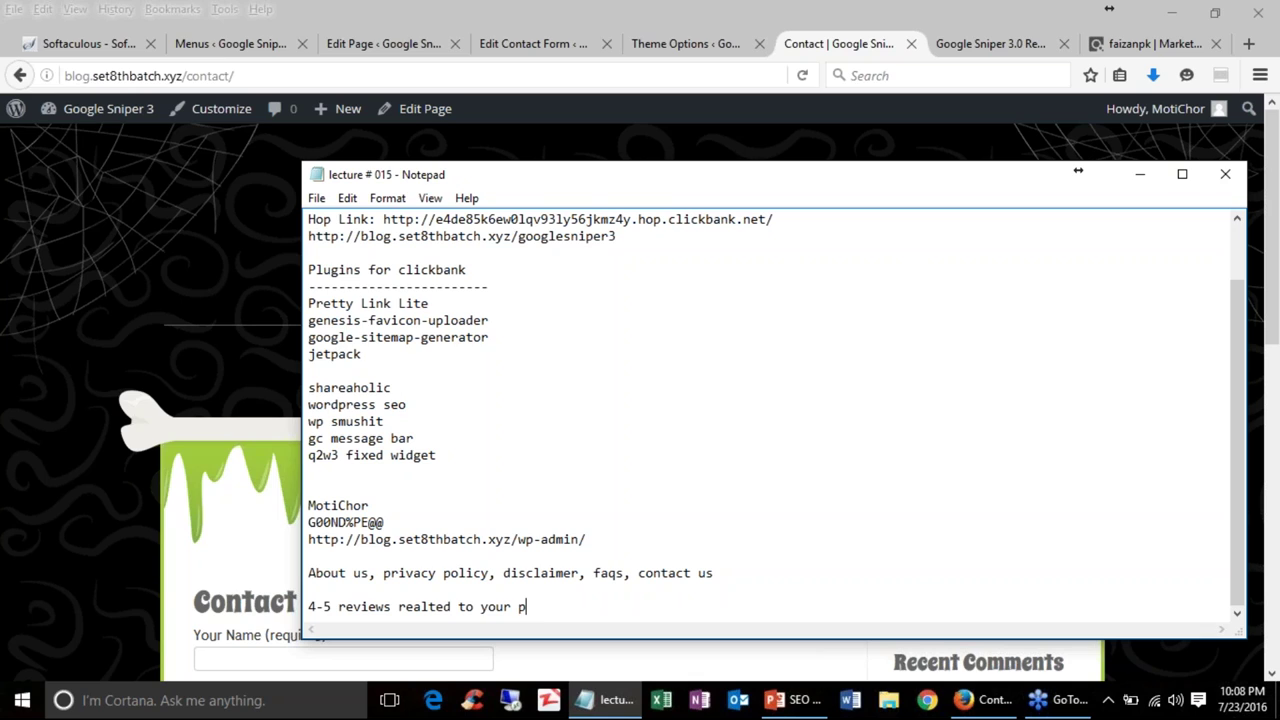
text(roduct as post not page..)
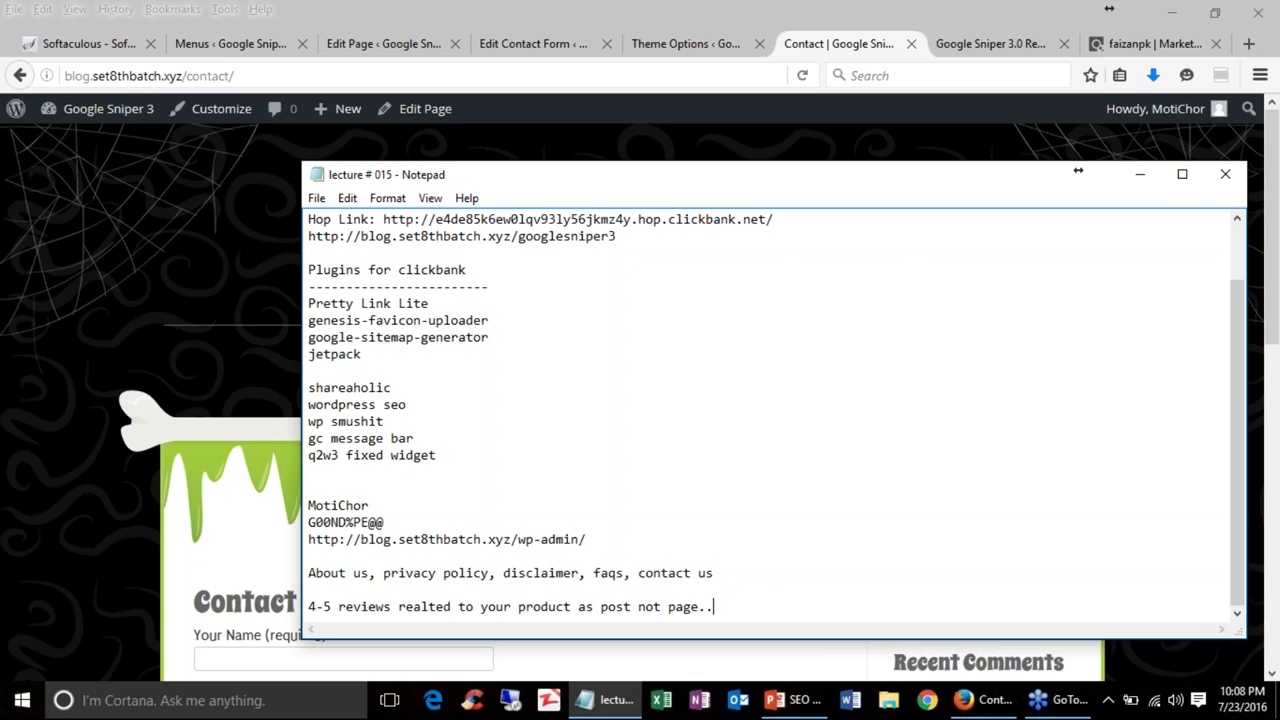
text(..)
key(Return)
key(Return)
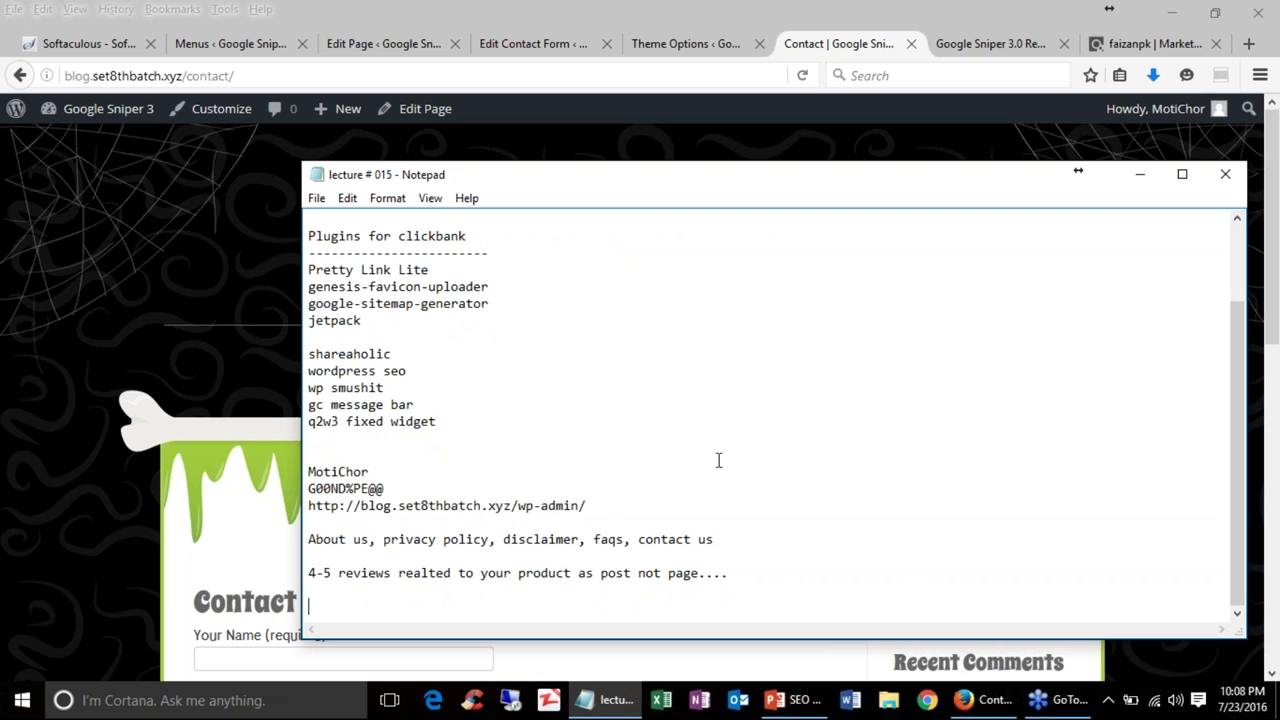
Step: Close the Theme Options and Edit Contact Form browser tabs
click(89, 314)
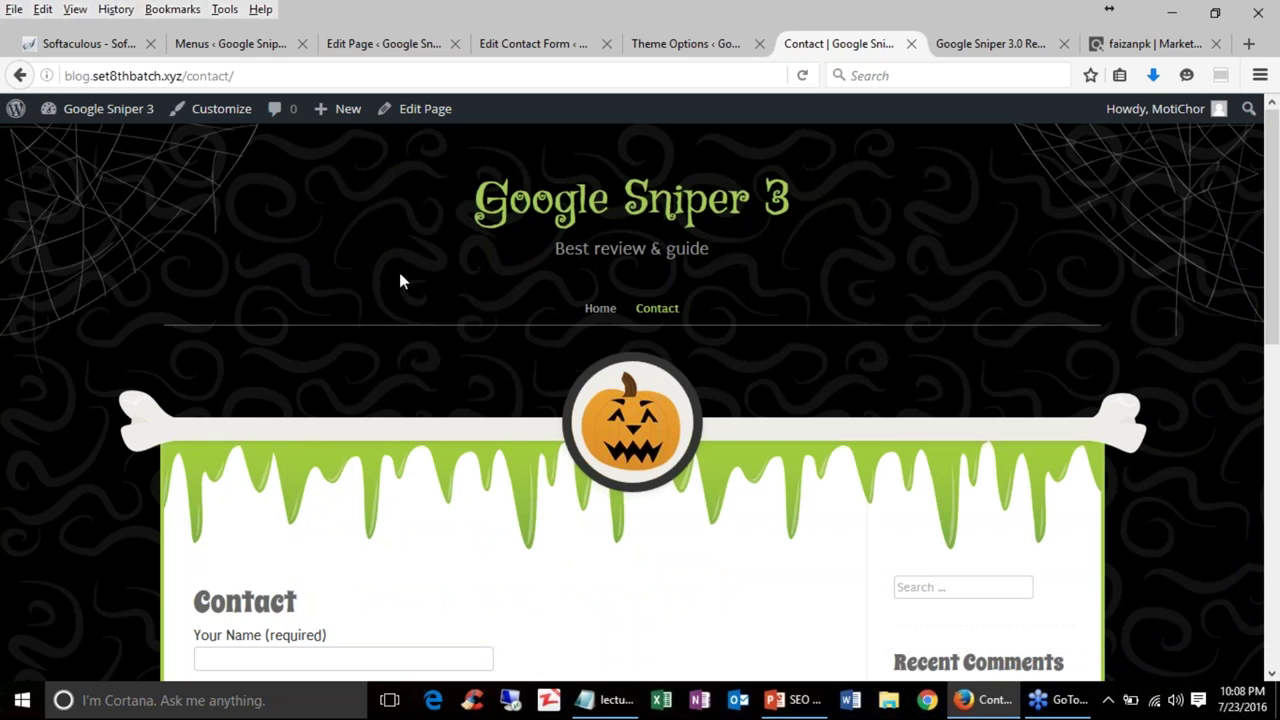
scroll(411, 265, down, 10)
scroll(419, 263, up, 10)
click(662, 44)
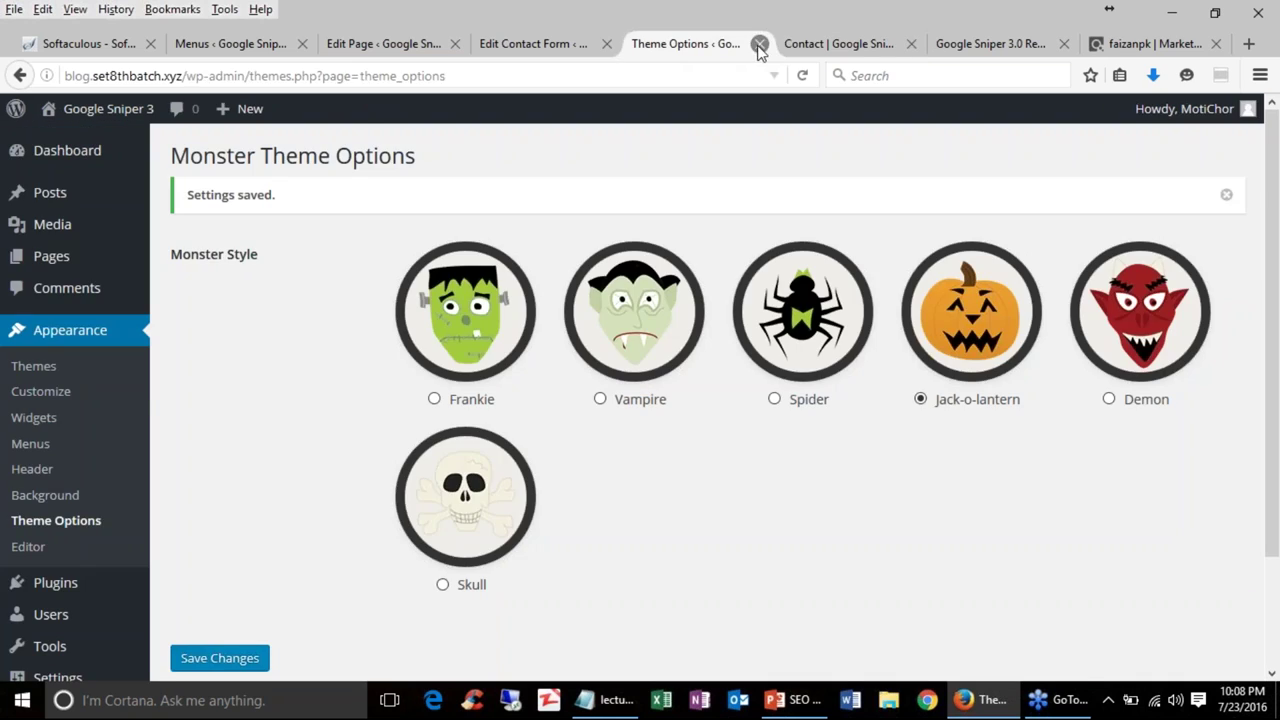
click(759, 44)
click(510, 44)
click(606, 44)
click(440, 44)
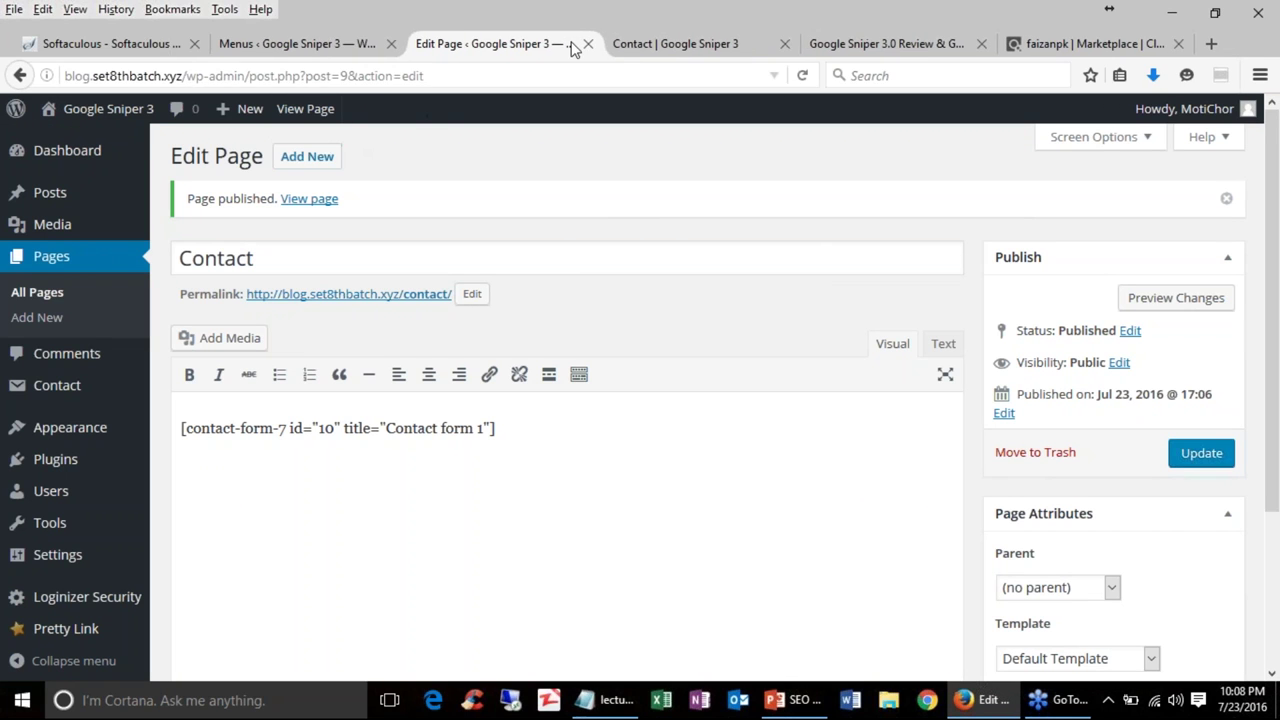
Step: Load Plugins > Add New, then view the Google Sniper 3.0 review site
mouse_move(55, 459)
click(188, 490)
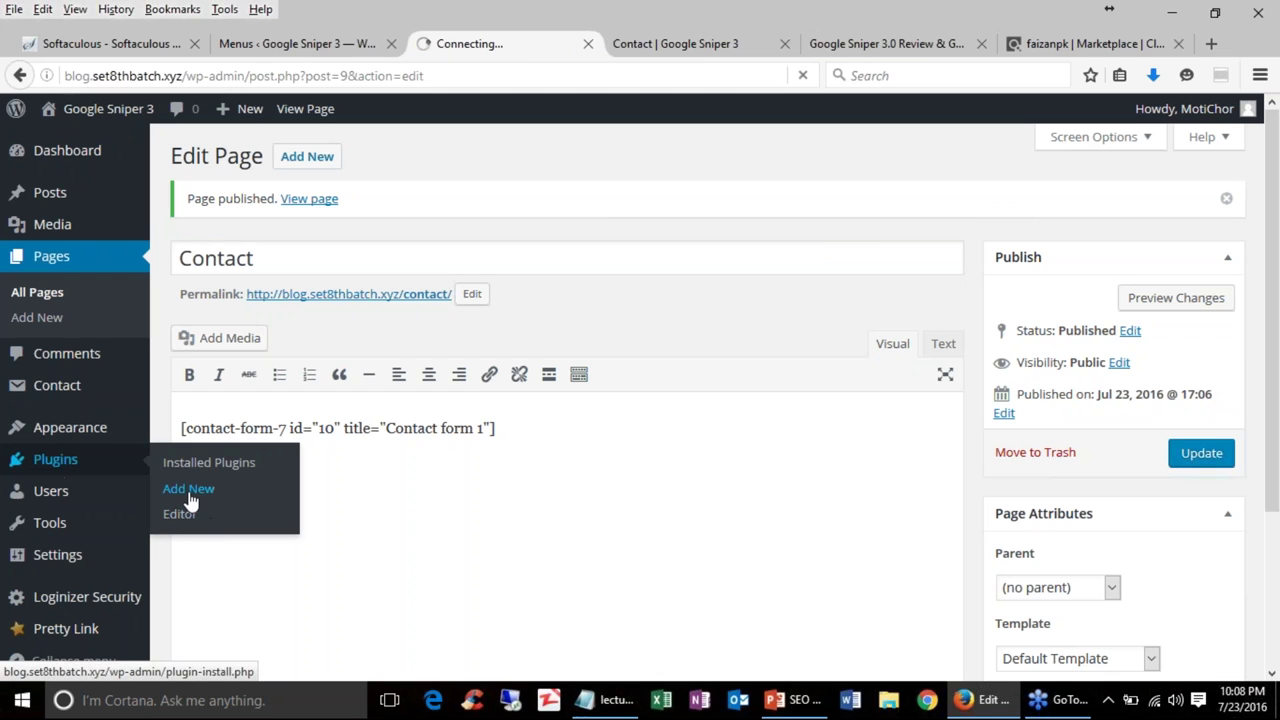
click(1051, 43)
key(ctrl+Page_Up)
scroll(791, 334, down, 15)
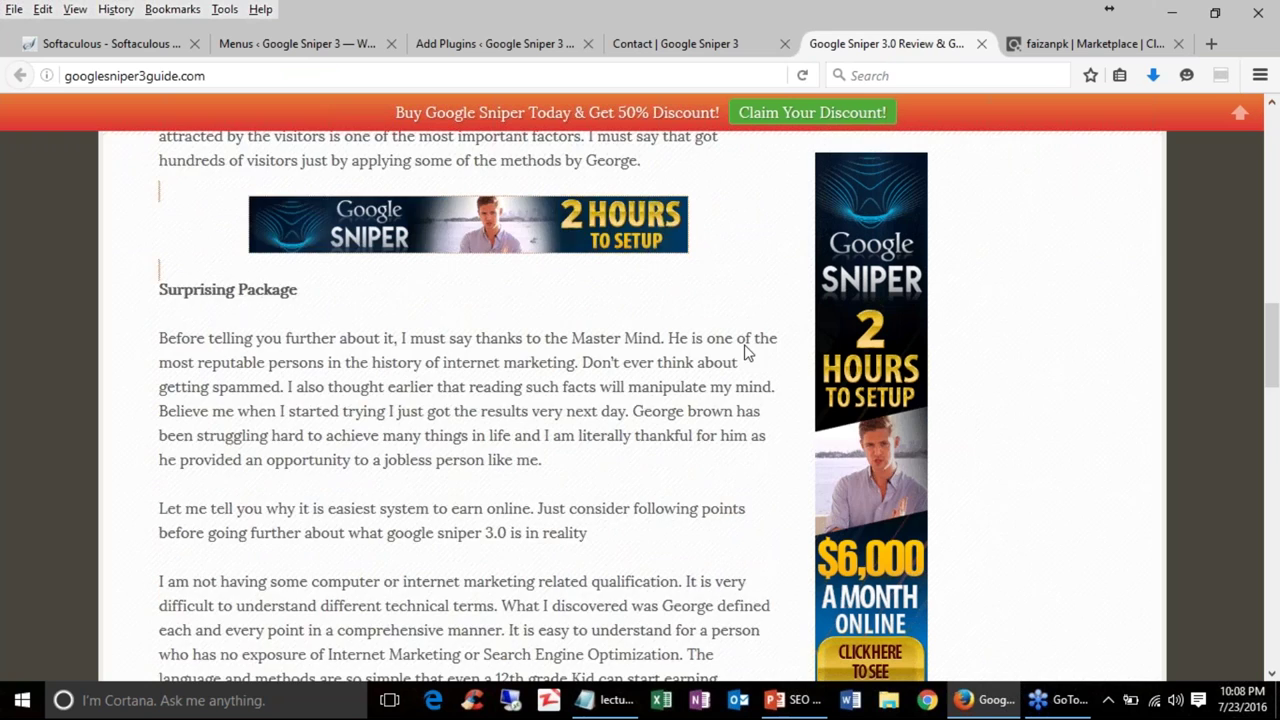
scroll(668, 336, down, 5)
scroll(646, 409, up, 6)
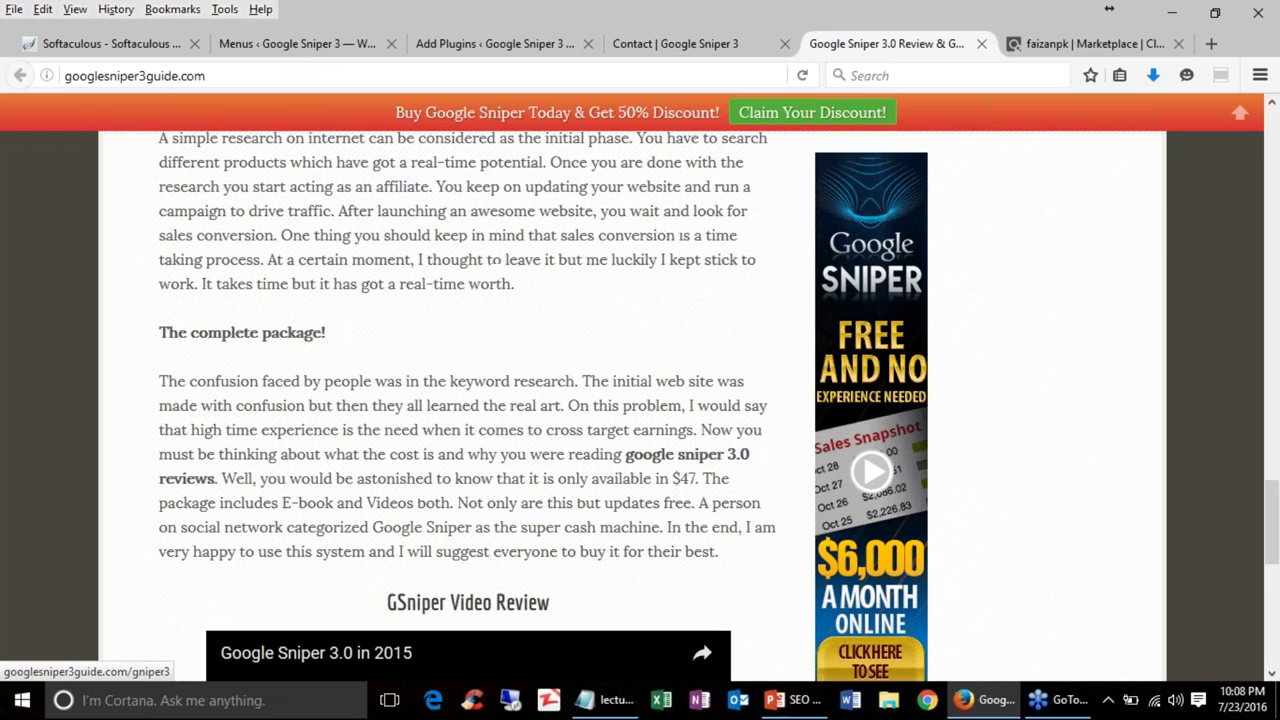
Step: Move the q2w3 fixed widget line in the notes to directly under Pretty Link Lite
key(alt+Tab)
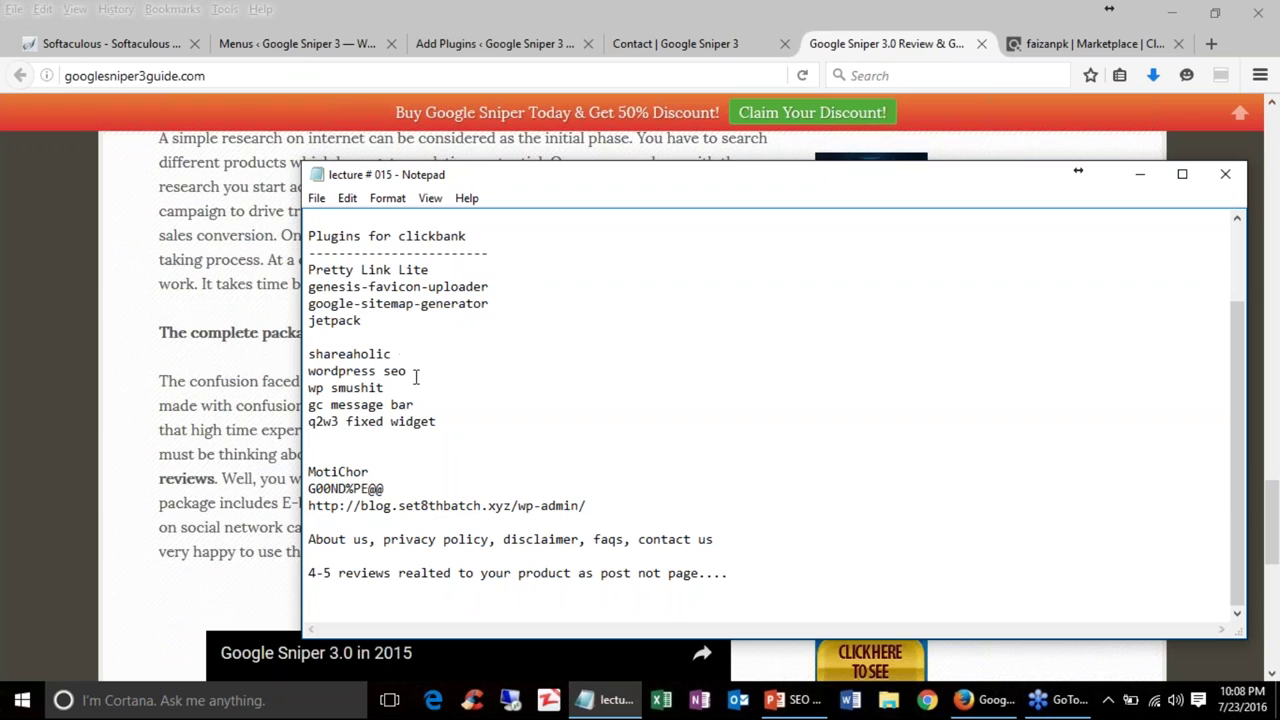
drag(437, 421, 303, 425)
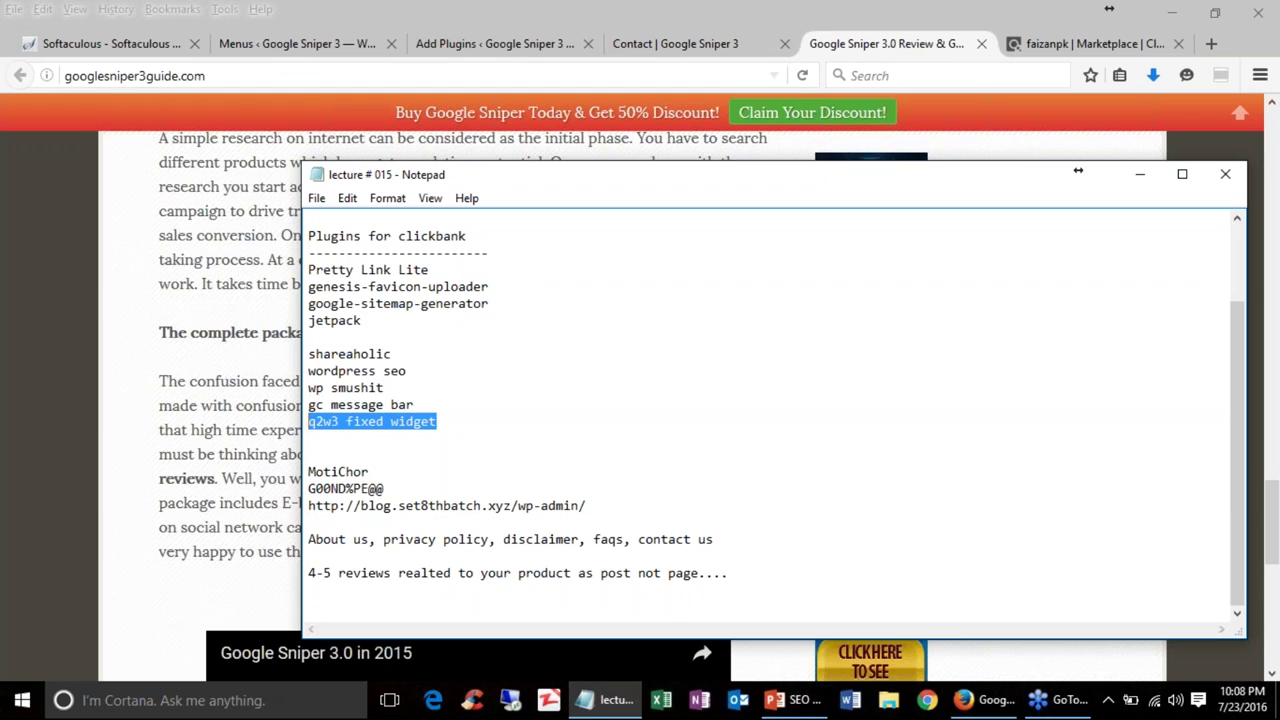
key(ctrl+x)
click(459, 270)
key(Return)
key(ctrl+v)
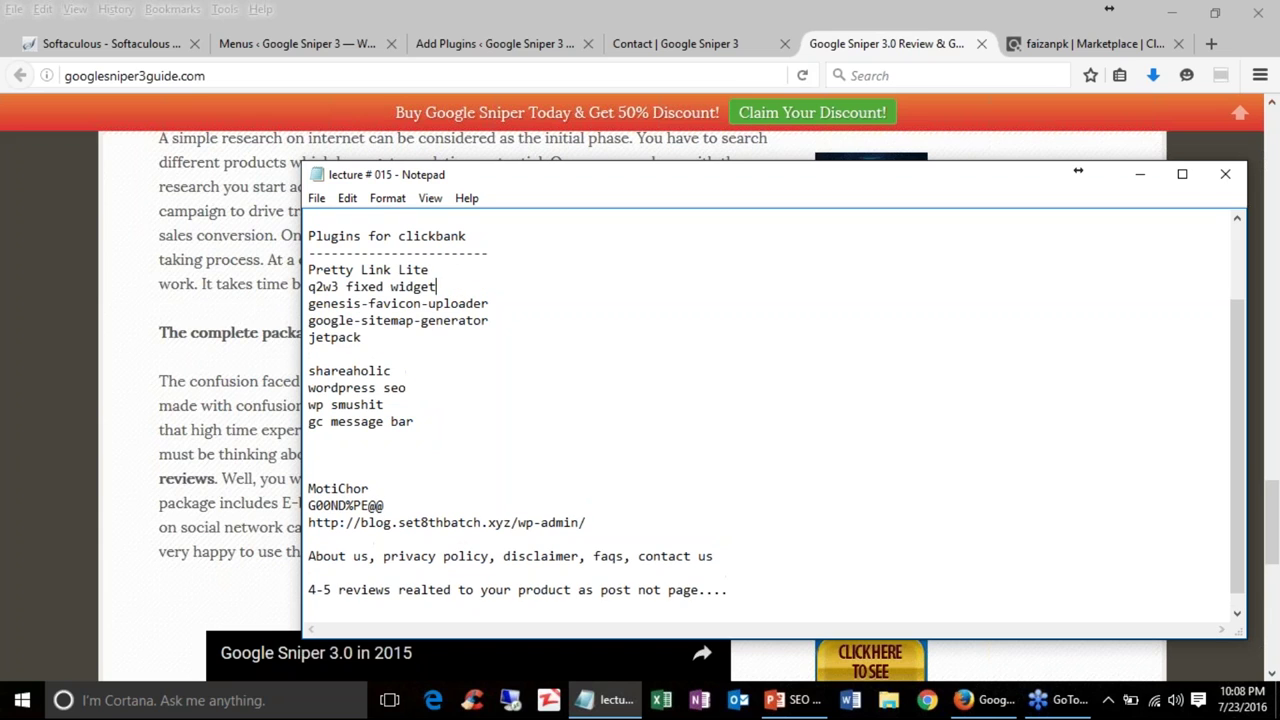
Step: Search WordPress plugins for q2w3 fixed widget
click(465, 45)
click(1105, 212)
key(ctrl+v)
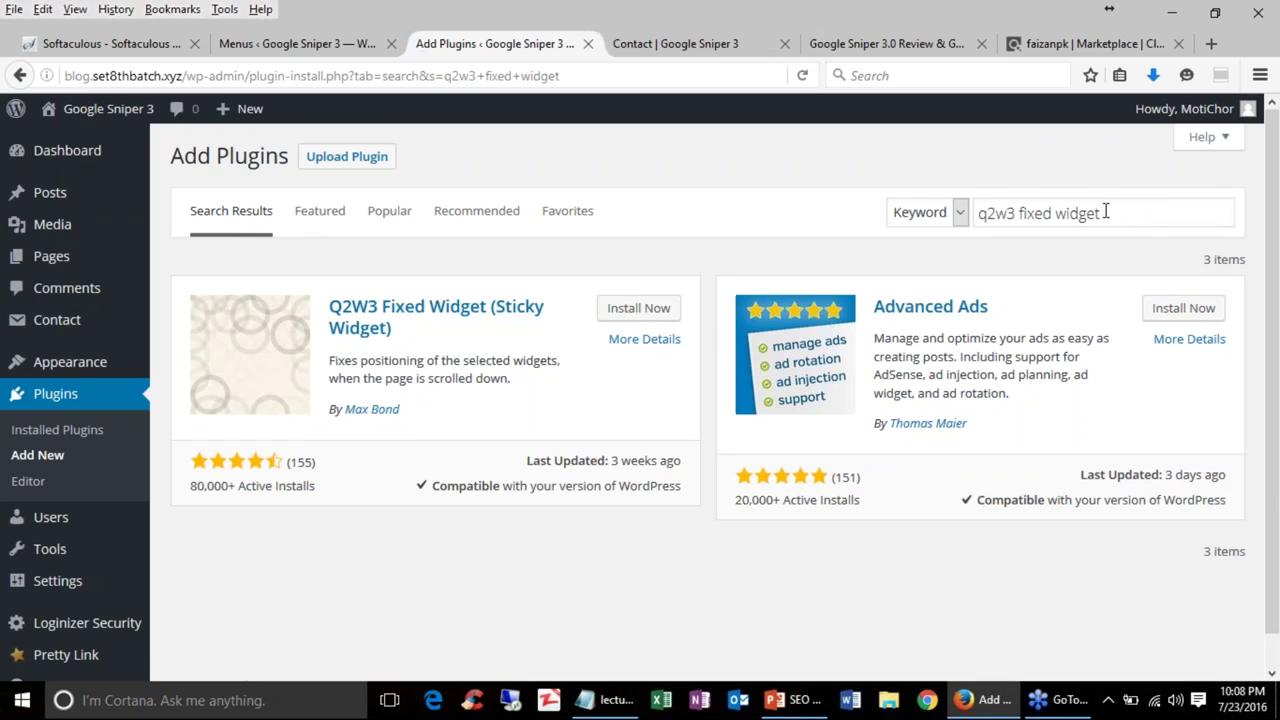
Step: Install and activate the Q2W3 Fixed Widget 4.1 plugin, then go to the Media Library
click(645, 310)
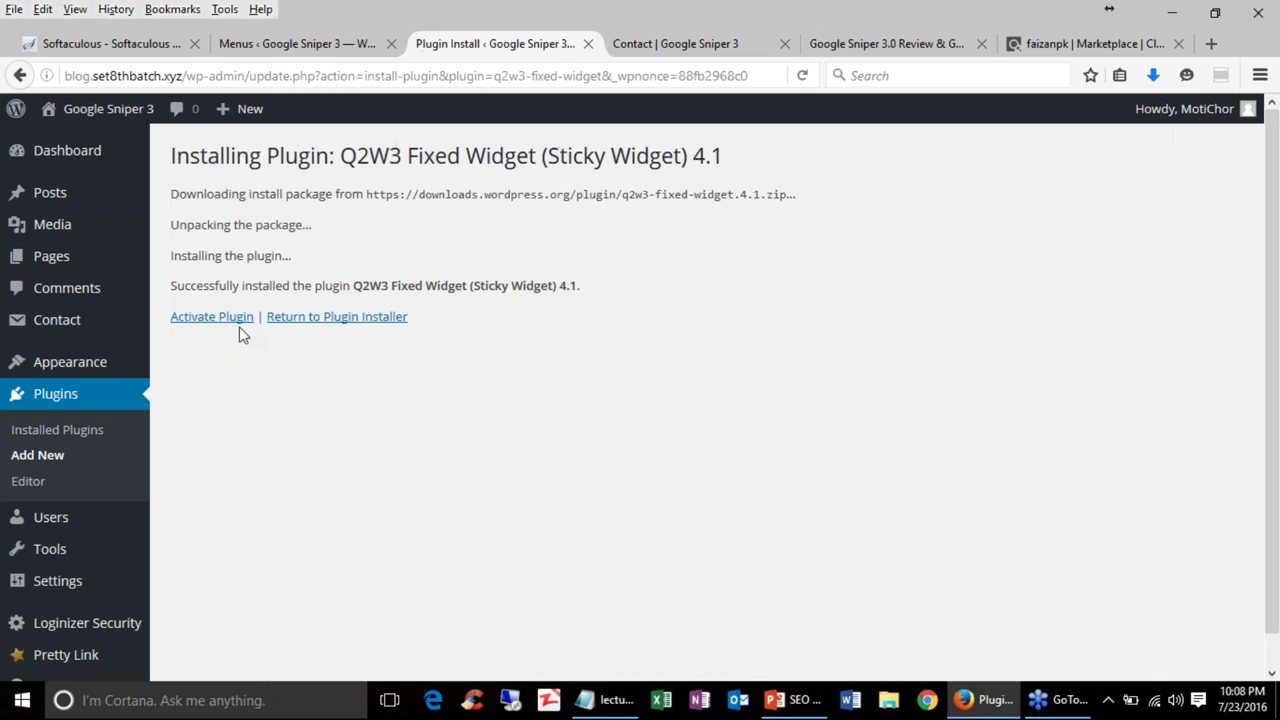
double_click(237, 318)
click(243, 318)
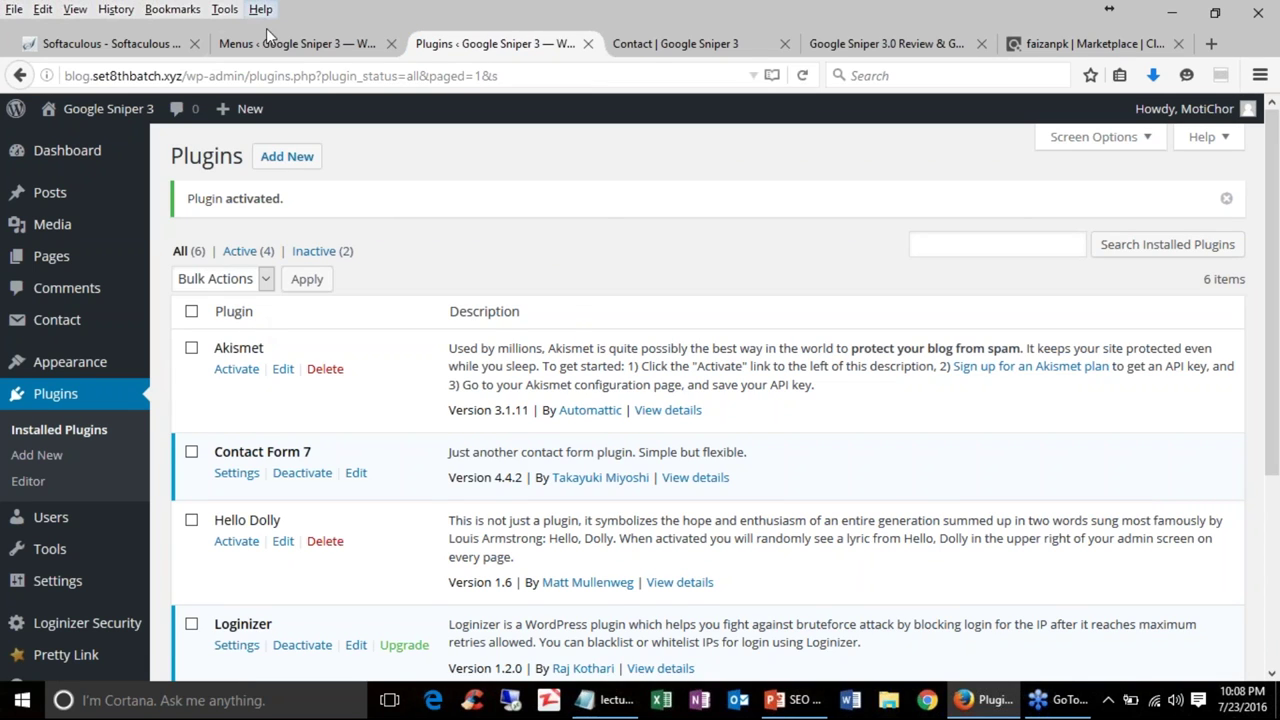
click(268, 42)
click(195, 227)
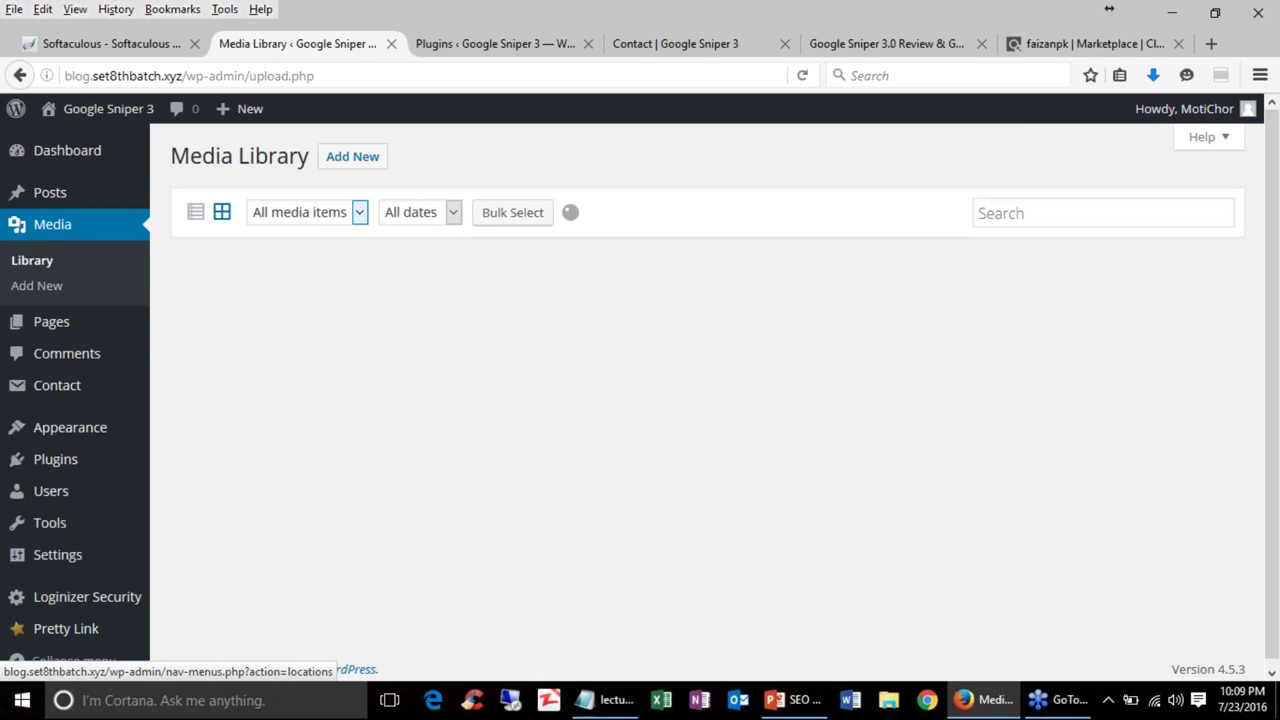
Step: Upload the 120x600-4 and 468X60-2 banner images to the Media Library
click(352, 156)
click(730, 340)
double_click(528, 276)
click(658, 340)
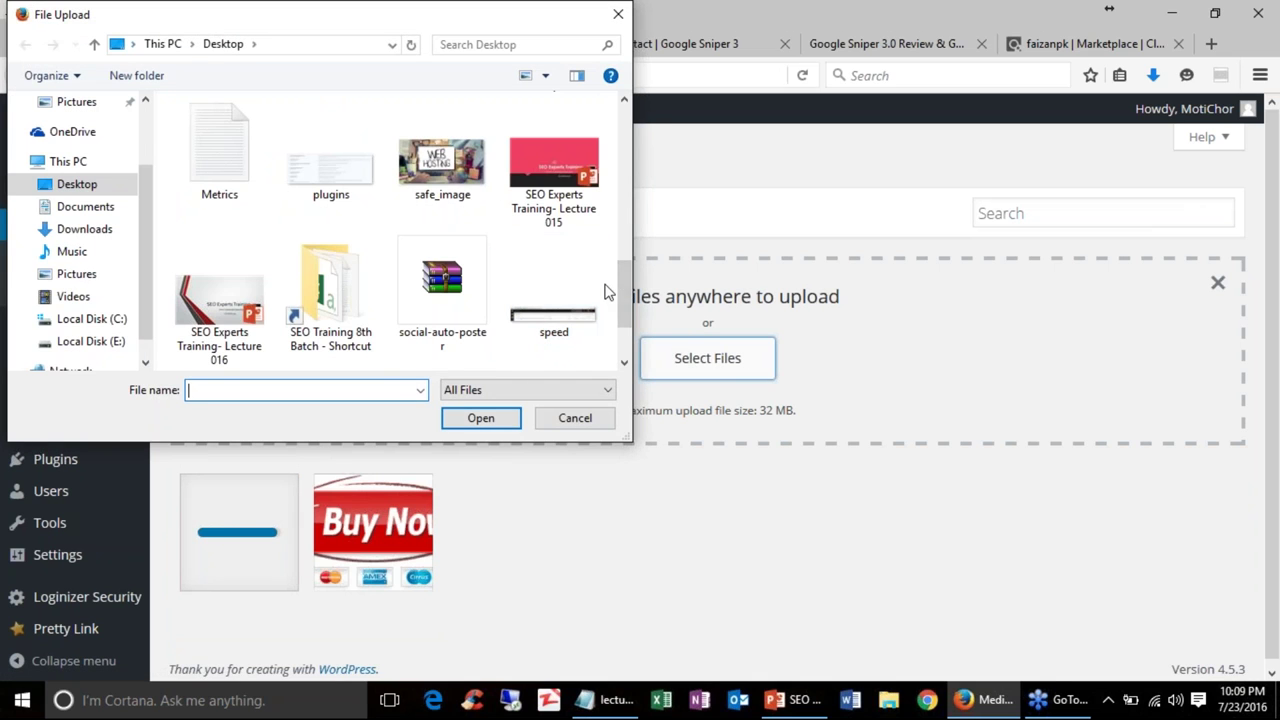
scroll(612, 310, down, 2)
drag(617, 316, 627, 212)
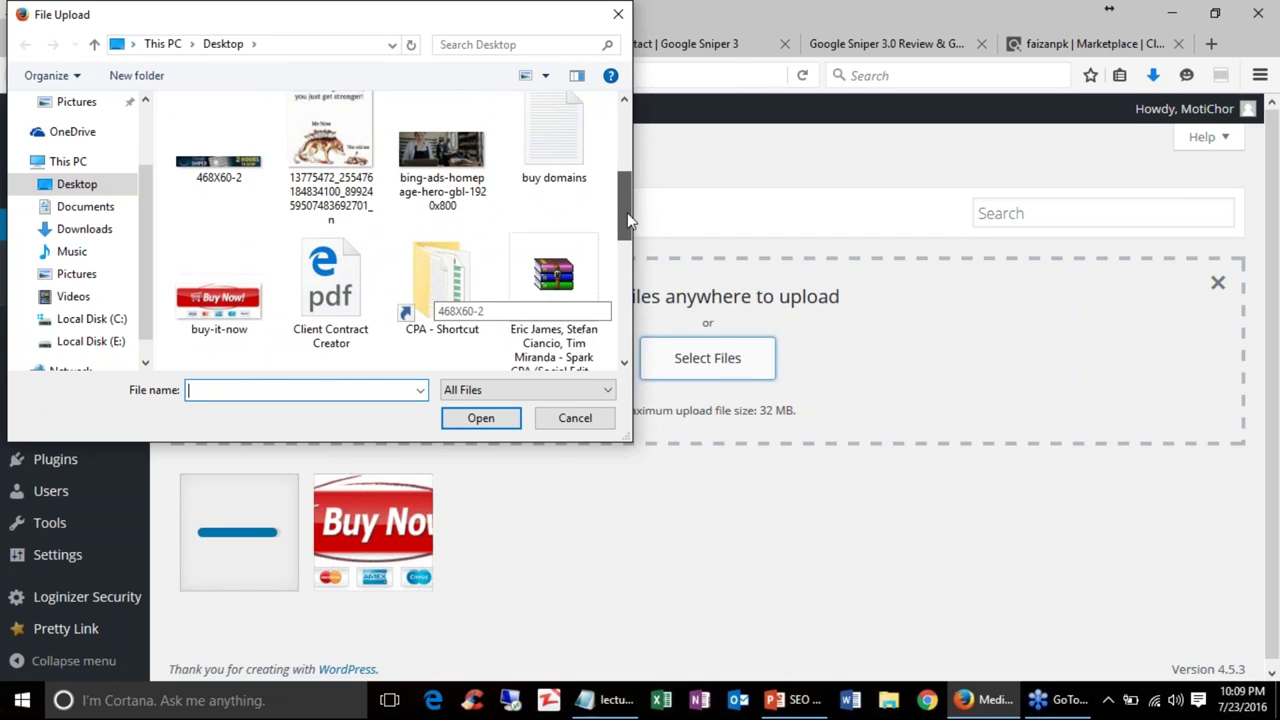
double_click(230, 160)
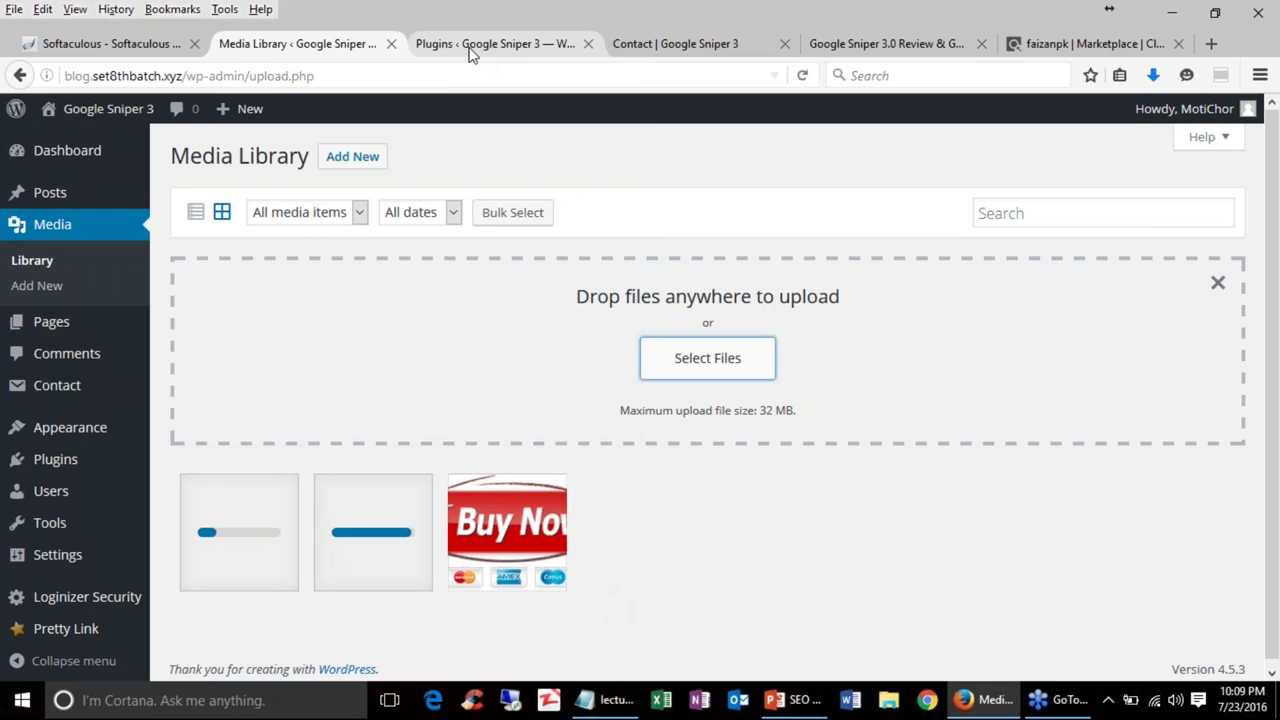
Step: Go to Appearance > Widgets to view the Sidebar's current widgets
click(472, 44)
click(690, 44)
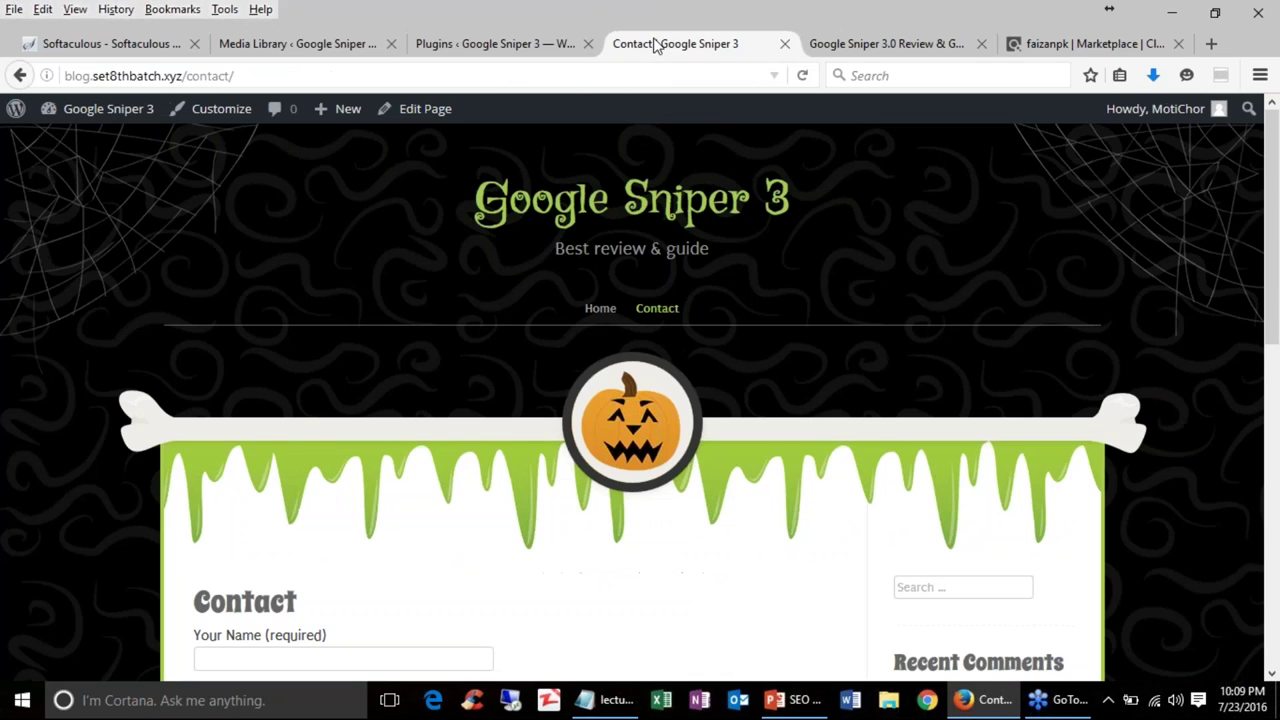
click(457, 44)
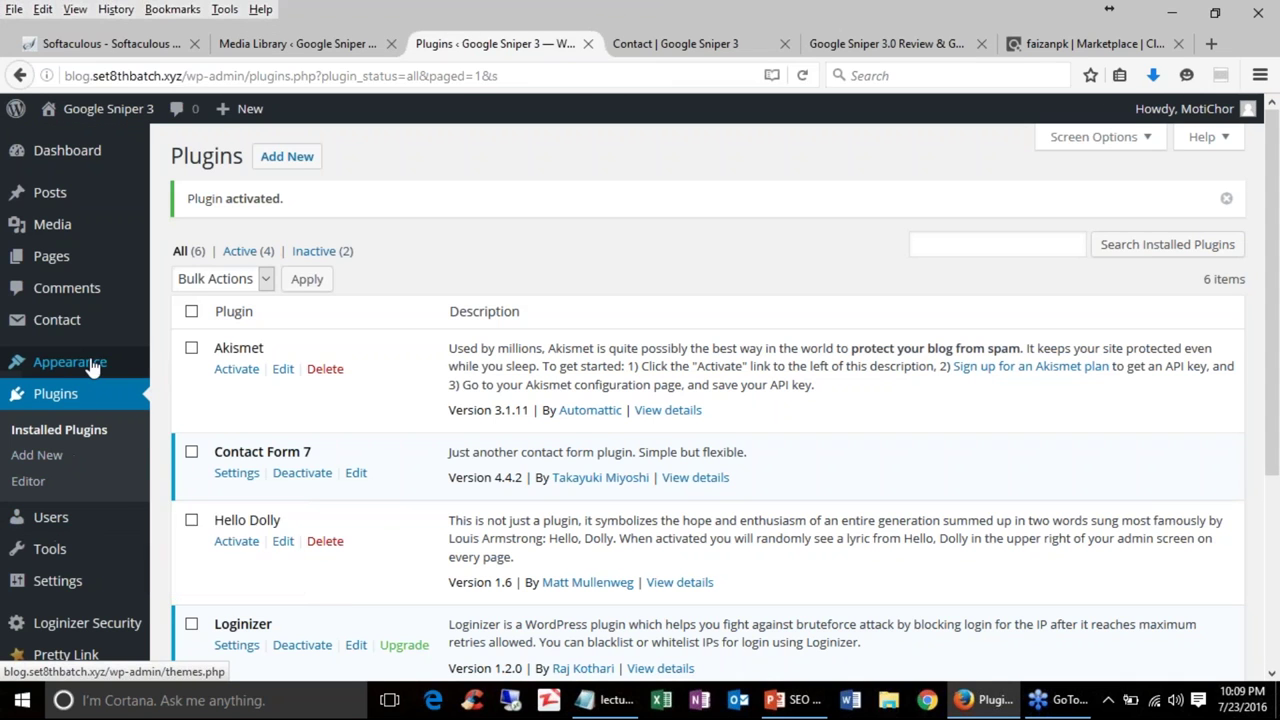
mouse_move(89, 360)
click(200, 418)
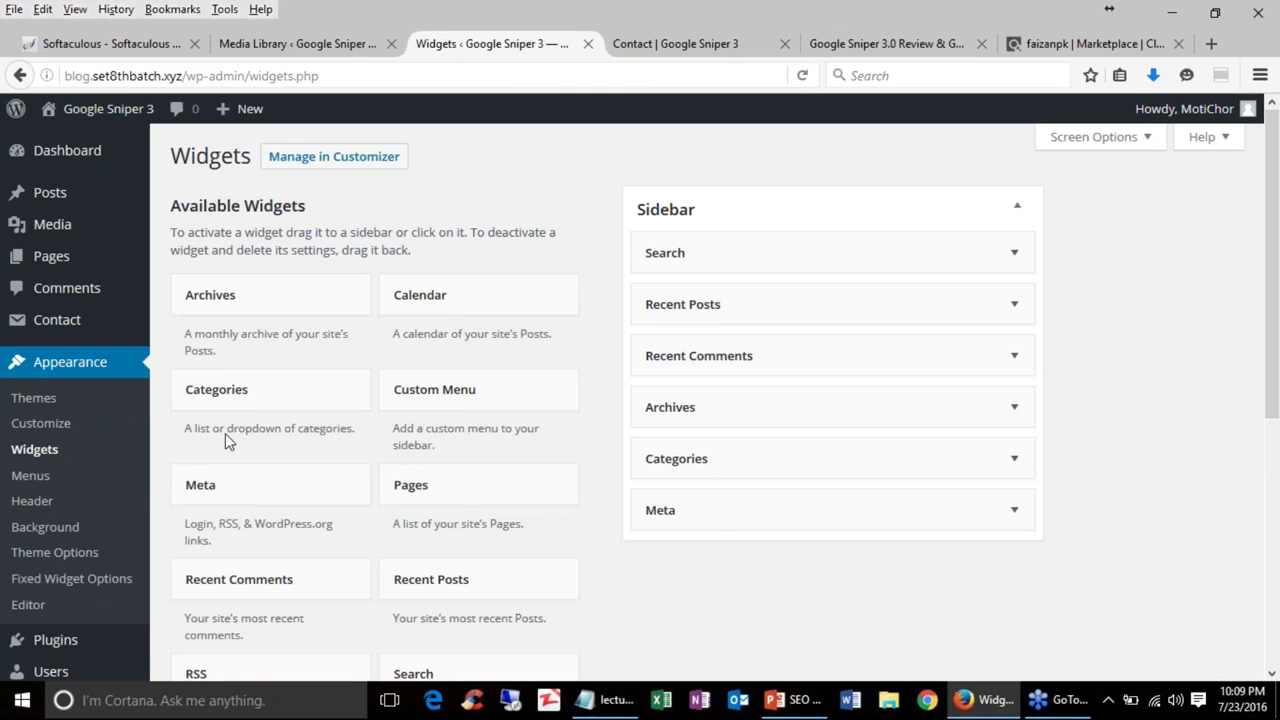
Step: Delete the Meta, Archives and Recent Comments widgets from the Sidebar
scroll(378, 506, down, 5)
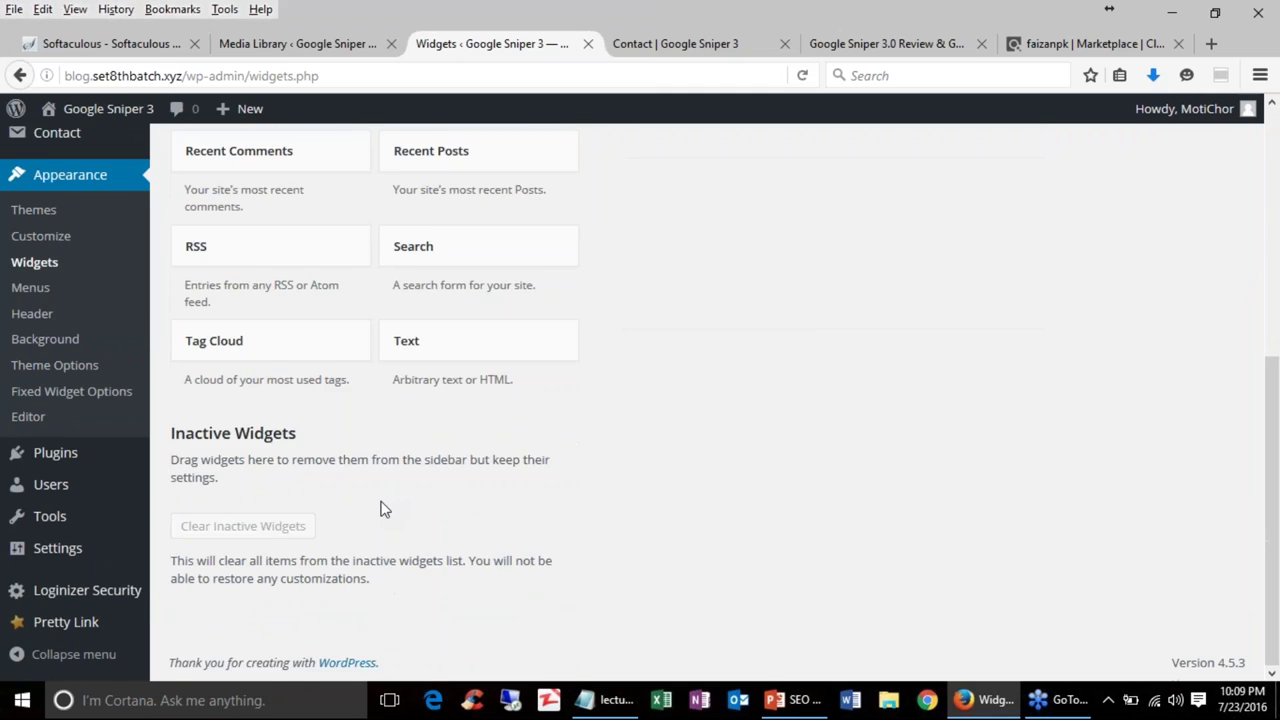
scroll(380, 508, up, 5)
scroll(871, 411, down, 2)
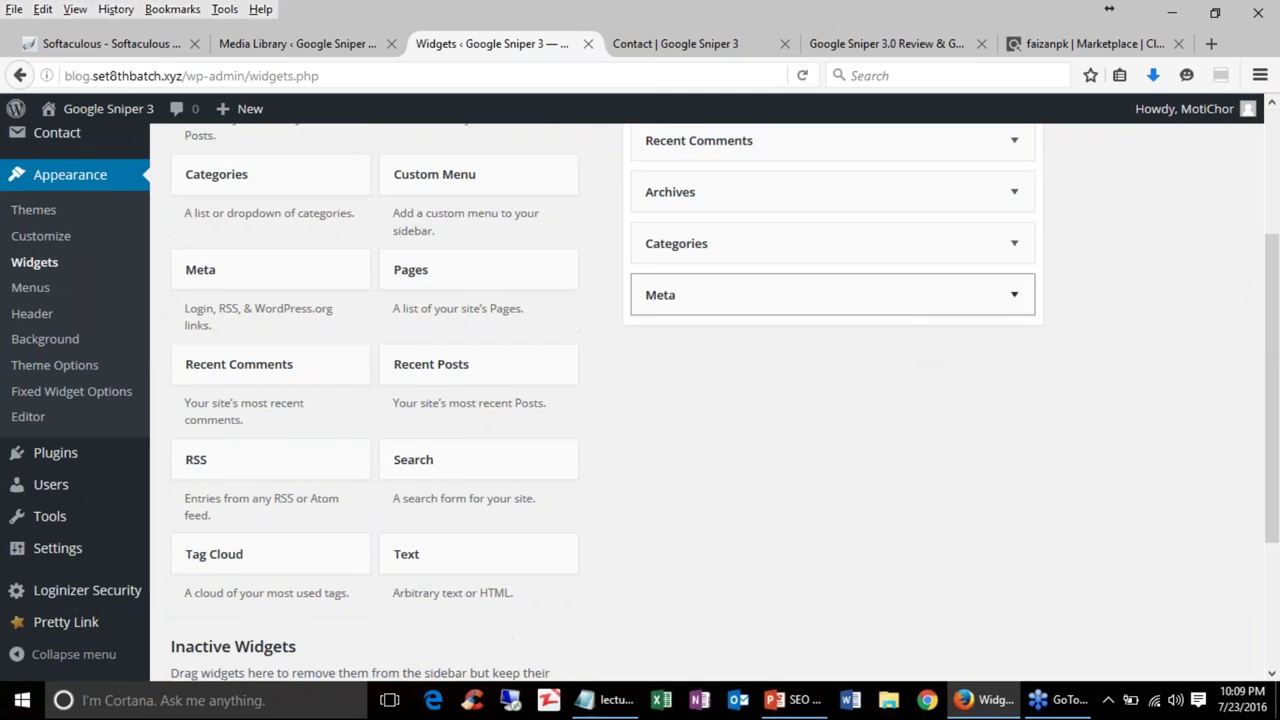
click(832, 294)
click(657, 434)
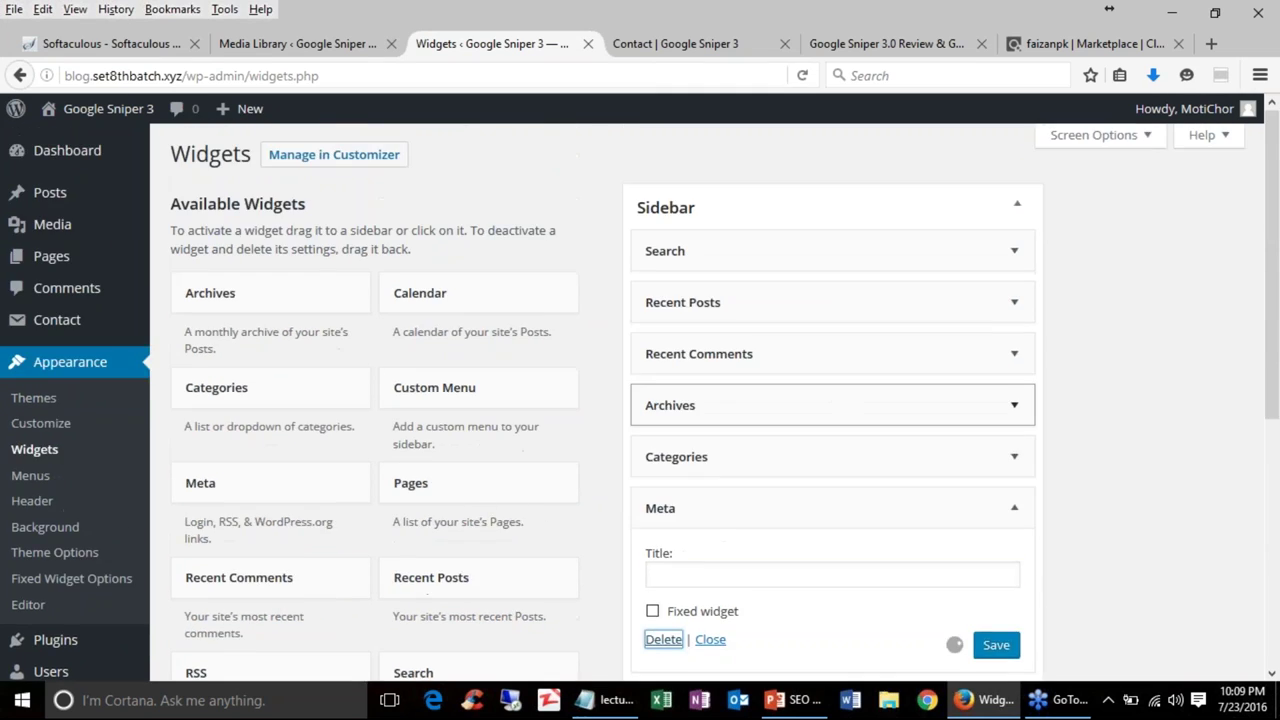
click(1014, 405)
click(663, 589)
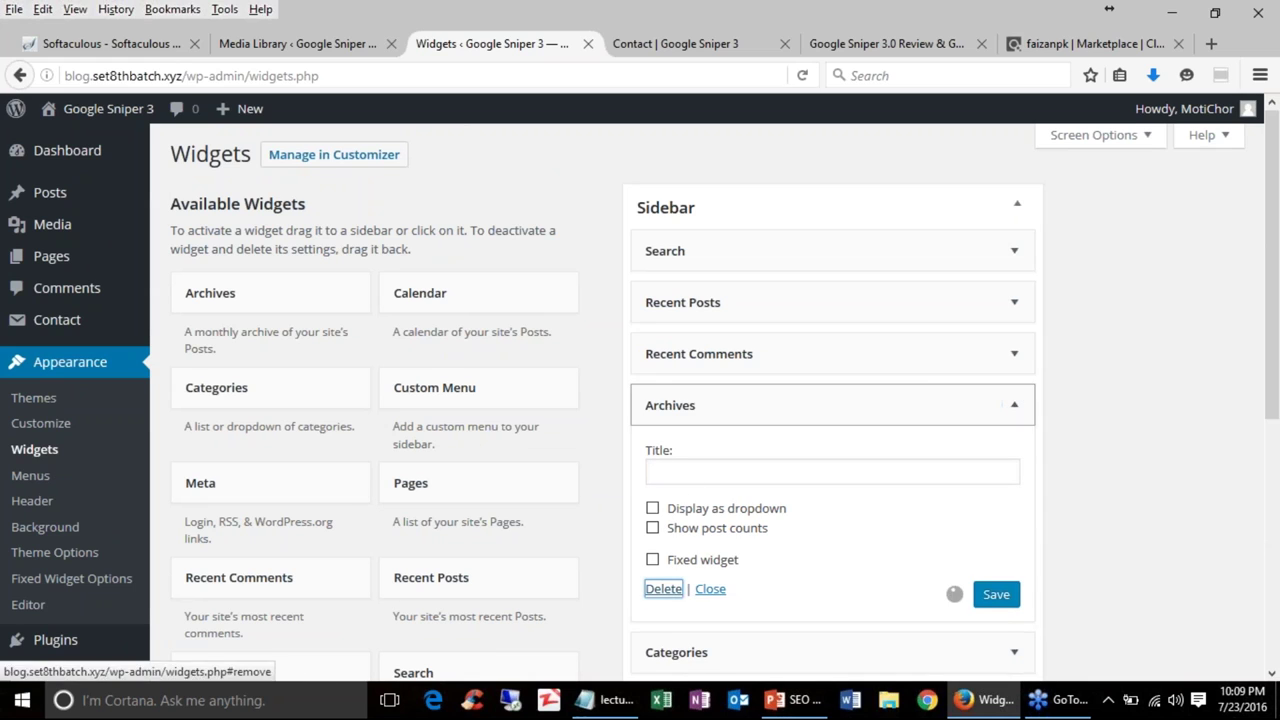
click(991, 356)
click(663, 525)
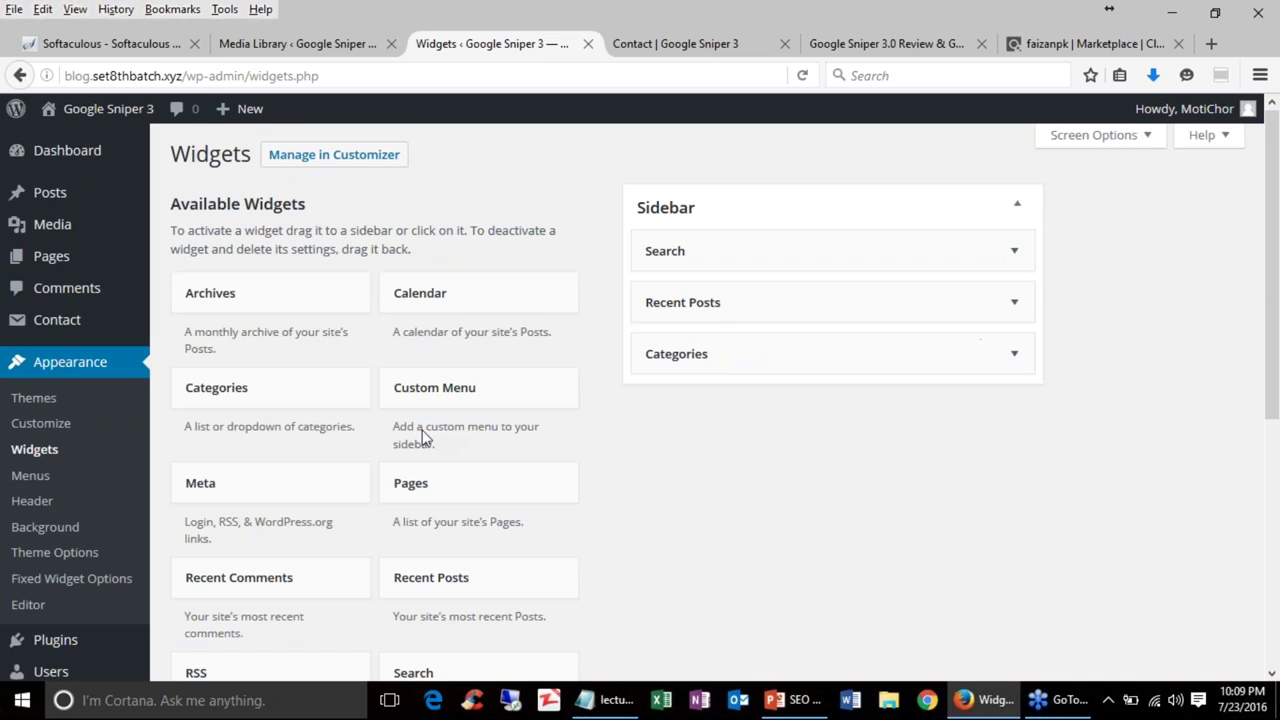
Step: Add an empty Text widget to the Sidebar
scroll(422, 437, down, 3)
click(463, 460)
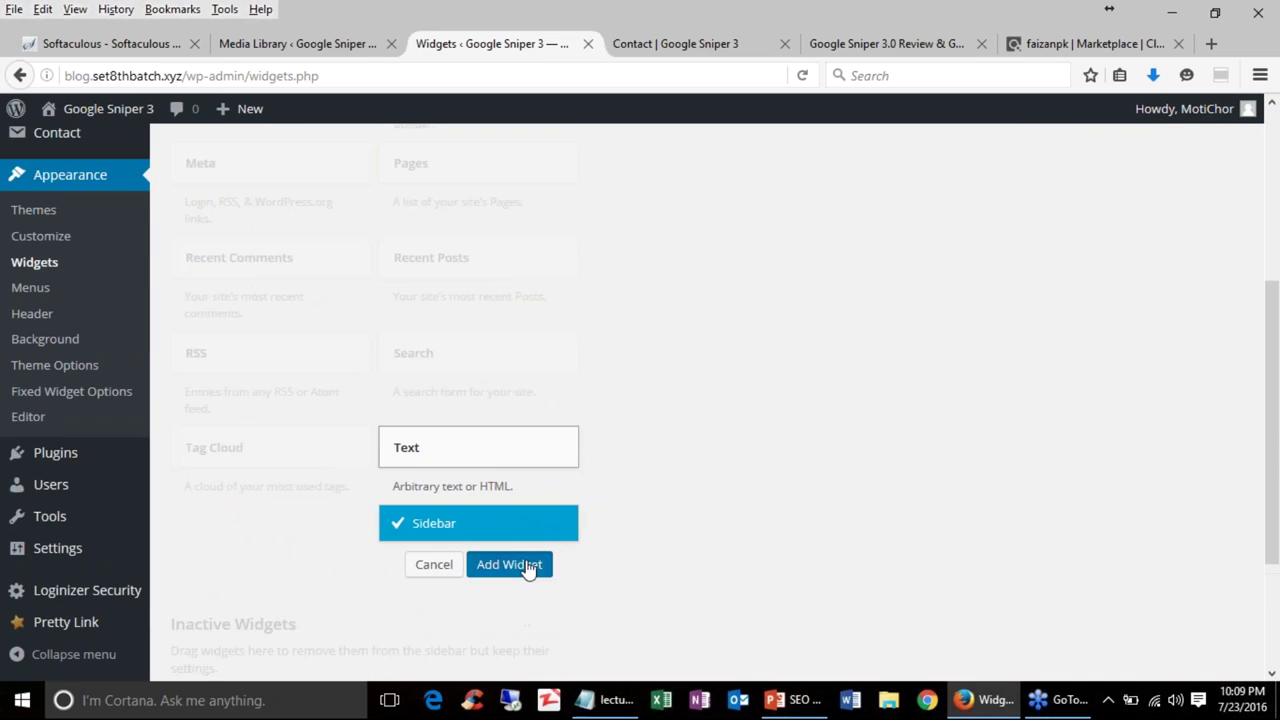
click(510, 565)
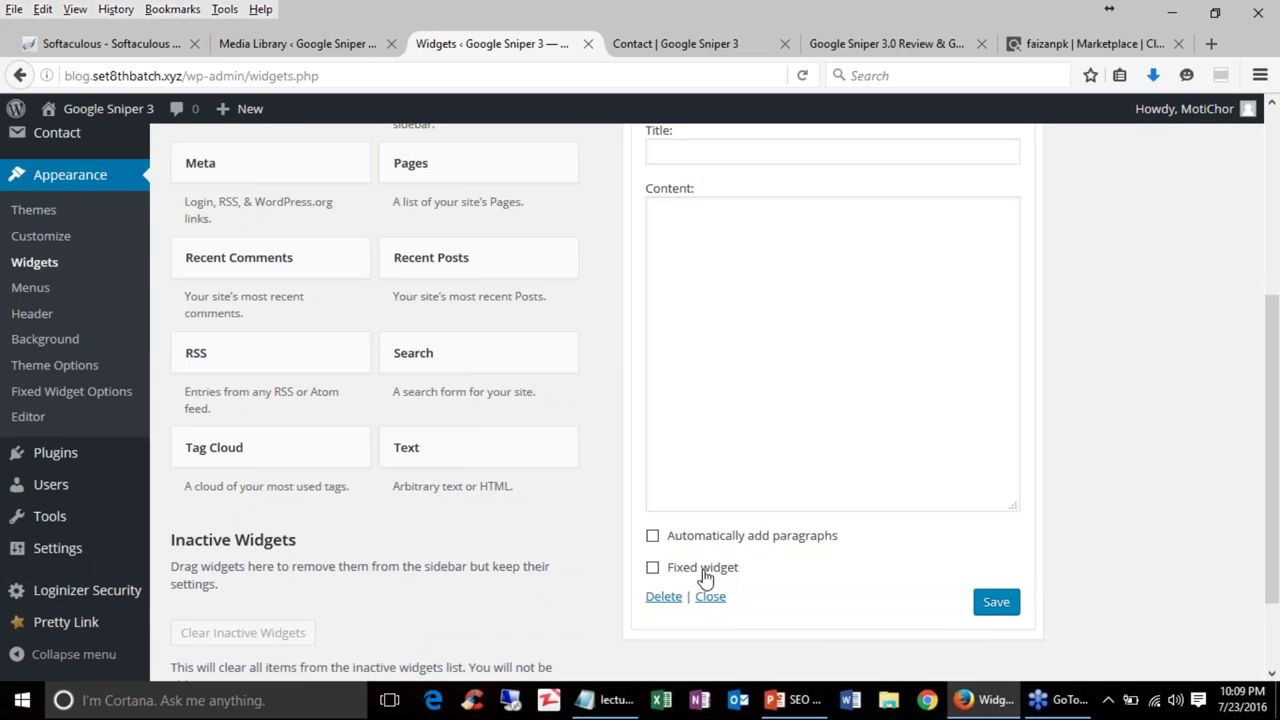
Step: Tick Fixed widget and type a link-and-image HTML skeleton with alt="fixed" into the Text widget
click(652, 567)
click(653, 209)
text(<a href)
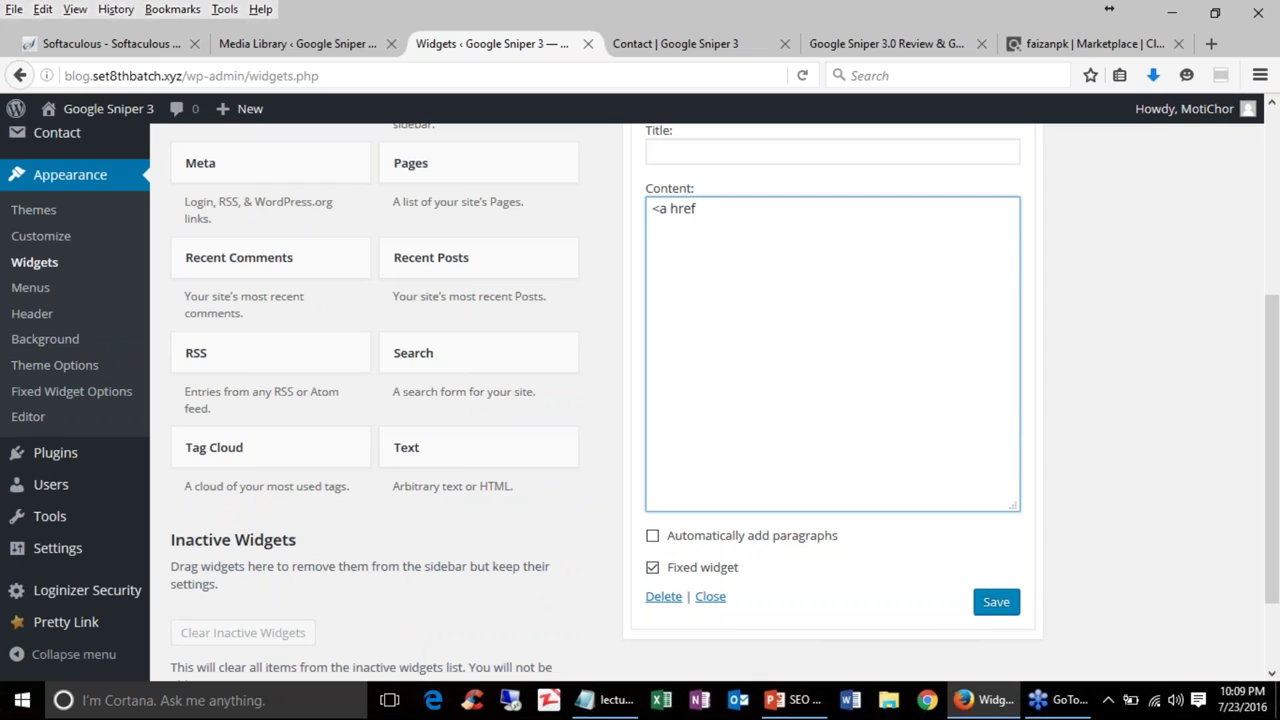
text(=""><img src="" a)
key(BackSpace)
key(BackSpace)
text(alt="fixed")
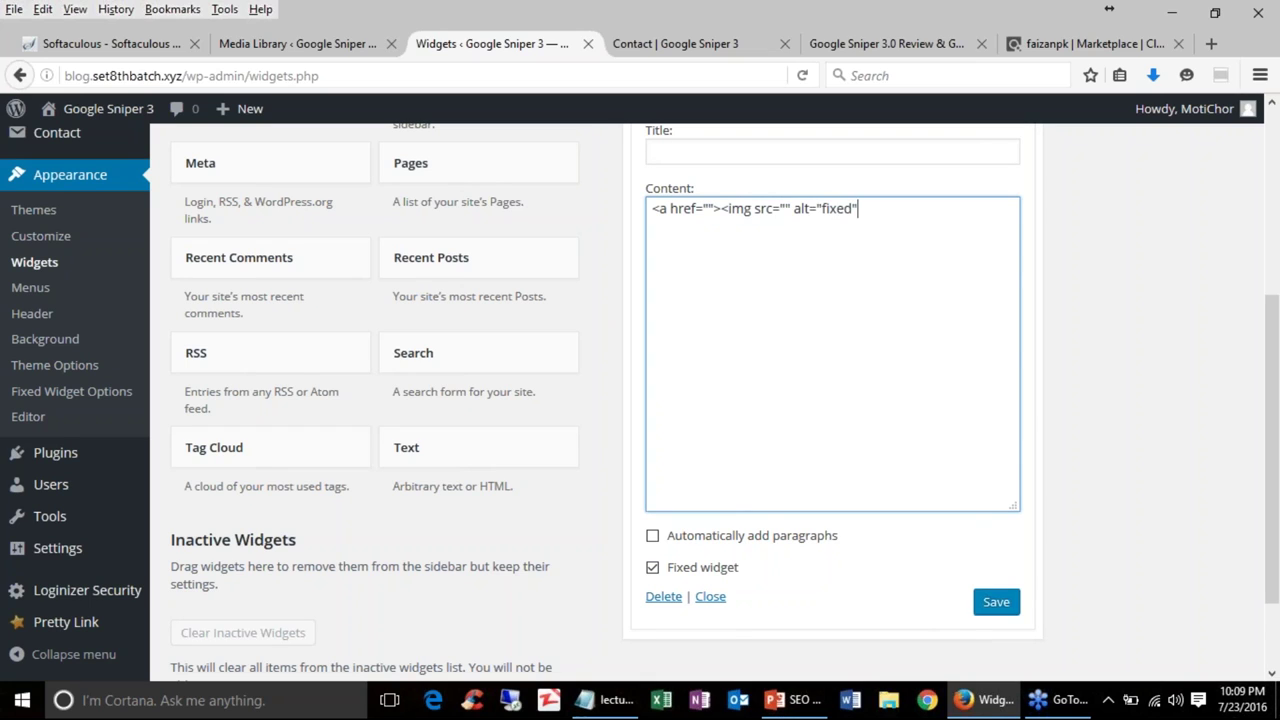
text( width="" height""></a>)
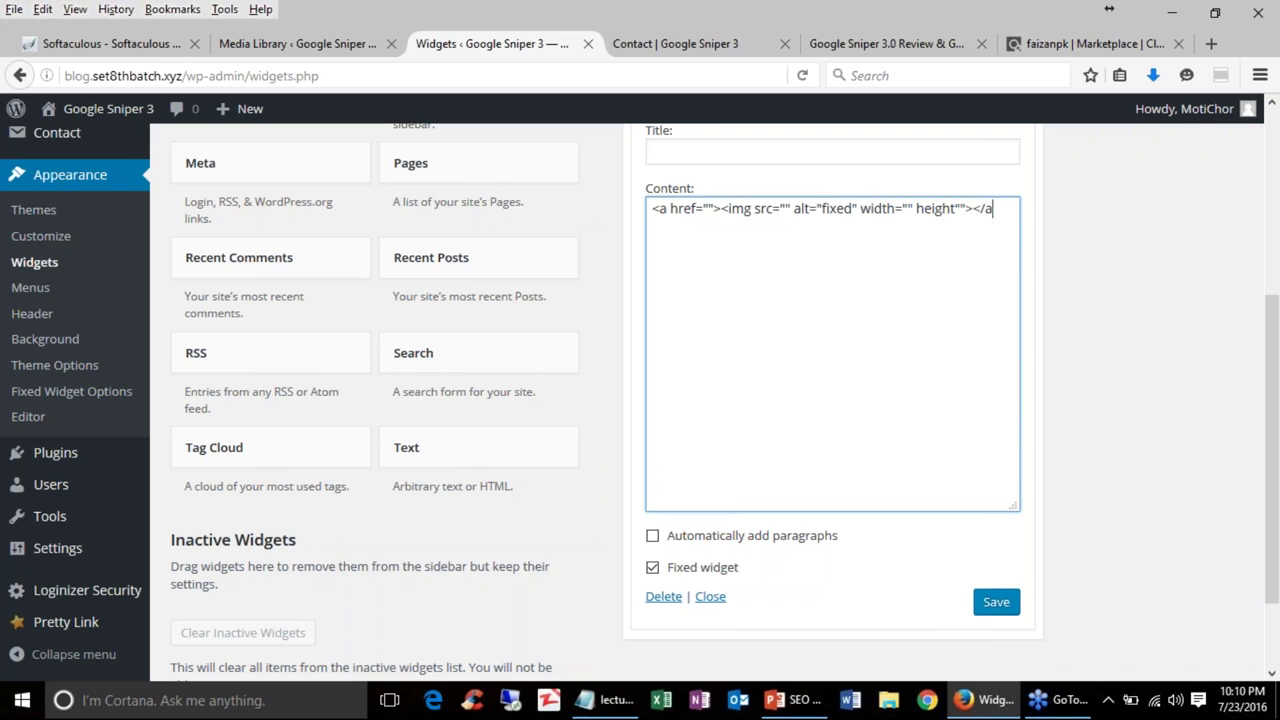
Step: Copy the googlesniper3 address from the lecture notes into the link's href
click(608, 700)
scroll(500, 300, up, 2)
drag(617, 303, 295, 303)
key(alt+Tab)
key(ctrl+v)
Step: Check the 120x600-4 banner's size and enter width 120 and height 600 in the widget HTML
click(330, 43)
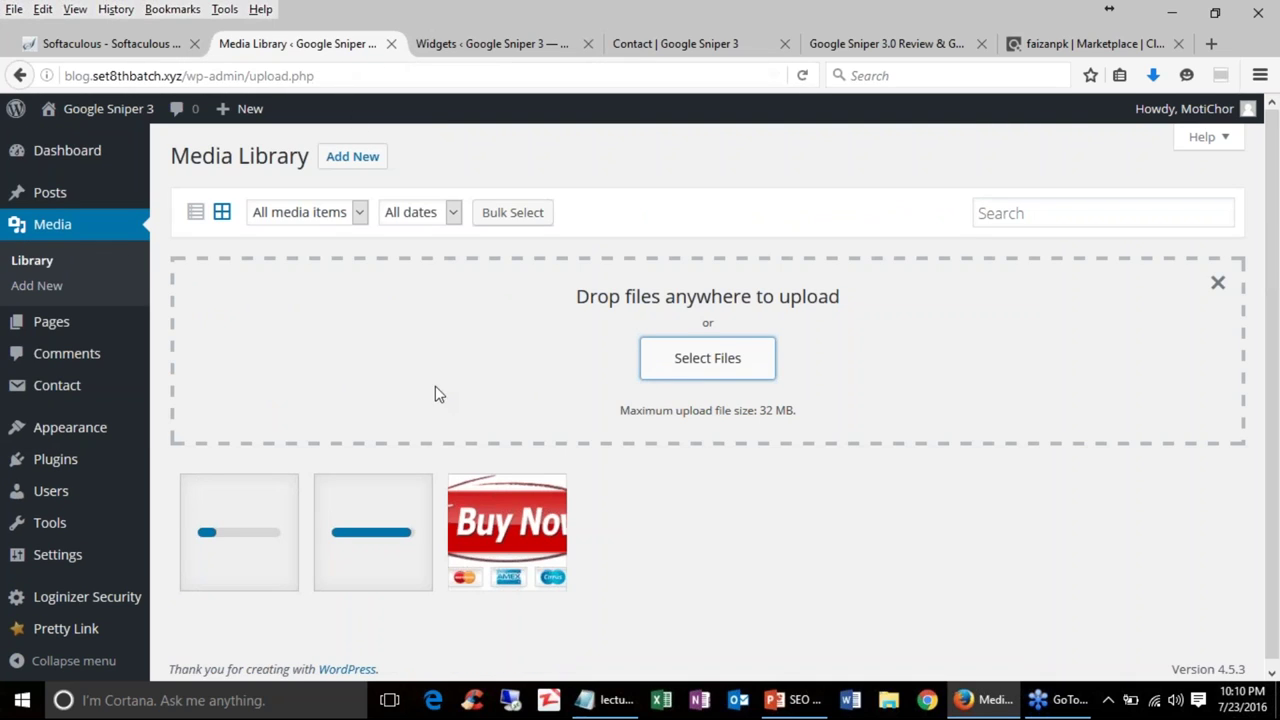
click(420, 566)
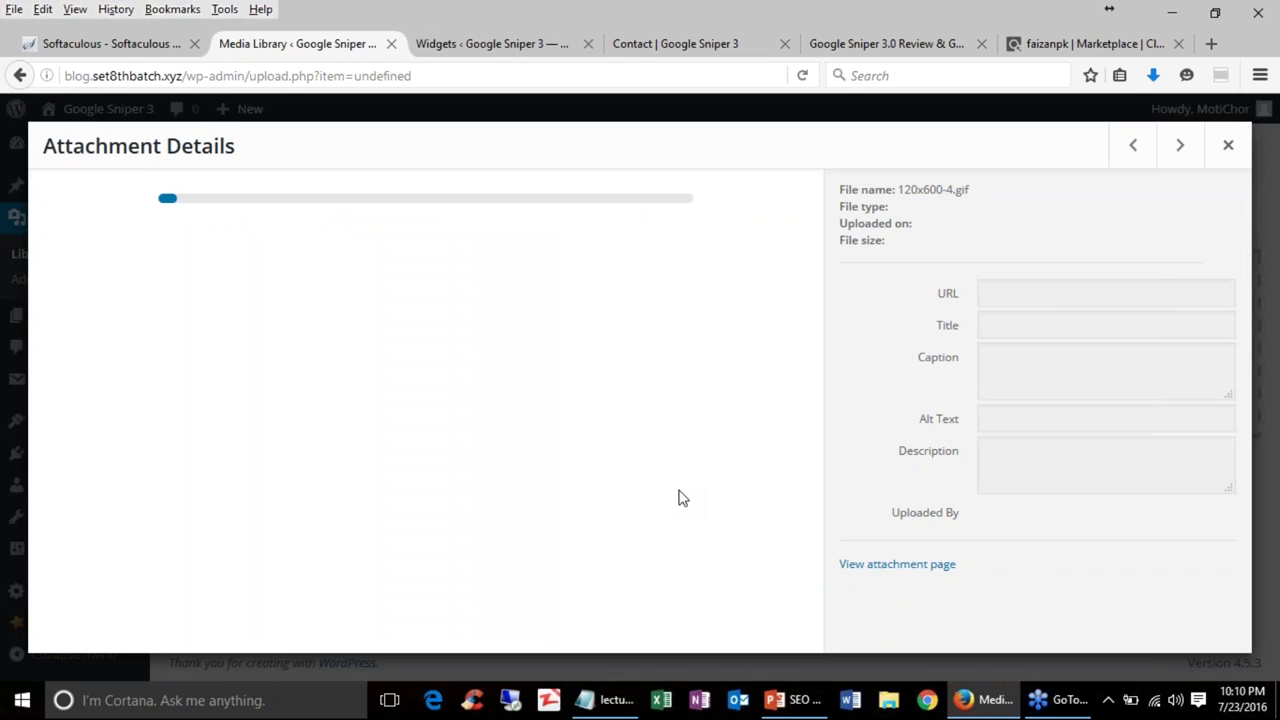
click(517, 45)
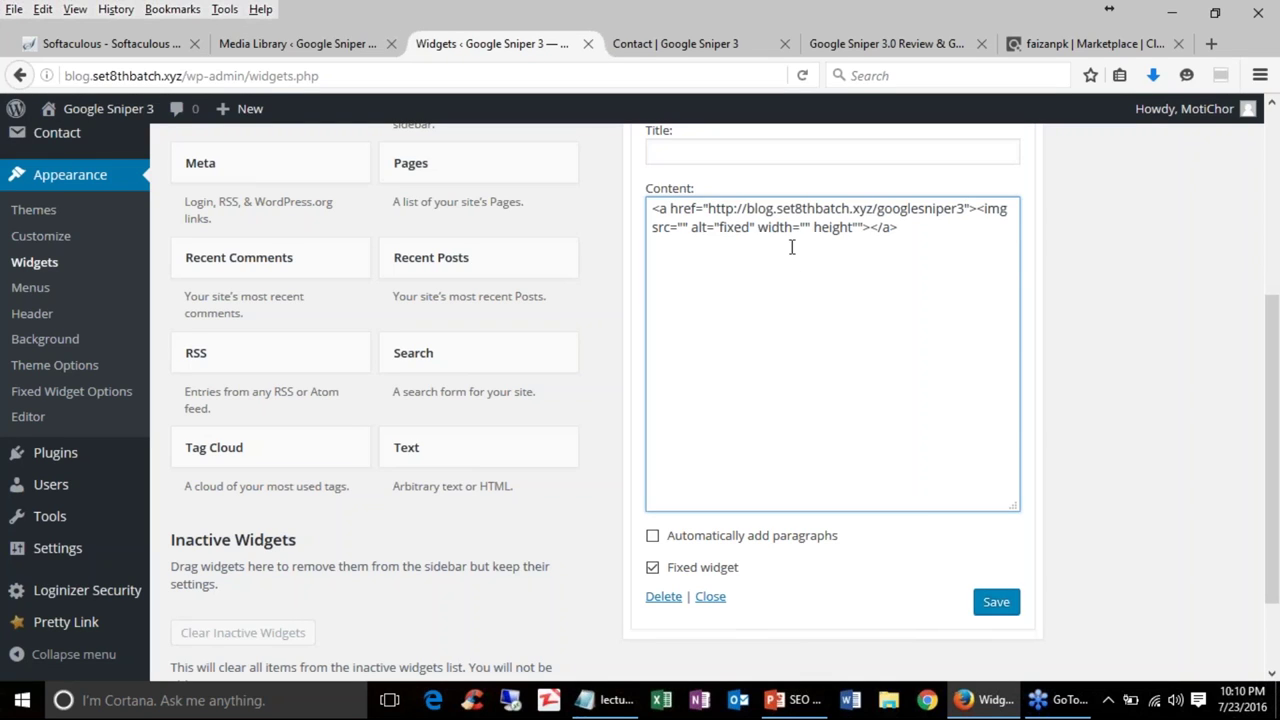
text(120)
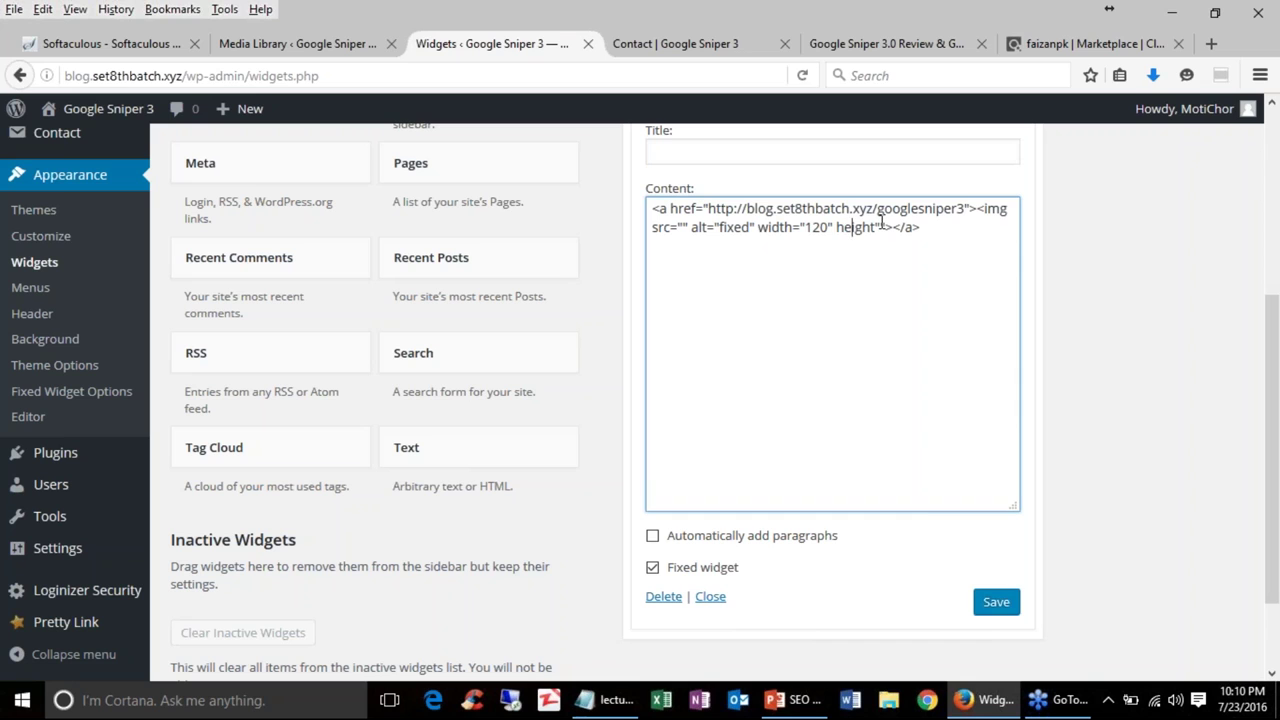
click(282, 44)
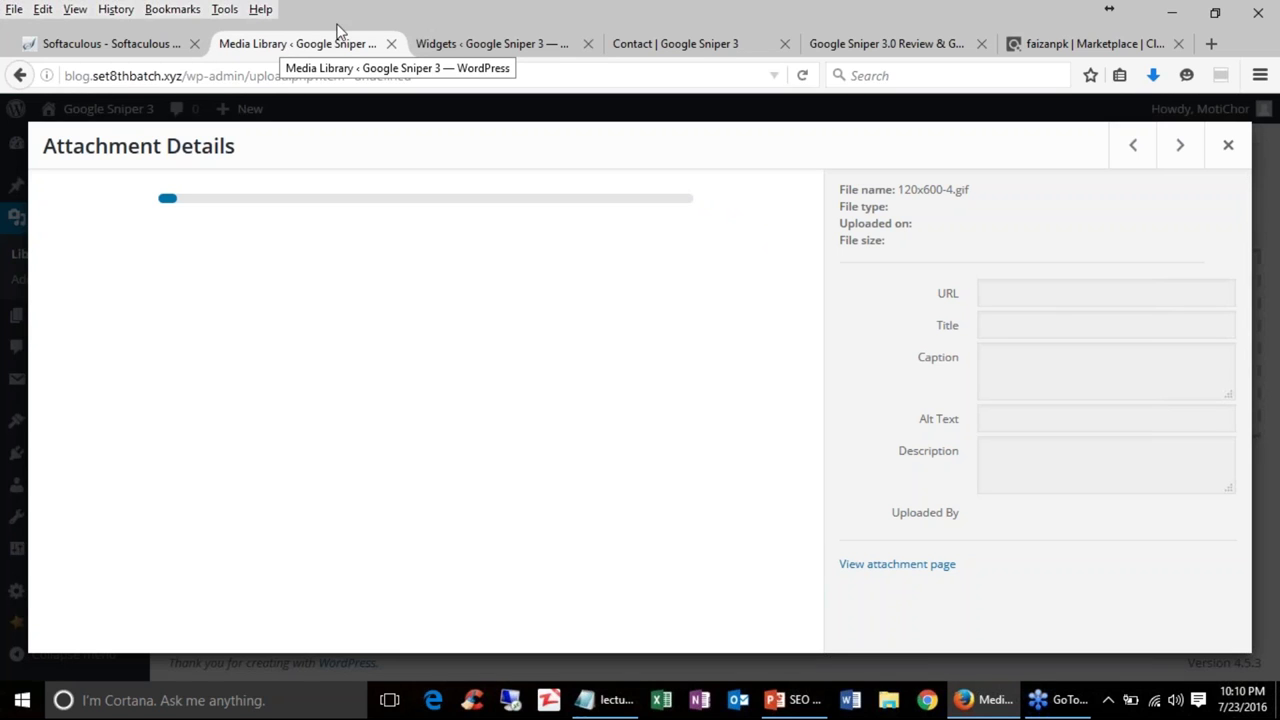
click(845, 40)
click(670, 46)
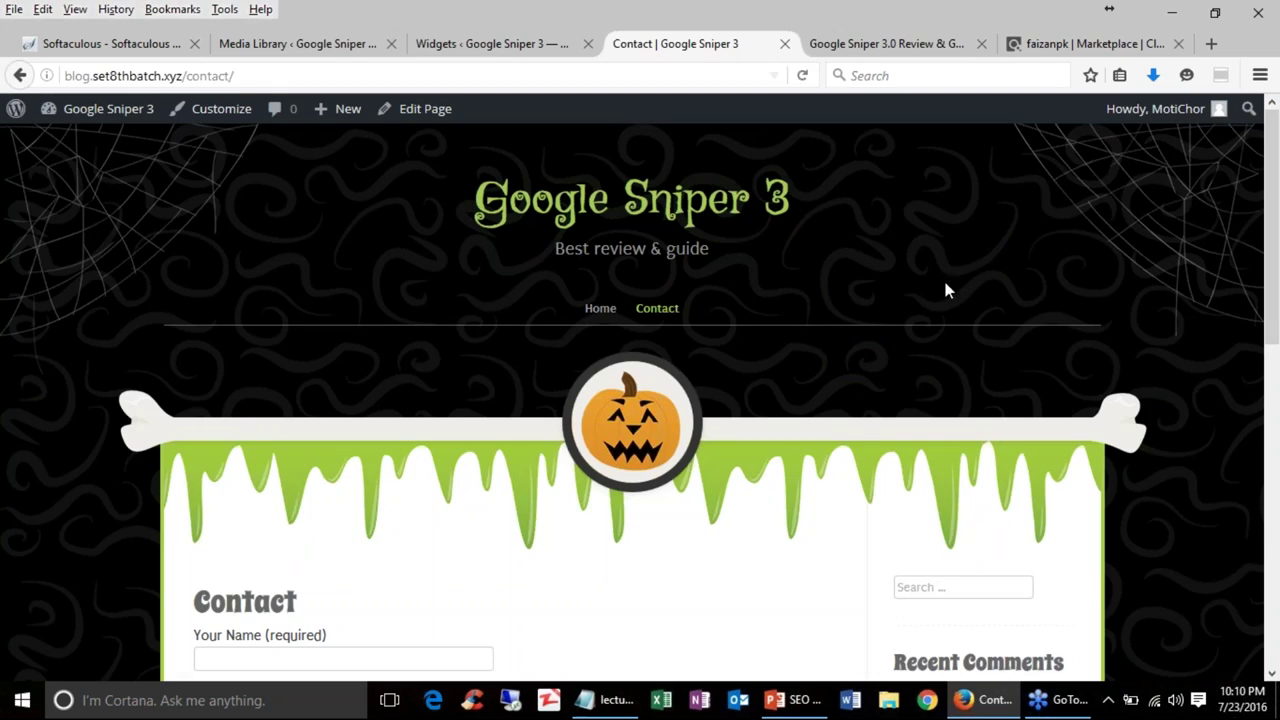
click(493, 46)
text(600"></a>)
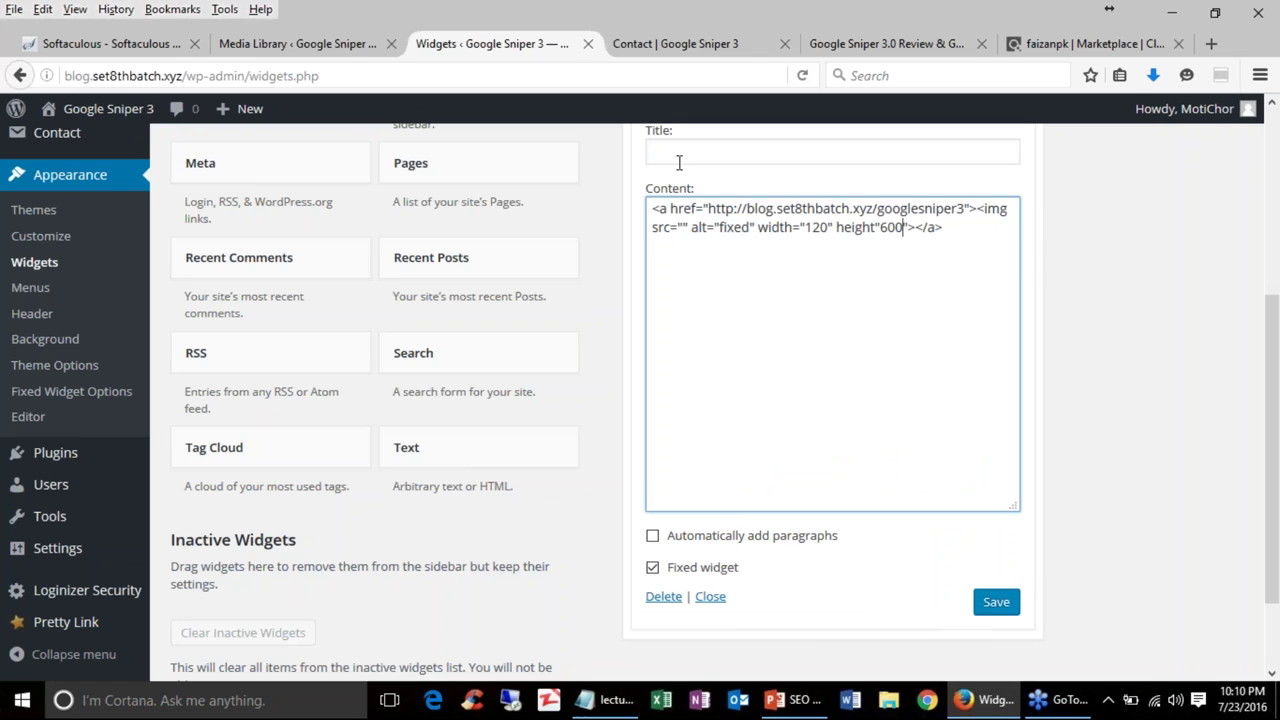
Step: Fix the missing '=' in the height attribute and close the Media Library's Attachment Details
click(362, 44)
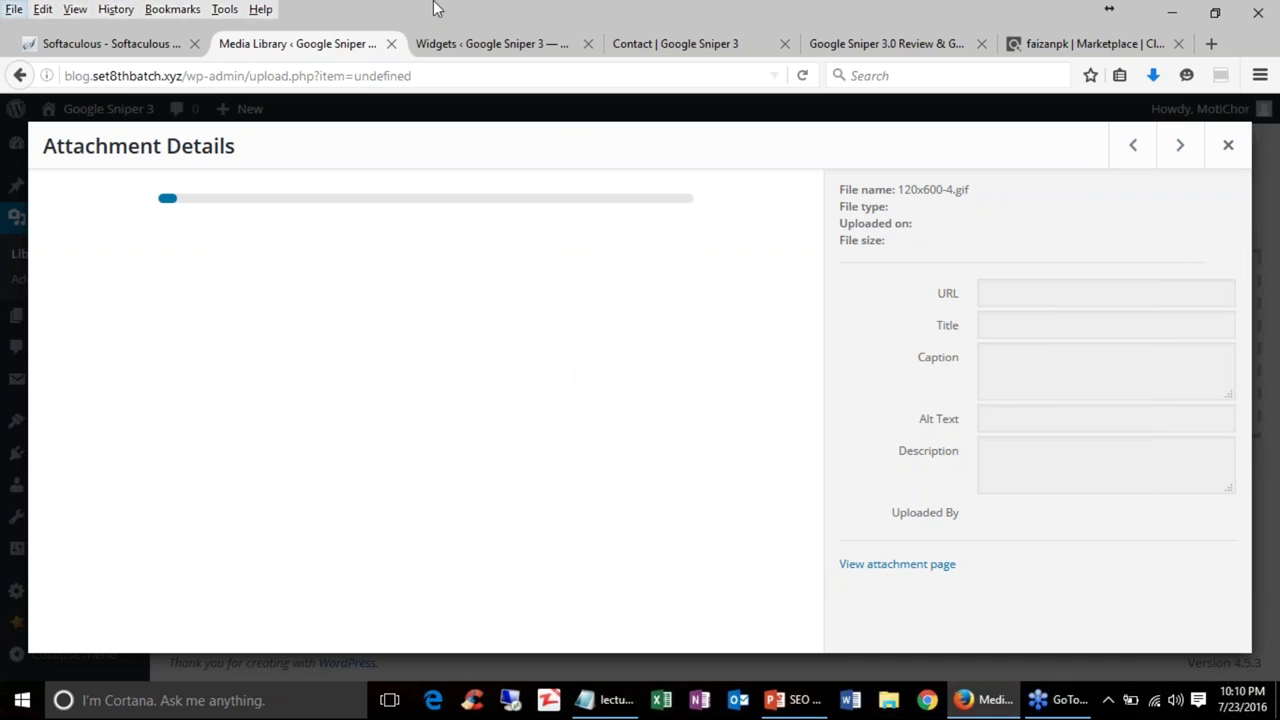
click(471, 46)
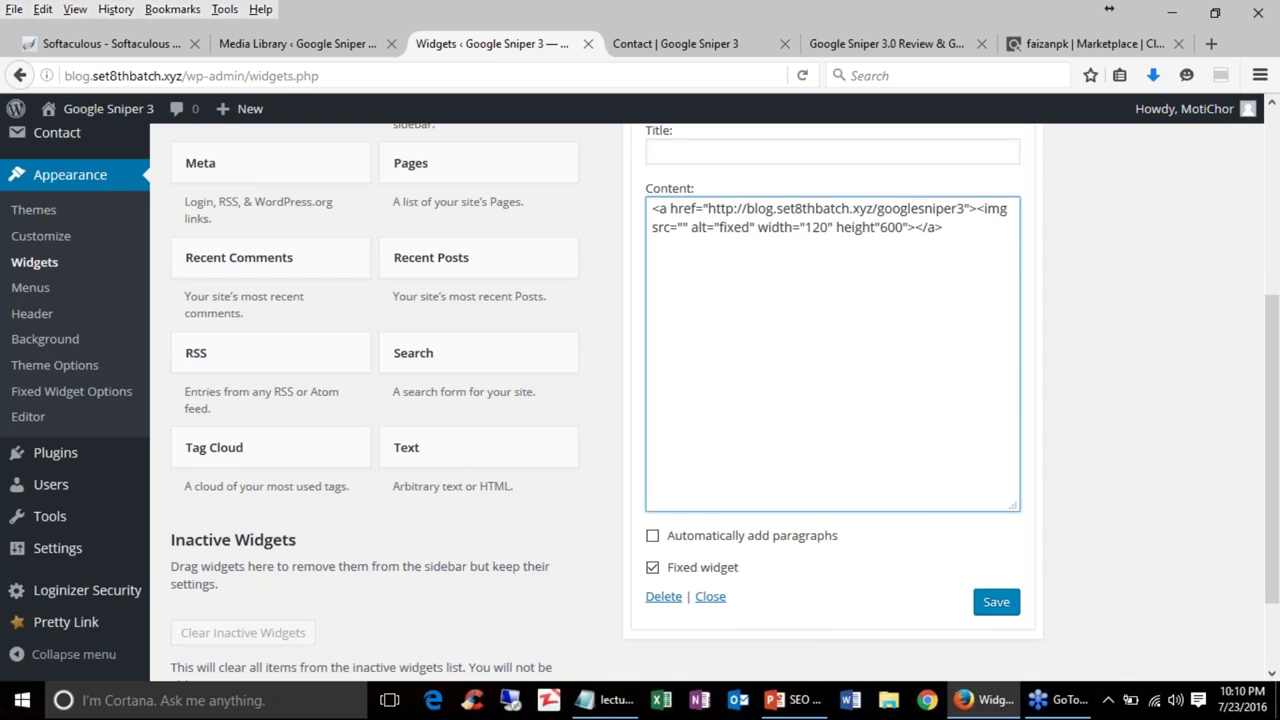
text(=)
click(345, 43)
click(8, 302)
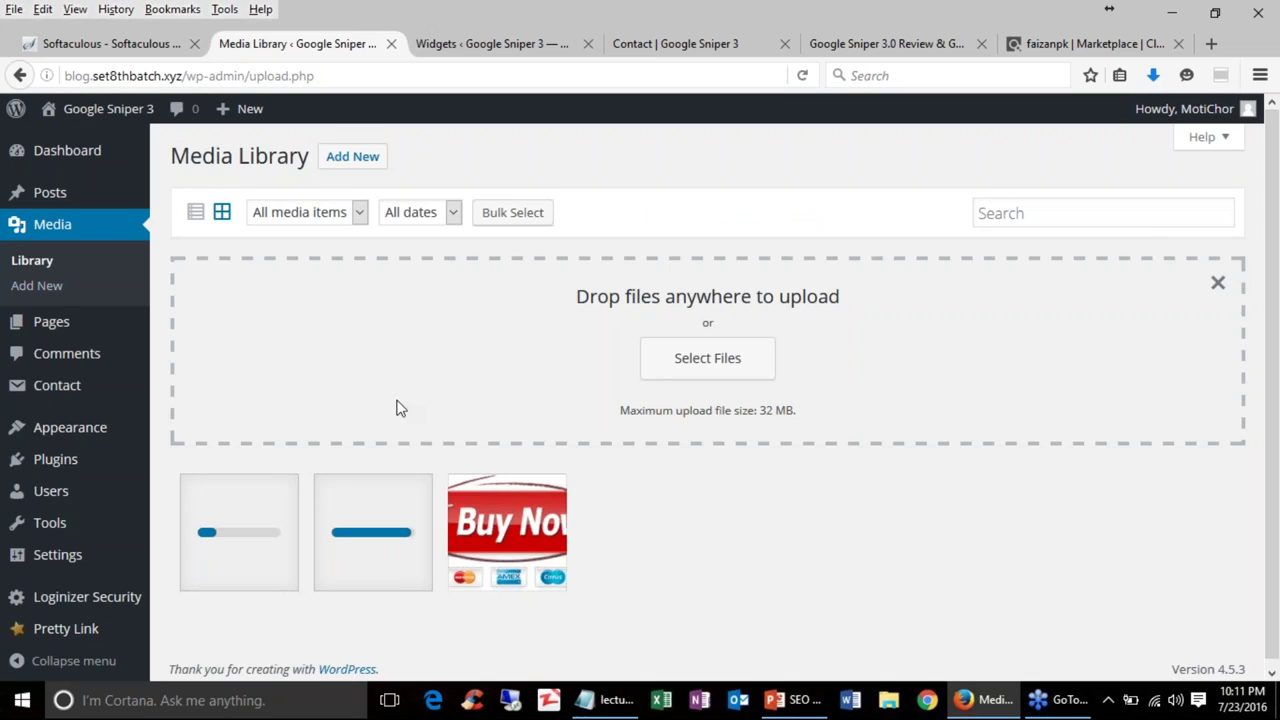
Step: Open the review article's sidebar banner GIF on its own and select its image URL
click(868, 46)
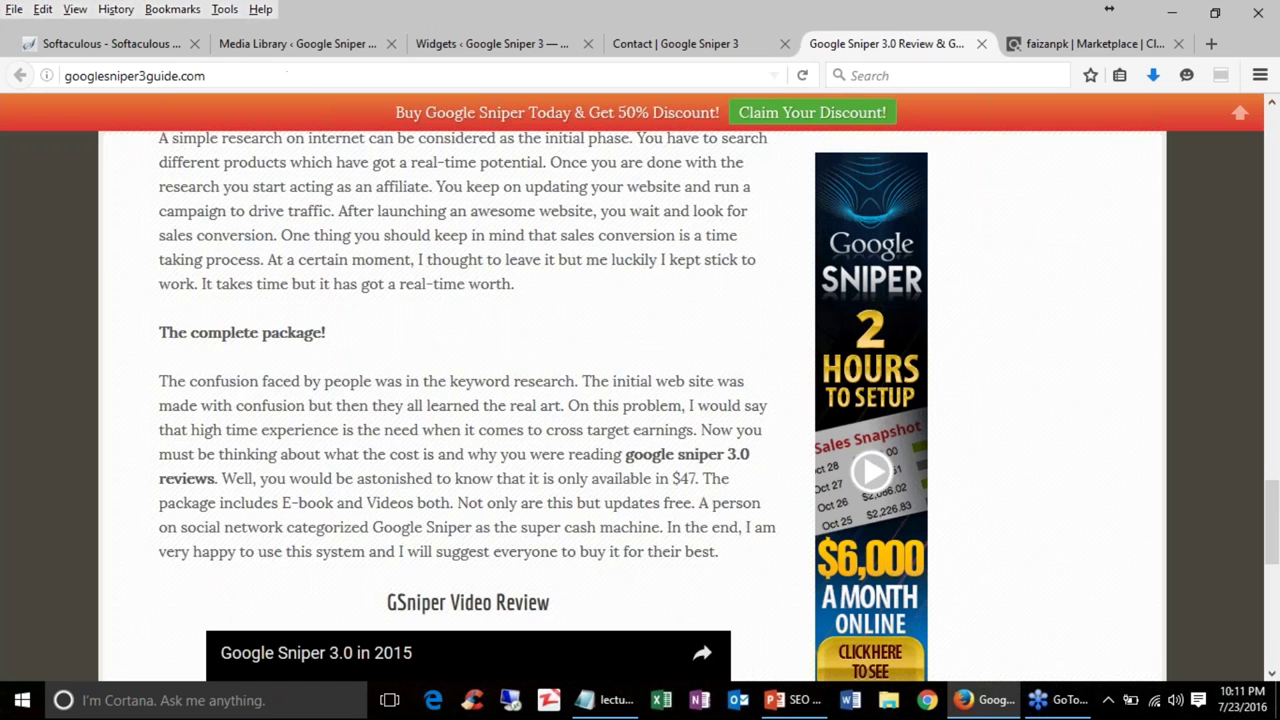
scroll(646, 331, down, 5)
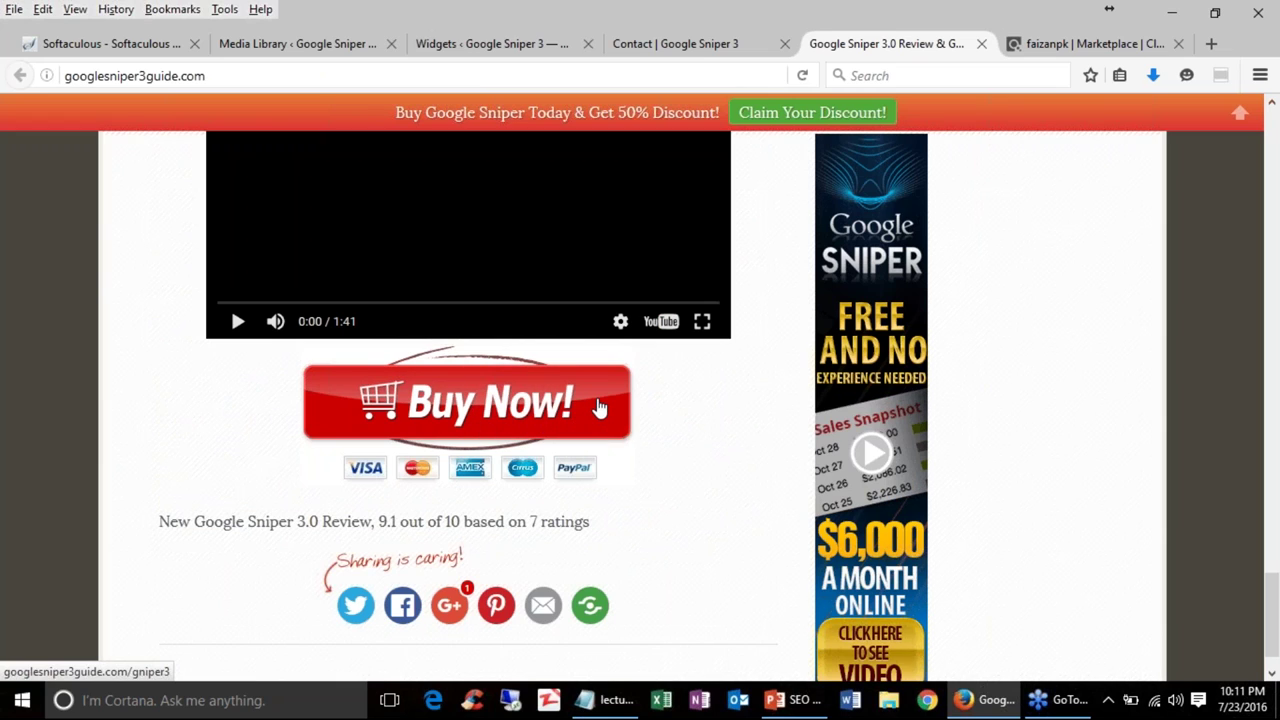
right_click(886, 366)
click(944, 509)
click(480, 76)
key(ctrl+c)
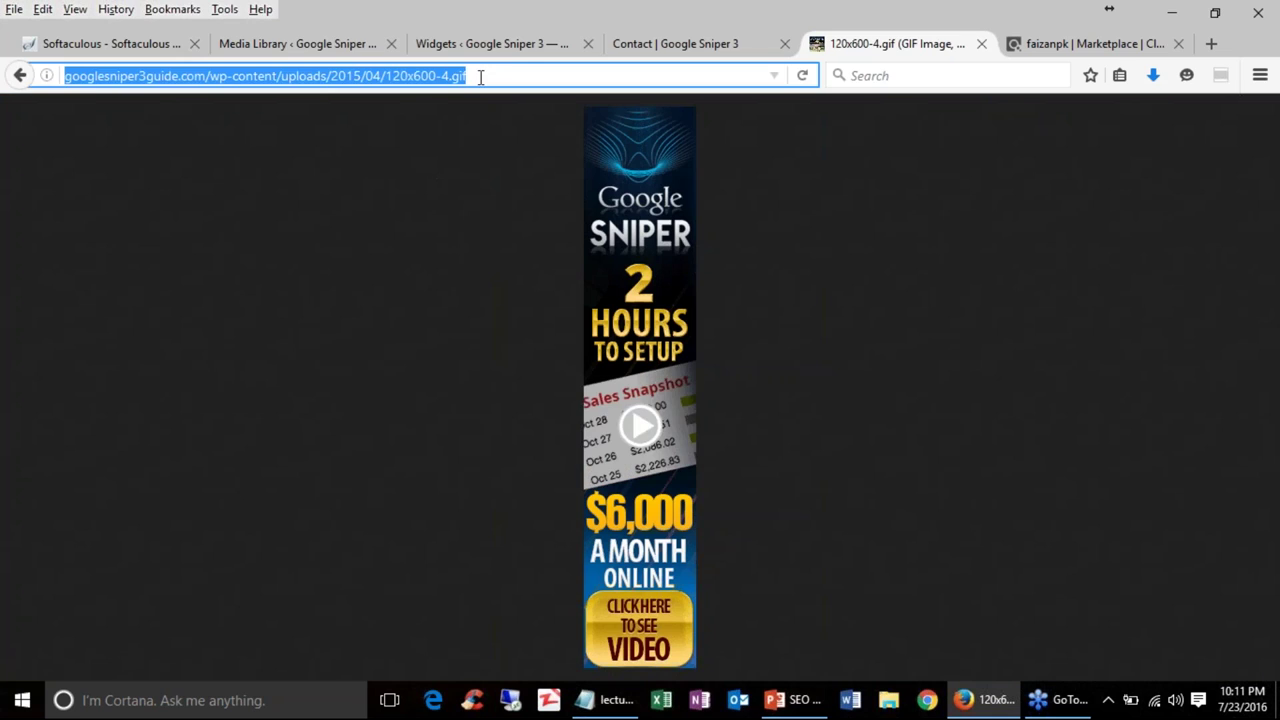
Step: Paste the 120x600-4.gif URL into the widget's image src and save the widget
click(490, 45)
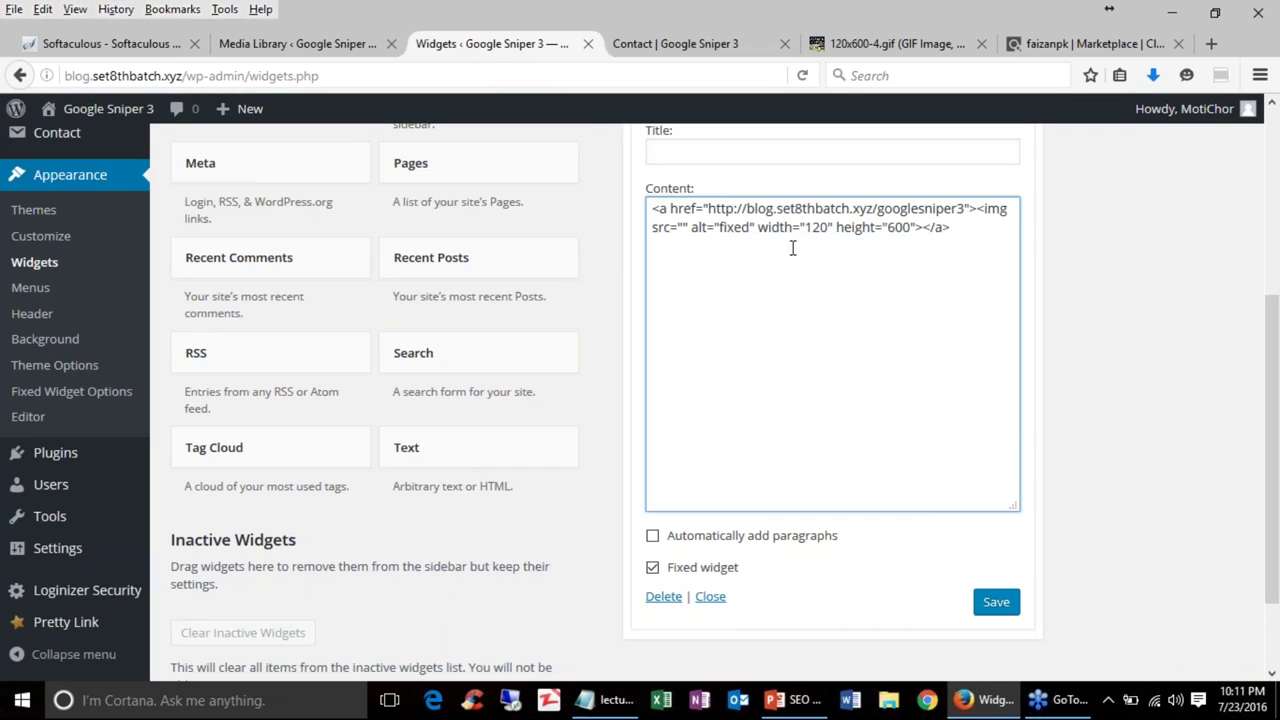
click(682, 227)
key(ctrl+v)
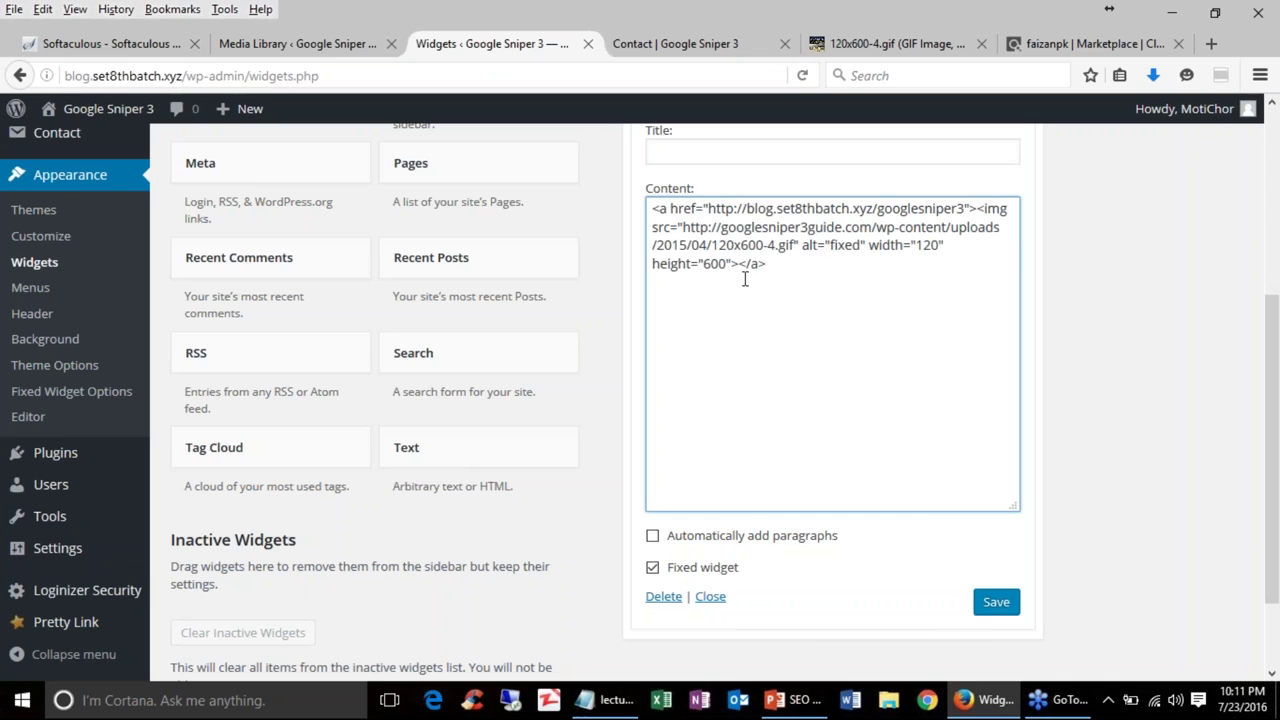
click(995, 605)
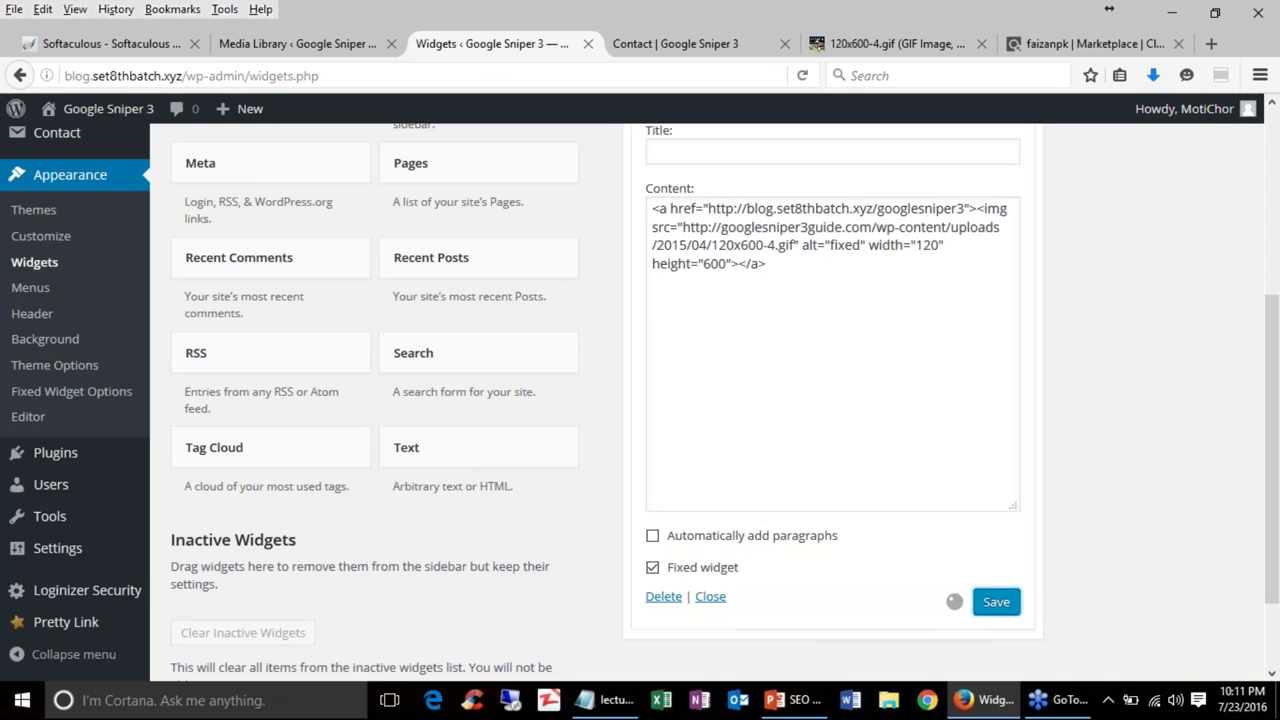
Step: Go to the live site's home page to check the banner
click(702, 41)
click(645, 205)
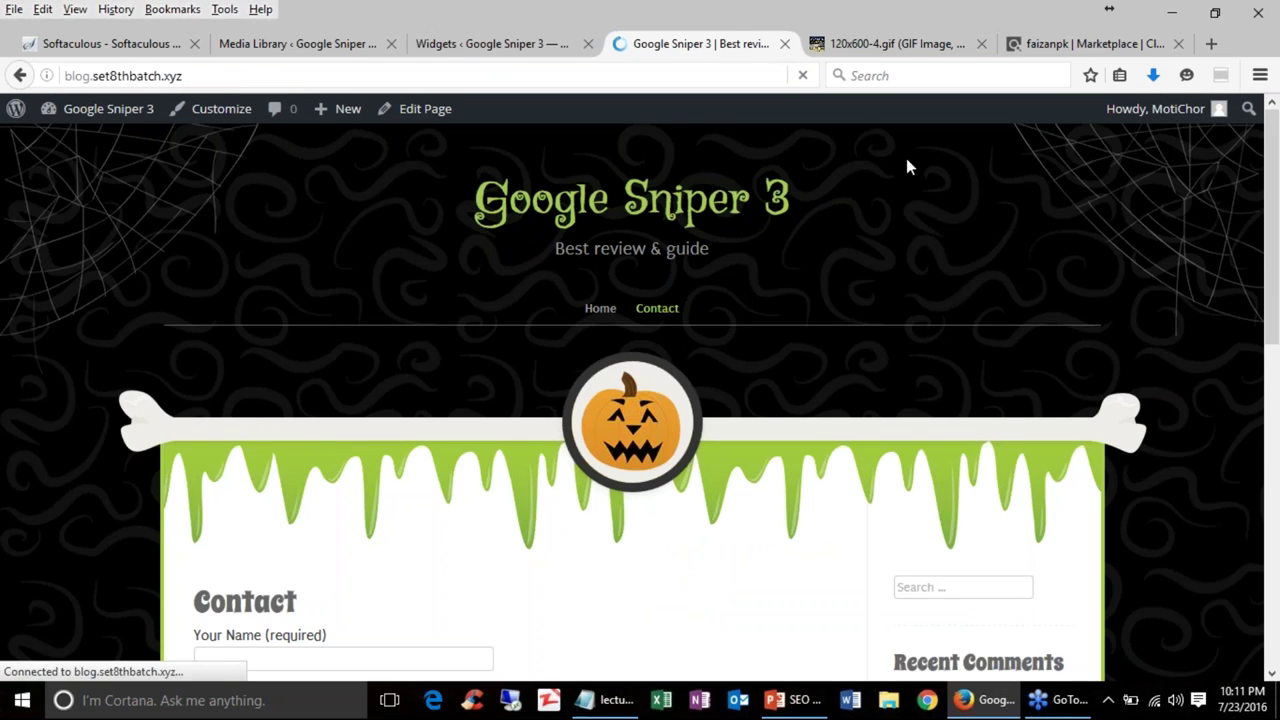
scroll(909, 166, down, 9)
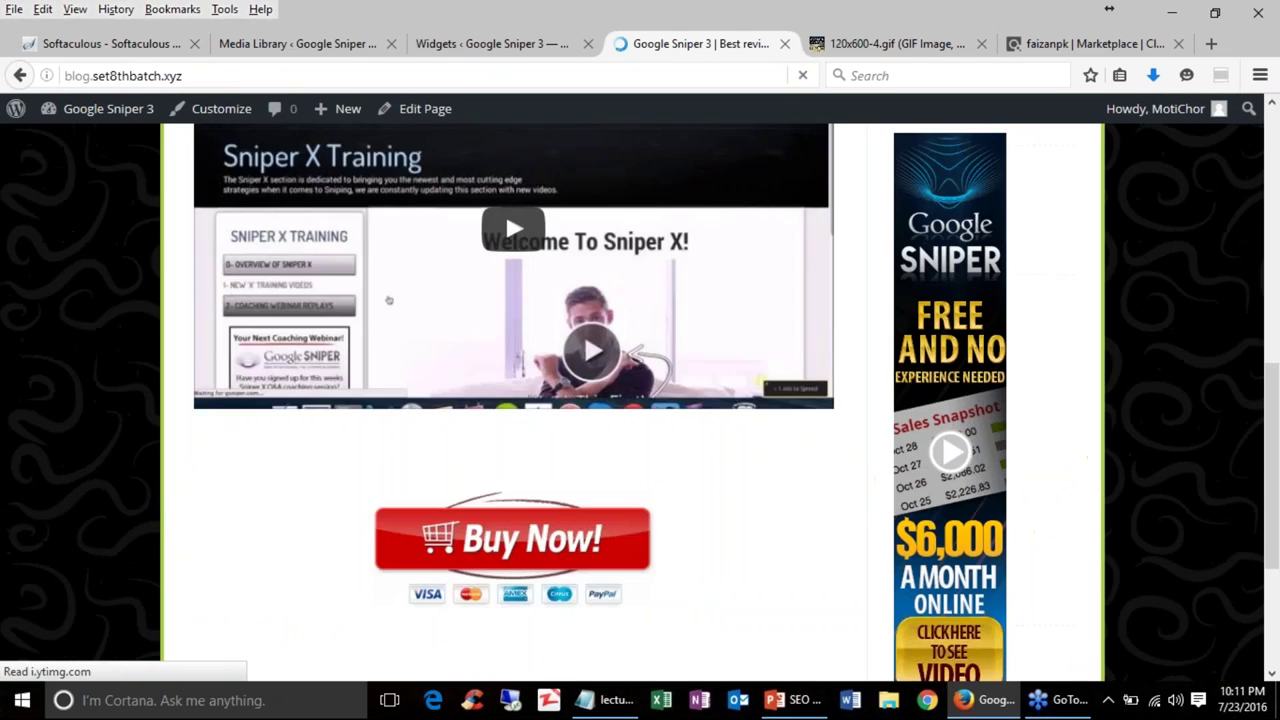
Step: Scroll the live home page to confirm the Google Sniper banner stays fixed in the sidebar
scroll(862, 287, up, 5)
scroll(857, 287, down, 5)
scroll(857, 285, up, 2)
scroll(857, 280, down, 1)
scroll(851, 249, down, 2)
scroll(851, 249, up, 1)
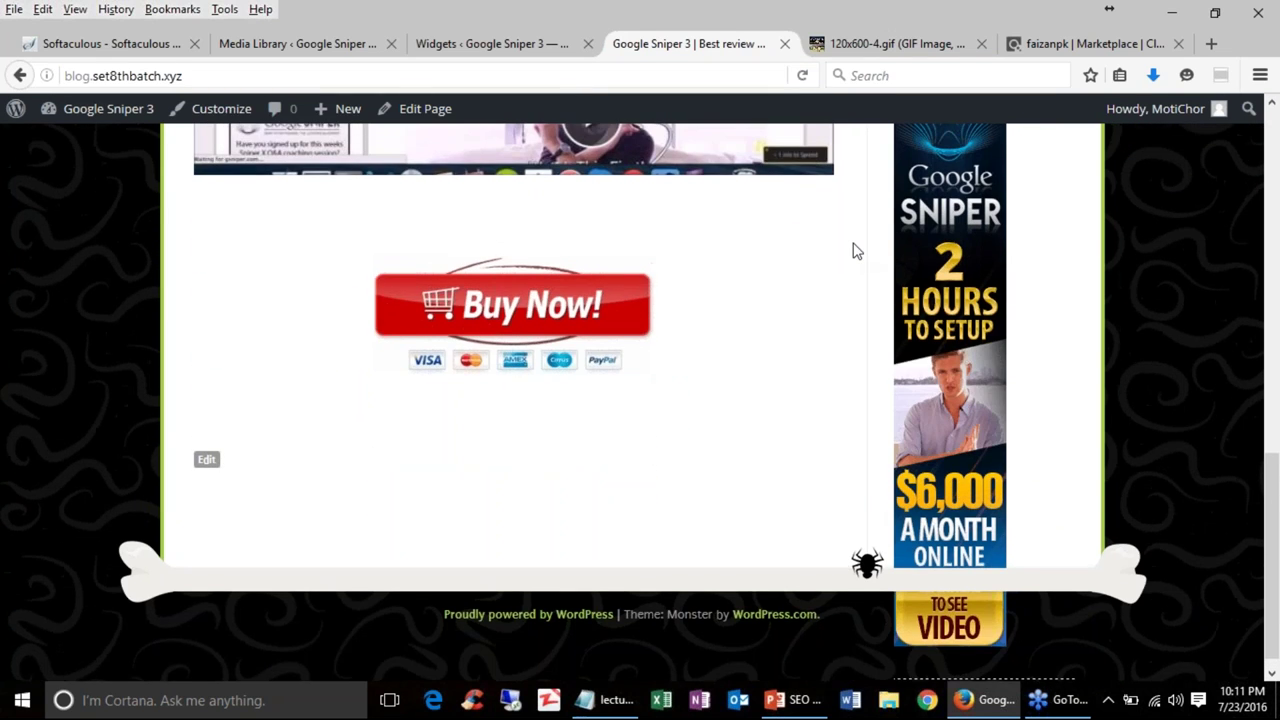
scroll(851, 249, up, 10)
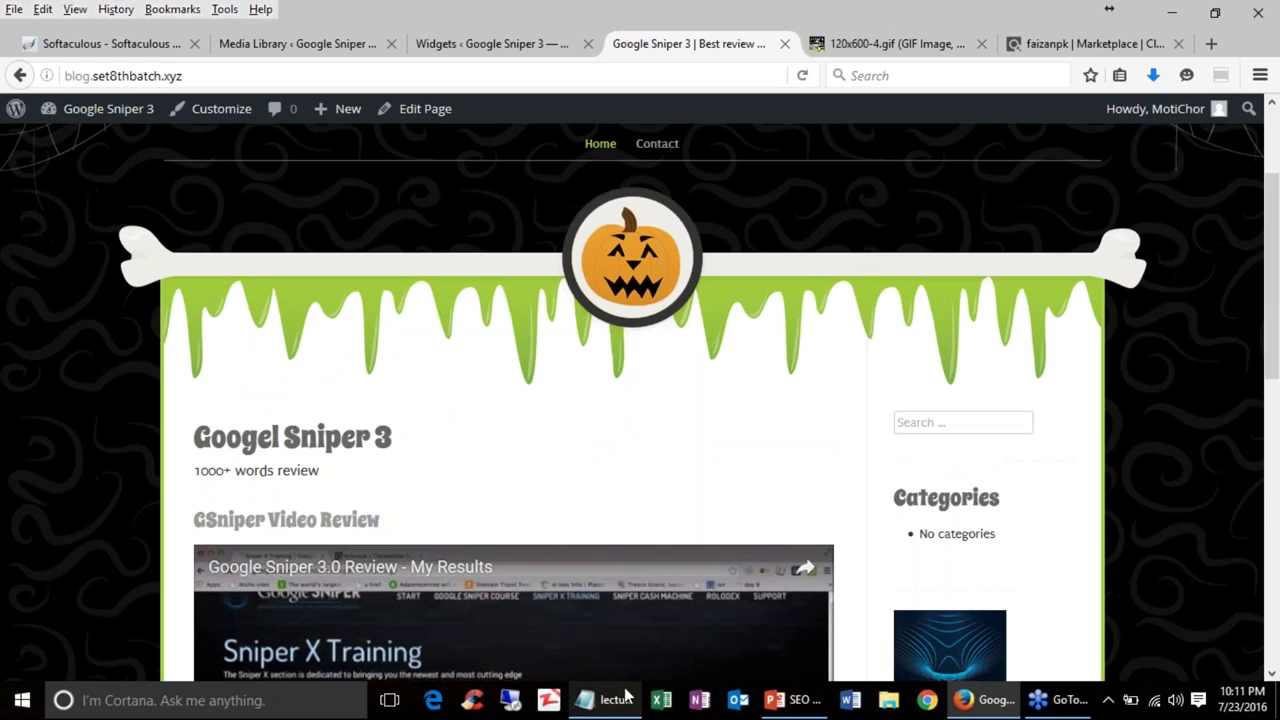
click(627, 697)
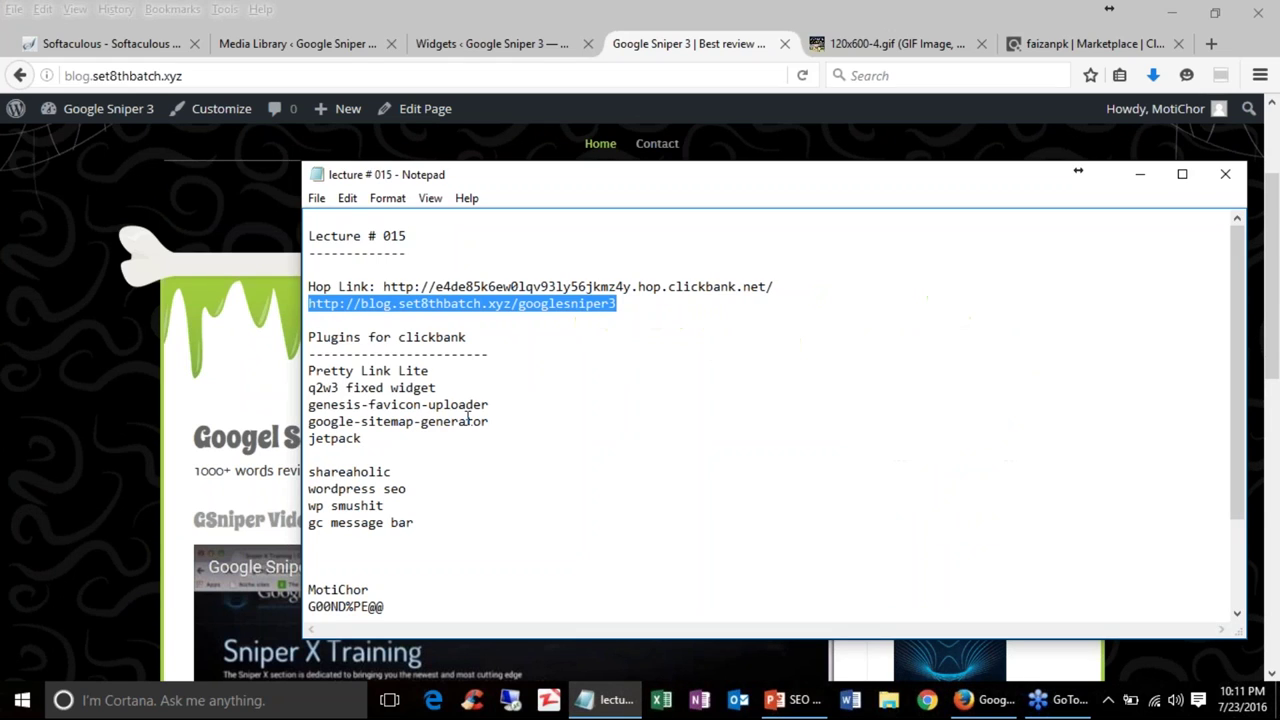
Step: Replace the genesis-favicon-uploader note line with 'how to add favicon' under q2w3 fixed widget
click(447, 383)
key(Return)
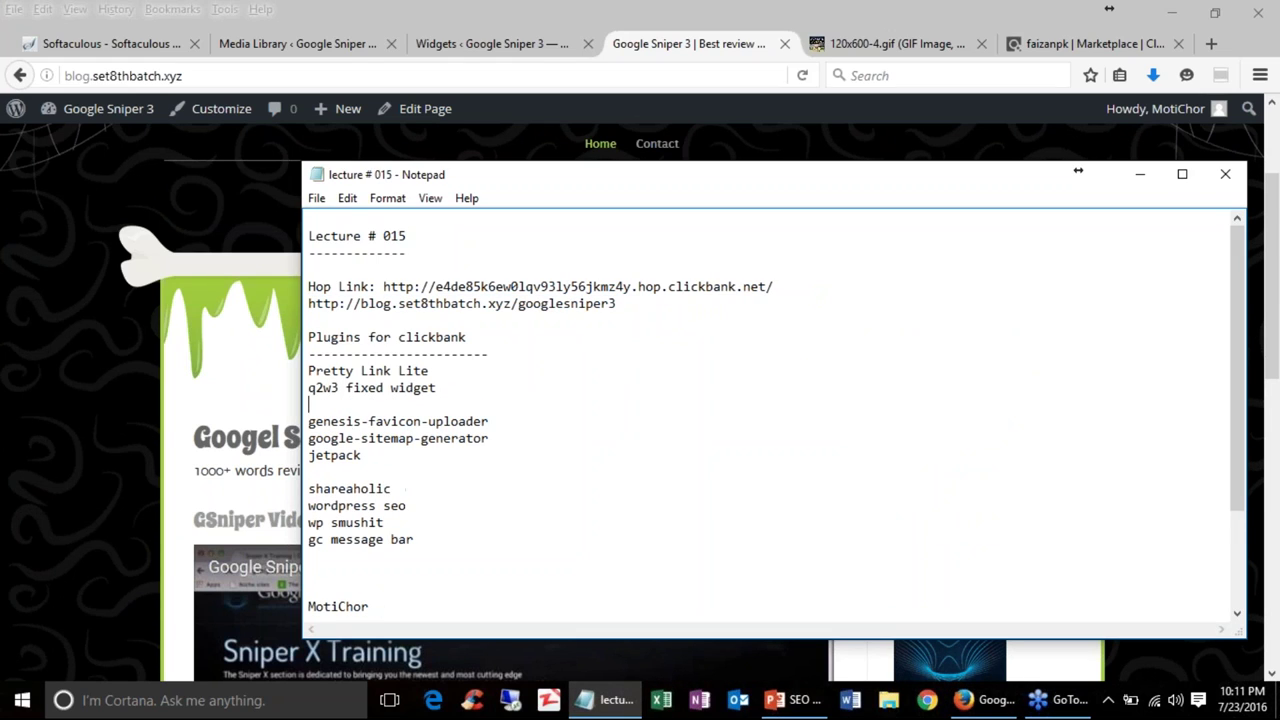
click(280, 437)
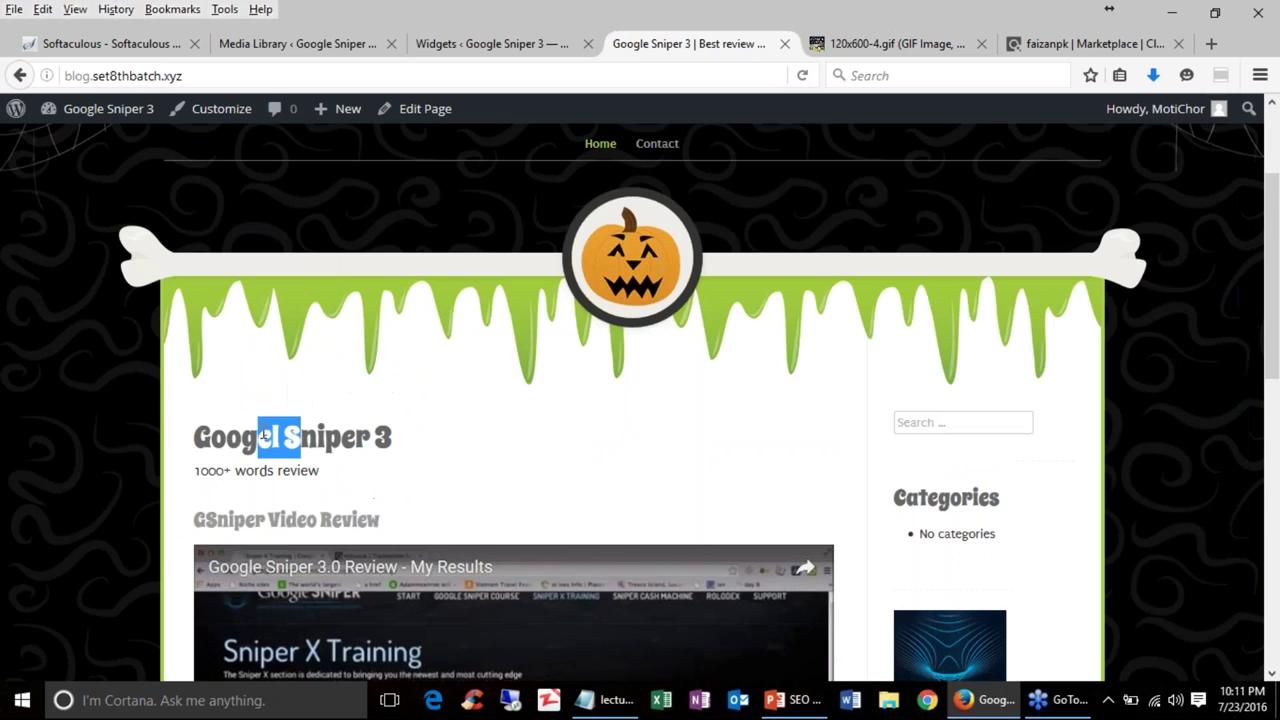
click(607, 702)
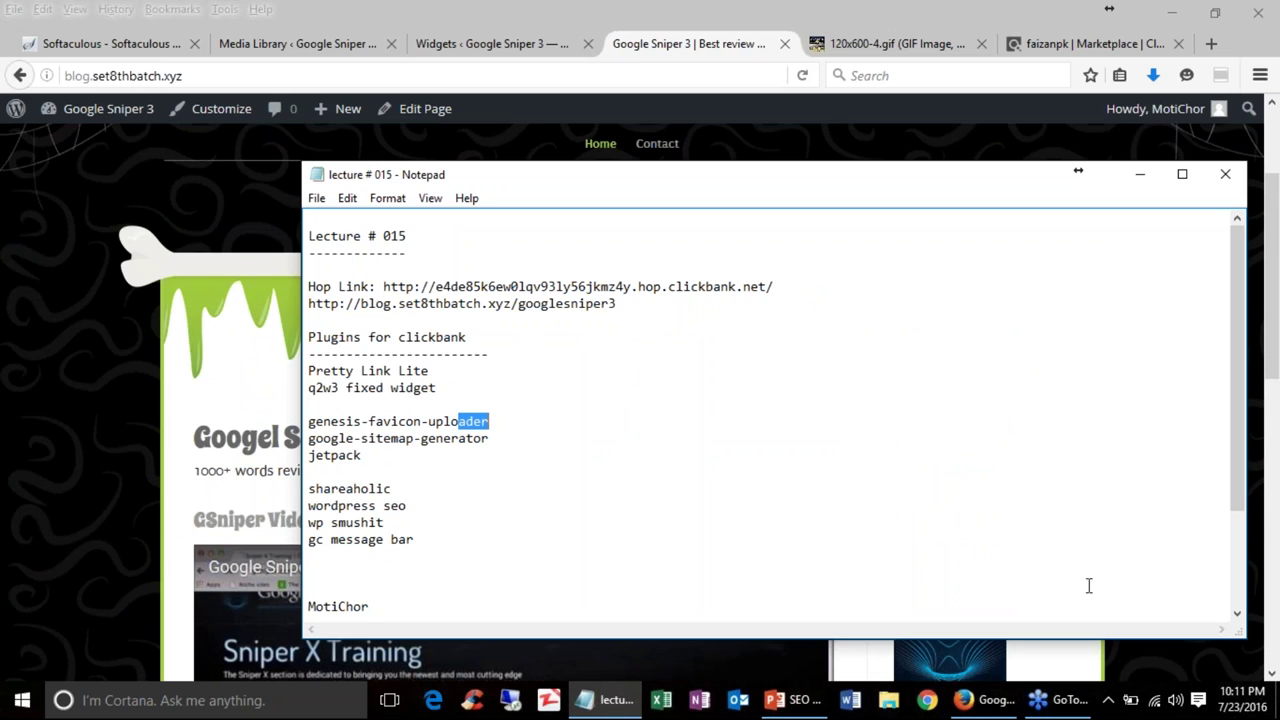
drag(494, 422, 298, 427)
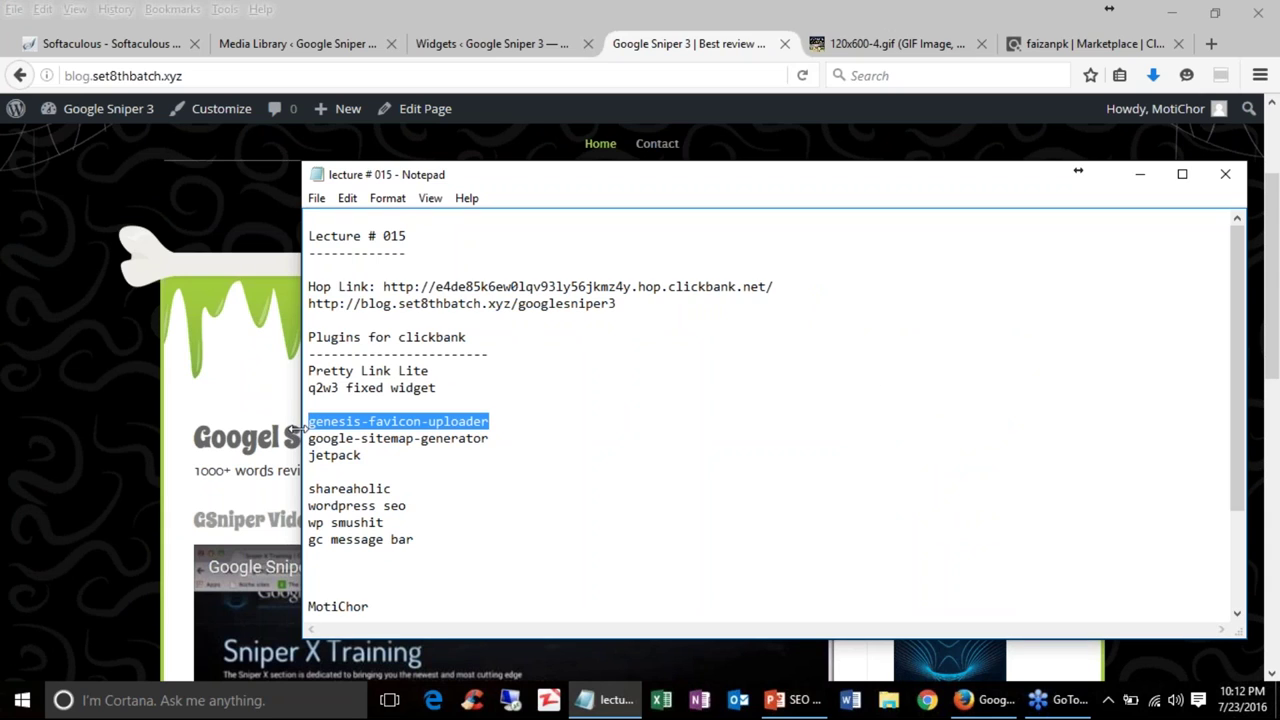
text(ho)
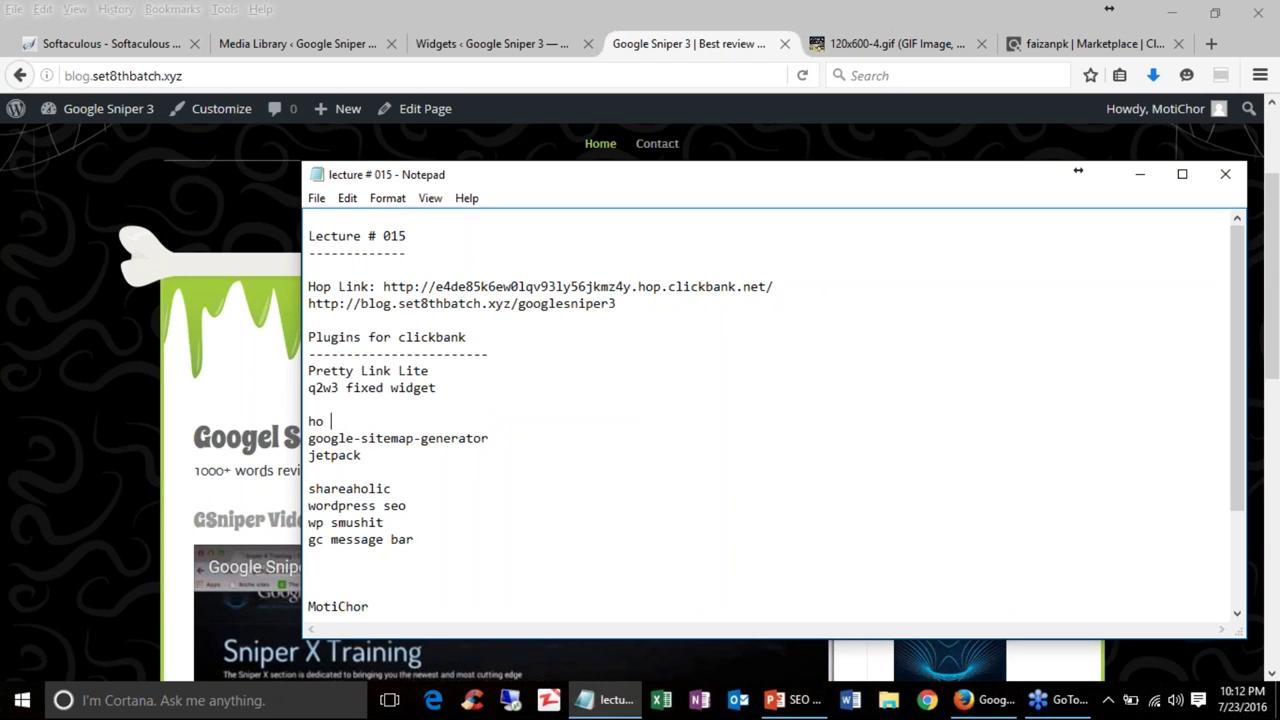
text(w to add favicon)
key(Return)
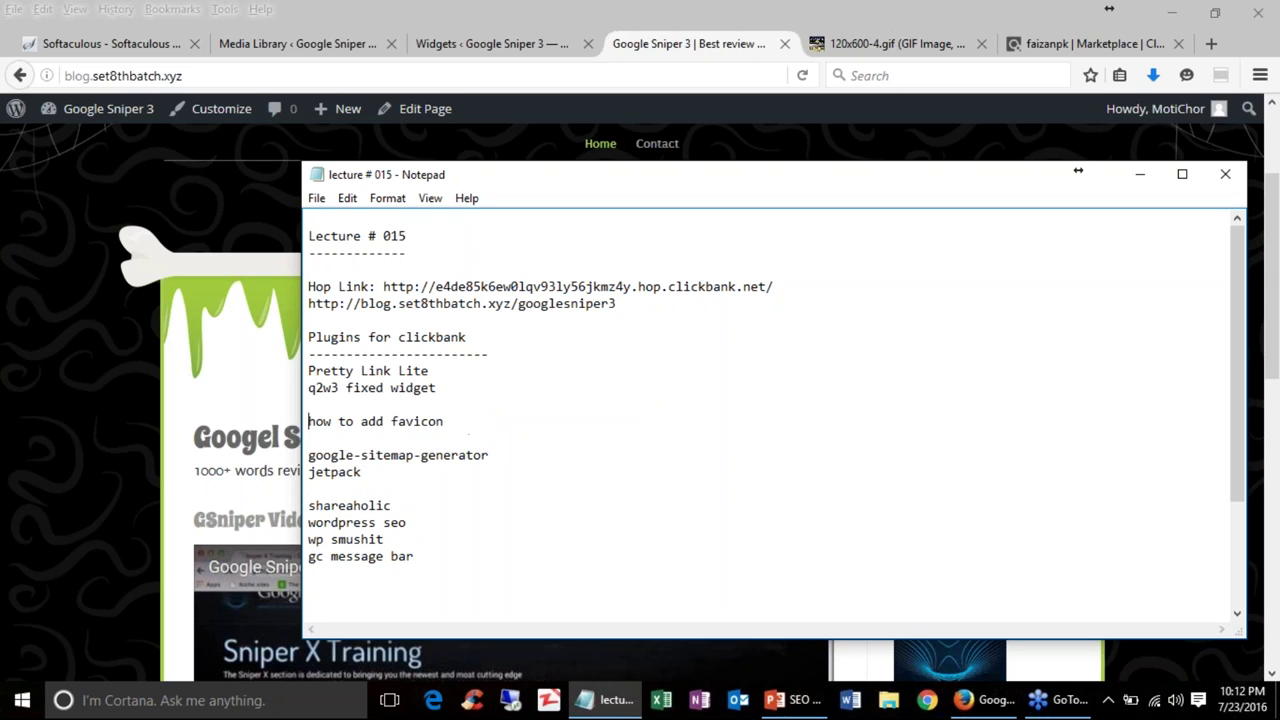
key(BackSpace)
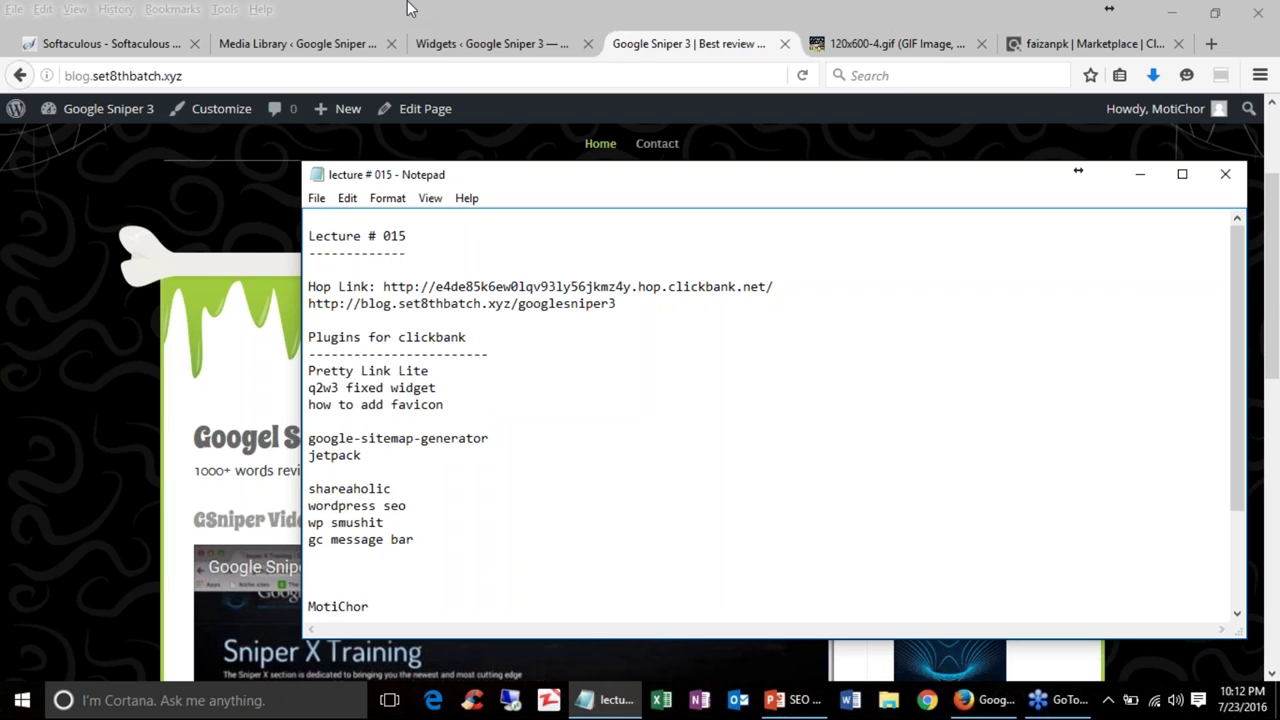
click(490, 43)
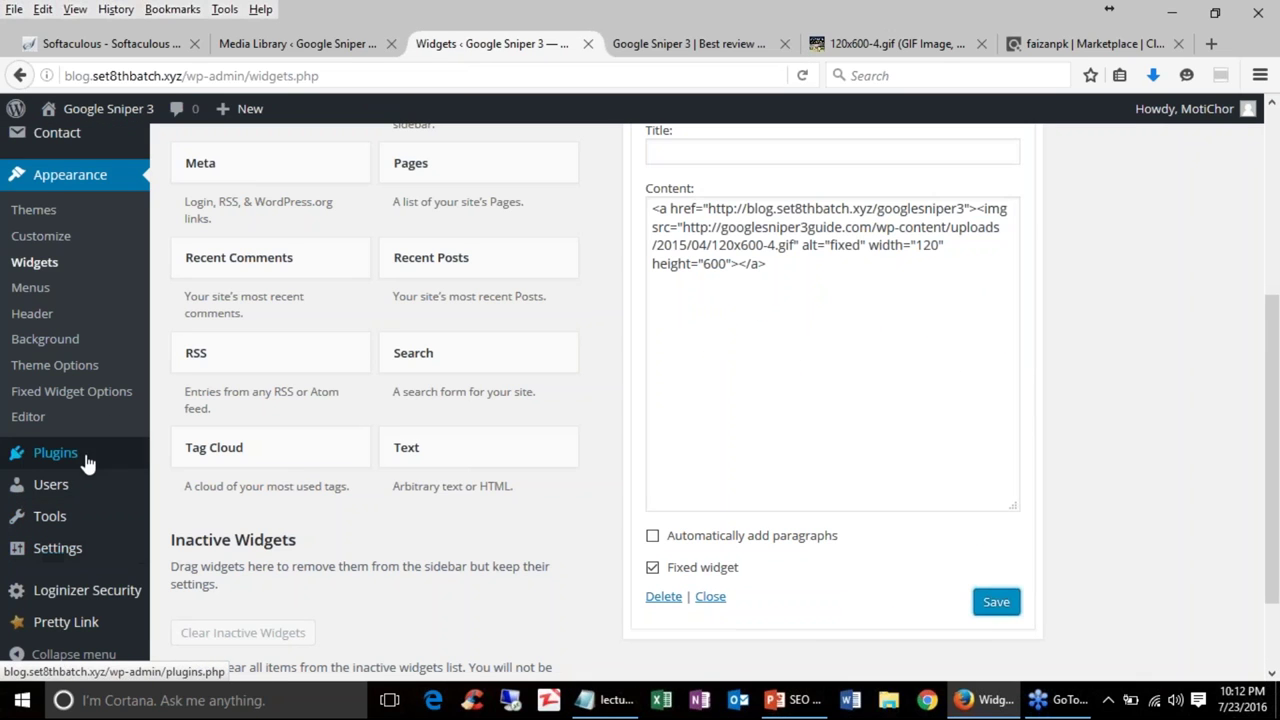
Step: Search for 'google xml sitemap', then install and activate Google XML Sitemaps 4.0.8
click(186, 481)
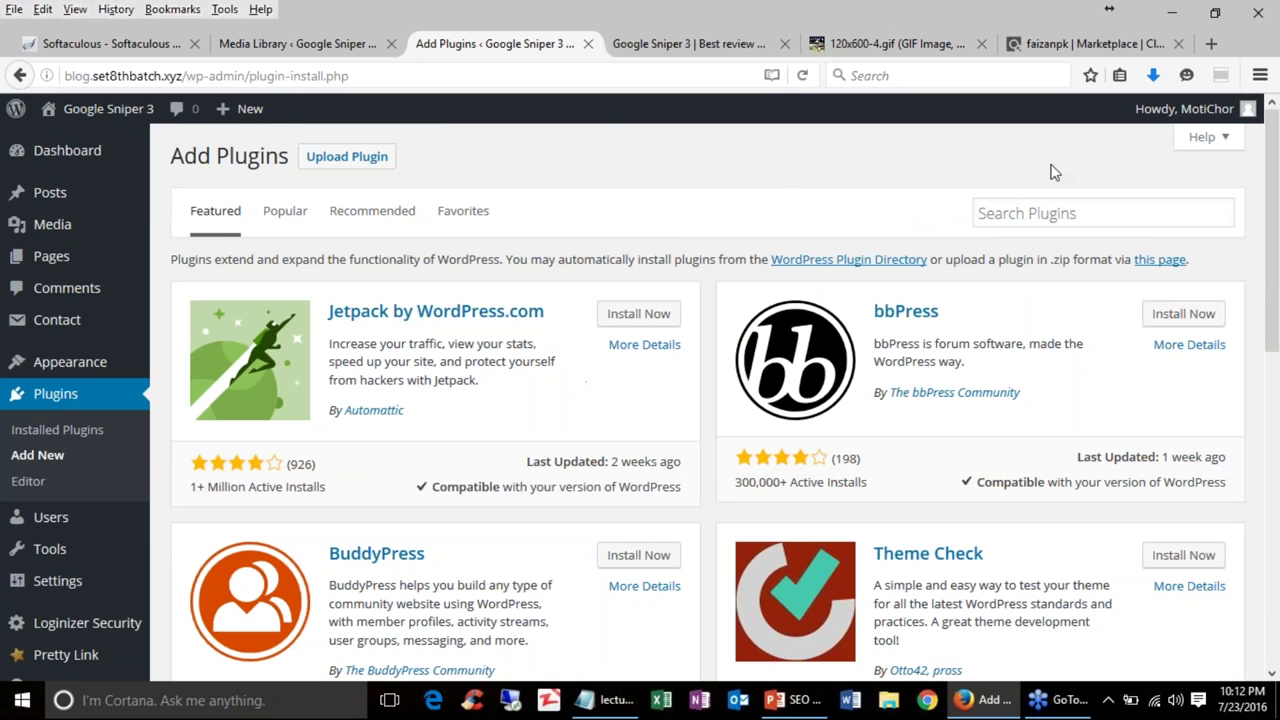
click(1055, 207)
text(google)
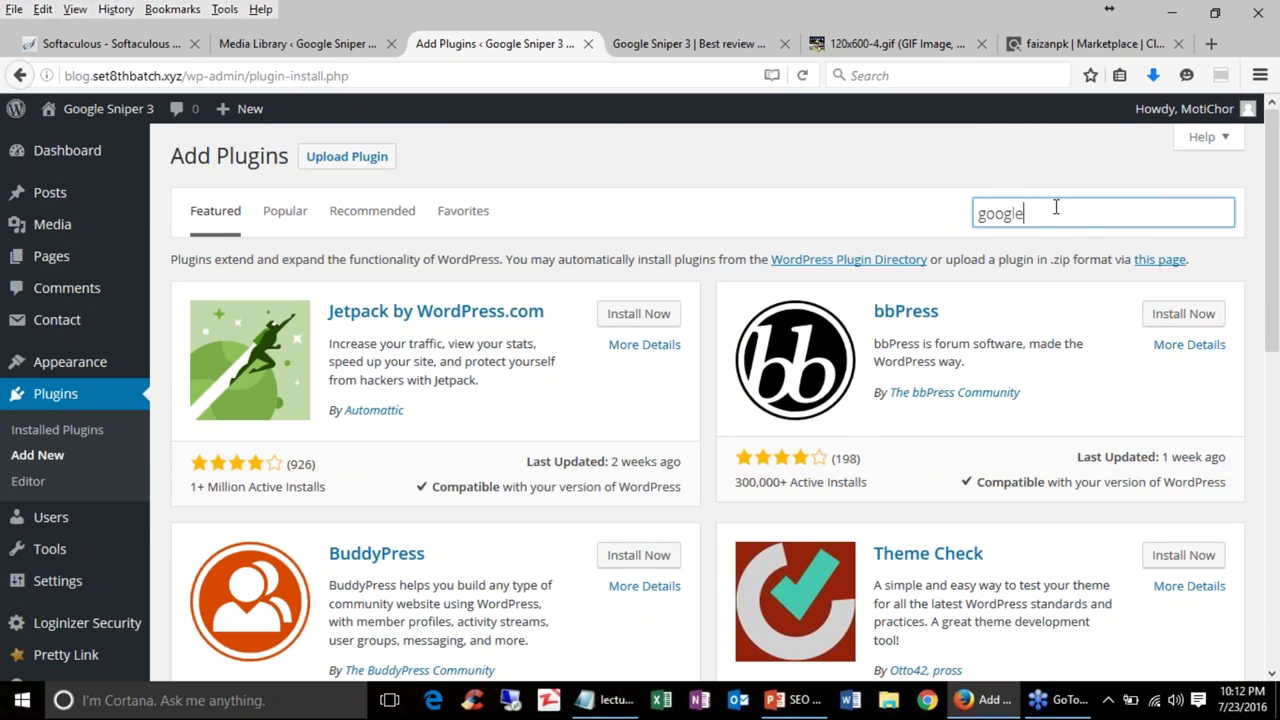
text( xml sitemap)
key(Return)
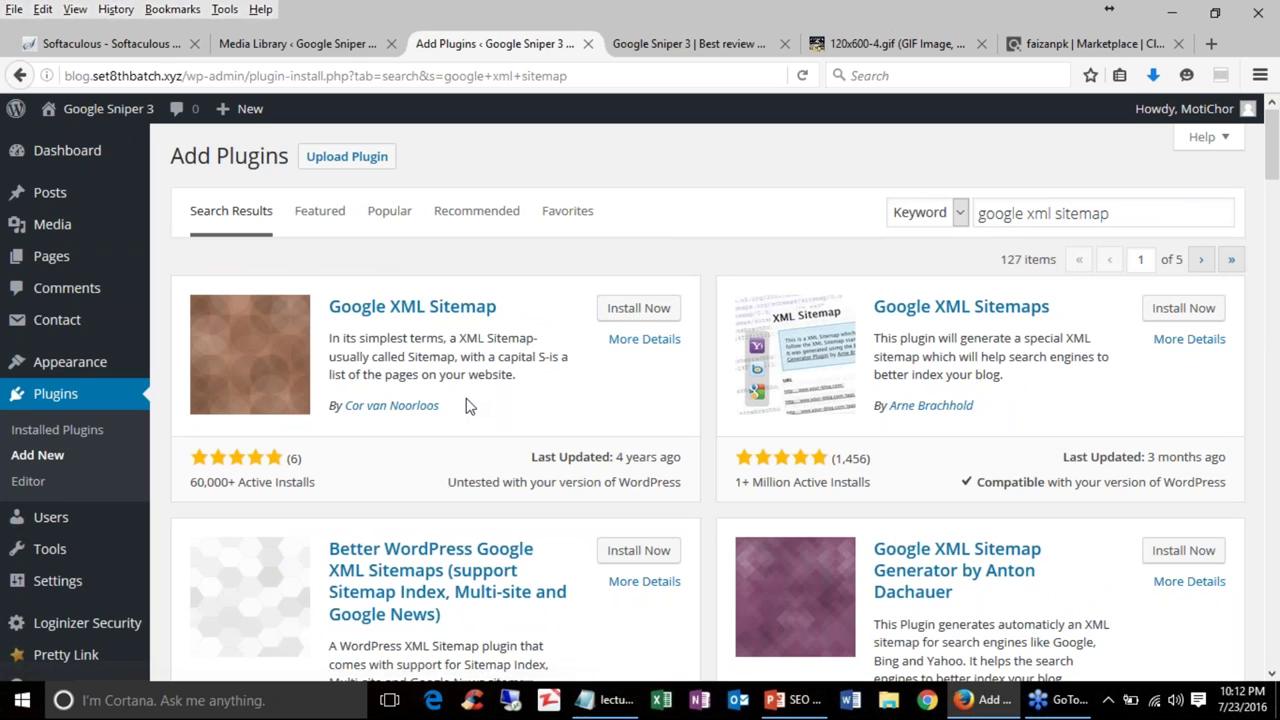
drag(972, 407, 900, 418)
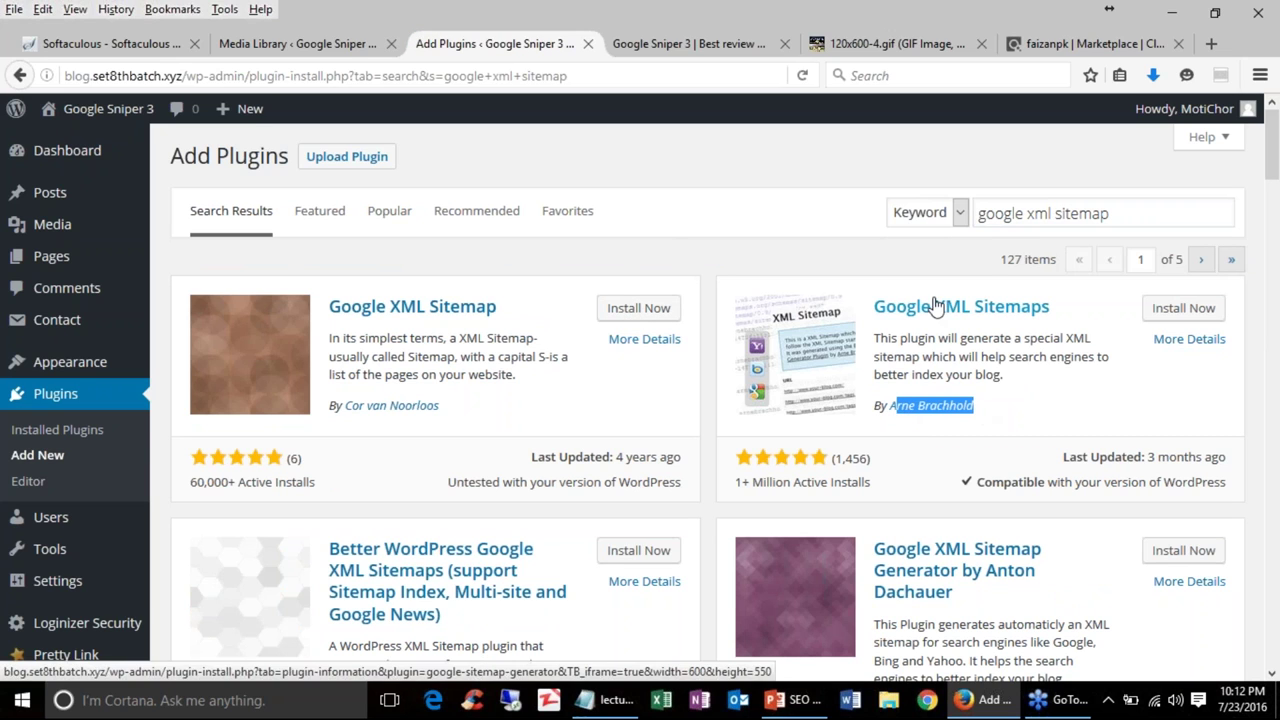
scroll(931, 303, down, 3)
scroll(1190, 172, up, 1)
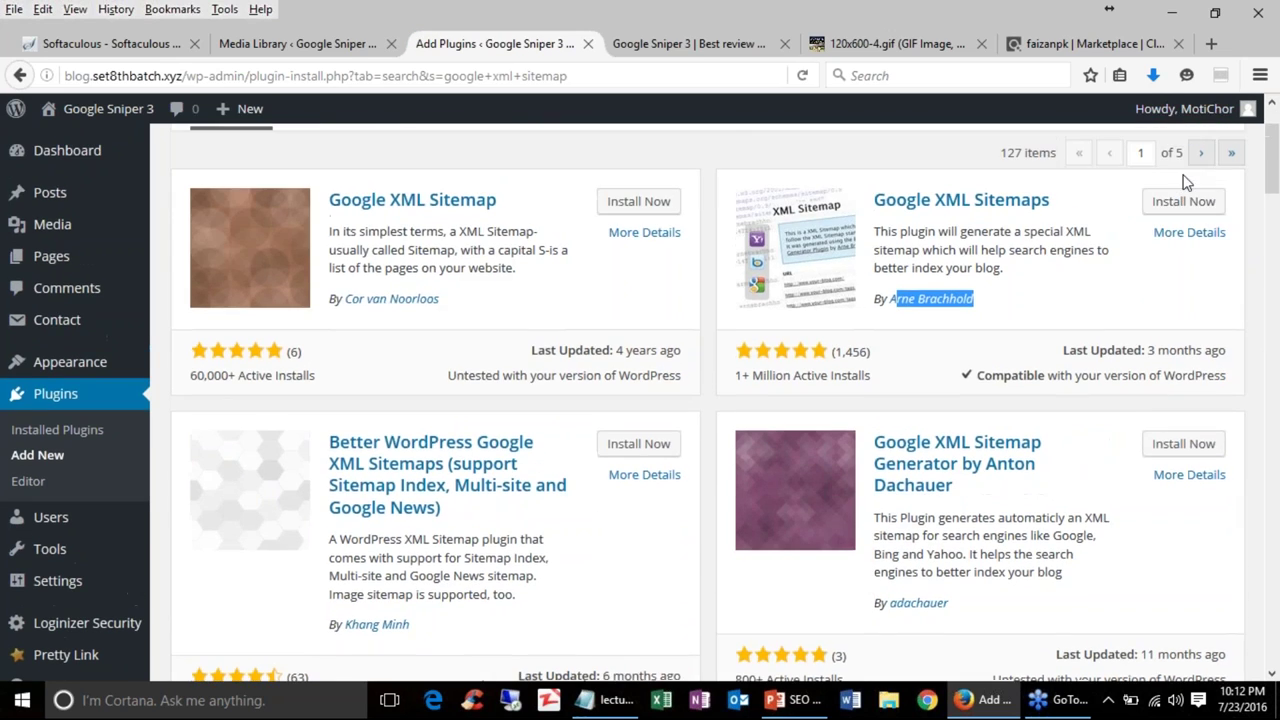
click(1183, 201)
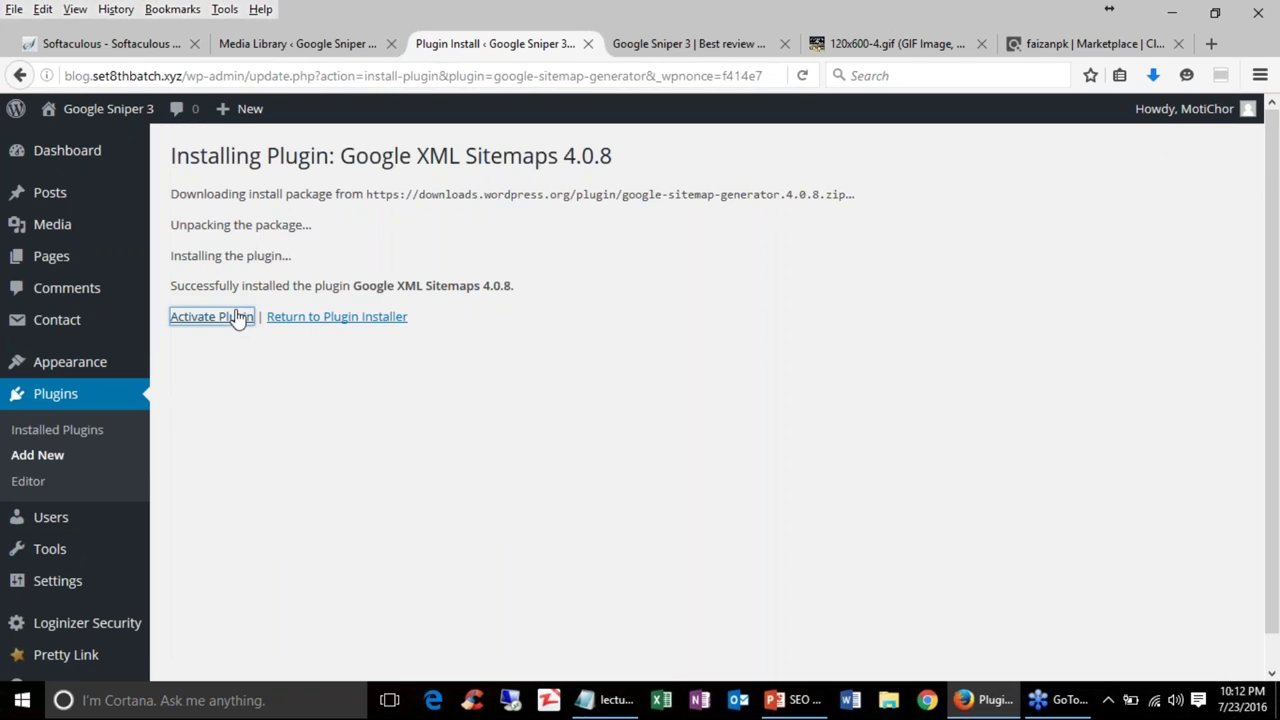
click(238, 316)
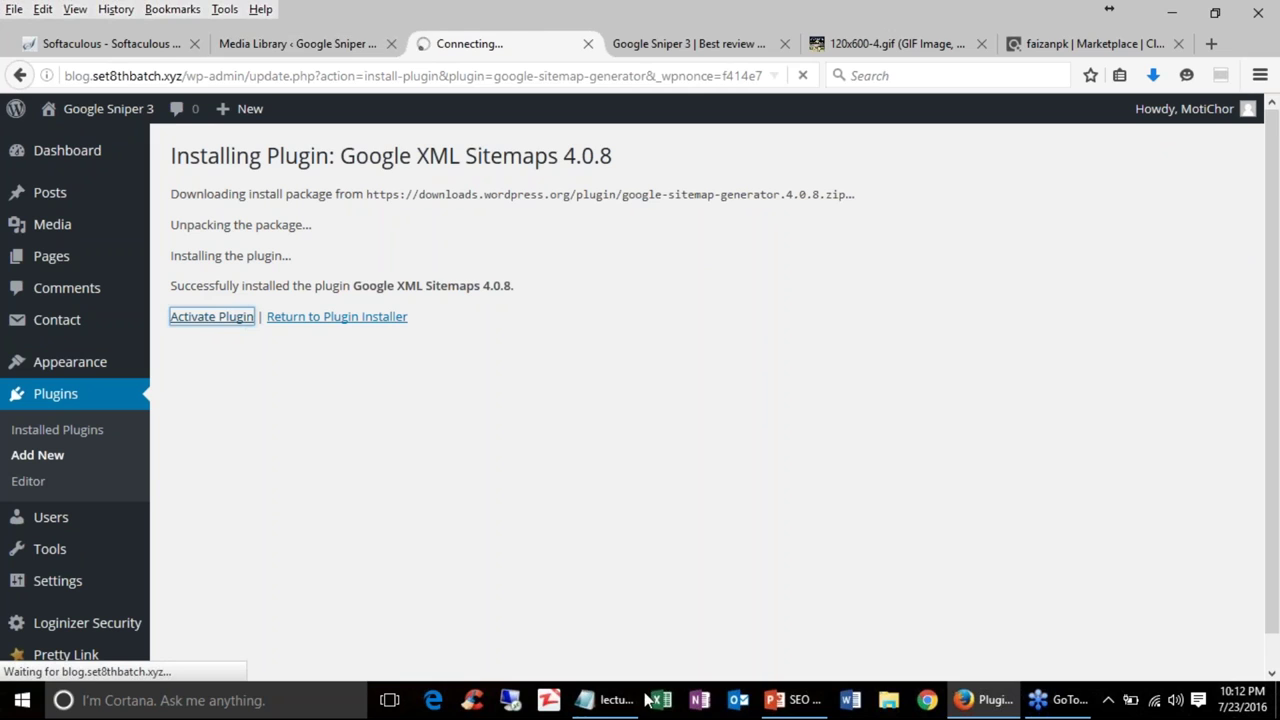
Step: Remove the blank line and the jetpack entry from the Notepad plugin list
click(595, 702)
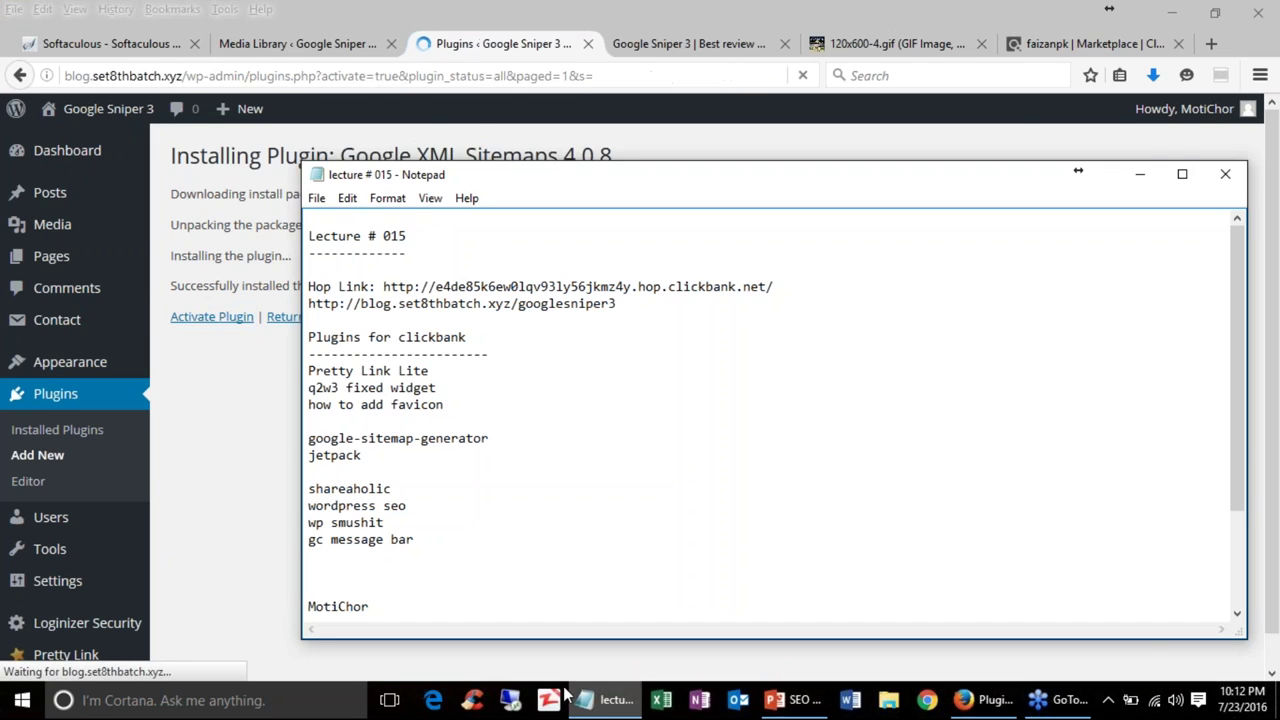
click(444, 406)
key(Delete)
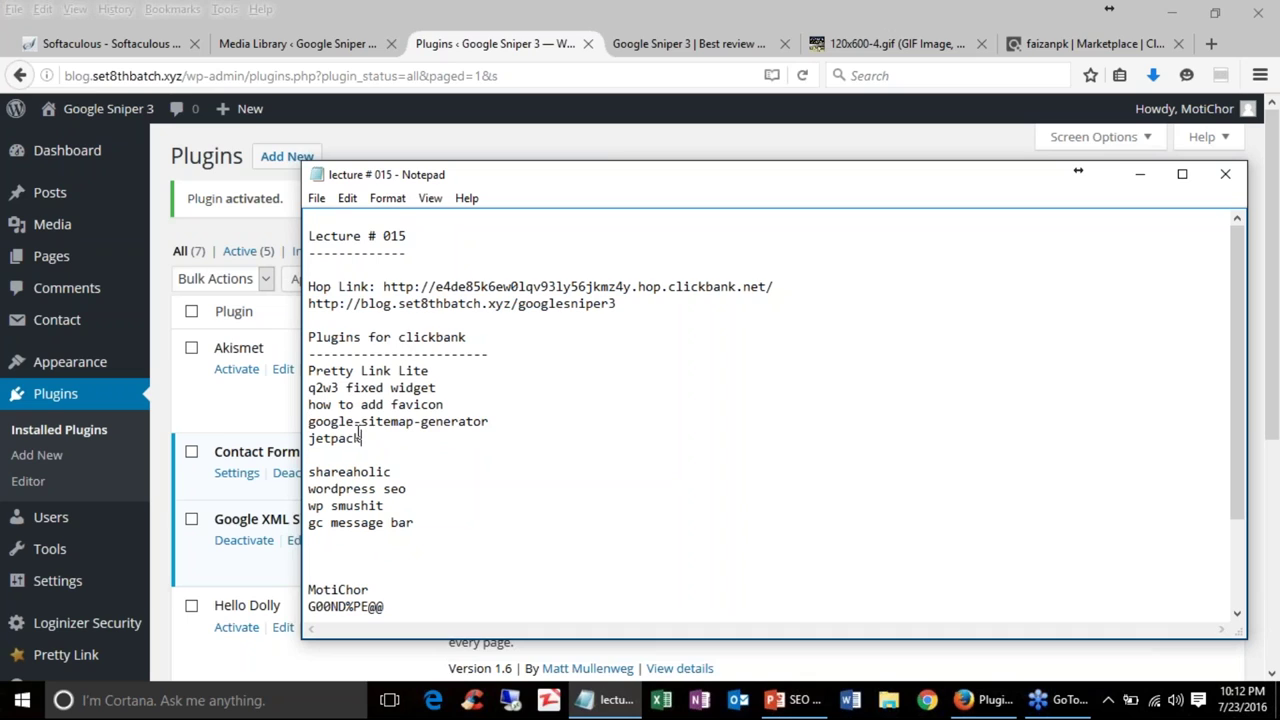
drag(360, 438, 252, 427)
drag(379, 447, 306, 442)
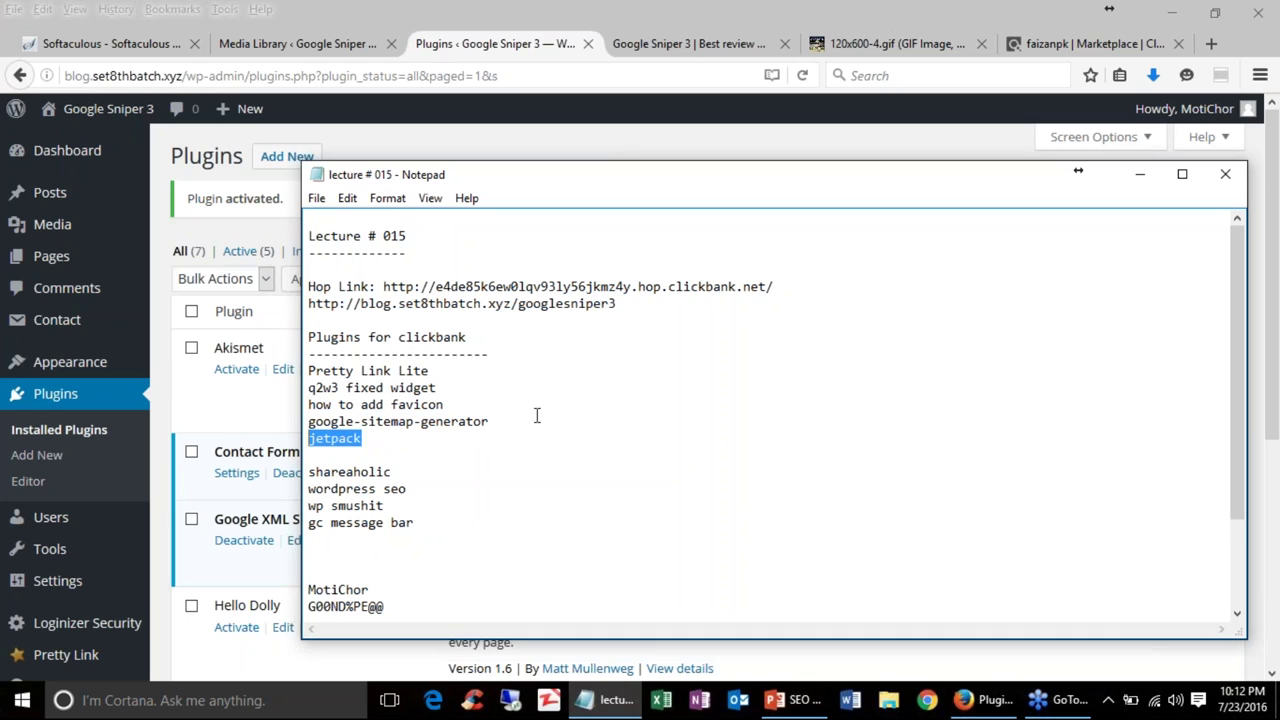
key(BackSpace)
key(BackSpace)
drag(392, 455, 307, 463)
click(660, 9)
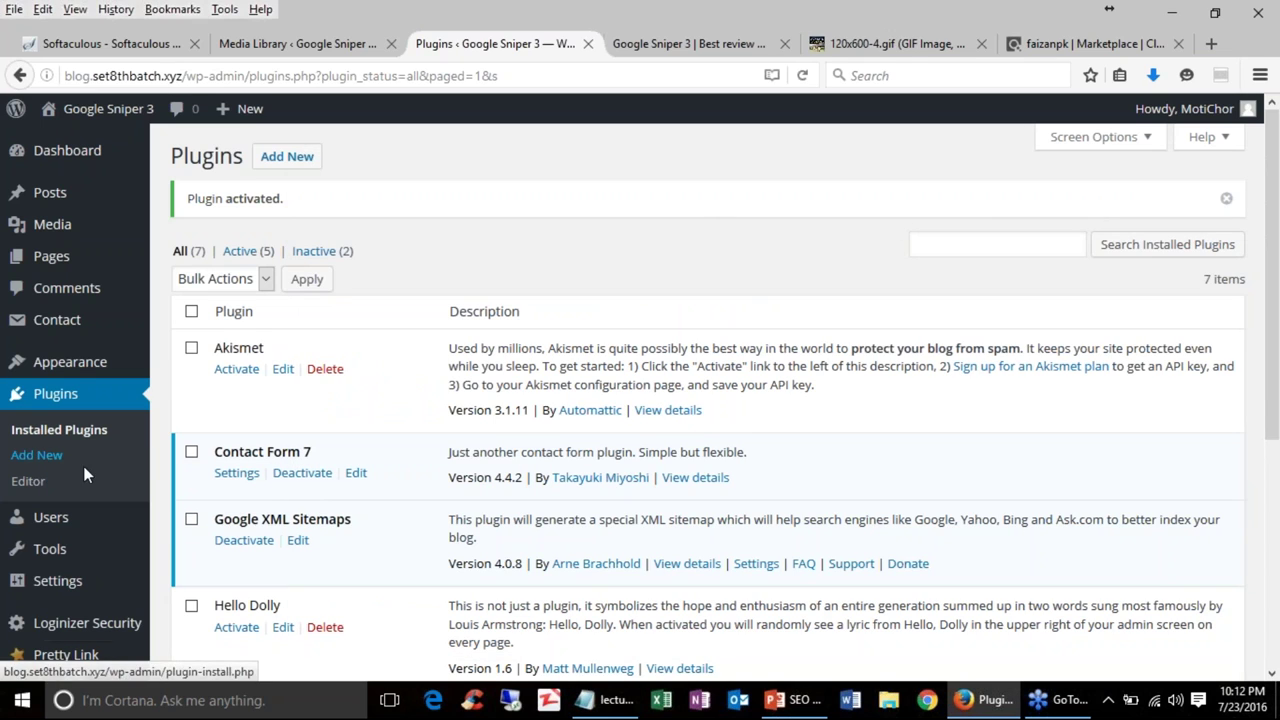
middle_click(40, 460)
Step: Save XML-Sitemap settings with Google and Bing notifications off, memory limit 16M, time limit 0
scroll(99, 543, down, 2)
mouse_move(97, 548)
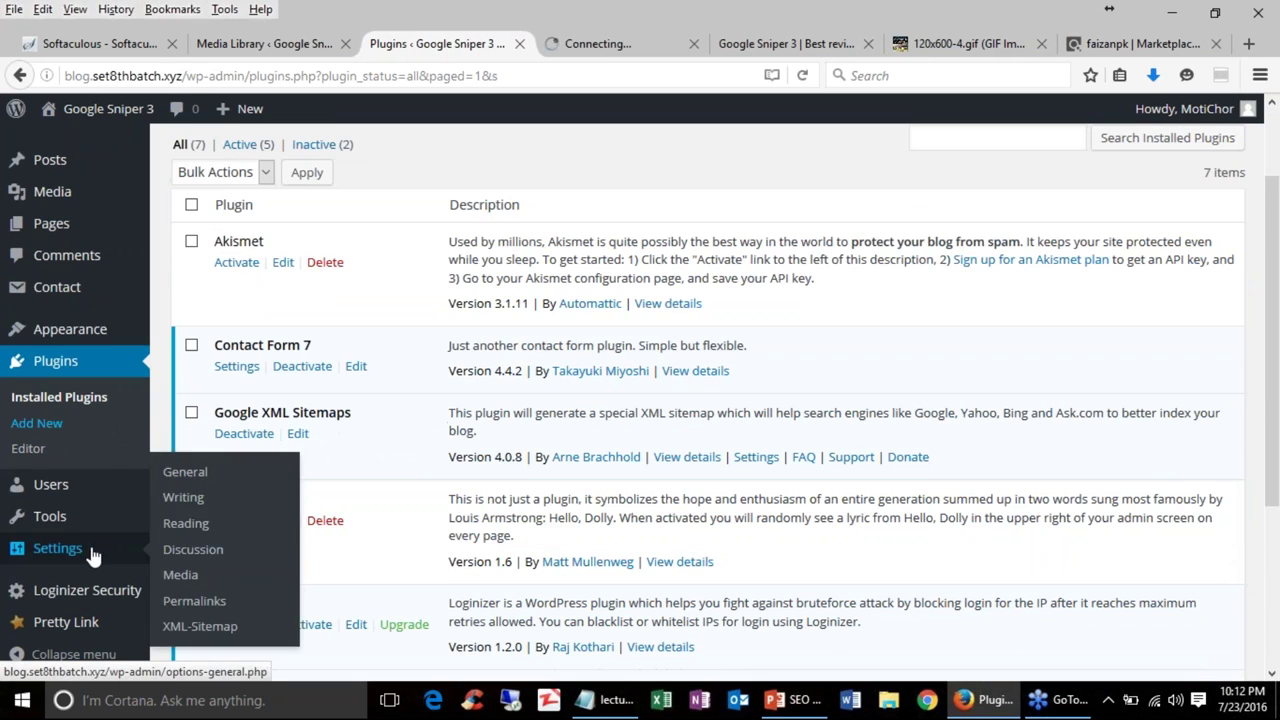
click(206, 630)
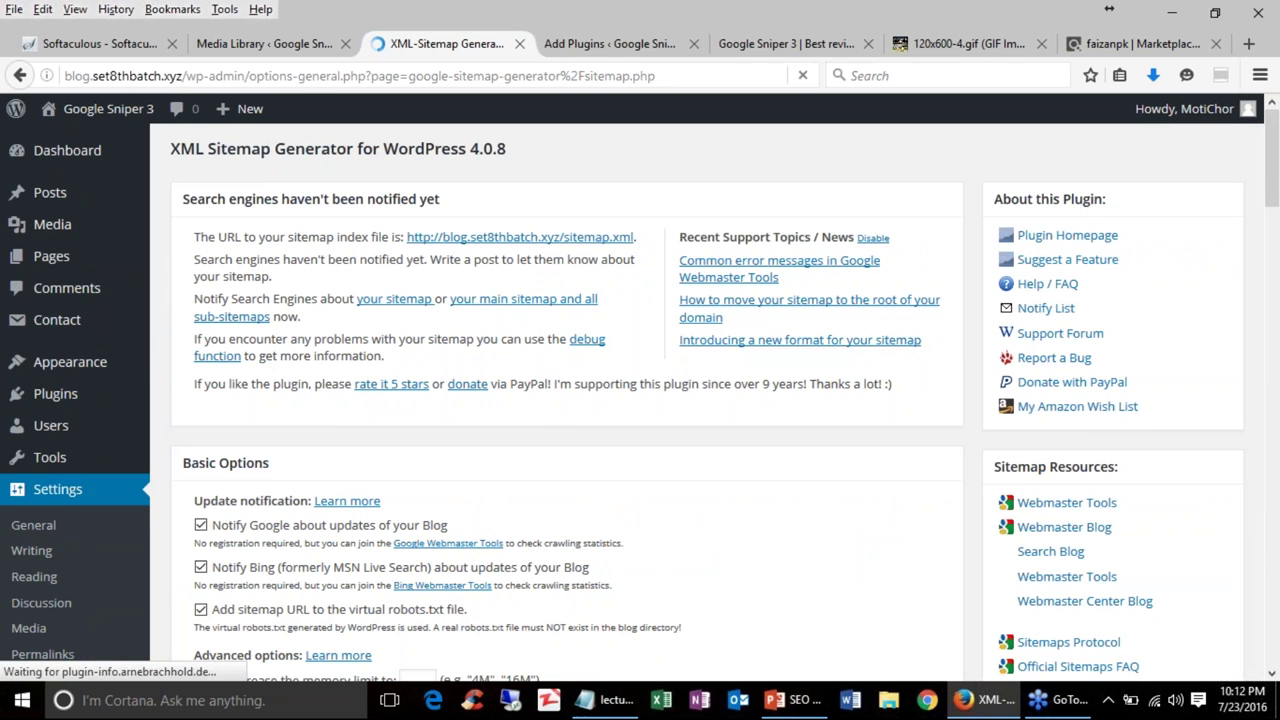
scroll(334, 651, down, 4)
click(309, 314)
click(305, 354)
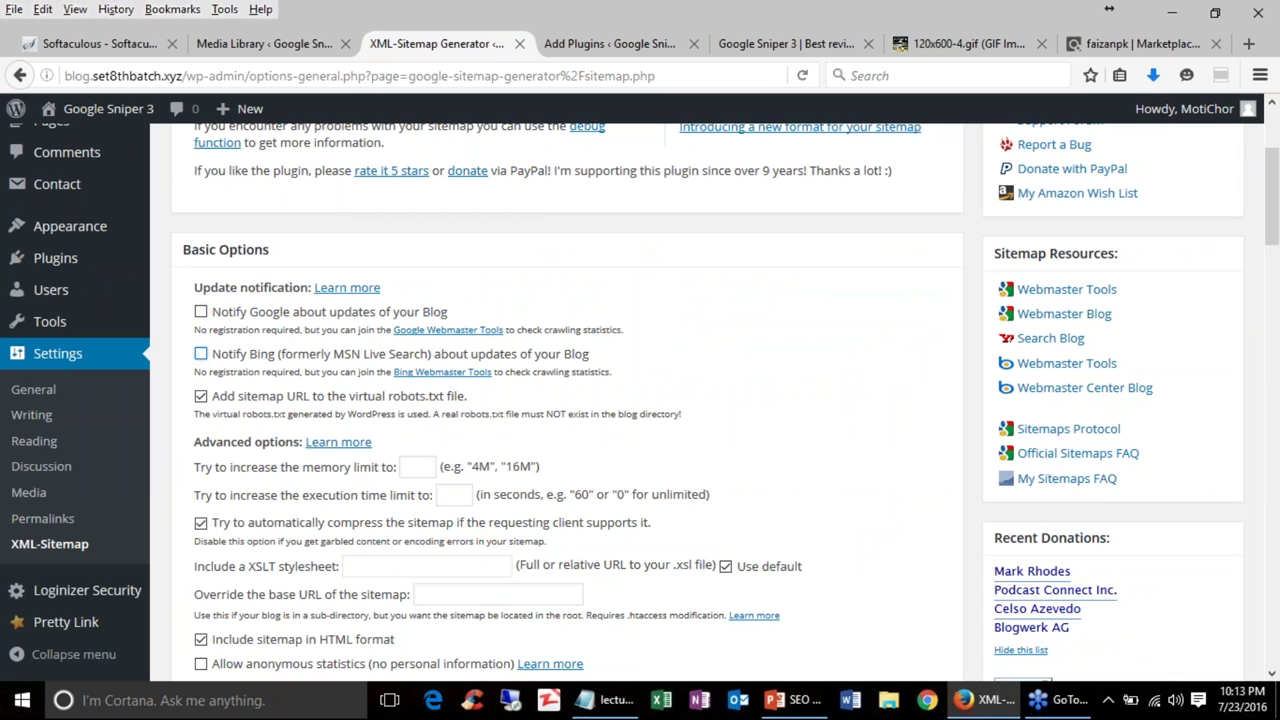
scroll(514, 443, down, 2)
click(434, 362)
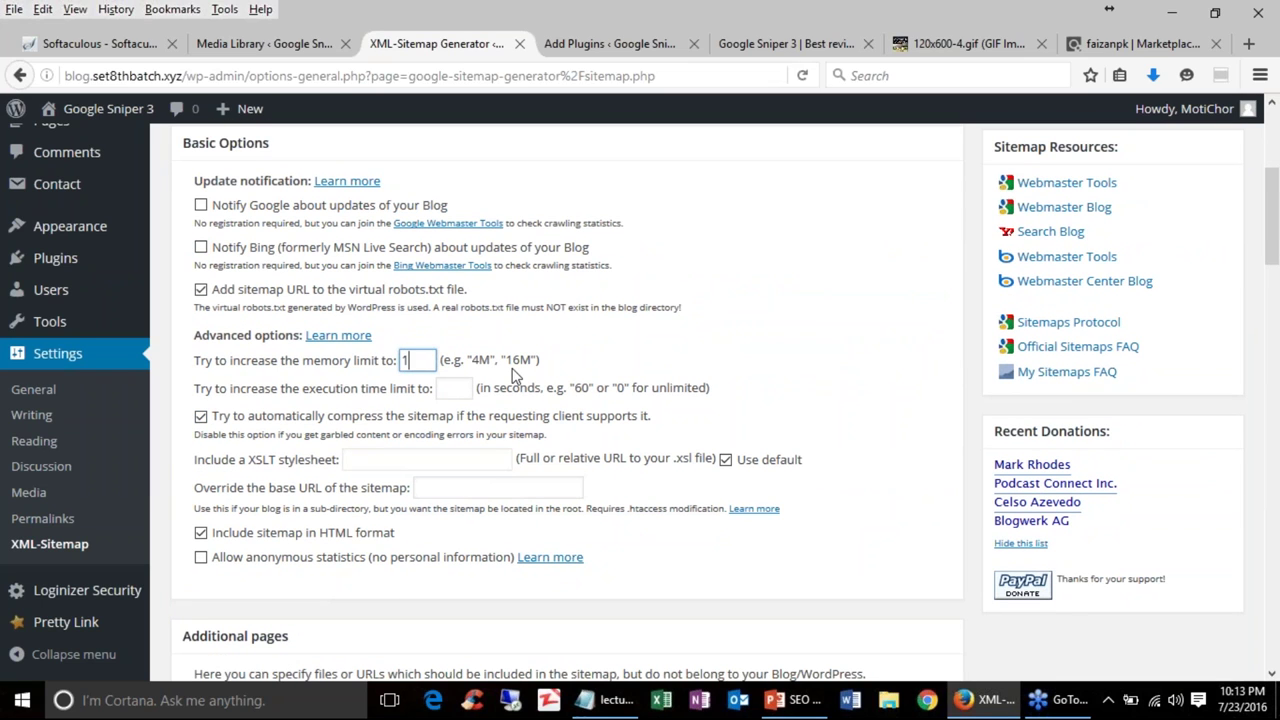
key(Tab)
text(0)
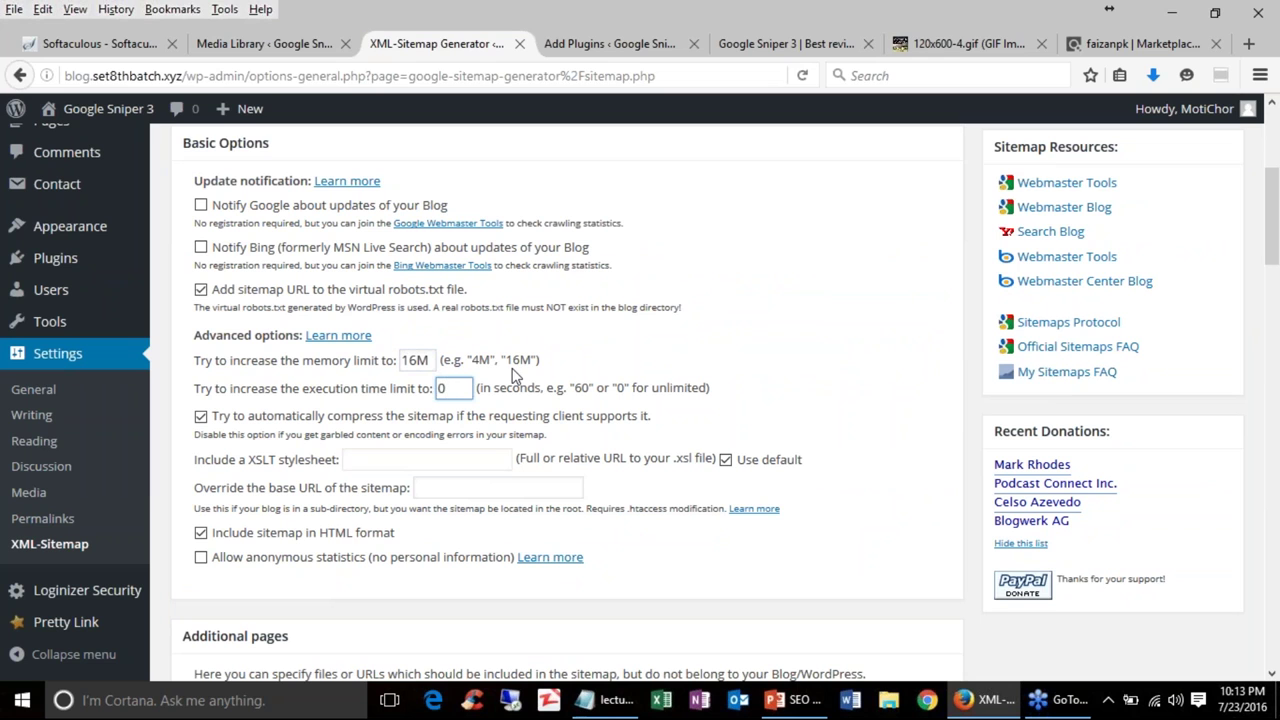
scroll(463, 480, down, 10)
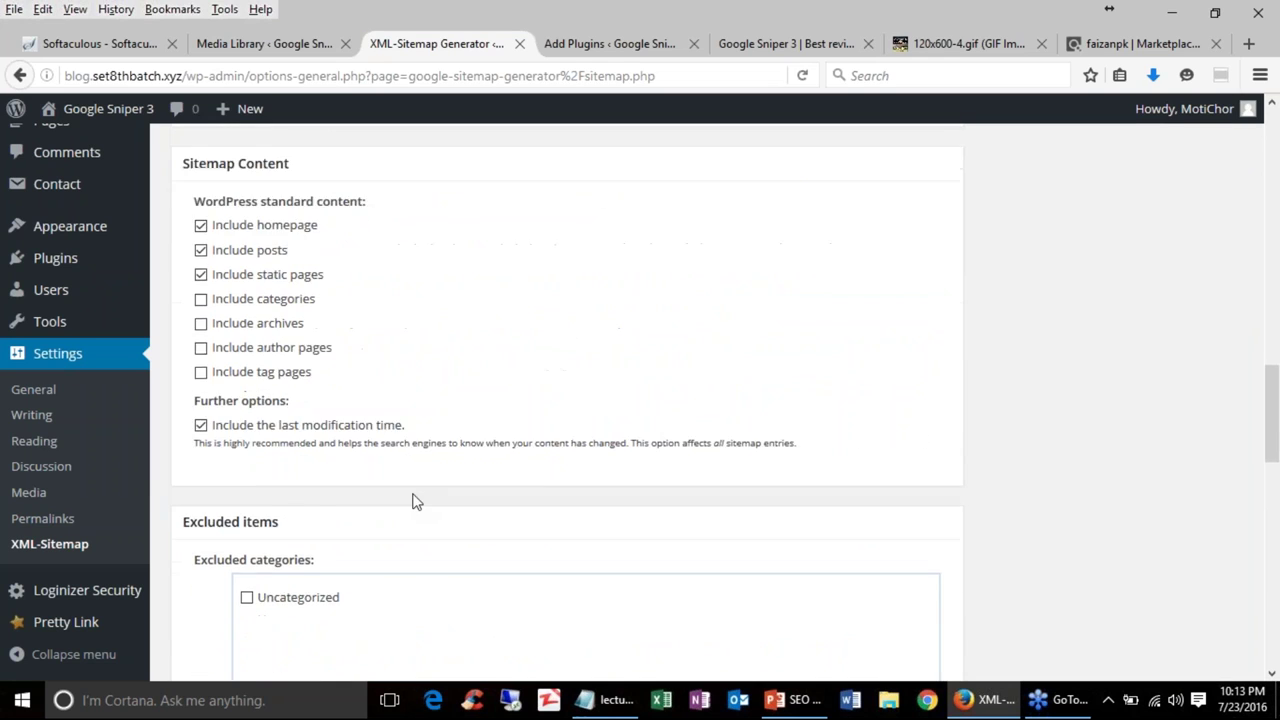
scroll(417, 501, down, 7)
scroll(297, 509, up, 8)
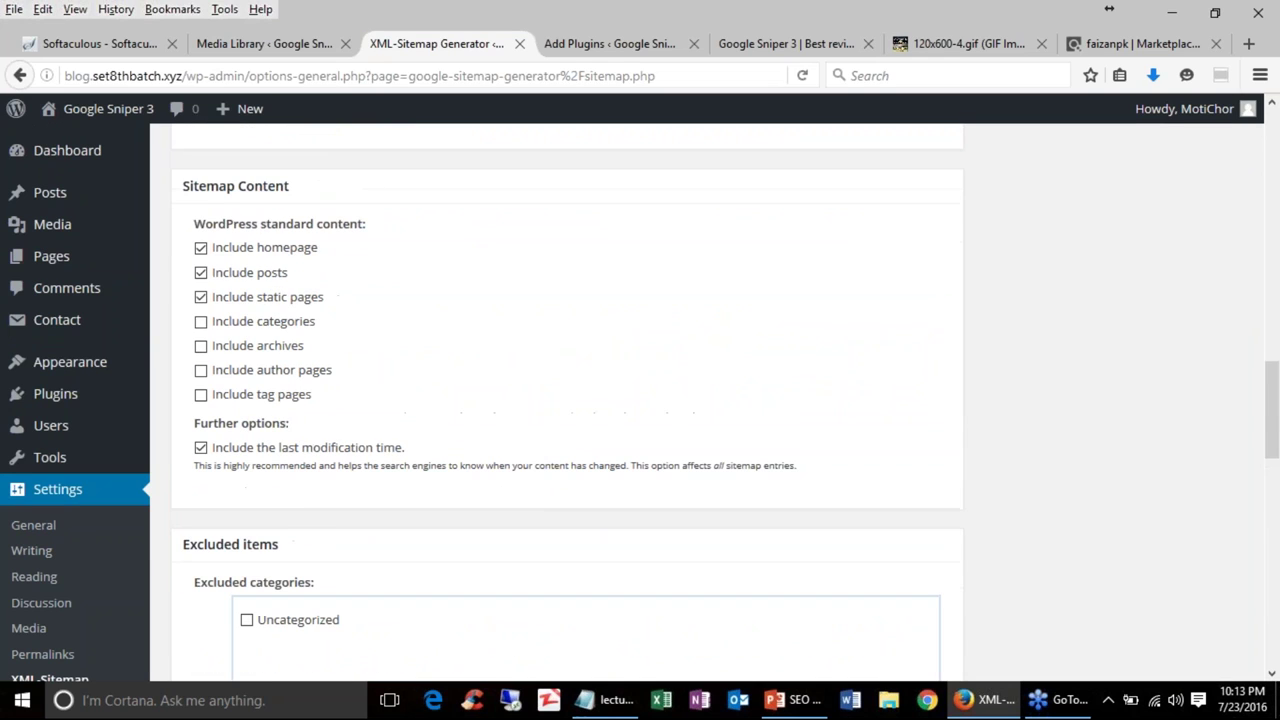
scroll(297, 506, down, 10)
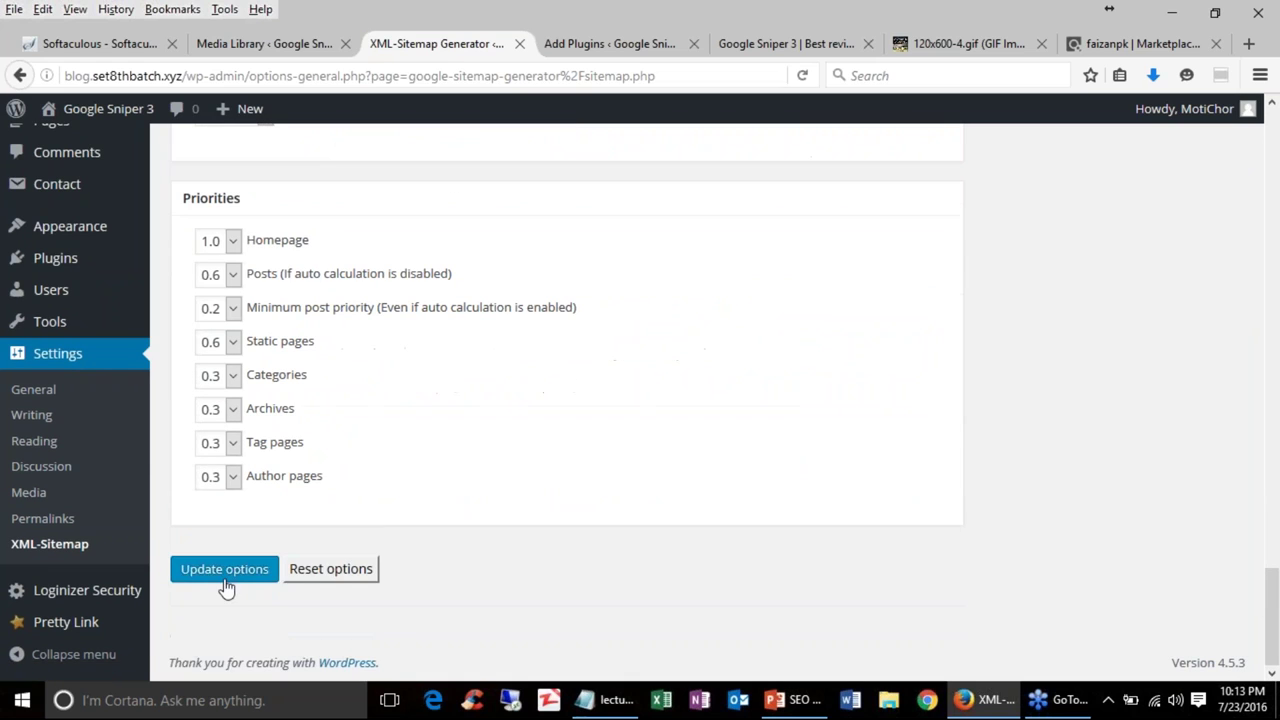
click(224, 582)
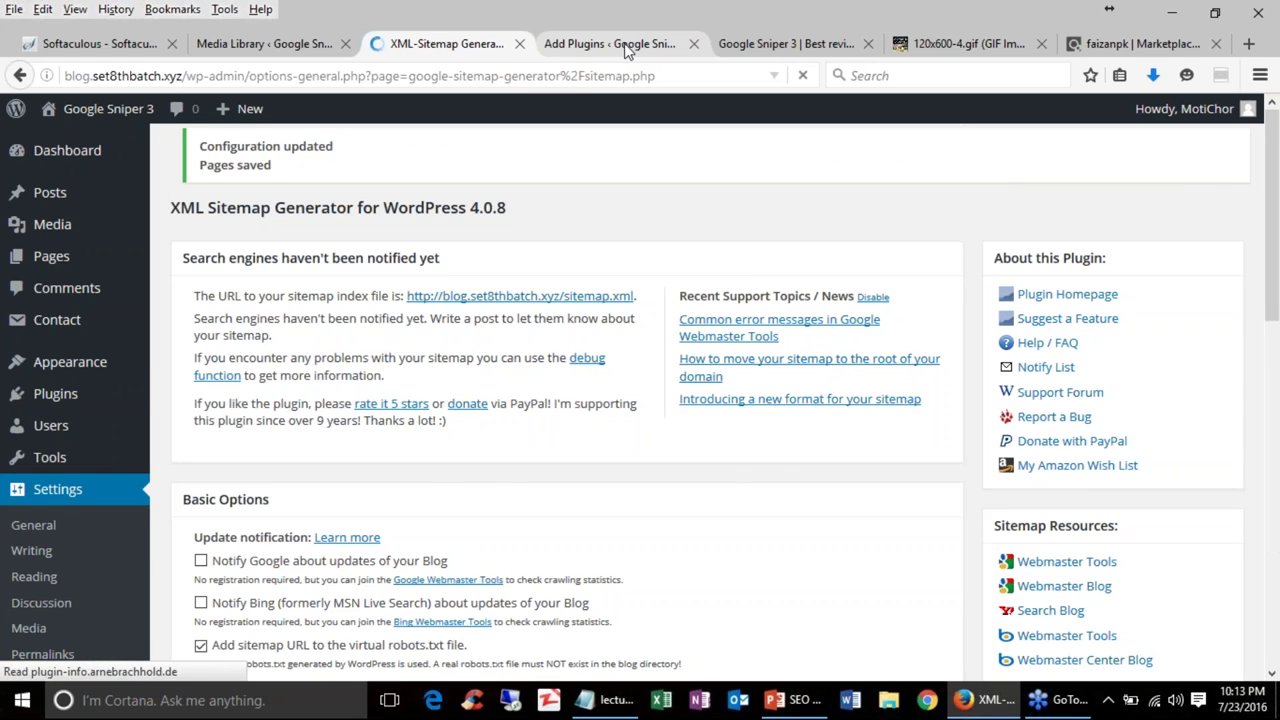
Step: Search Add Plugins for 'shareaholic'
click(624, 43)
click(1158, 213)
text(shareaholic)
key(Return)
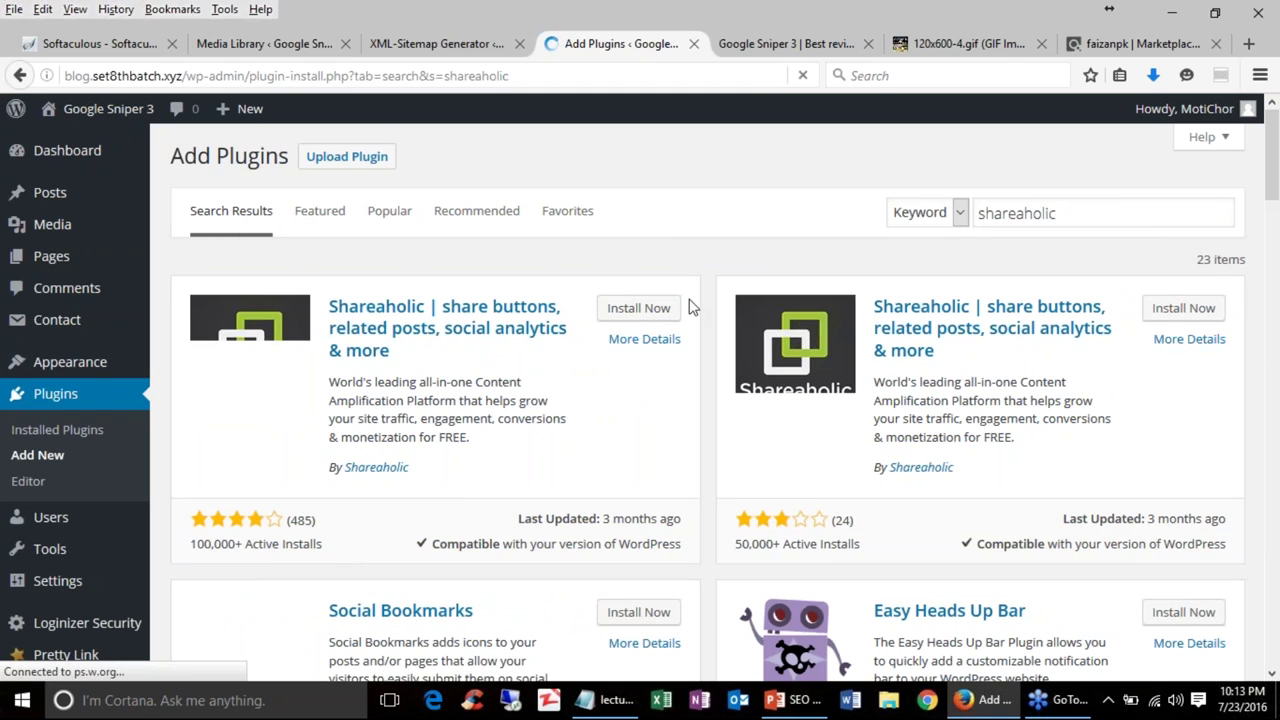
Step: Install Shareaholic 7.8.0.3 and copy the sitemap index URL from the XML-Sitemap settings page
click(657, 313)
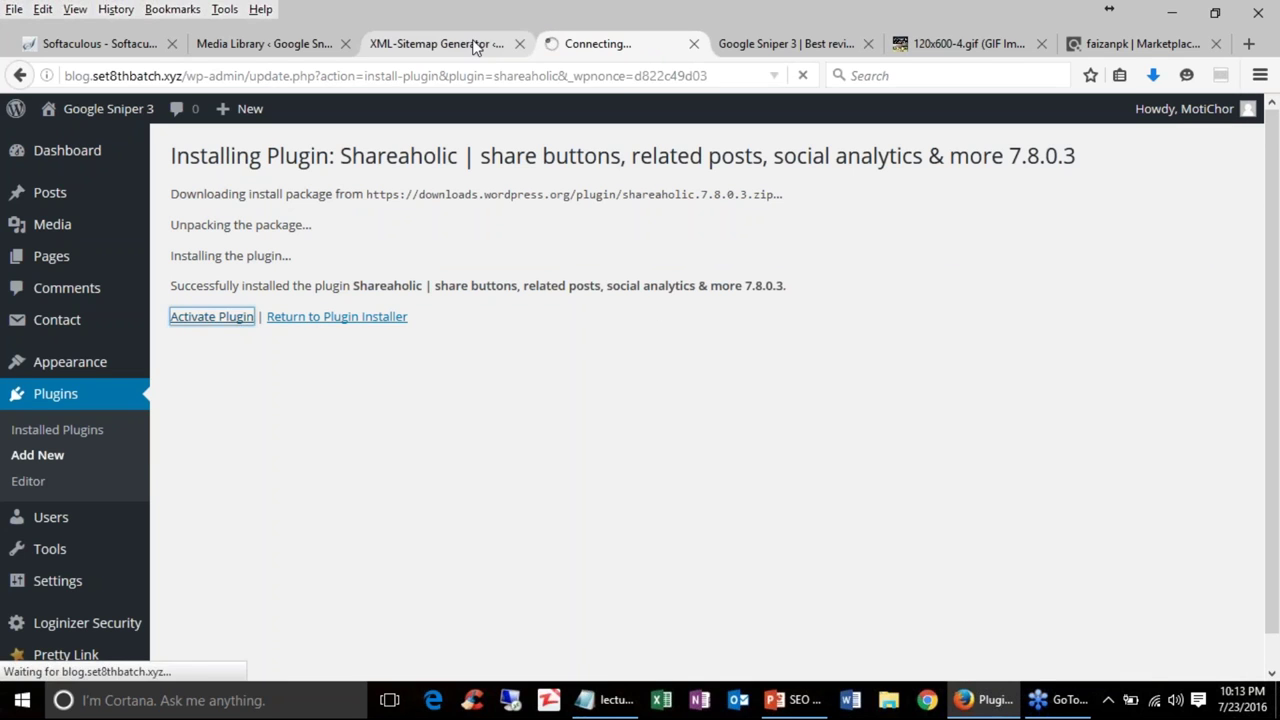
click(477, 45)
right_click(548, 305)
click(642, 424)
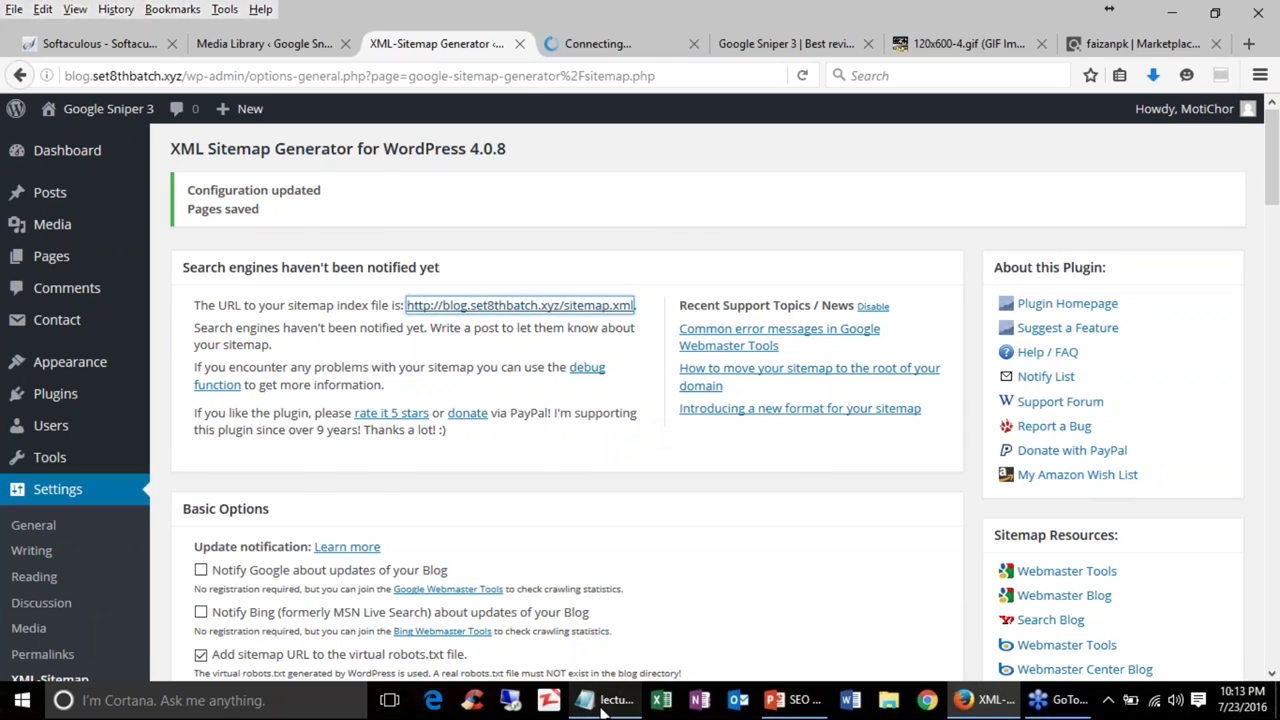
click(605, 700)
click(601, 322)
key(Return)
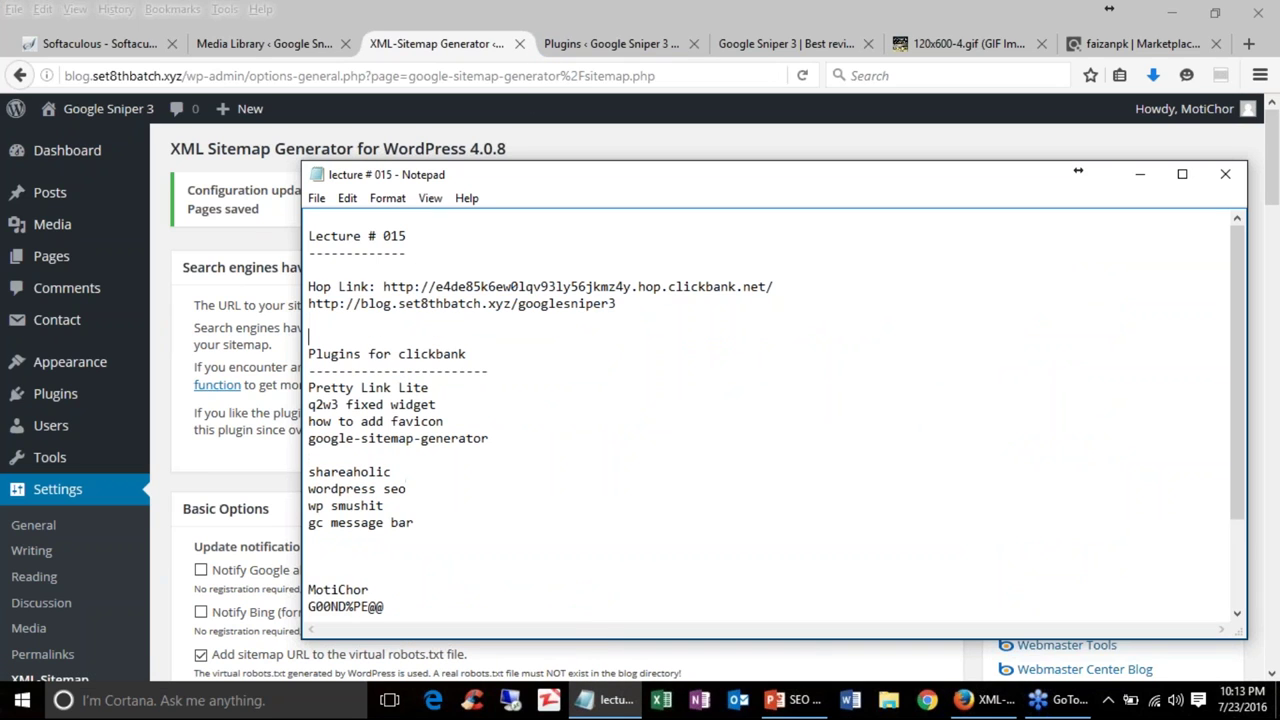
key(ctrl+v)
key(Return)
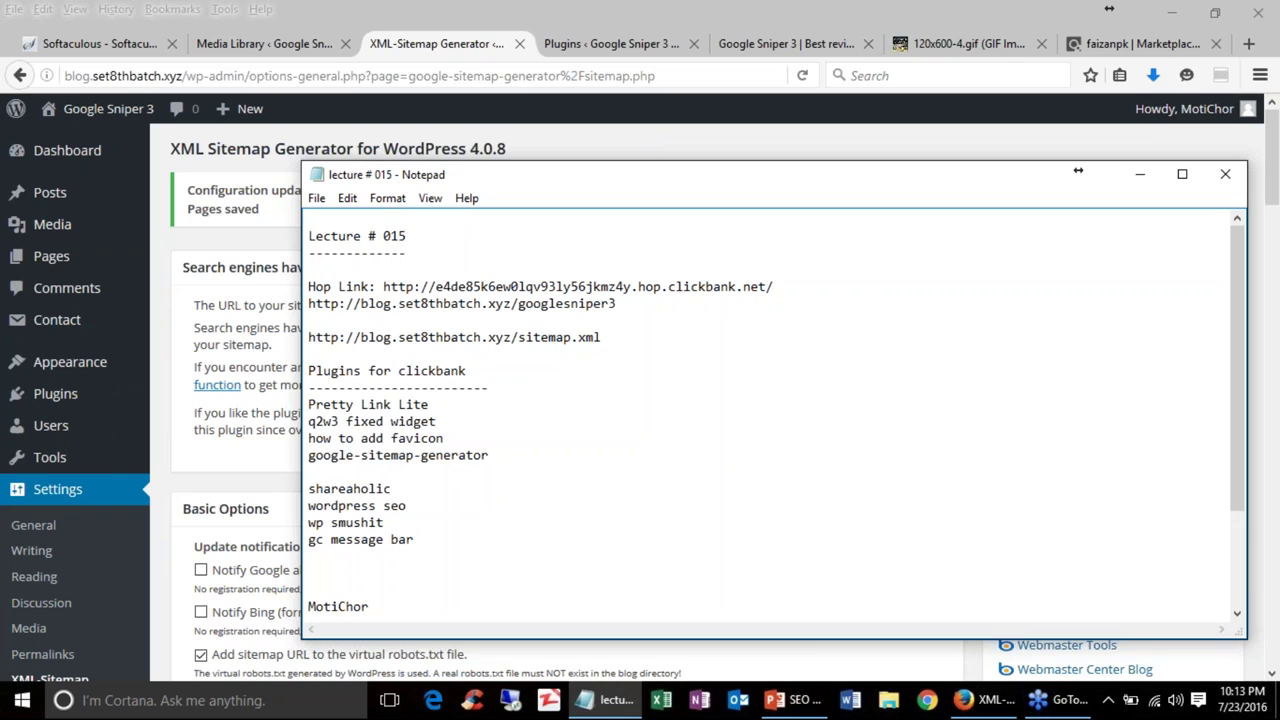
key(Up)
text(sI)
key(BackSpace)
key(BackSpace)
text(Sitemap)
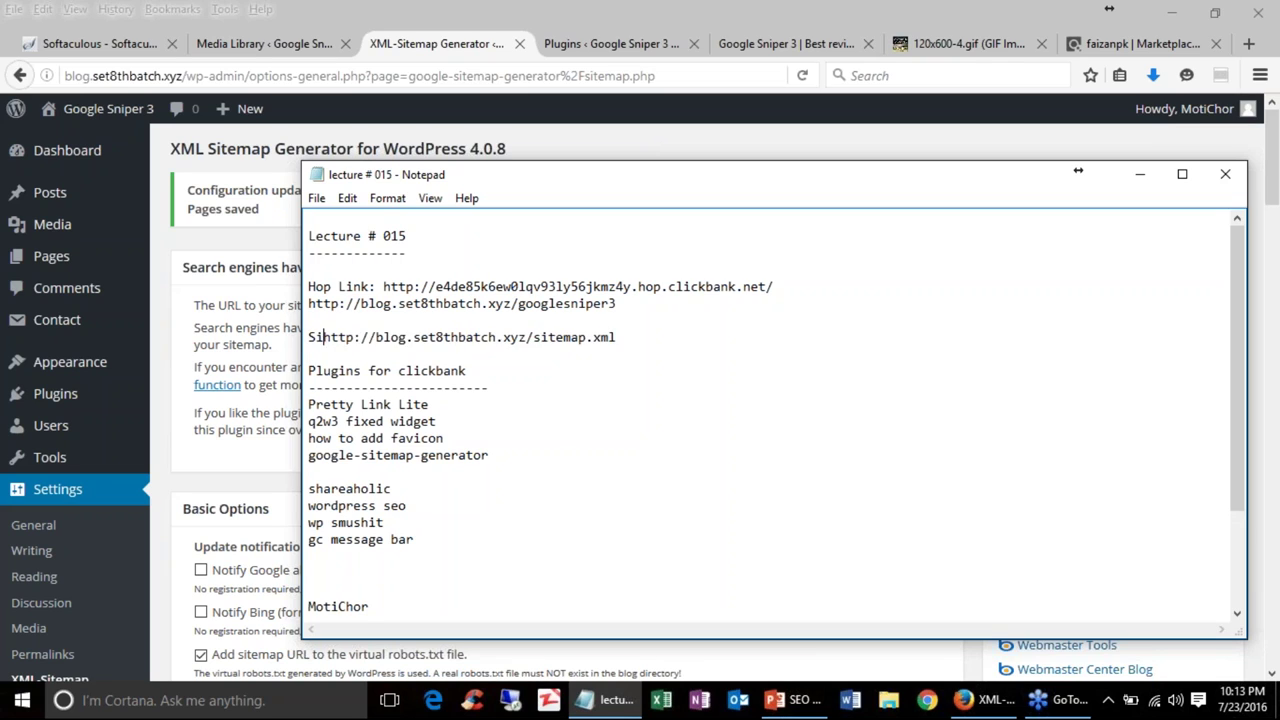
text(:)
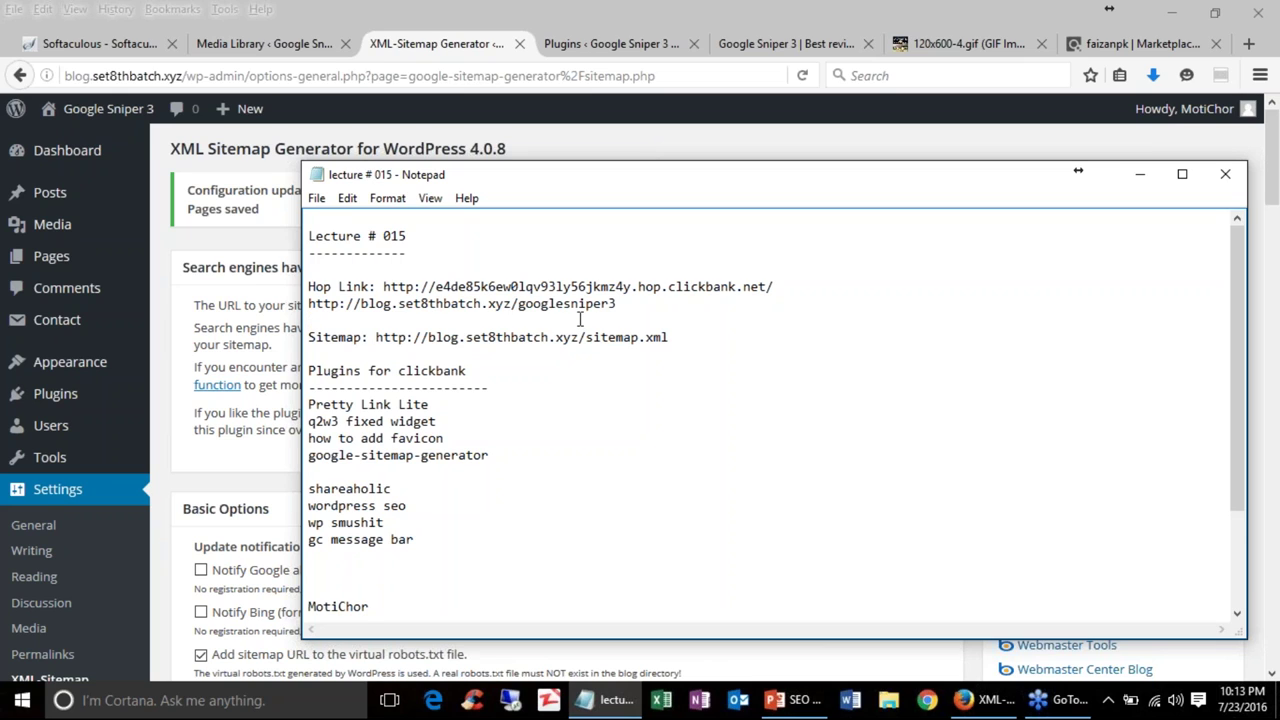
click(778, 352)
click(677, 8)
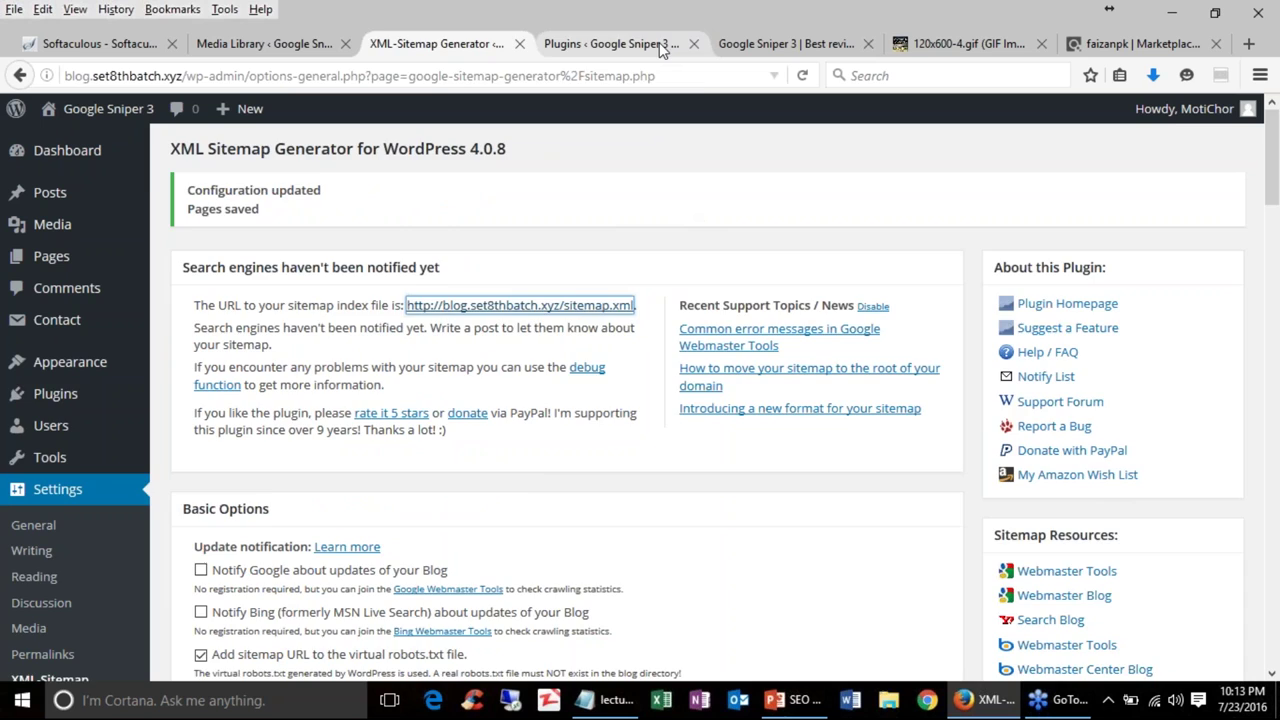
Step: Check the Halloween home page, then start Shareaholic setup via 'Get started now »' on Plugins
click(655, 46)
click(775, 45)
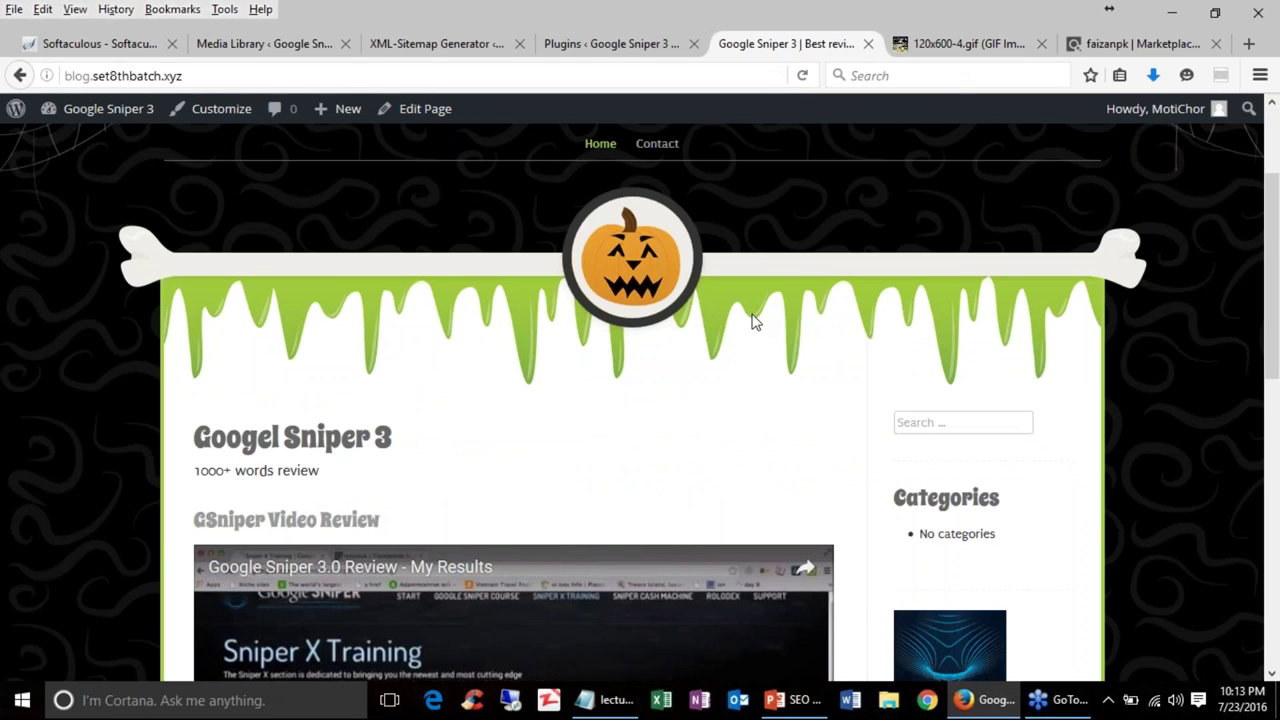
scroll(756, 330, down, 10)
click(602, 44)
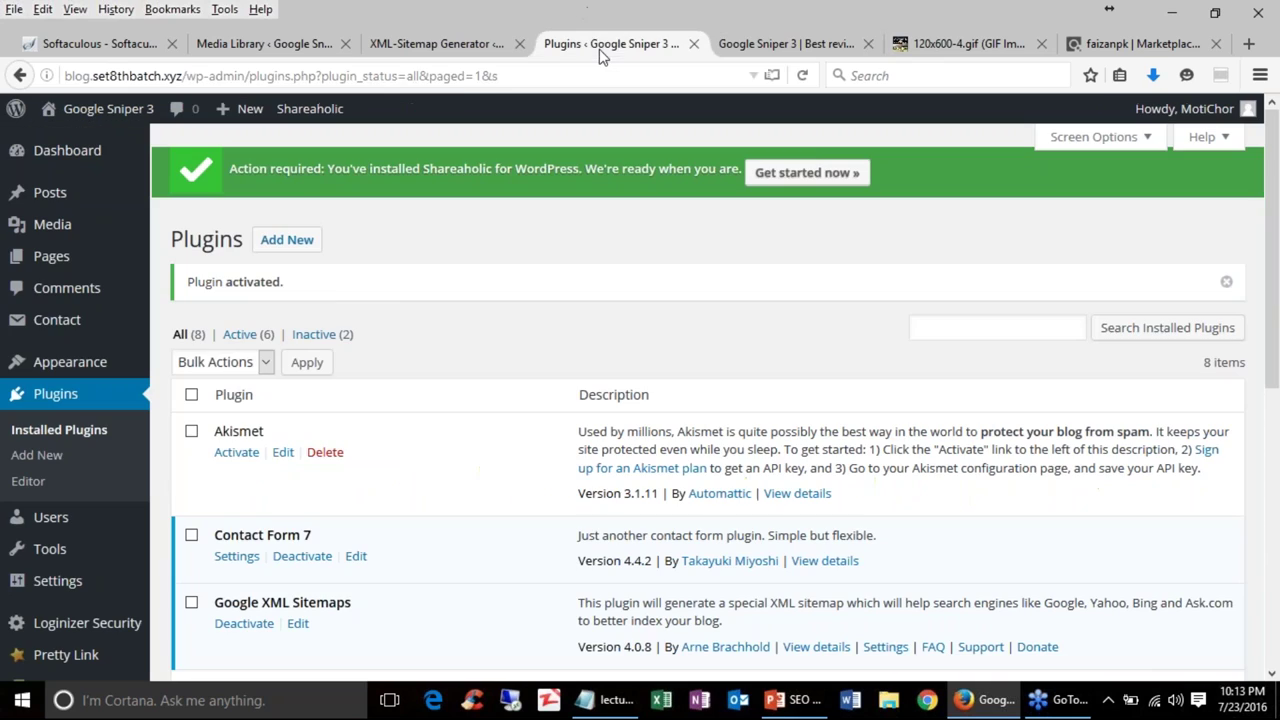
click(807, 172)
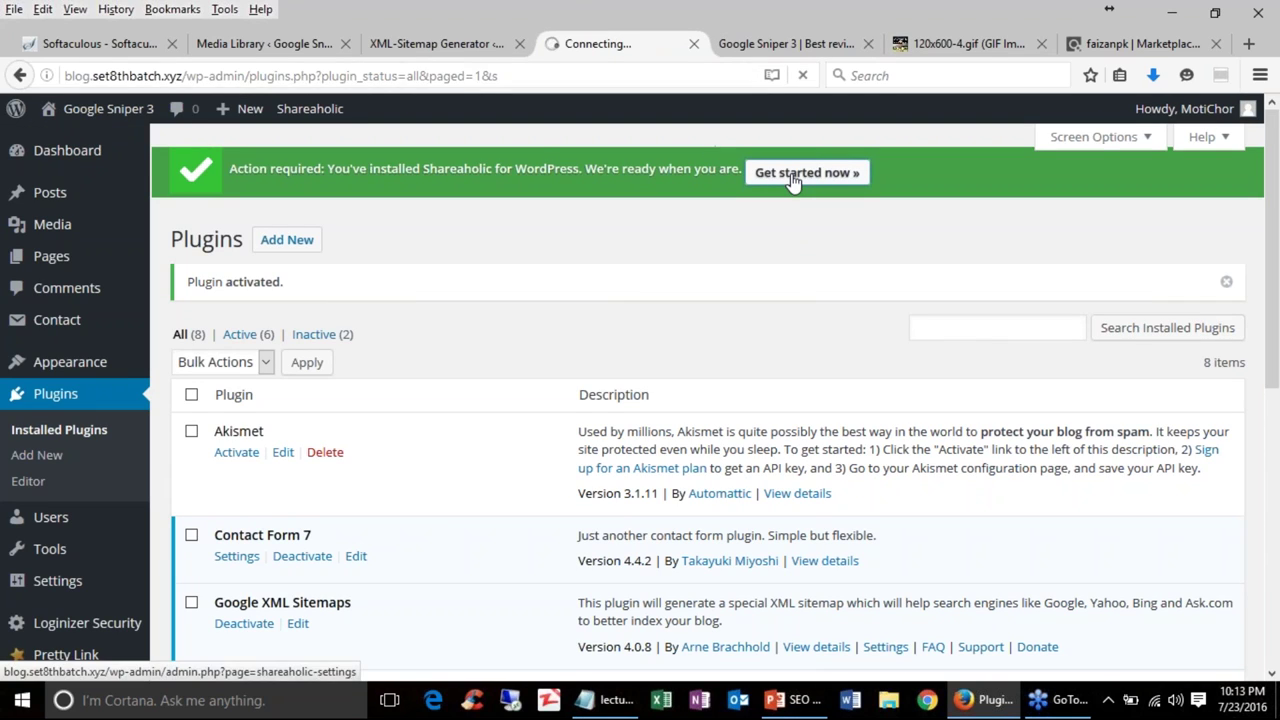
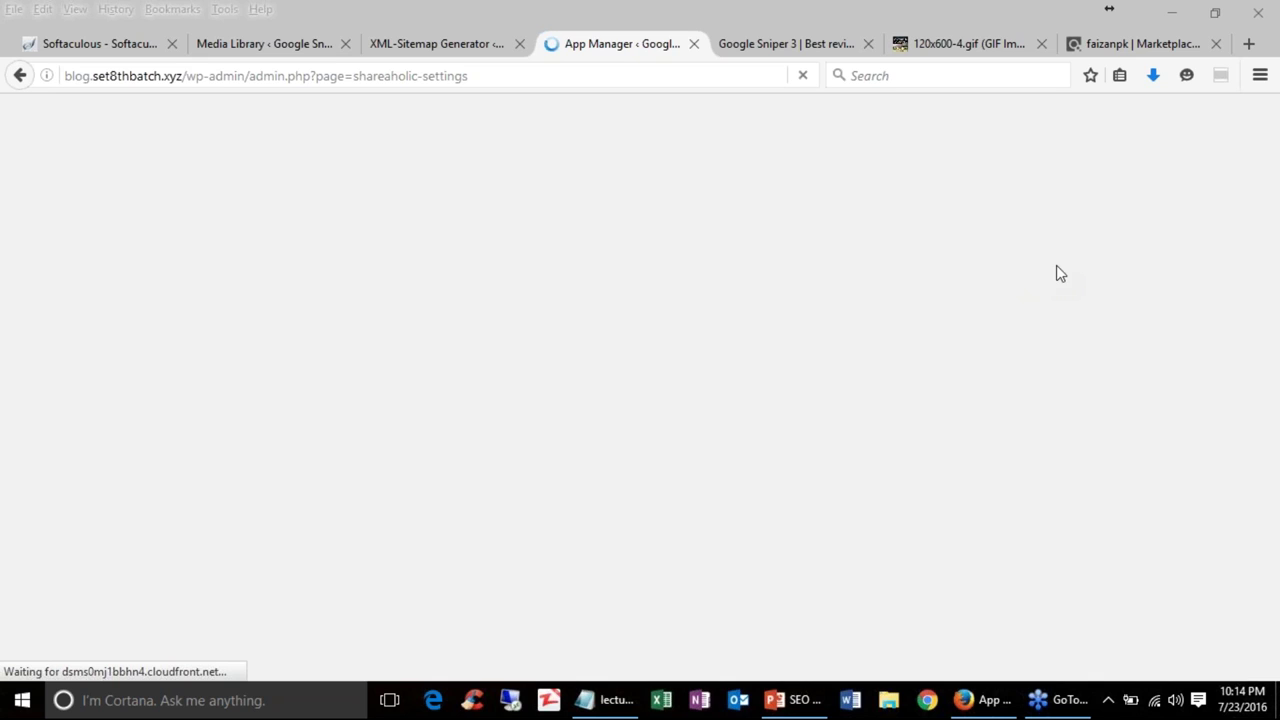
Step: Close the GIF and marketplace tabs, untick Post 'Below Content' related content, and open Share Buttons customization
click(1041, 44)
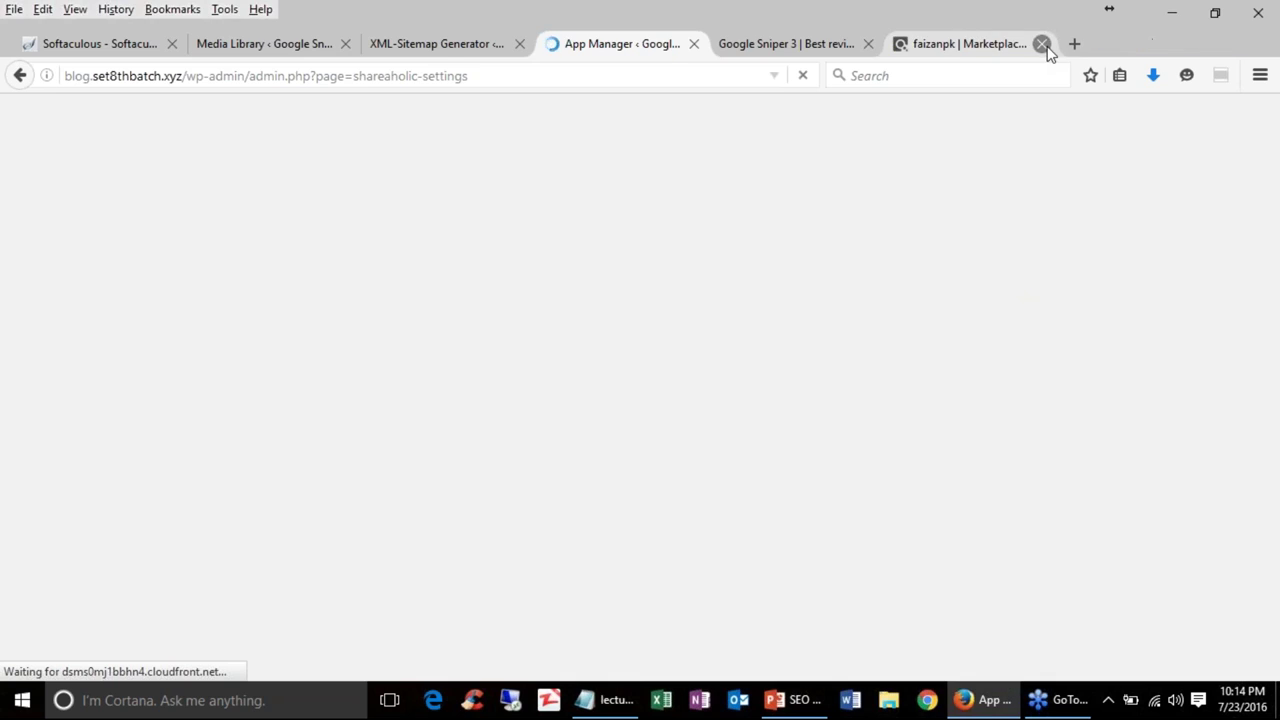
click(1042, 44)
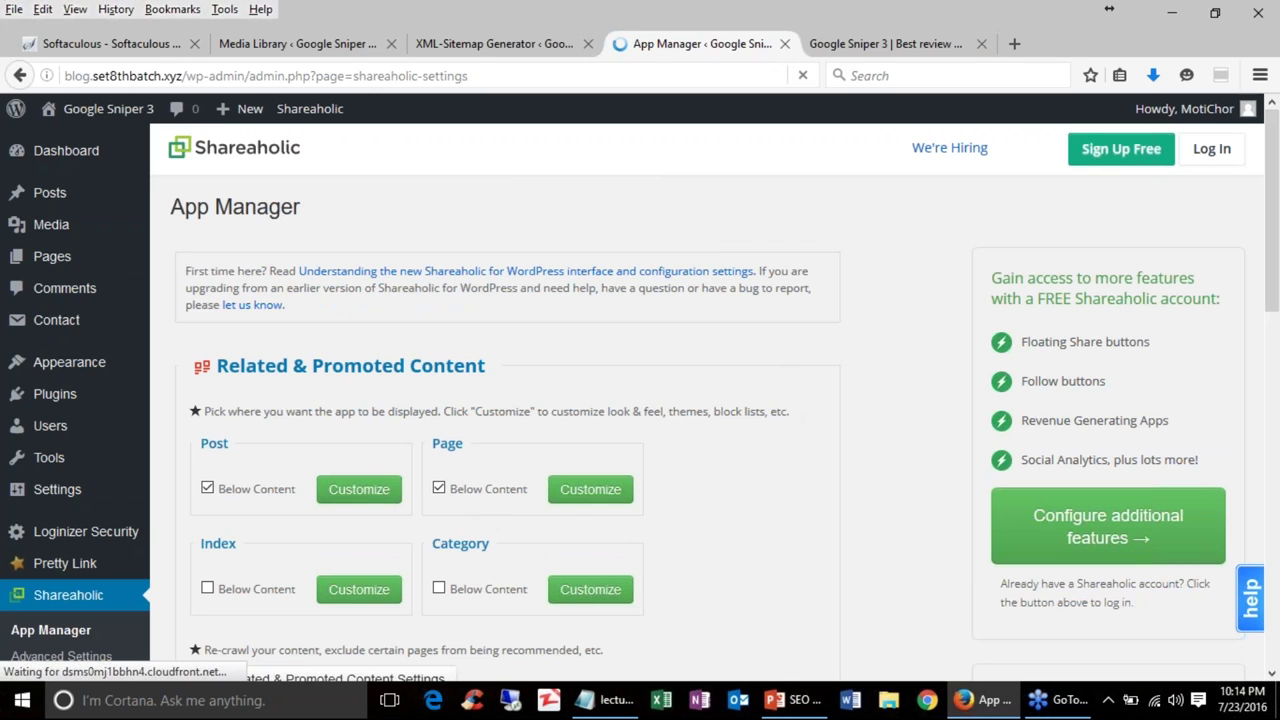
scroll(262, 308, down, 3)
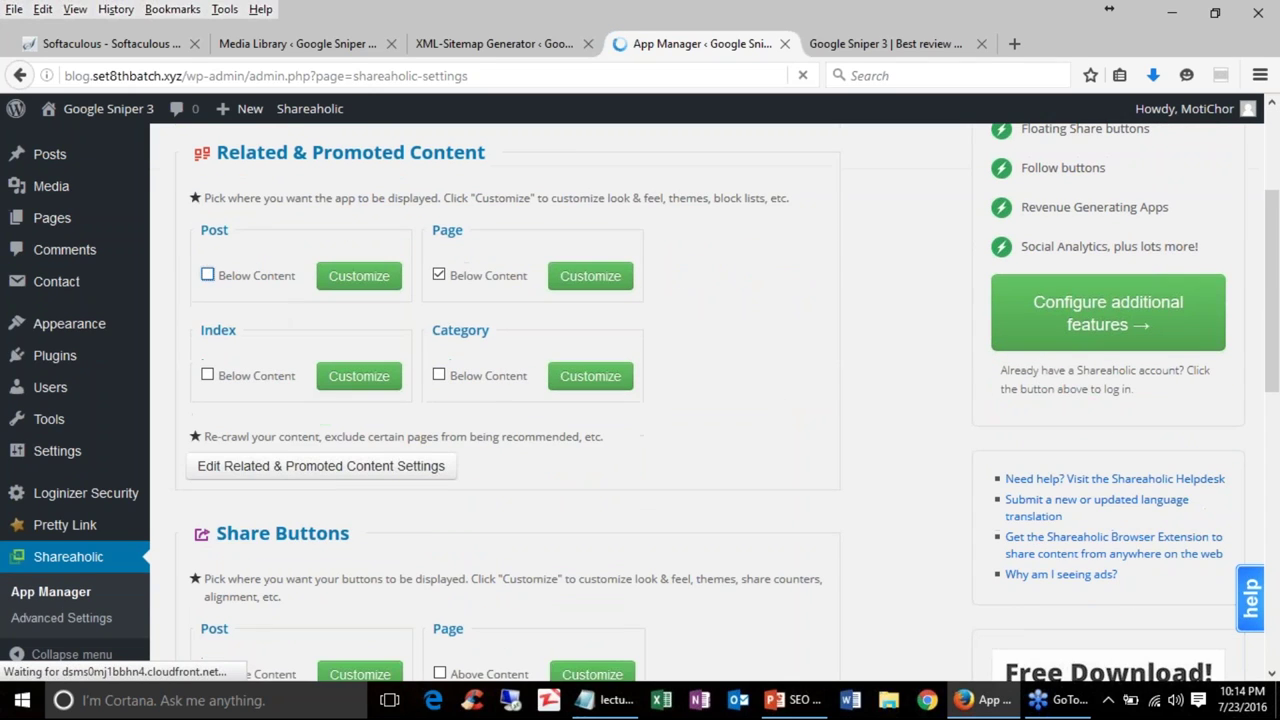
click(460, 275)
scroll(252, 374, down, 4)
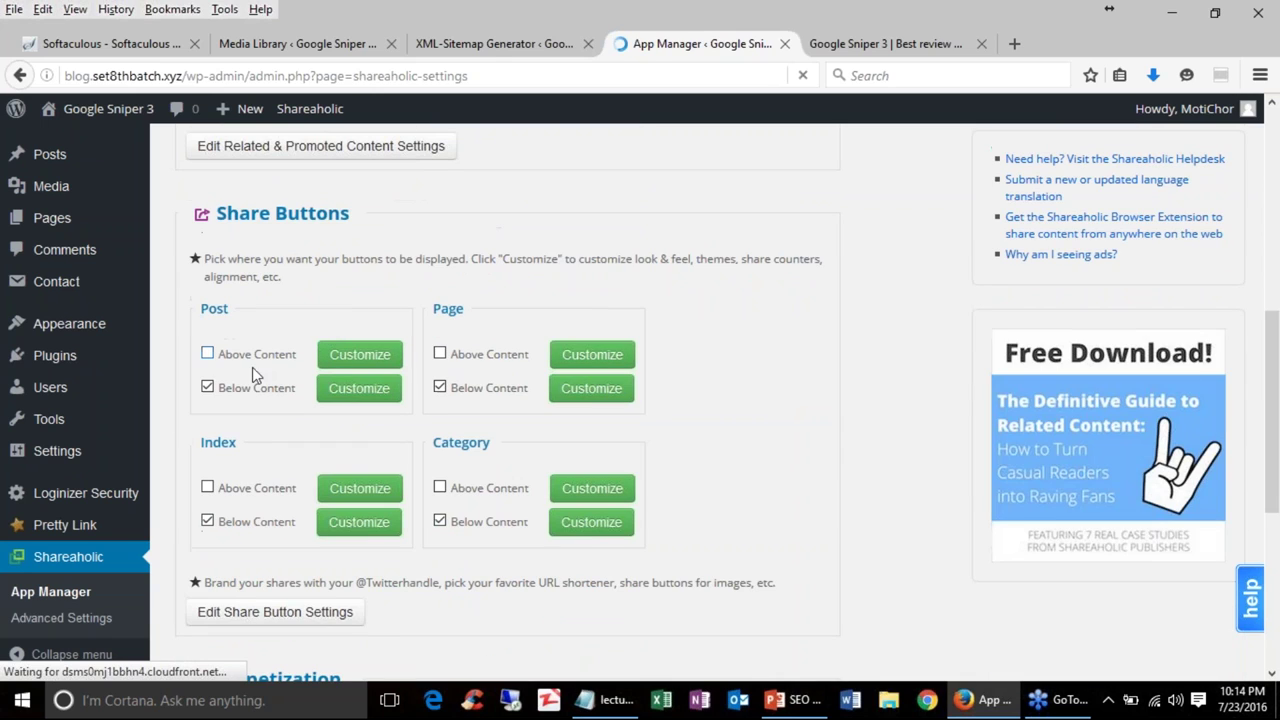
click(591, 388)
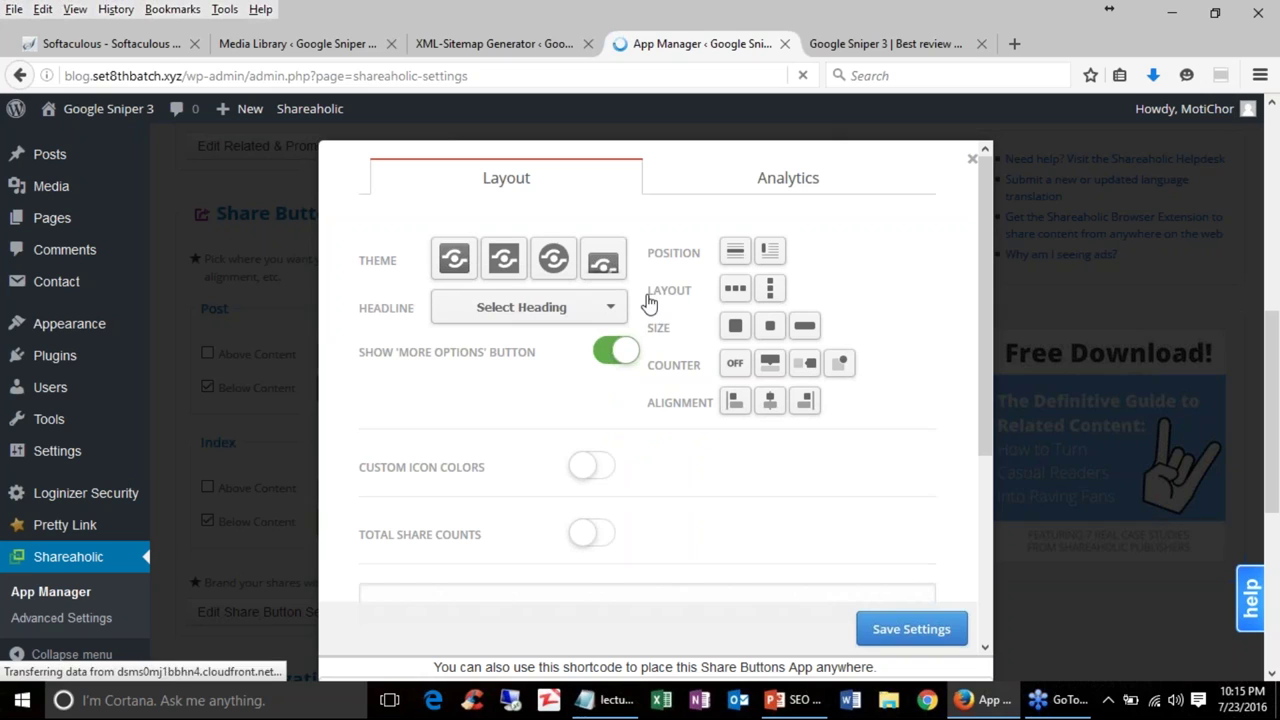
Step: Save the share buttons with the Sexy theme and center alignment
click(614, 264)
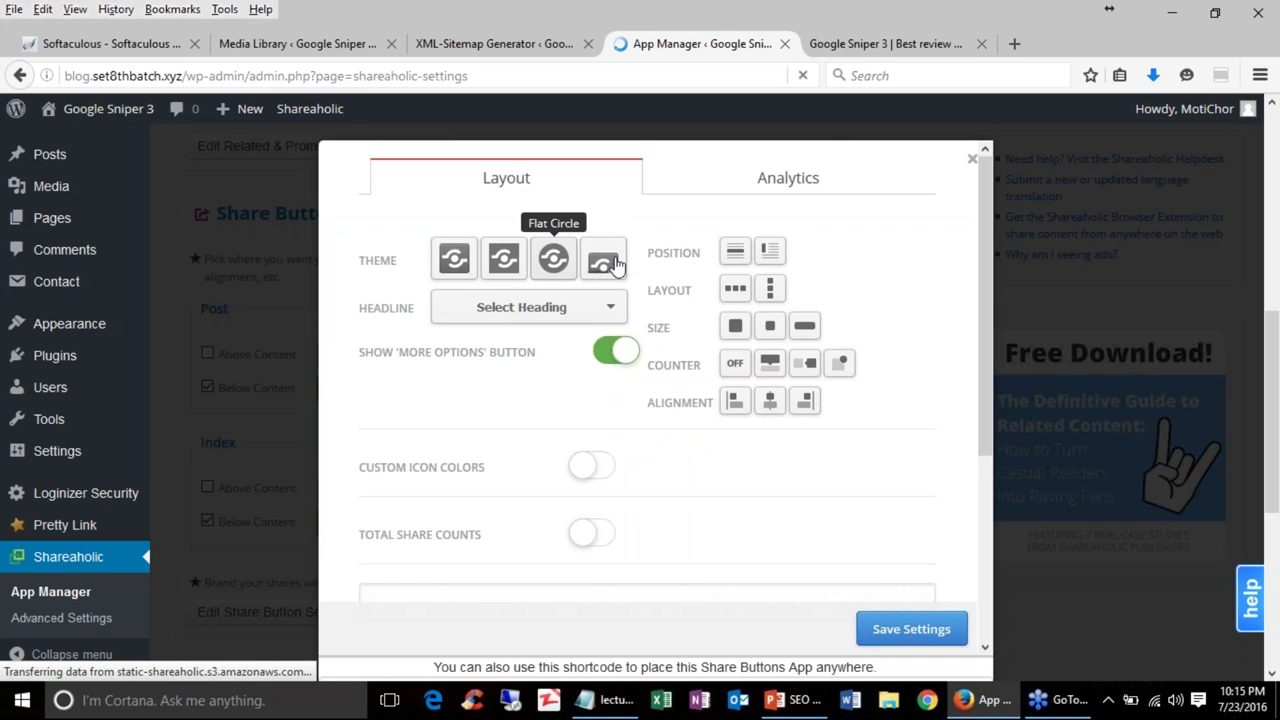
click(769, 402)
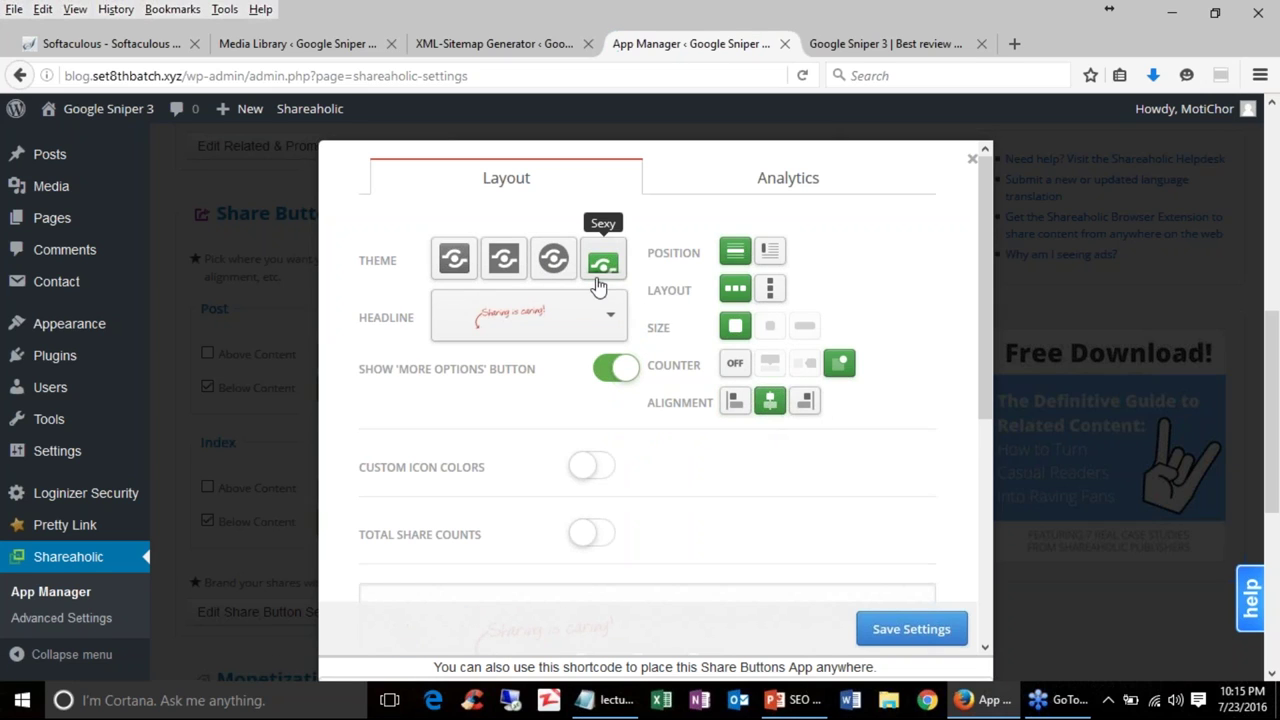
click(925, 631)
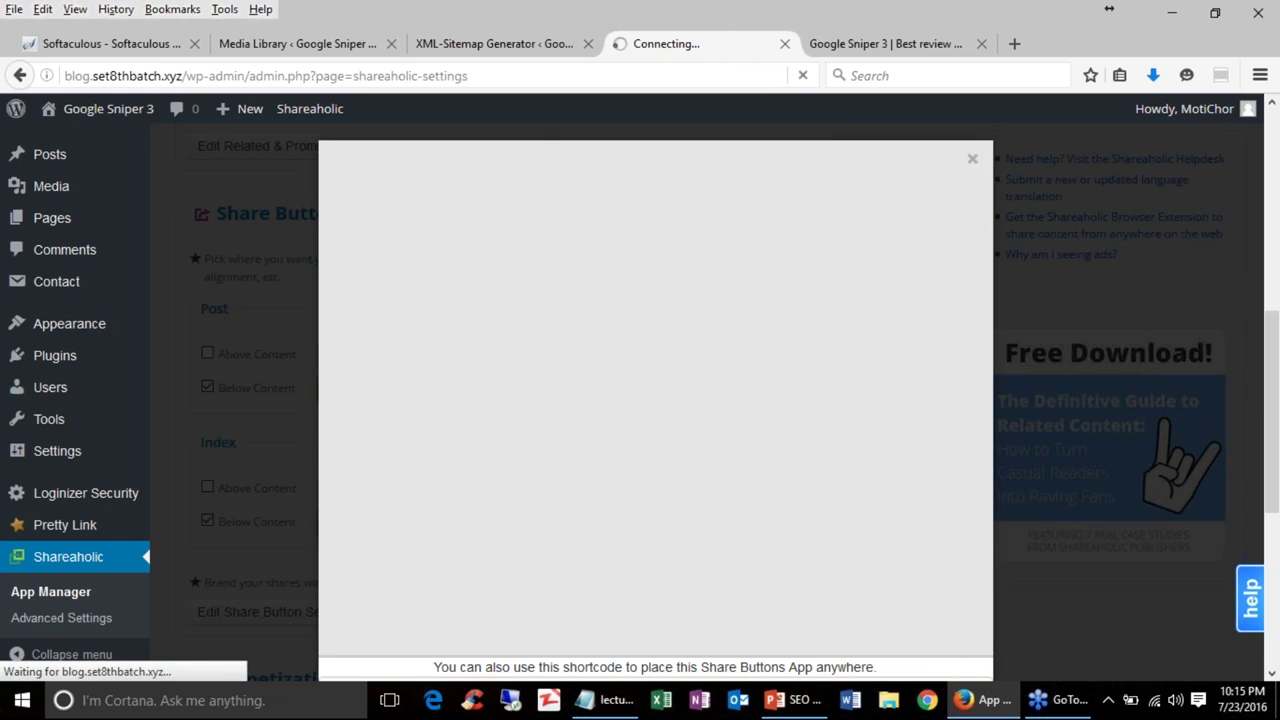
Step: Close the XML-Sitemap tab and view the blog's front page
click(440, 44)
click(588, 43)
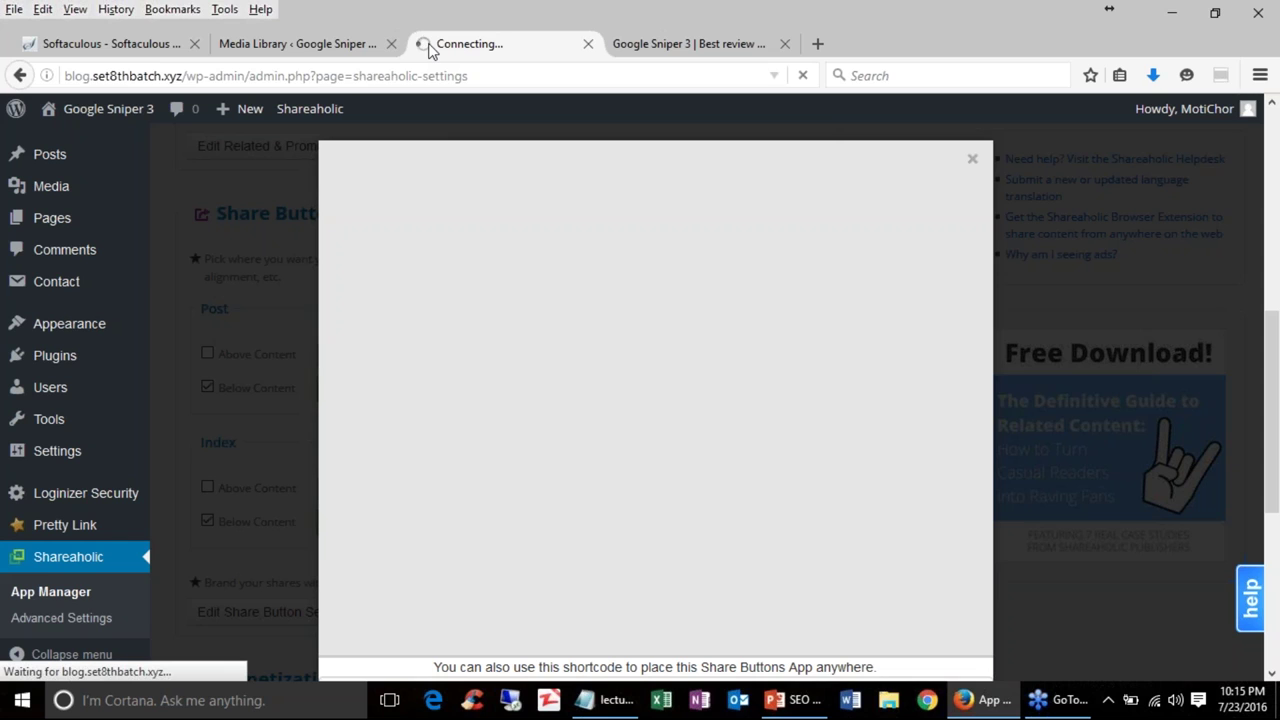
click(673, 52)
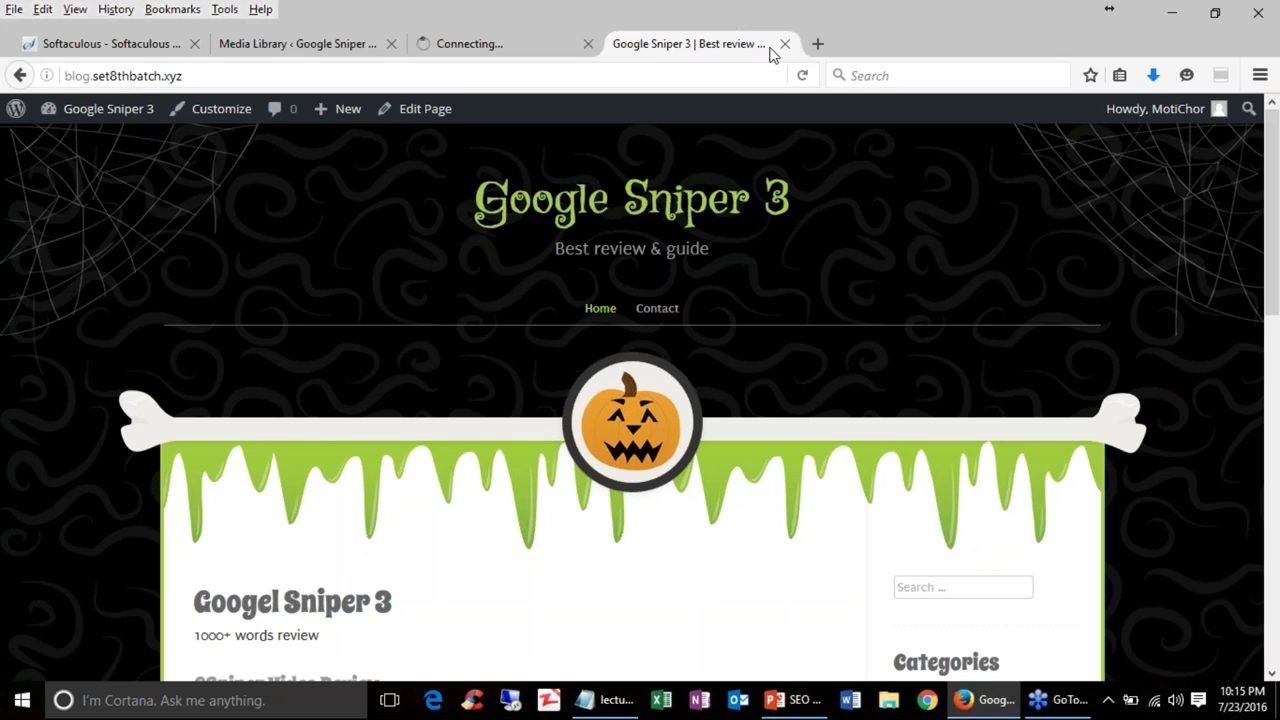
Step: Confirm the Shareaholic settings saved, reload the blog front page to its footer, then bring up Notepad
click(455, 45)
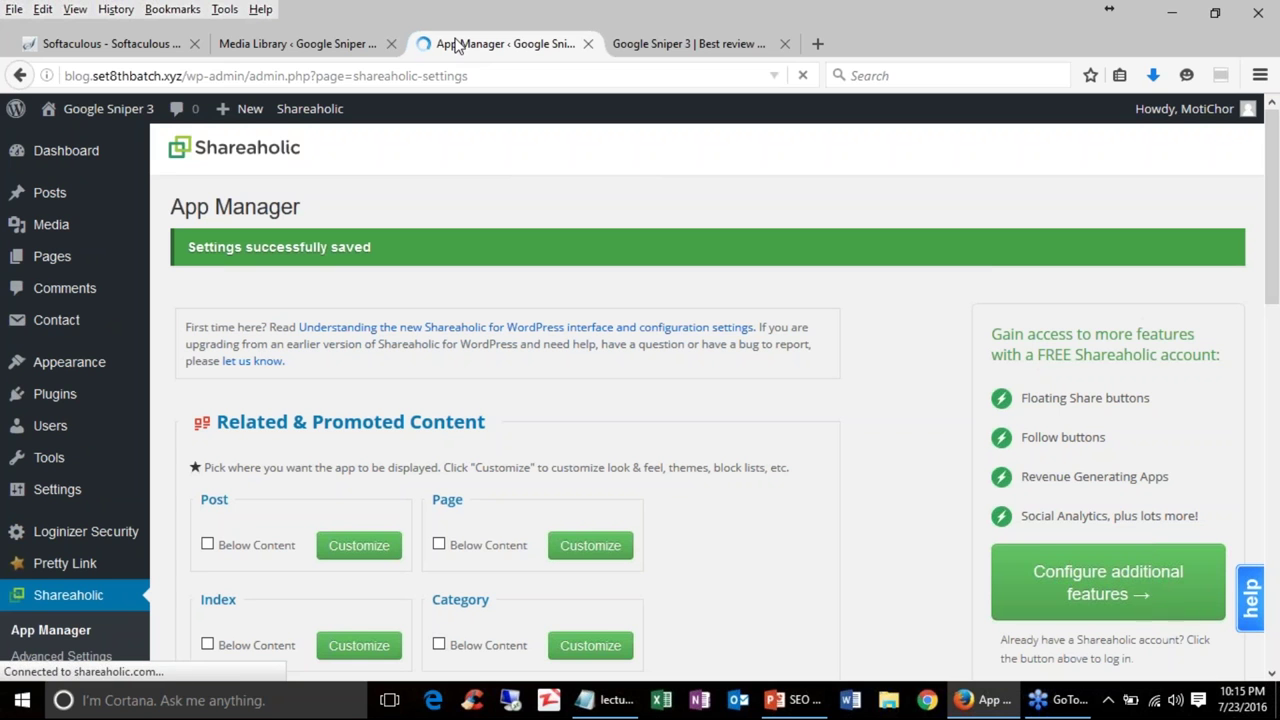
click(643, 50)
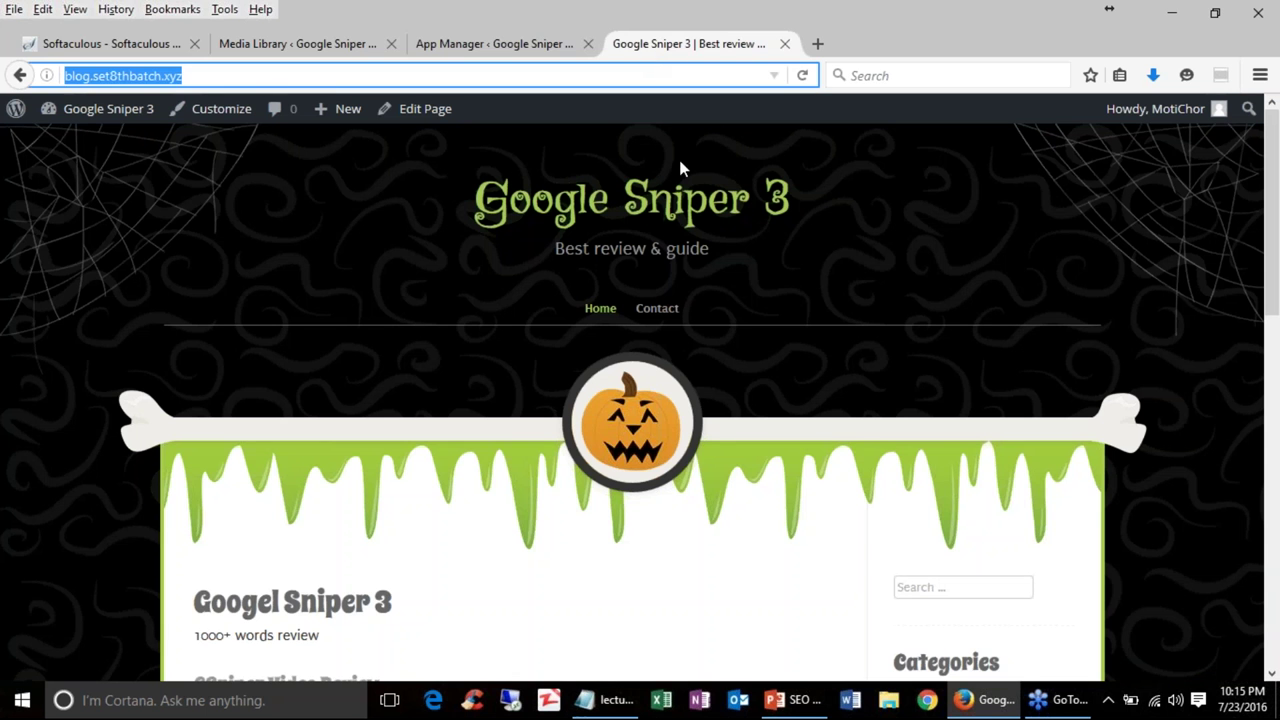
key(Return)
click(418, 48)
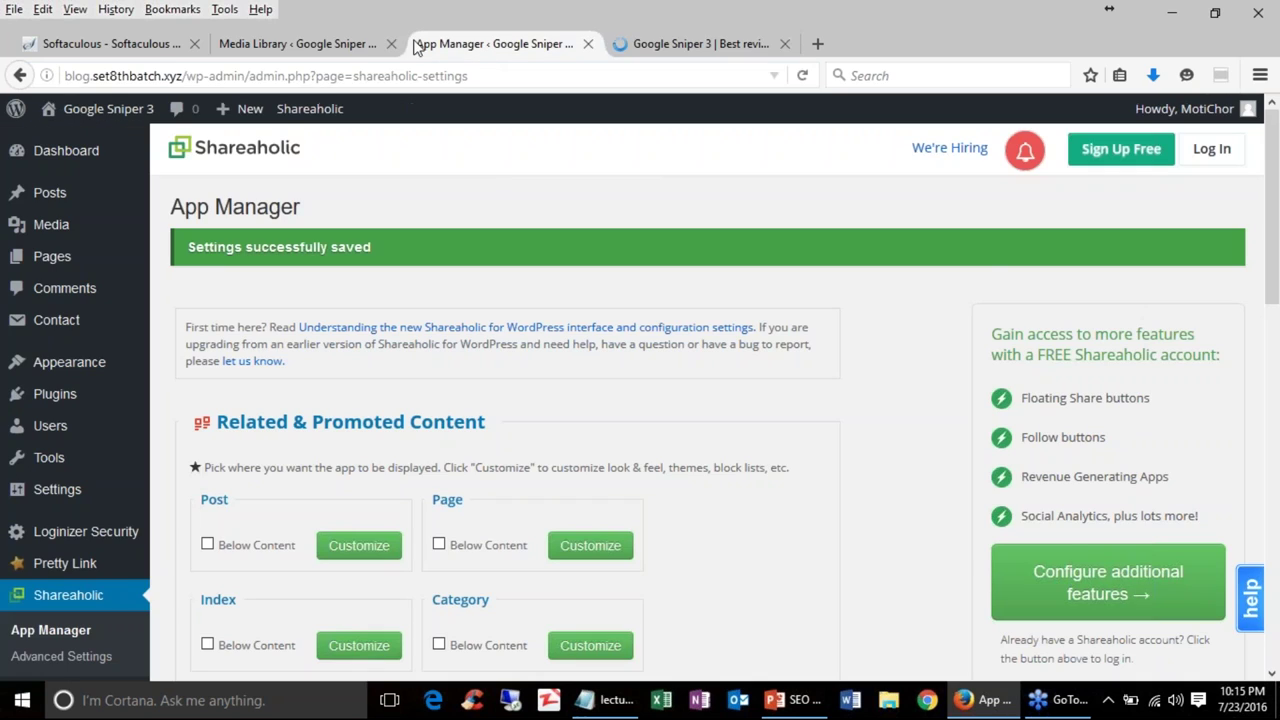
click(676, 57)
scroll(757, 320, down, 10)
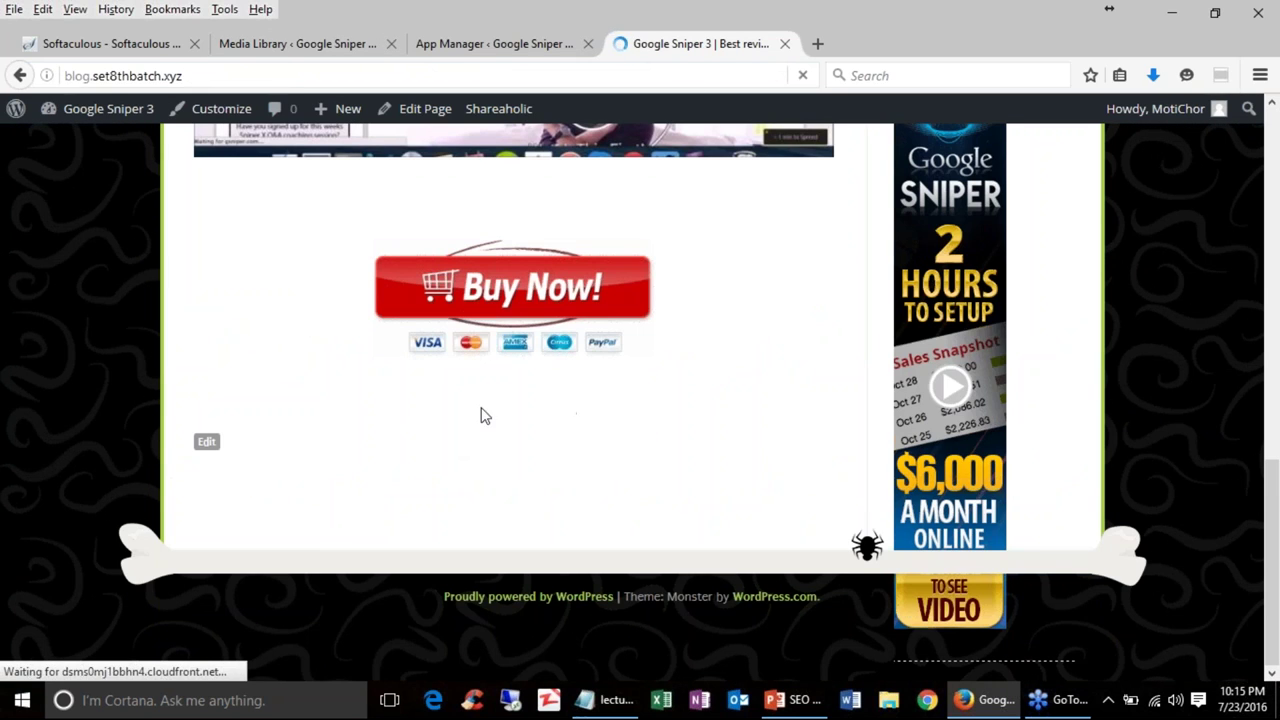
click(612, 700)
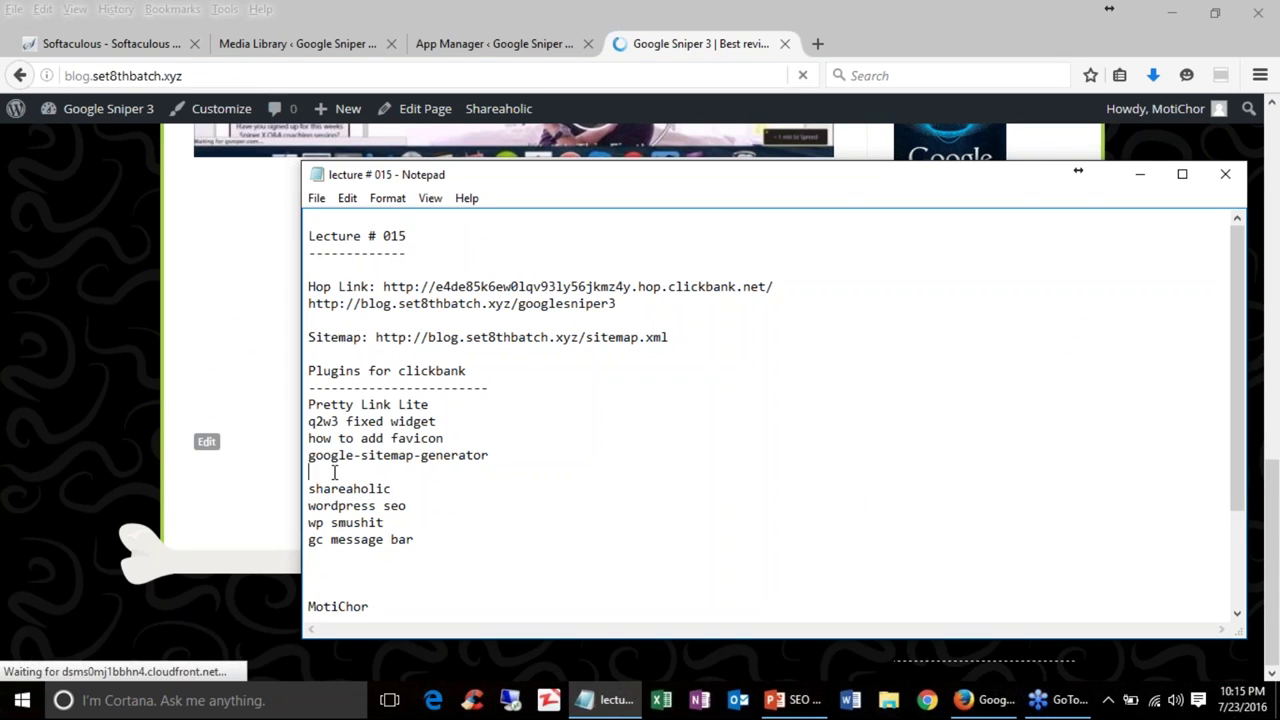
Step: Move the notes' blank line below 'shareaholic', copy 'wordpress seo', and return to Firefox
key(BackSpace)
key(Return)
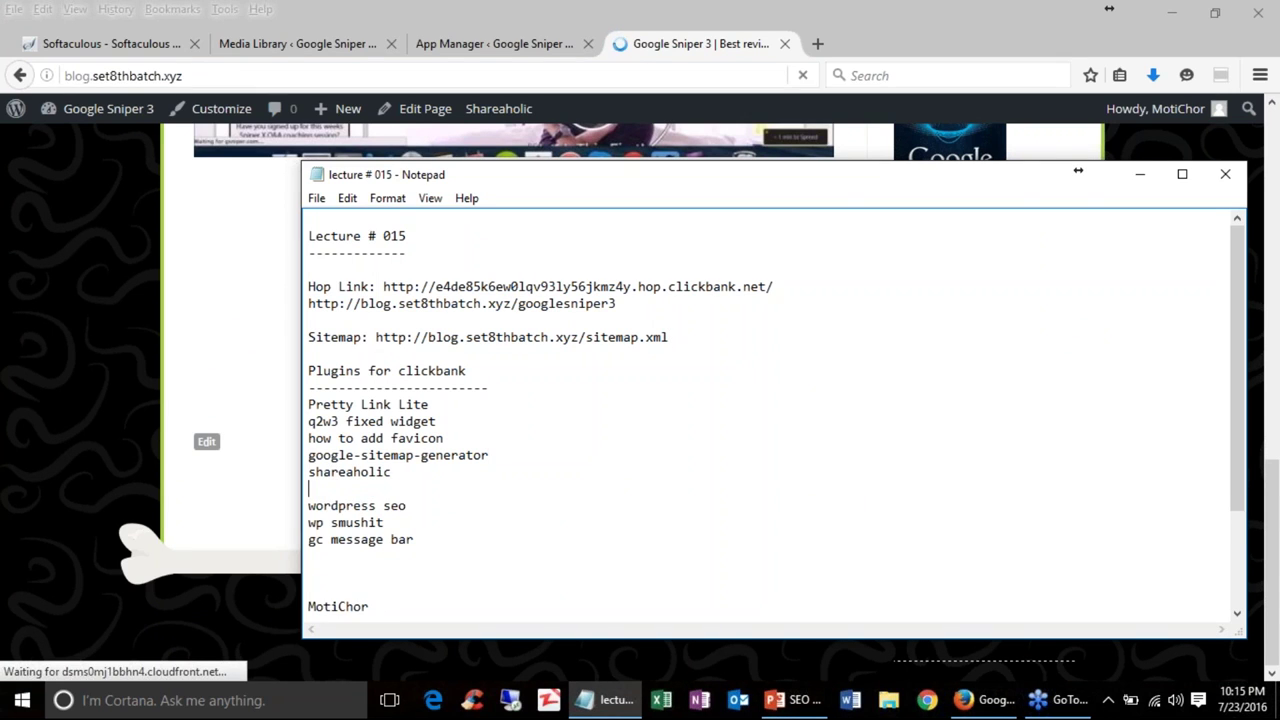
drag(409, 505, 308, 506)
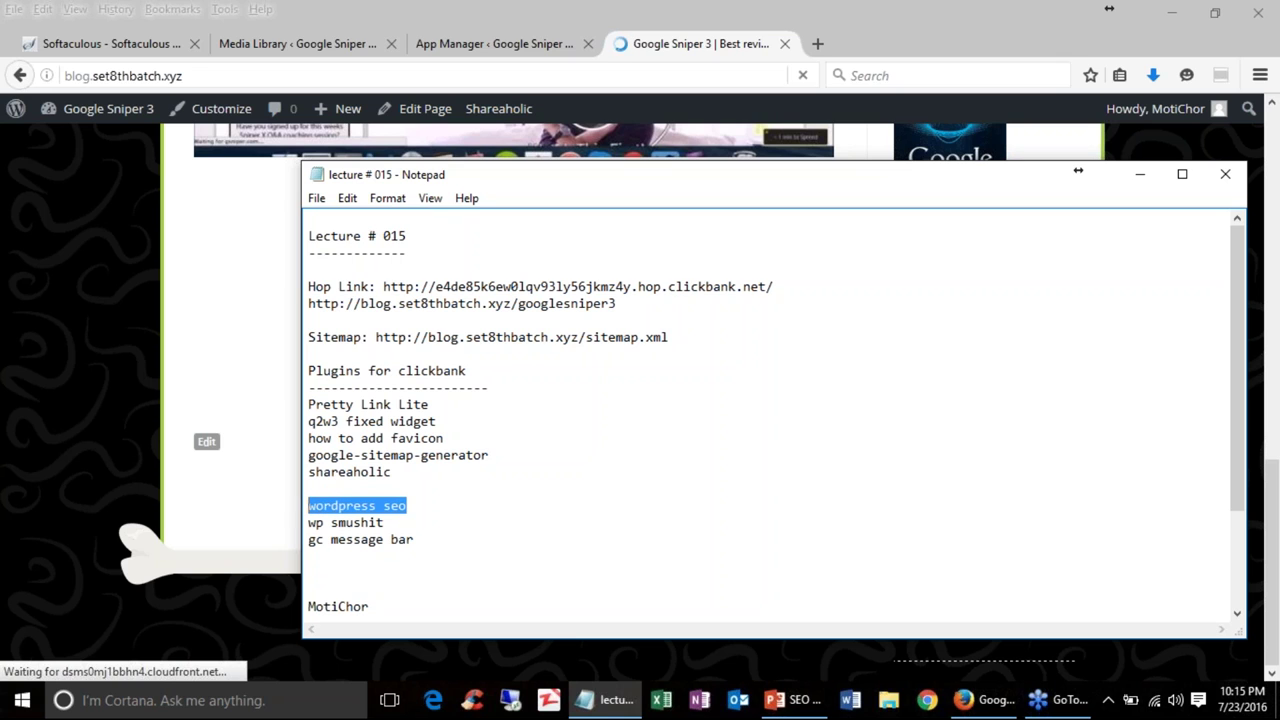
right_click(322, 513)
double_click(375, 303)
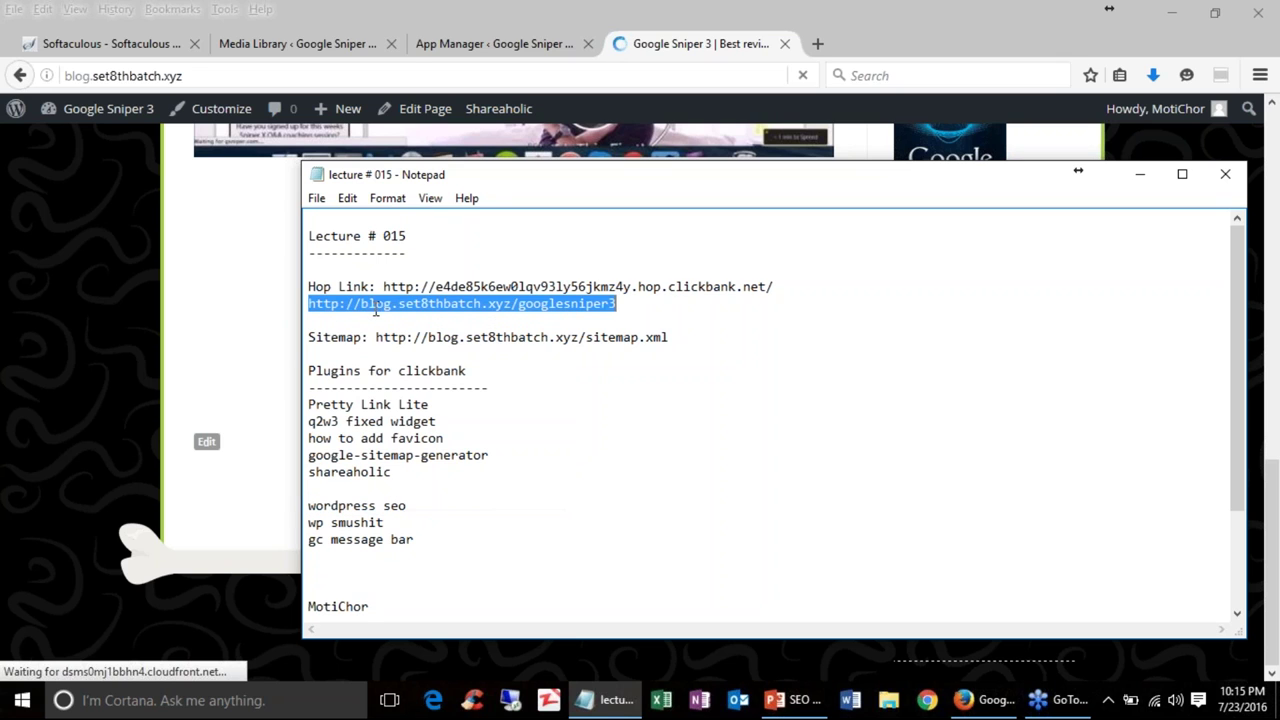
click(348, 31)
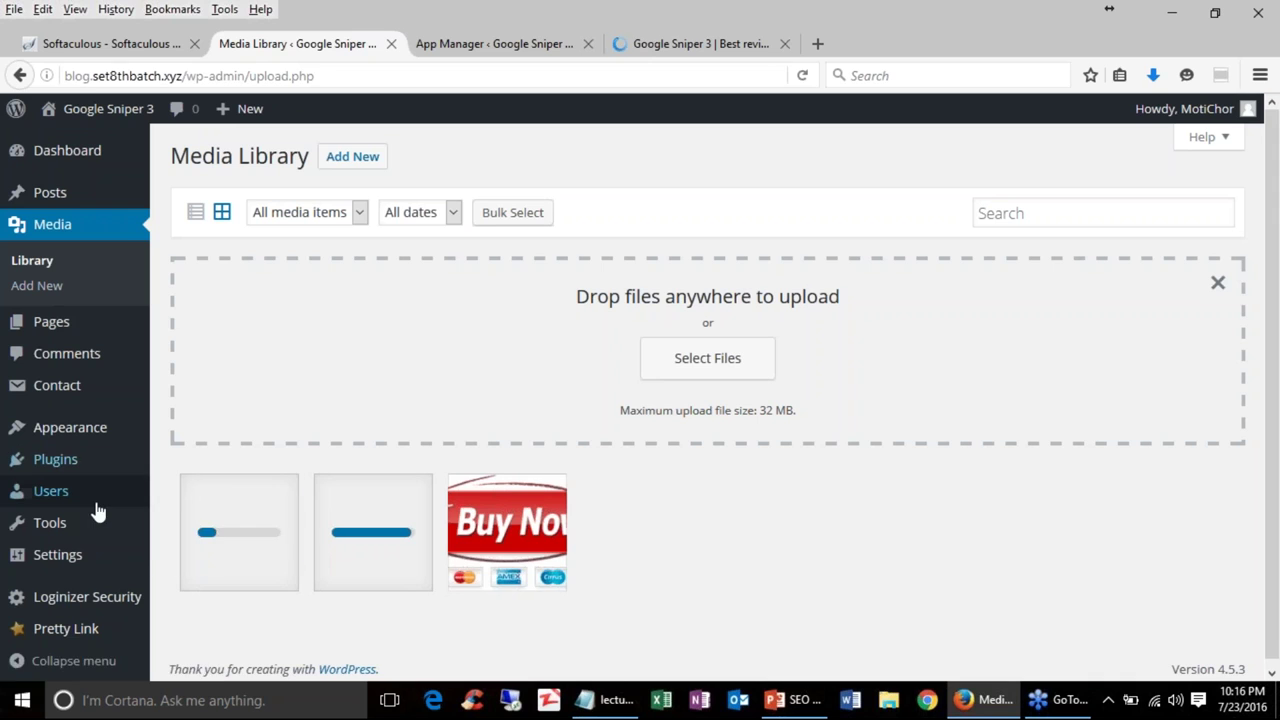
Step: Search Add Plugins for 'wordpress seo' and install Yoast SEO 3.4
click(180, 492)
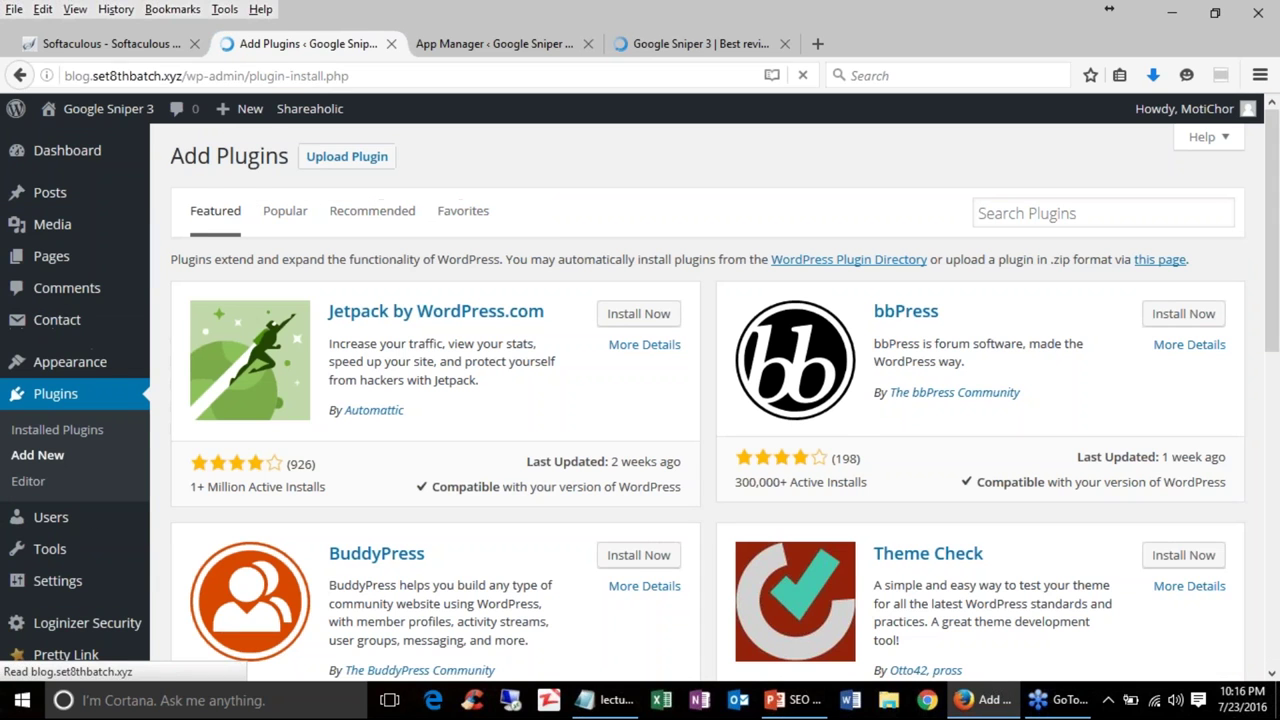
scroll(700, 400, down, 5)
scroll(1031, 194, up, 5)
click(1045, 216)
text(wordpress seo)
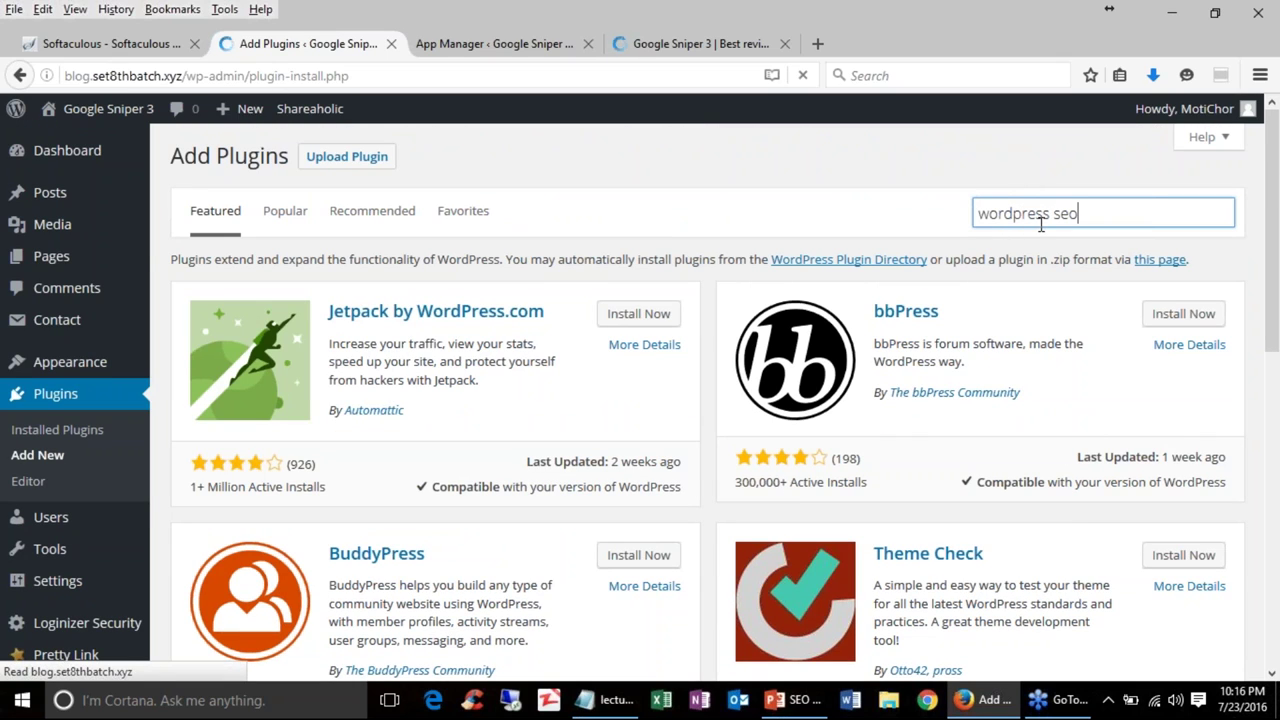
text(\)
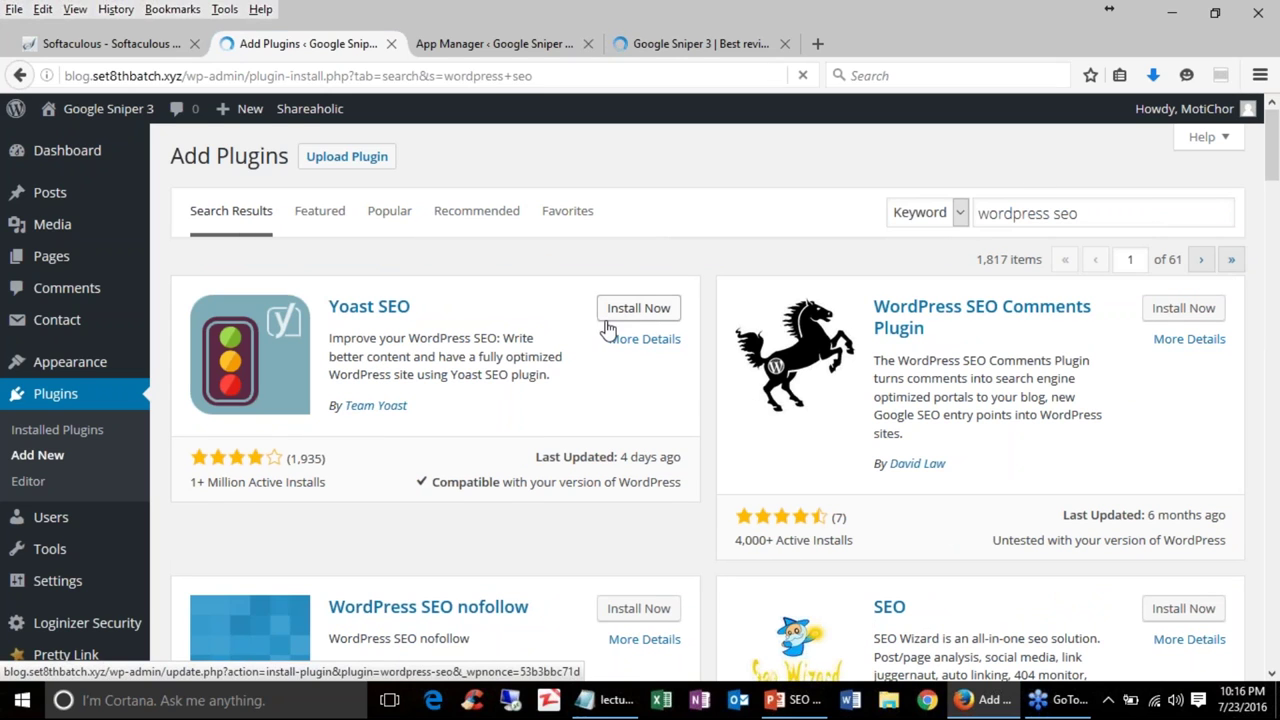
click(630, 310)
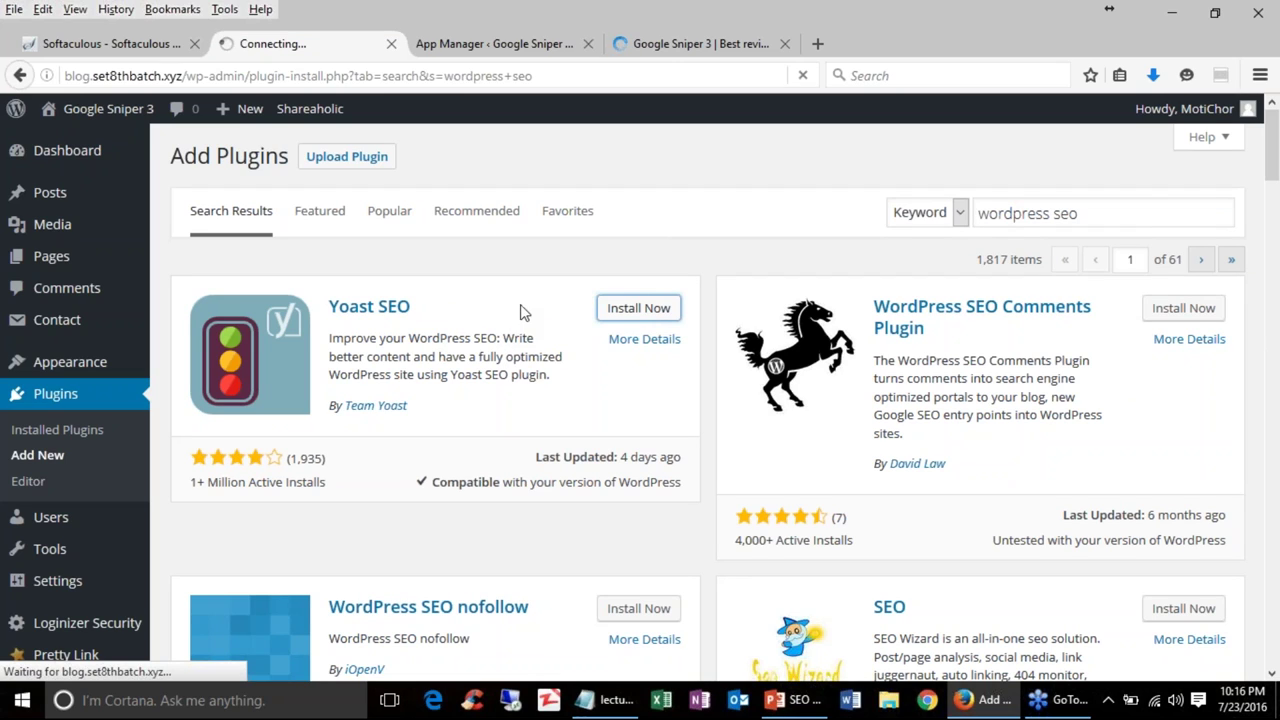
click(686, 44)
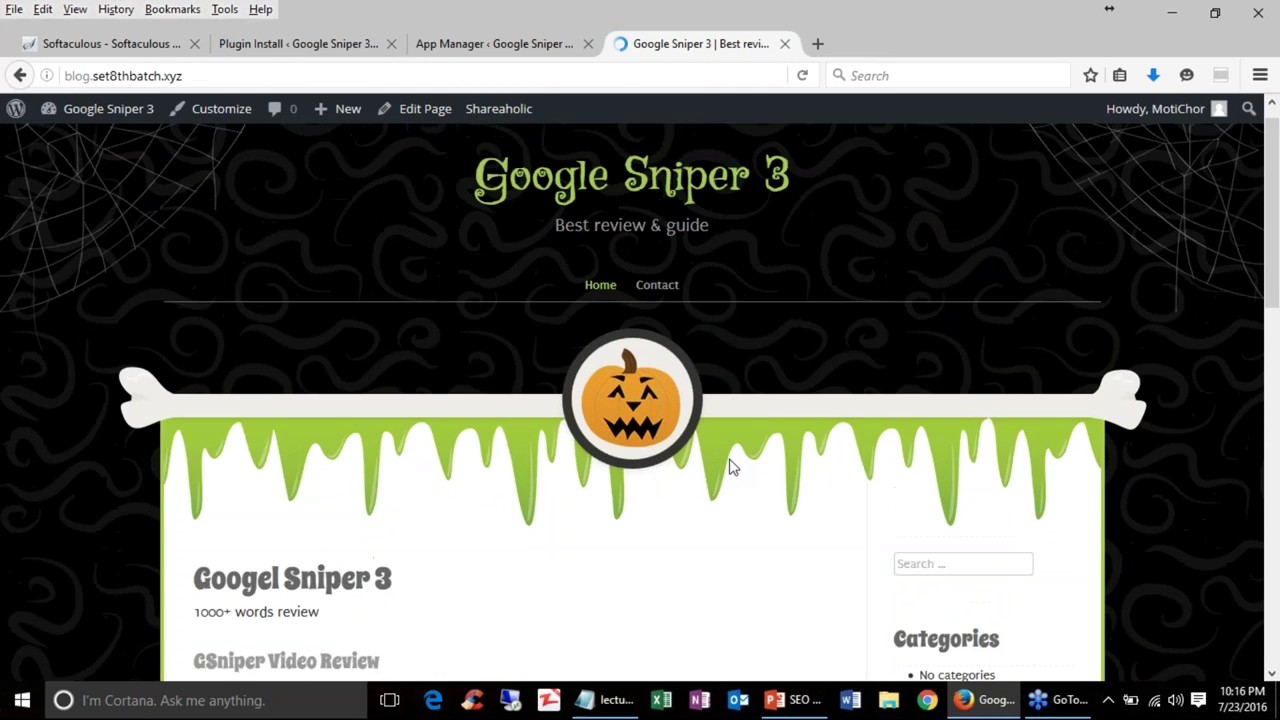
double_click(332, 28)
Step: Activate the newly installed Yoast SEO plugin and maximize the browser window
click(332, 45)
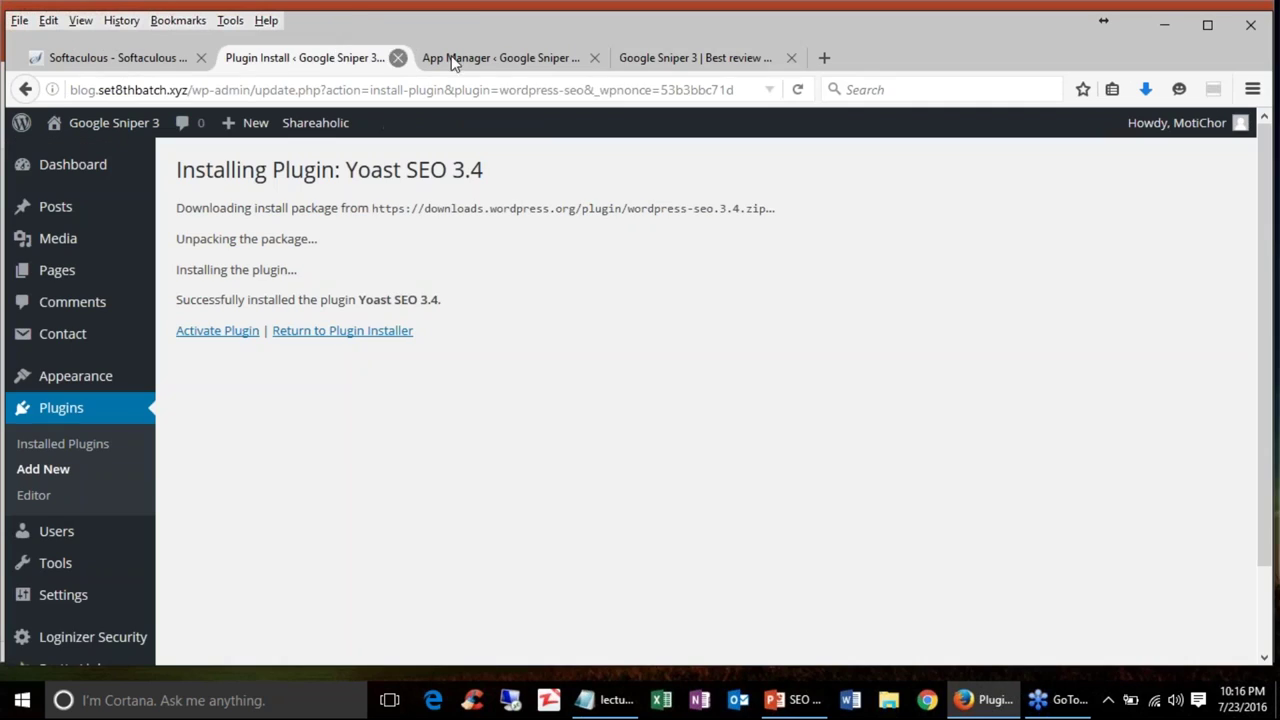
click(209, 337)
double_click(959, 39)
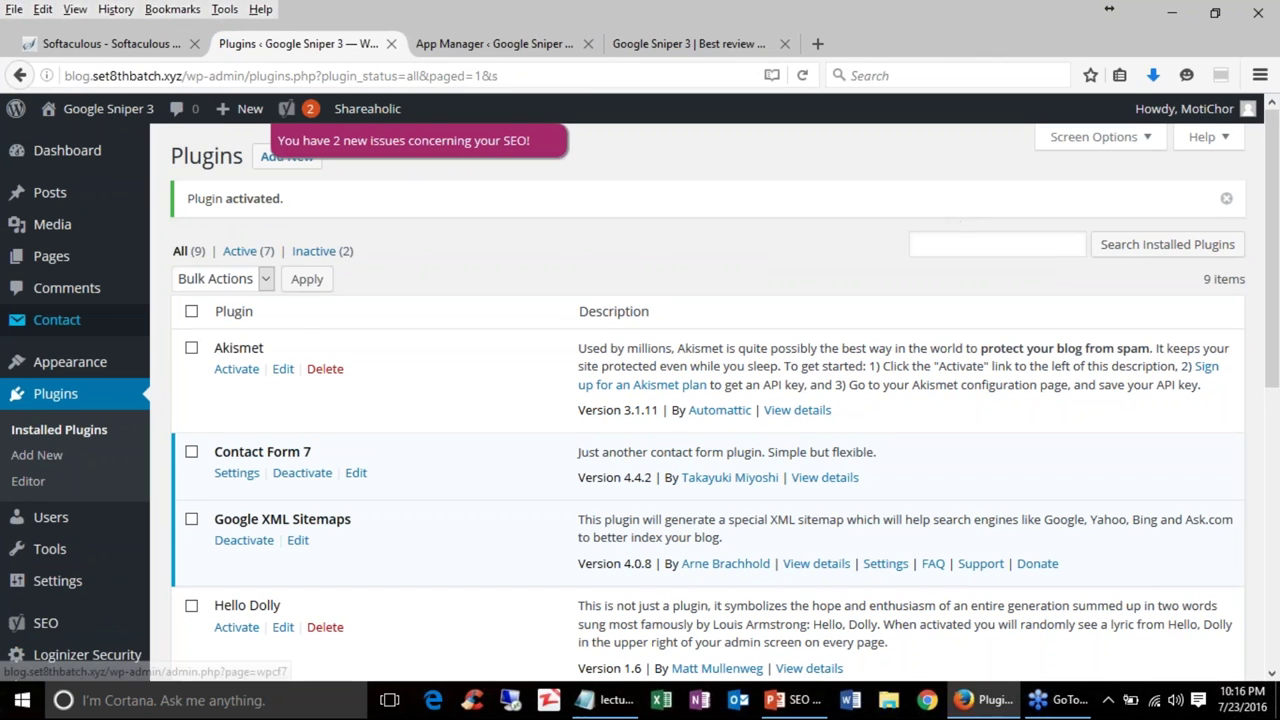
scroll(135, 300, down, 3)
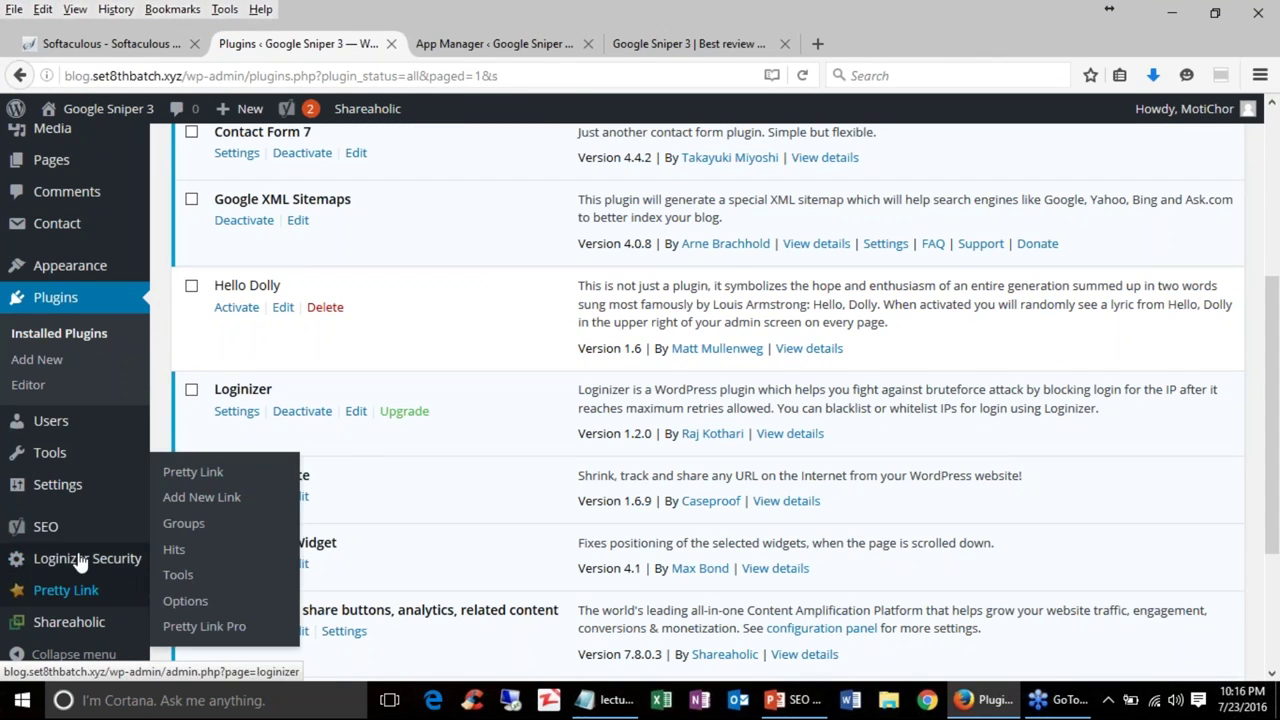
Step: Enable Force rewrite titles in Yoast's Titles & Metas General settings and save
click(186, 472)
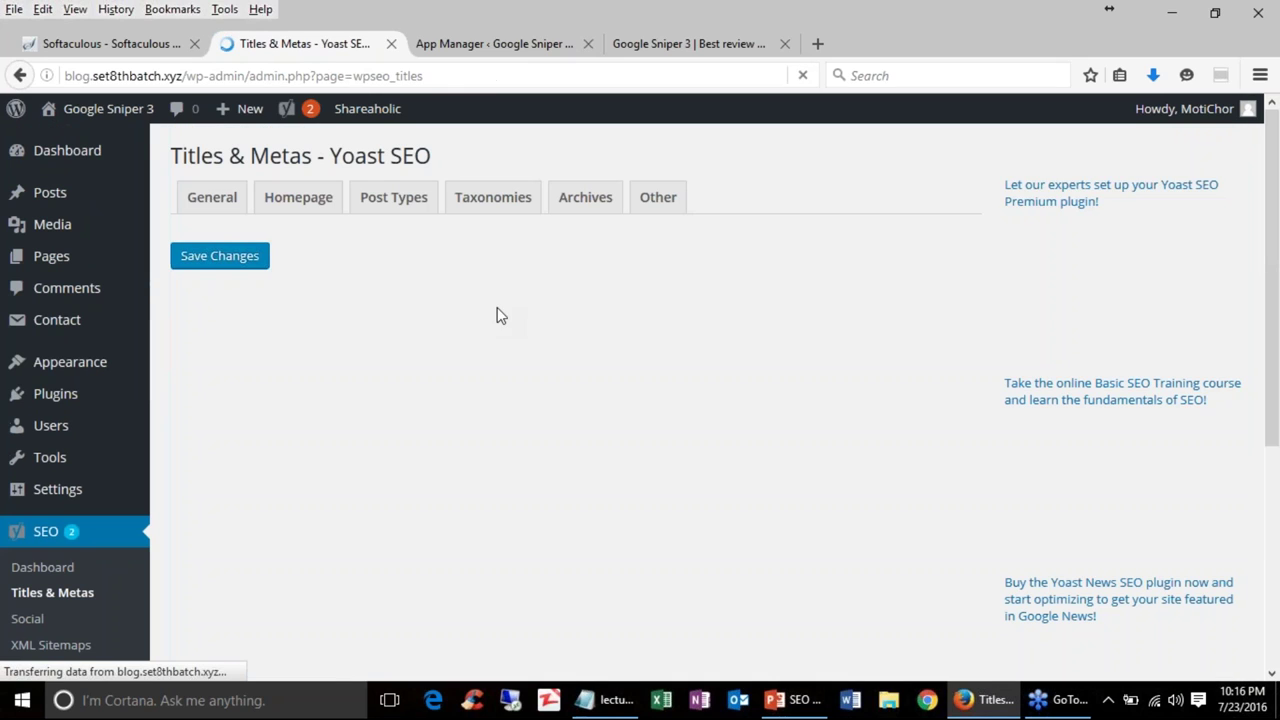
click(304, 198)
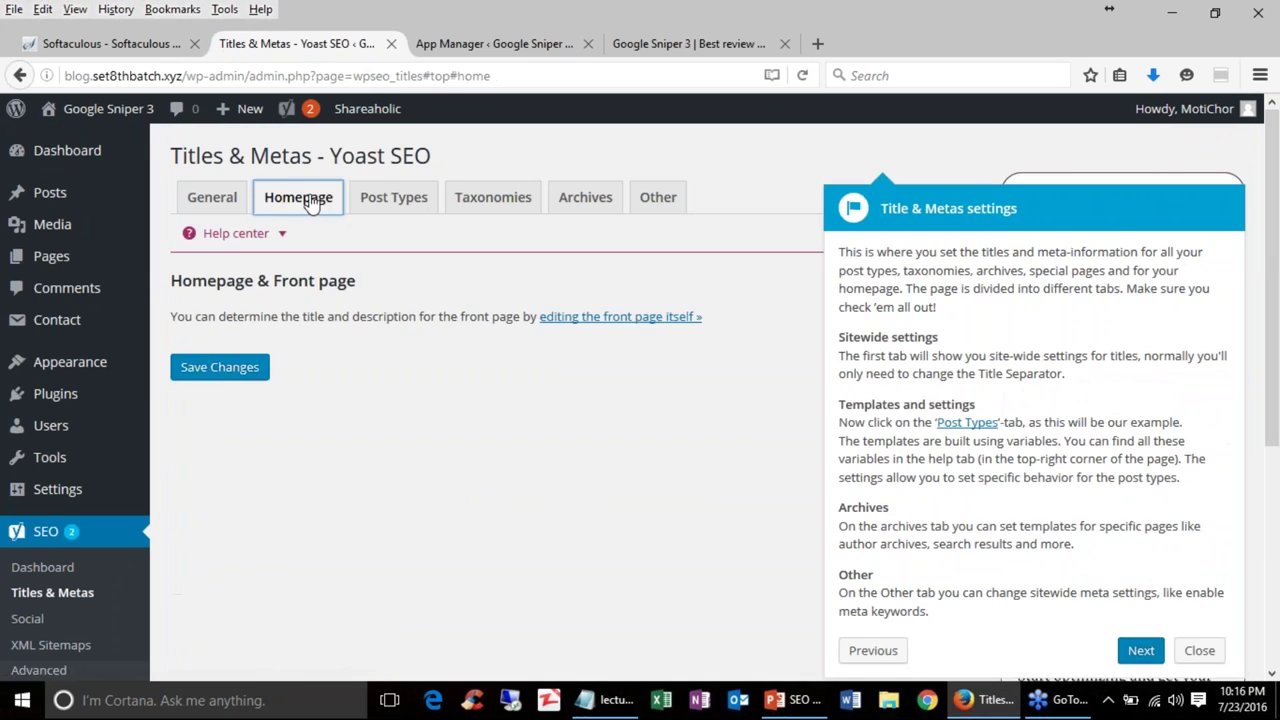
click(392, 199)
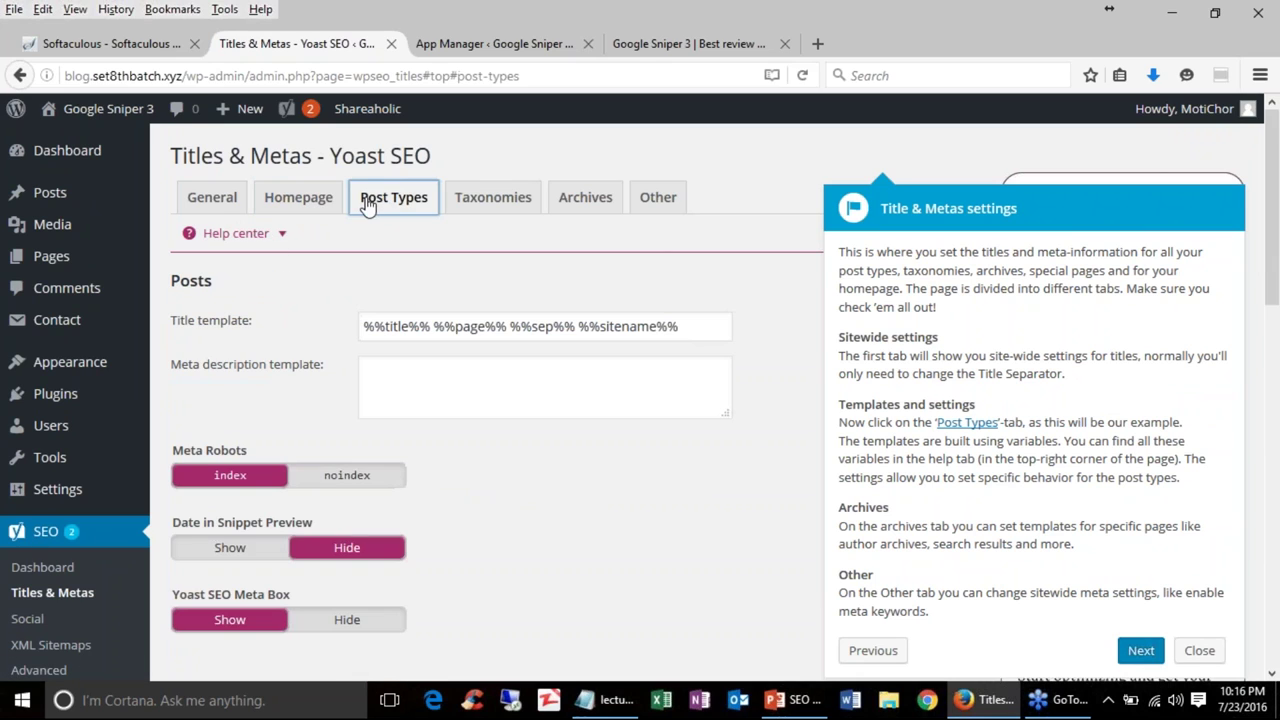
click(297, 200)
click(215, 199)
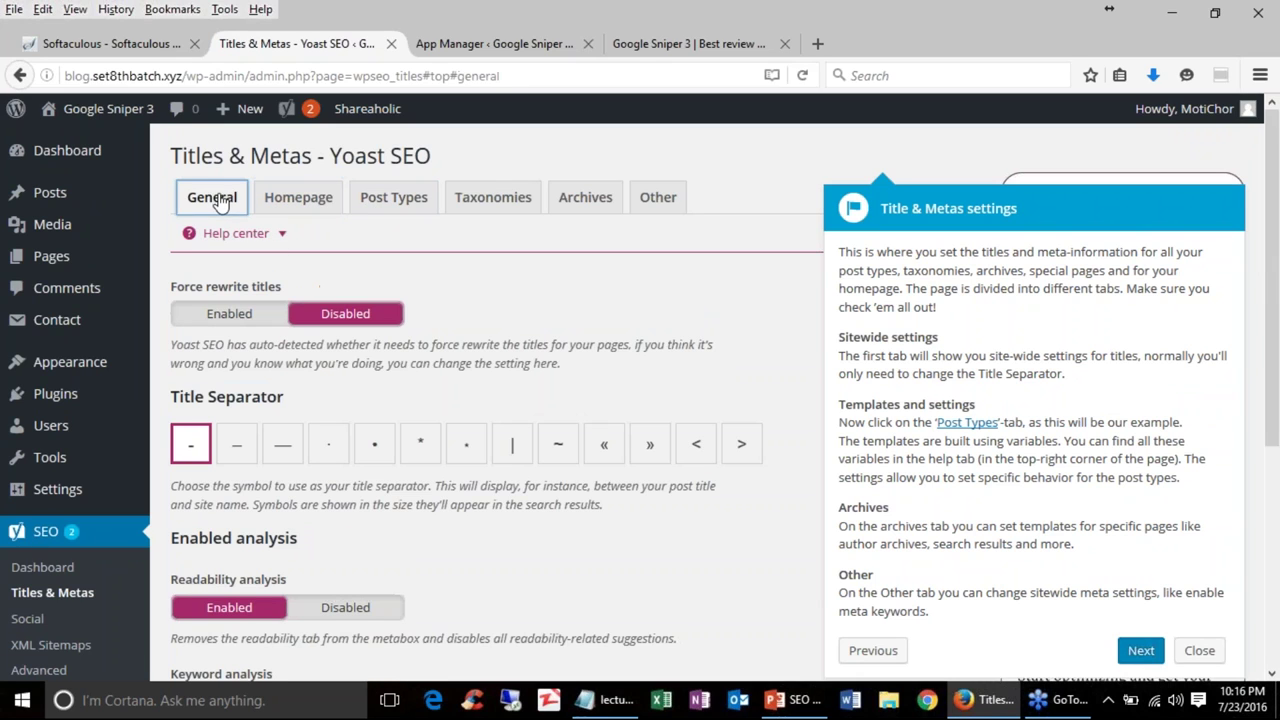
click(235, 314)
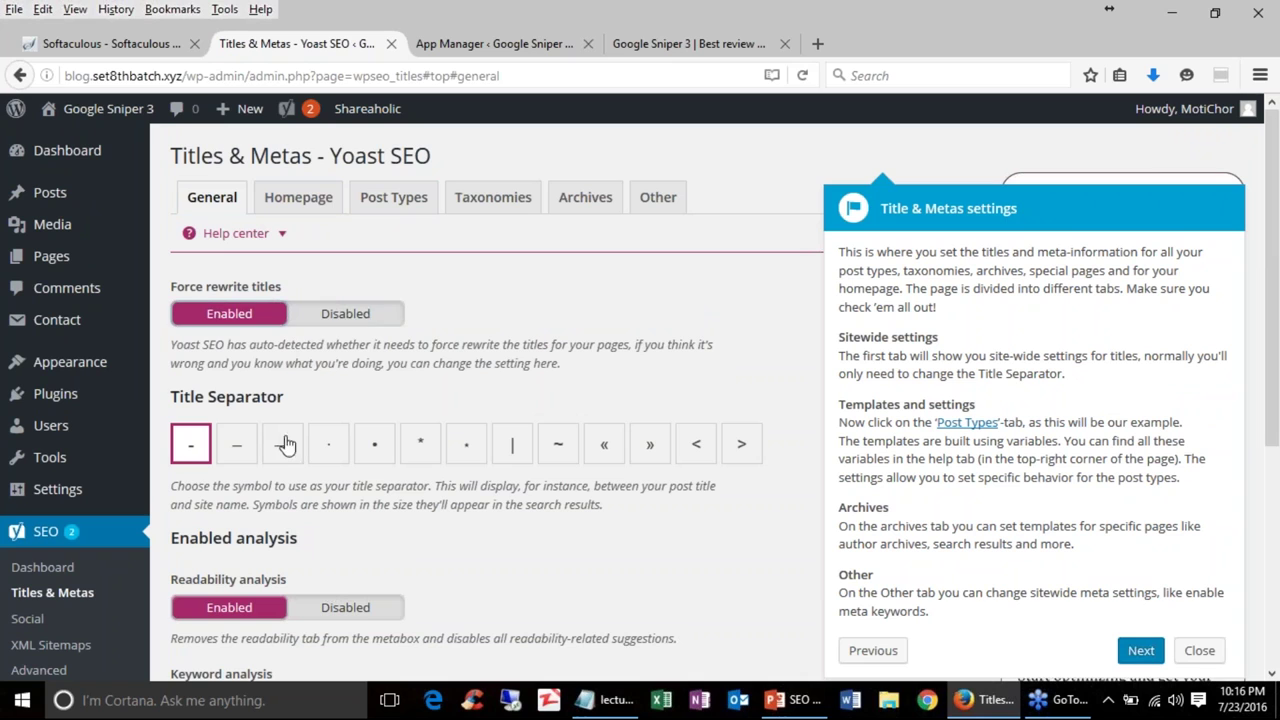
scroll(229, 497, down, 3)
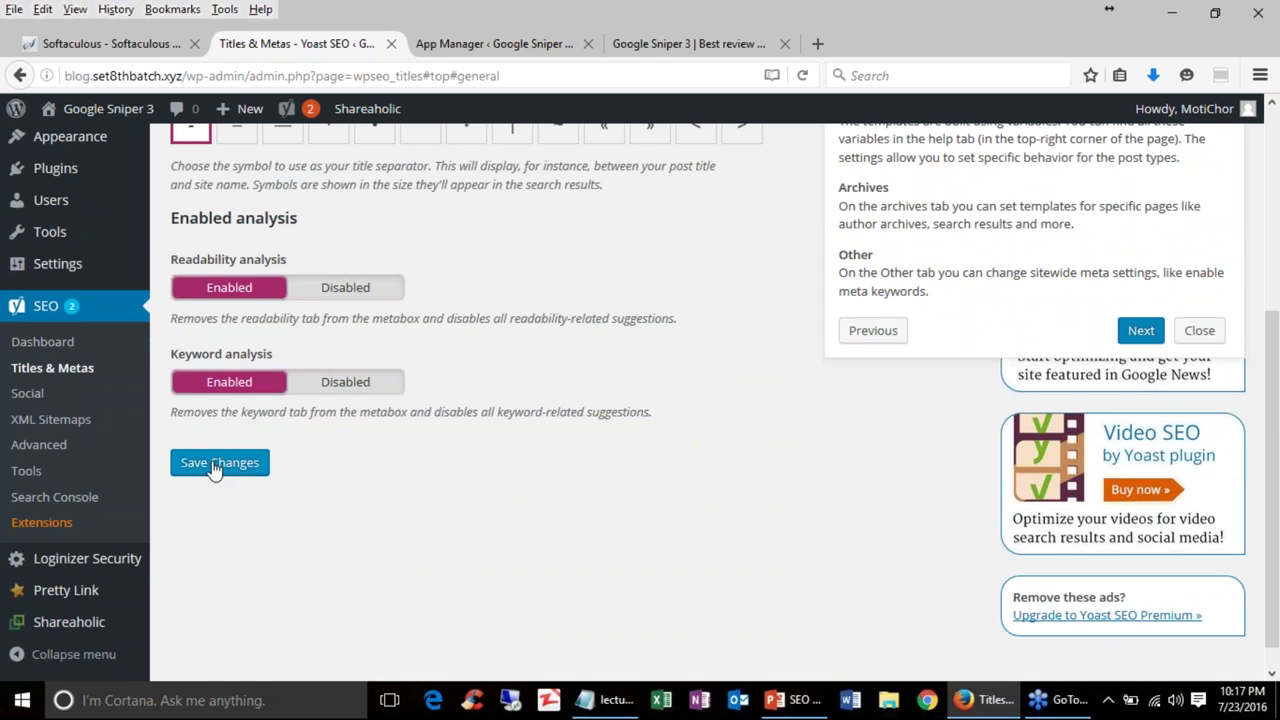
click(215, 464)
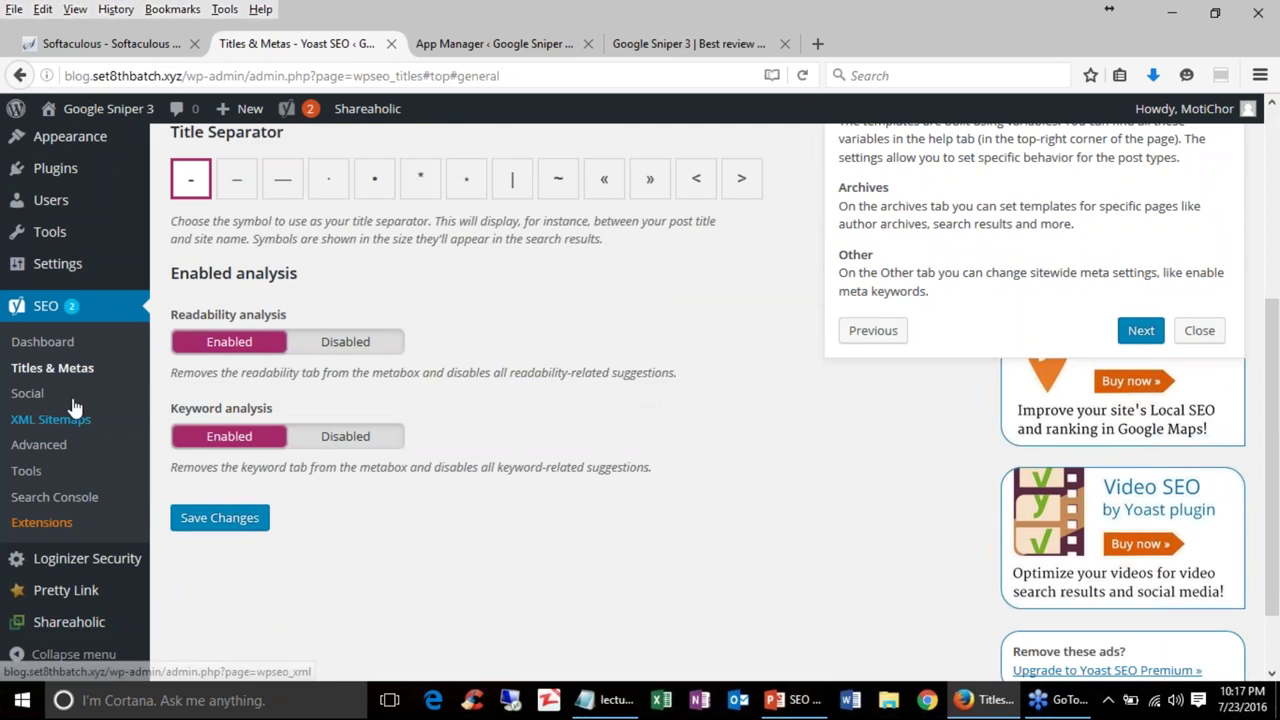
click(90, 424)
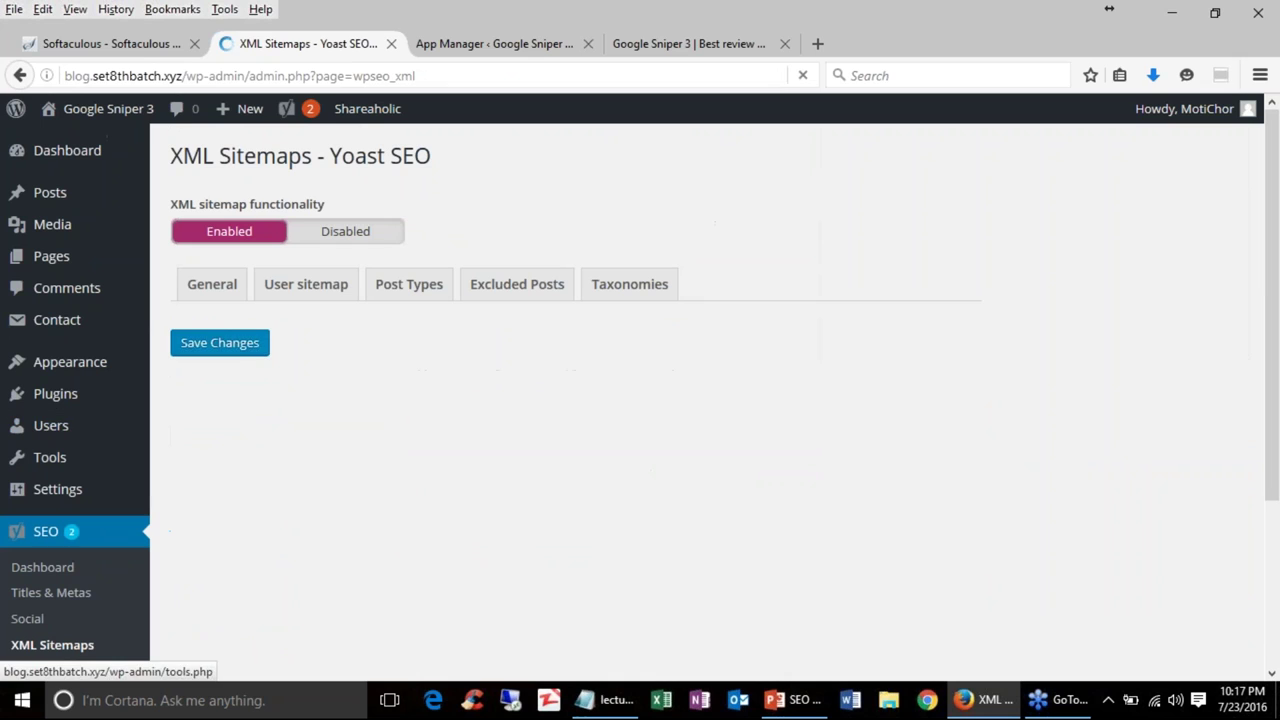
Step: Disable Yoast's XML sitemap functionality and save
click(350, 238)
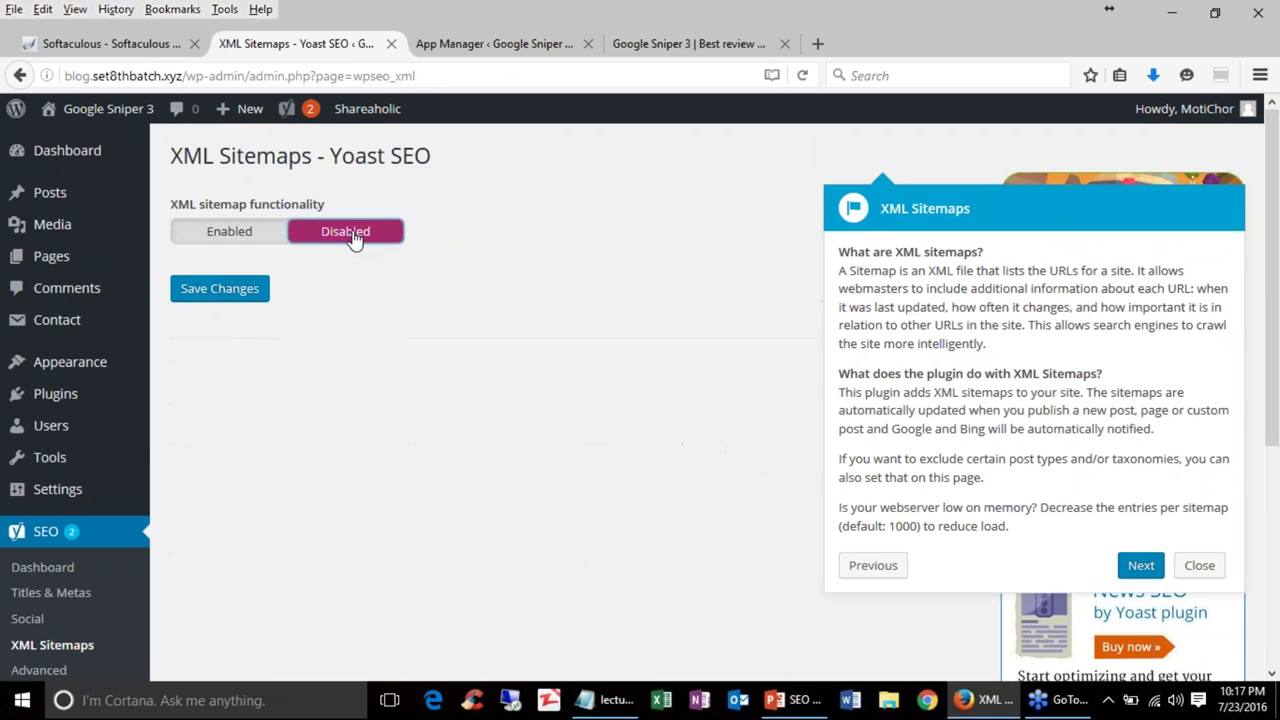
click(224, 289)
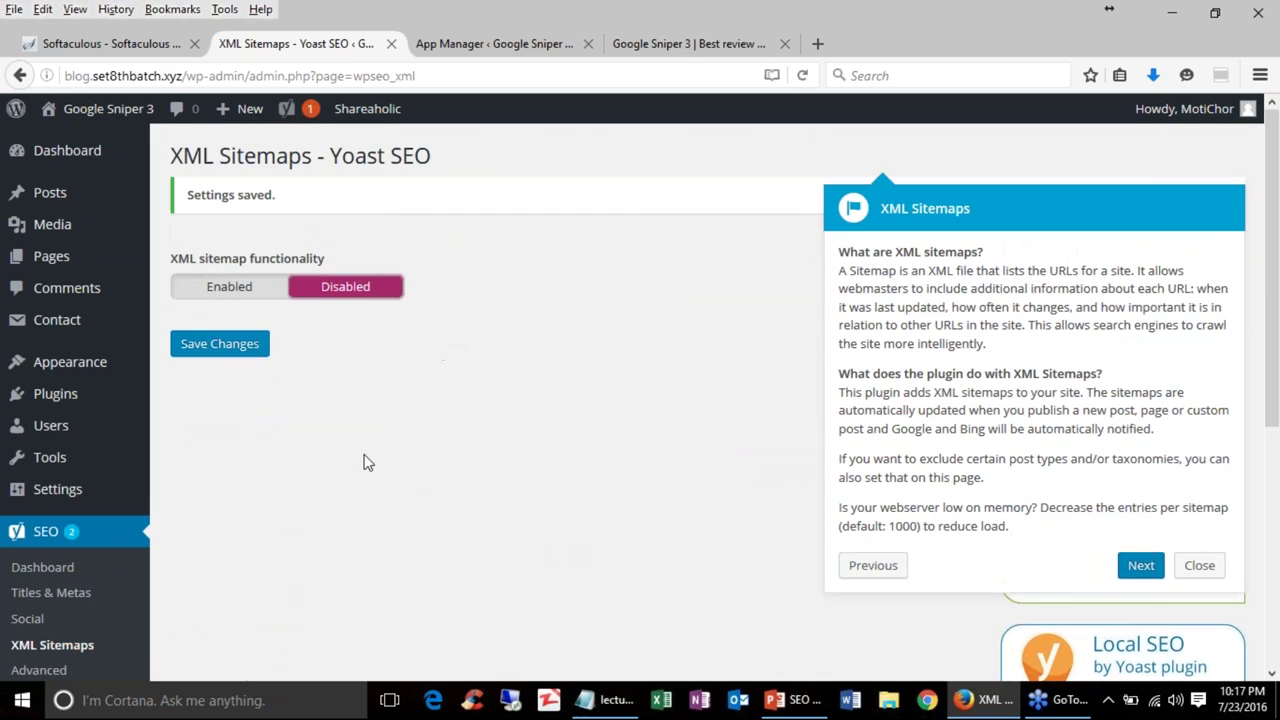
scroll(95, 475, down, 2)
Step: Toggle breadcrumbs on and off on Yoast's Advanced page, saving them disabled
click(42, 456)
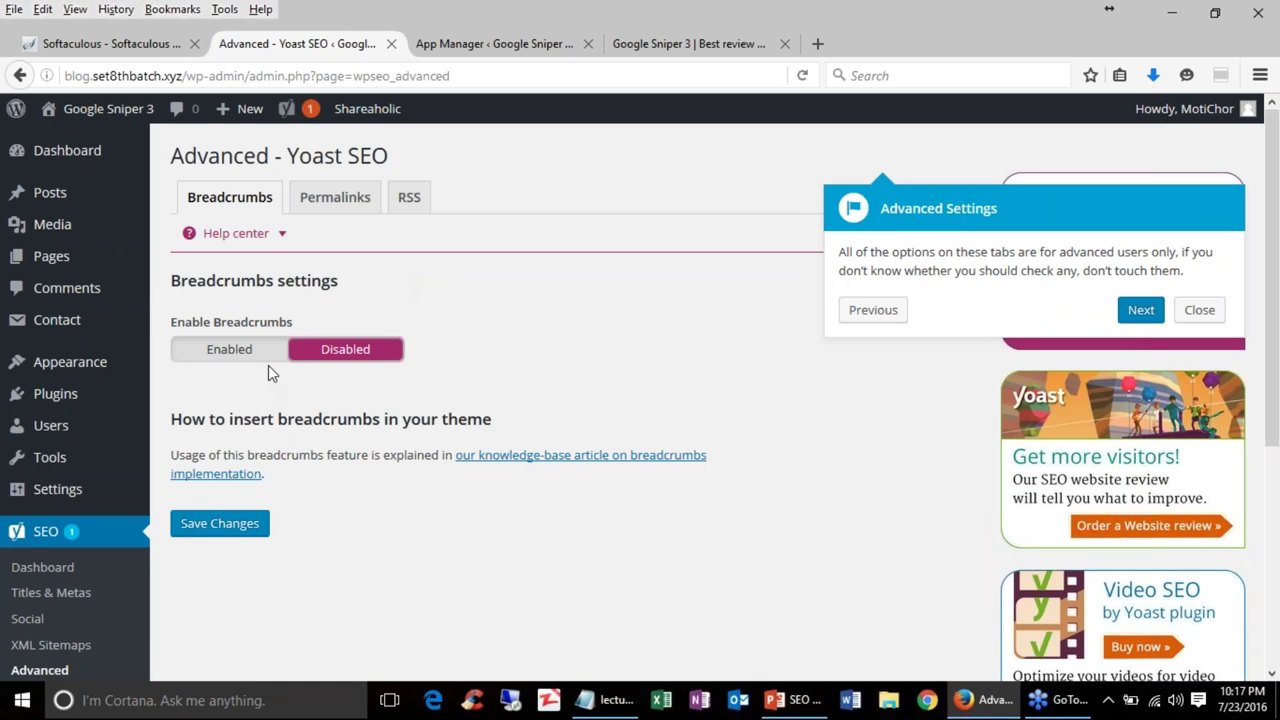
click(255, 353)
click(332, 362)
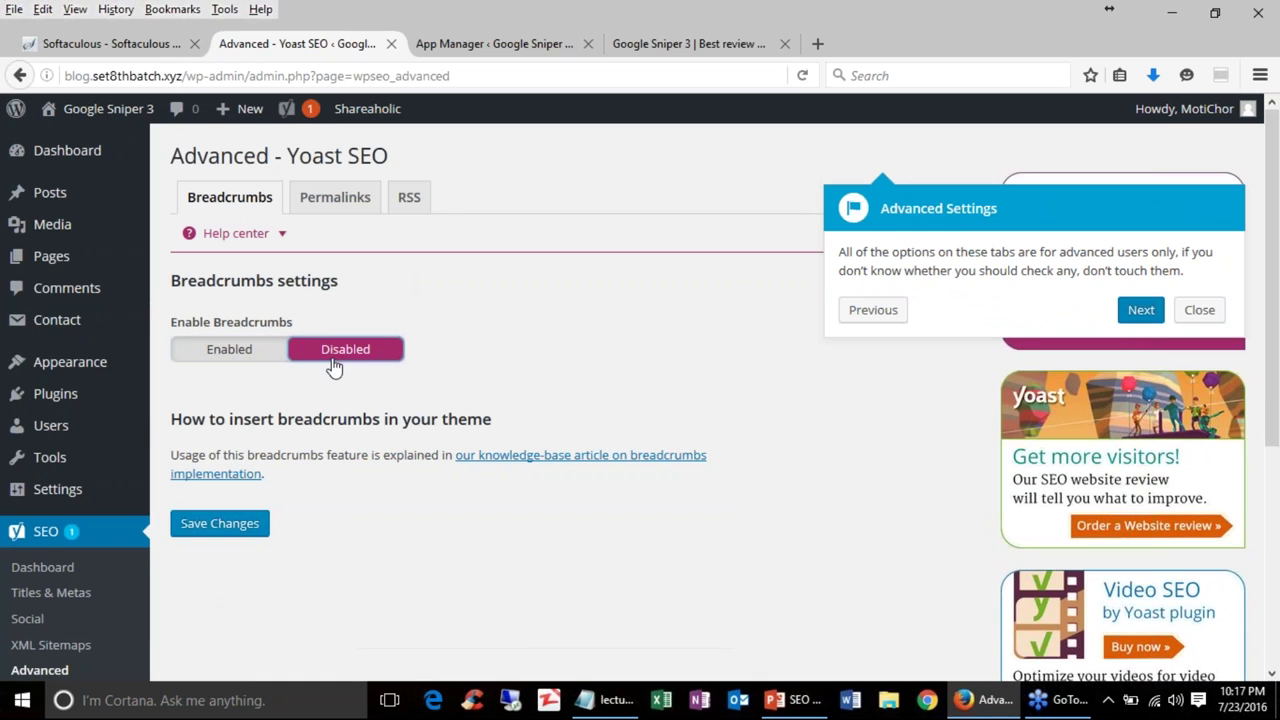
click(230, 528)
scroll(232, 540, down, 3)
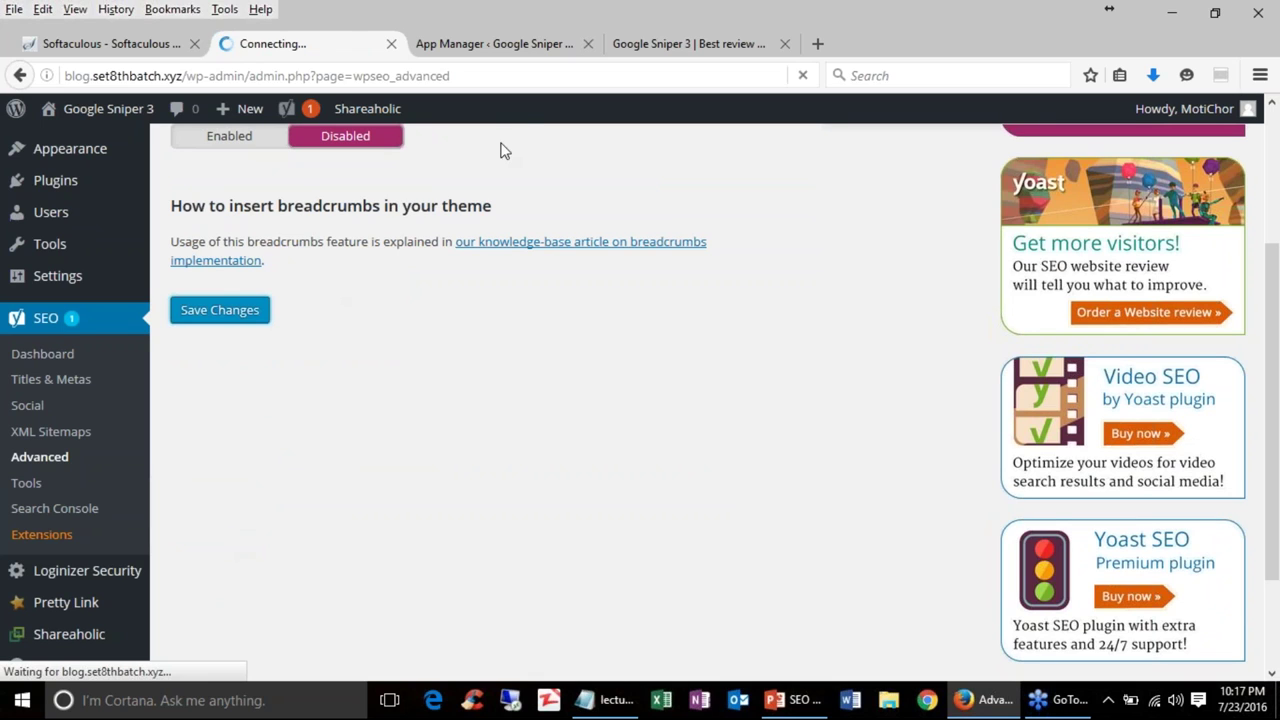
click(610, 700)
Step: Remove the blank line below shareaholic in the notes and copy 'gc message bar'
click(400, 488)
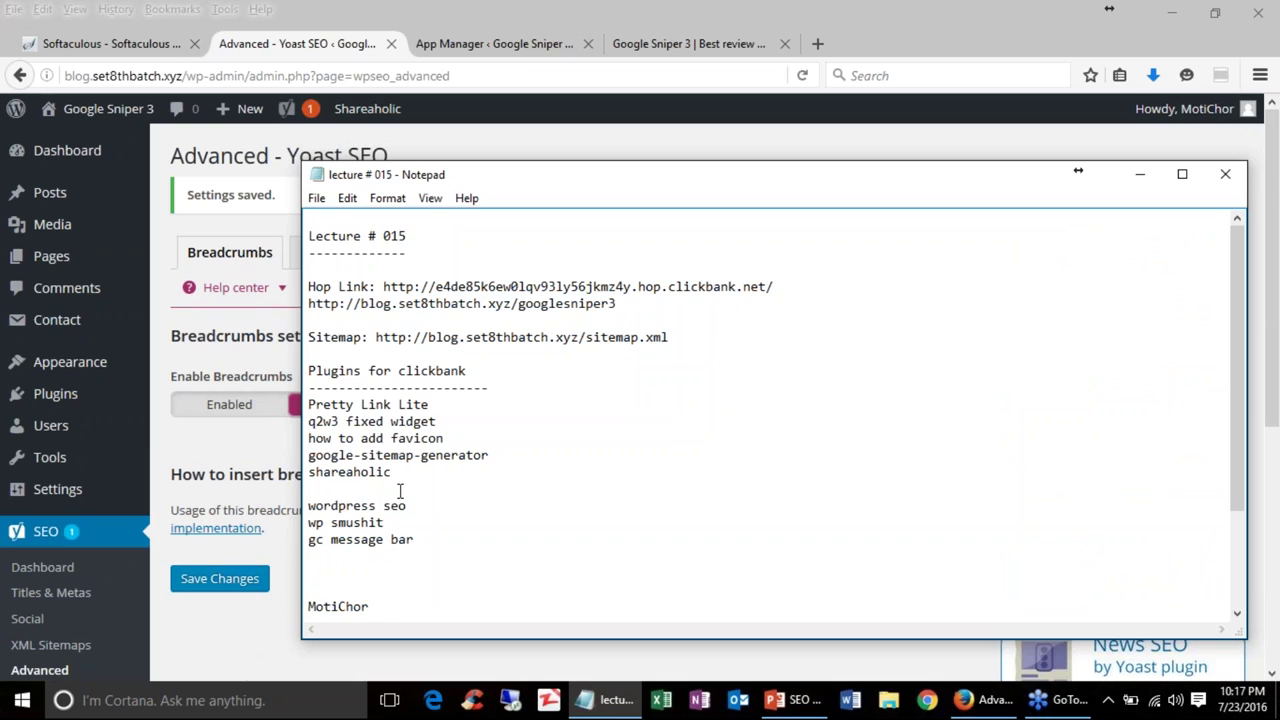
key(BackSpace)
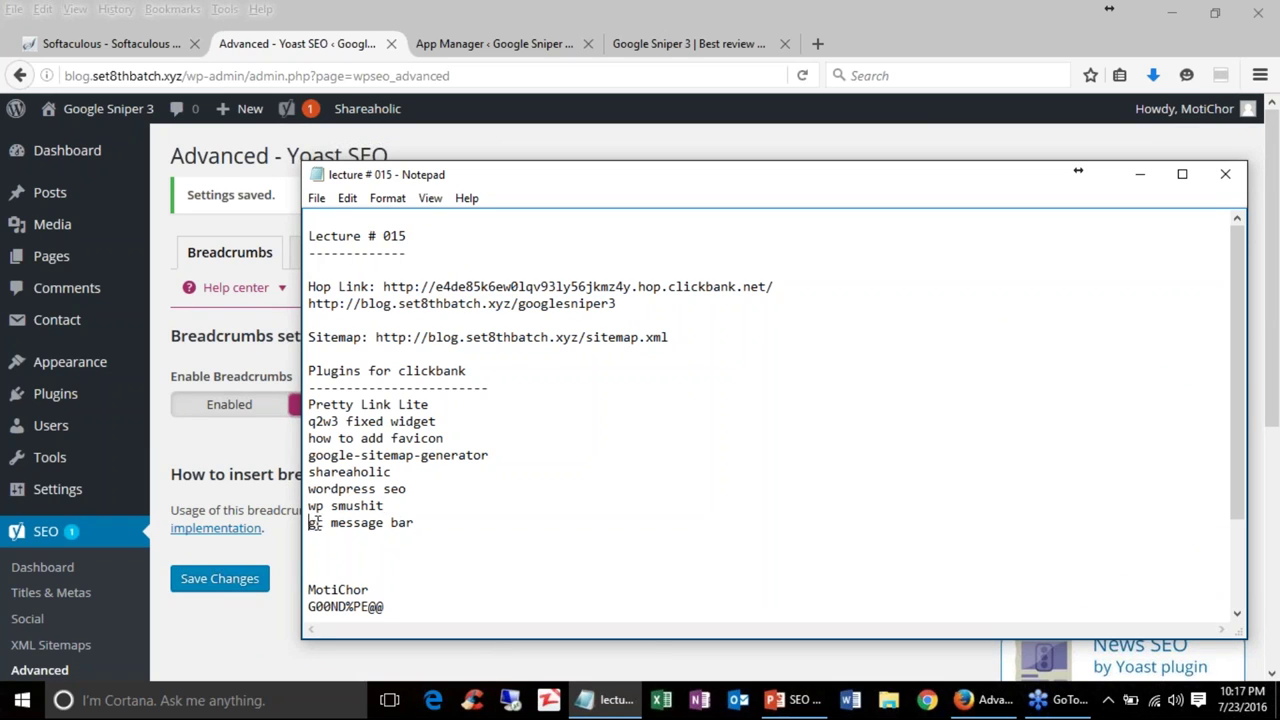
right_click(400, 524)
key(Escape)
drag(413, 522, 308, 530)
right_click(322, 535)
click(340, 331)
double_click(347, 340)
drag(414, 523, 306, 517)
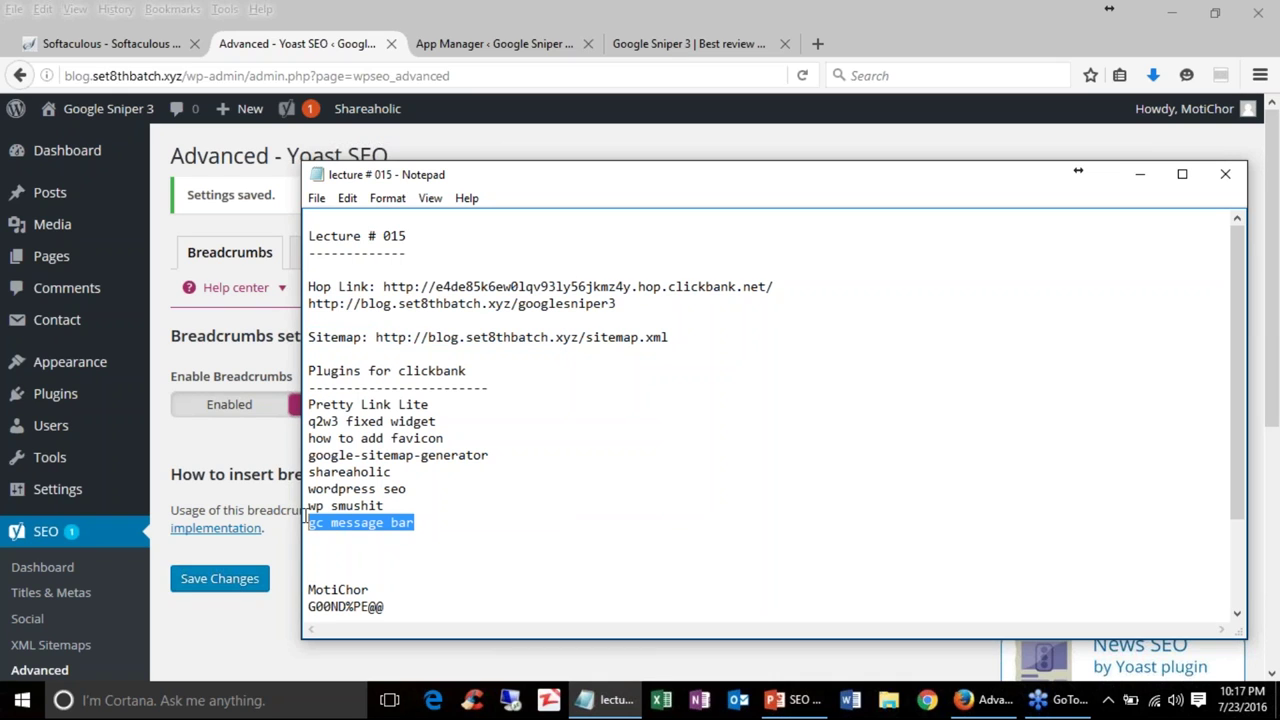
right_click(326, 530)
click(345, 331)
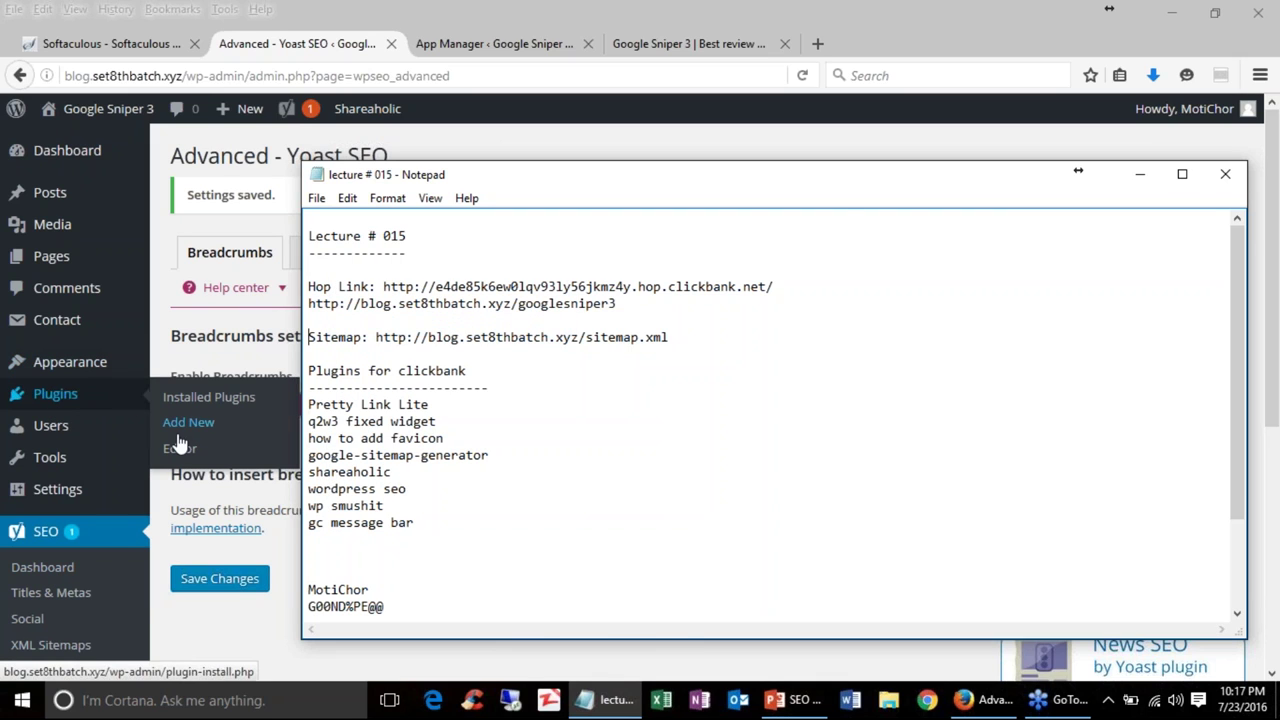
Step: Go to the Add Plugins page and close the Shareaholic App Manager tab
click(196, 425)
click(190, 423)
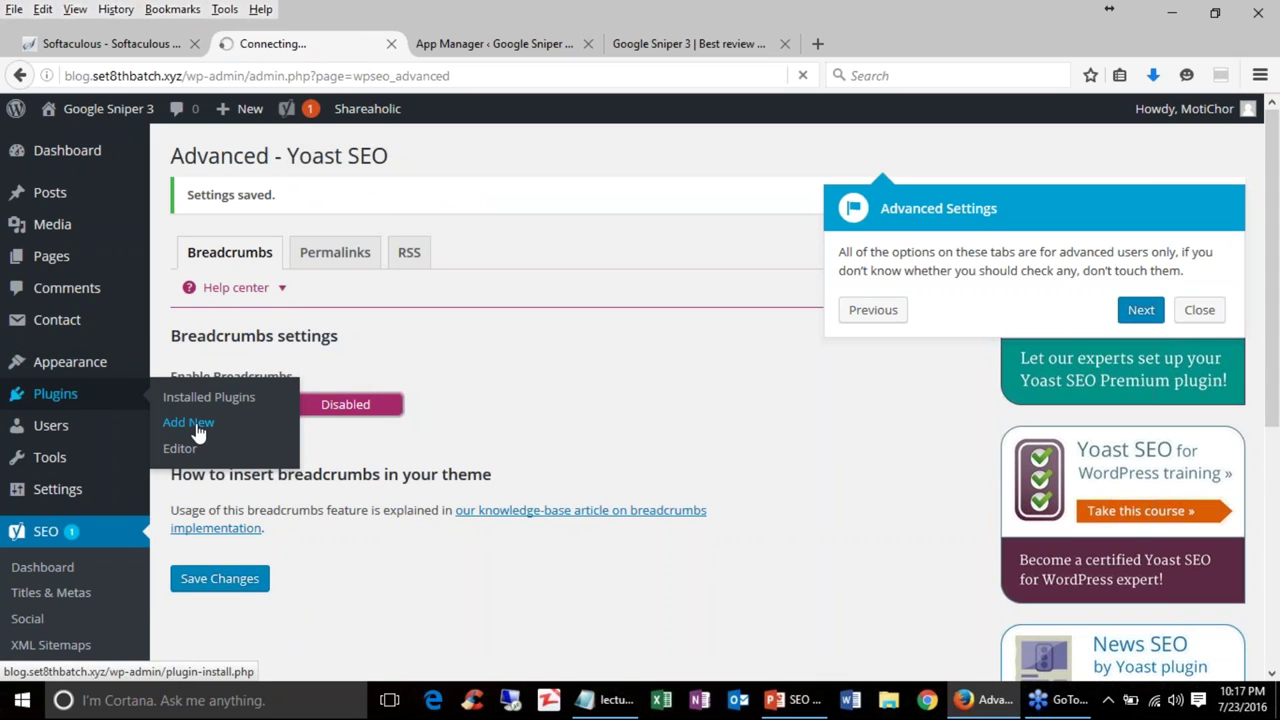
click(515, 50)
click(672, 48)
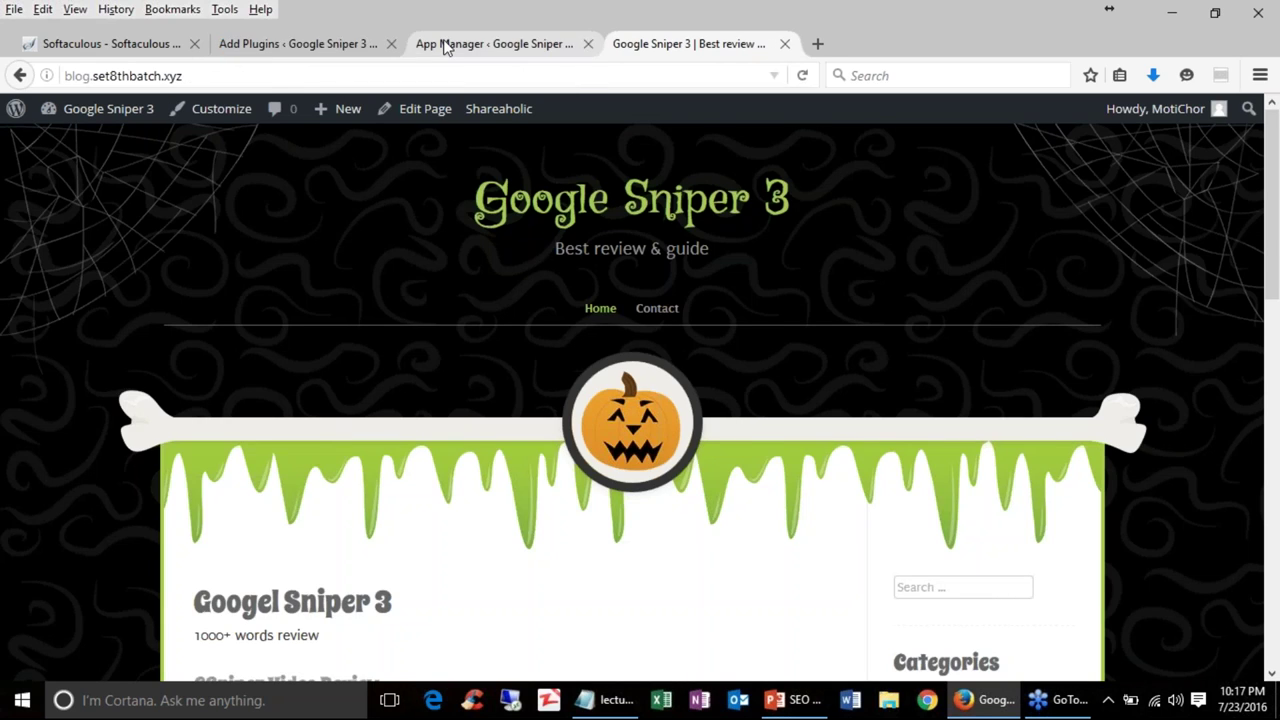
click(308, 43)
click(515, 44)
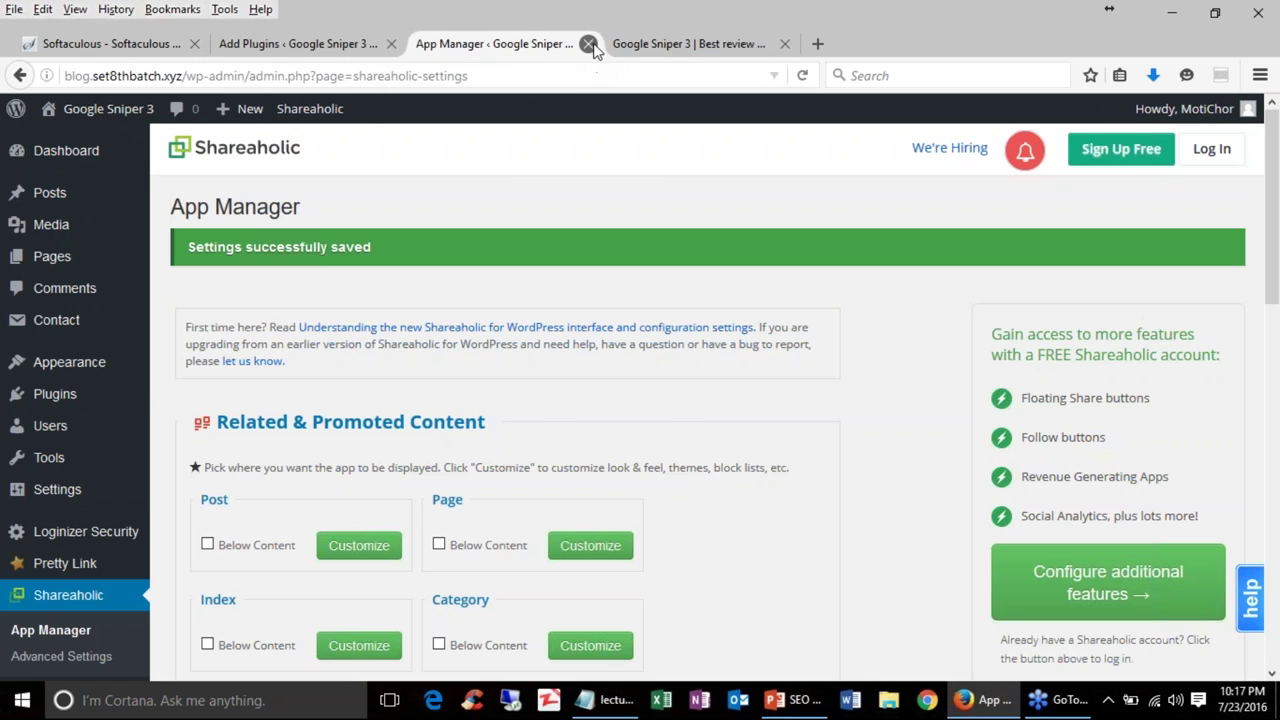
click(588, 44)
click(311, 44)
Step: Search plugins for 'gc message bar' and try installing GC Message Bar 2.3.8, which fails
click(1029, 210)
right_click(1029, 210)
click(1072, 288)
key(Return)
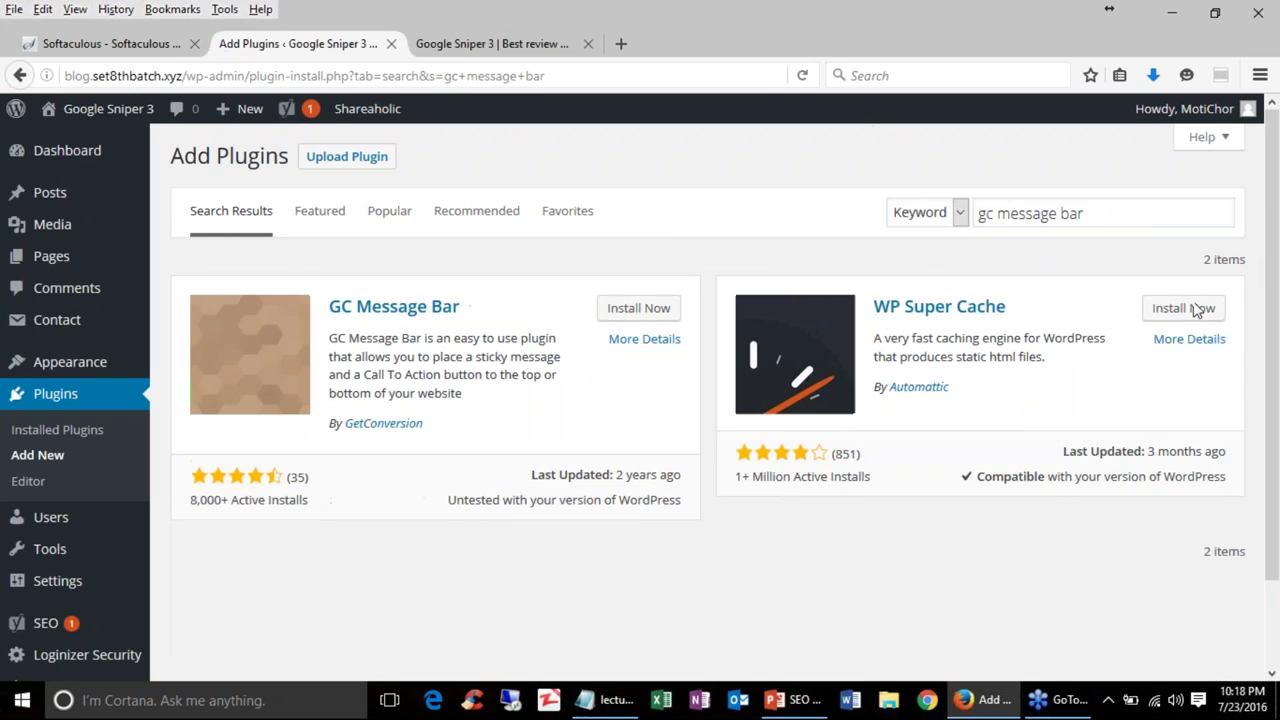
click(668, 312)
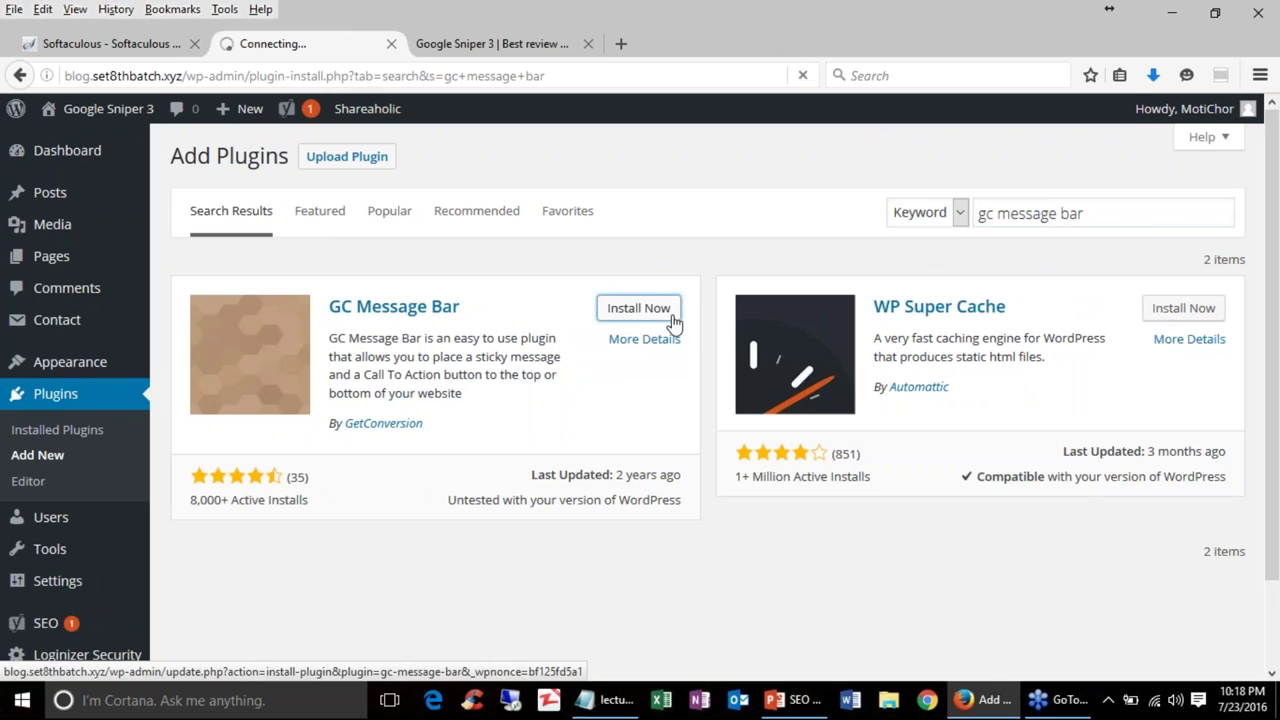
drag(452, 431, 368, 425)
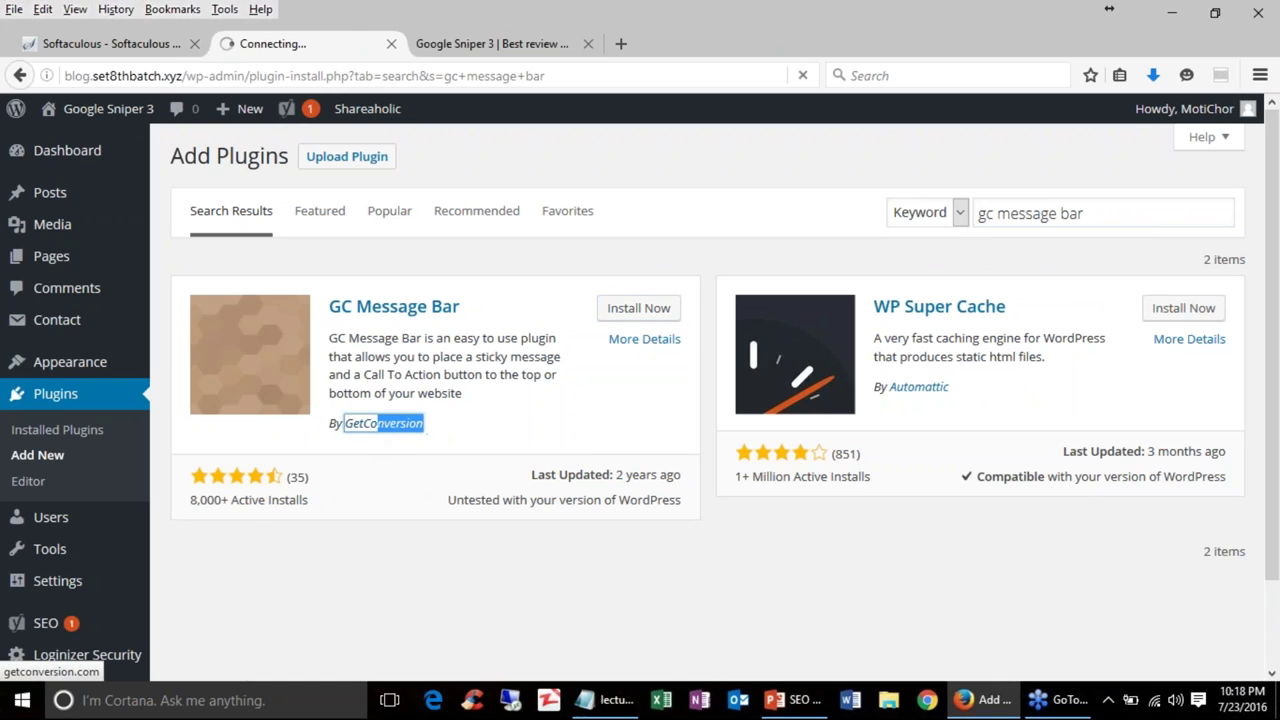
click(380, 423)
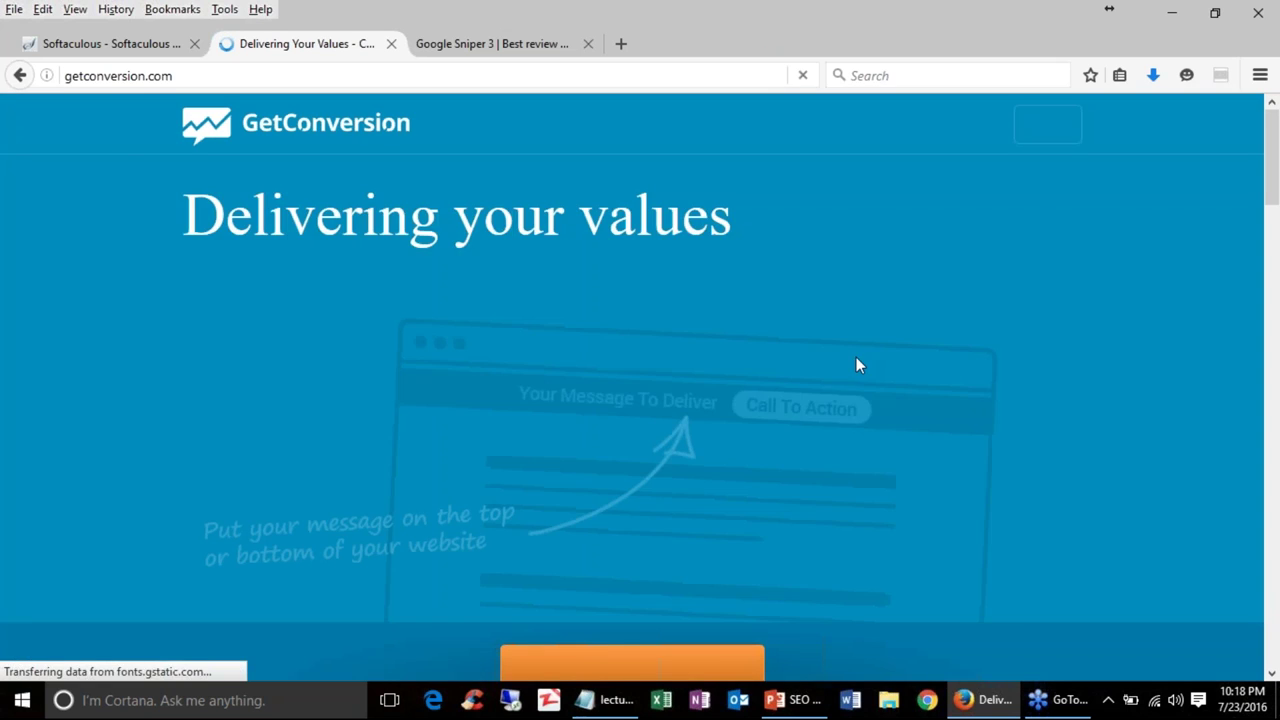
click(19, 75)
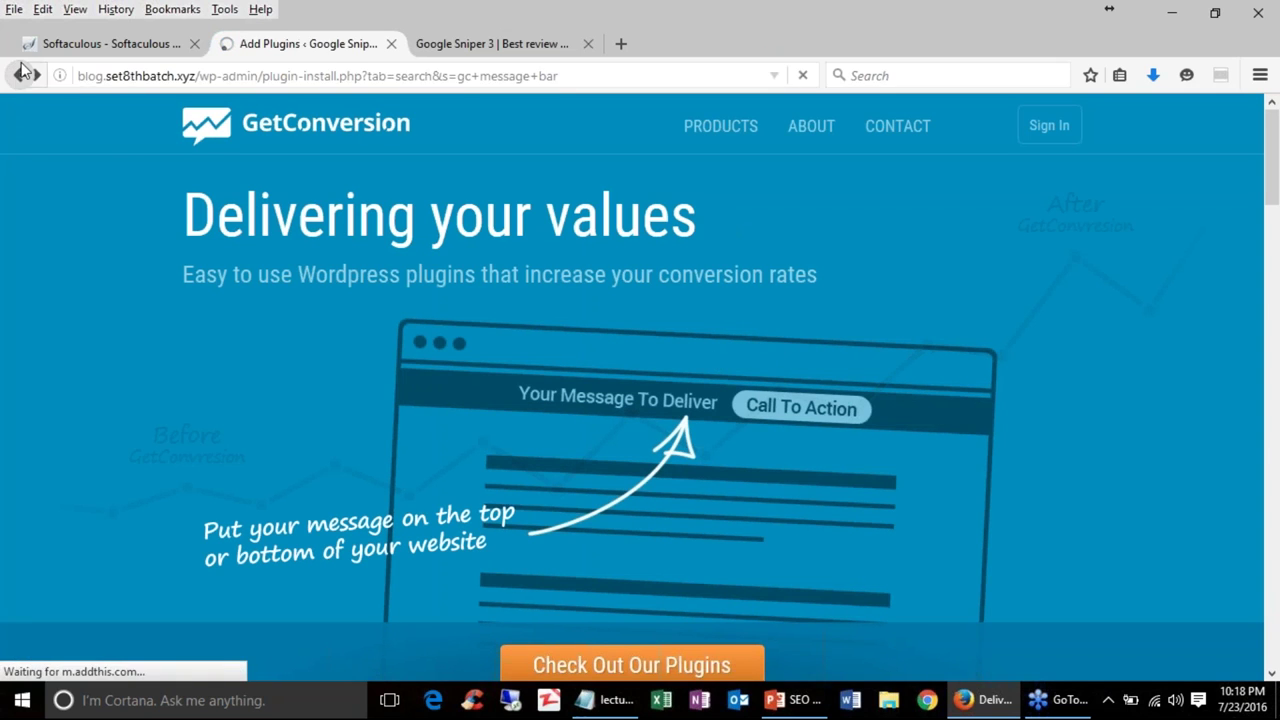
click(638, 308)
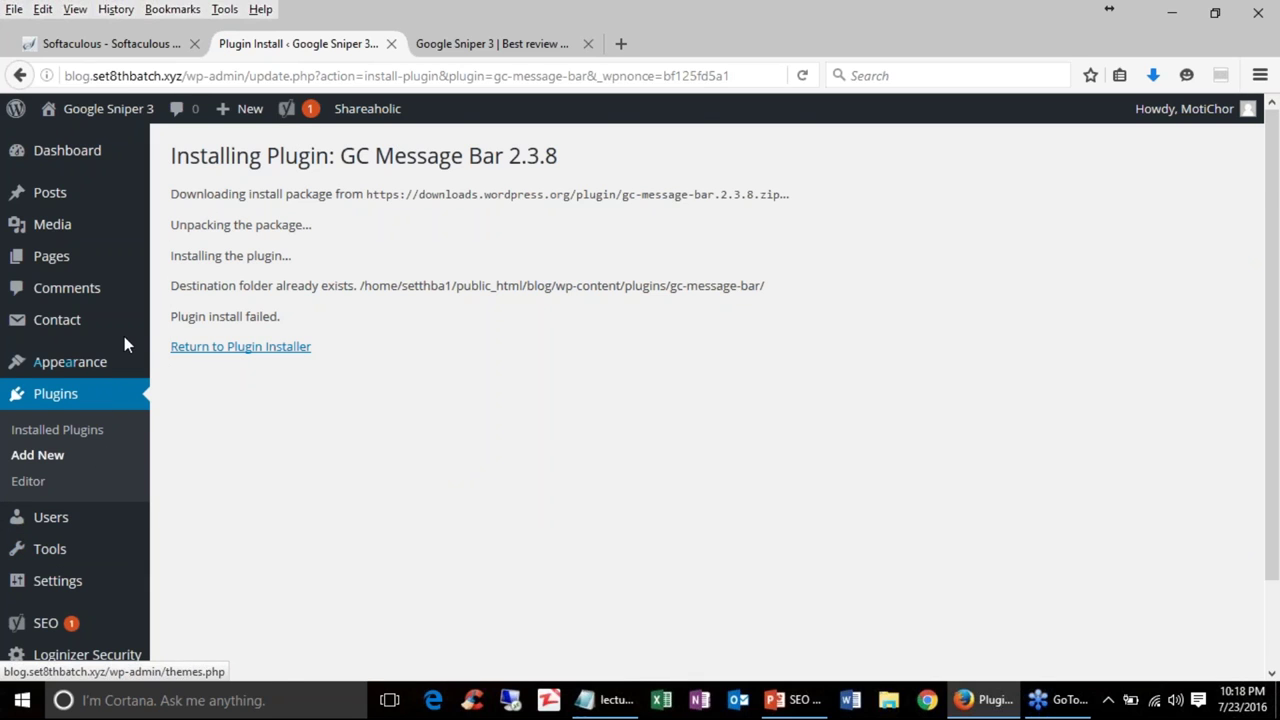
Step: Activate GC Message Bar under Installed Plugins, making 8 of 10 plugins active
scroll(124, 343, down, 2)
mouse_move(103, 488)
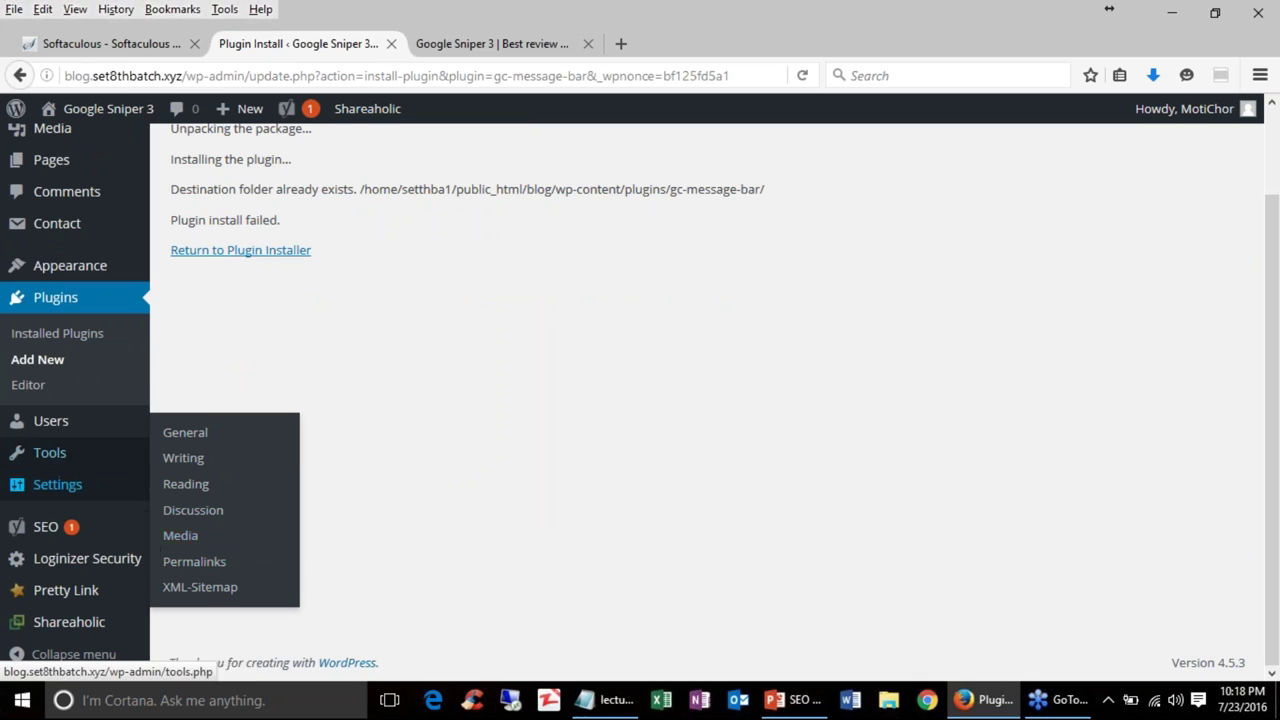
click(45, 302)
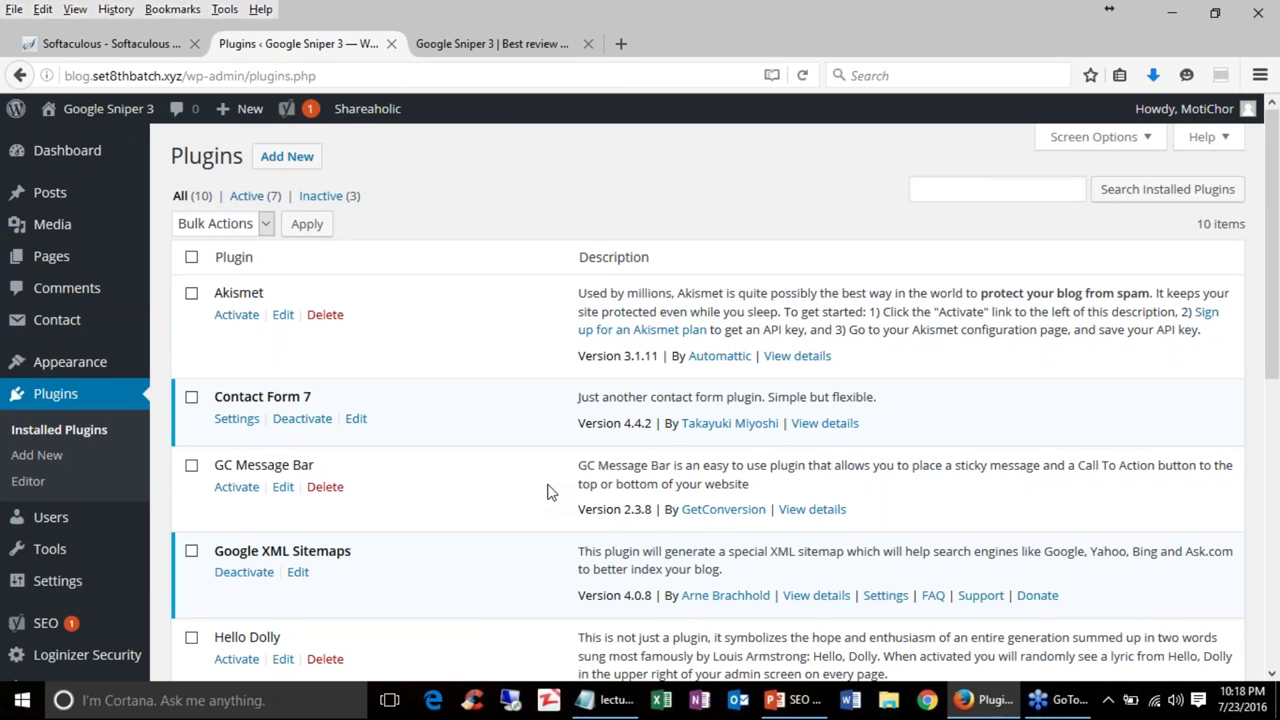
scroll(547, 491, down, 2)
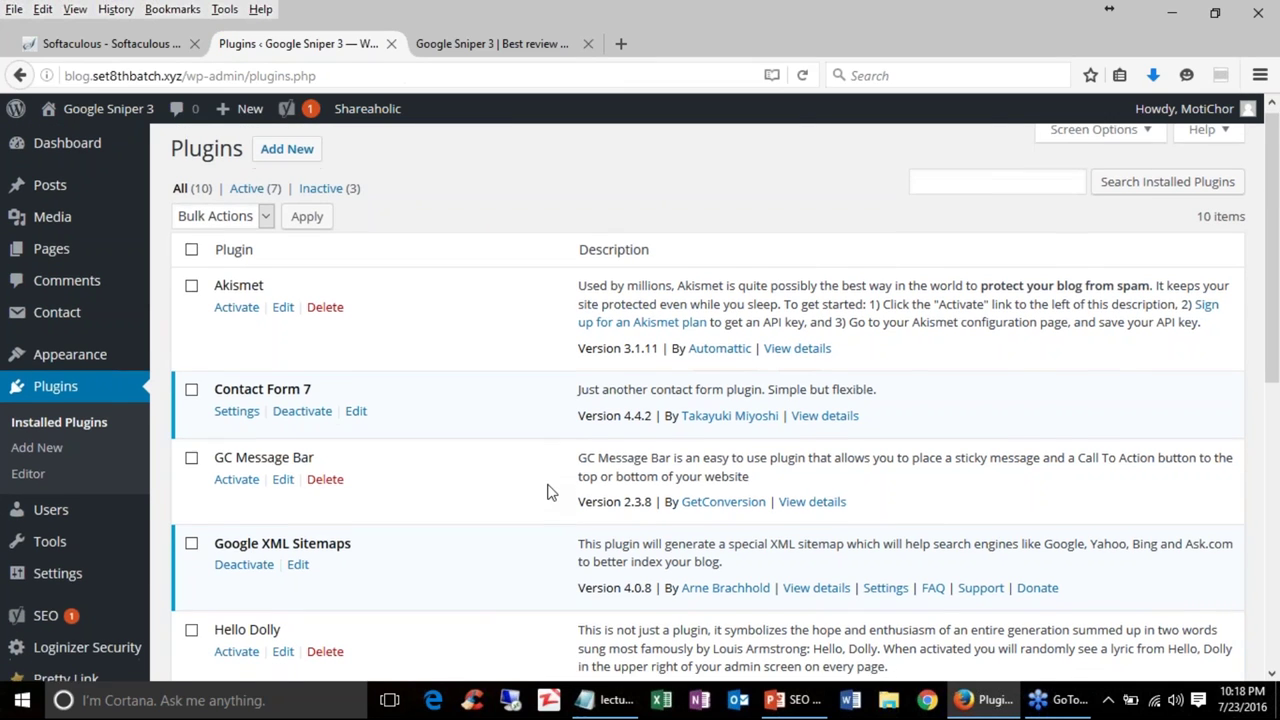
click(236, 273)
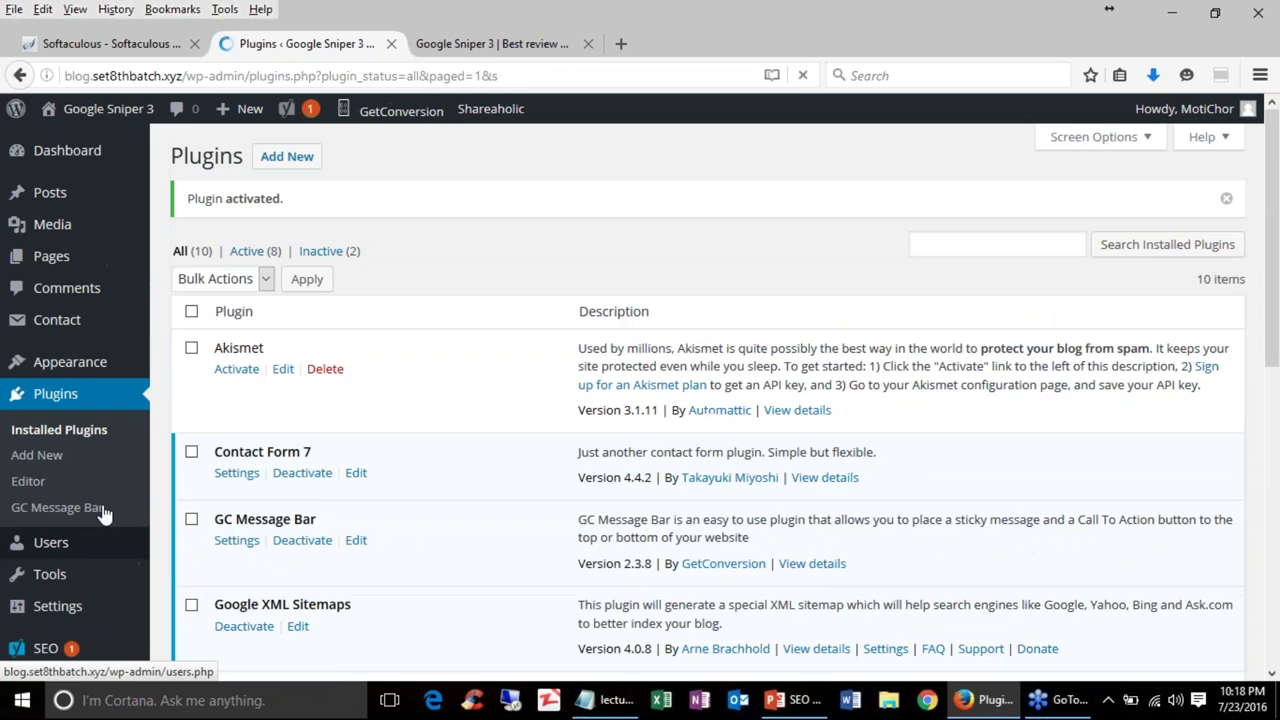
Step: Go to the admin Dashboard and close the Softaculous tab
scroll(66, 612, down, 1)
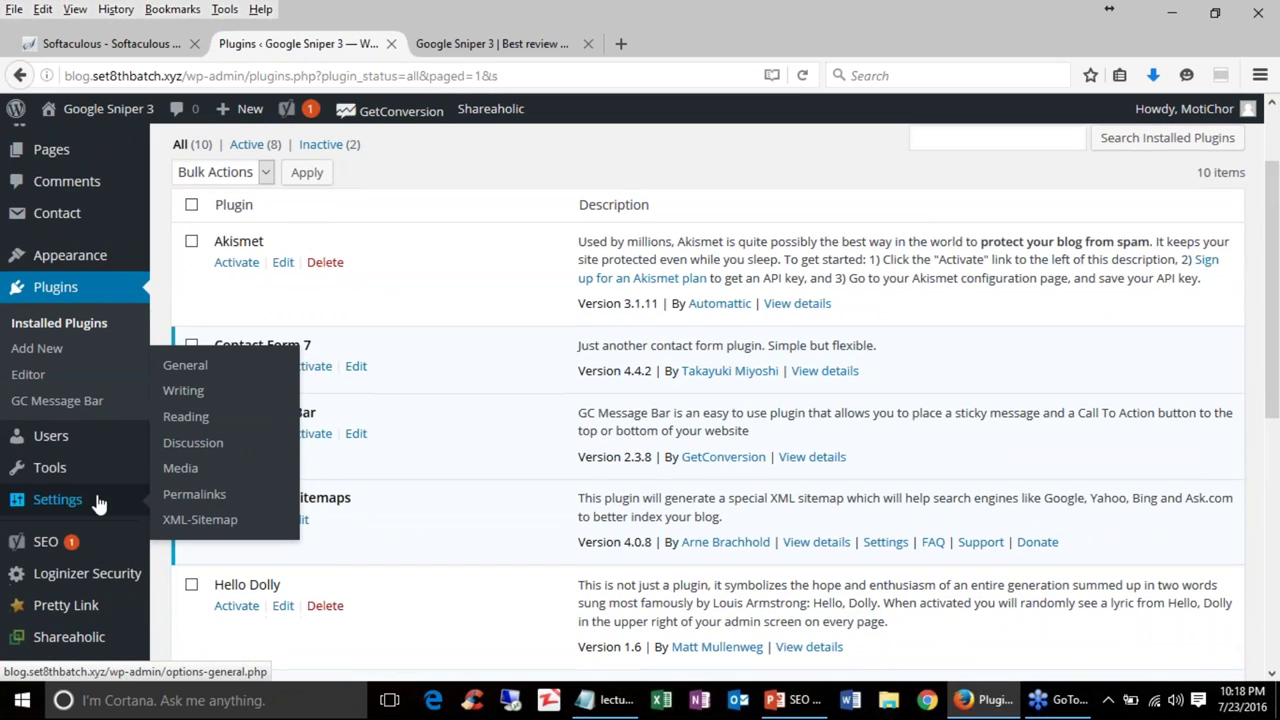
scroll(40, 575, down, 3)
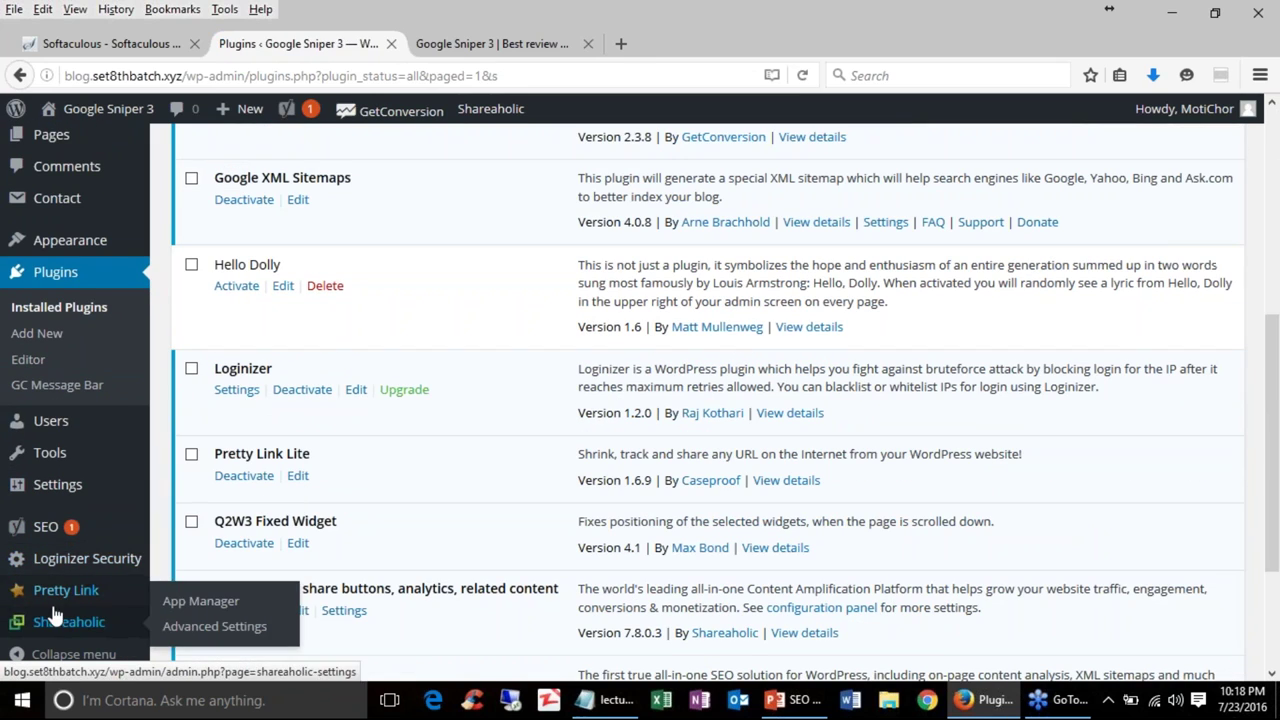
scroll(63, 450, up, 3)
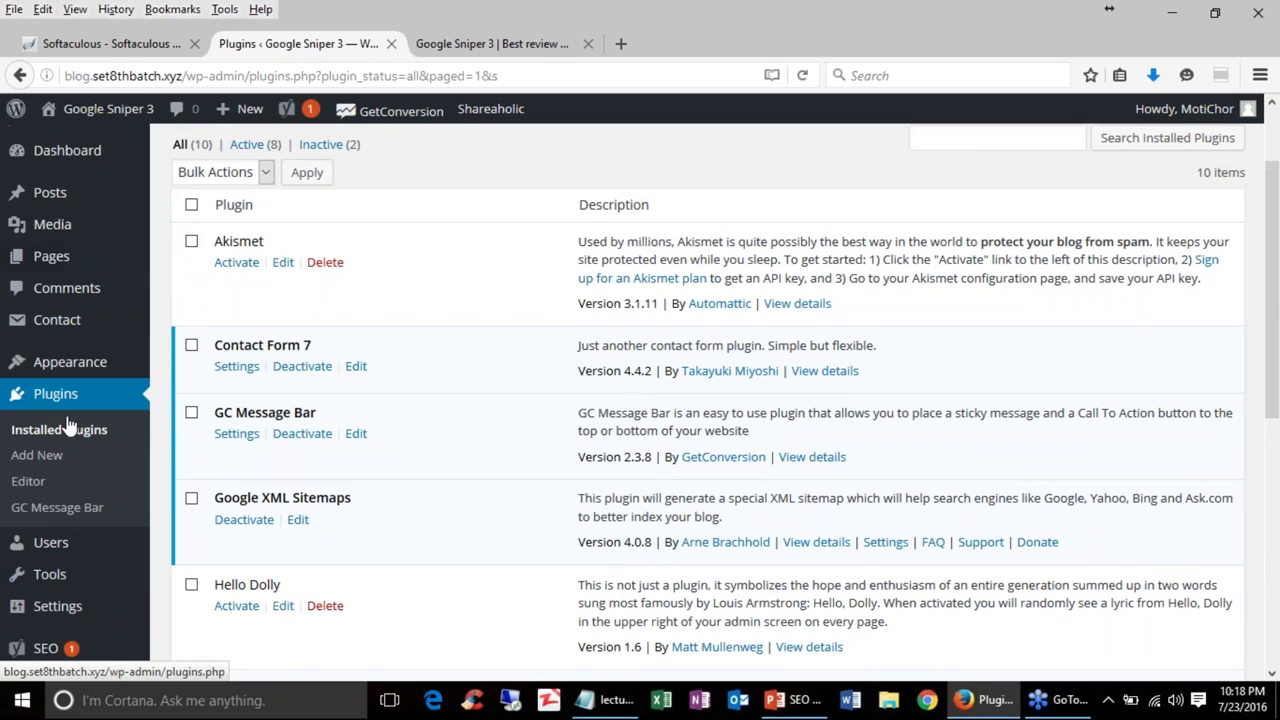
click(18, 152)
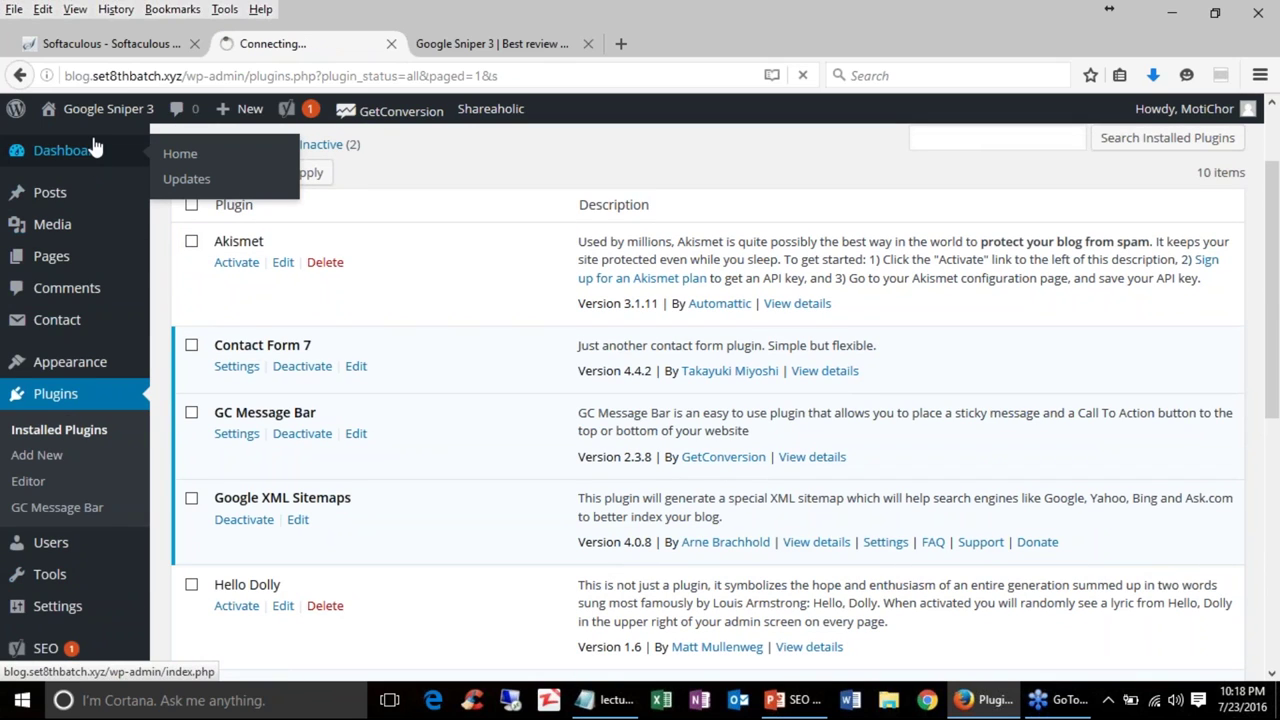
click(197, 45)
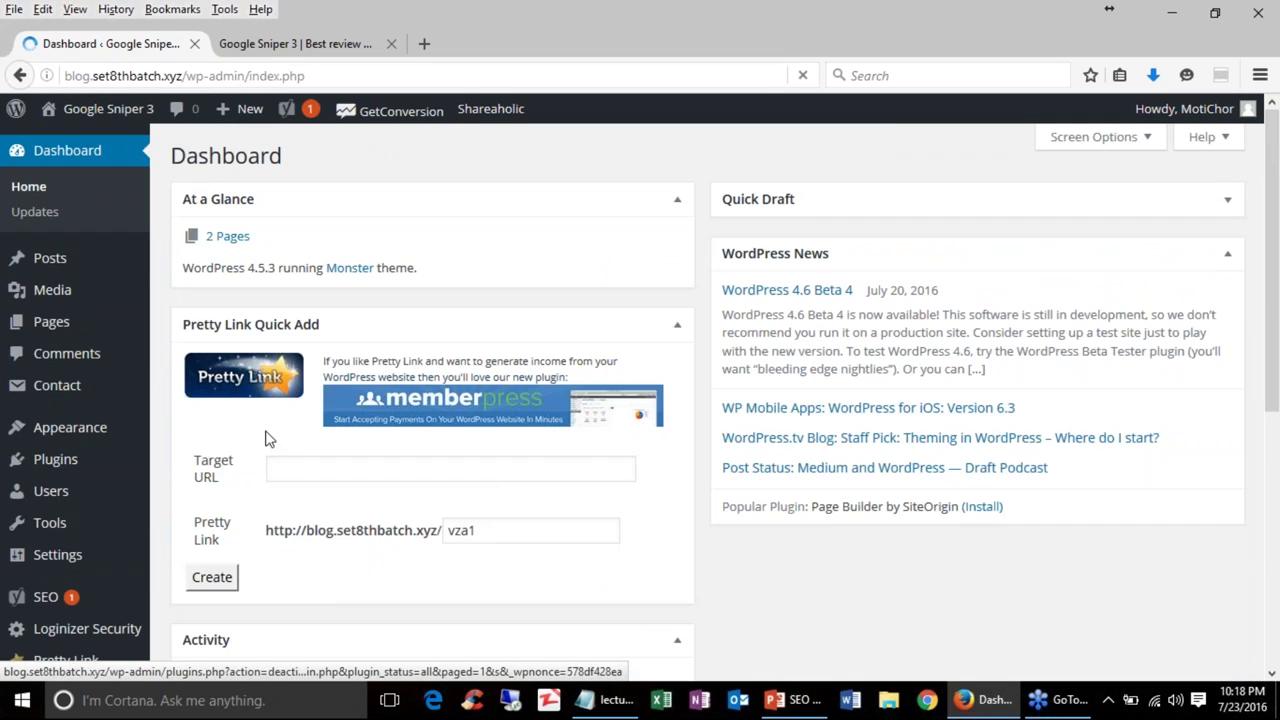
Step: Open the GC Message Bar Options page from the Plugins menu
scroll(205, 494, down, 2)
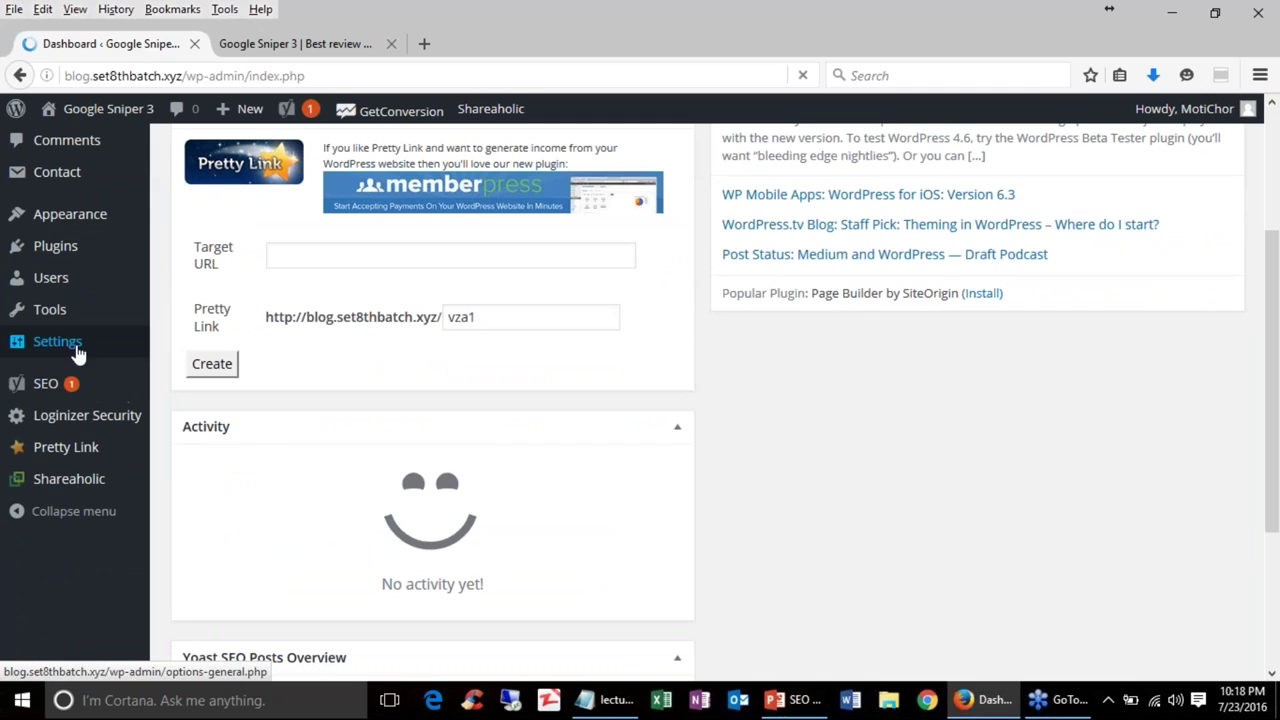
mouse_move(70, 428)
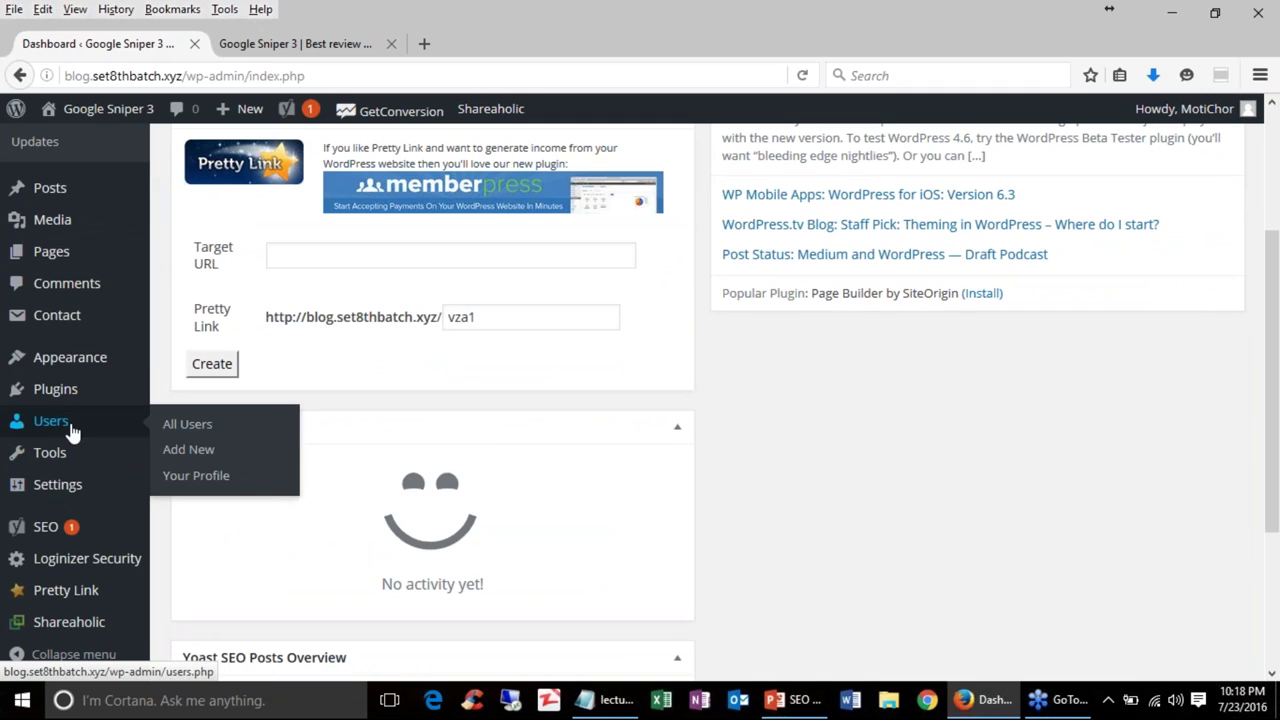
mouse_move(86, 488)
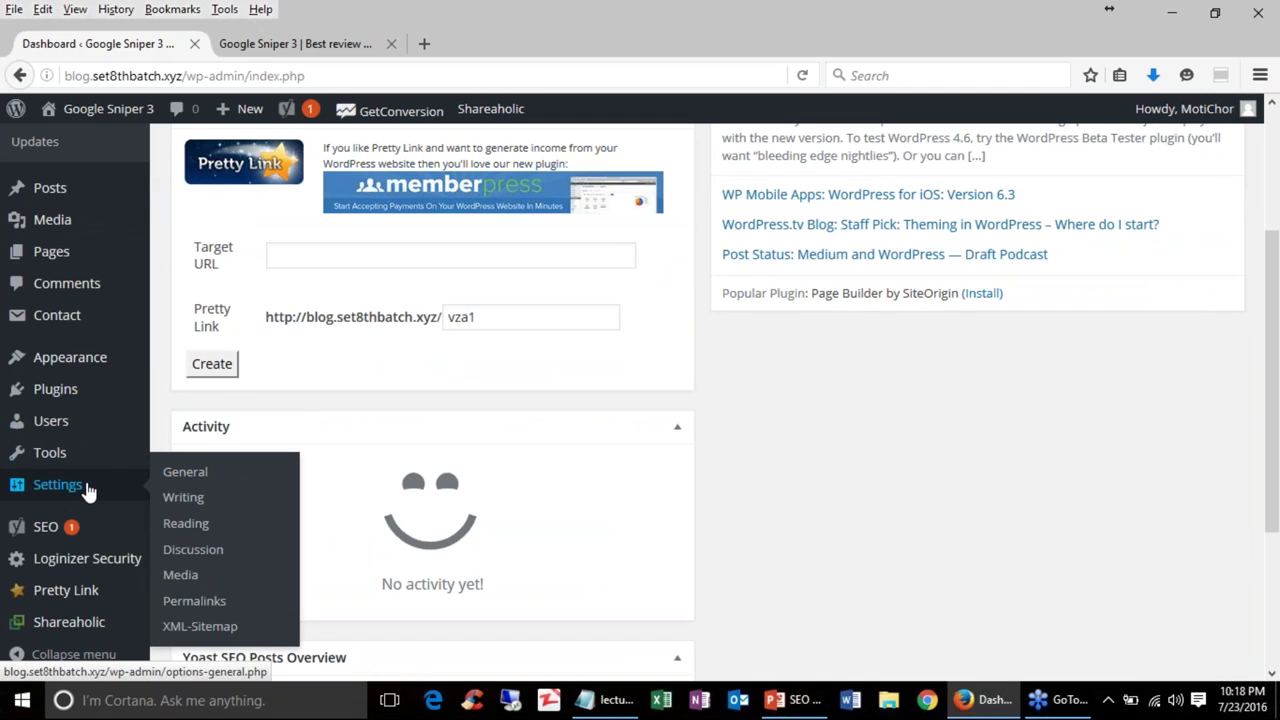
mouse_move(66, 452)
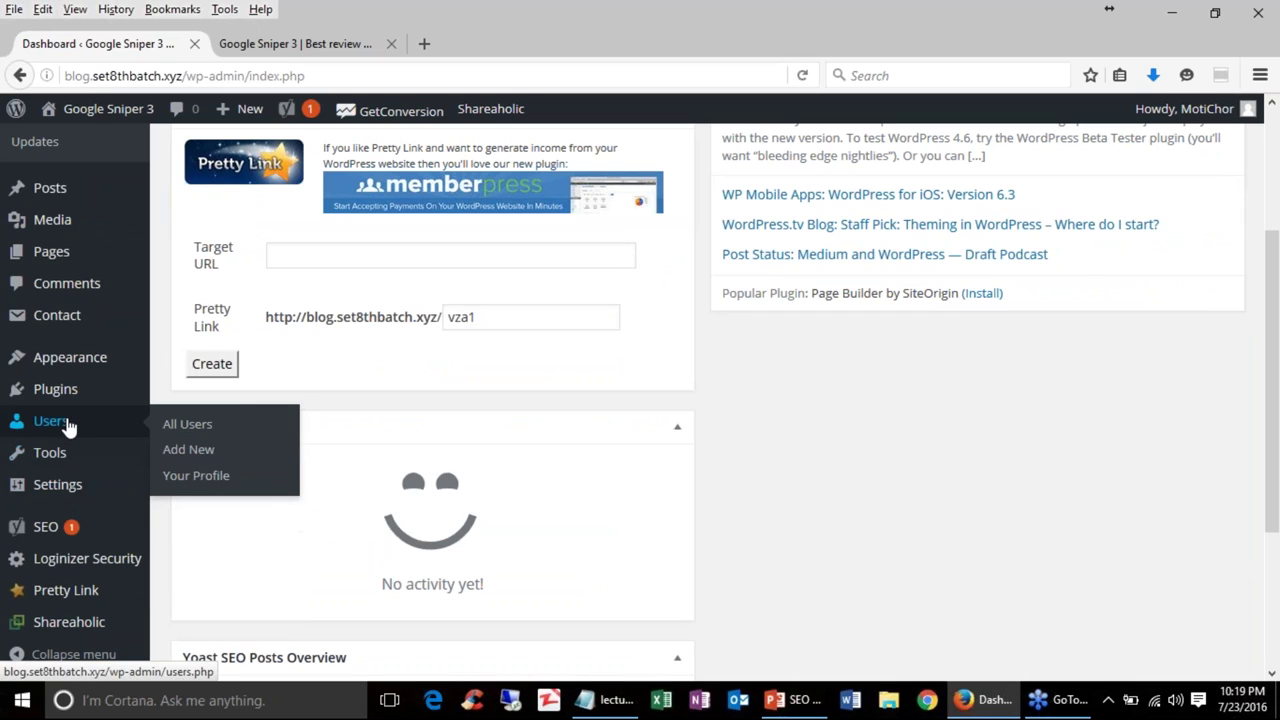
mouse_move(68, 395)
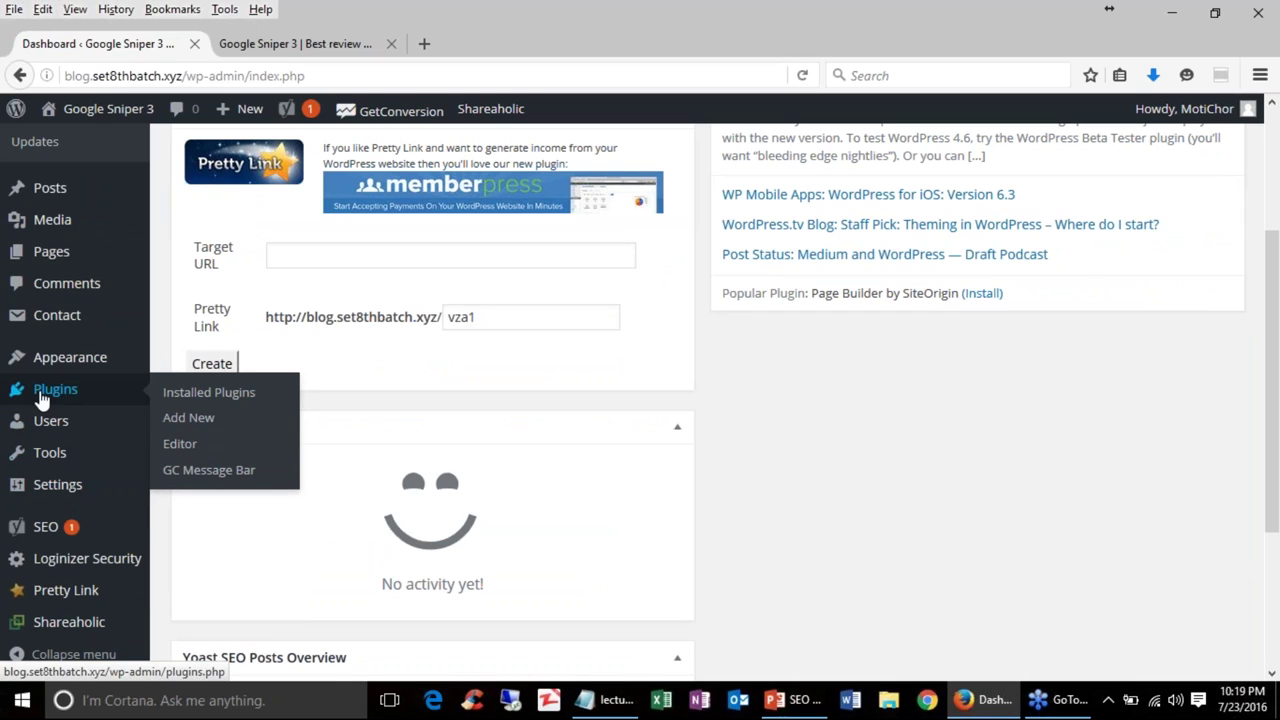
click(193, 474)
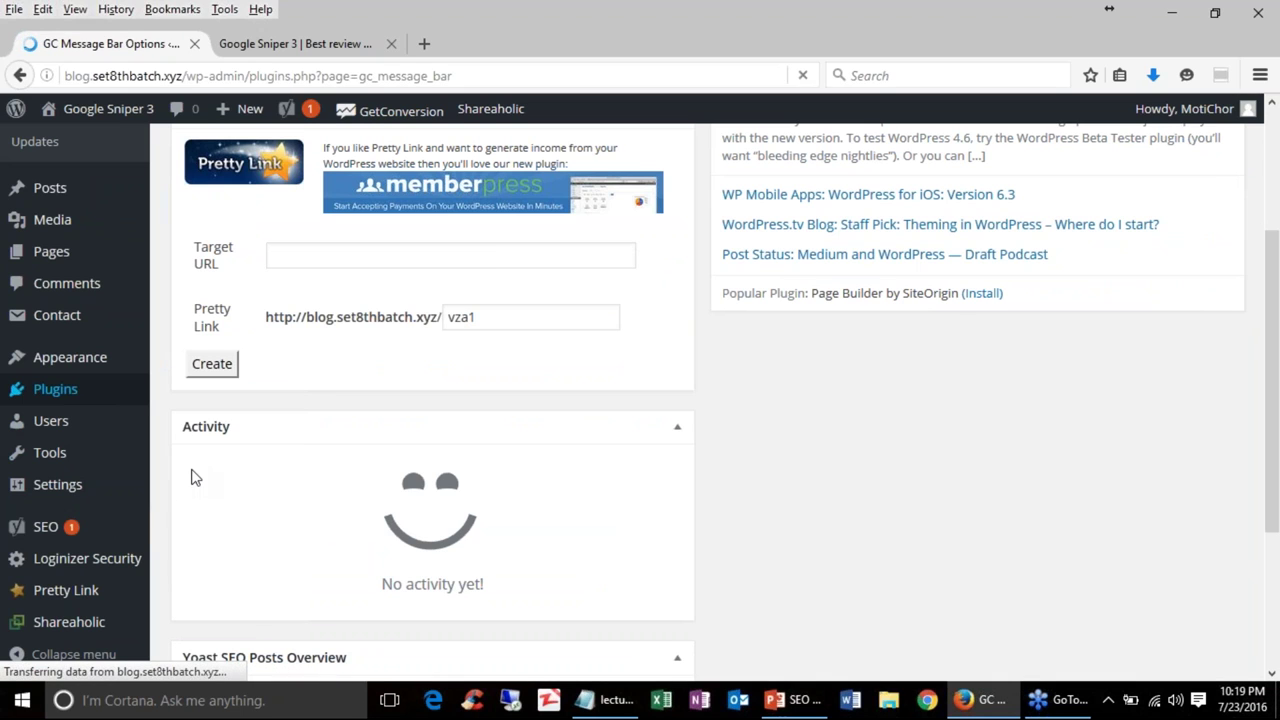
click(265, 44)
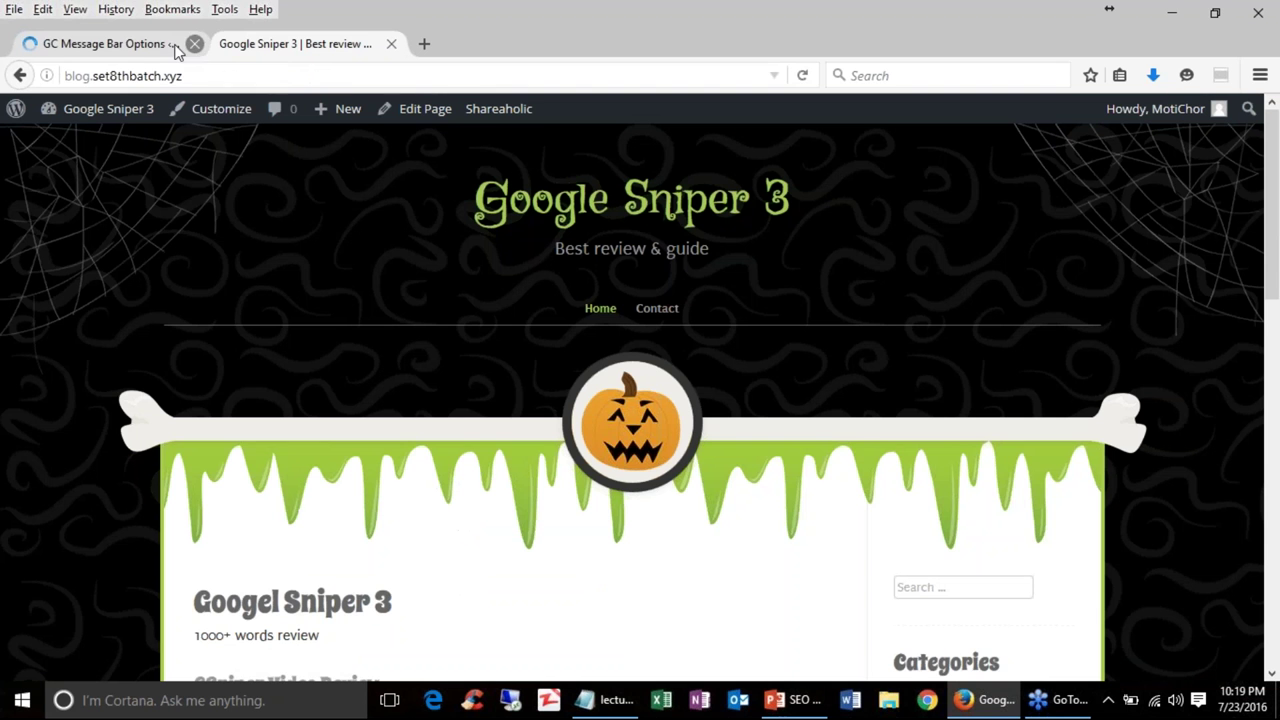
click(122, 50)
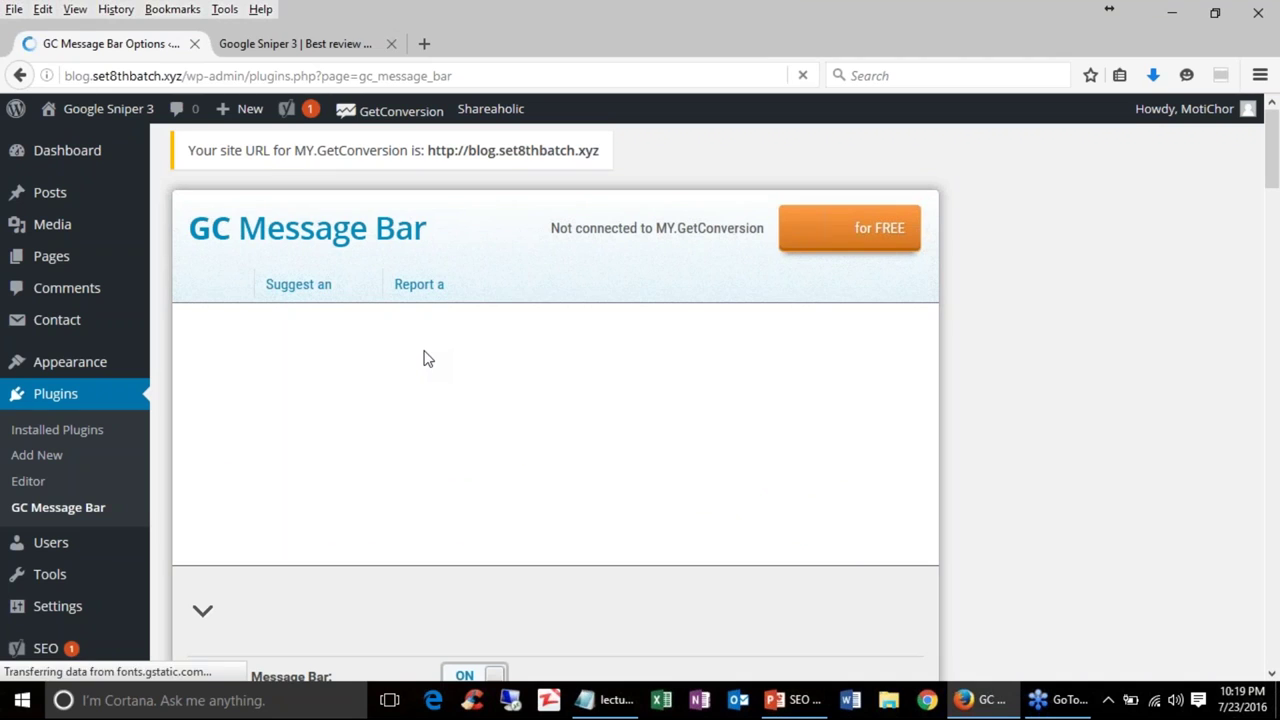
Step: Load googlesniper3guide.com in a new tab and close the spare empty tab
double_click(424, 44)
text(o)
key(BackSpace)
key(BackSpace)
text(googlesniper3guide.com/)
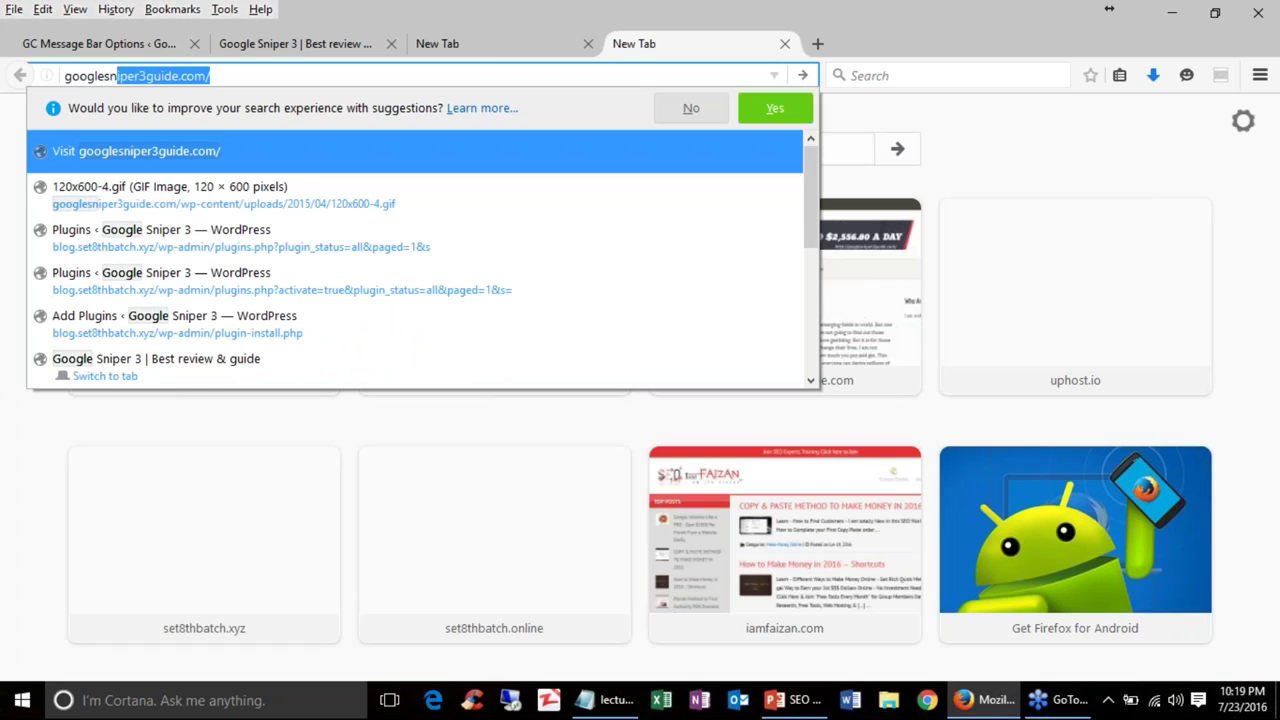
key(Return)
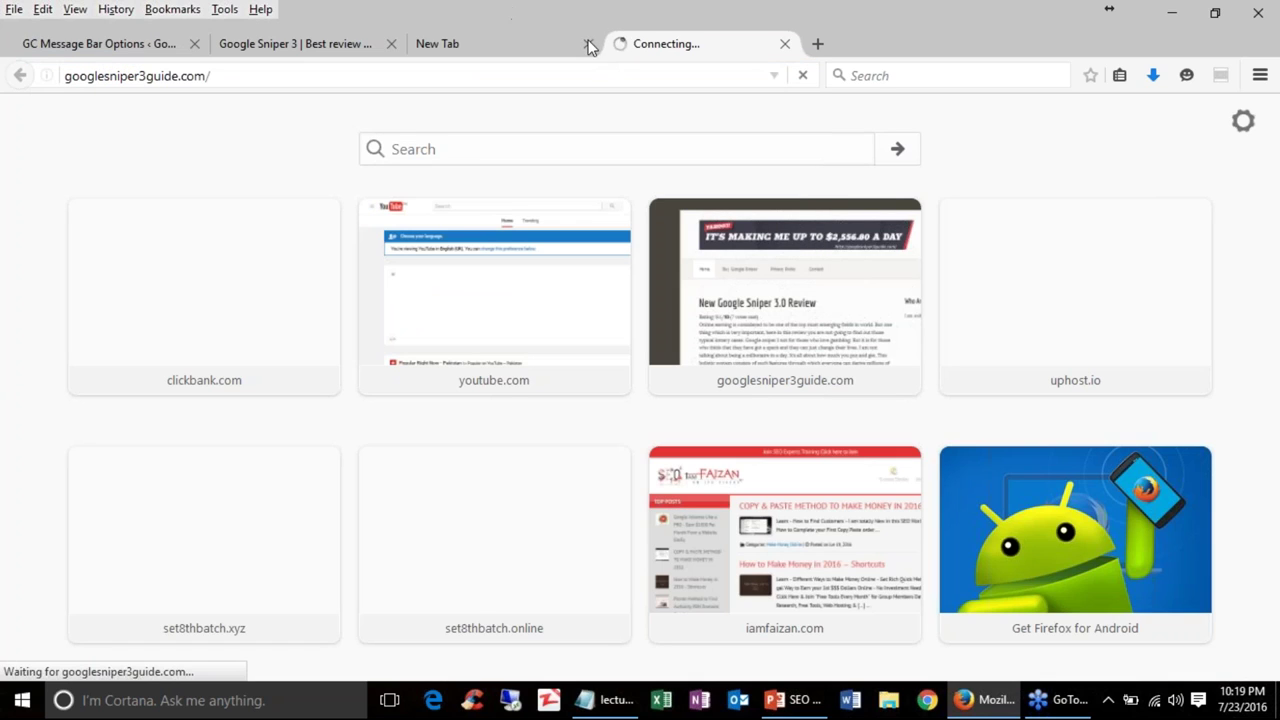
click(588, 45)
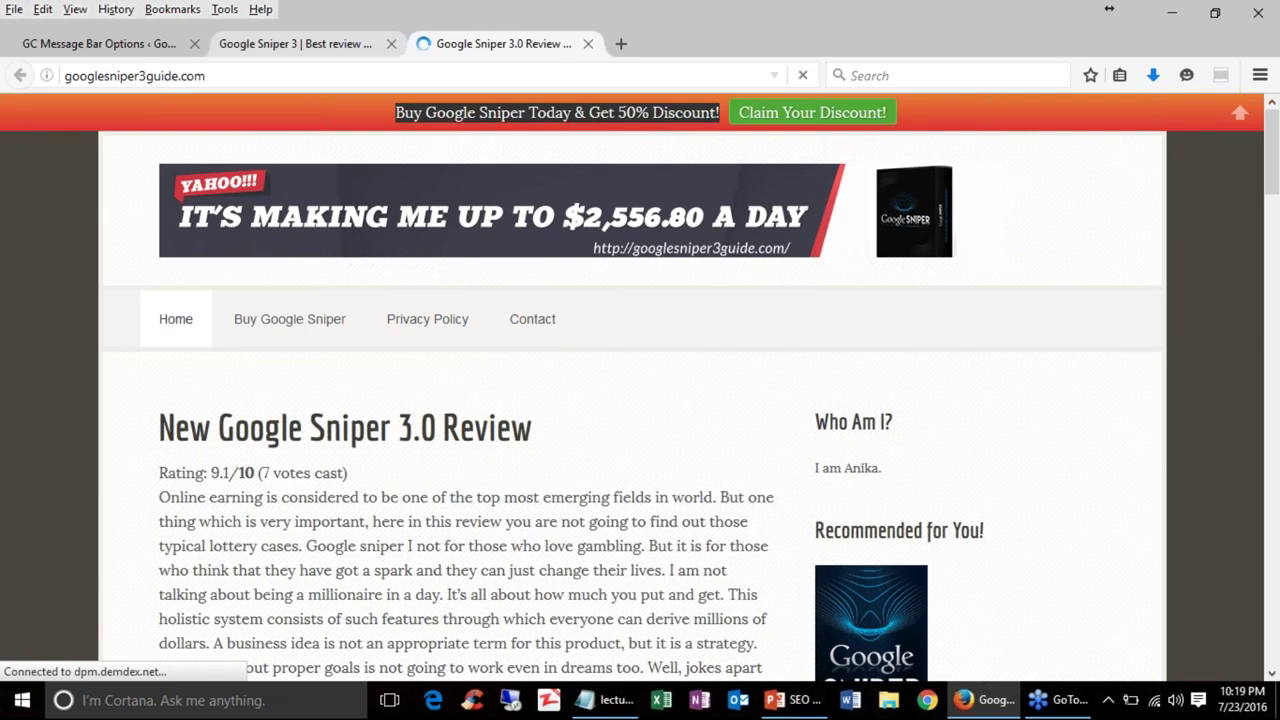
click(256, 46)
Step: Replace the message bar text with 'Buy Google Sniper Today & Get 50% Discount!'
click(62, 46)
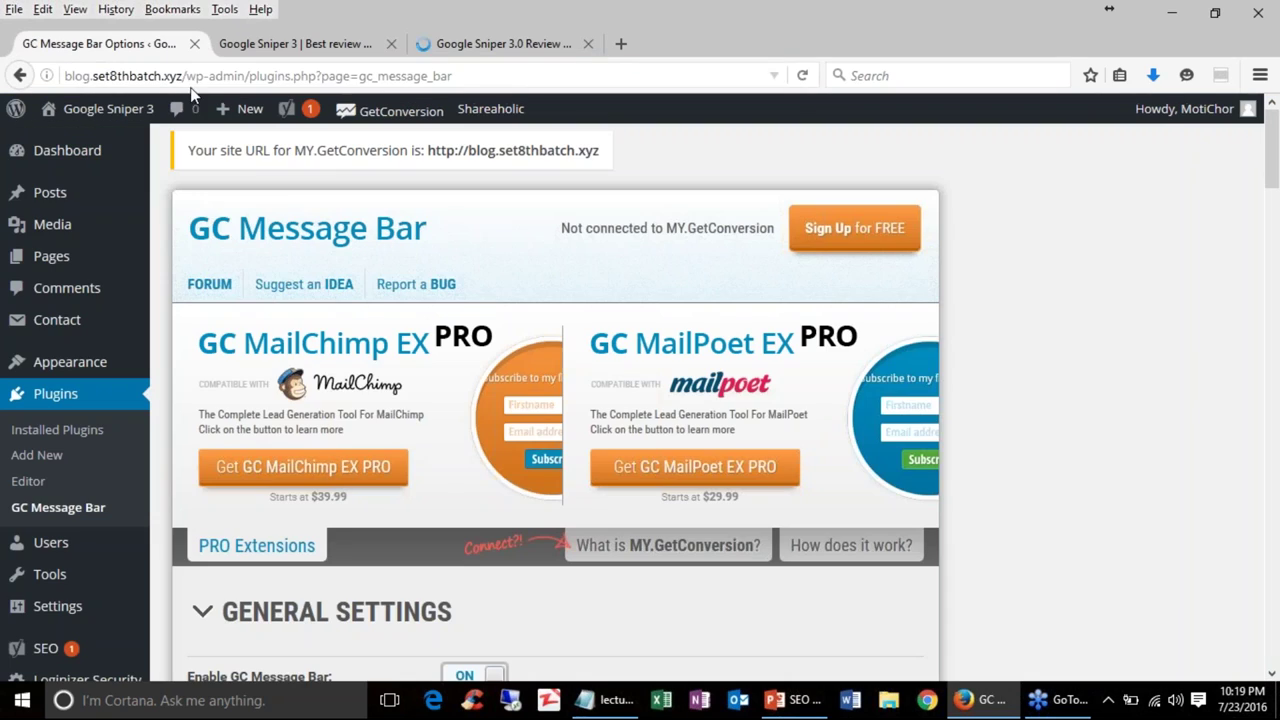
scroll(660, 345, down, 4)
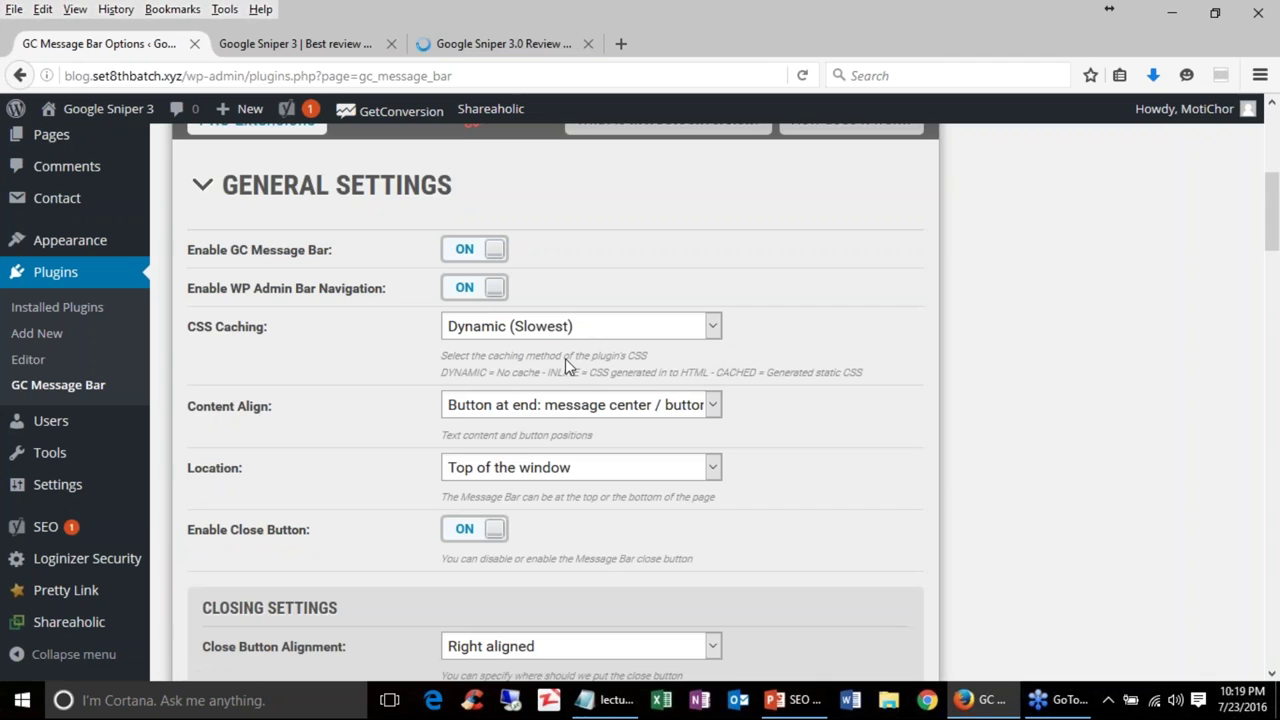
scroll(565, 363, down, 3)
scroll(565, 365, down, 10)
scroll(565, 365, up, 2)
scroll(580, 330, down, 5)
click(580, 320)
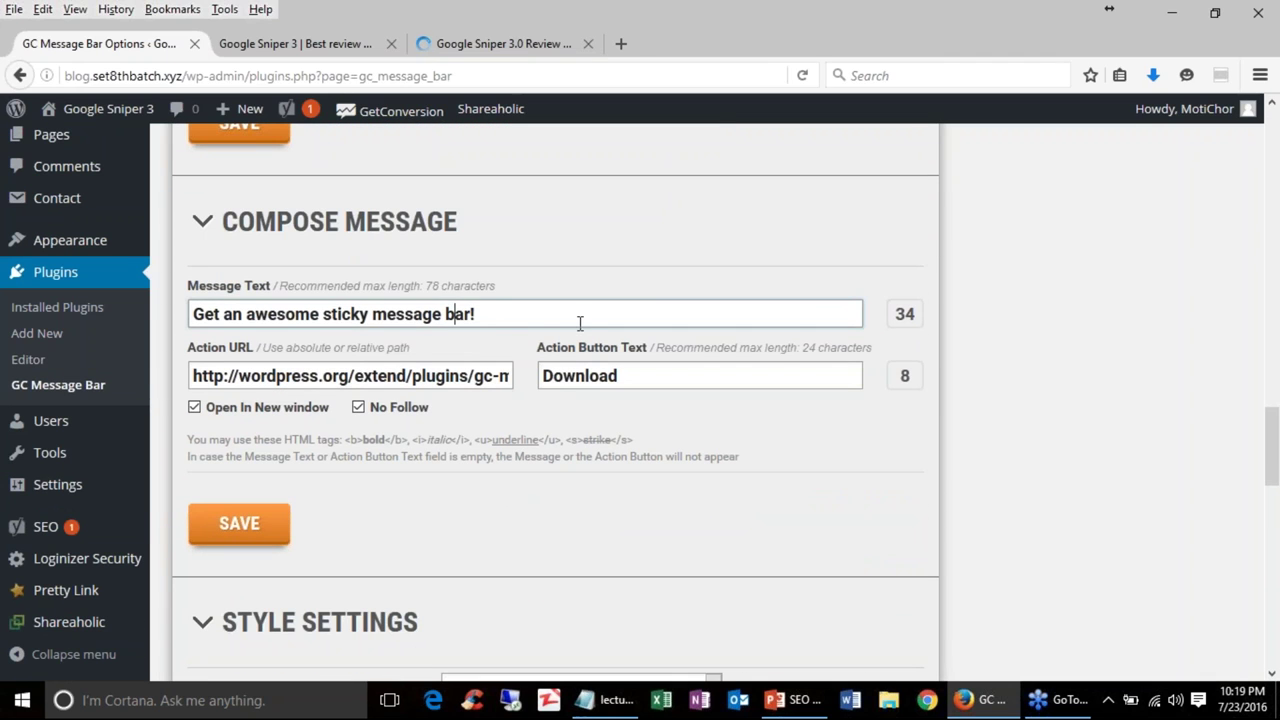
key(ctrl+a)
text(Buy Google Sniper Today & Get 50% Discount!)
Step: Compare with the reference site's bar, then relabel the button 'Claim Your Discount!'
click(495, 44)
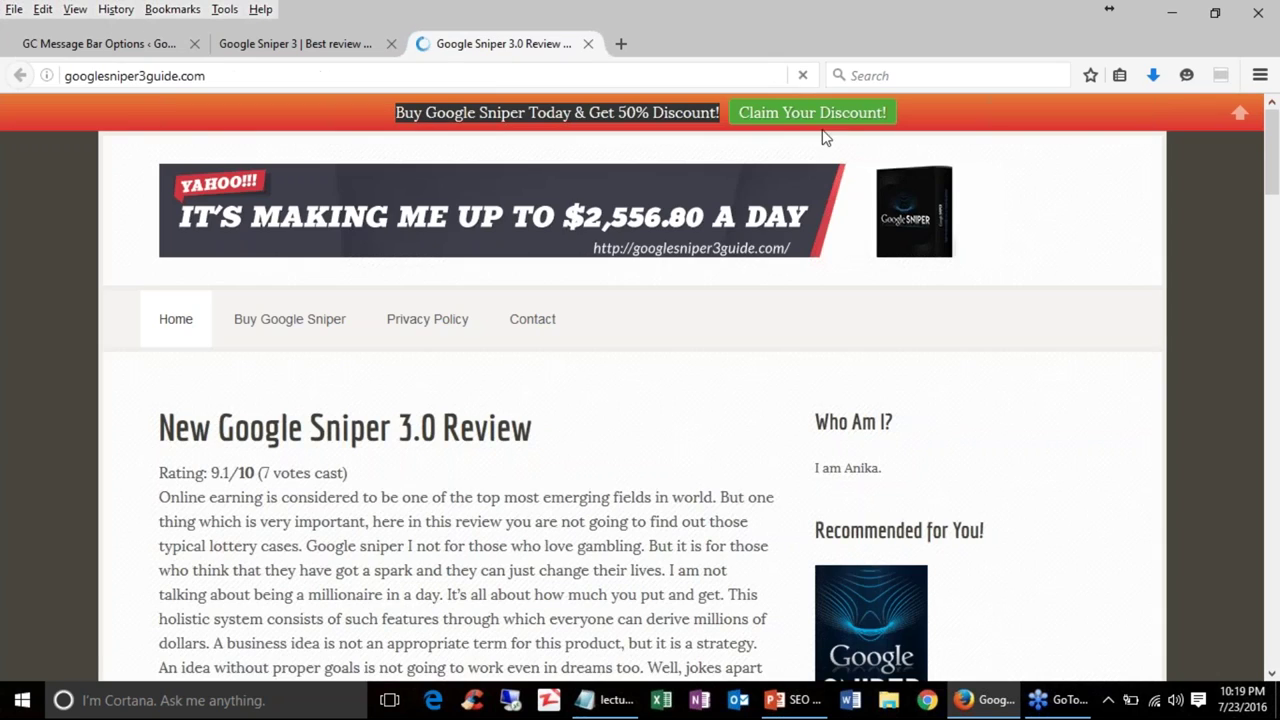
click(300, 45)
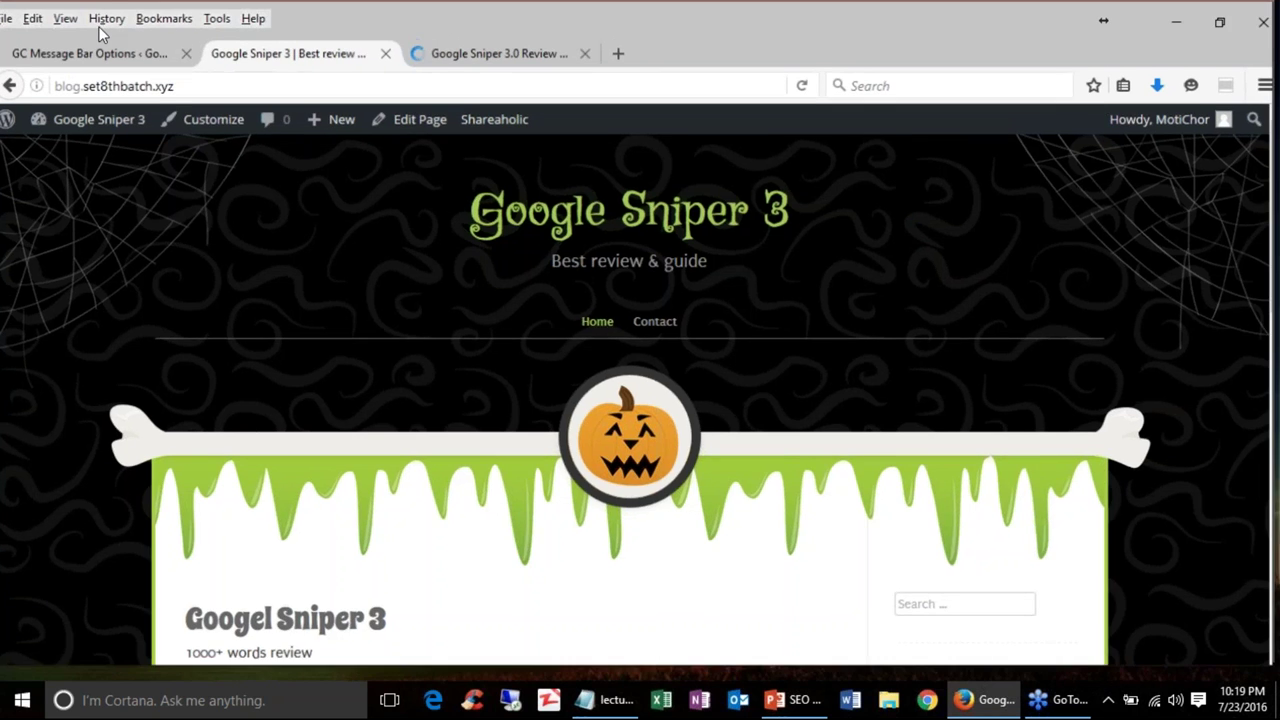
click(98, 58)
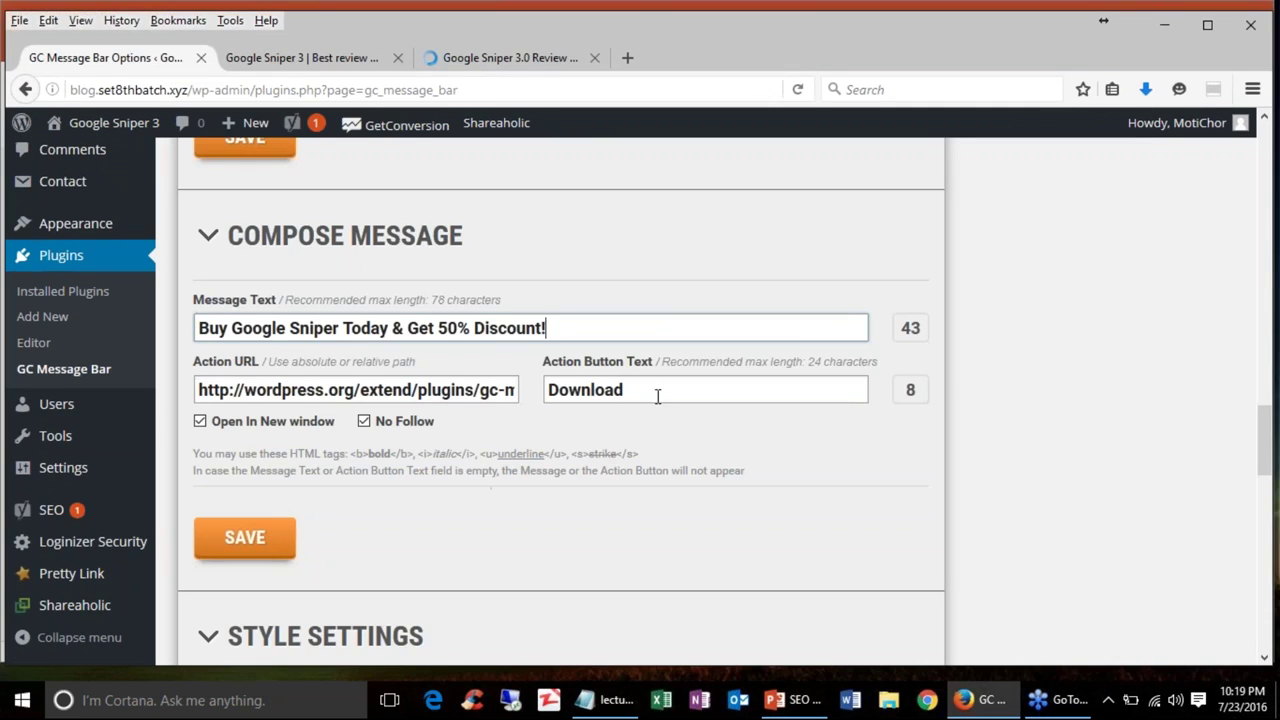
double_click(592, 398)
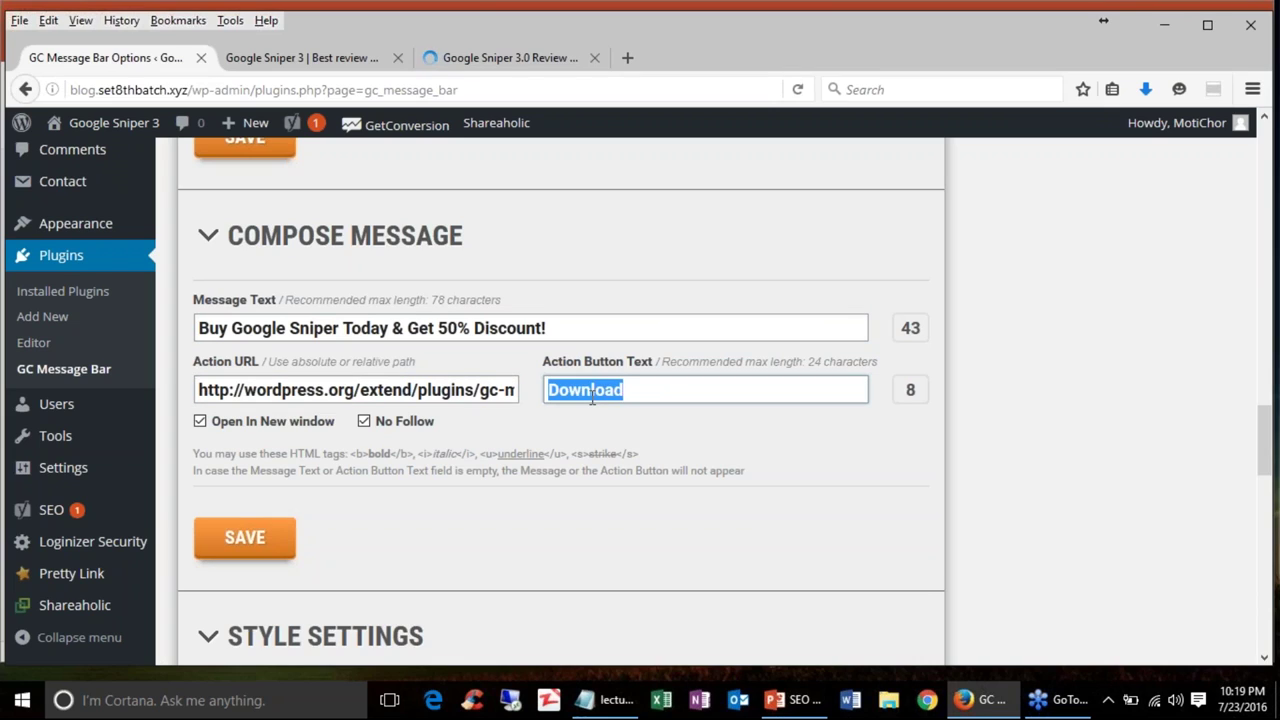
text(Claim Your Discount!)
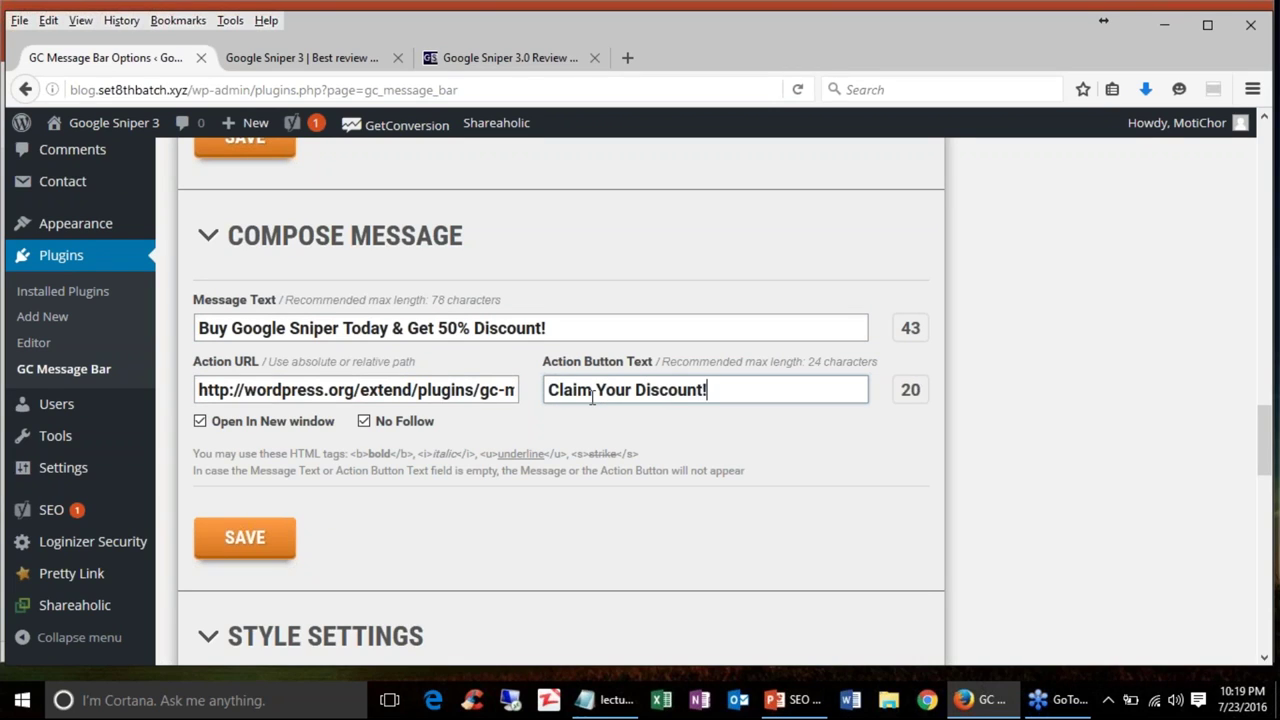
Step: Set the Action URL to the googlesniper3 page URL from the notes and save the settings
click(605, 700)
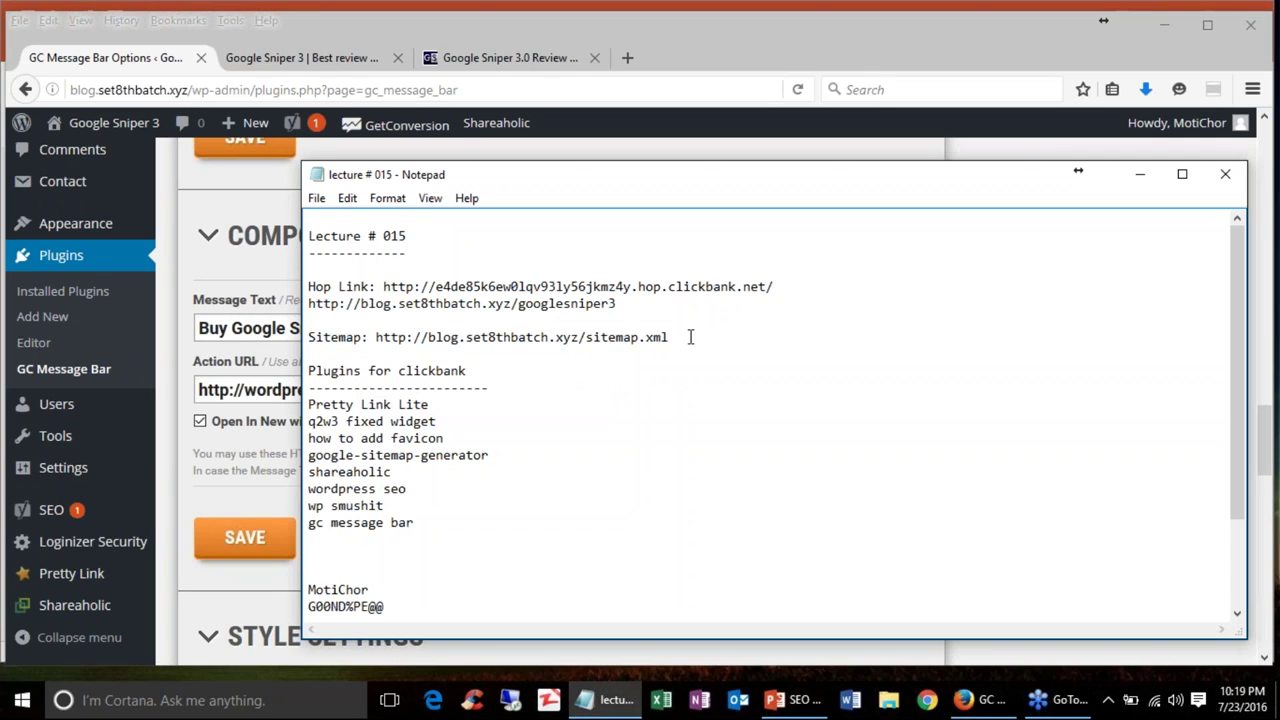
drag(616, 305, 305, 300)
key(ctrl+c)
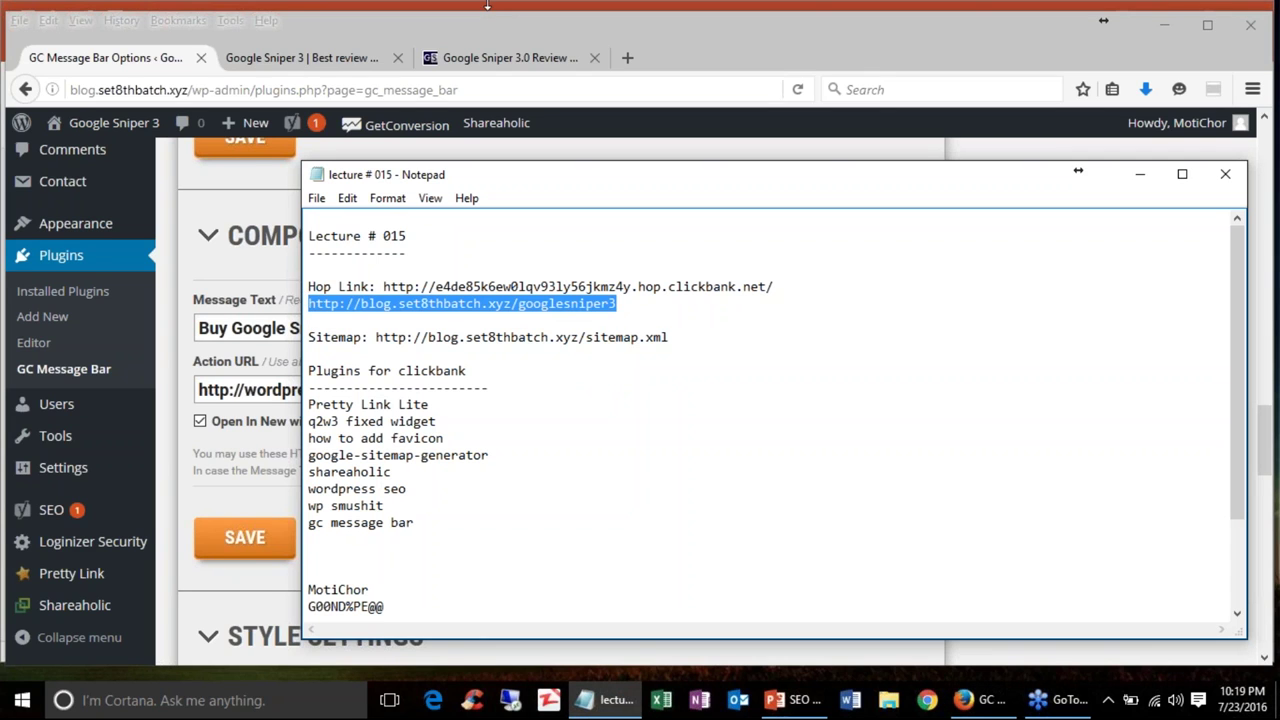
click(487, 5)
triple_click(350, 390)
key(ctrl+v)
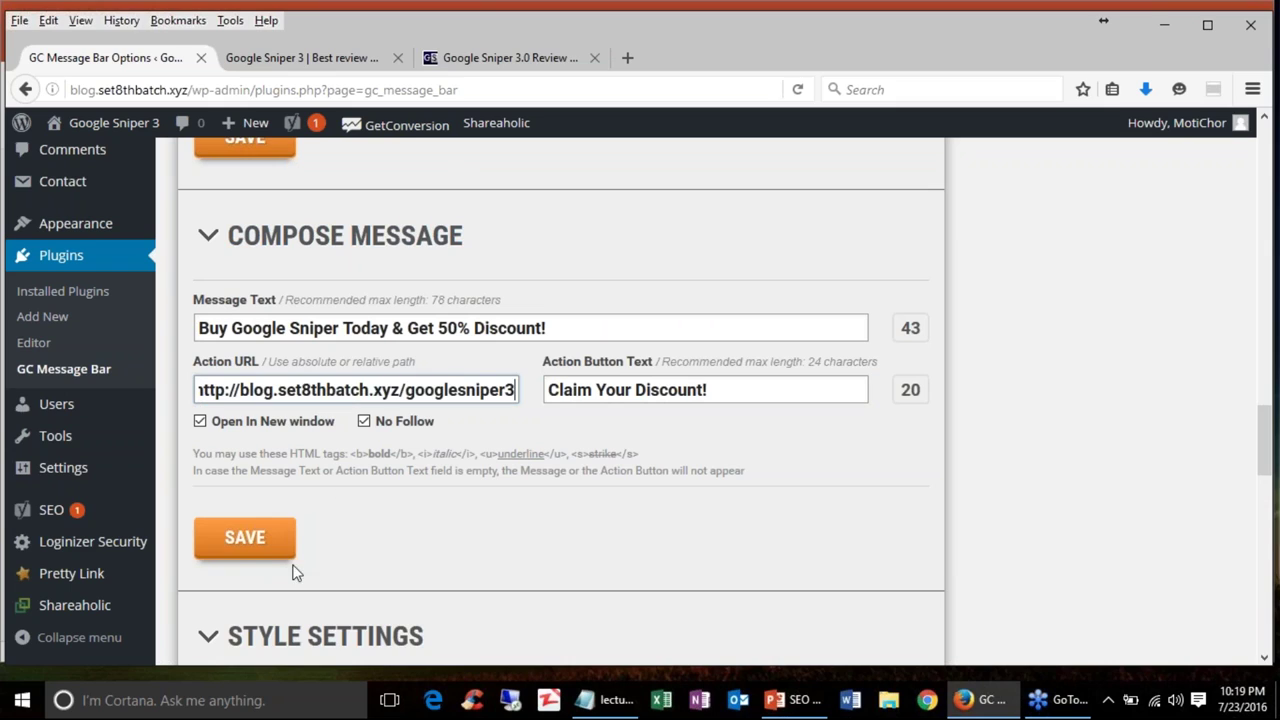
click(257, 538)
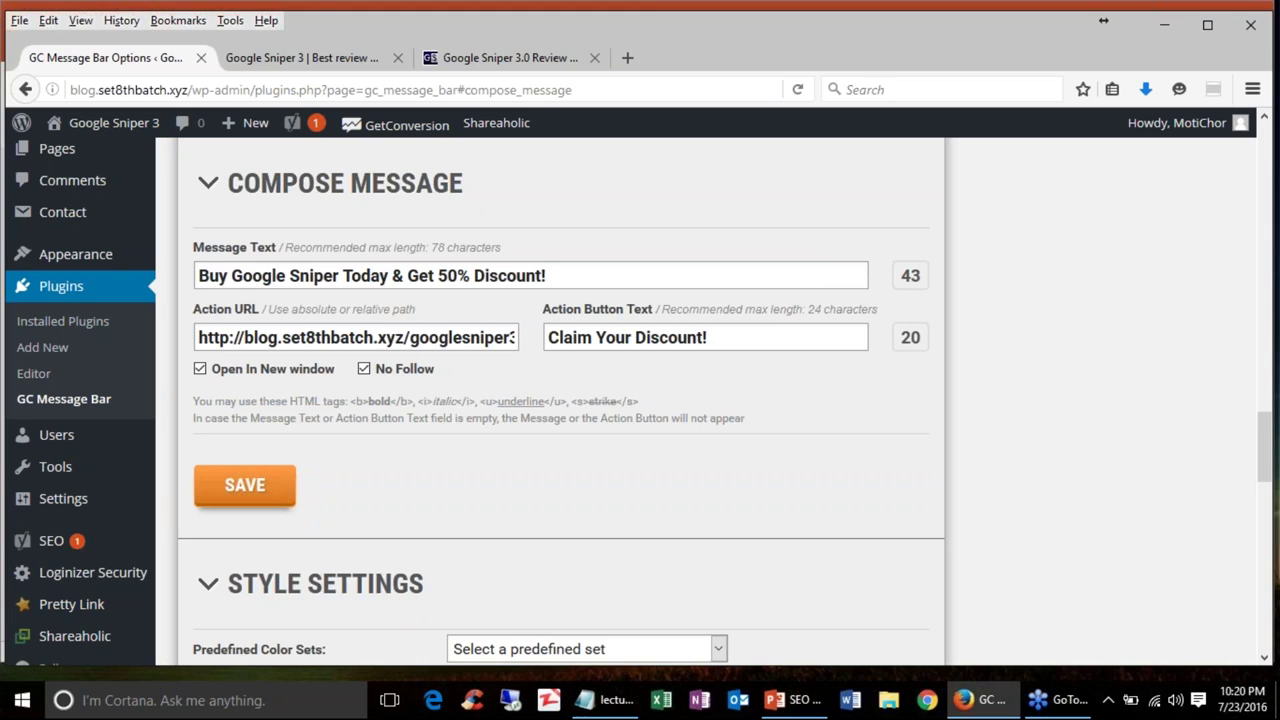
click(296, 60)
Step: Reload the blog homepage to confirm the discount bar with 'Claim Your Discount!' appears
click(520, 237)
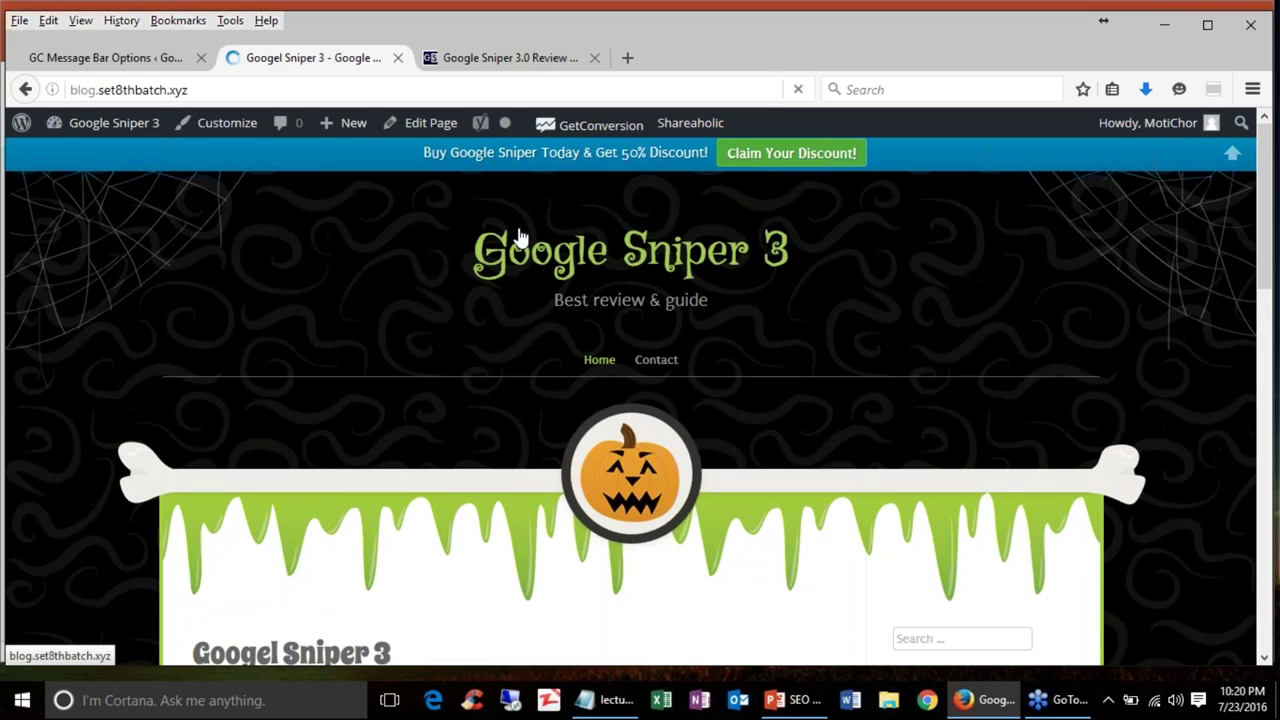
triple_click(572, 154)
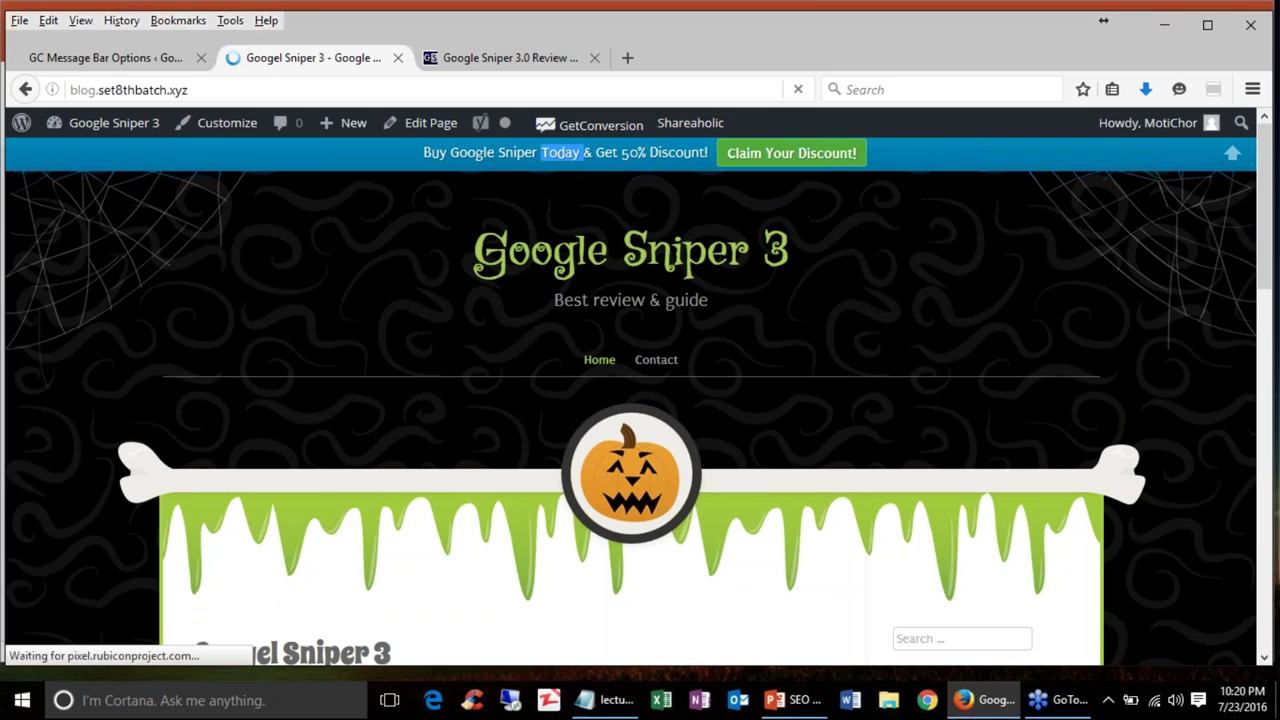
scroll(620, 420, down, 15)
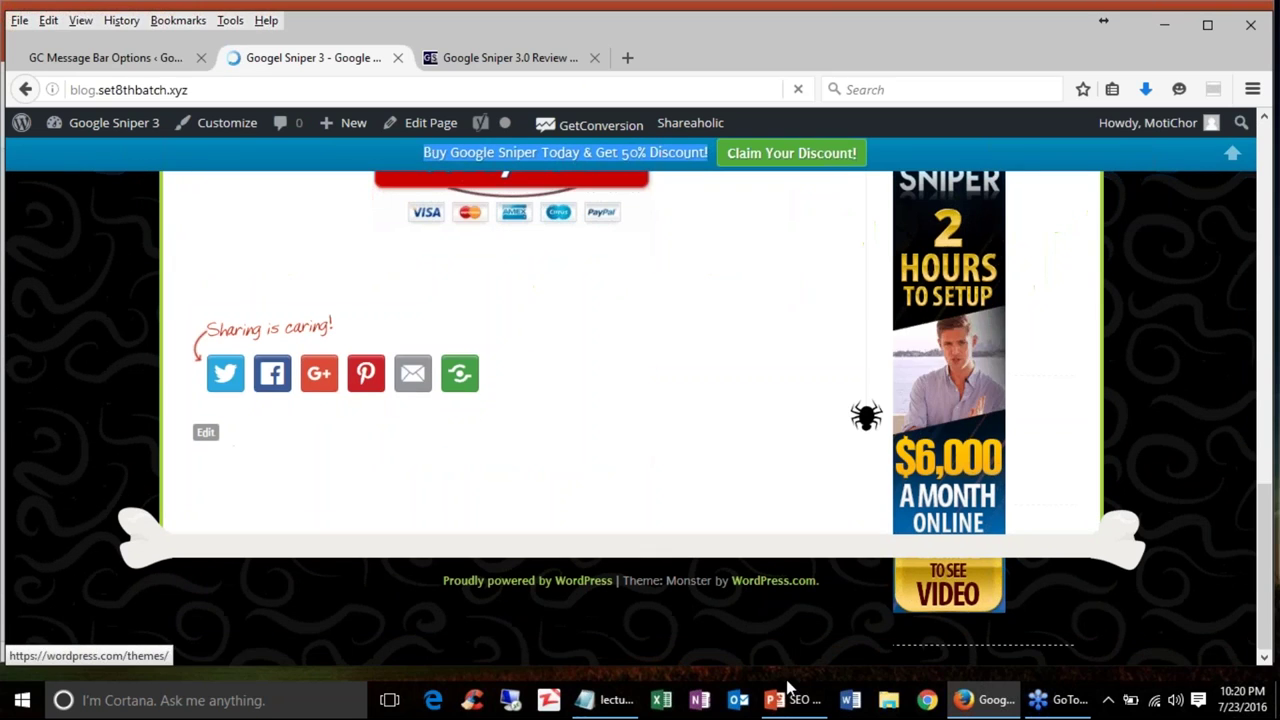
Step: Delete the wp smushit line from the lecture notes and return to GC Message Bar settings
click(604, 700)
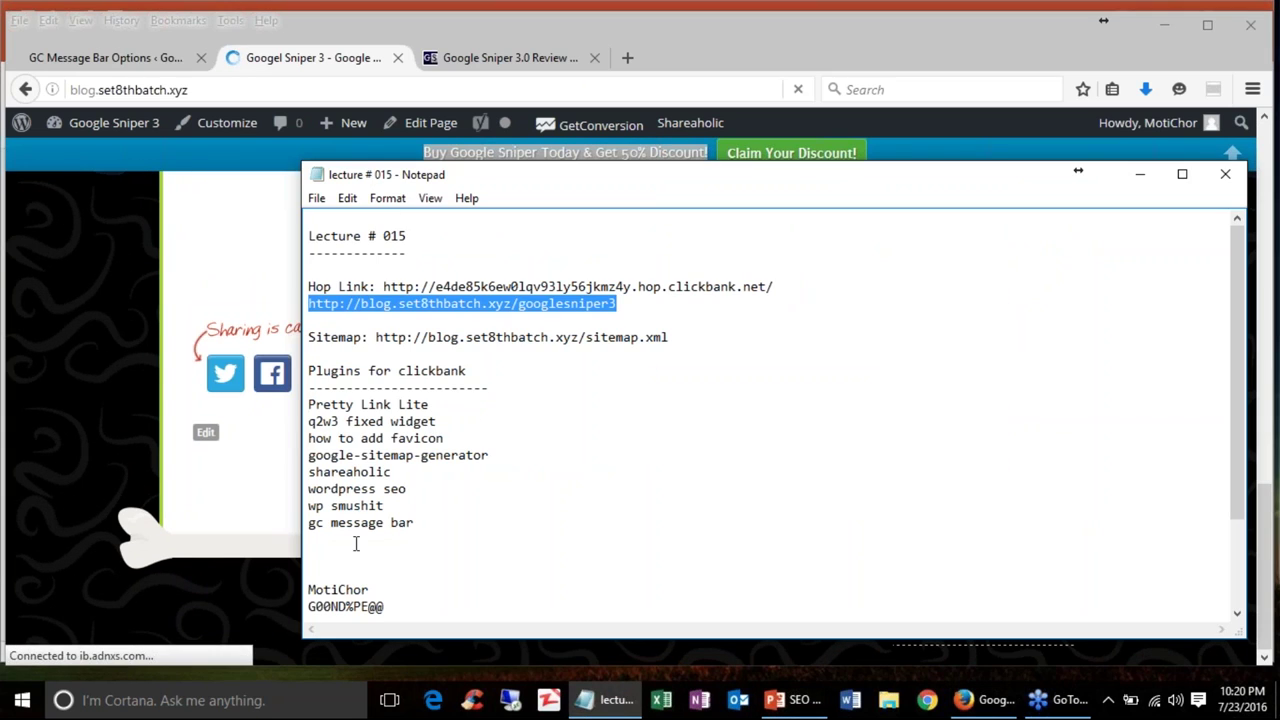
drag(386, 511, 307, 507)
key(BackSpace)
key(BackSpace)
key(BackSpace)
key(BackSpace)
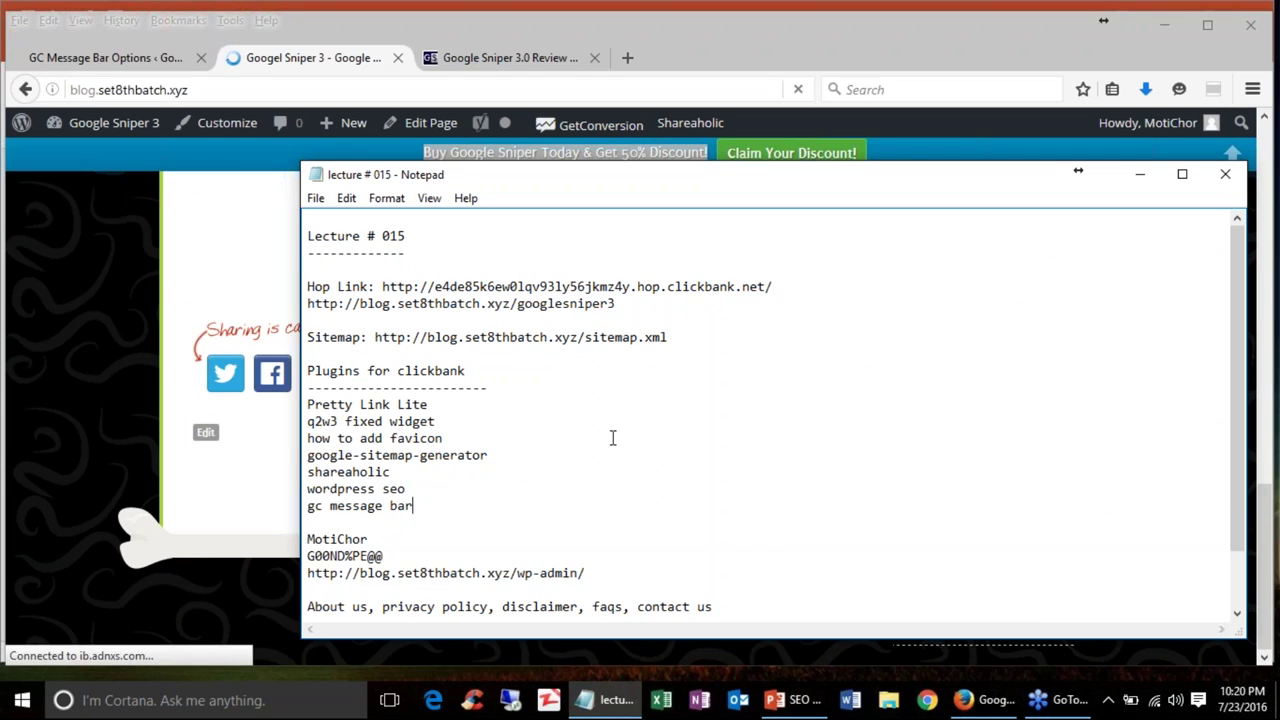
click(74, 312)
scroll(654, 351, up, 5)
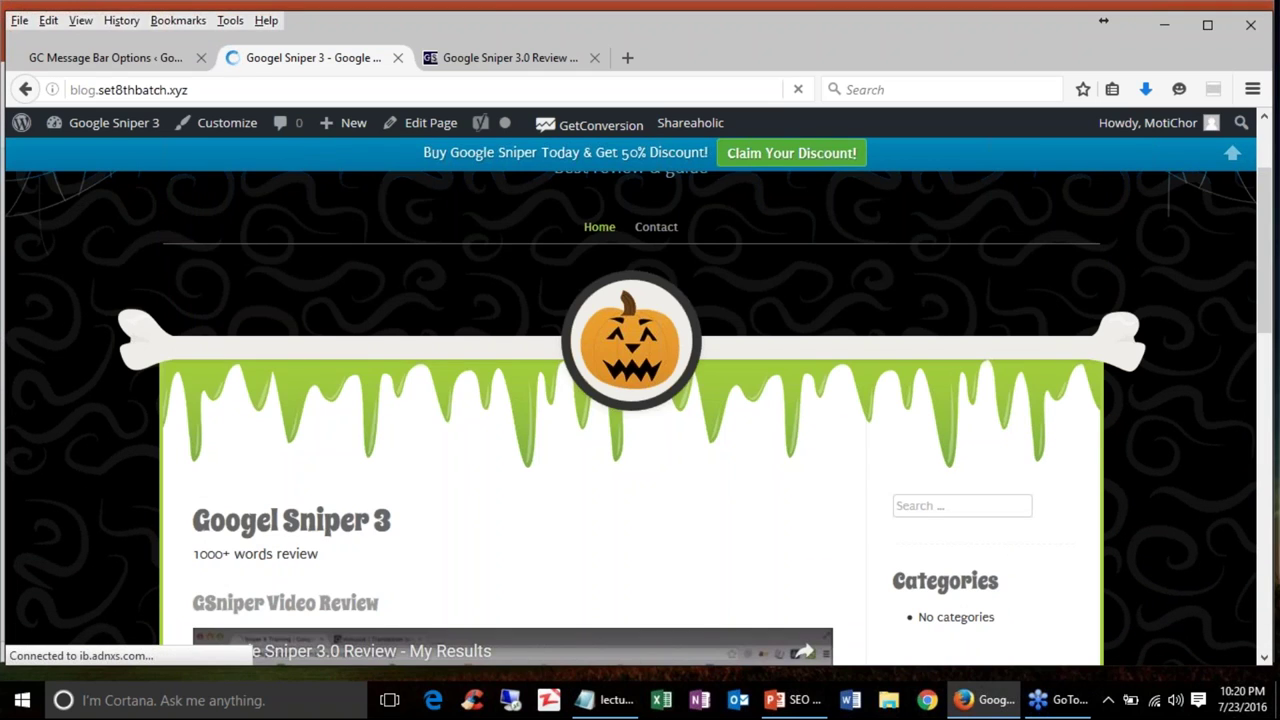
click(105, 57)
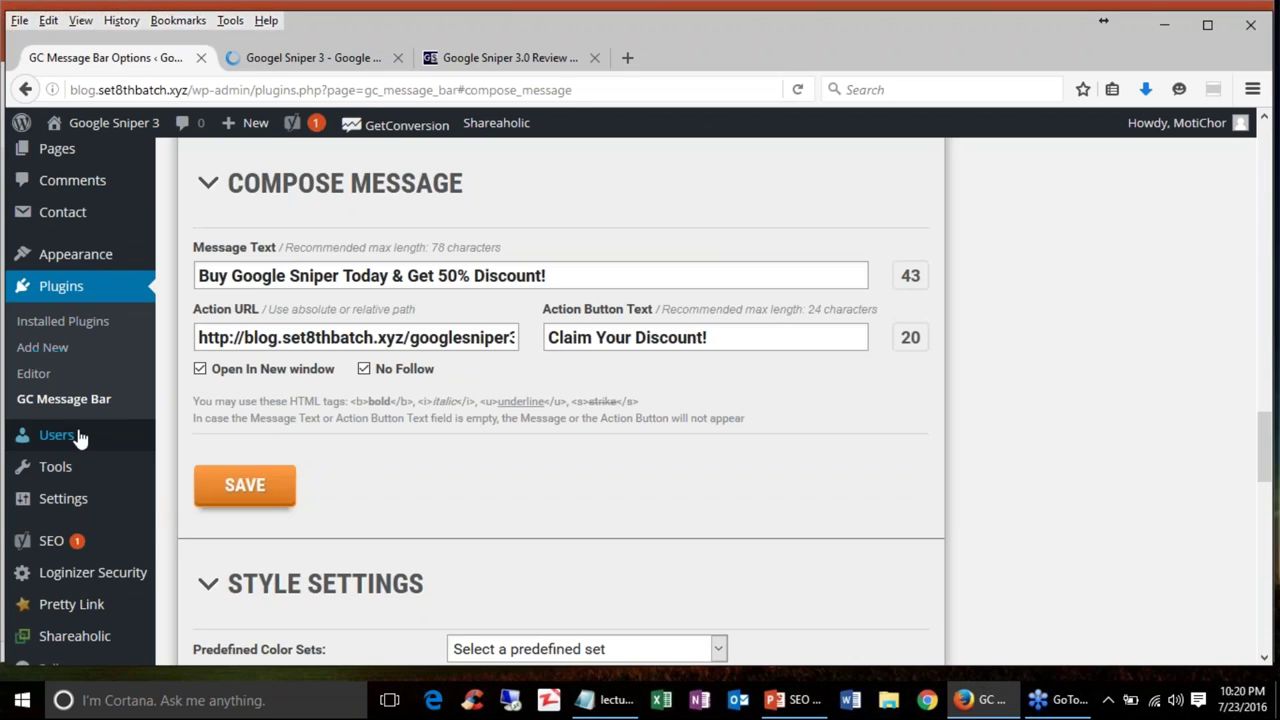
Step: Go to Appearance > Widgets and close the blog homepage and Google Sniper 3.0 Review tabs
mouse_move(80, 449)
mouse_move(88, 503)
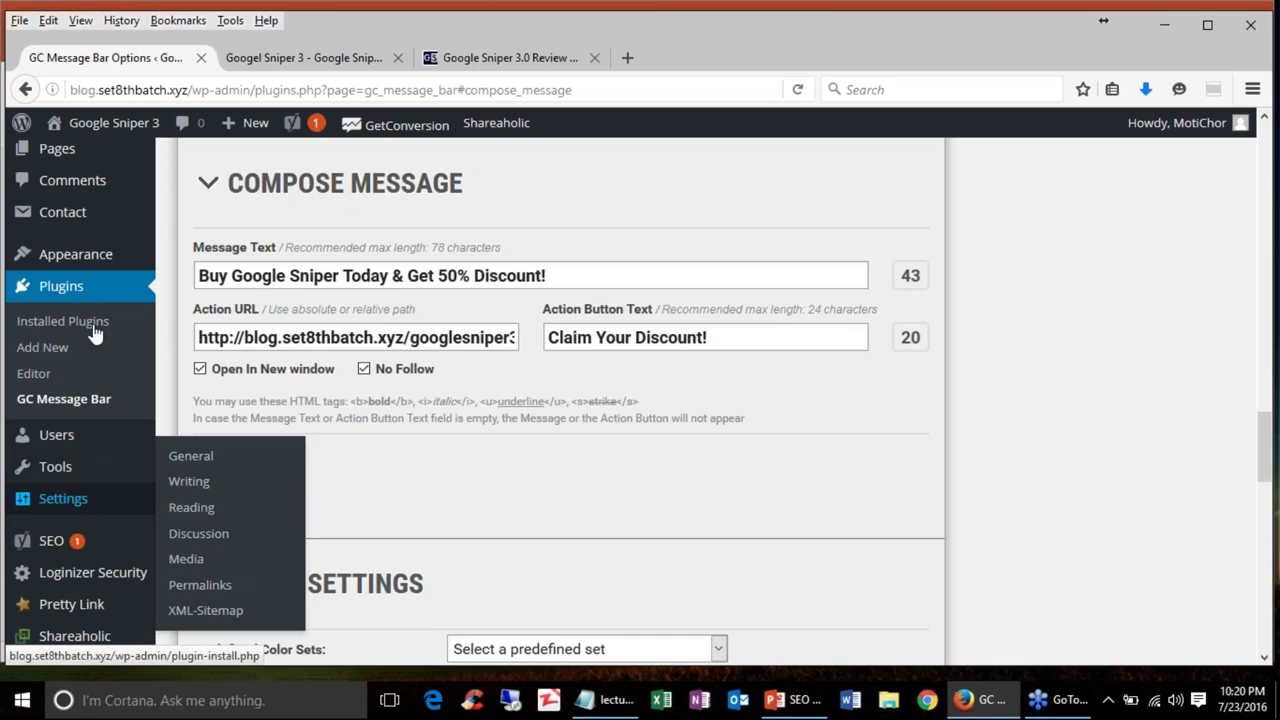
mouse_move(86, 252)
click(191, 309)
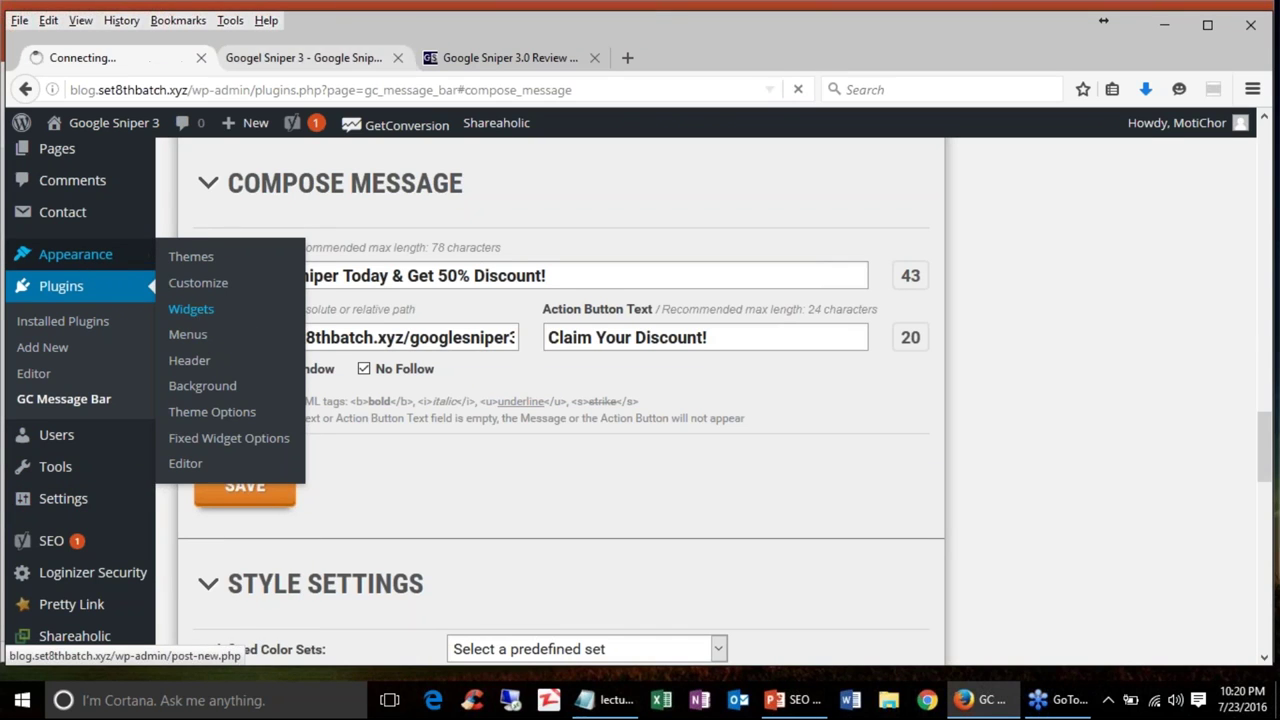
click(345, 57)
click(397, 57)
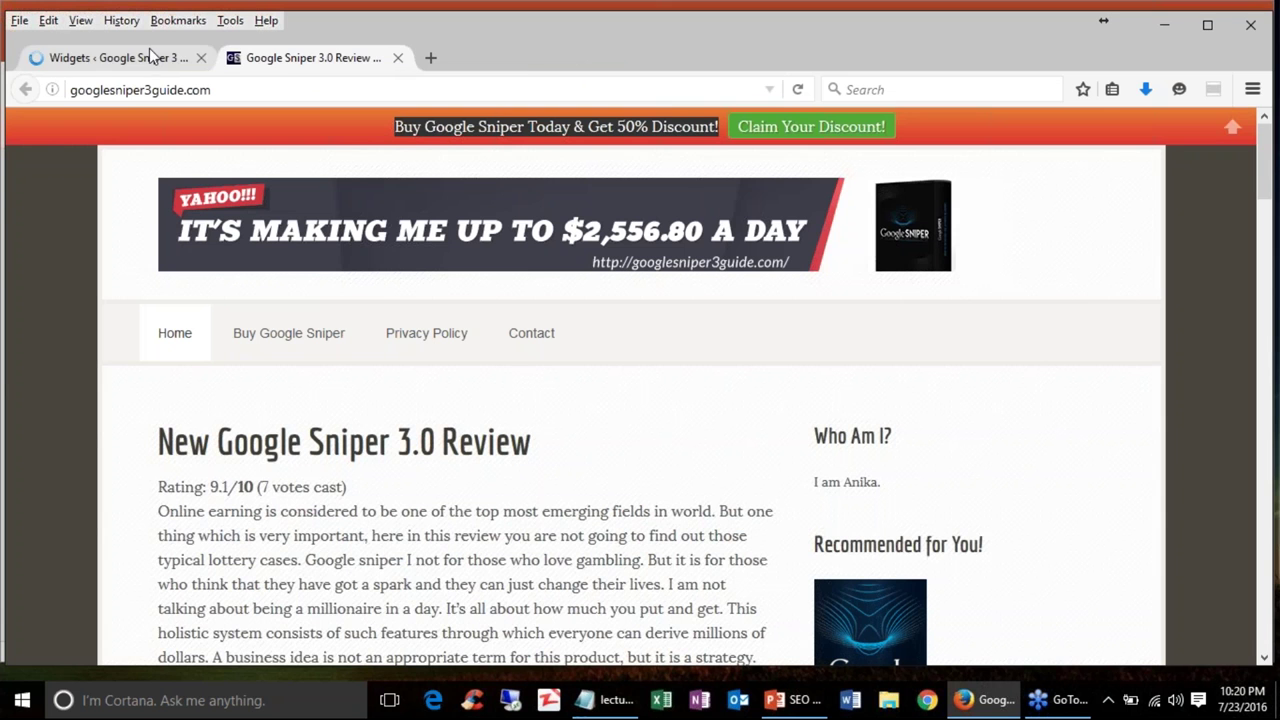
click(397, 57)
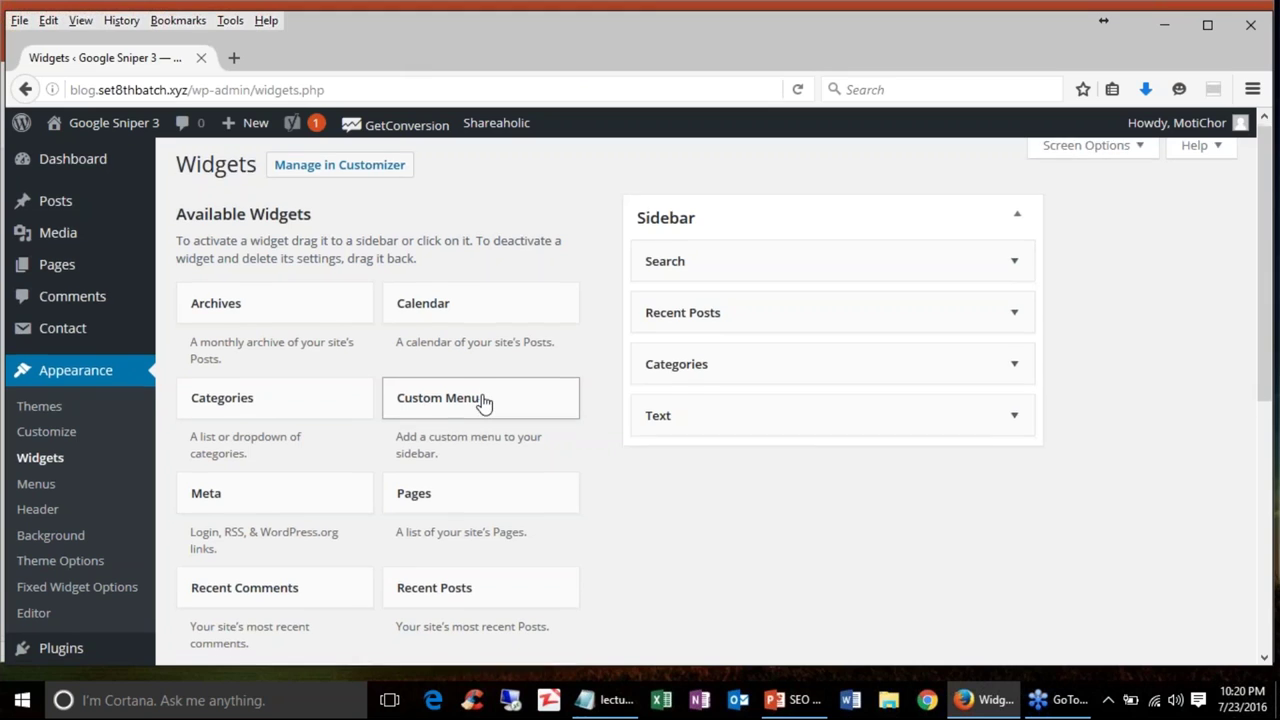
Step: Add a Text widget to the Sidebar and start typing its 'About Me' title
scroll(509, 475, down, 5)
click(434, 323)
click(511, 441)
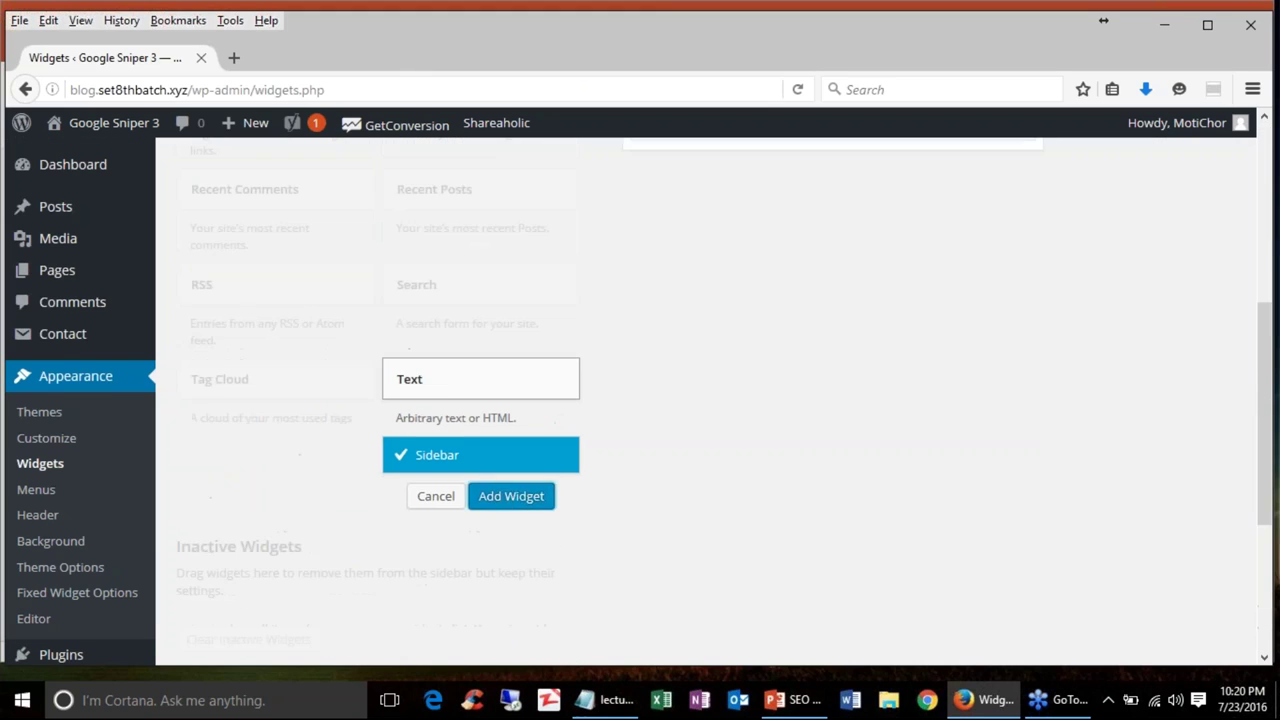
click(696, 220)
text(About Me)
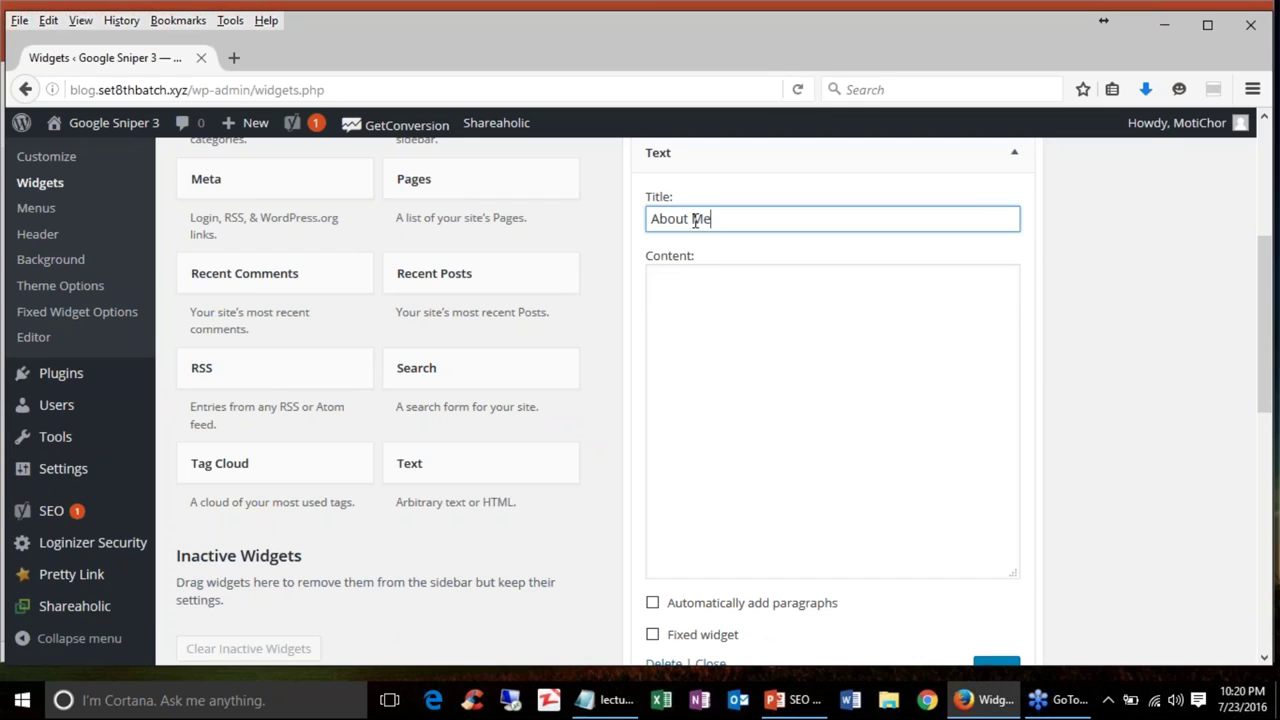
Step: Begin typing the widget's content text, then go forward again to the Widgets page
click(881, 421)
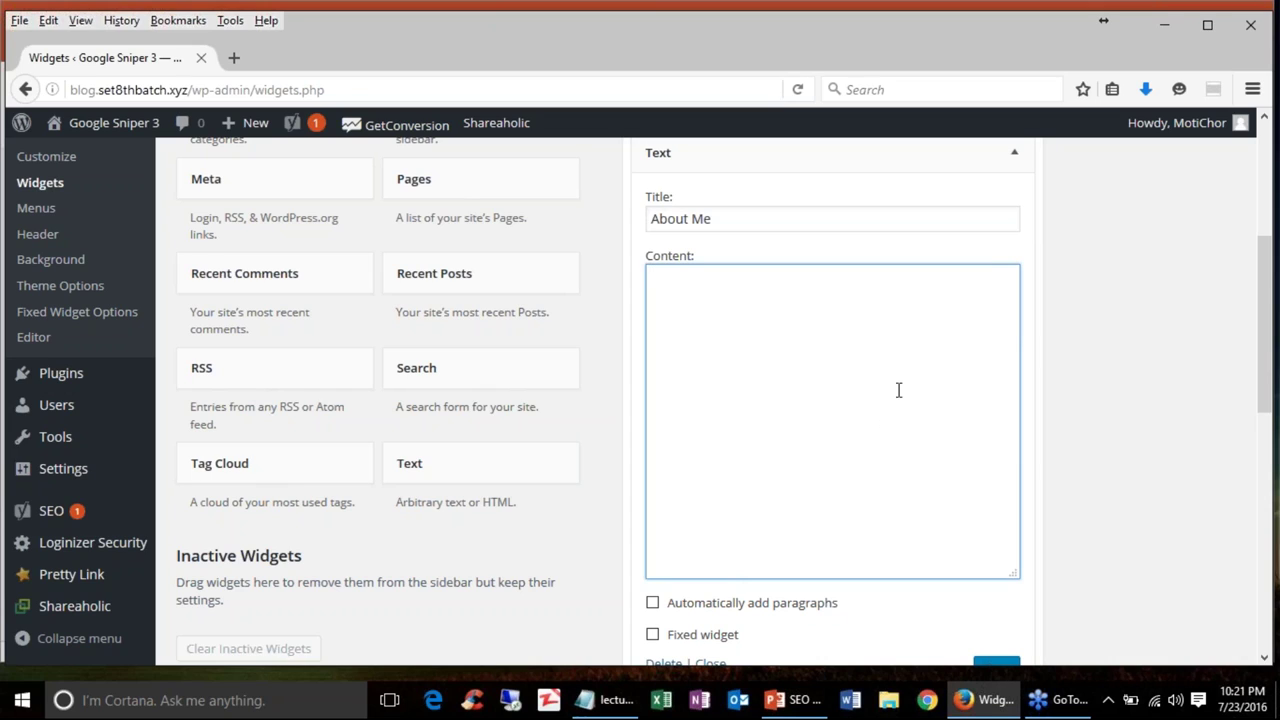
text(about)
key(BackSpace)
key(BackSpace)
key(BackSpace)
key(BackSpace)
key(BackSpace)
text(in)
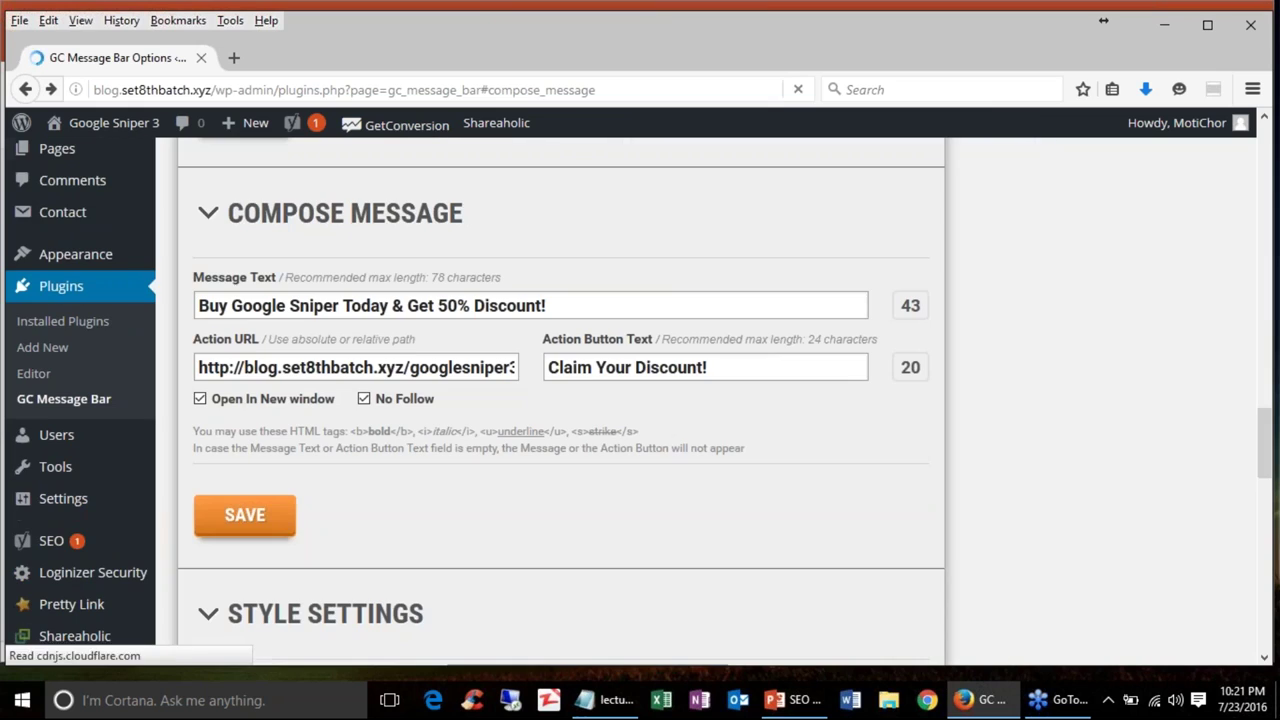
click(50, 89)
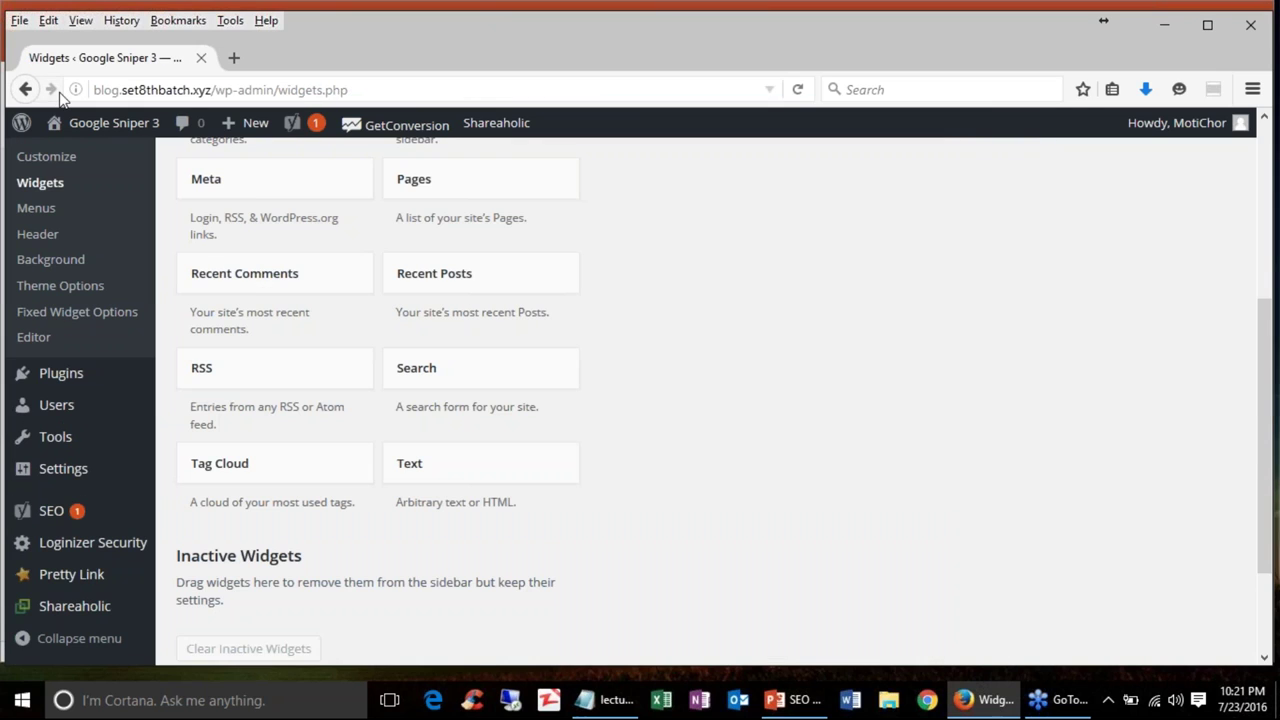
Step: Reload the Widgets page and expand the newly added Text widget in the Sidebar
scroll(637, 323, up, 5)
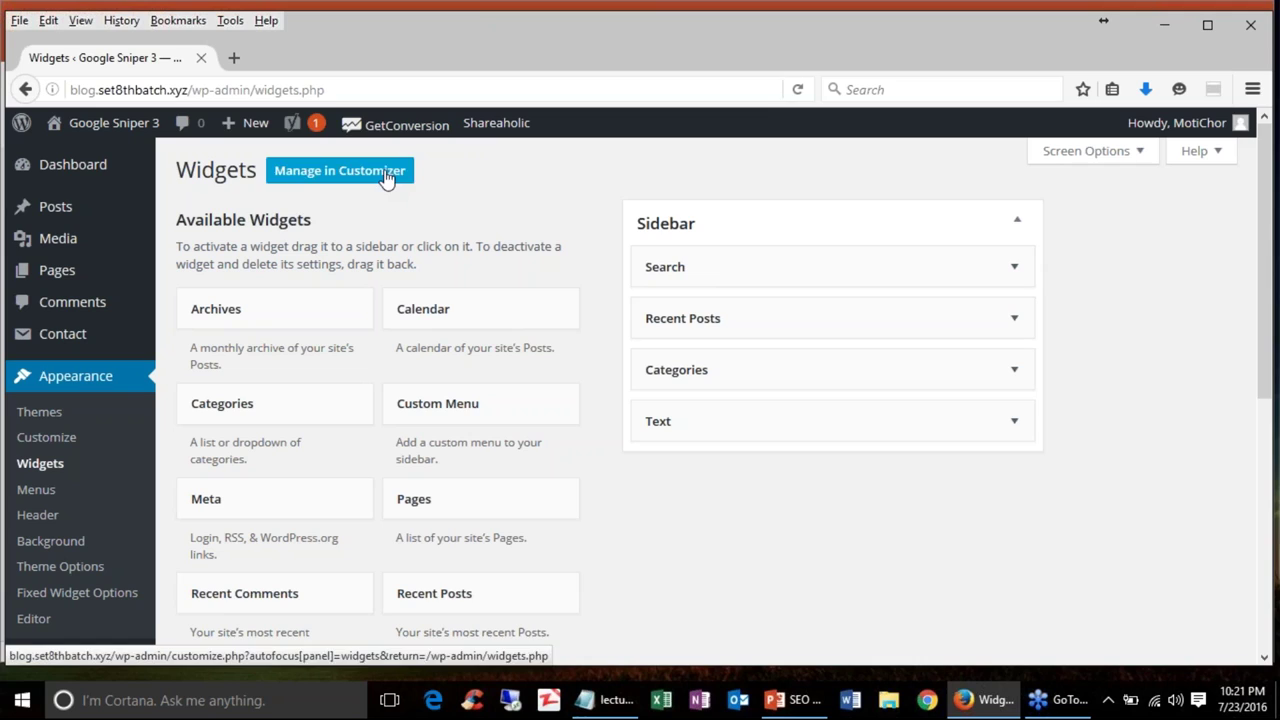
click(64, 474)
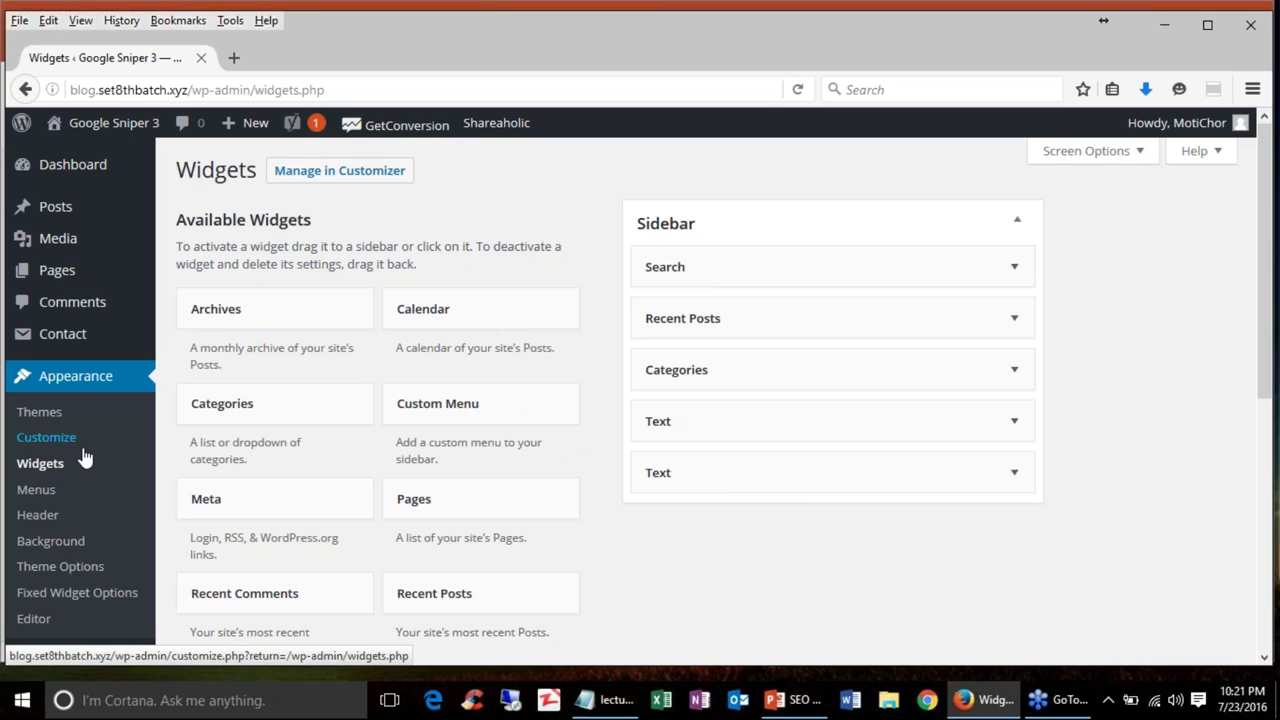
click(717, 472)
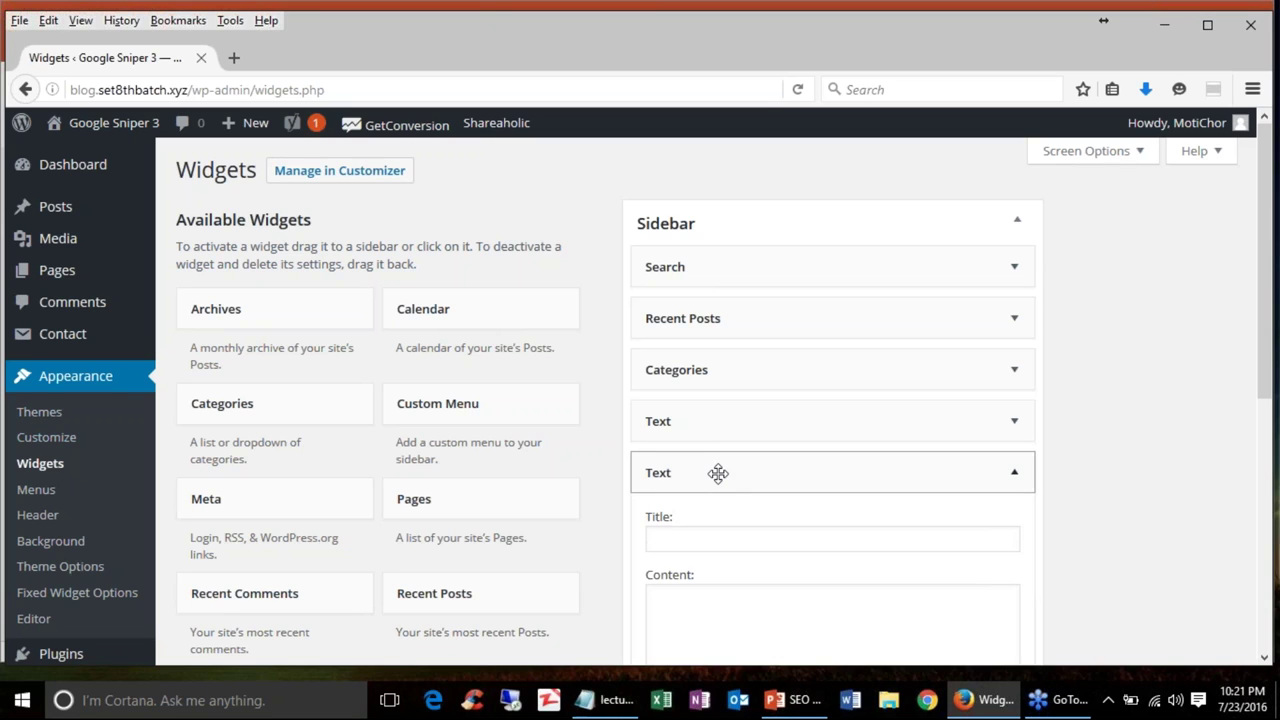
scroll(717, 472, down, 5)
scroll(717, 457, up, 4)
click(726, 264)
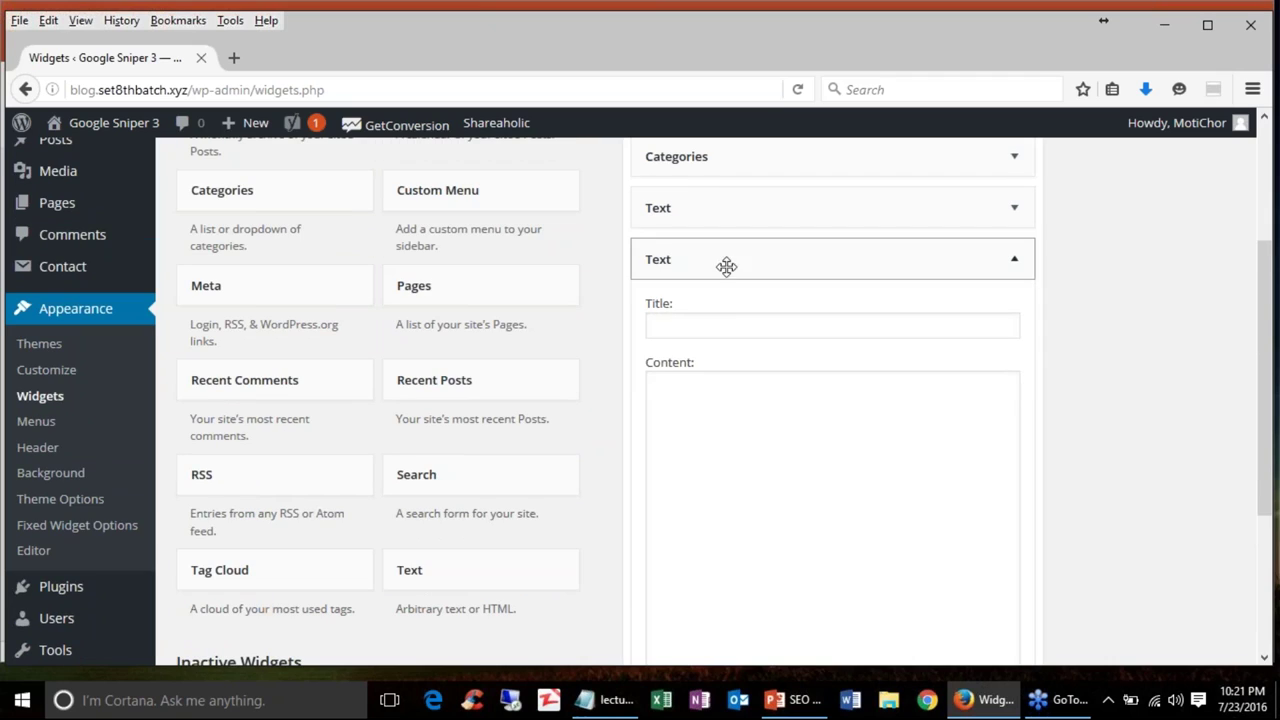
Step: Title the widget 'About Me', add an intro describing the author as an SEO expert, and save
click(731, 324)
text(About Me)
key(Tab)
text(I am)
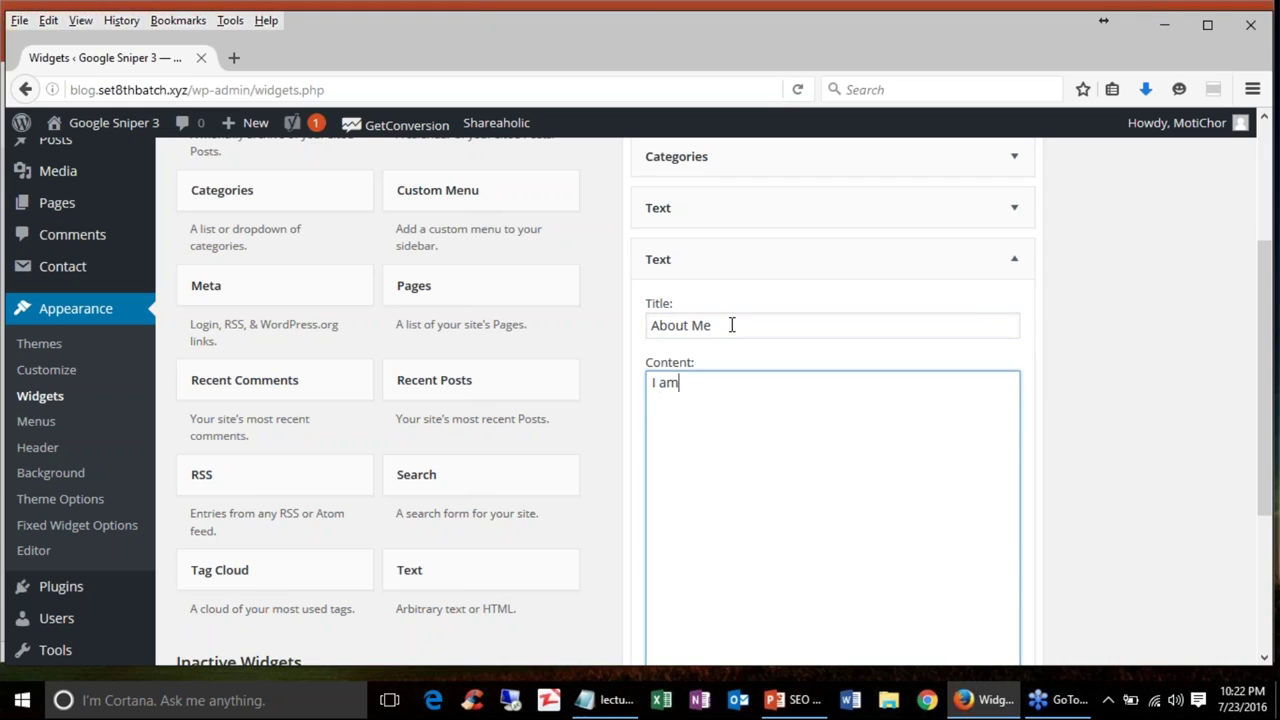
text( faizan. I am an seo expert.)
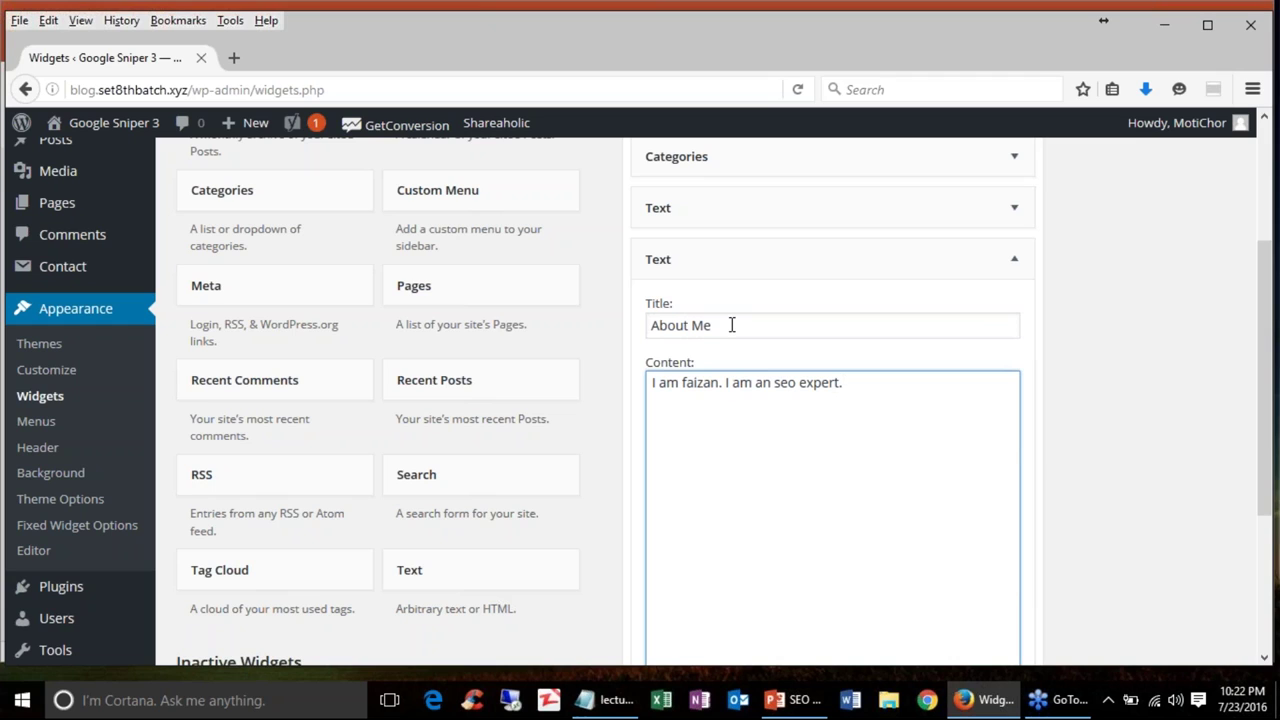
scroll(760, 350, down, 4)
click(980, 534)
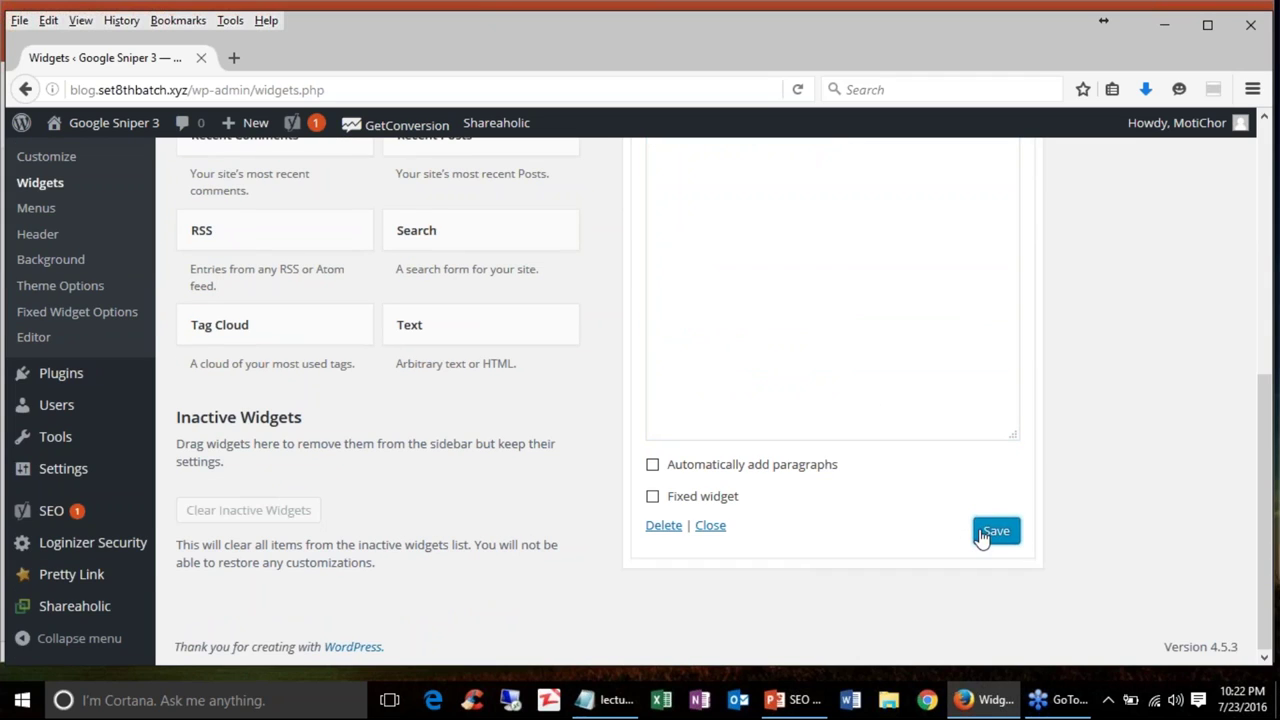
Step: Open the live blog in a new tab to view it, then close the Customizer back to Widgets
mouse_move(109, 129)
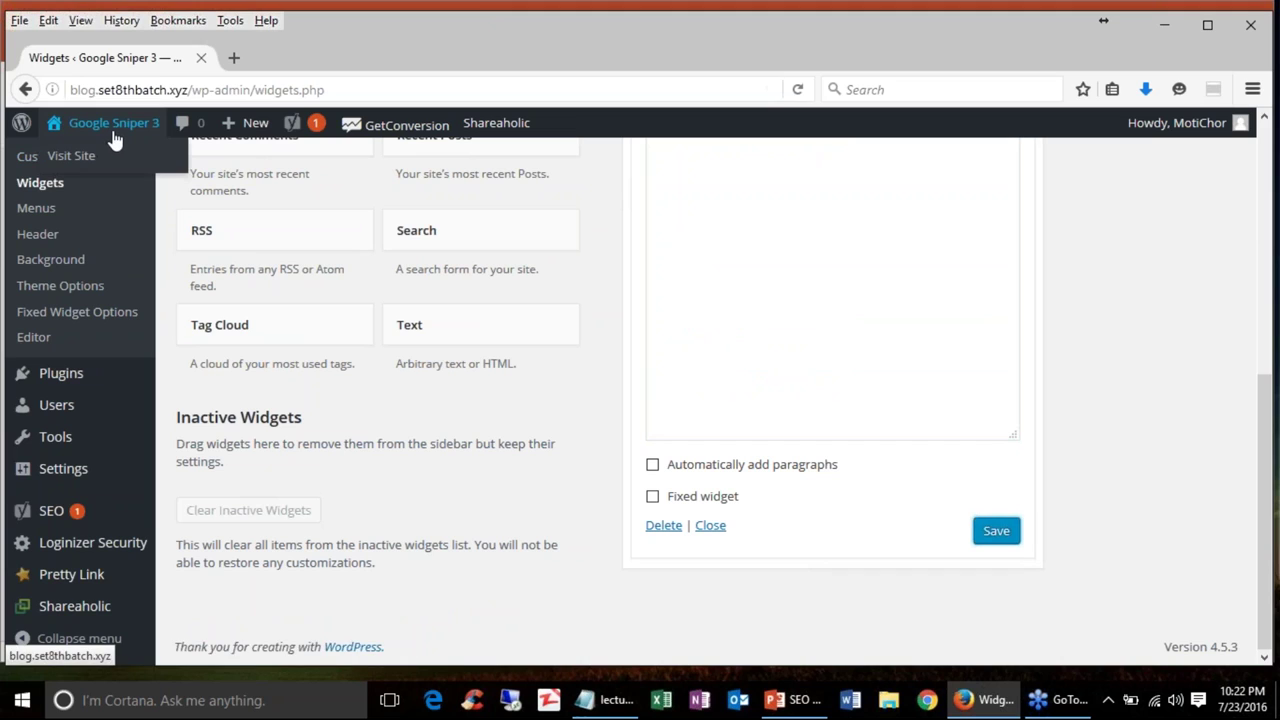
right_click(100, 157)
click(146, 168)
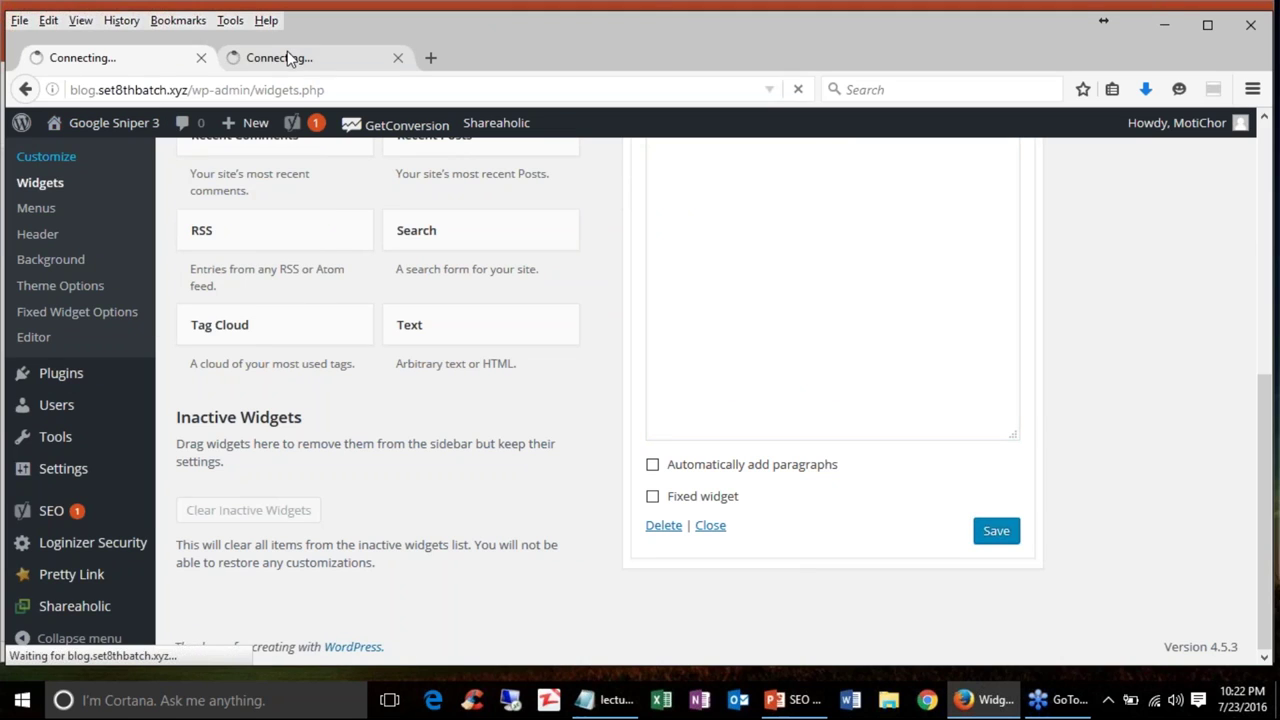
click(289, 57)
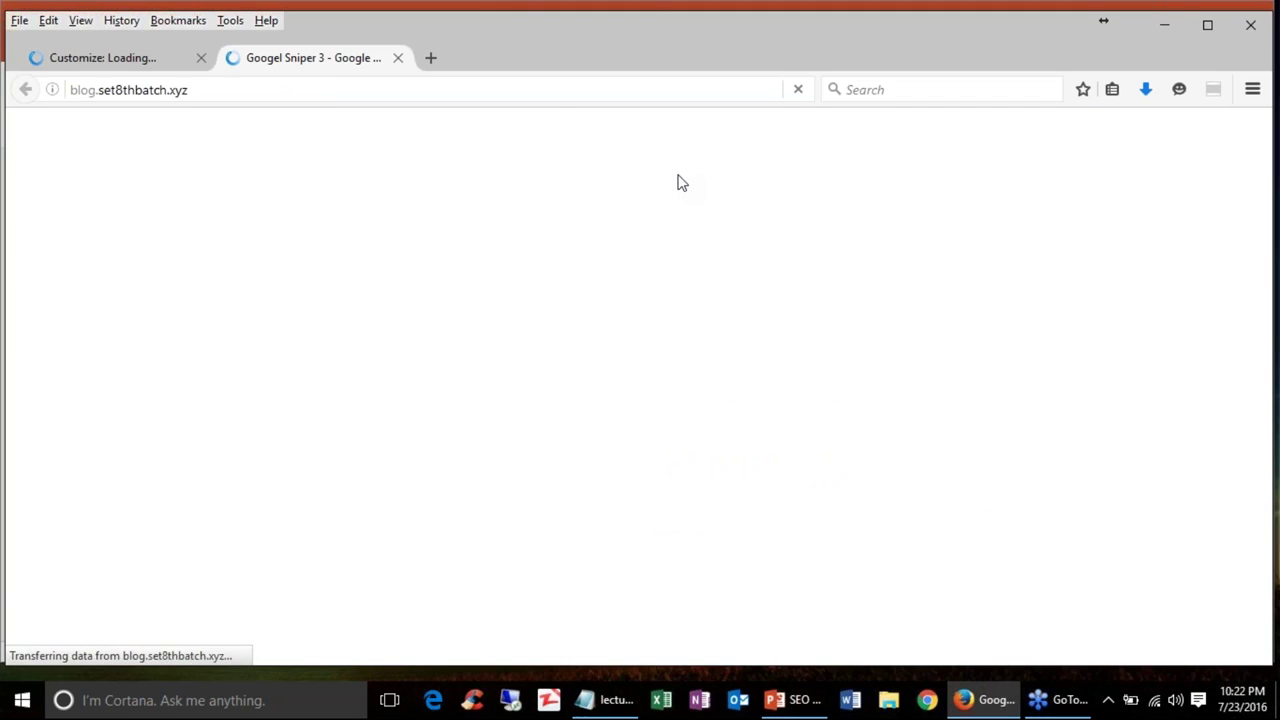
scroll(835, 295, down, 3)
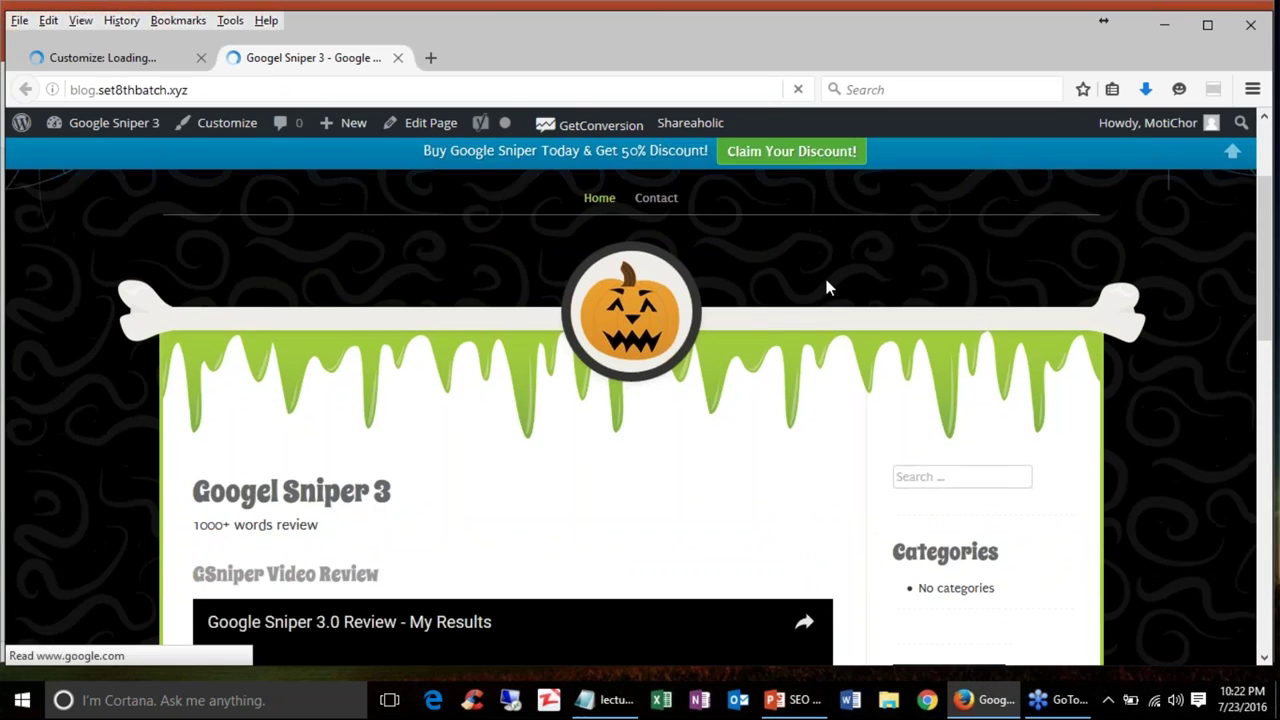
scroll(826, 284, down, 10)
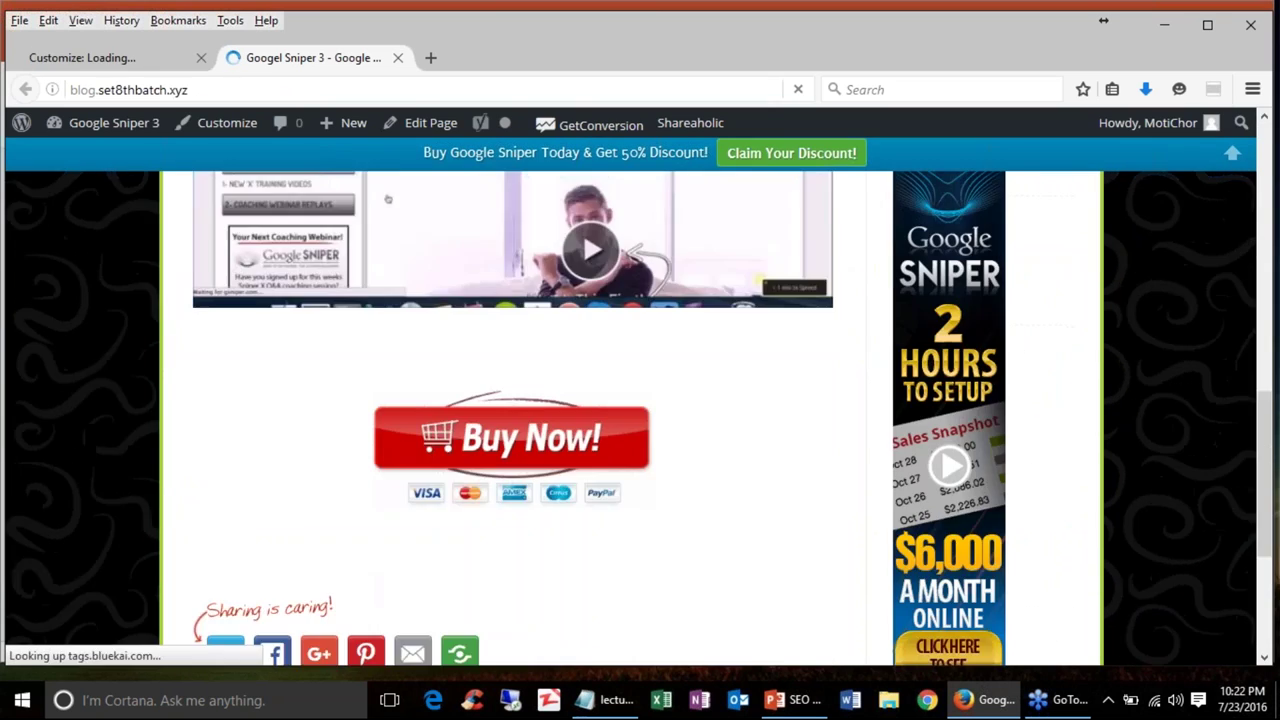
scroll(640, 415, up, 13)
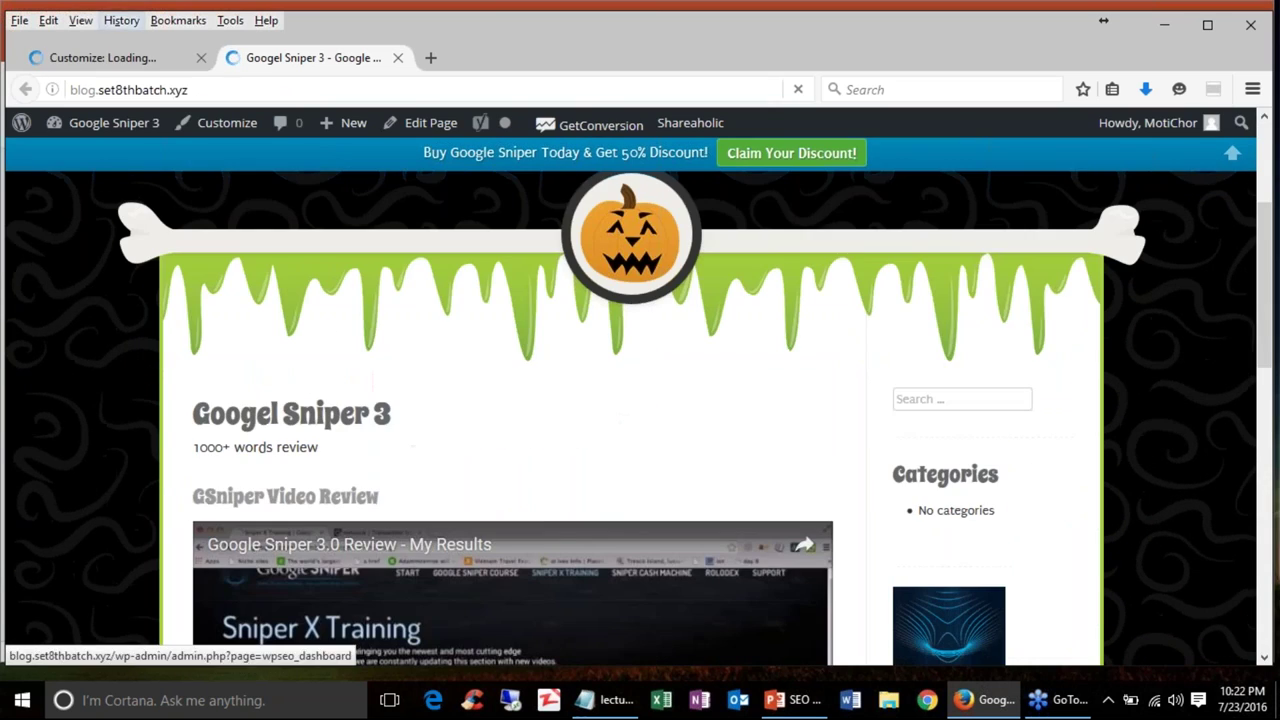
click(97, 58)
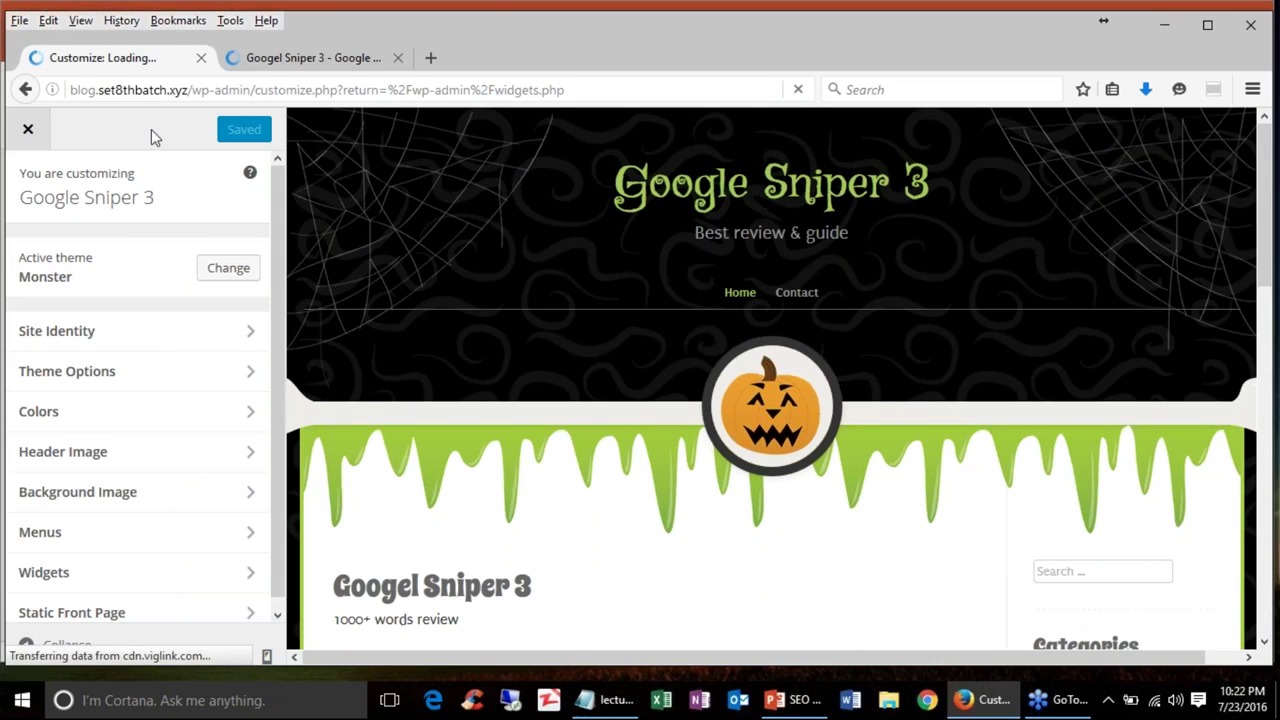
click(20, 140)
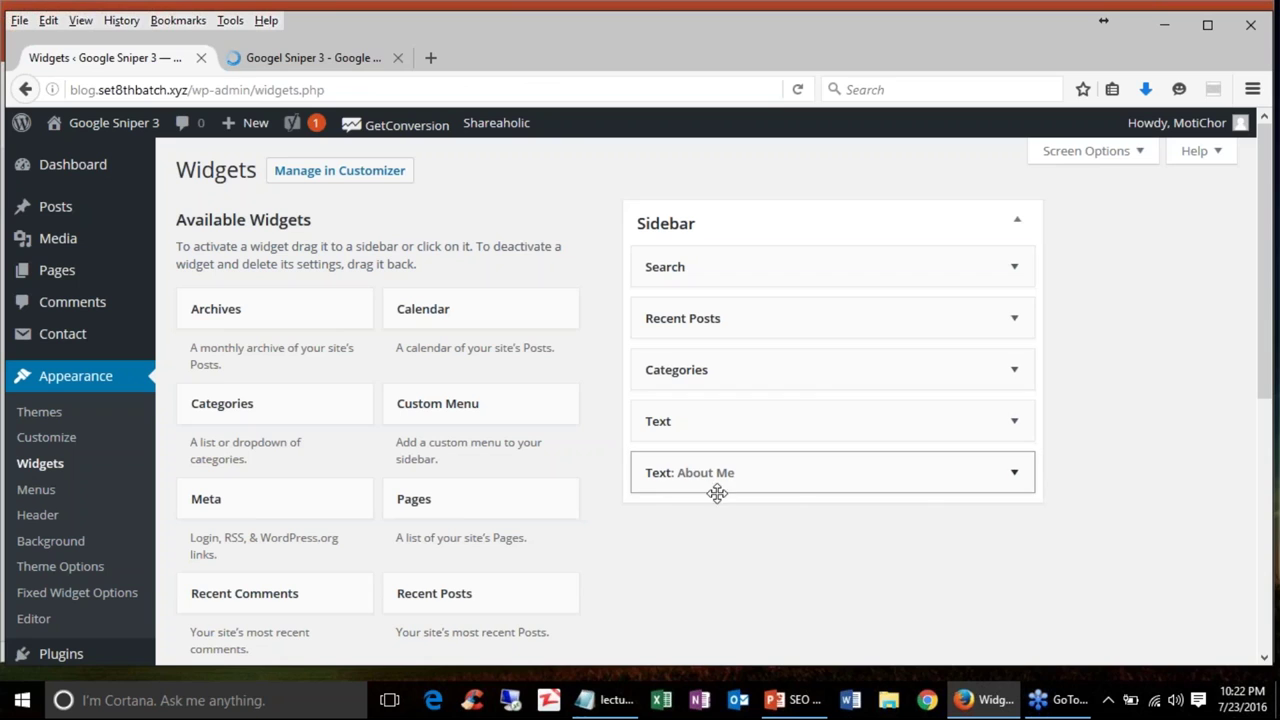
Step: Drag the About Me widget to the top of the Sidebar and toggle the Search widget's settings
drag(713, 478, 698, 268)
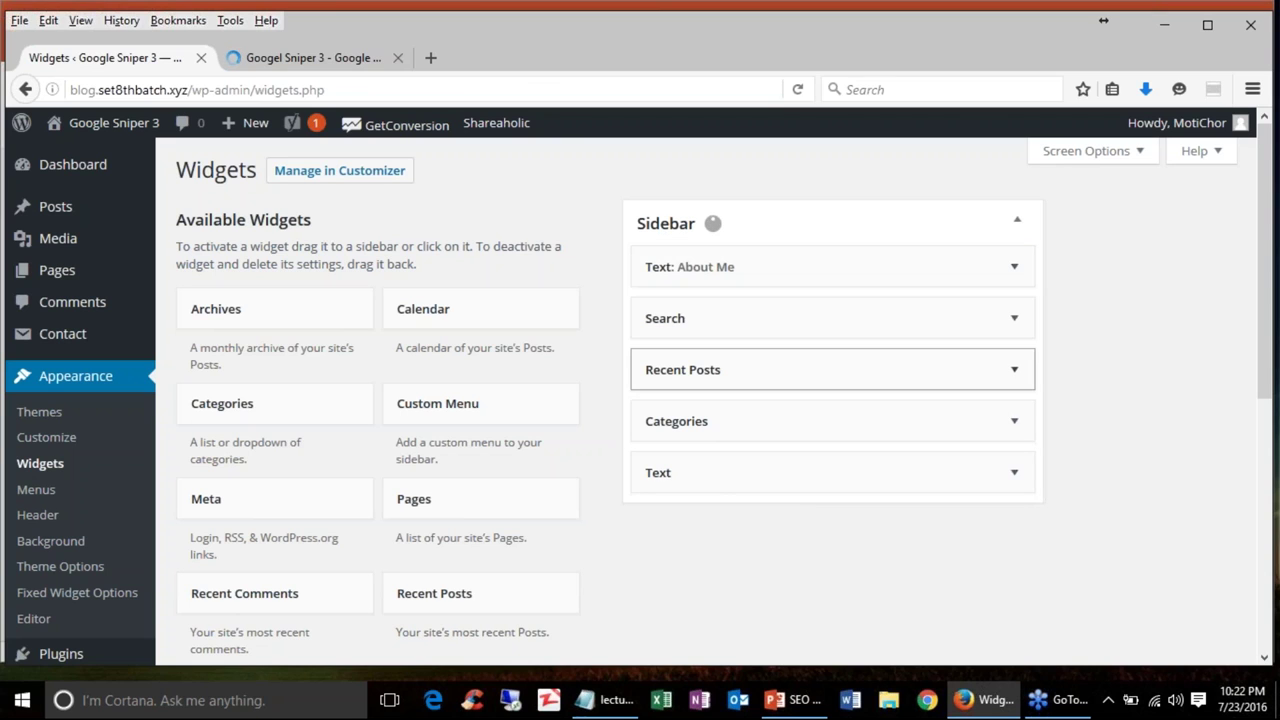
scroll(720, 320, down, 2)
scroll(794, 260, up, 1)
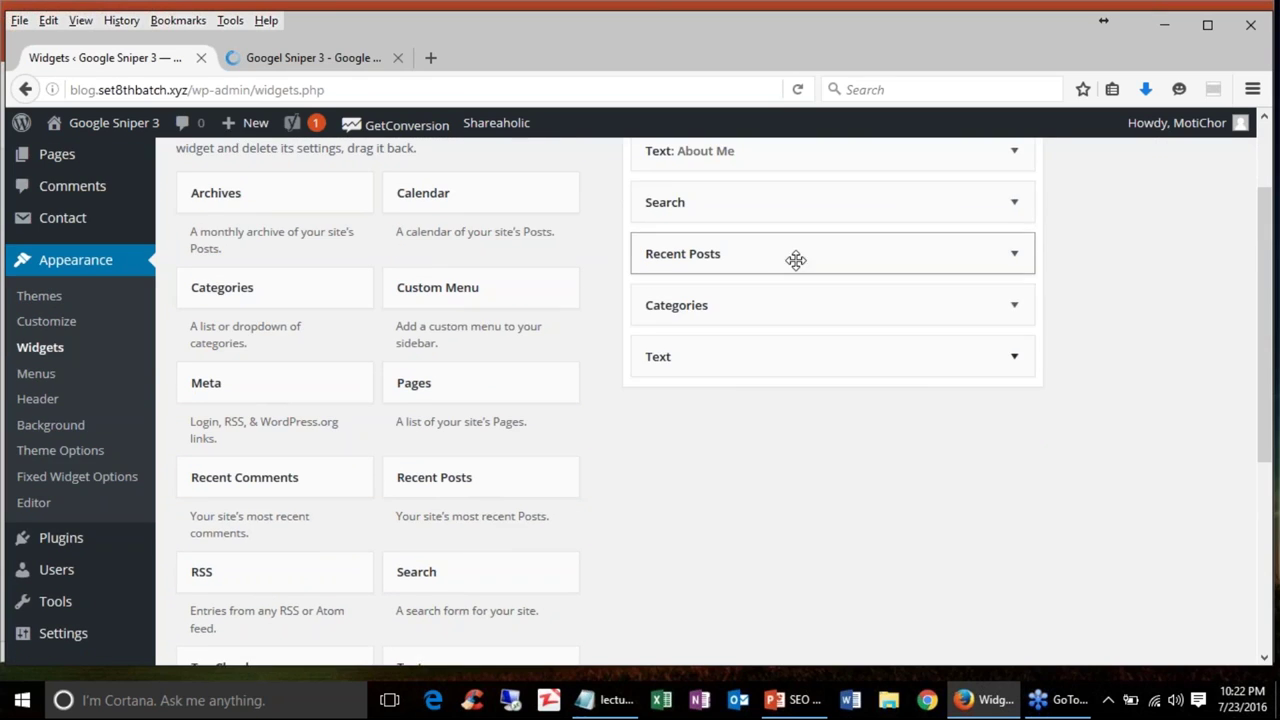
click(1014, 211)
click(1014, 211)
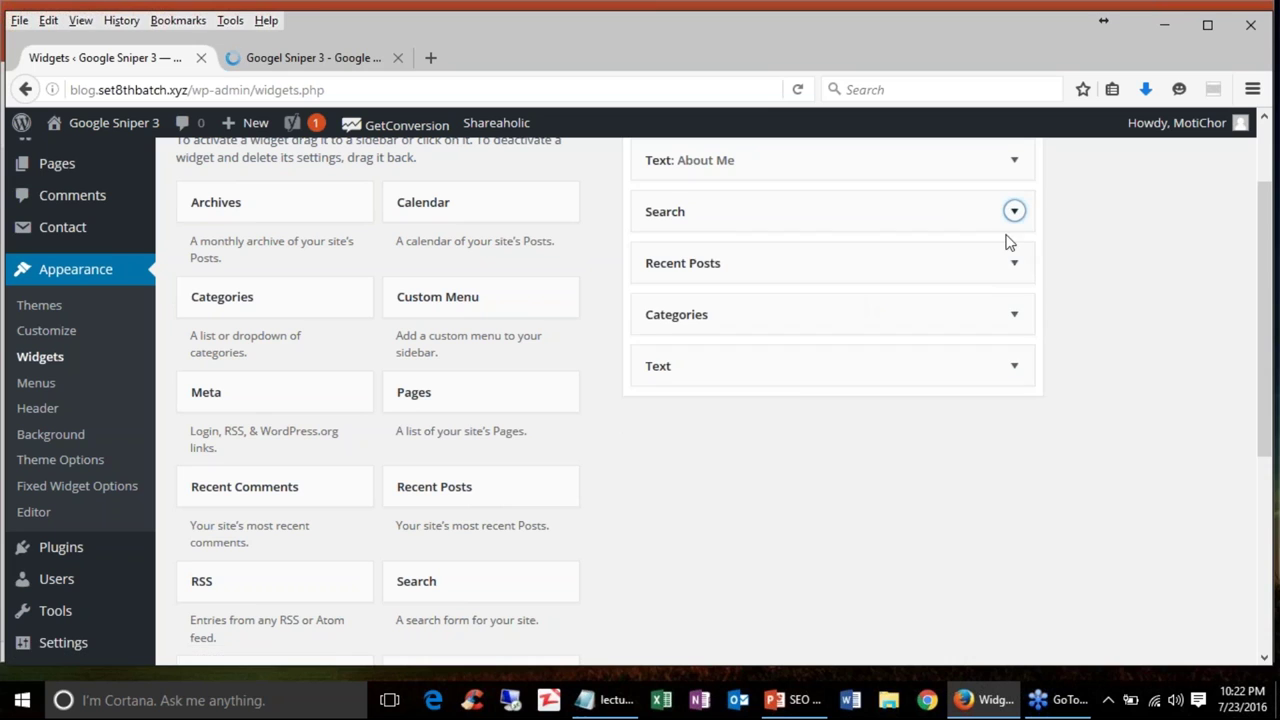
click(1014, 211)
click(1014, 211)
click(1014, 211)
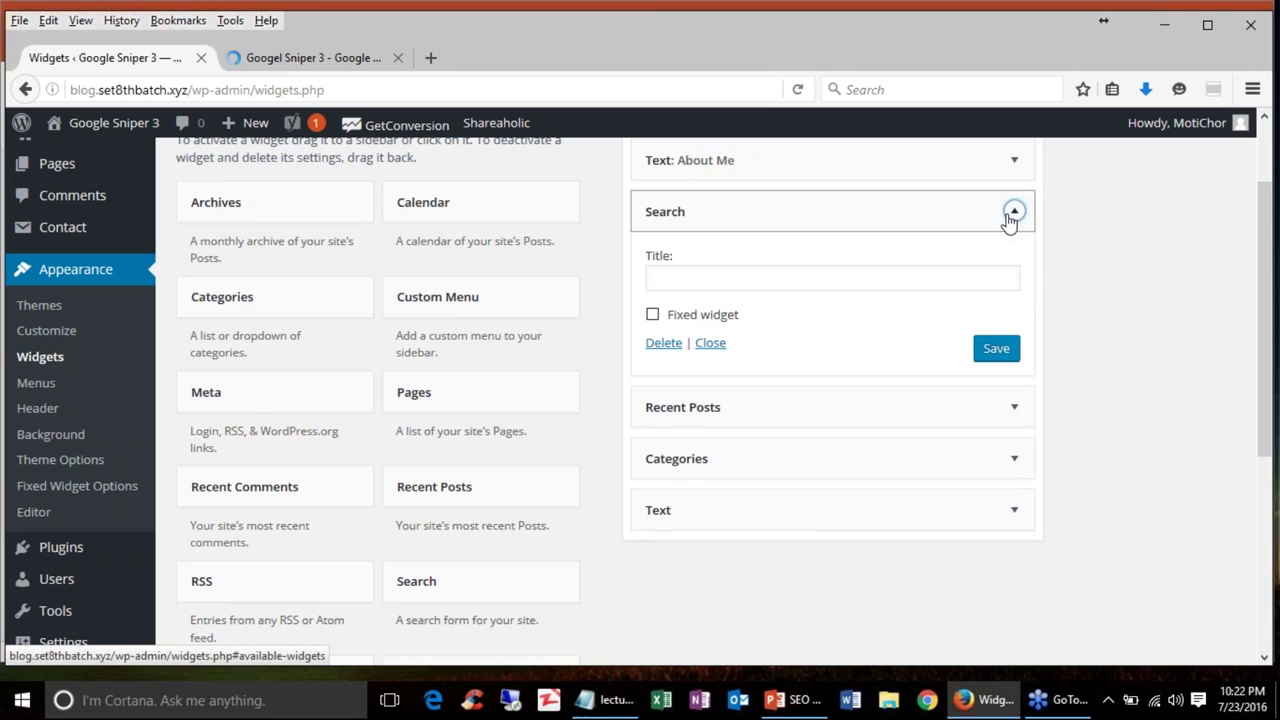
Step: Reload the live blog and confirm the About Me widget now heads its sidebar
key(ctrl+Tab)
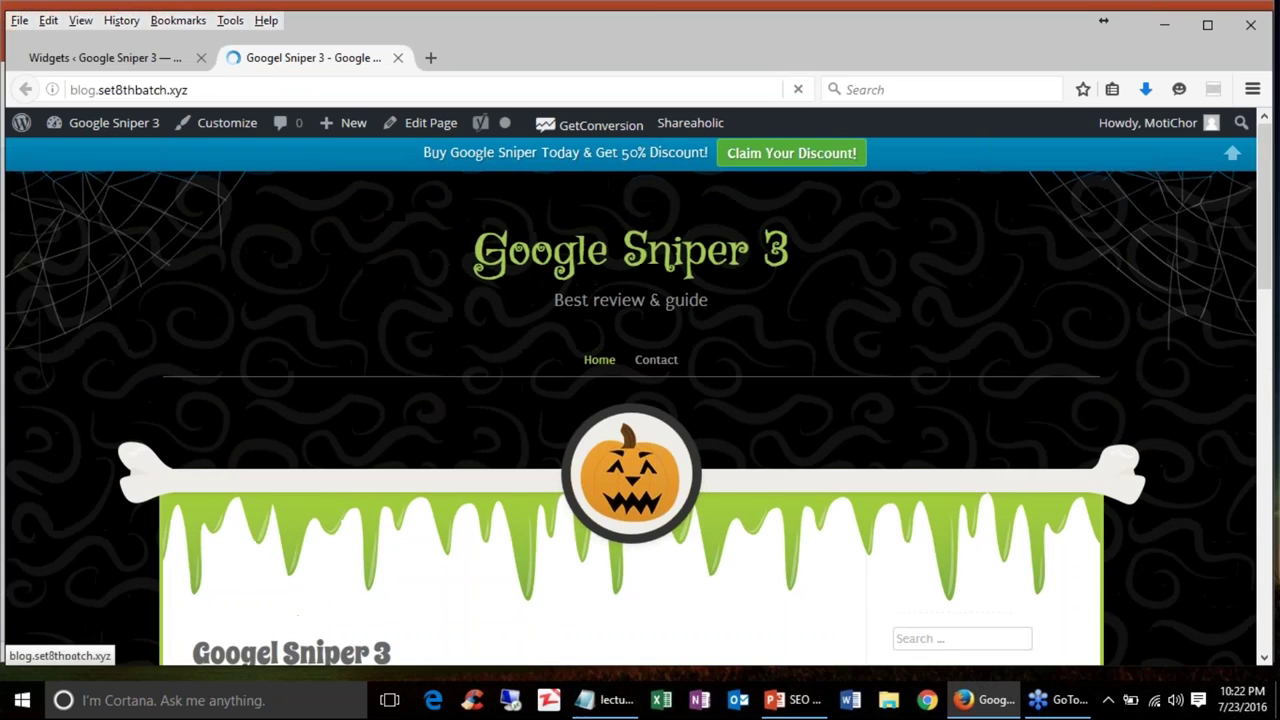
click(578, 272)
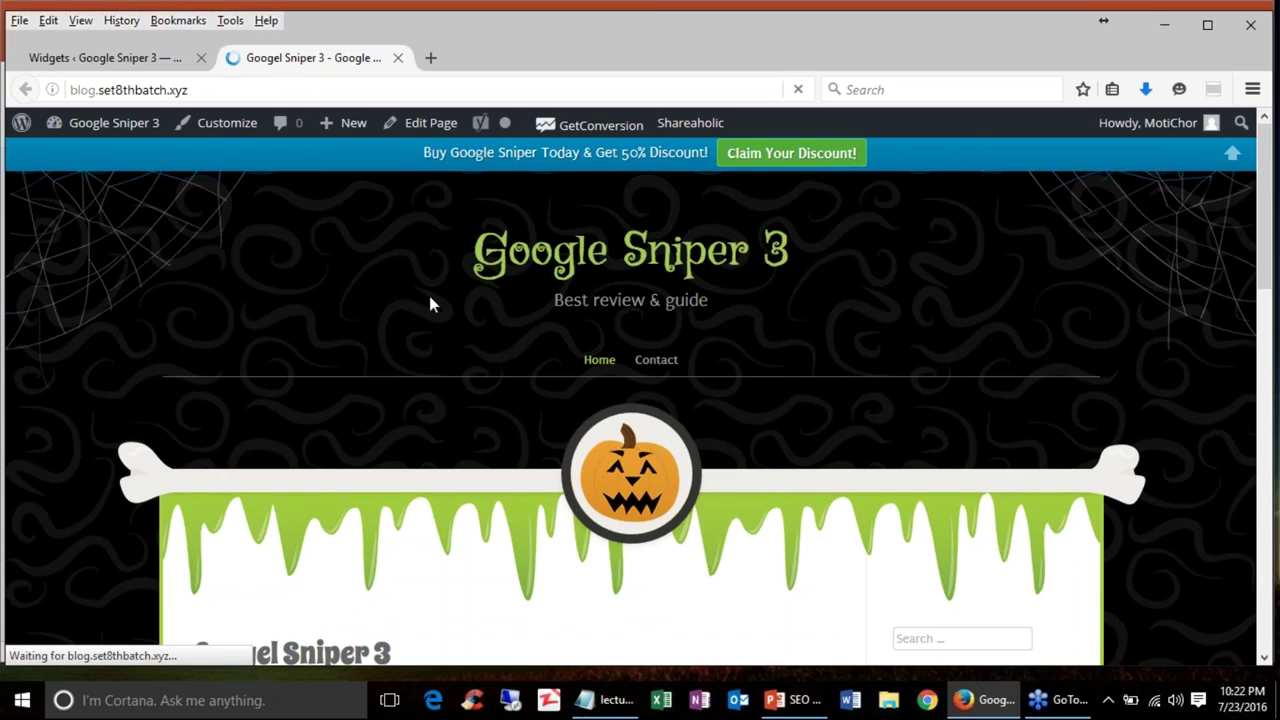
scroll(438, 295, down, 3)
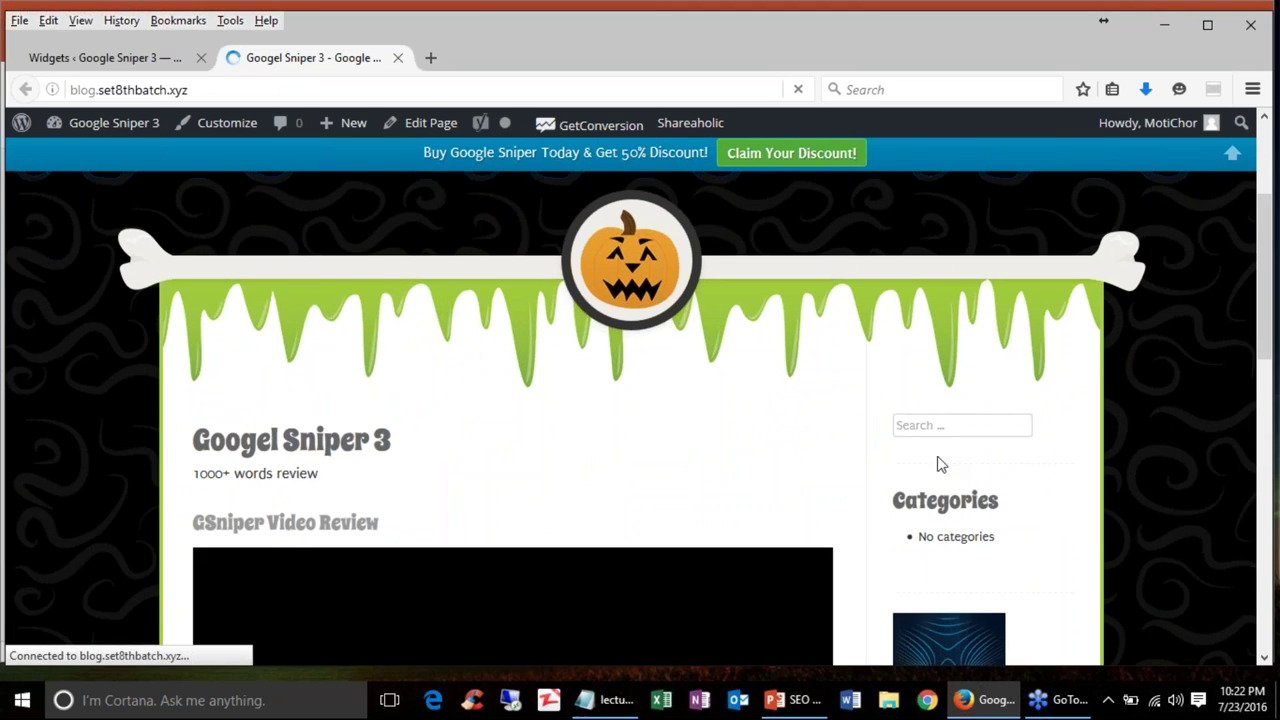
scroll(937, 460, down, 5)
scroll(937, 448, down, 5)
scroll(936, 432, up, 15)
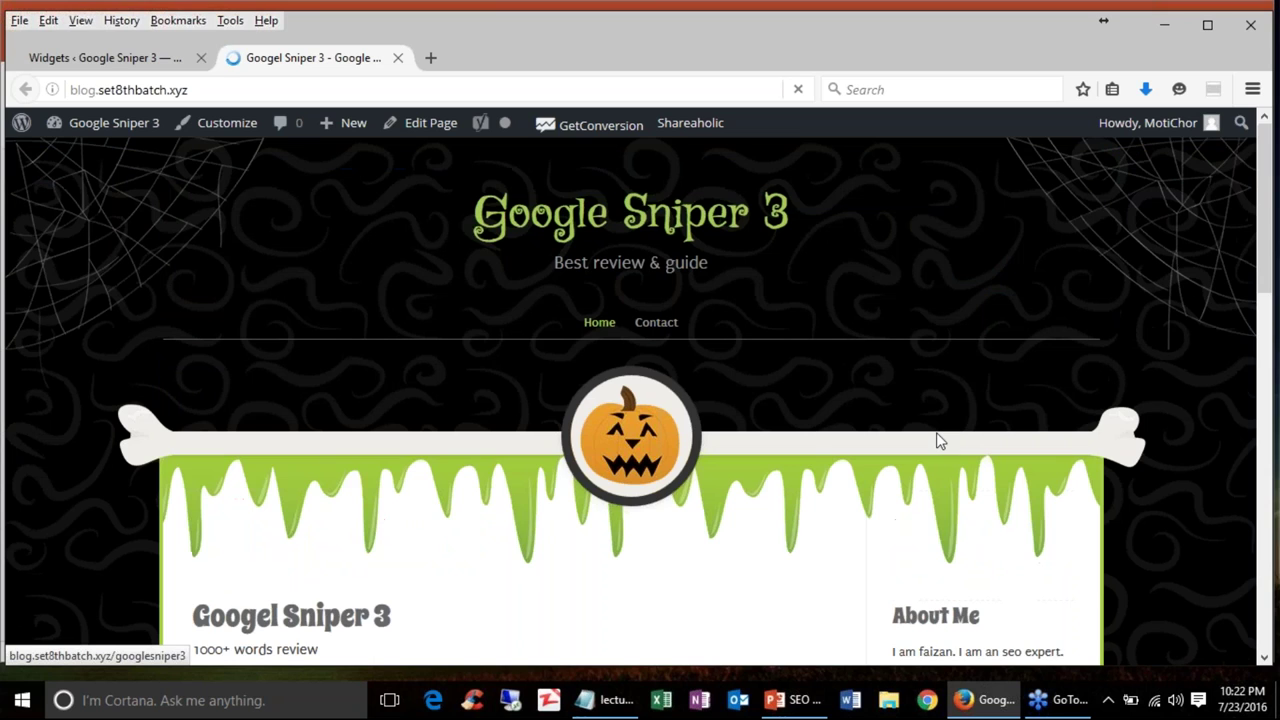
scroll(936, 440, down, 3)
triple_click(914, 447)
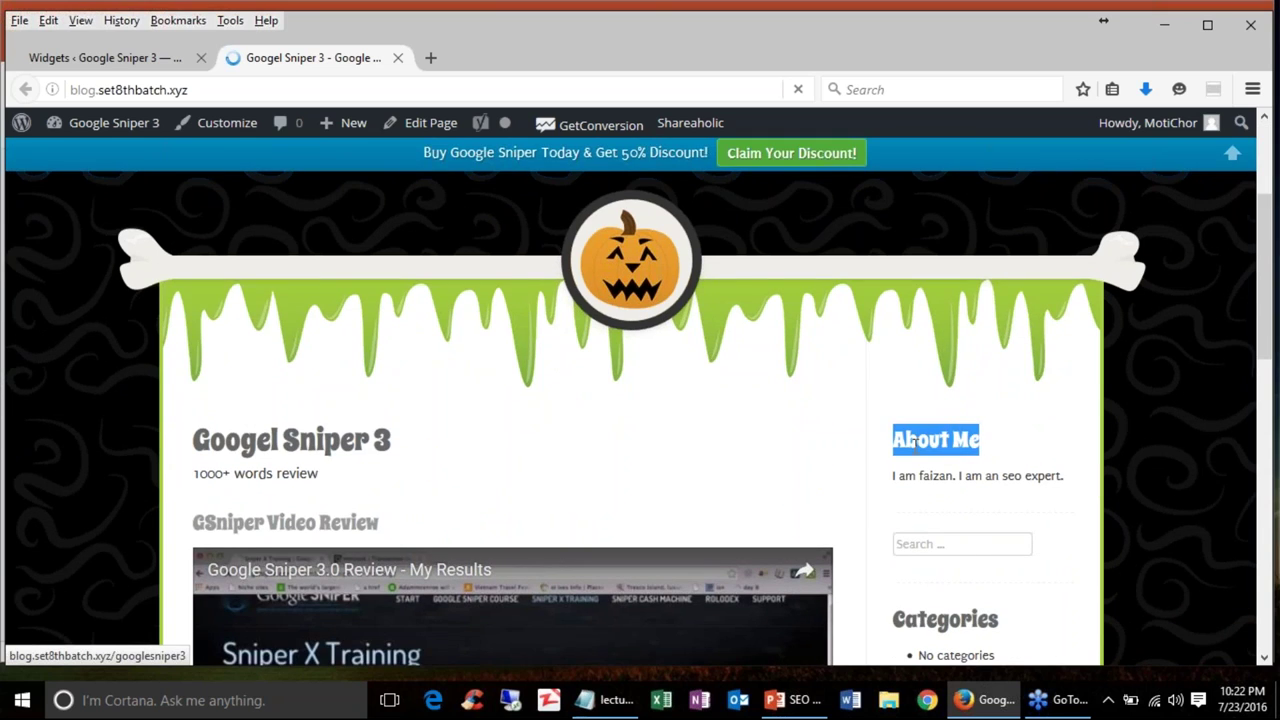
scroll(918, 445, down, 14)
scroll(918, 440, up, 15)
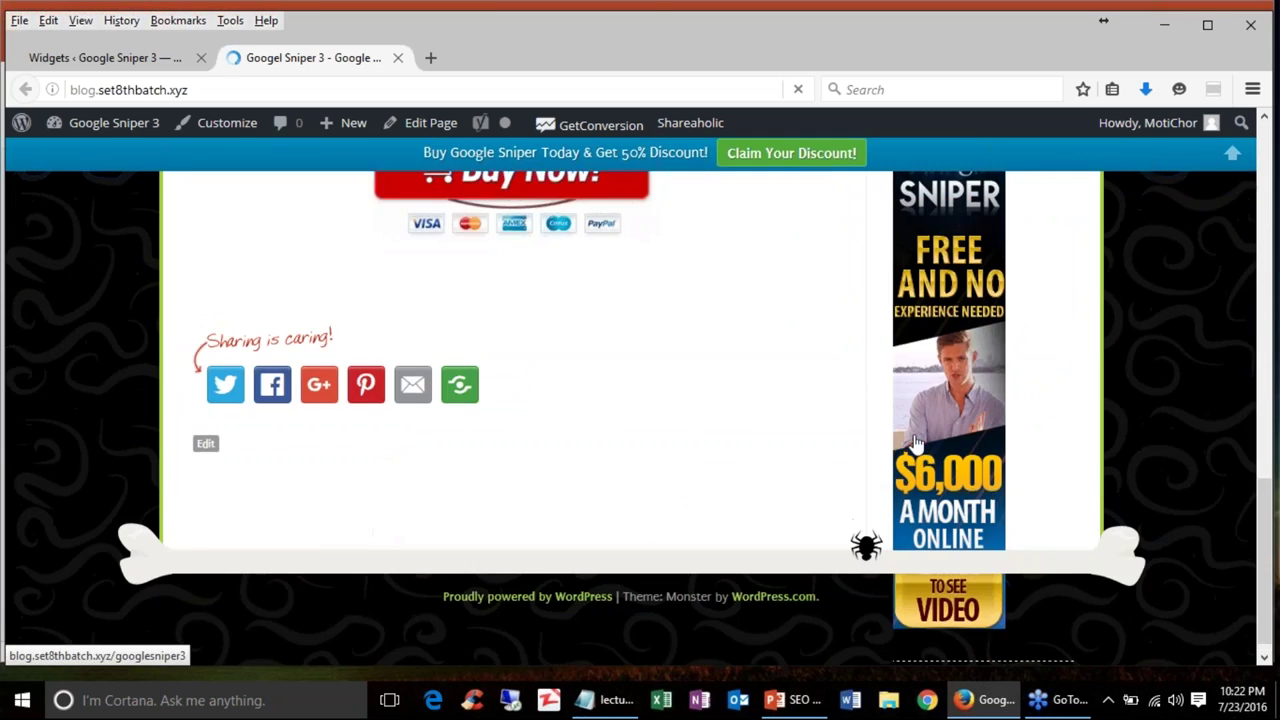
scroll(914, 437, down, 8)
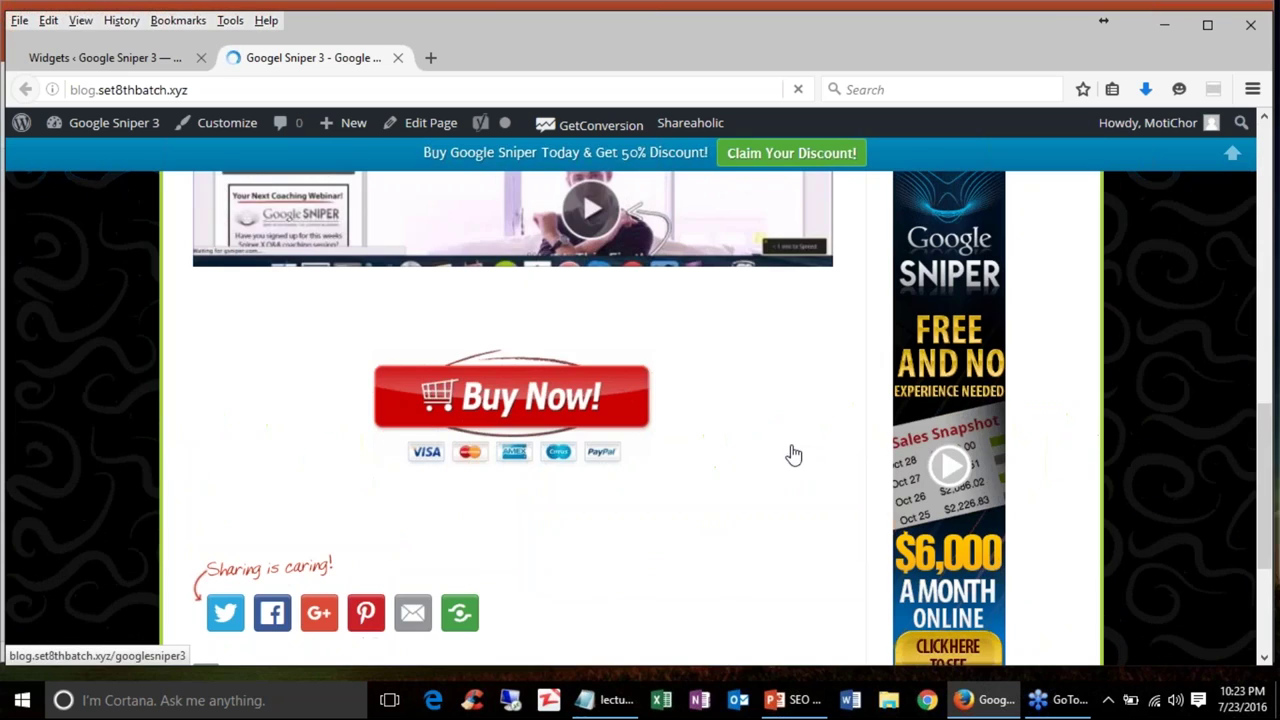
scroll(791, 451, up, 5)
Step: Back in Widgets, delete the Categories widget from the Sidebar
click(150, 58)
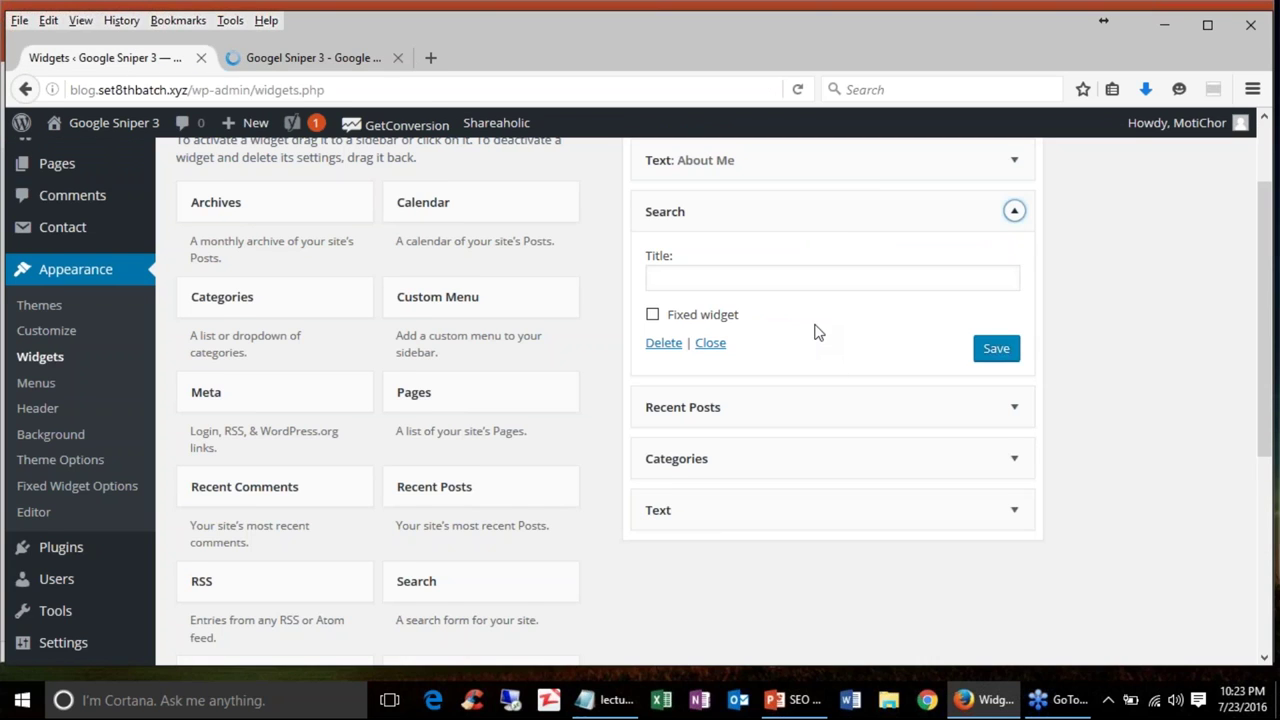
scroll(818, 333, up, 2)
scroll(818, 333, down, 6)
scroll(818, 330, up, 1)
scroll(818, 330, up, 1)
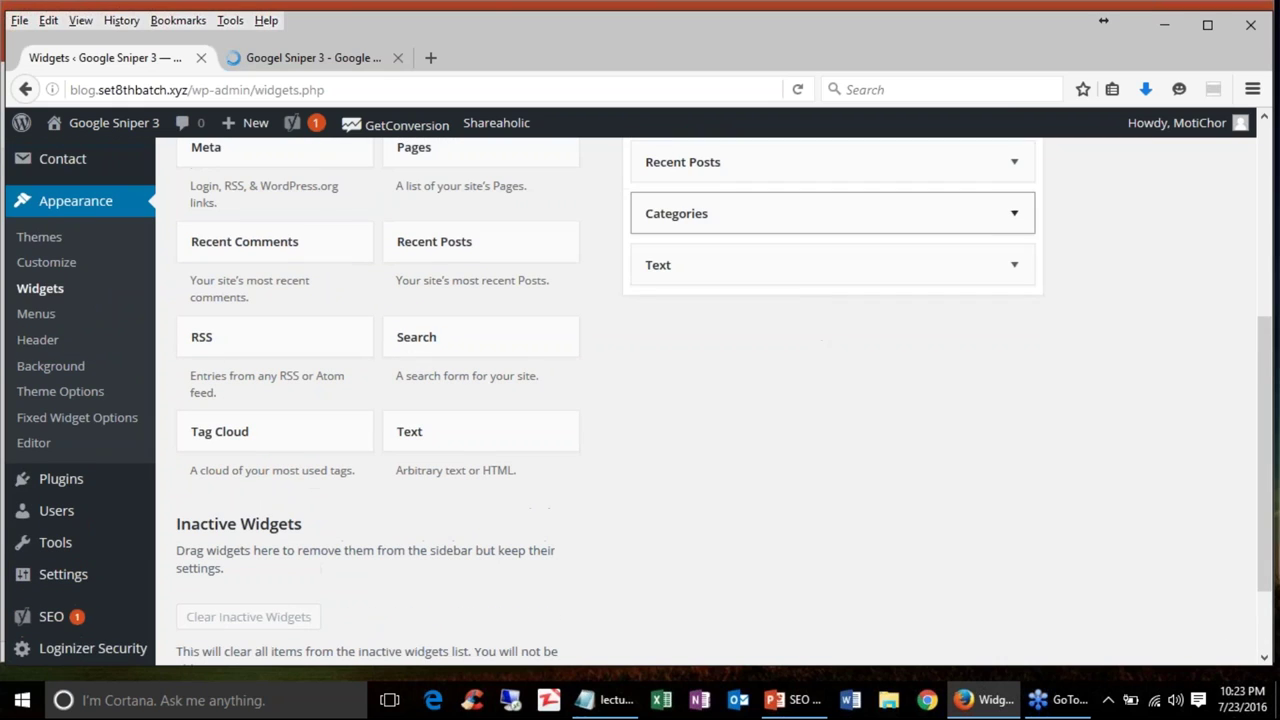
click(1014, 172)
click(1014, 165)
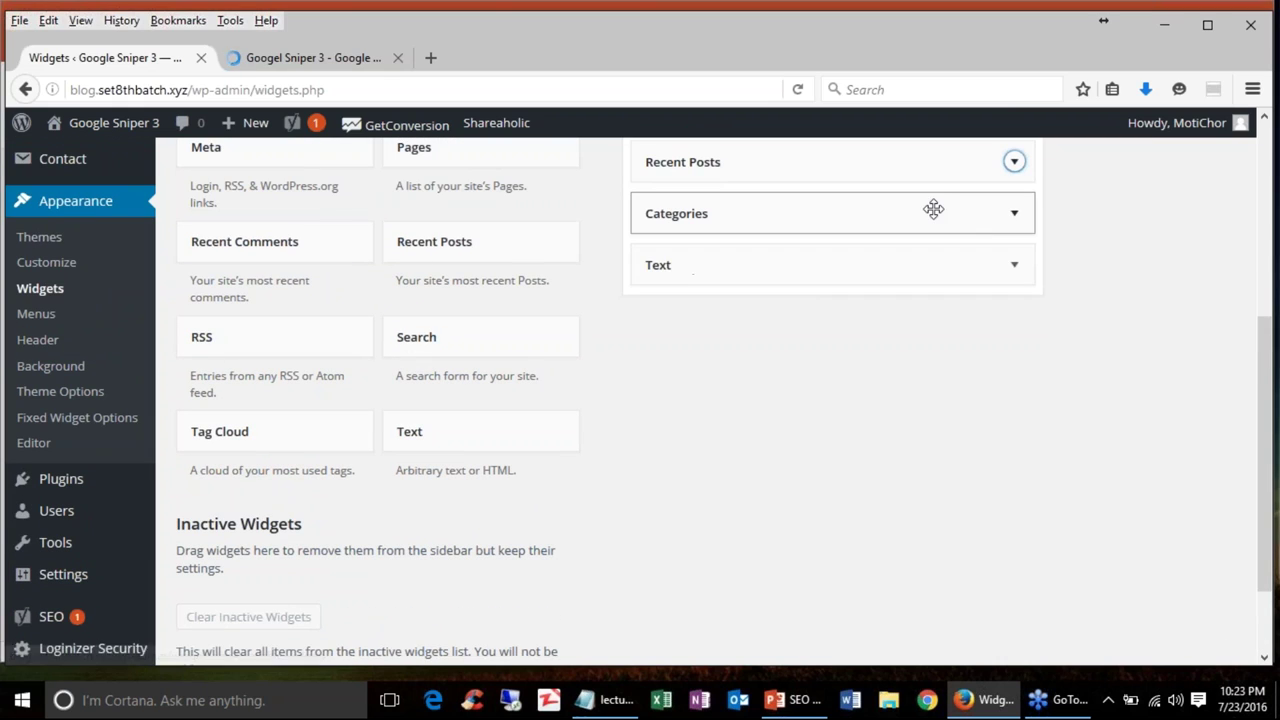
click(931, 210)
click(668, 418)
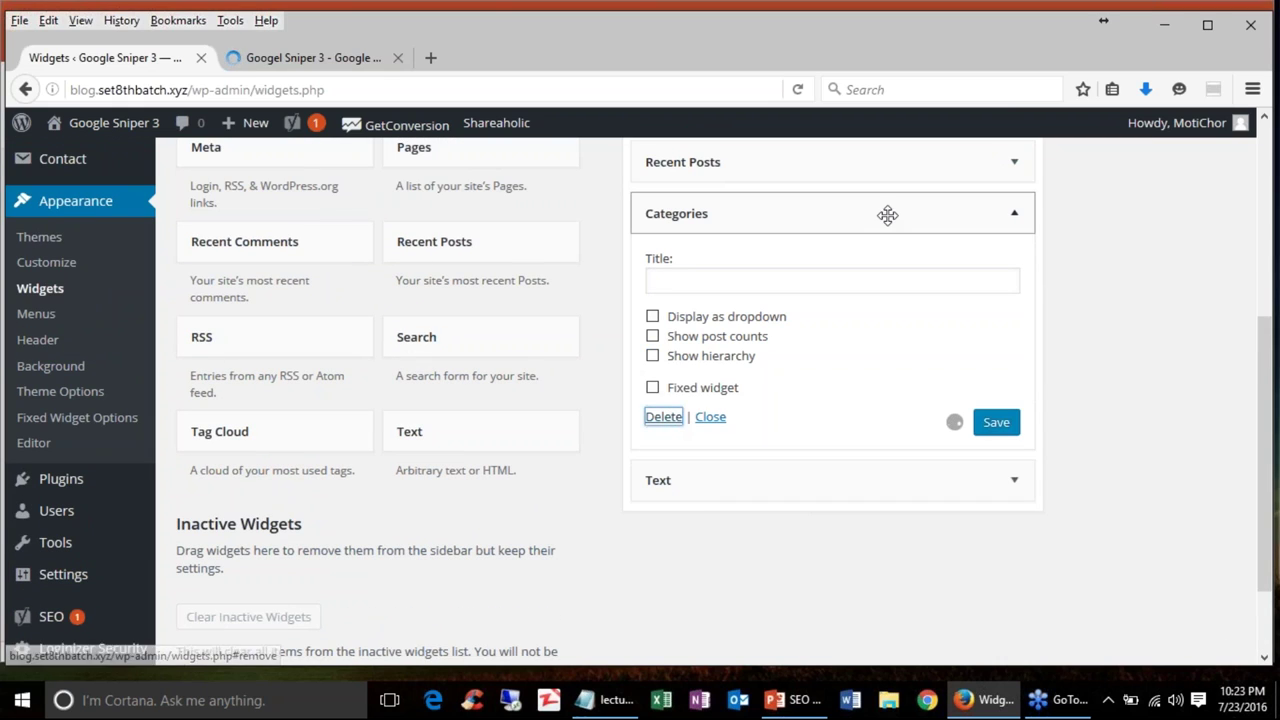
click(300, 58)
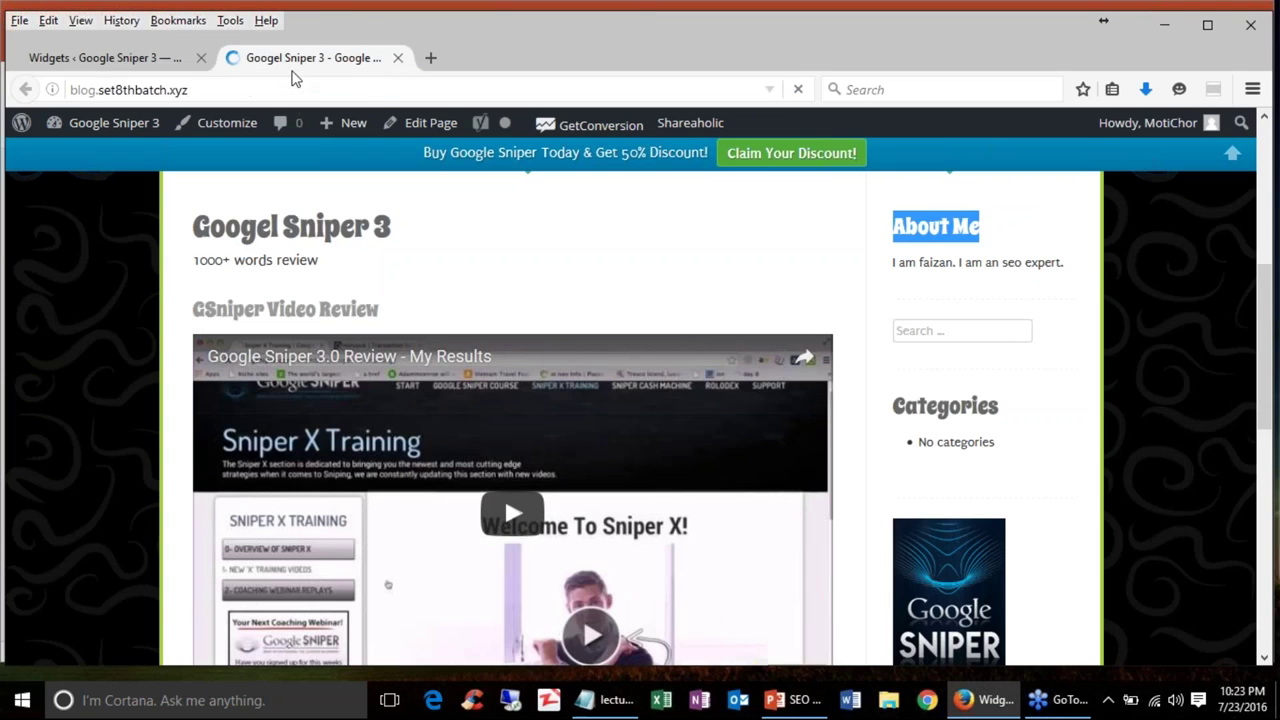